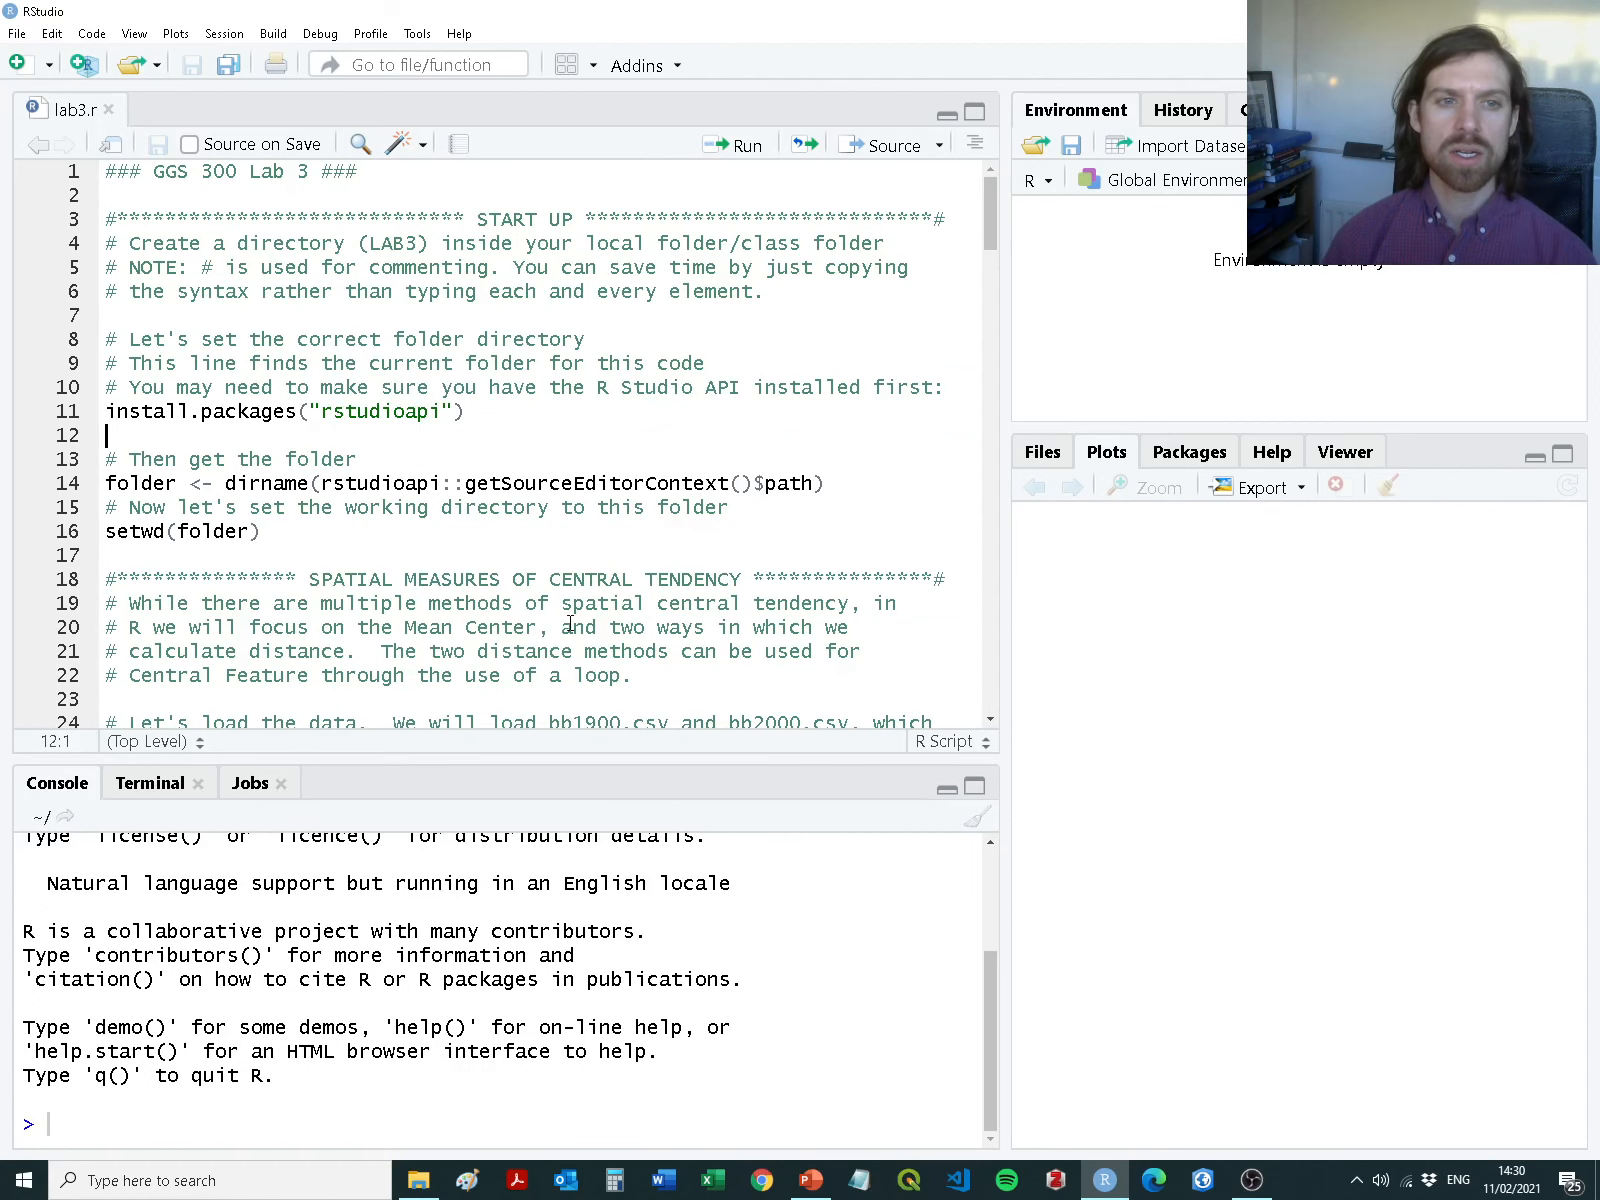
Widen the code editor pane and run the install.packages("rstudioapi") line of lab3.r
{"action": "left_click_drag", "start_coordinate": [1002, 547], "coordinate": [1137, 551]}
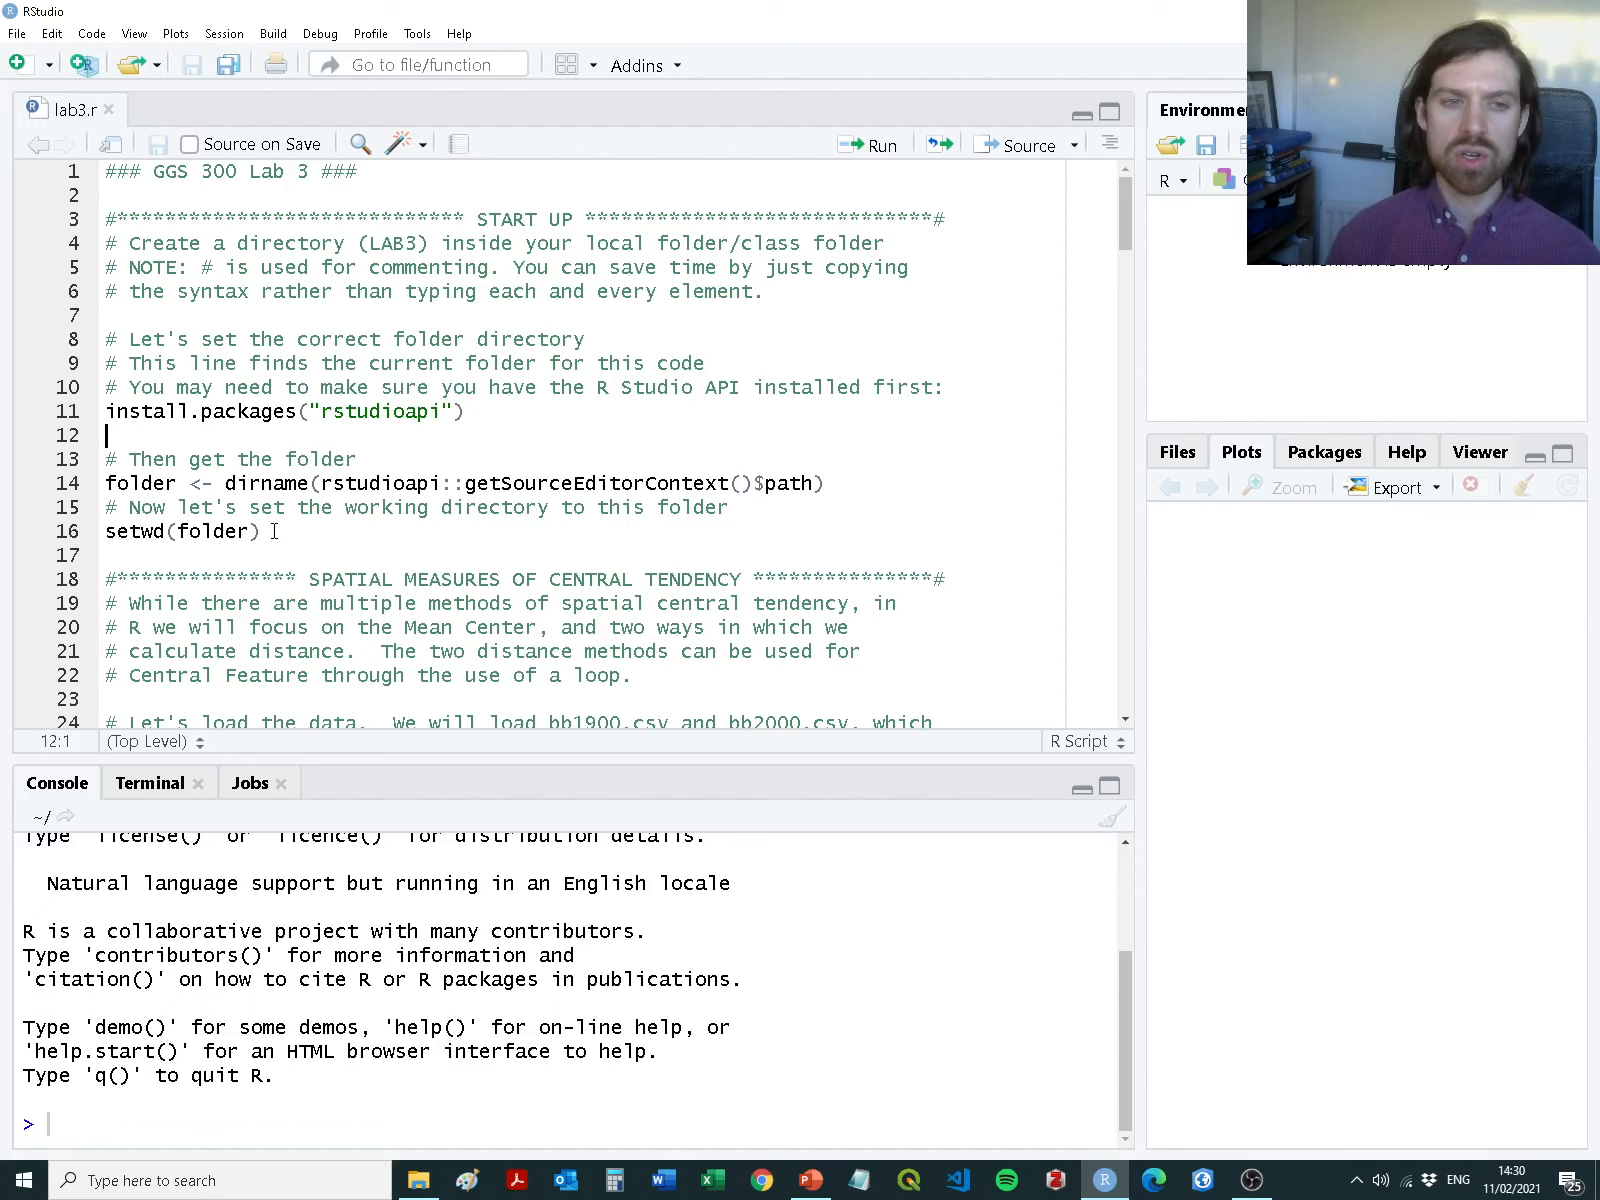
{"action": "left_click", "coordinate": [493, 409]}
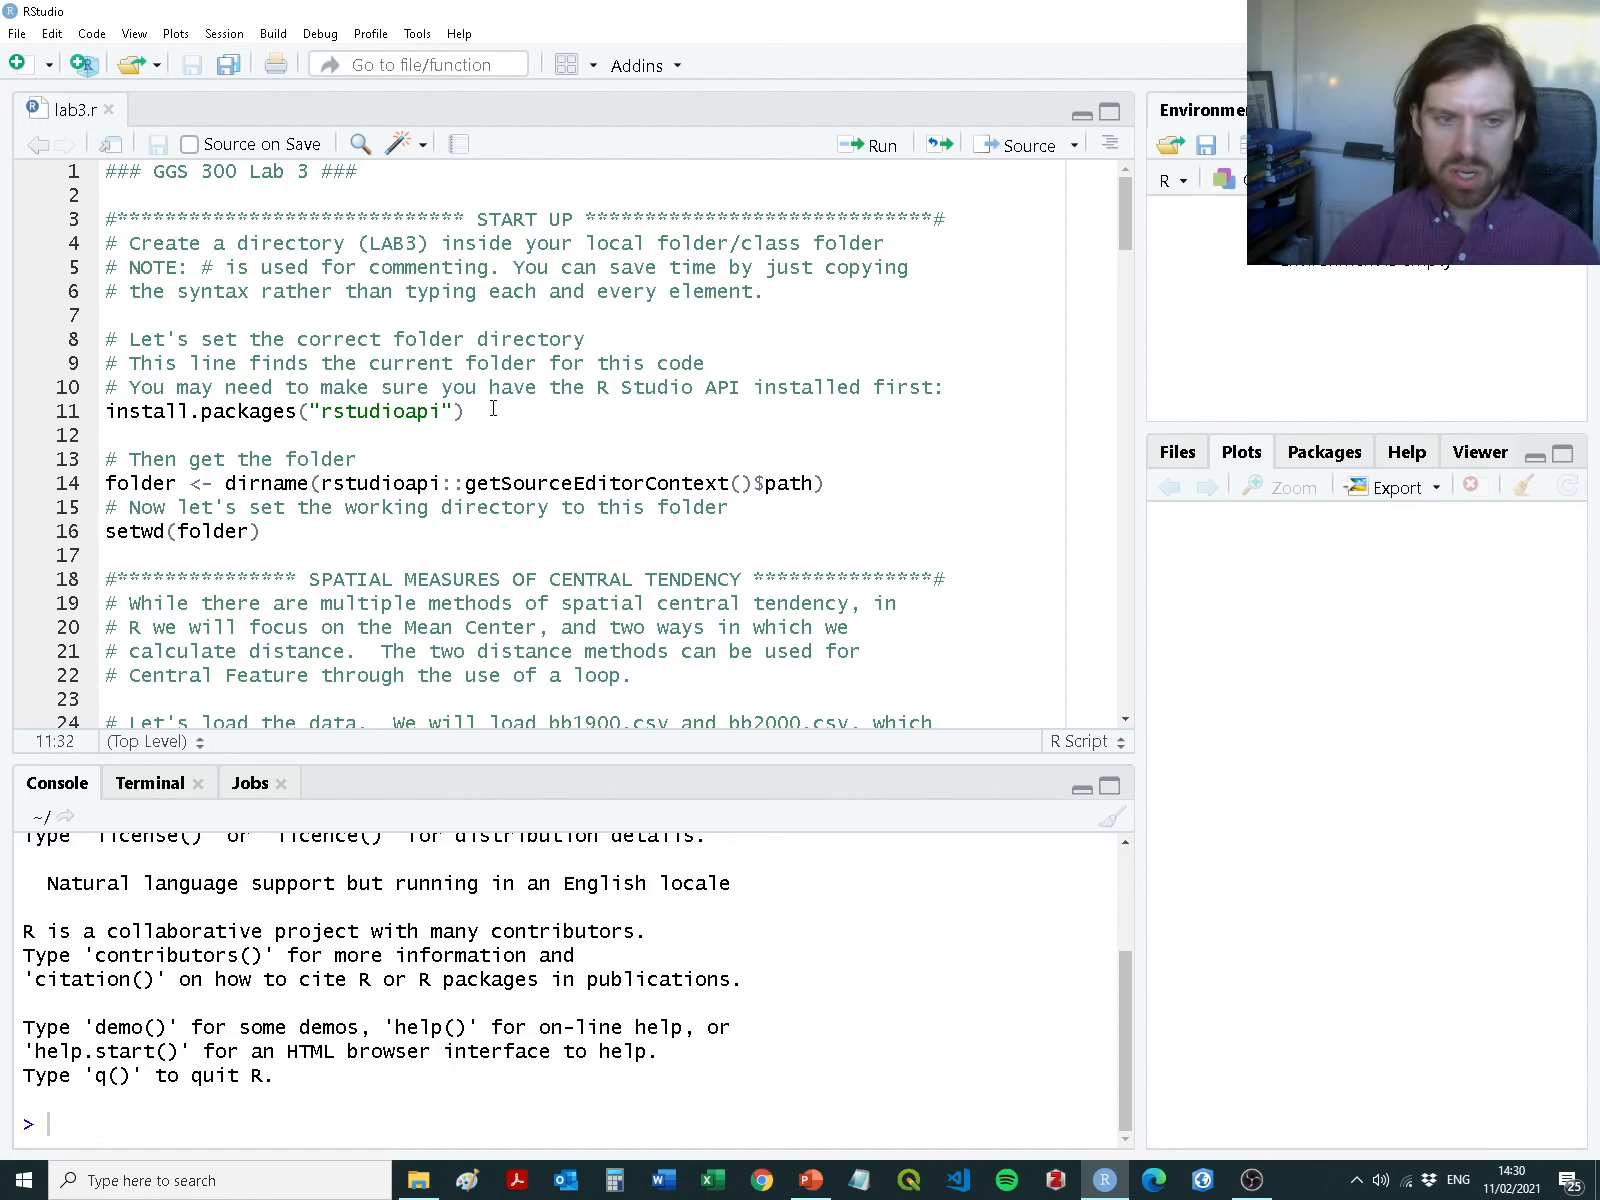
{"action": "key", "text": "ctrl+Return"}
{"action": "key", "text": "Return"}
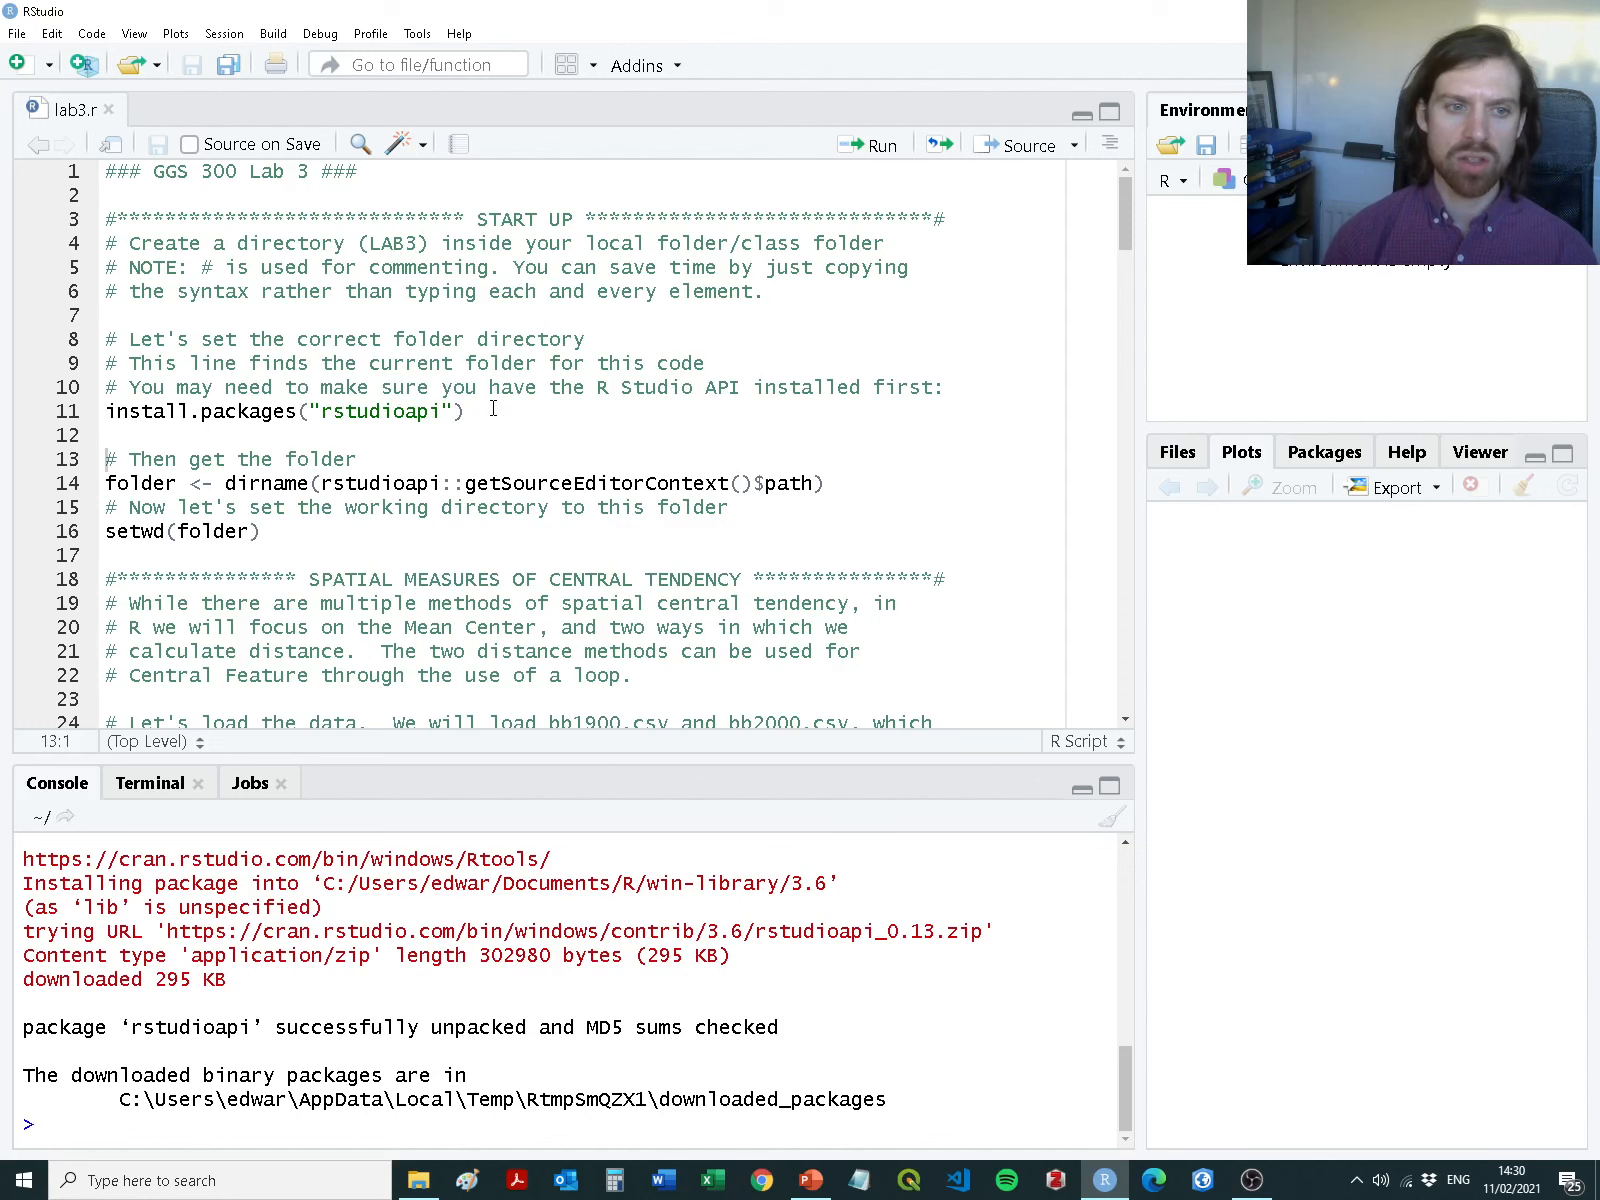
{"action": "key", "text": "Up"}
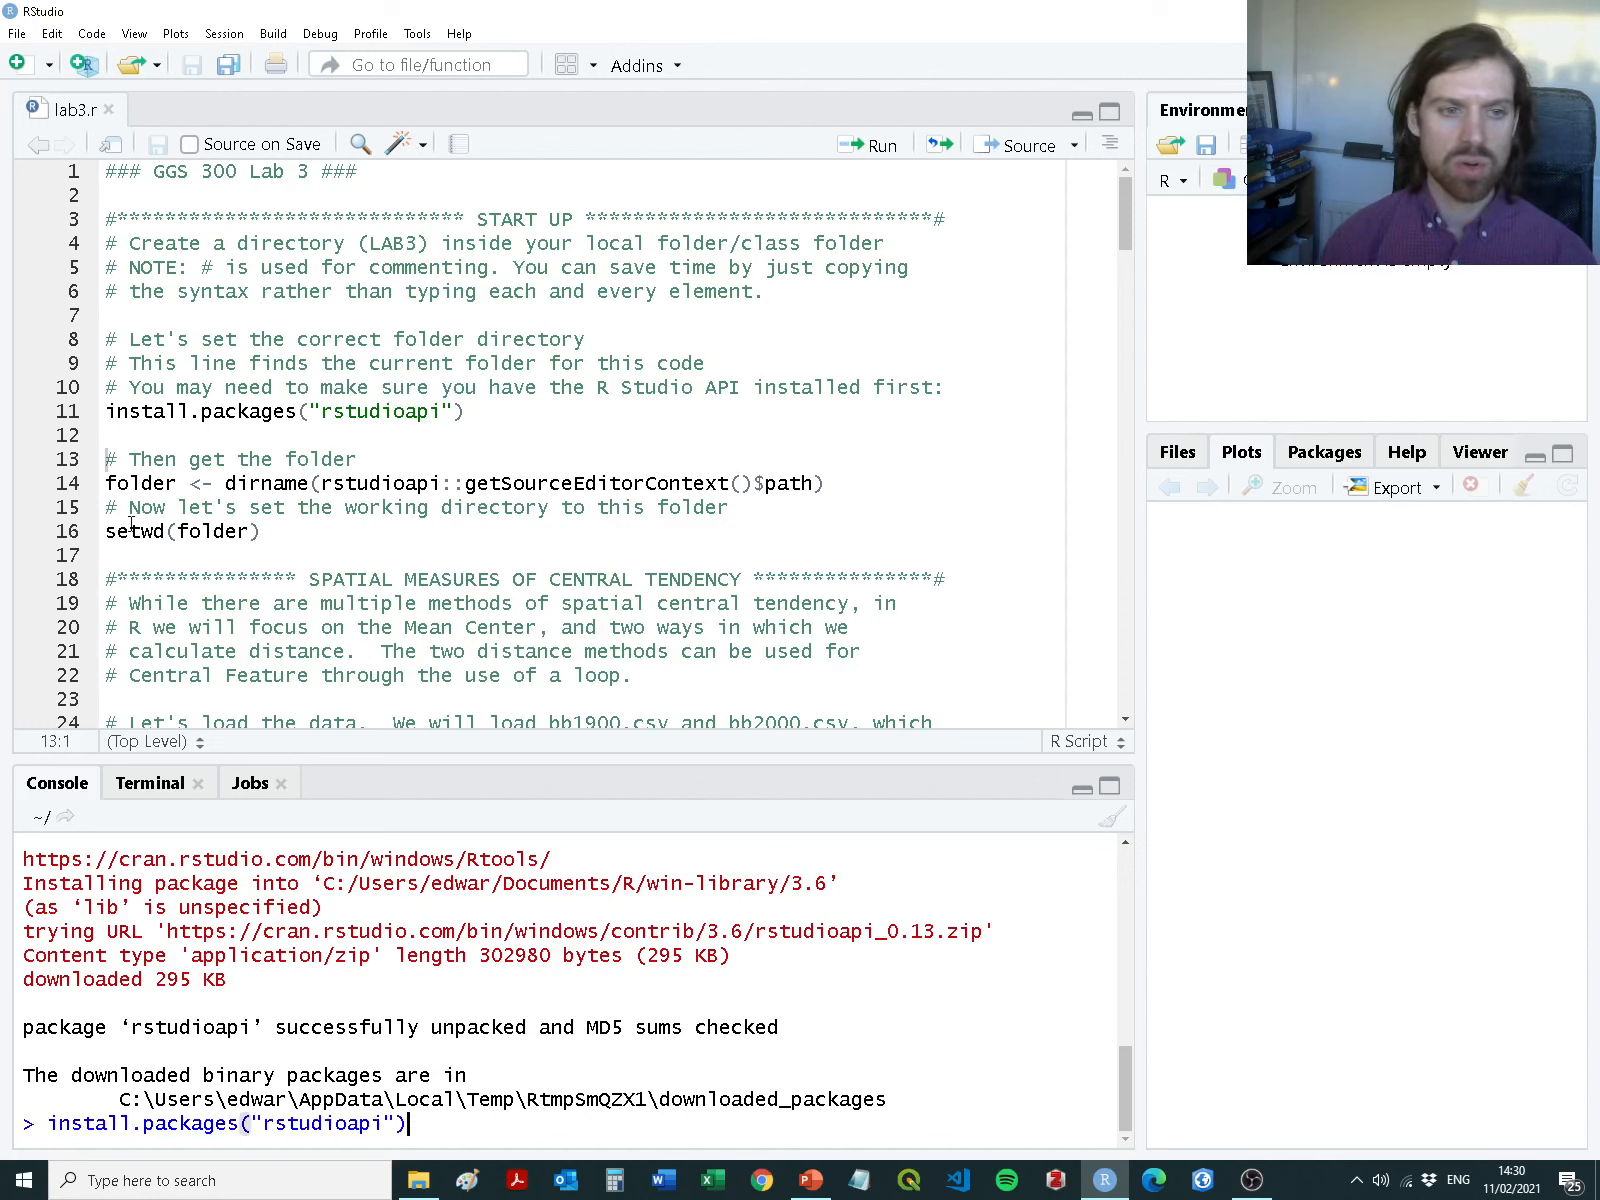
{"action": "key", "text": "Escape"}
Run line 14 to store the script's directory path in the folder variable
{"action": "left_click", "coordinate": [170, 484]}
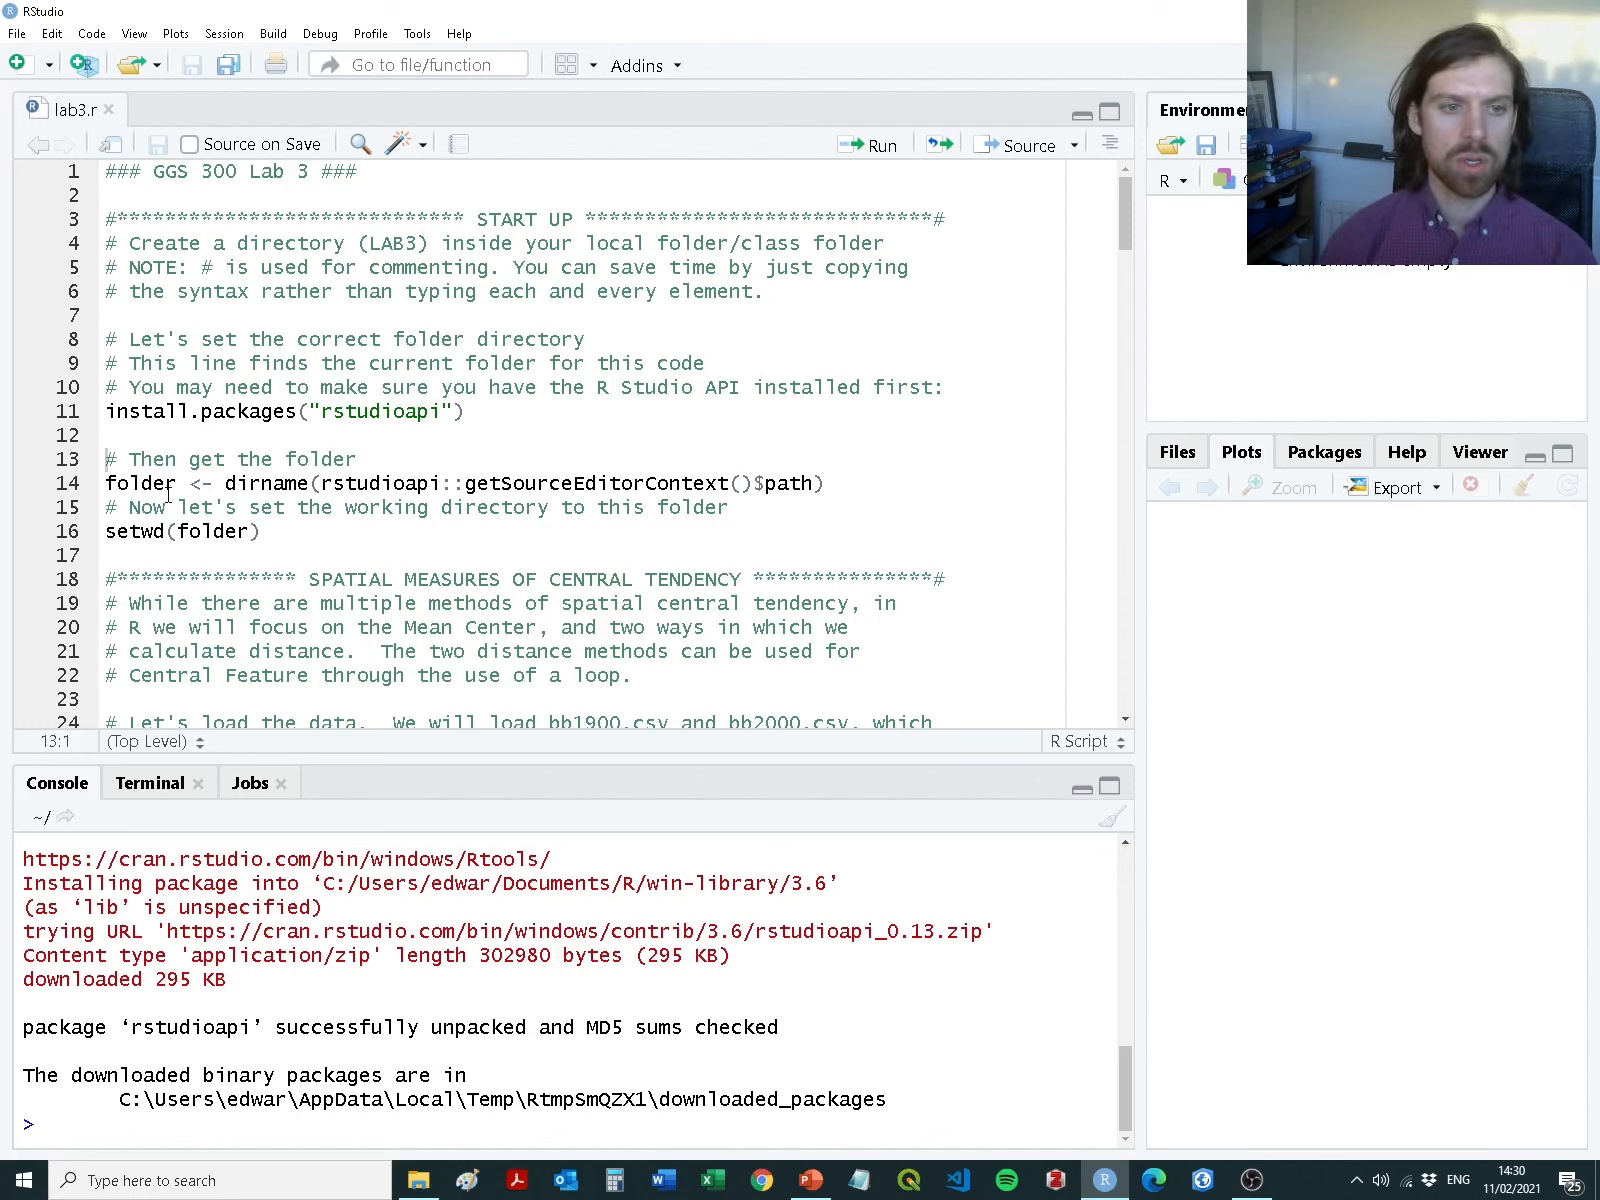
{"action": "left_click", "coordinate": [117, 435]}
{"action": "key", "text": "Up"}
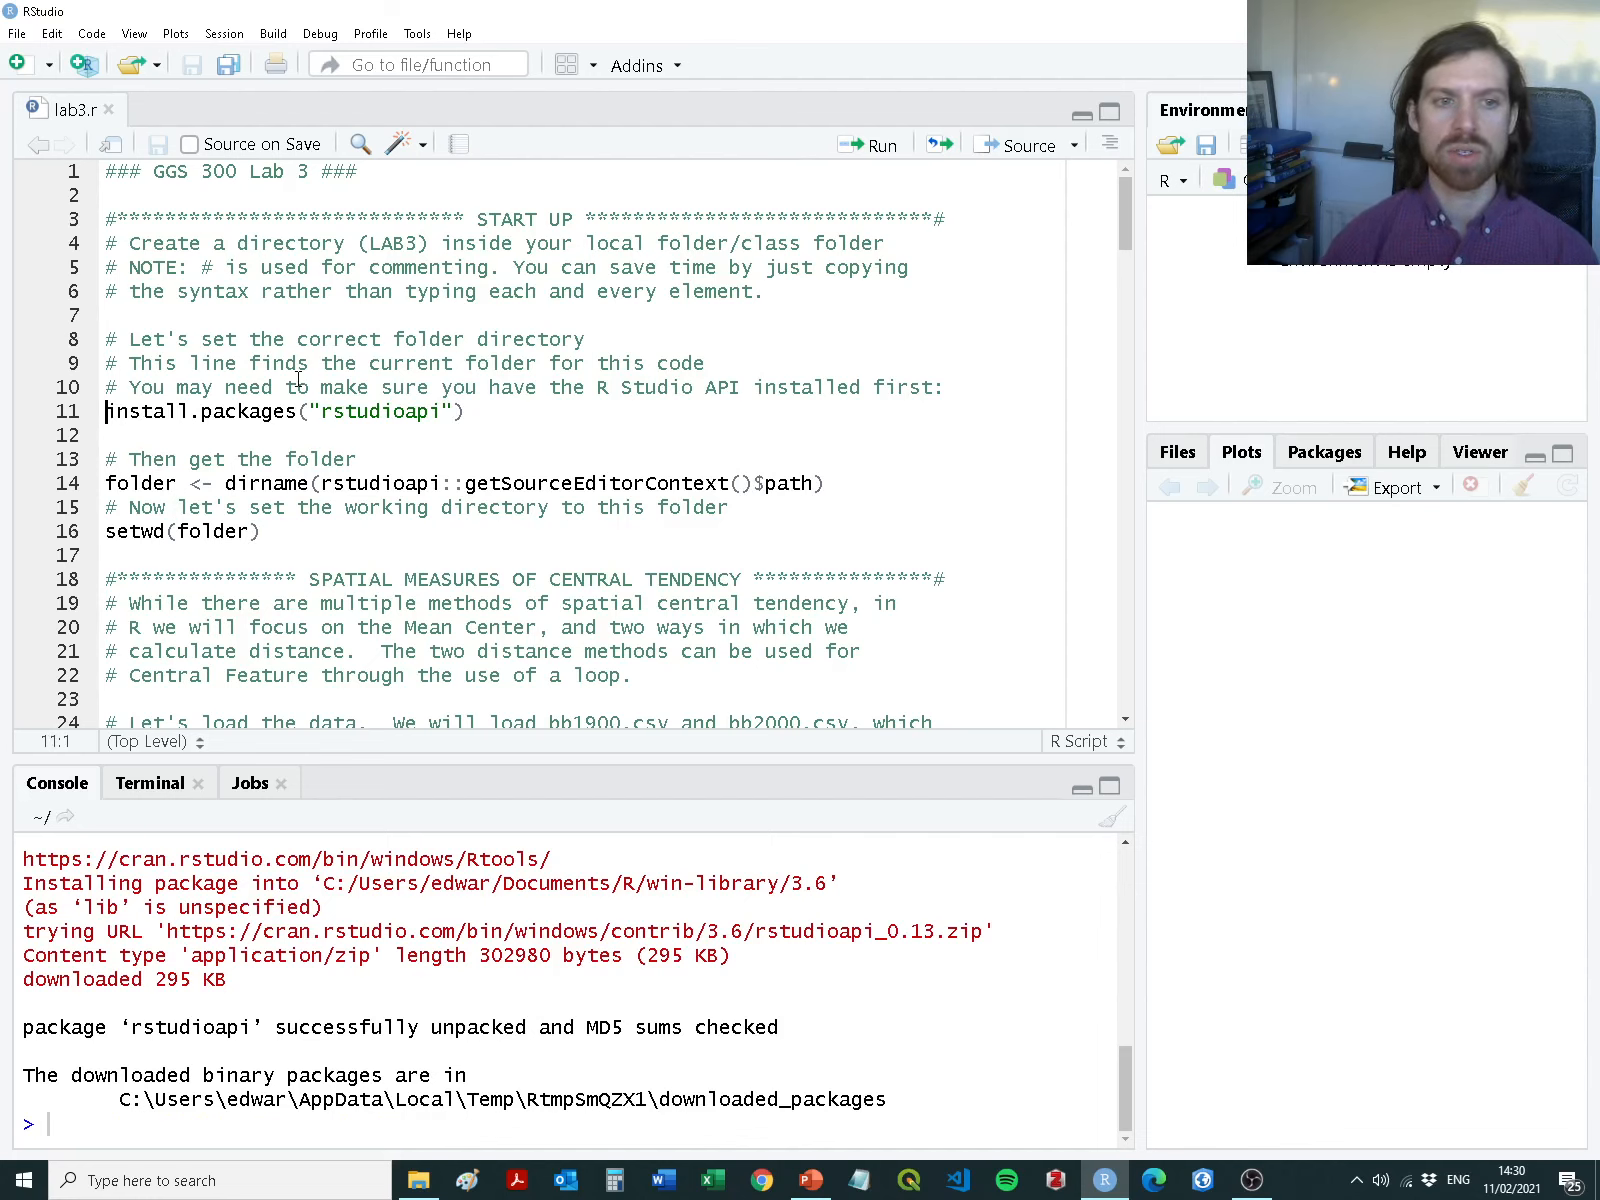
{"action": "key", "text": "Down"}
{"action": "key", "text": "Down"}
{"action": "key", "text": "Down"}
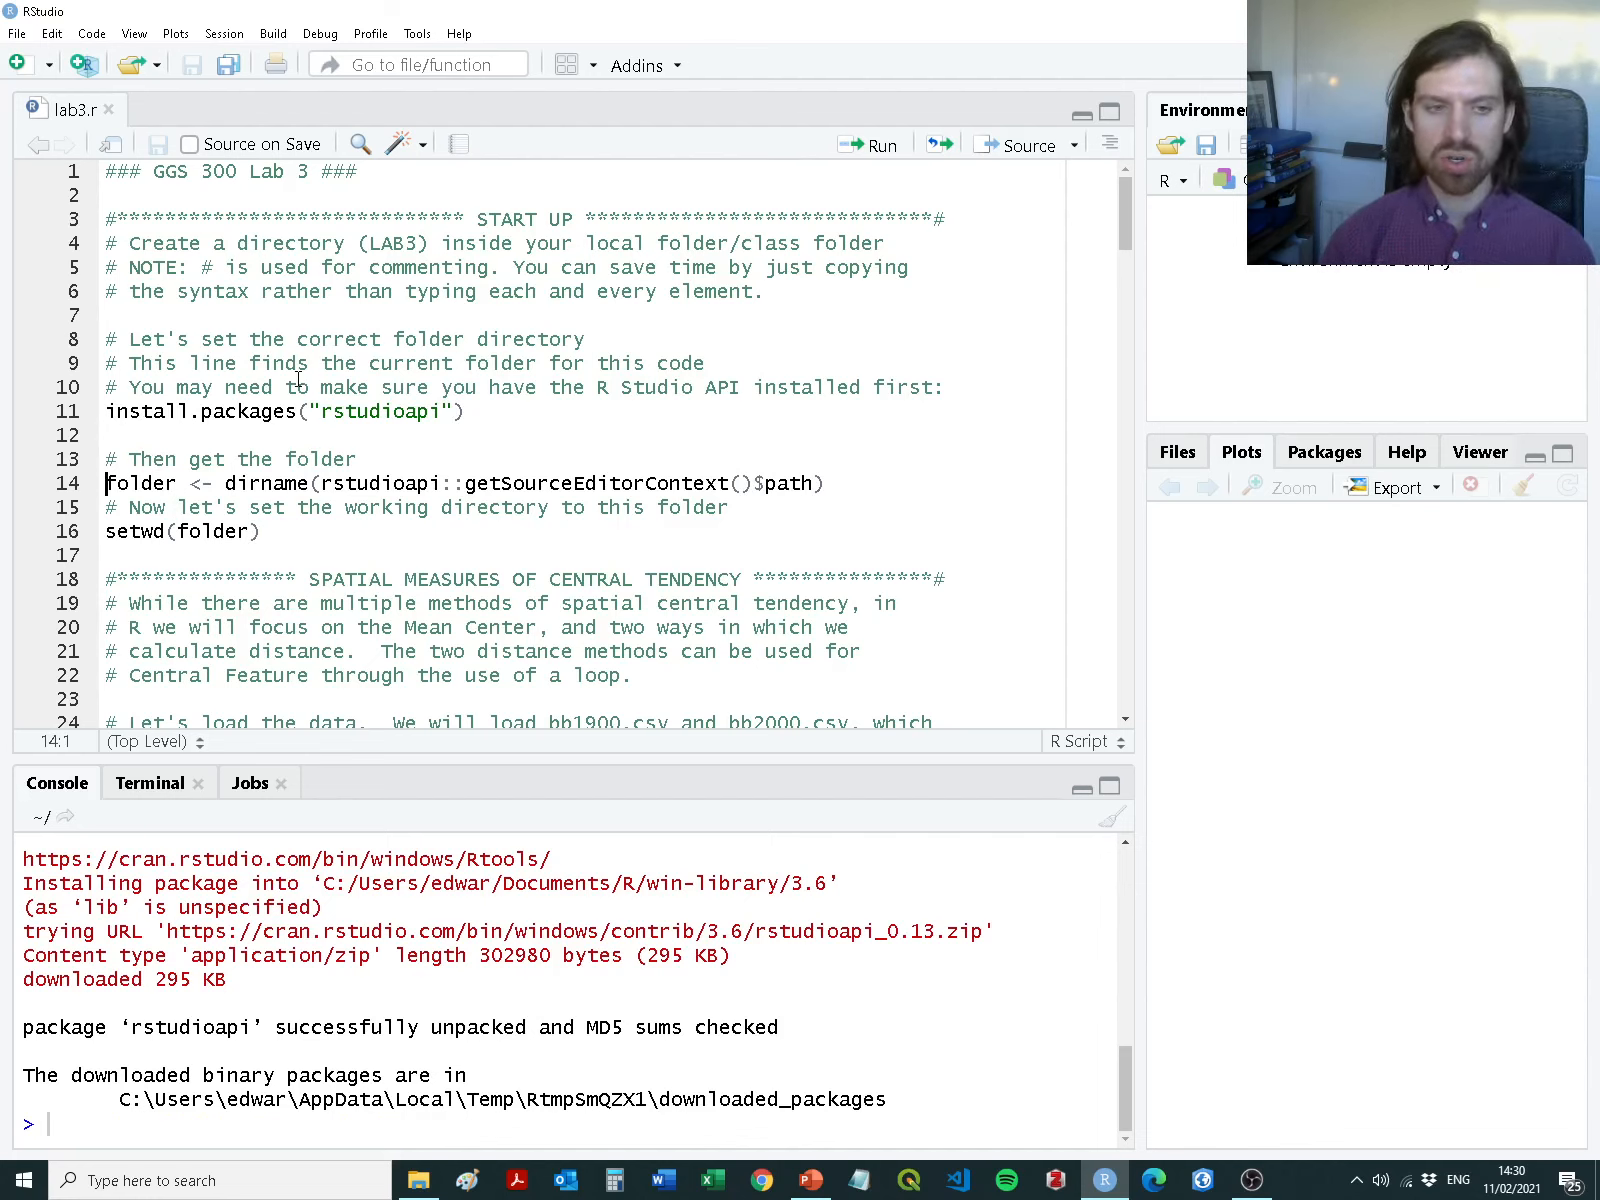
{"action": "key", "text": "ctrl+Return"}
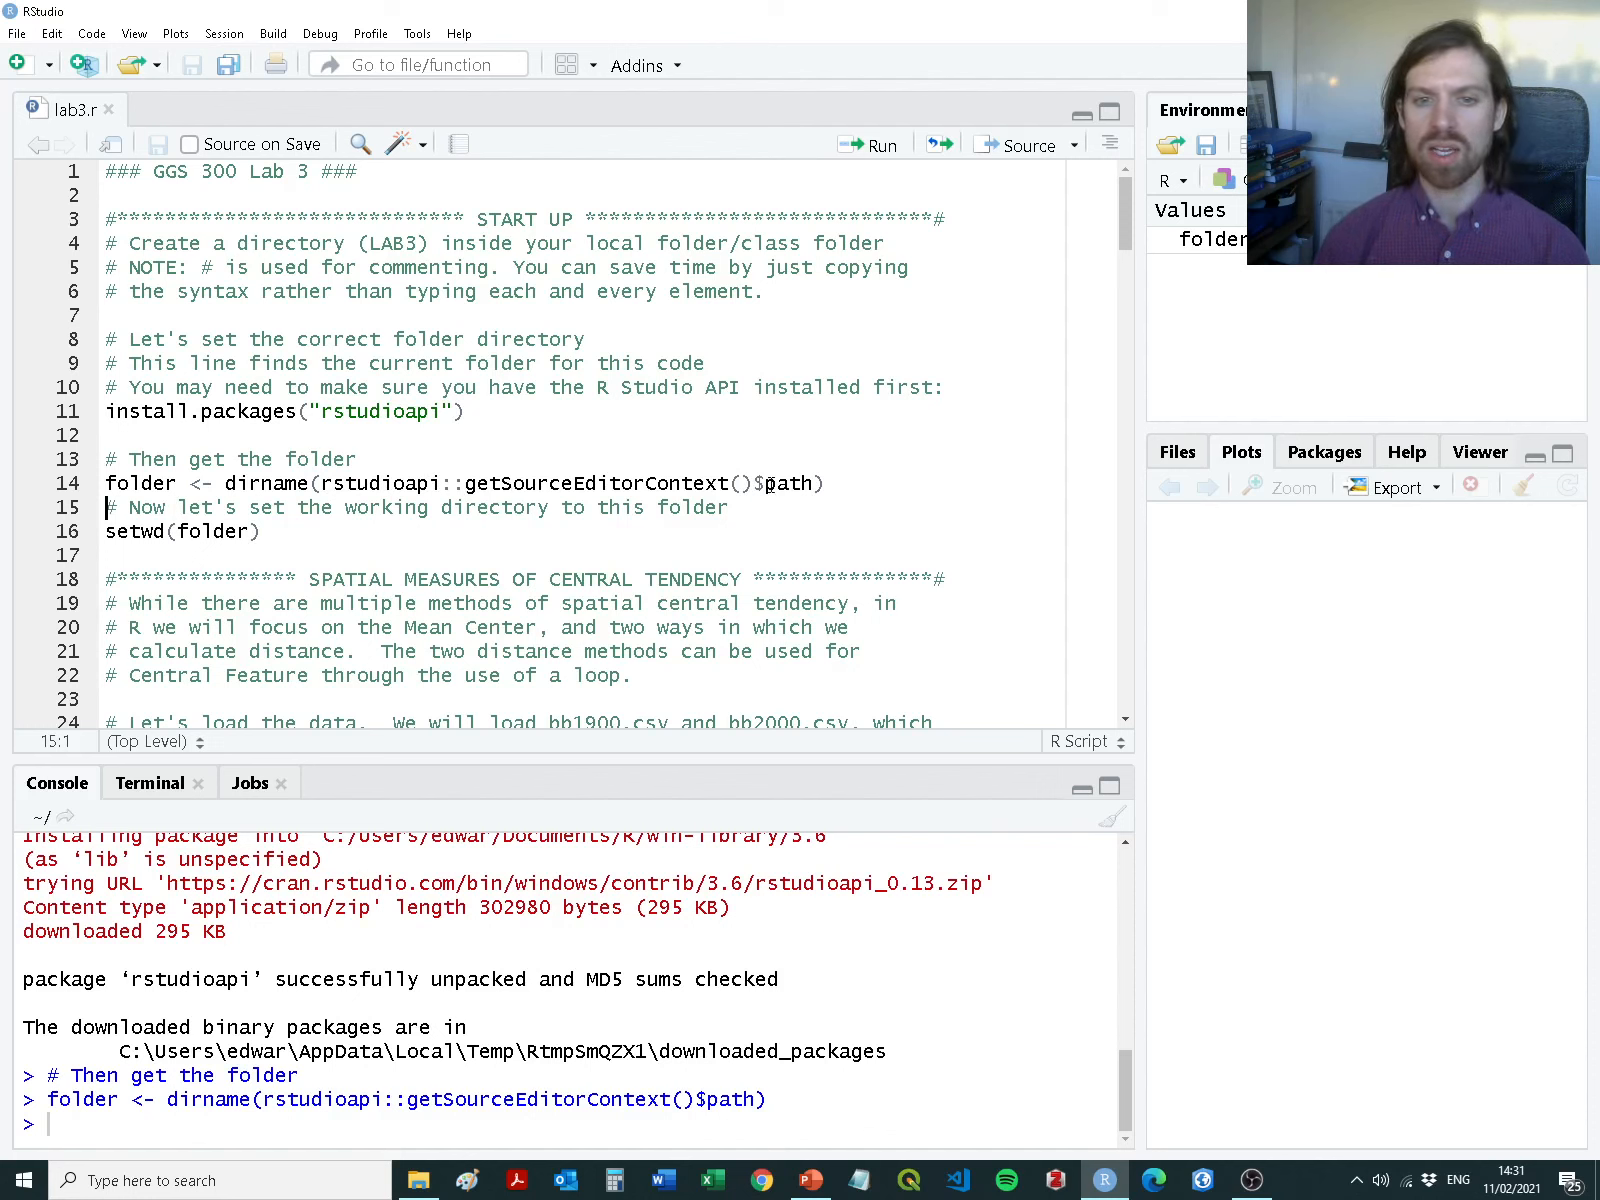
Evaluate only the dirname() expression on line 14 to print the folder path, and run setwd(folder) to set the working directory
{"action": "left_click_drag", "start_coordinate": [228, 482], "coordinate": [831, 484]}
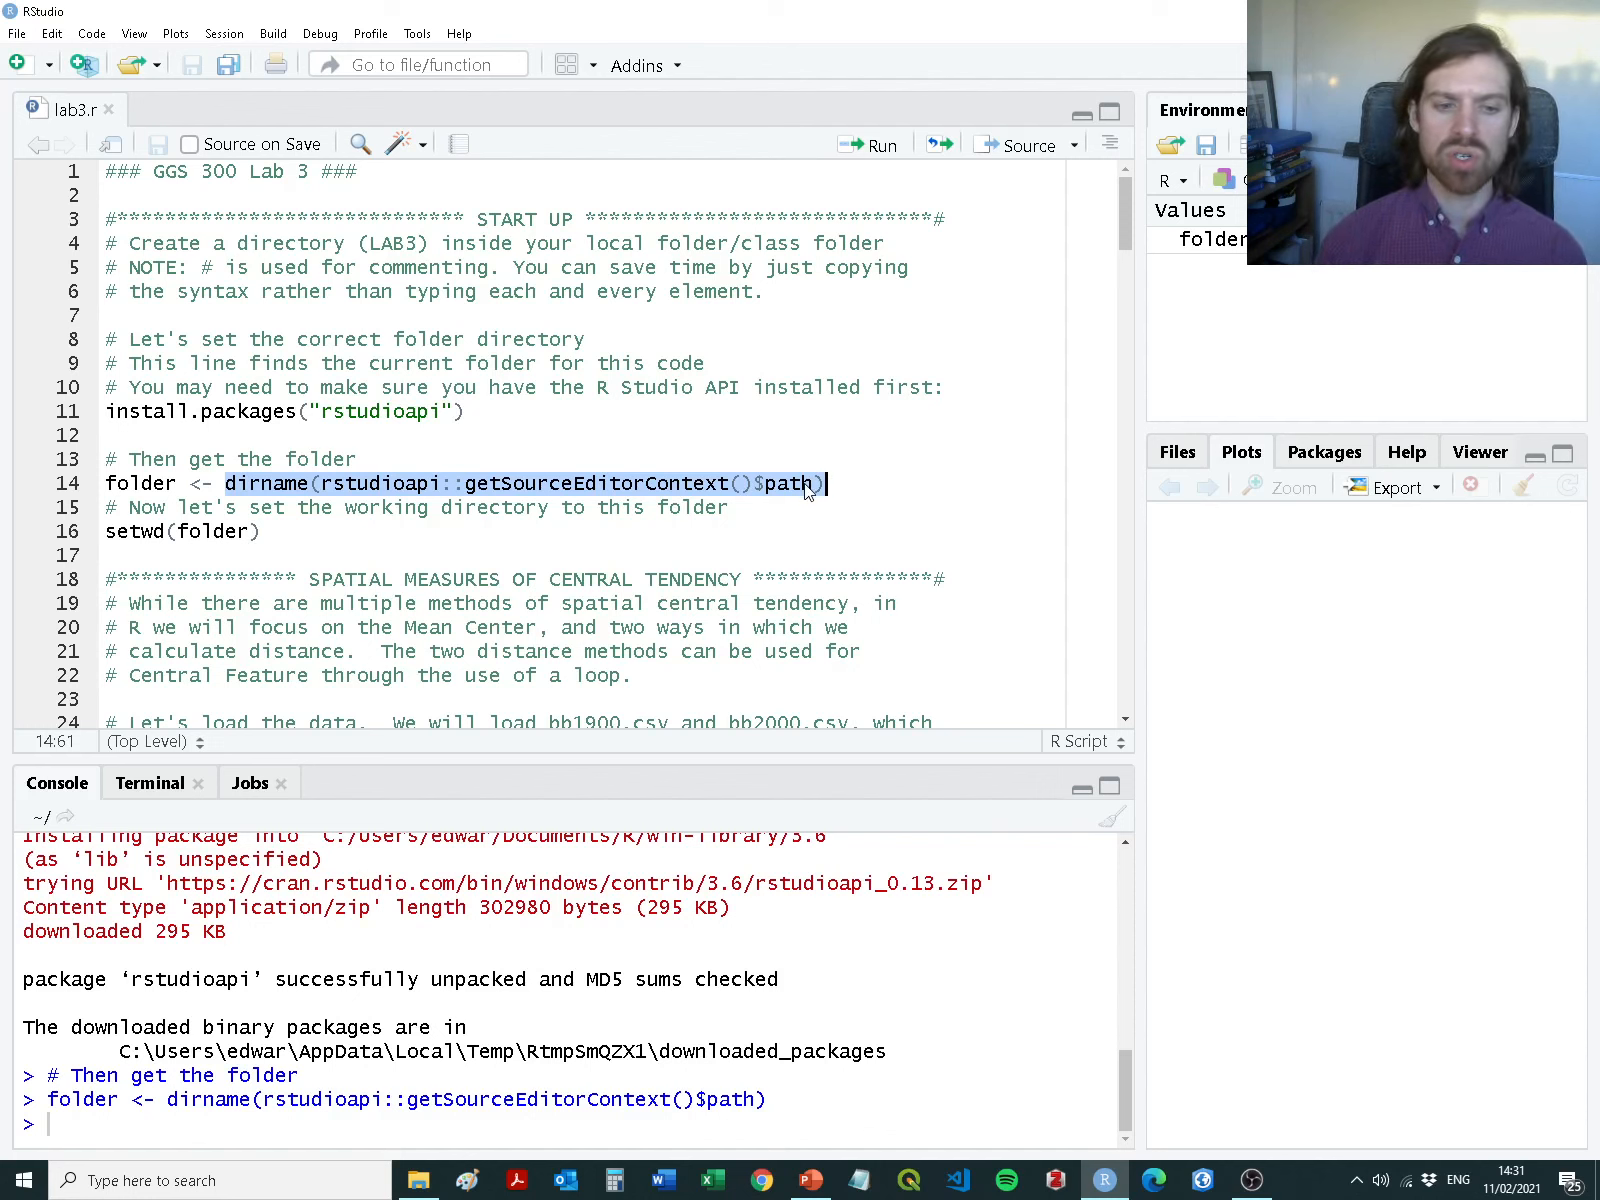
{"action": "key", "text": "ctrl+Return"}
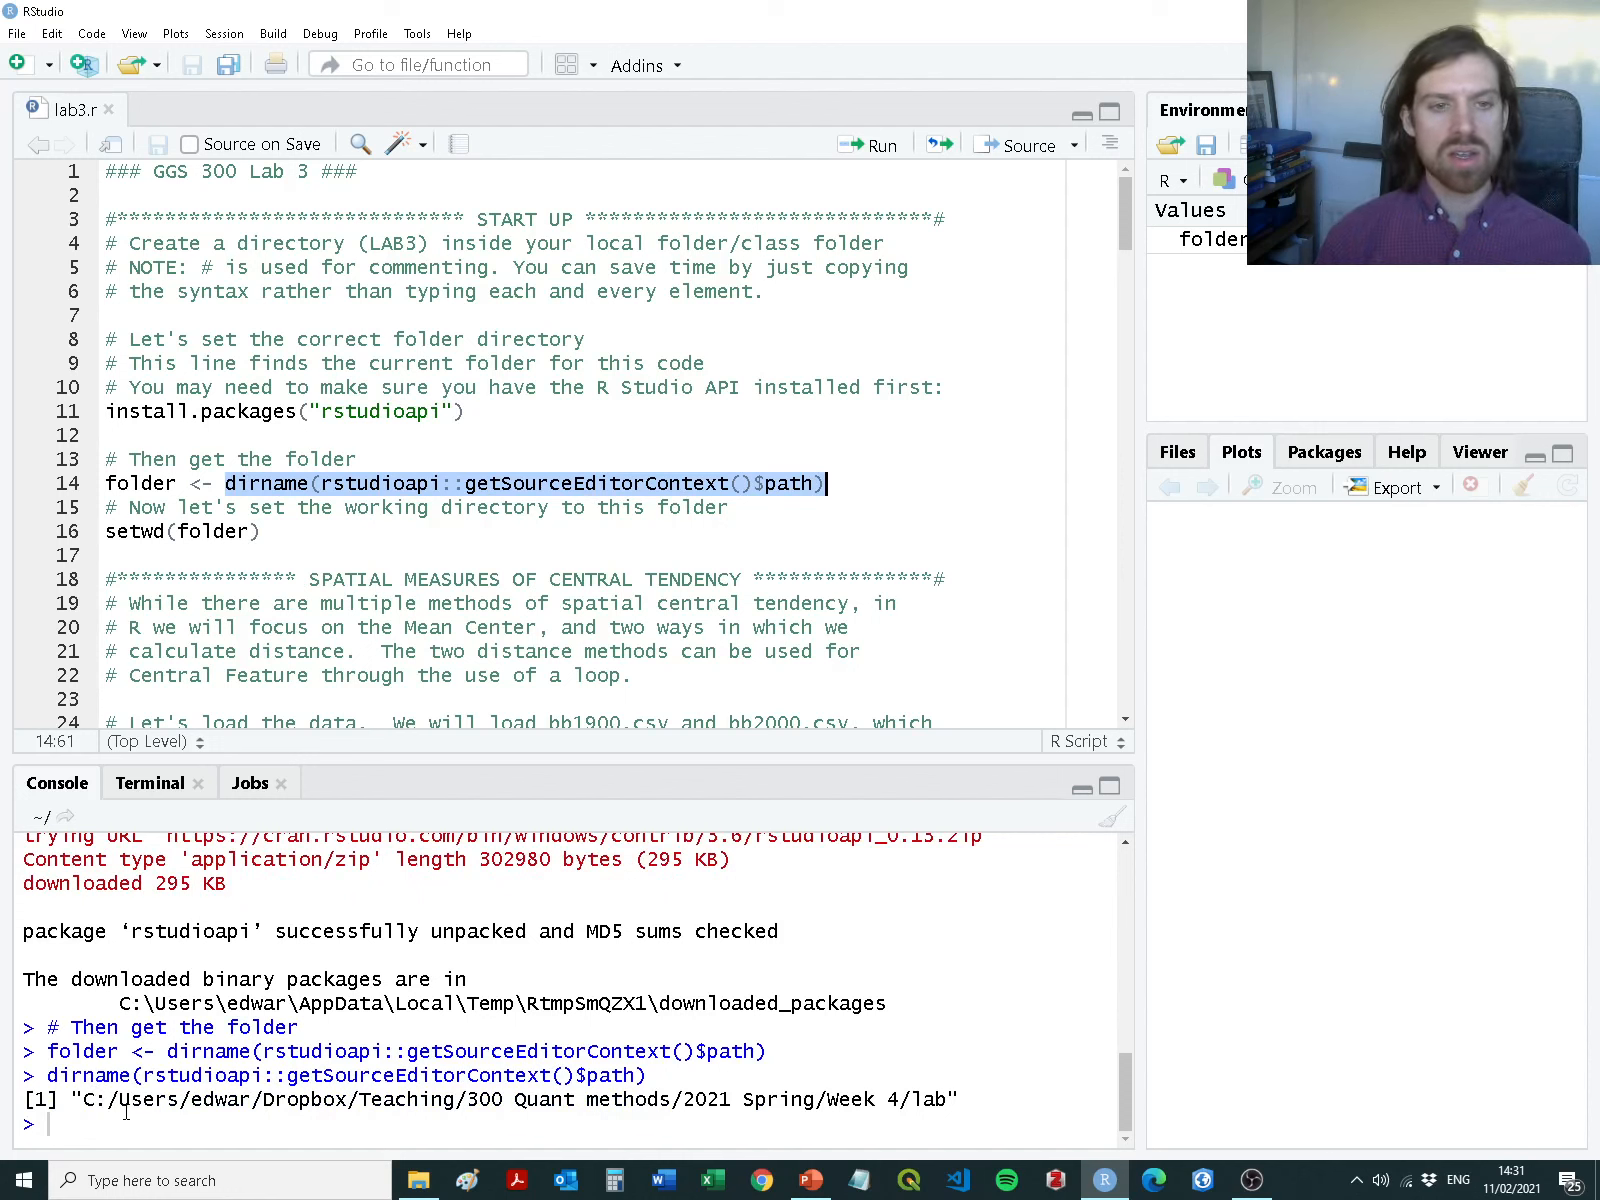
{"action": "left_click_drag", "start_coordinate": [84, 1099], "coordinate": [948, 1099]}
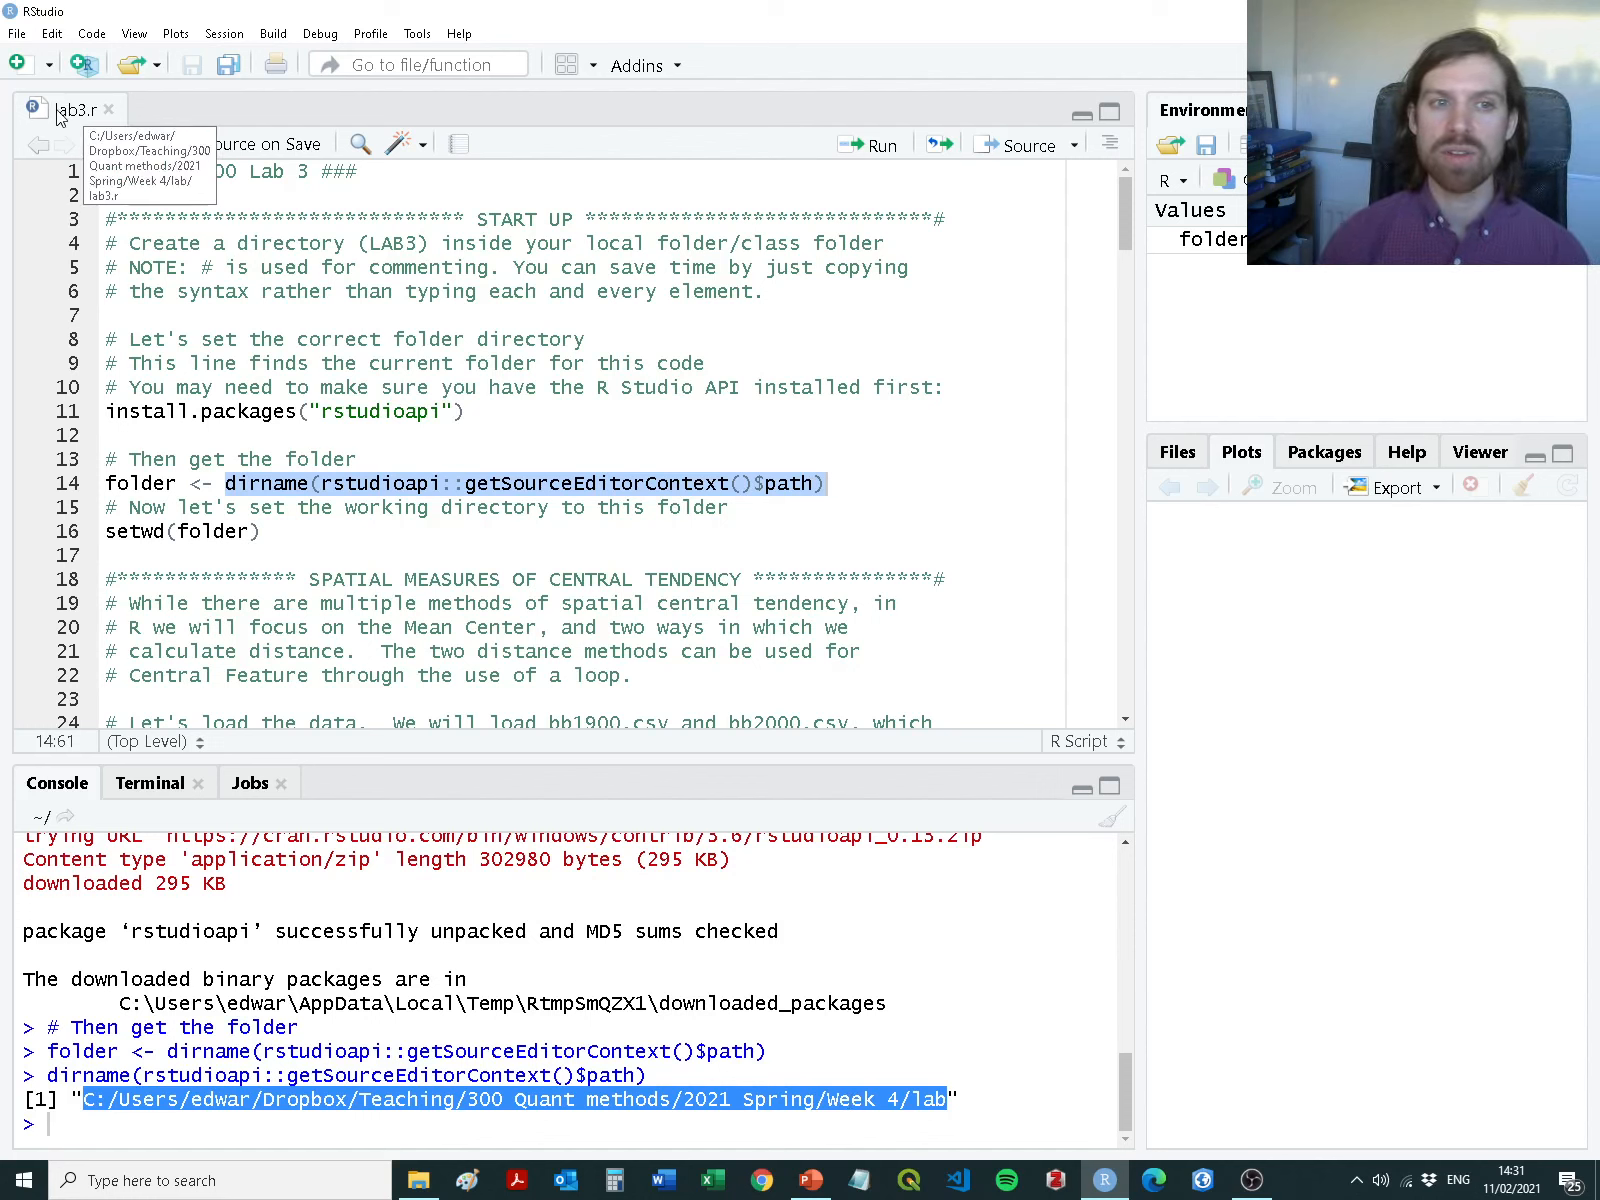
{"action": "left_click", "coordinate": [298, 535]}
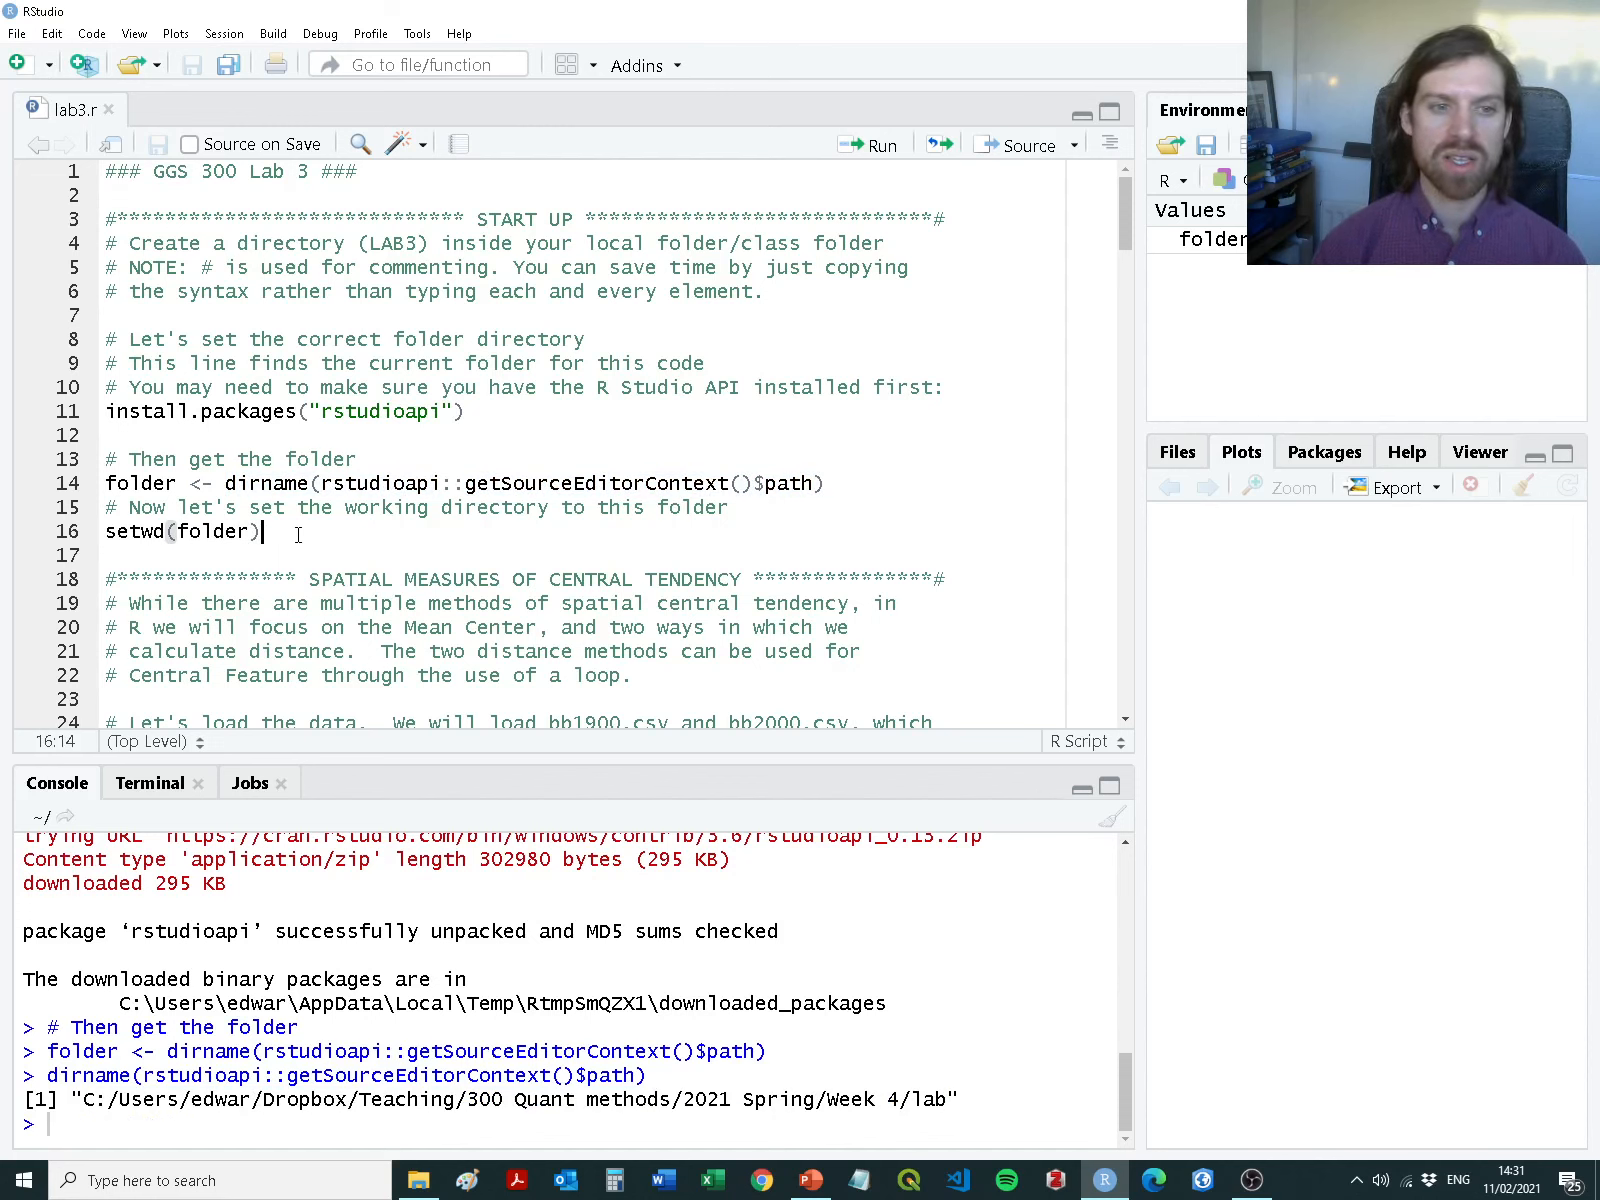
{"action": "key", "text": "ctrl+Return"}
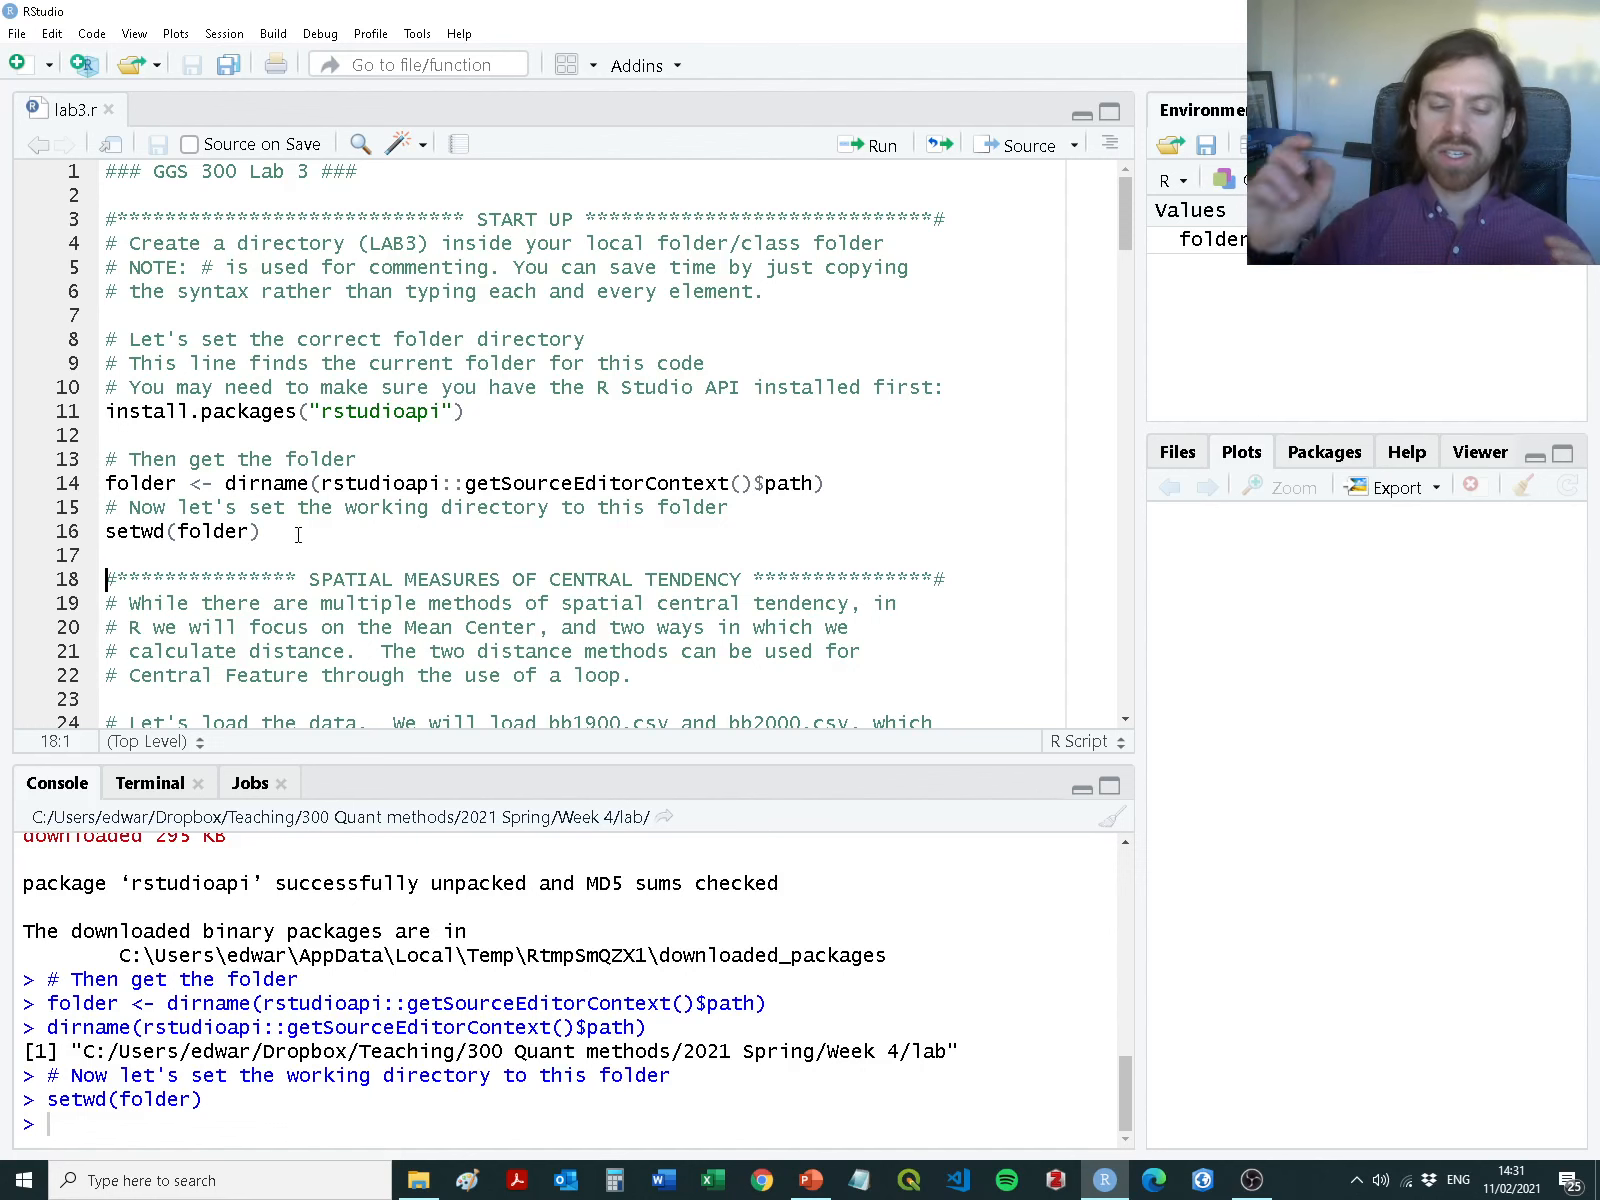
Switch to File Explorer to look at the bb1900 and bb2000 files in the lab folder, and return to RStudio
{"action": "key", "text": "alt+Tab"}
{"action": "key", "text": "Tab"}
{"action": "key", "text": "Tab"}
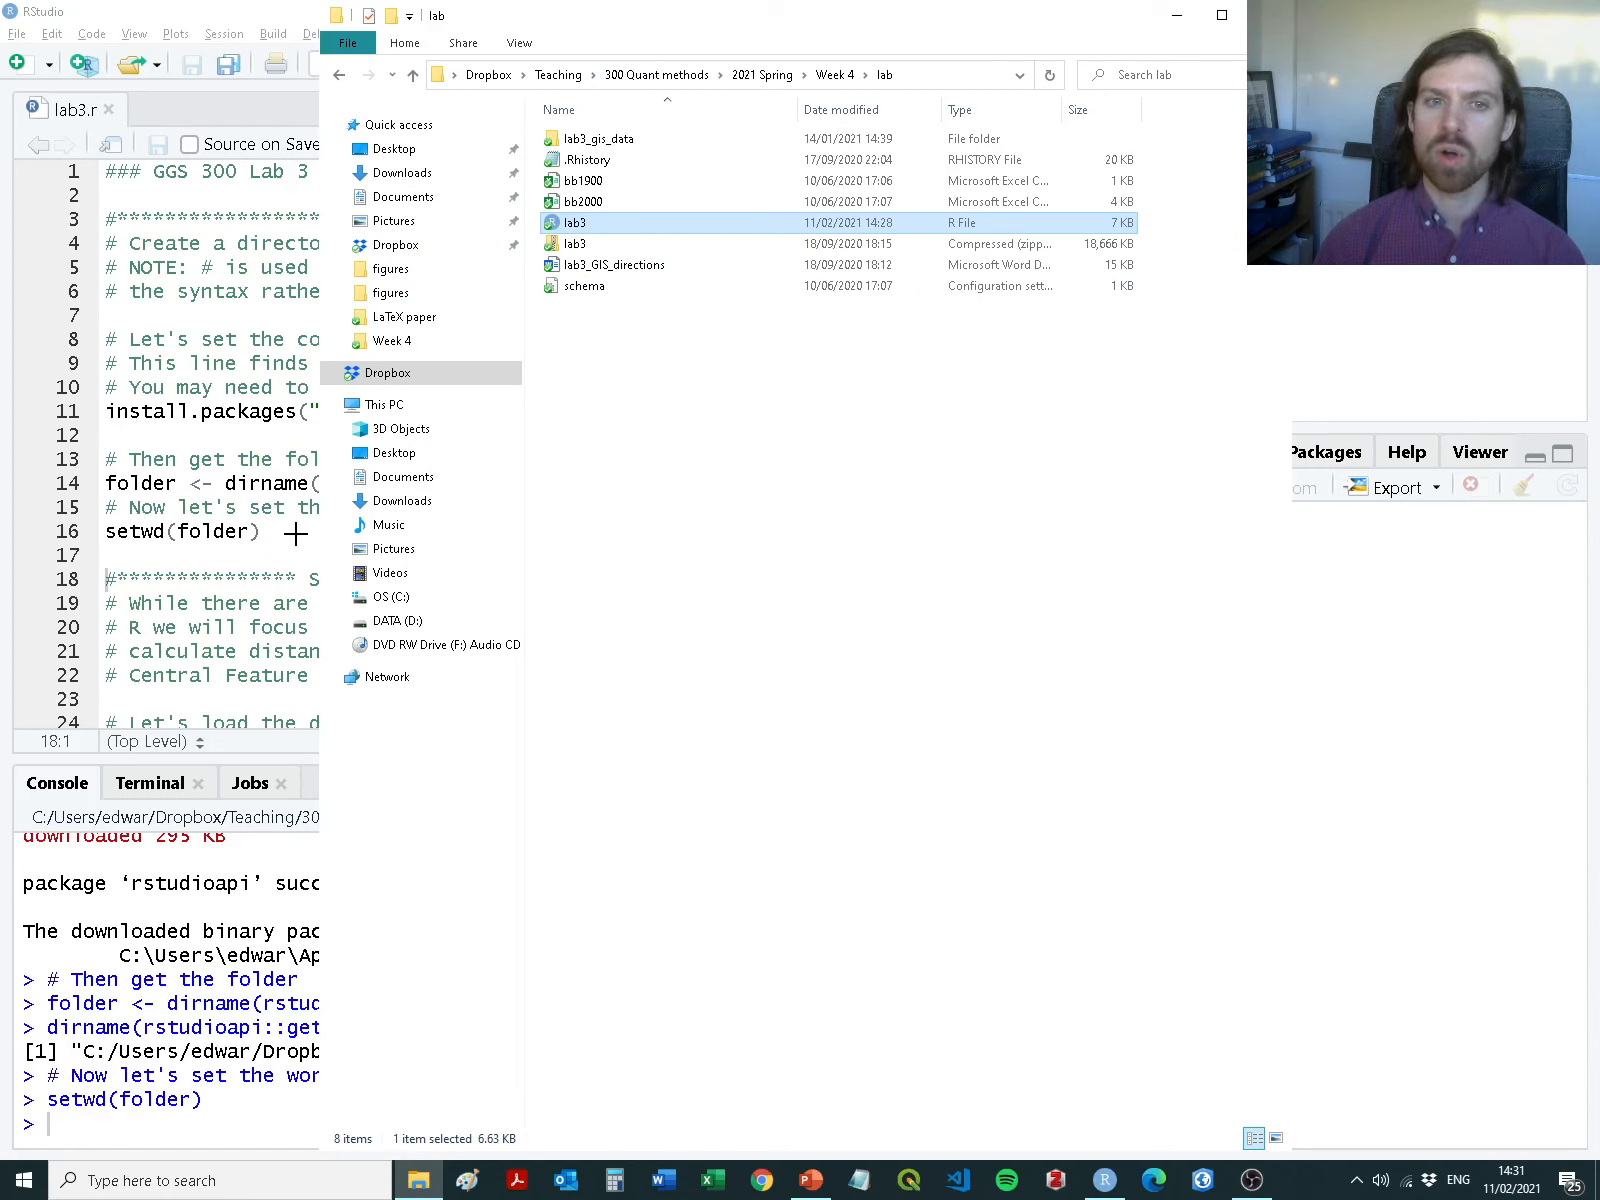
{"action": "key", "text": "Up"}
{"action": "key", "text": "Up"}
{"action": "key", "text": "Down"}
{"action": "key", "text": "Up"}
{"action": "key", "text": "Down"}
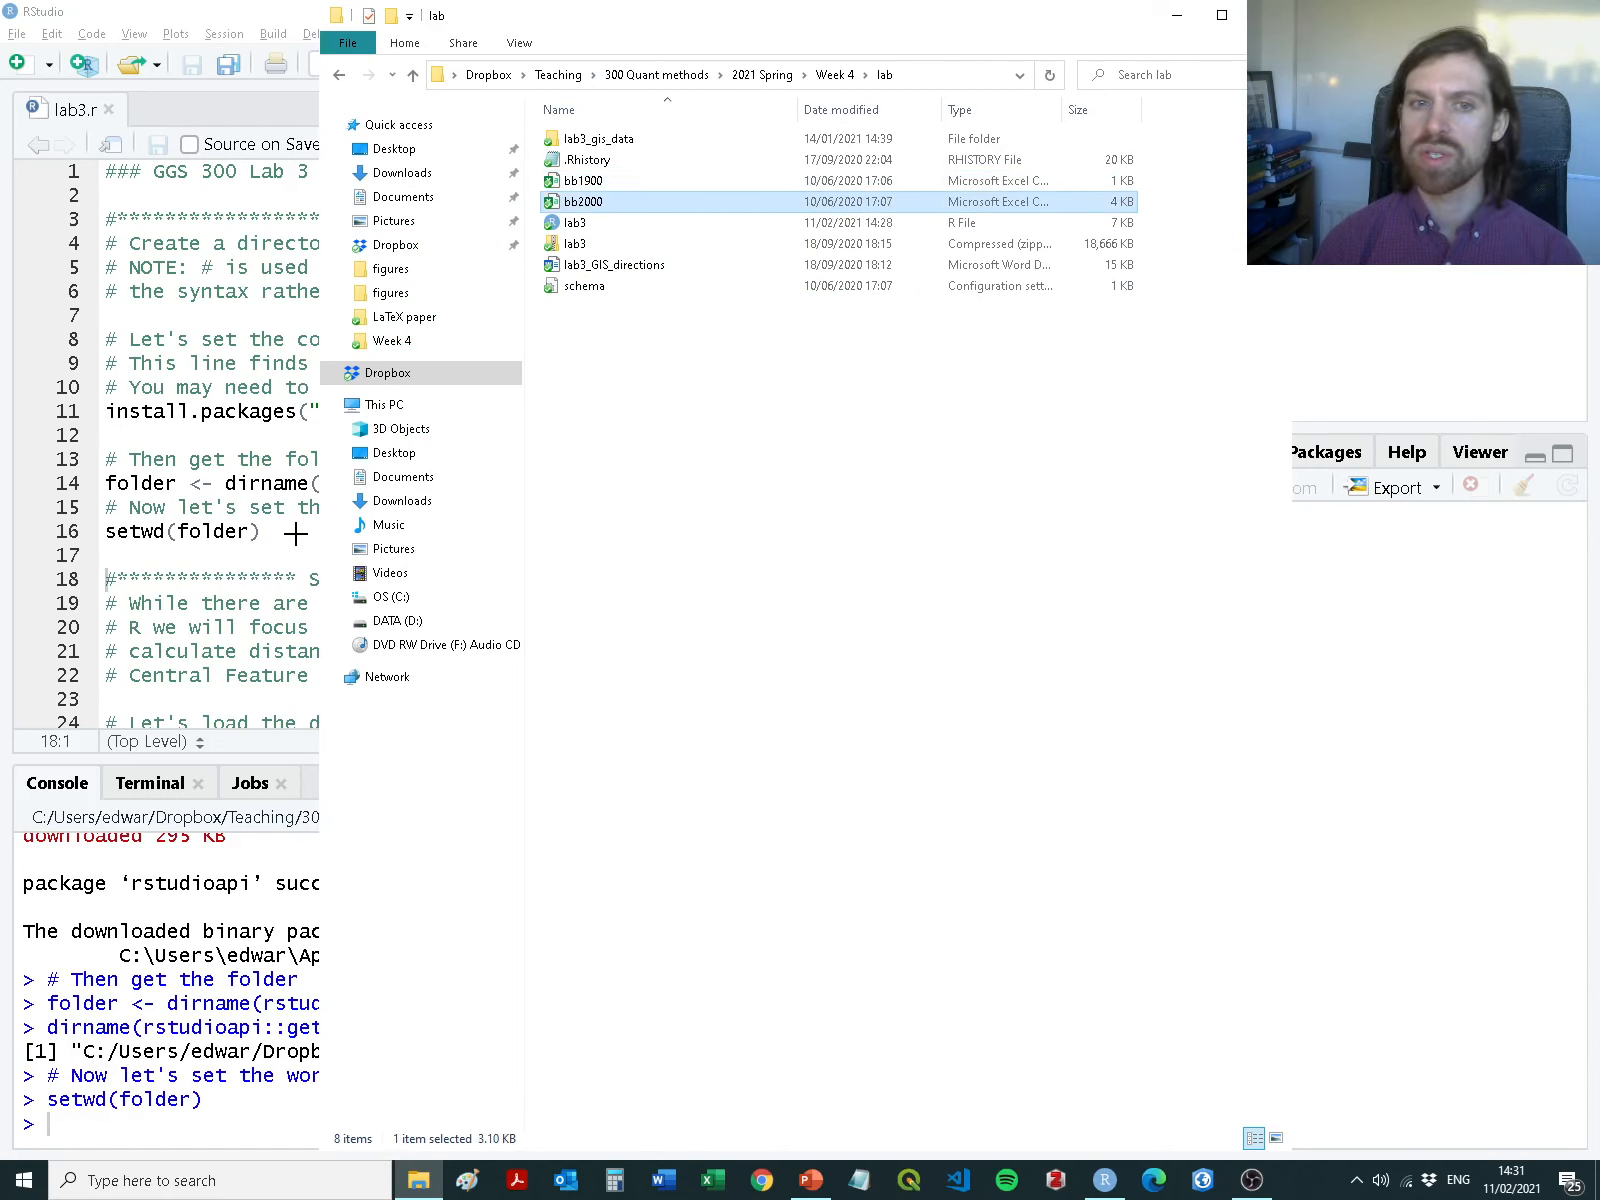
{"action": "key", "text": "Up"}
{"action": "key", "text": "Down"}
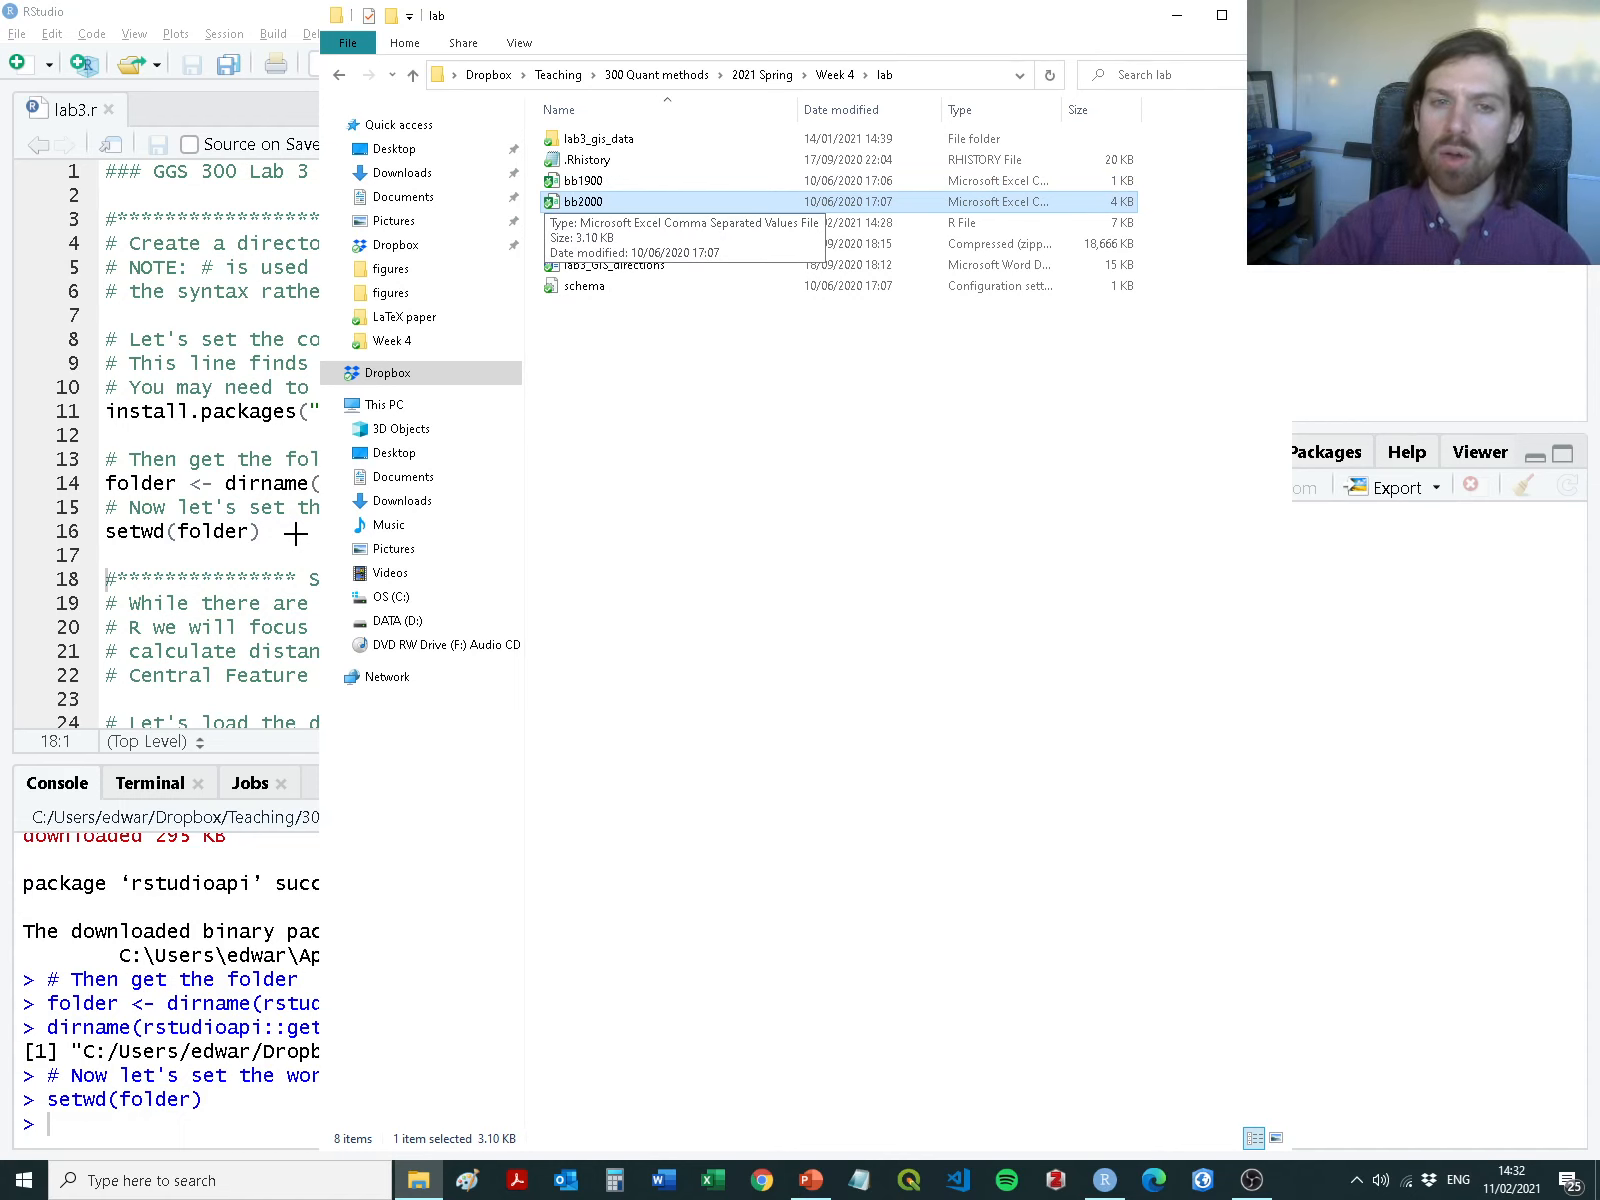
{"action": "key", "text": "alt+Tab"}
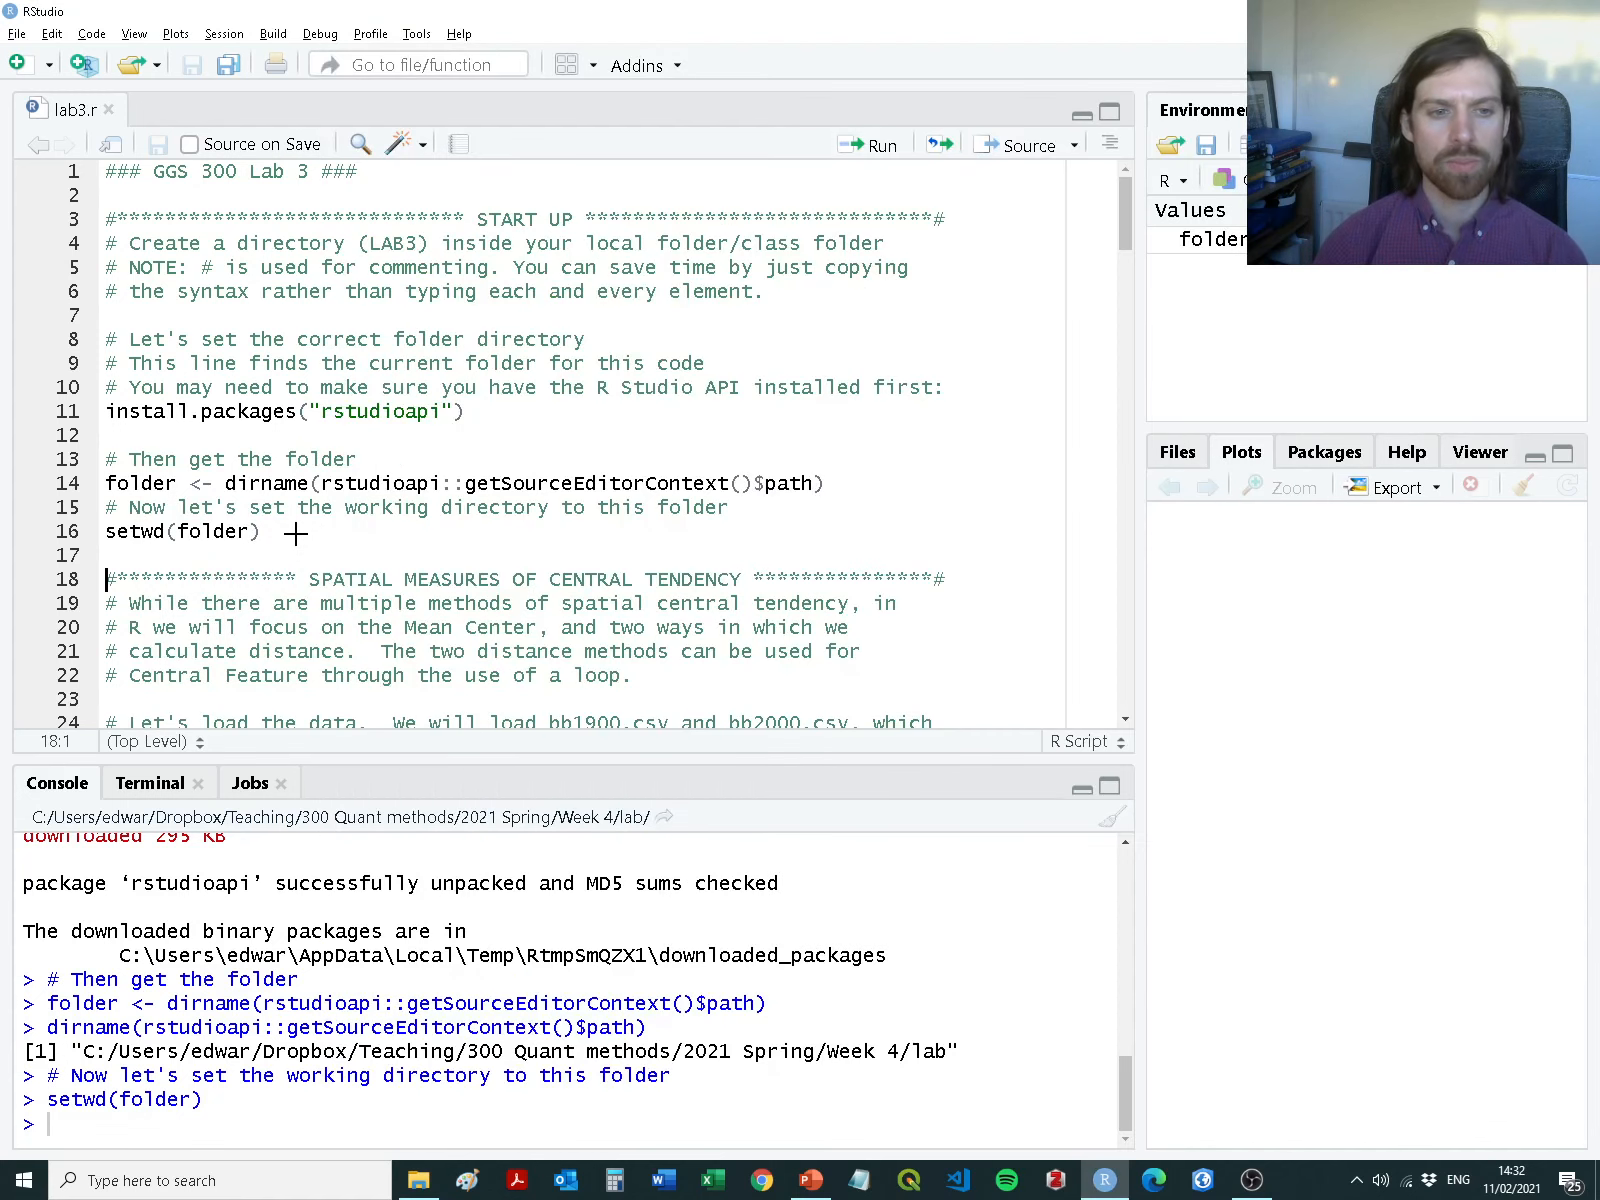
Look at the script's data-loading section, switch to PowerPoint to review the "Comparing spatial vs nonspatial" slide, and return to RStudio
{"action": "scroll", "coordinate": [300, 532], "scroll_direction": "down", "scroll_amount": 4}
{"action": "scroll", "coordinate": [311, 530], "scroll_direction": "down", "scroll_amount": 1}
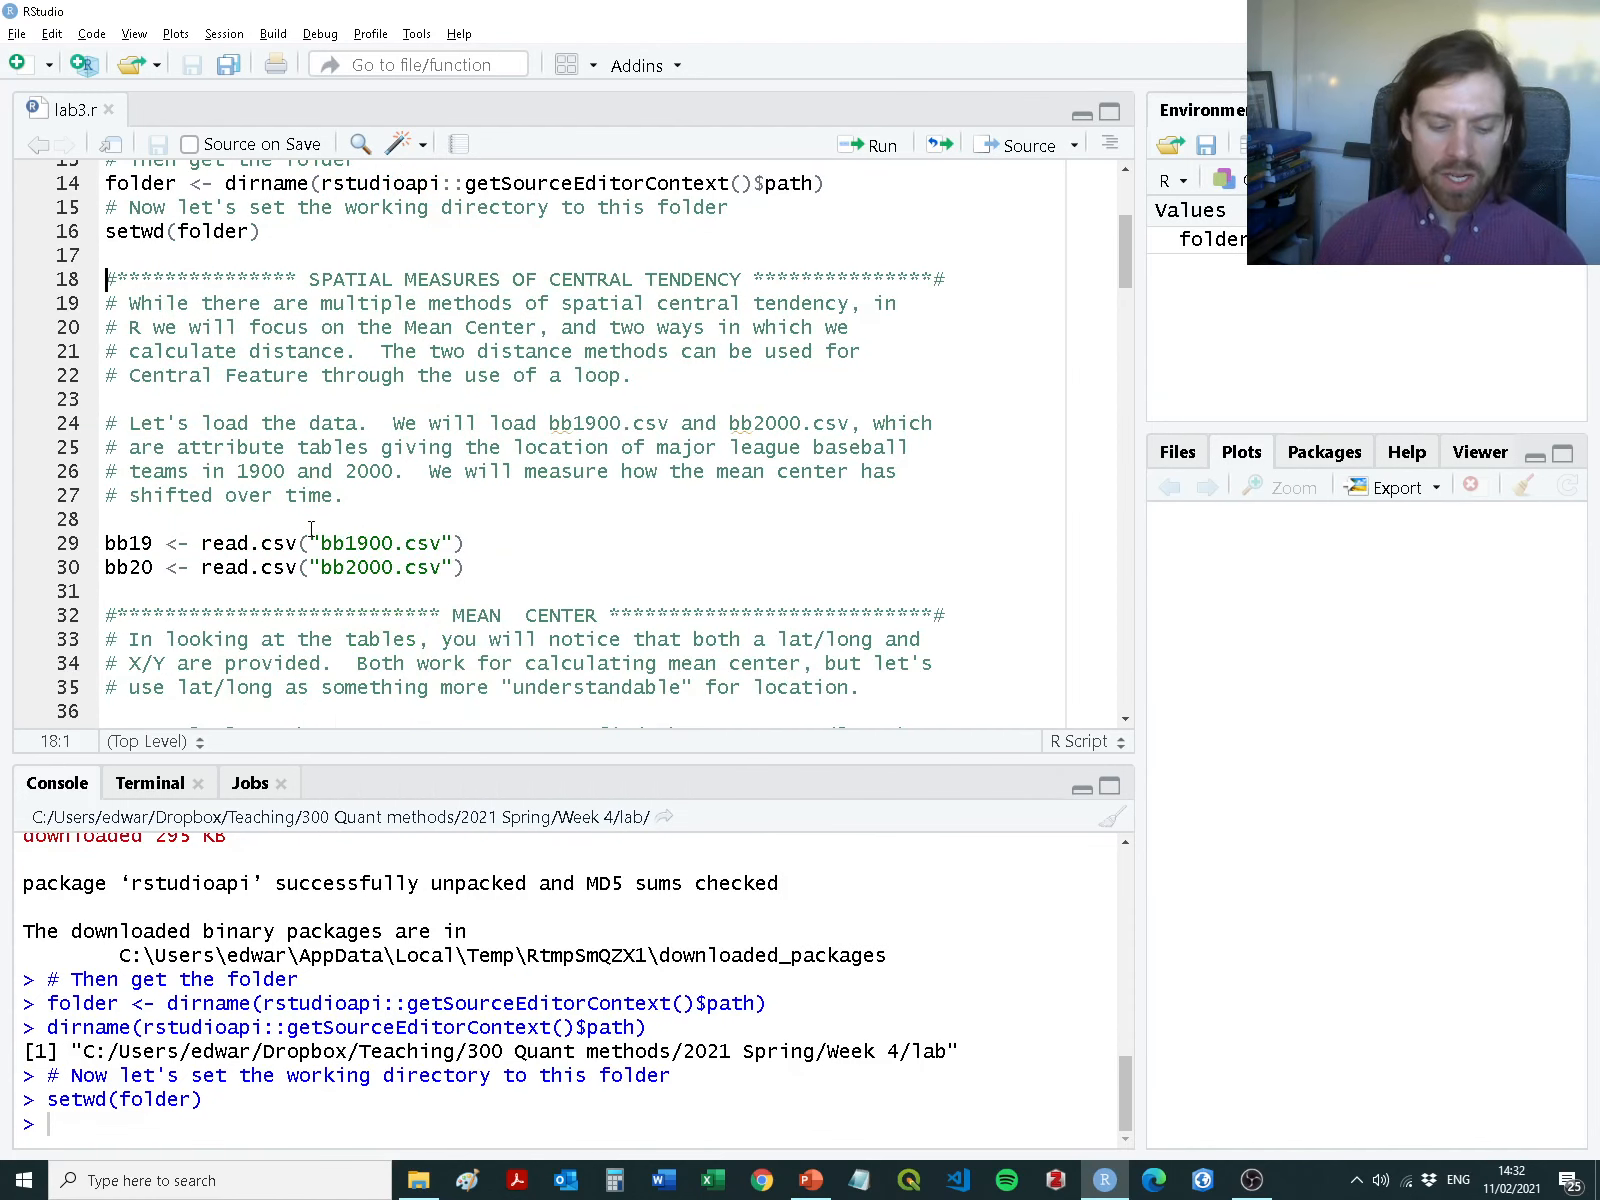
{"action": "key", "text": "alt+Tab"}
{"action": "key", "text": "Down"}
{"action": "key", "text": "Down"}
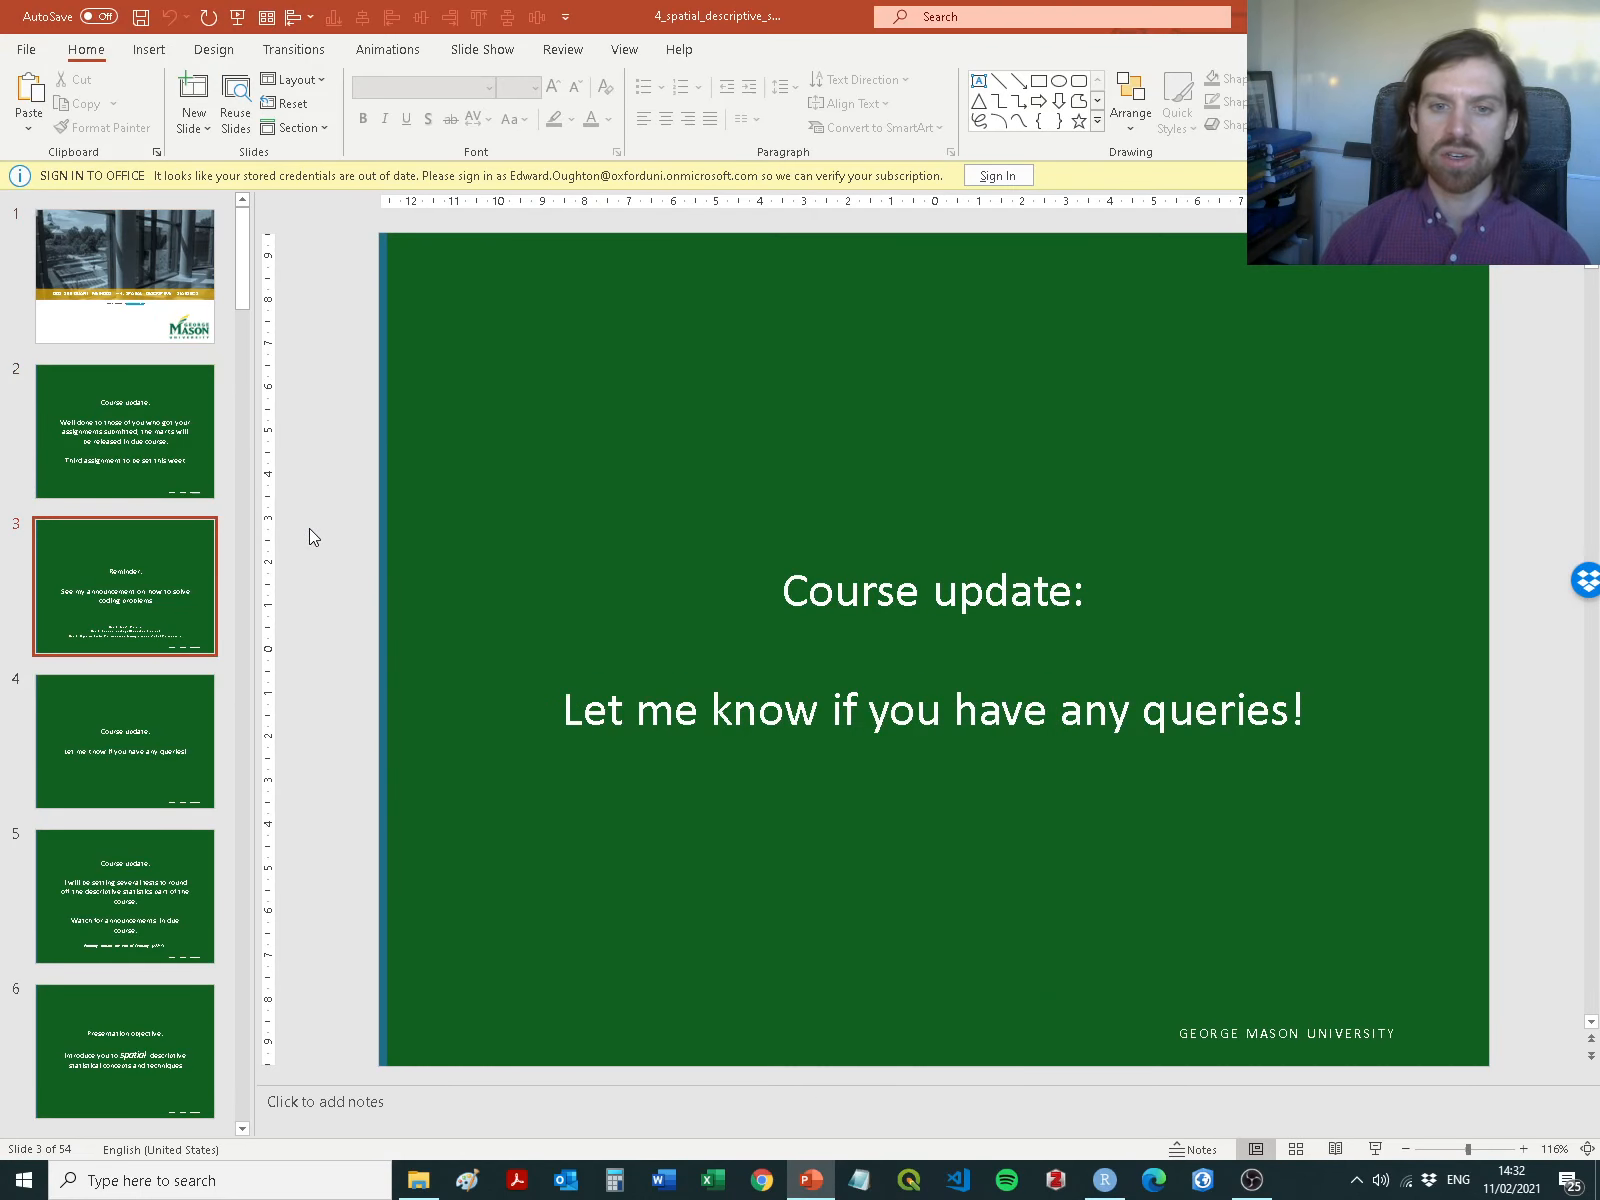
{"action": "key", "text": "Down"}
{"action": "key", "text": "Down"}
{"action": "key", "text": "Down"}
{"action": "key", "text": "Down"}
{"action": "key", "text": "Down"}
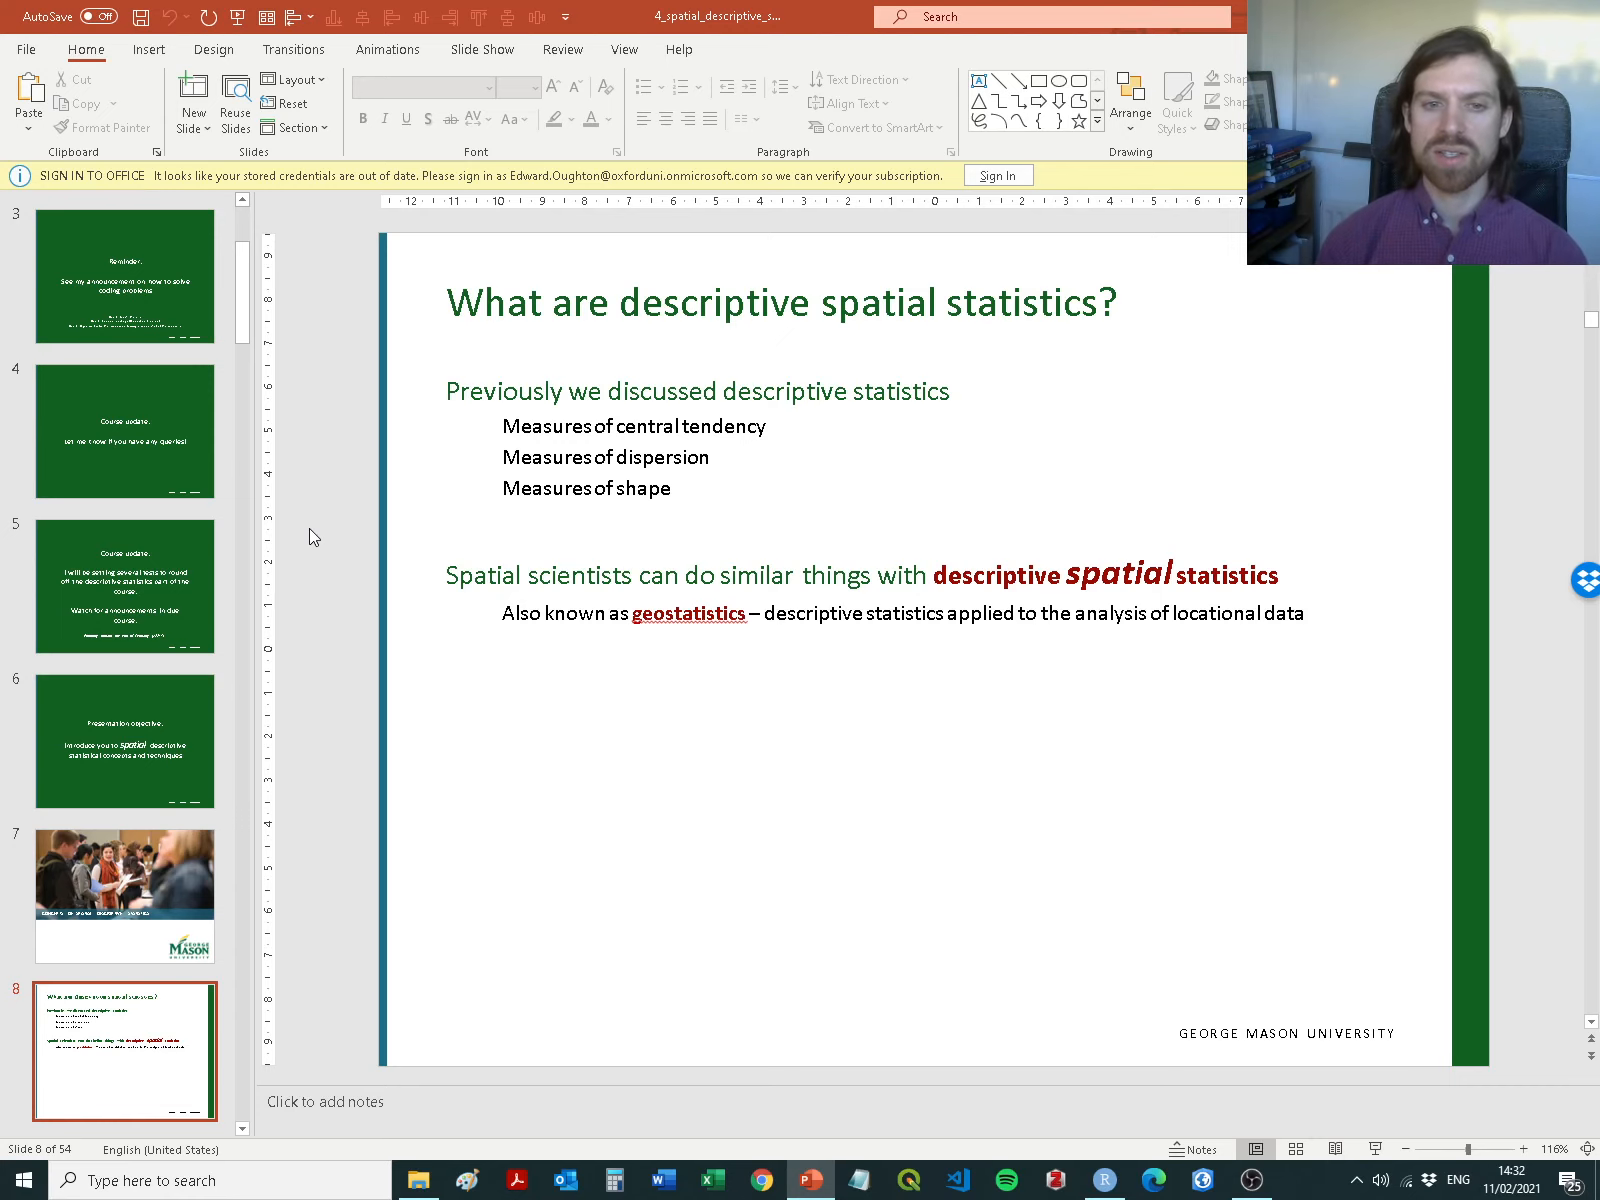
{"action": "key", "text": "Down"}
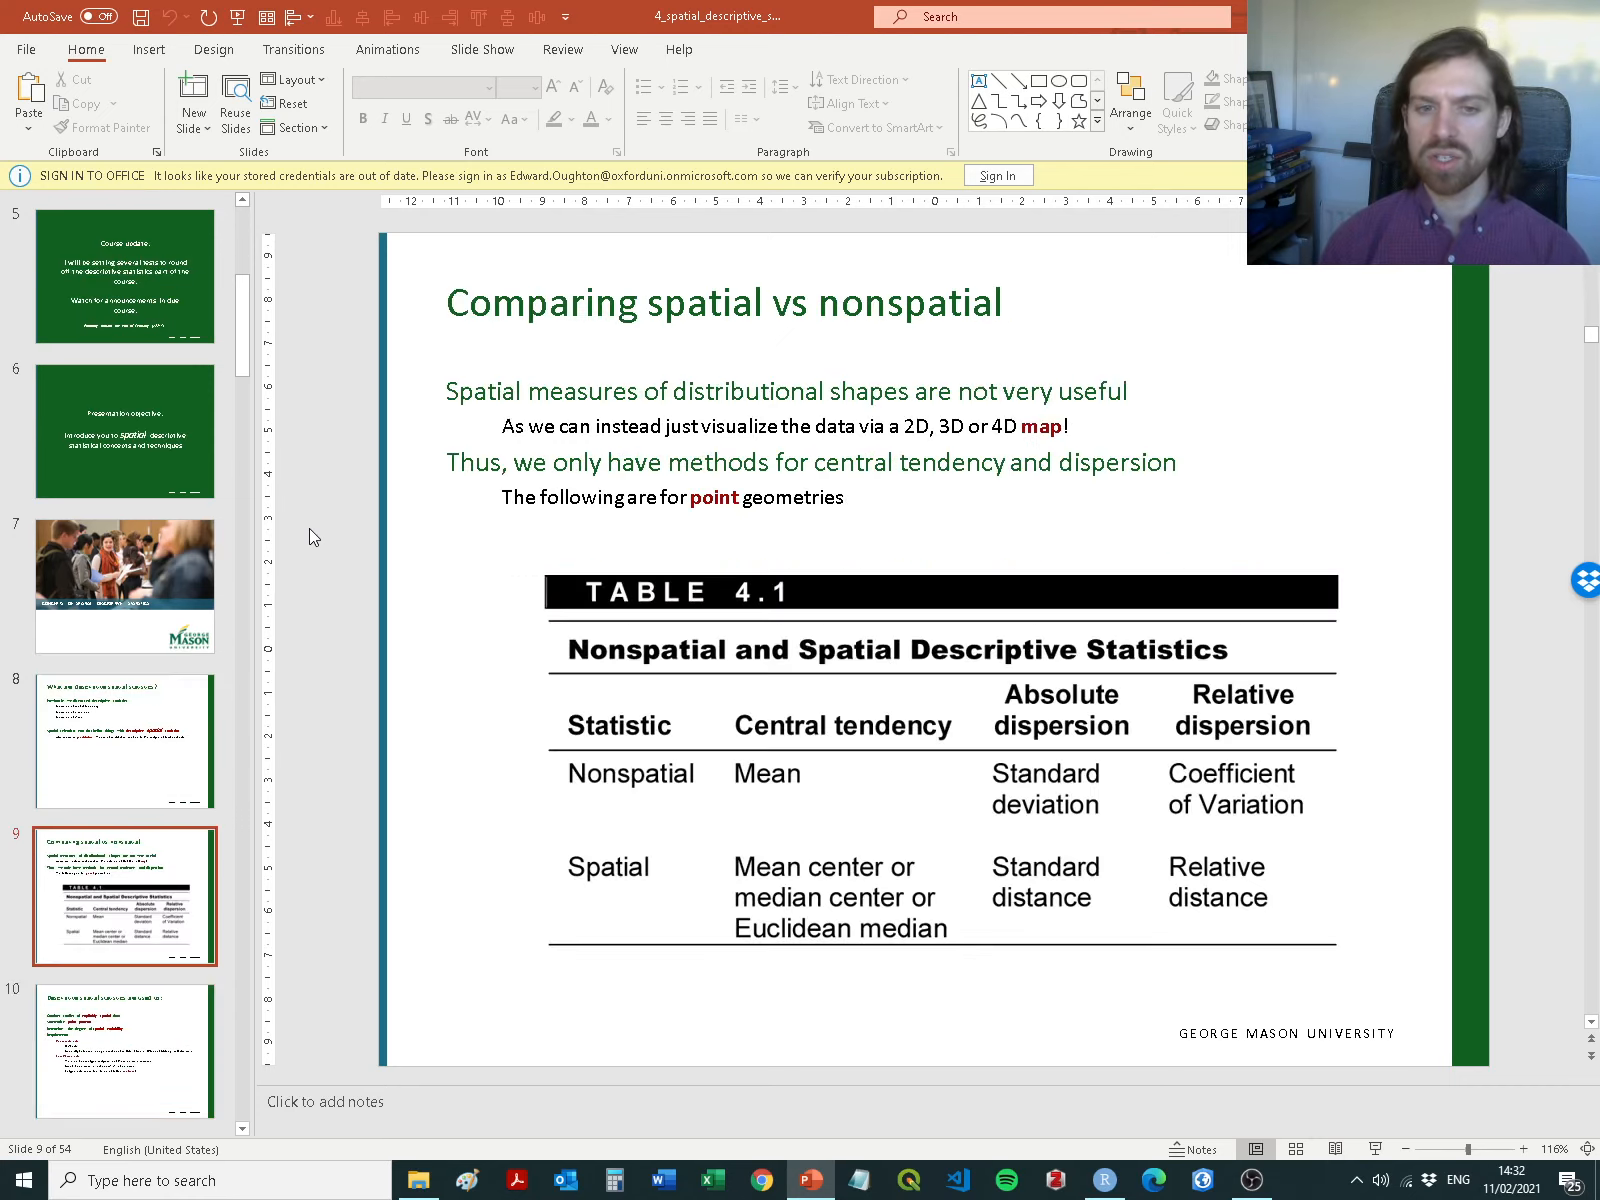
{"action": "key", "text": "alt+Tab"}
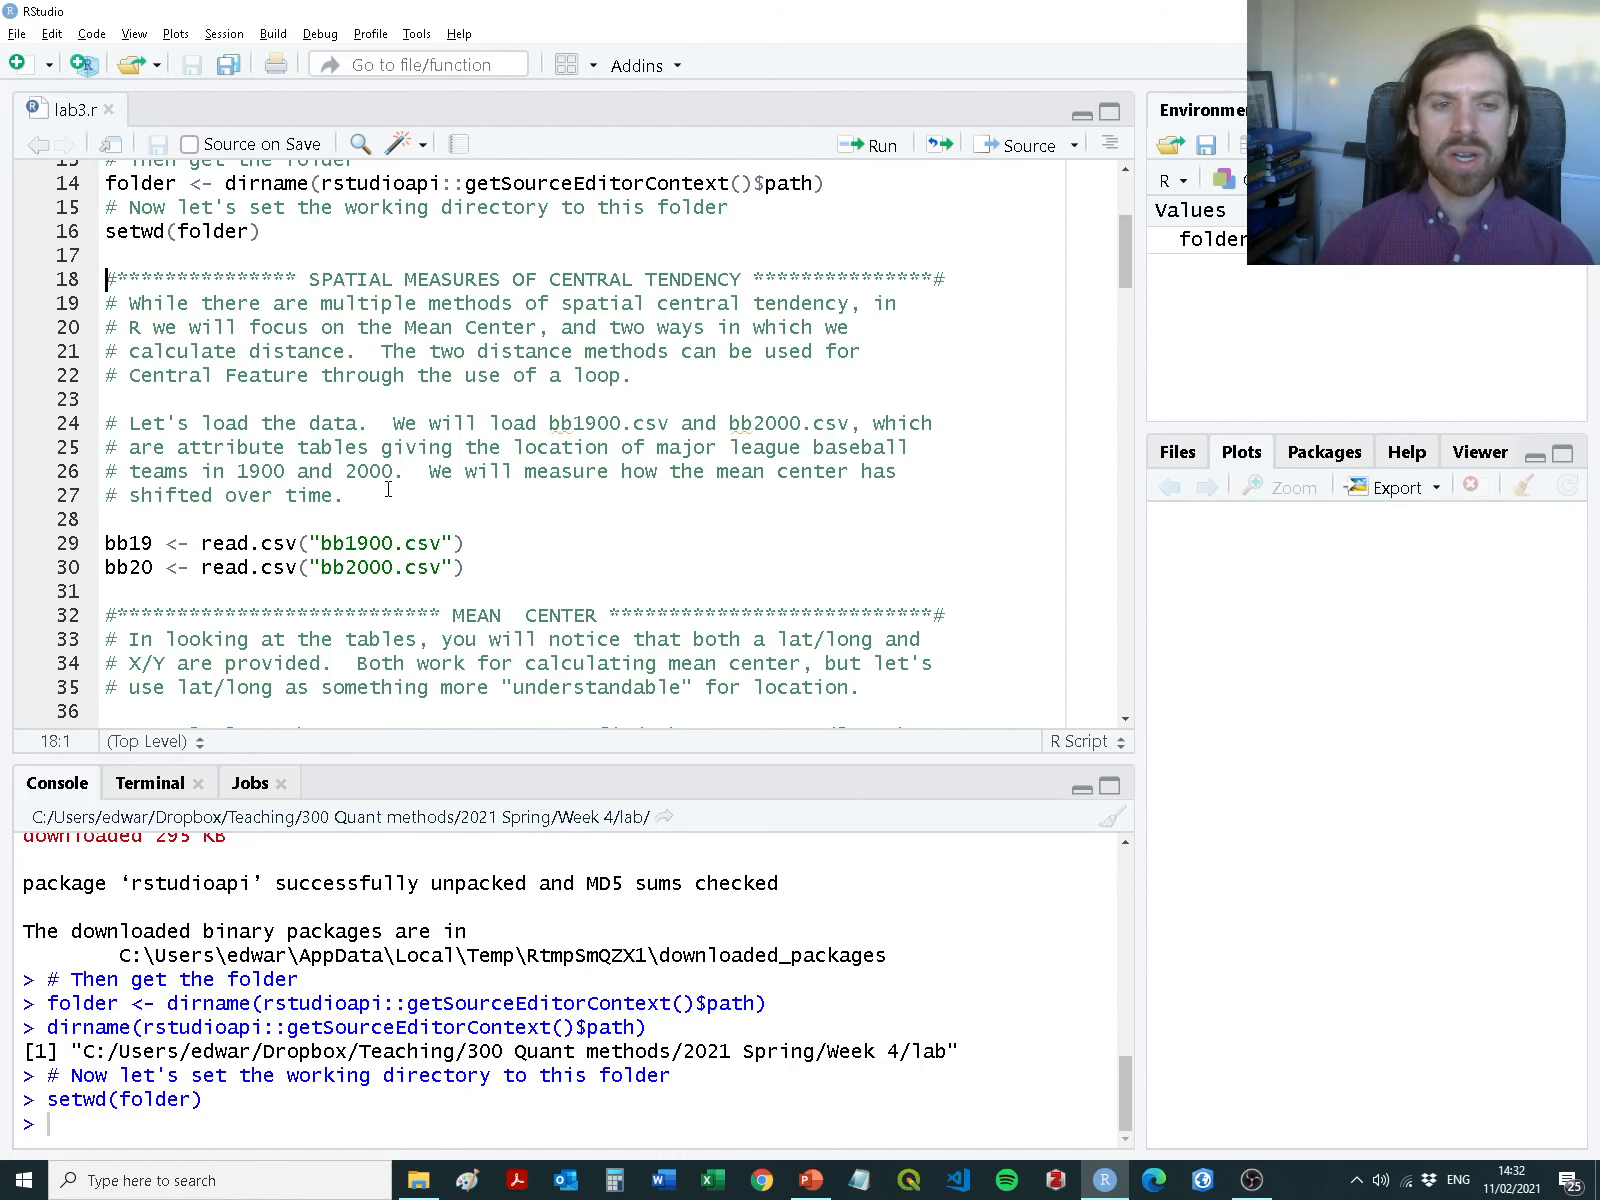
Open bb1900 from the lab folder in Excel and examine its X/Y, Latitude/Longitude, Team and State columns
{"action": "key", "text": "alt+Tab"}
{"action": "key", "text": "alt+Tab"}
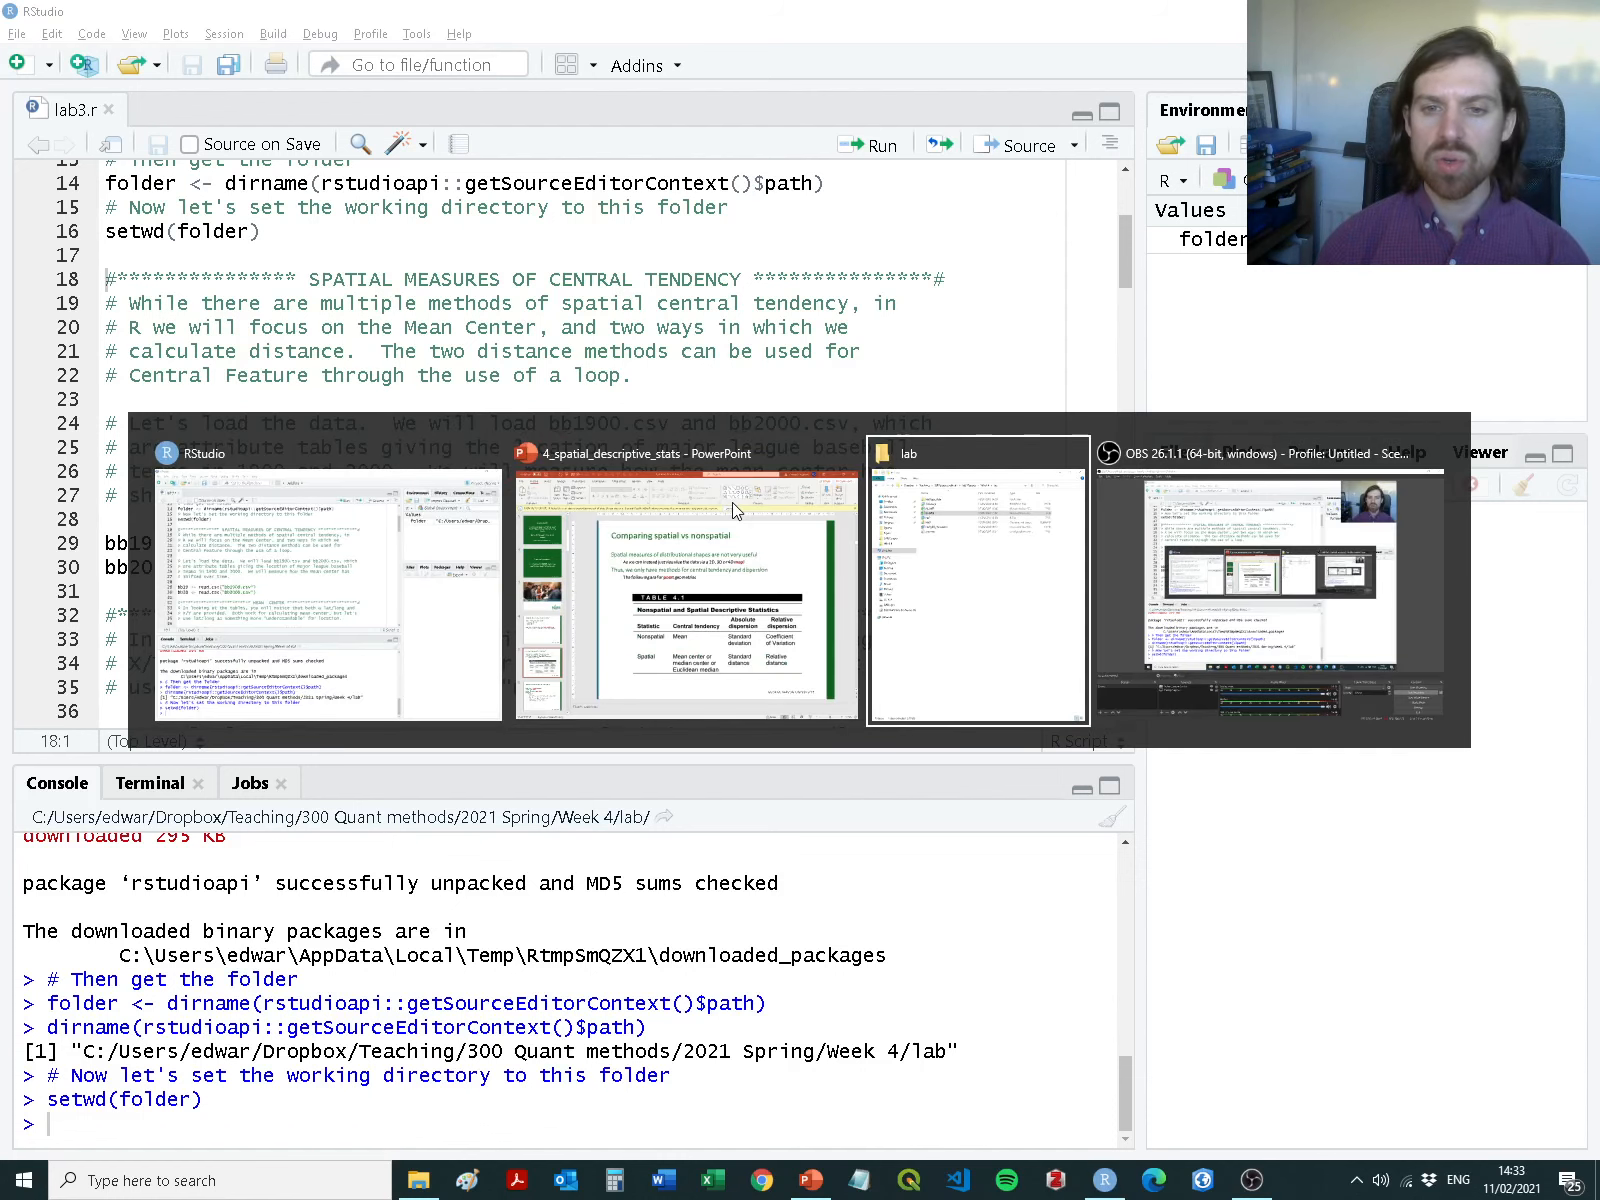
{"action": "left_click", "coordinate": [551, 184]}
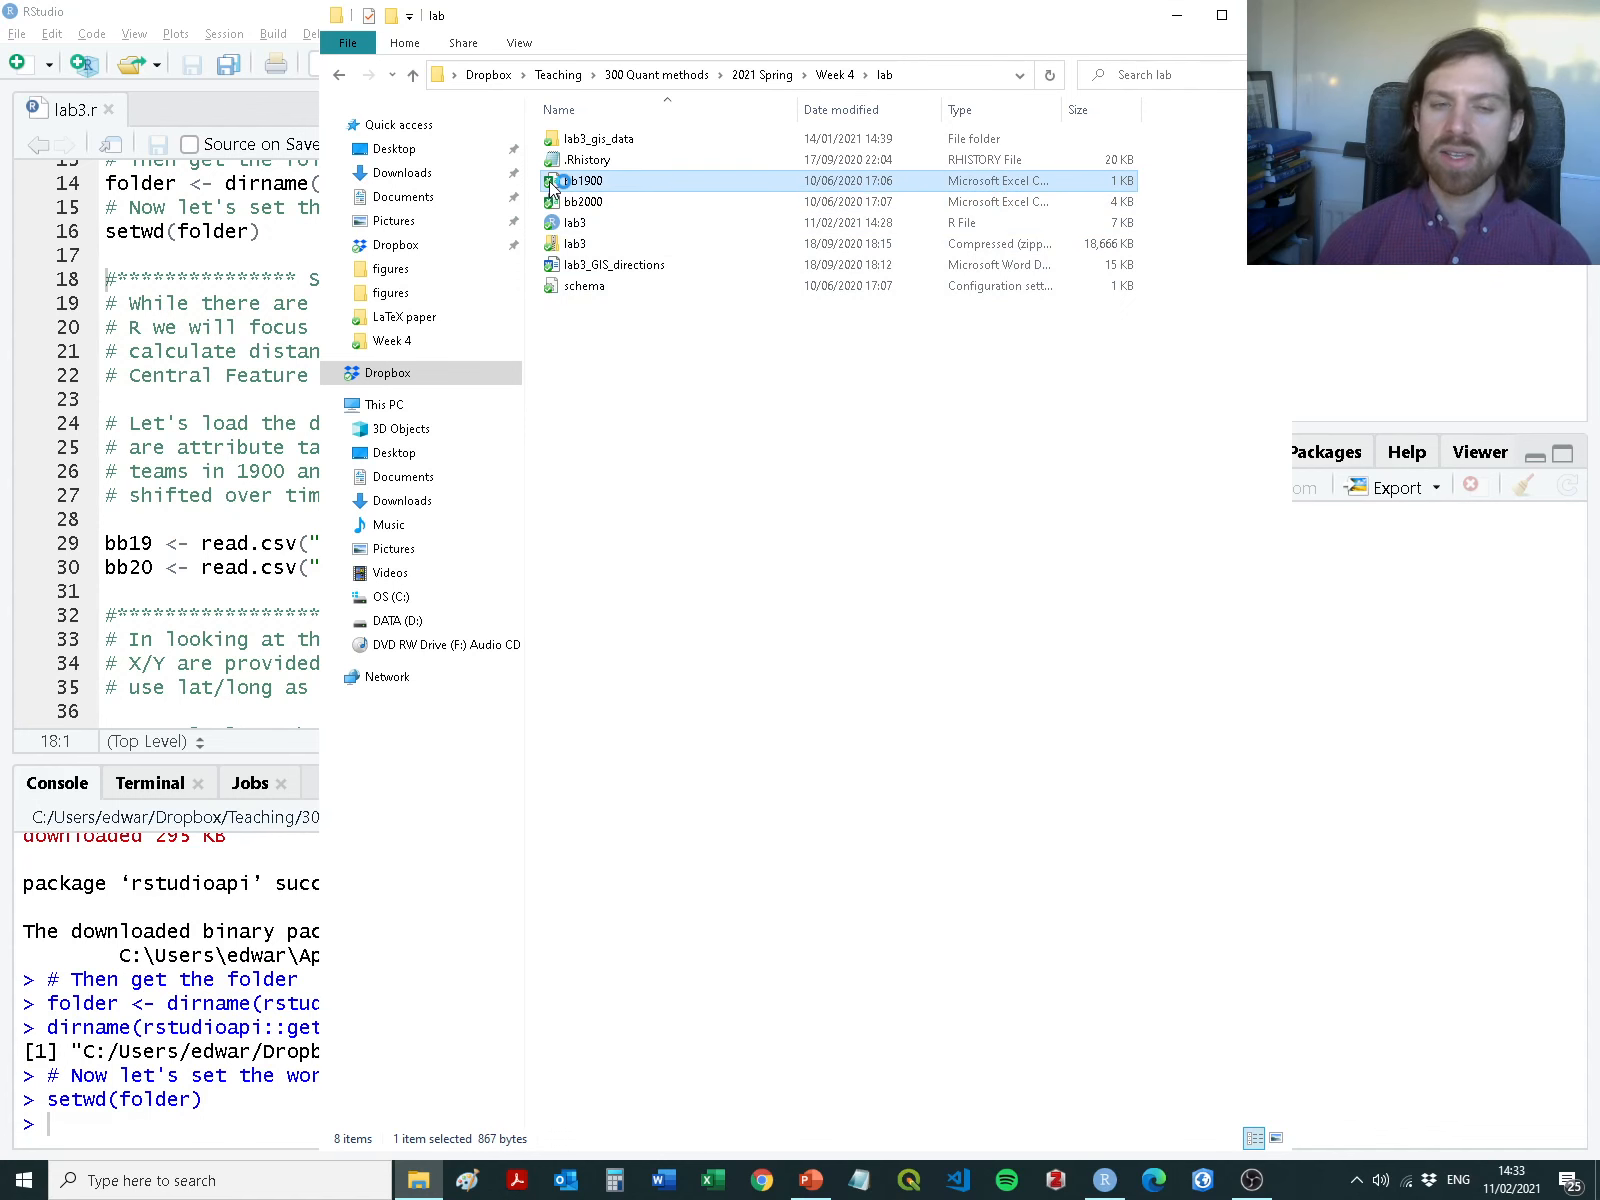
{"action": "double_click", "coordinate": [553, 188]}
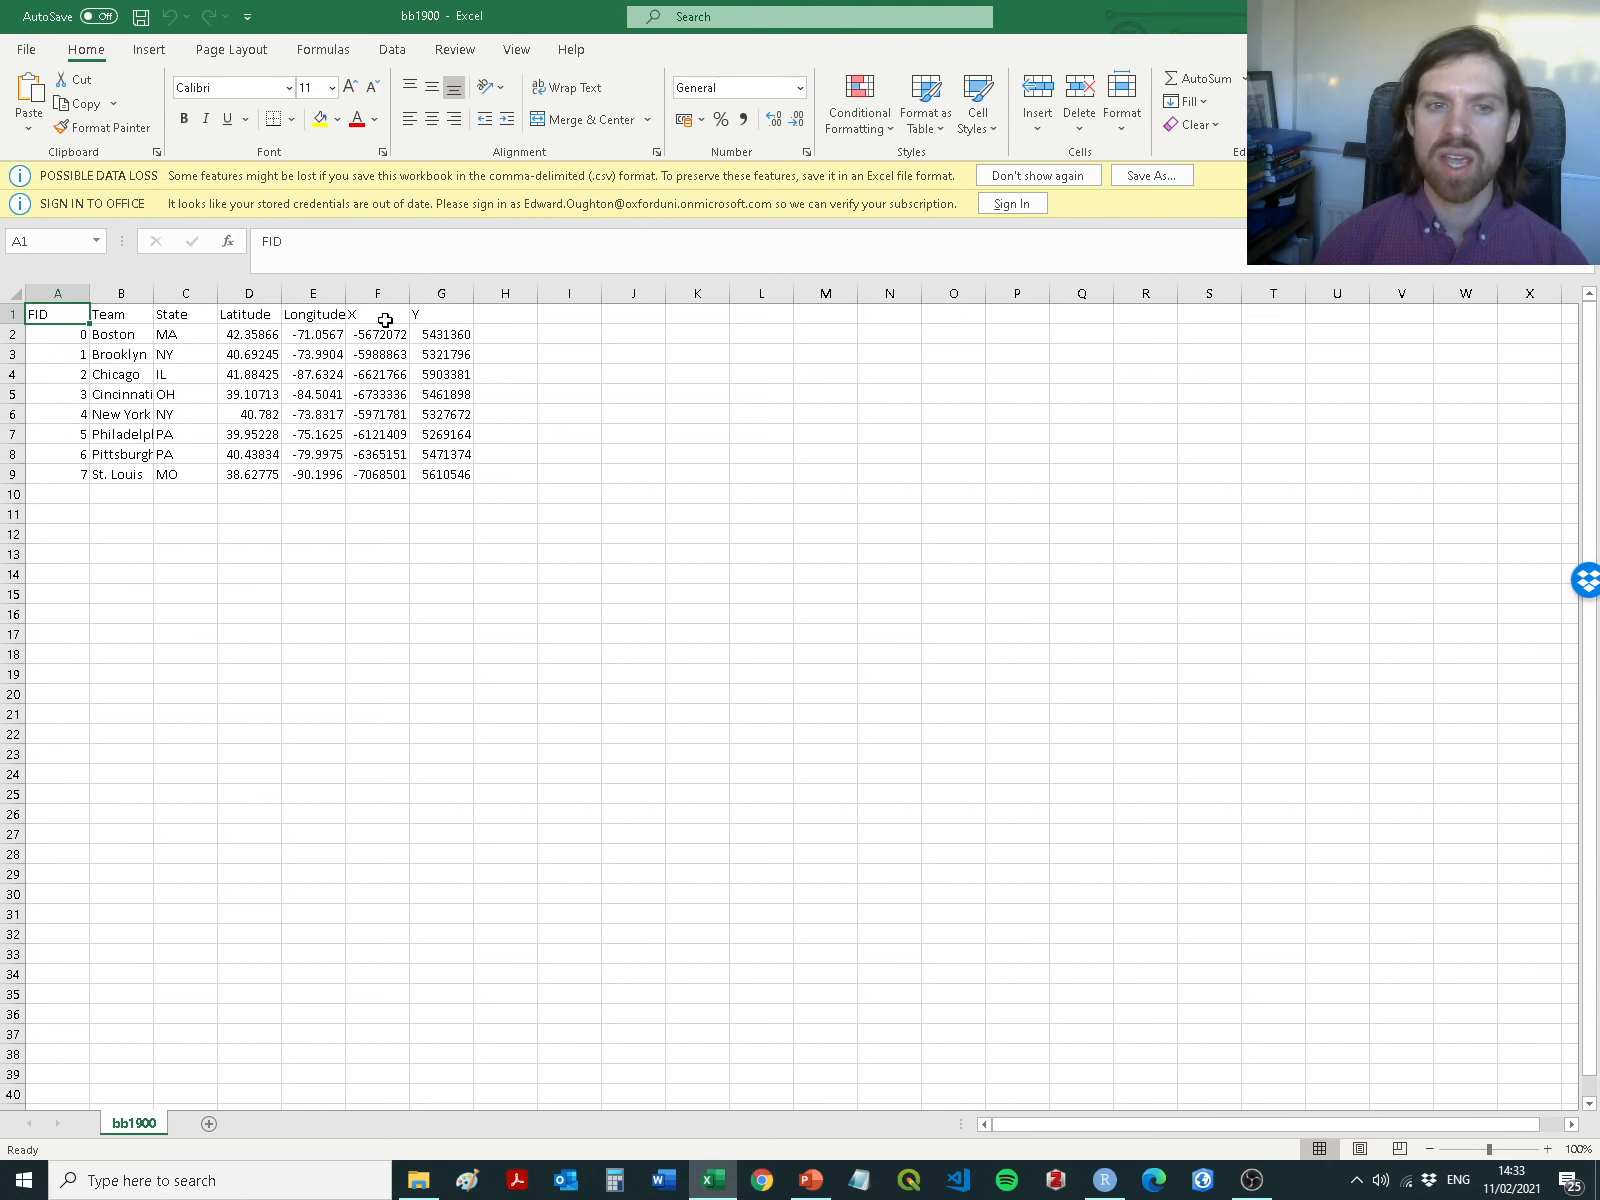
{"action": "left_click_drag", "start_coordinate": [382, 316], "coordinate": [440, 472]}
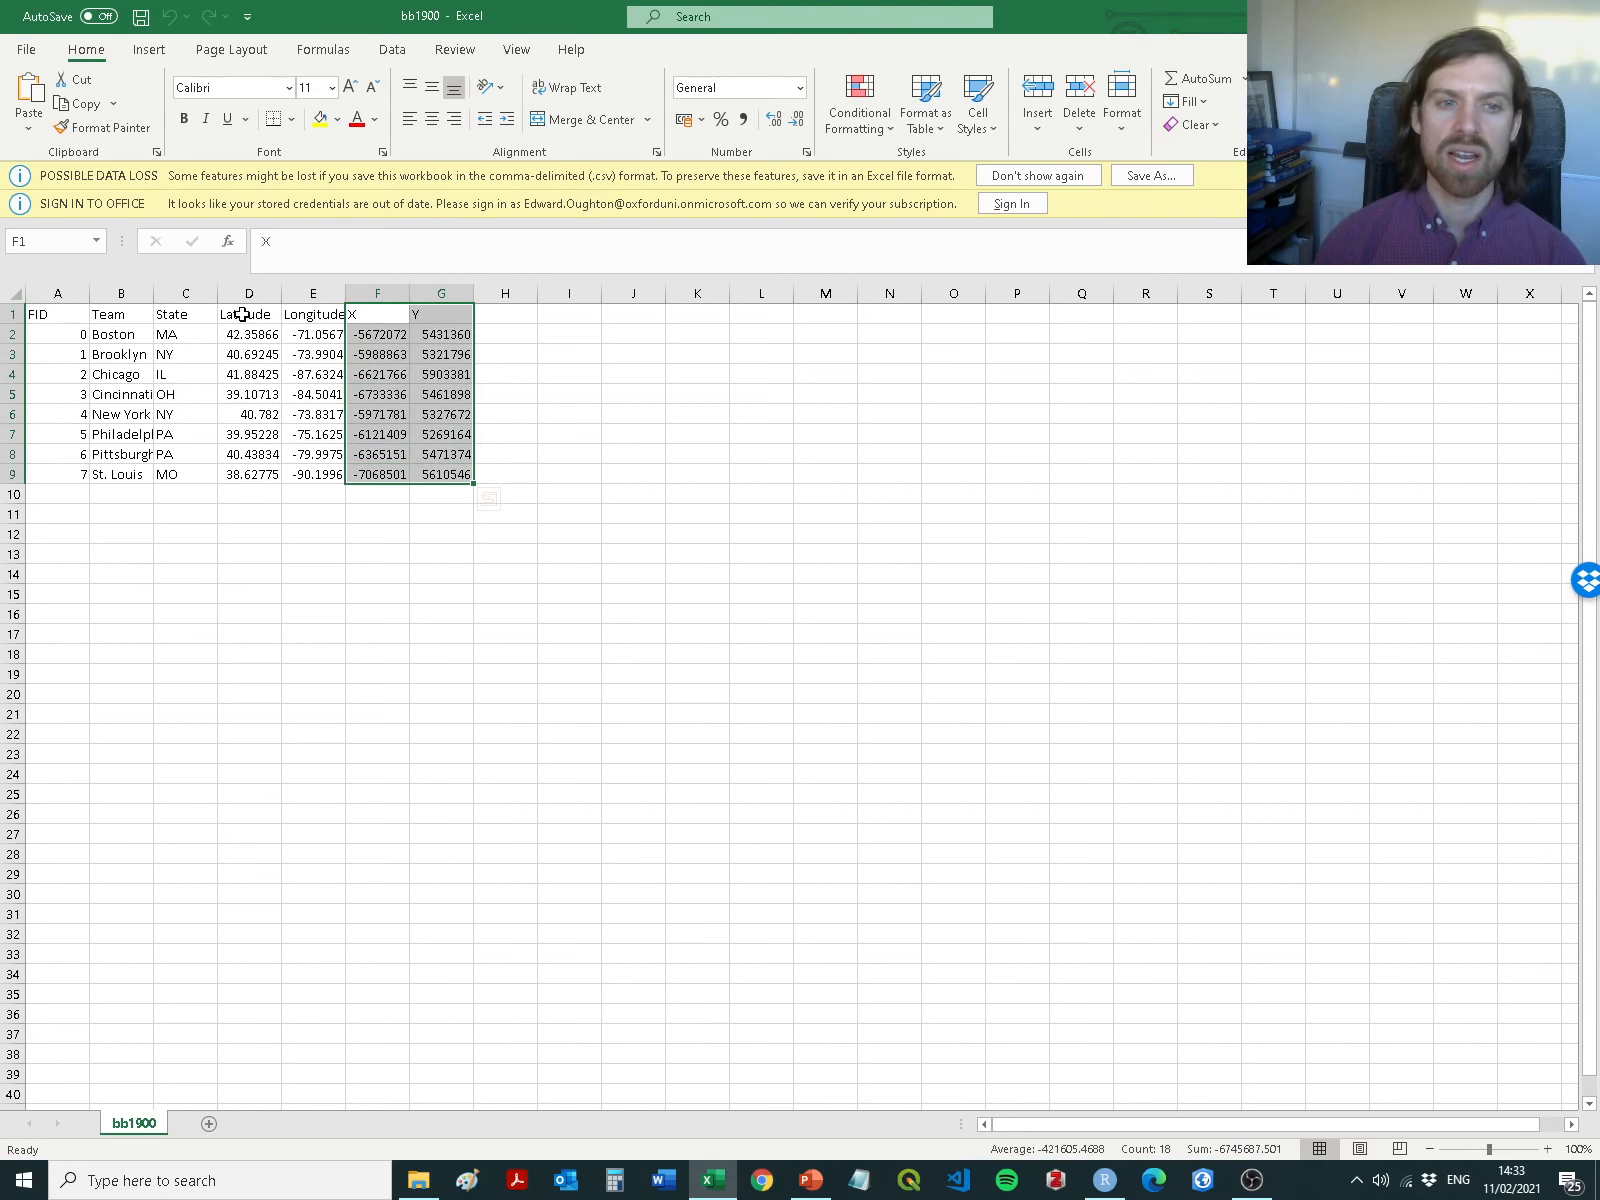
{"action": "left_click_drag", "start_coordinate": [240, 316], "coordinate": [325, 471]}
{"action": "left_click_drag", "start_coordinate": [374, 318], "coordinate": [434, 470]}
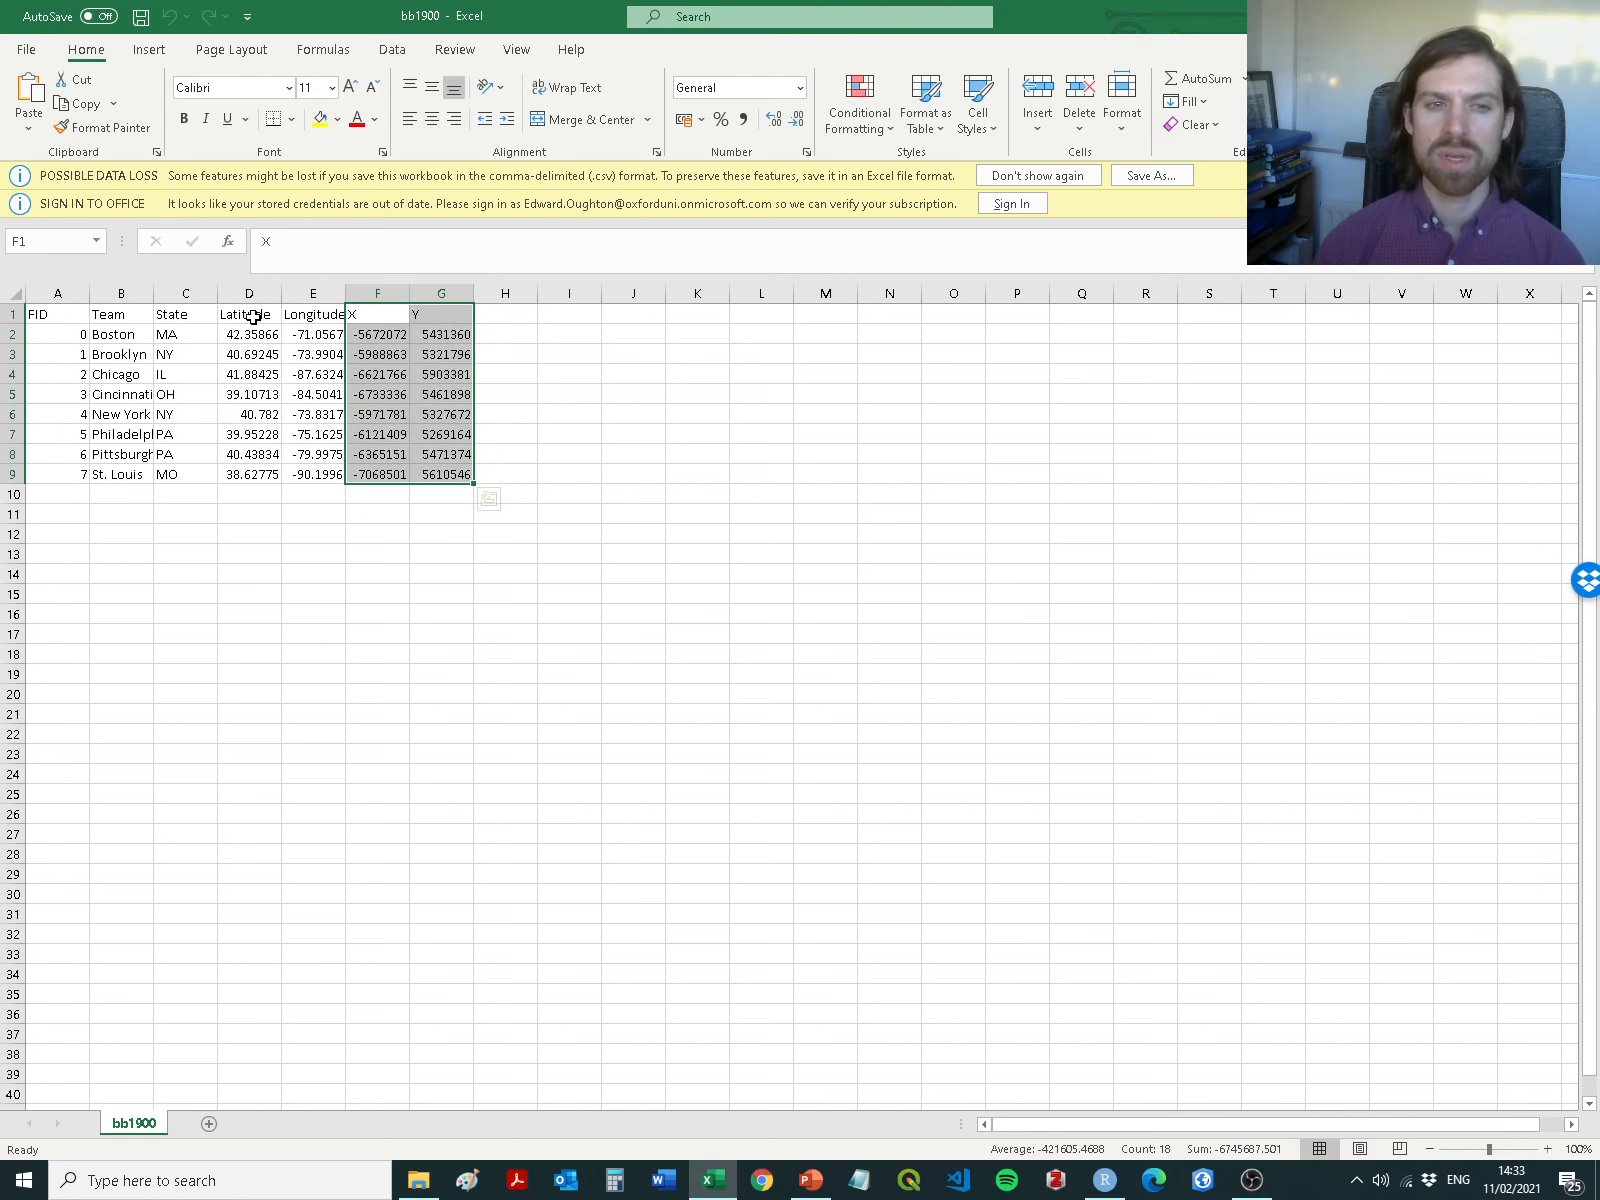
{"action": "left_click_drag", "start_coordinate": [257, 316], "coordinate": [301, 473]}
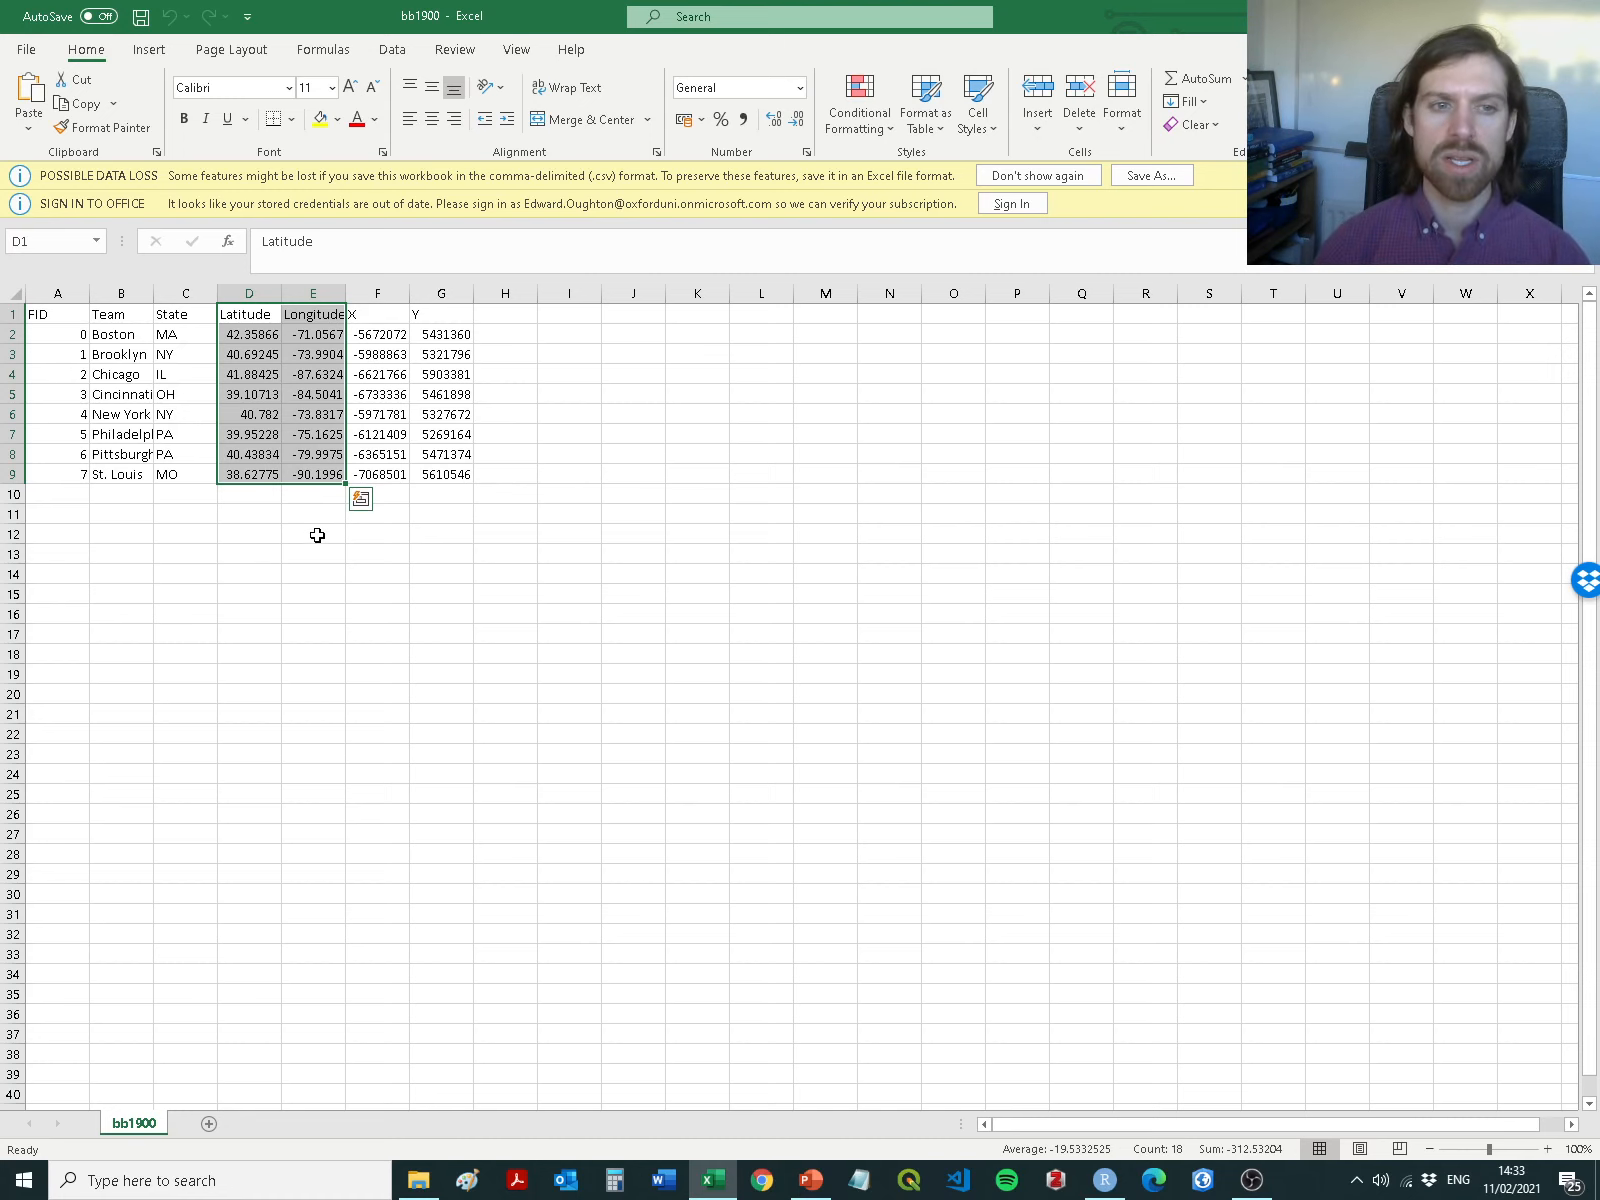
{"action": "left_click_drag", "start_coordinate": [114, 313], "coordinate": [119, 473]}
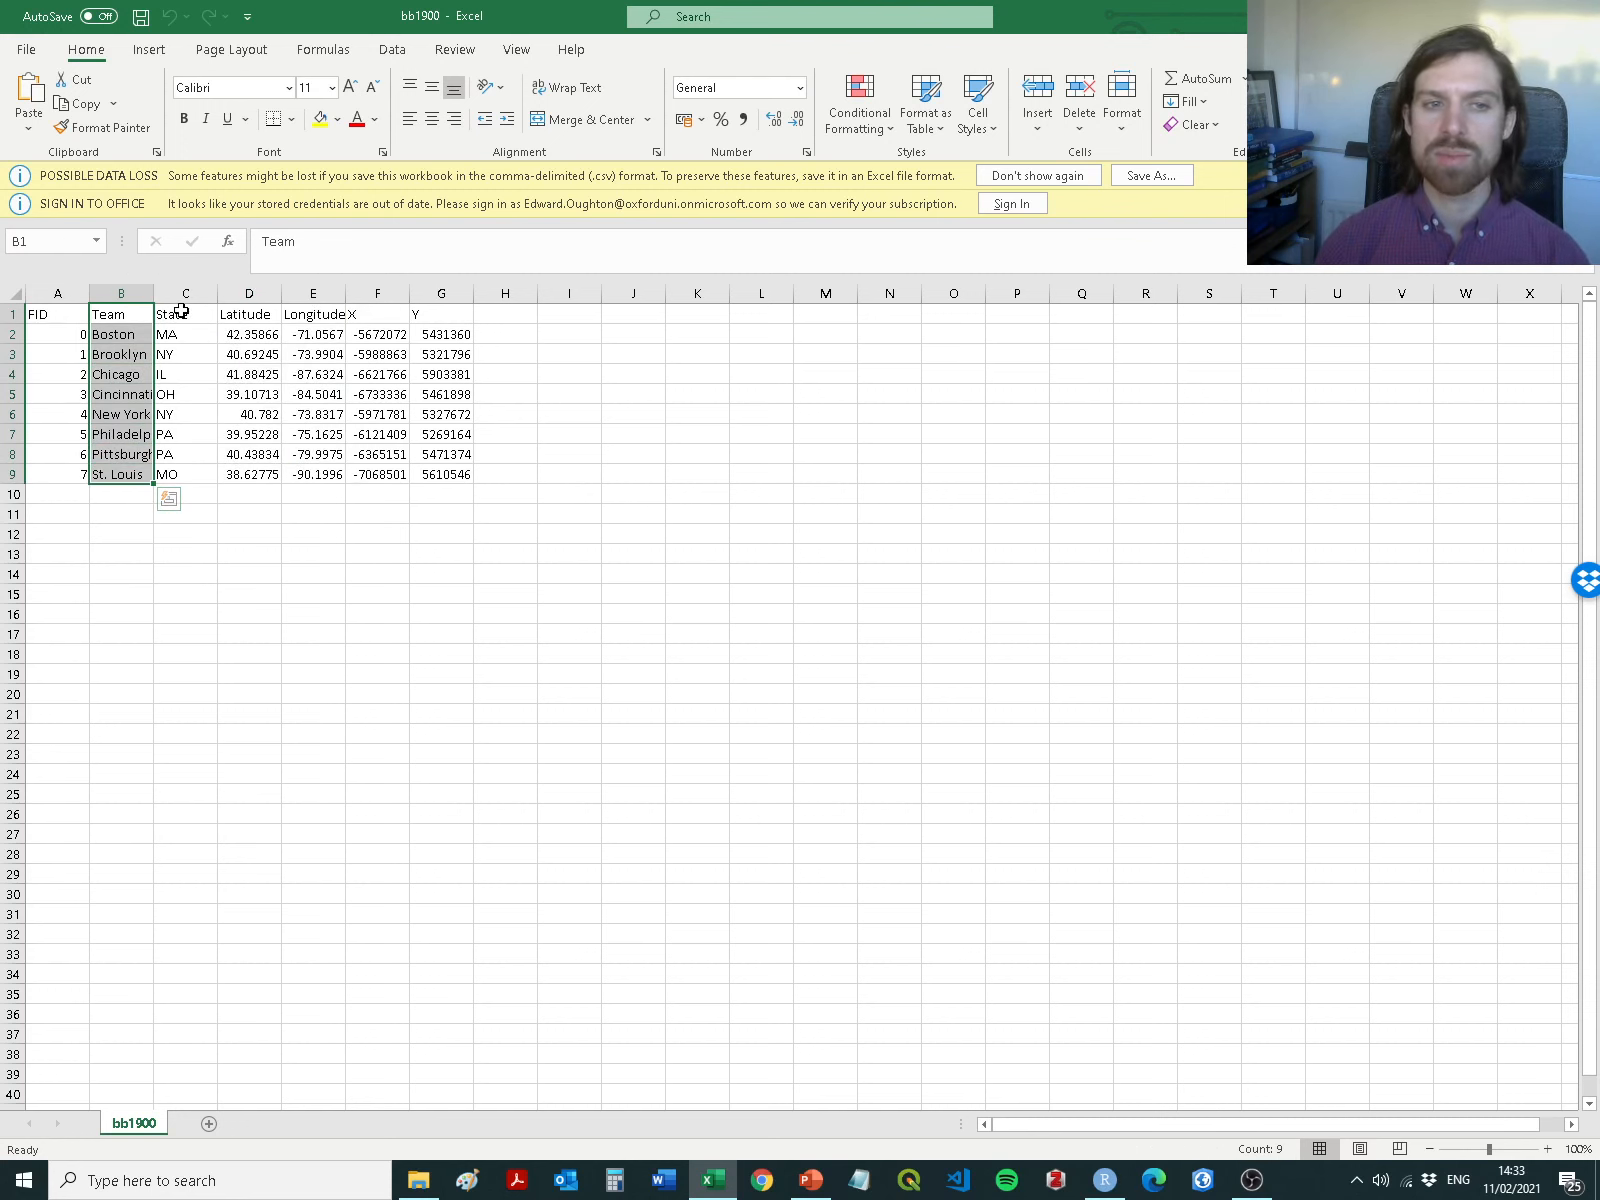
{"action": "left_click_drag", "start_coordinate": [196, 314], "coordinate": [183, 466]}
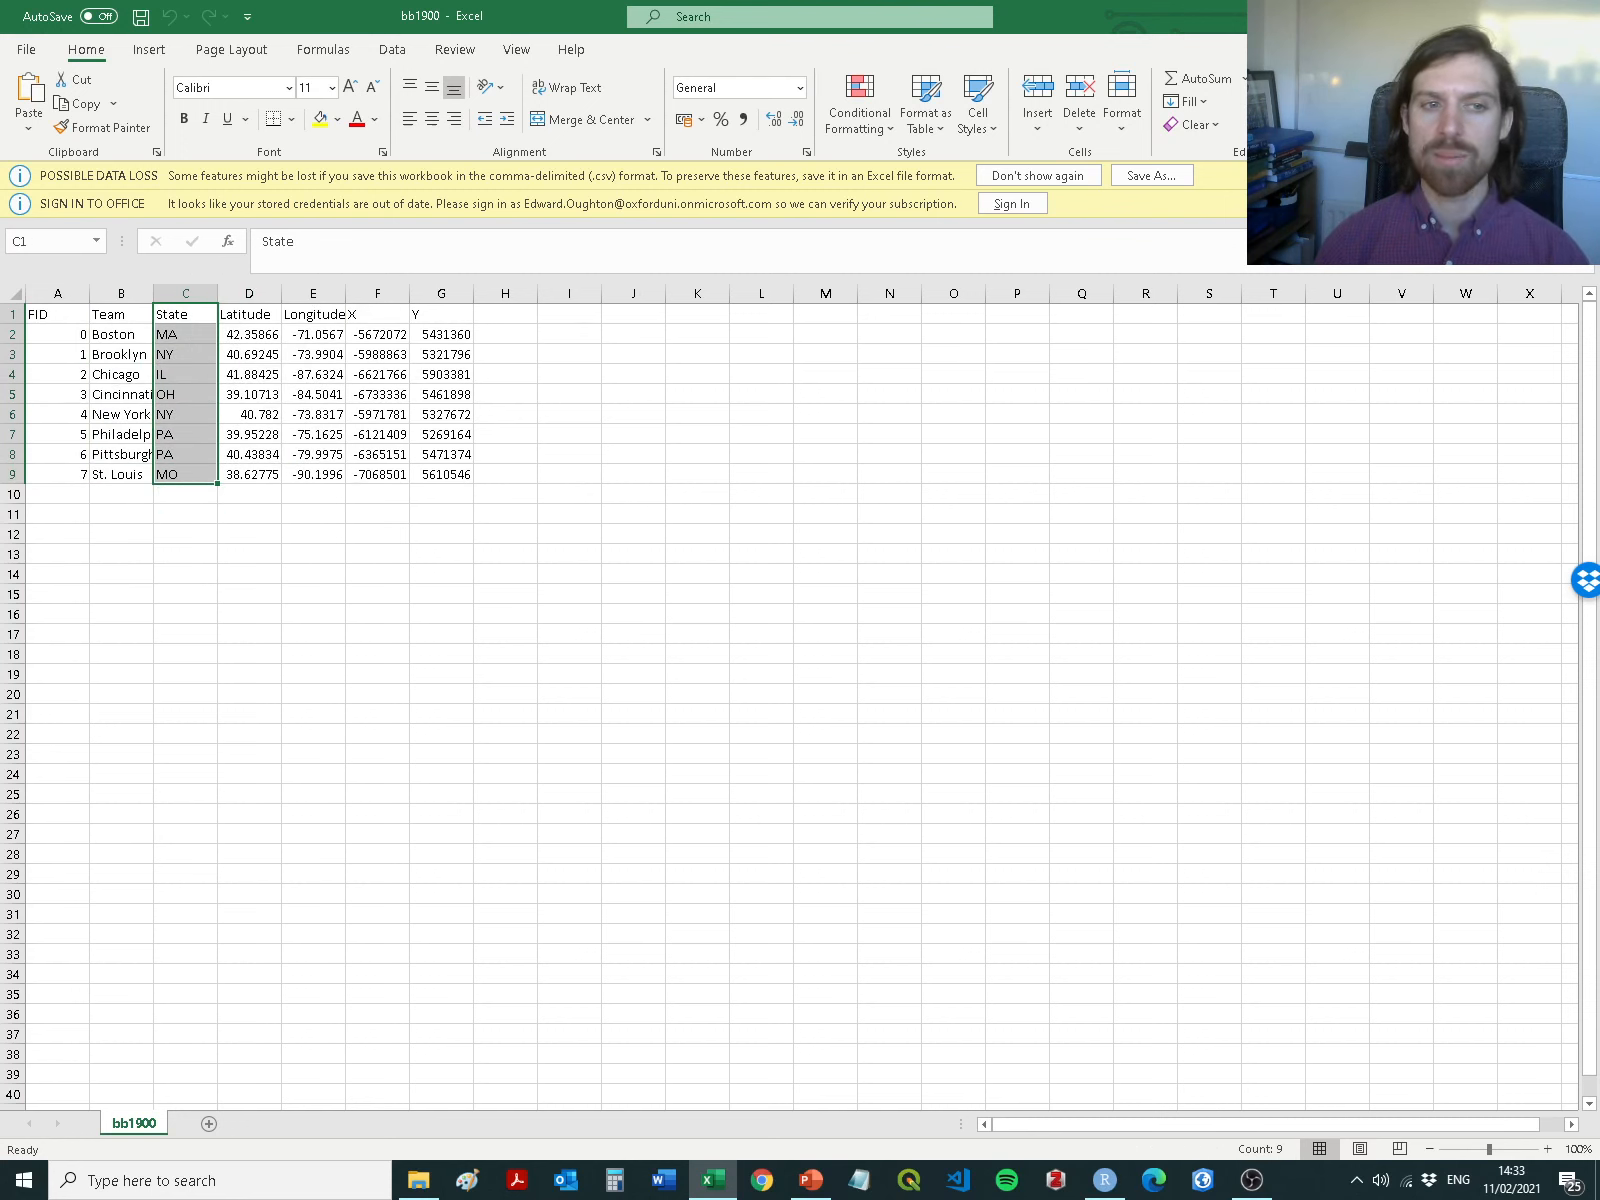
Open bb2000 from the lab folder in Excel, look over its team location table, and close it
{"action": "left_click", "coordinate": [712, 1180]}
{"action": "double_click", "coordinate": [583, 202]}
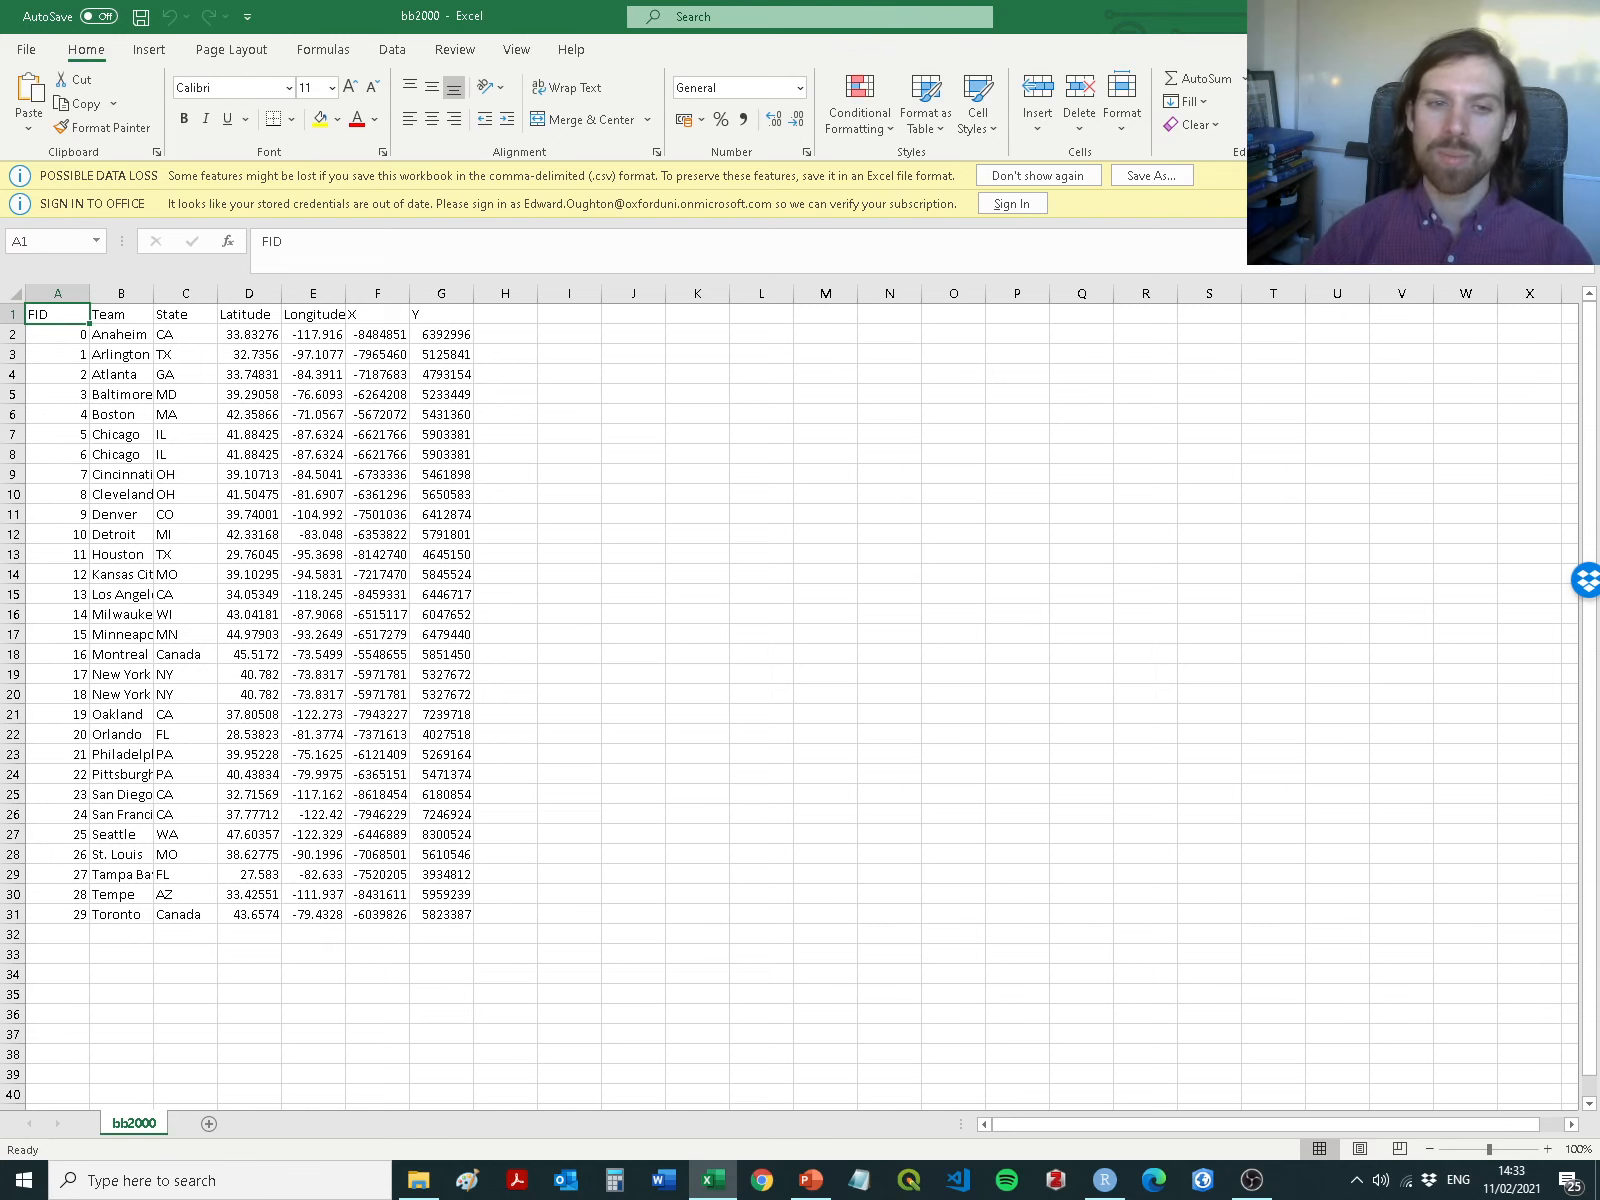
{"action": "key", "text": "alt+F4"}
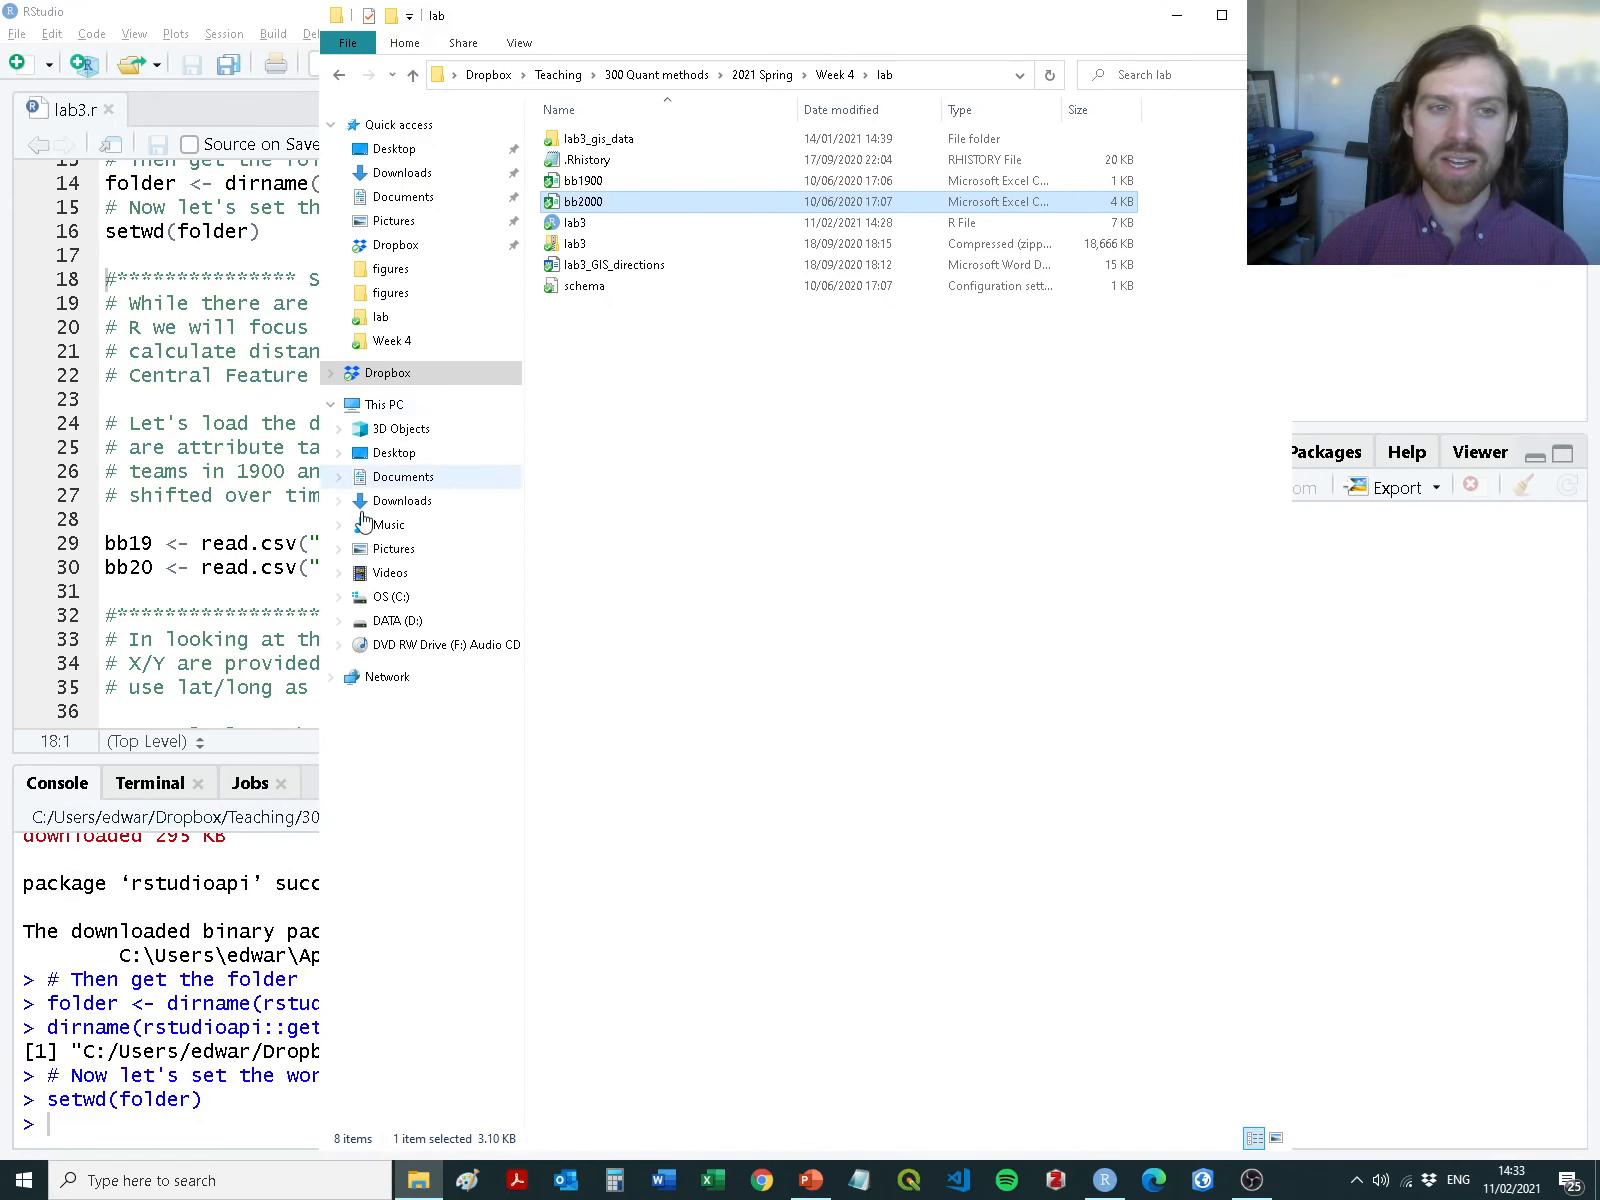
Return to RStudio, add help(read.csv) on the empty line 28 above the data-loading lines, and run it
{"action": "key", "text": "alt+Tab"}
{"action": "left_click_drag", "start_coordinate": [530, 584], "coordinate": [78, 565]}
{"action": "left_click", "coordinate": [176, 519]}
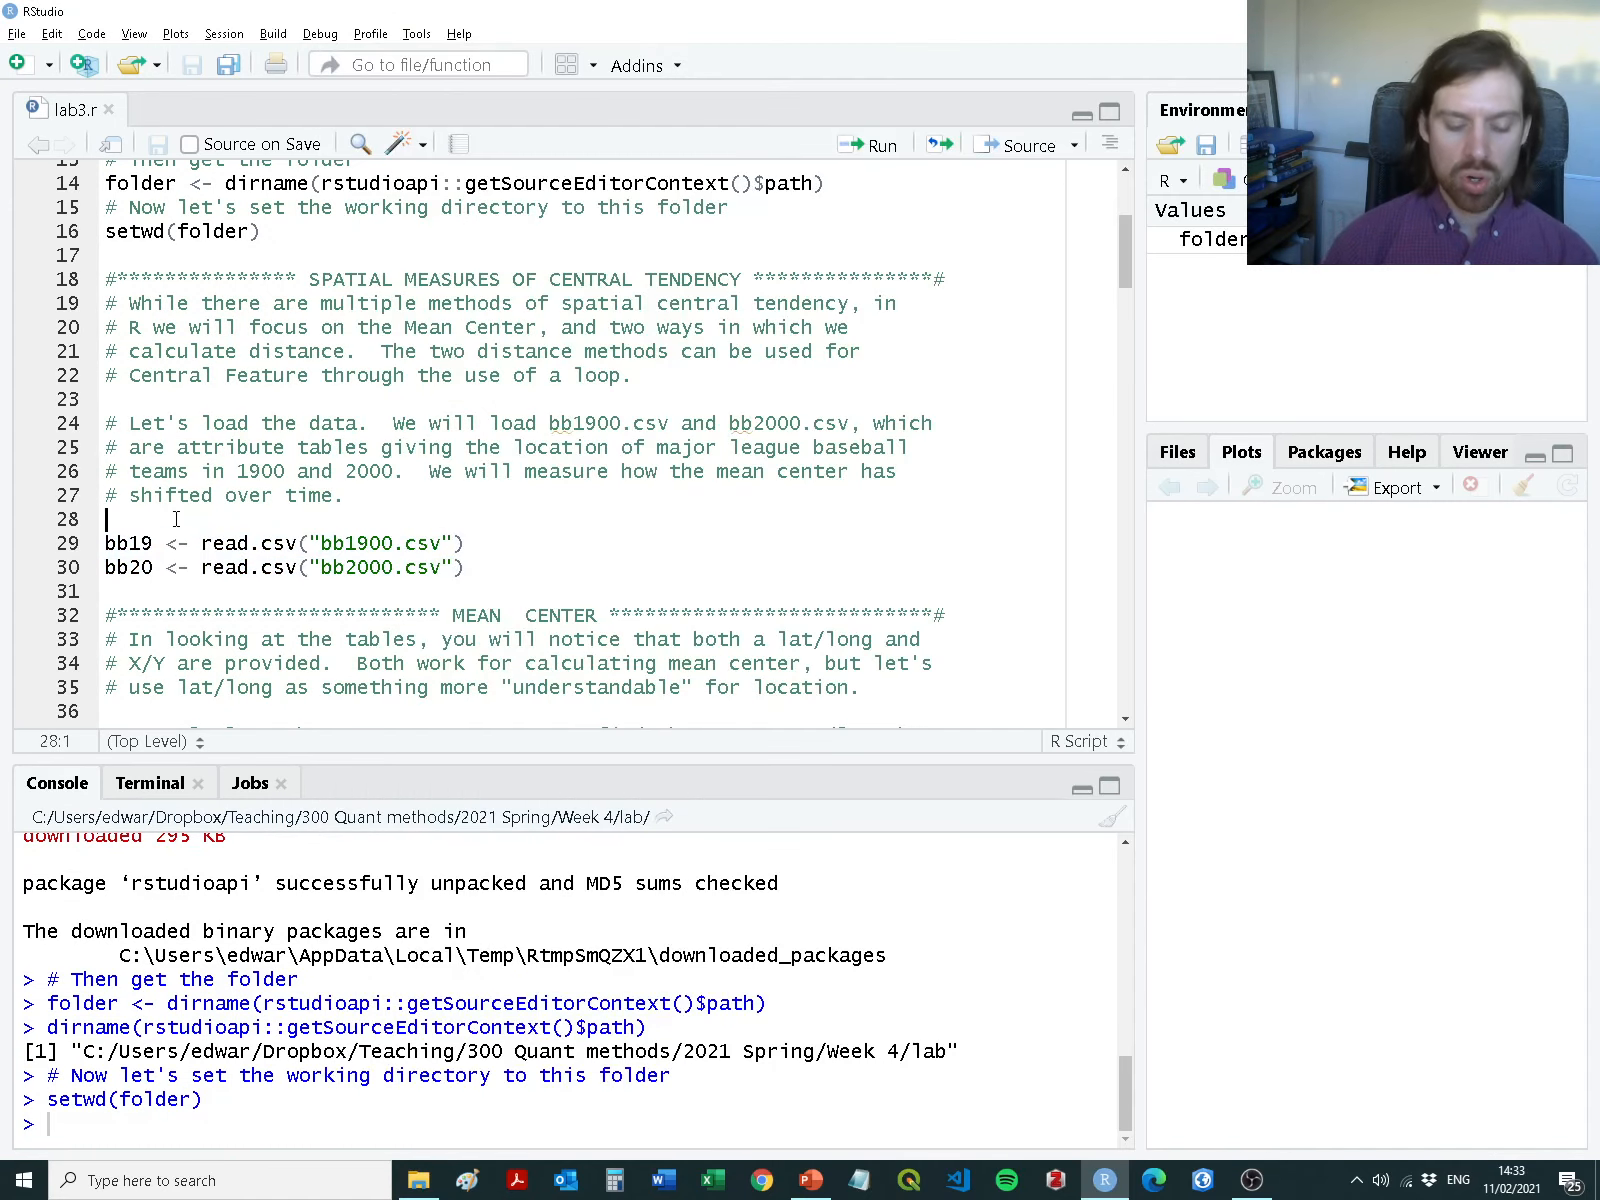
{"action": "type", "text": "hel"}
{"action": "type", "text": "p(read.cs"}
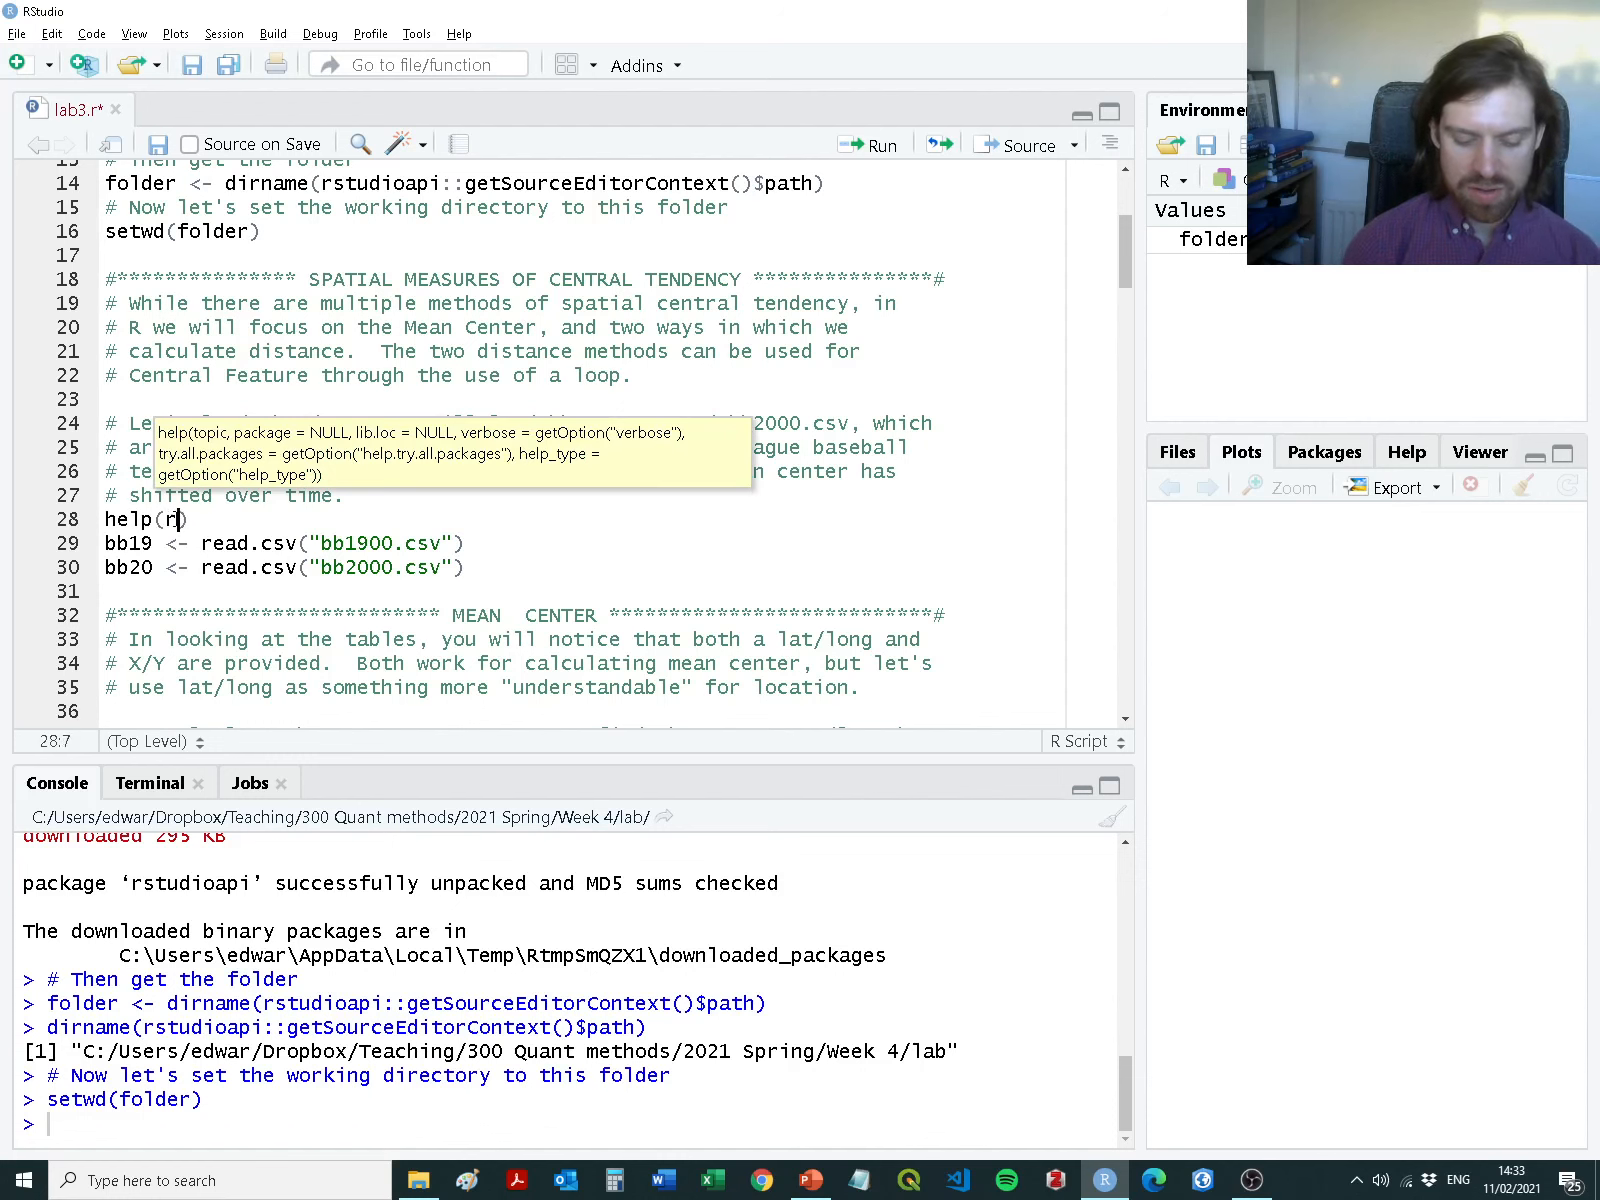
{"action": "type", "text": "v"}
{"action": "key", "text": "ctrl+Return"}
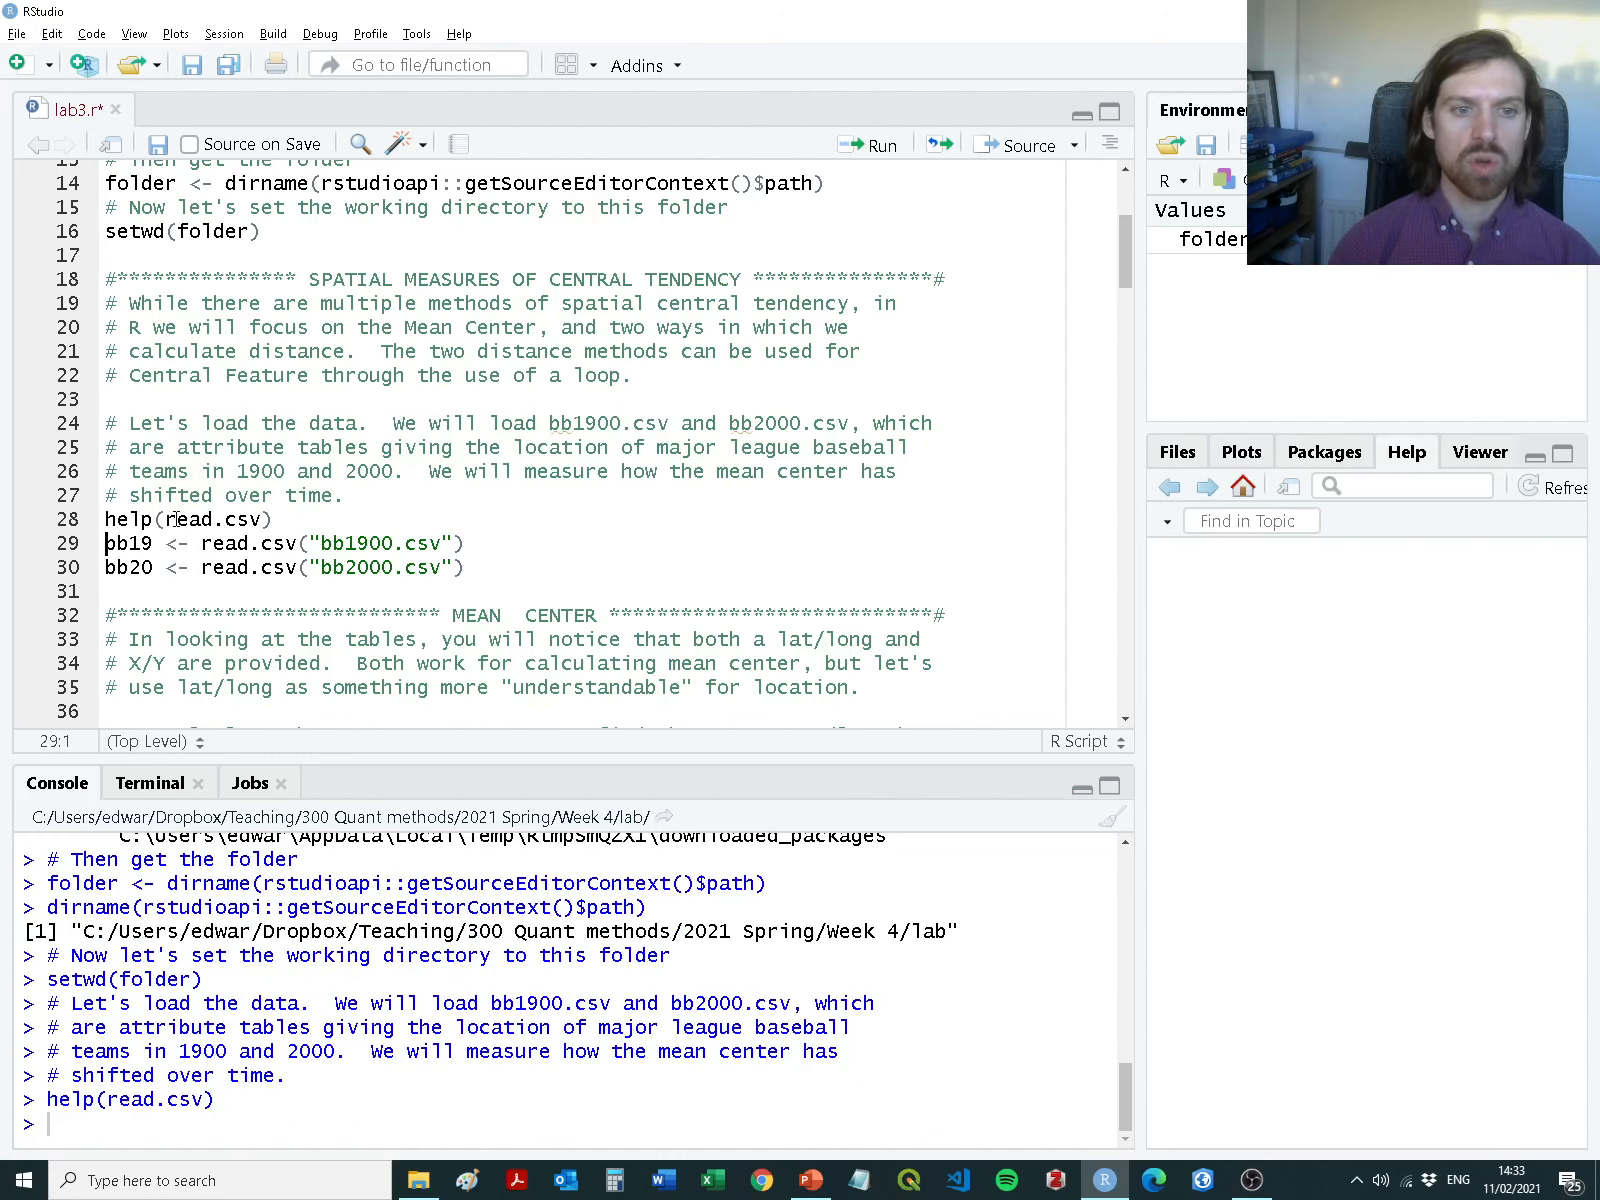
Read through the read.csv help page down to the description of its file argument
{"action": "scroll", "coordinate": [1395, 792], "scroll_direction": "down", "scroll_amount": 8}
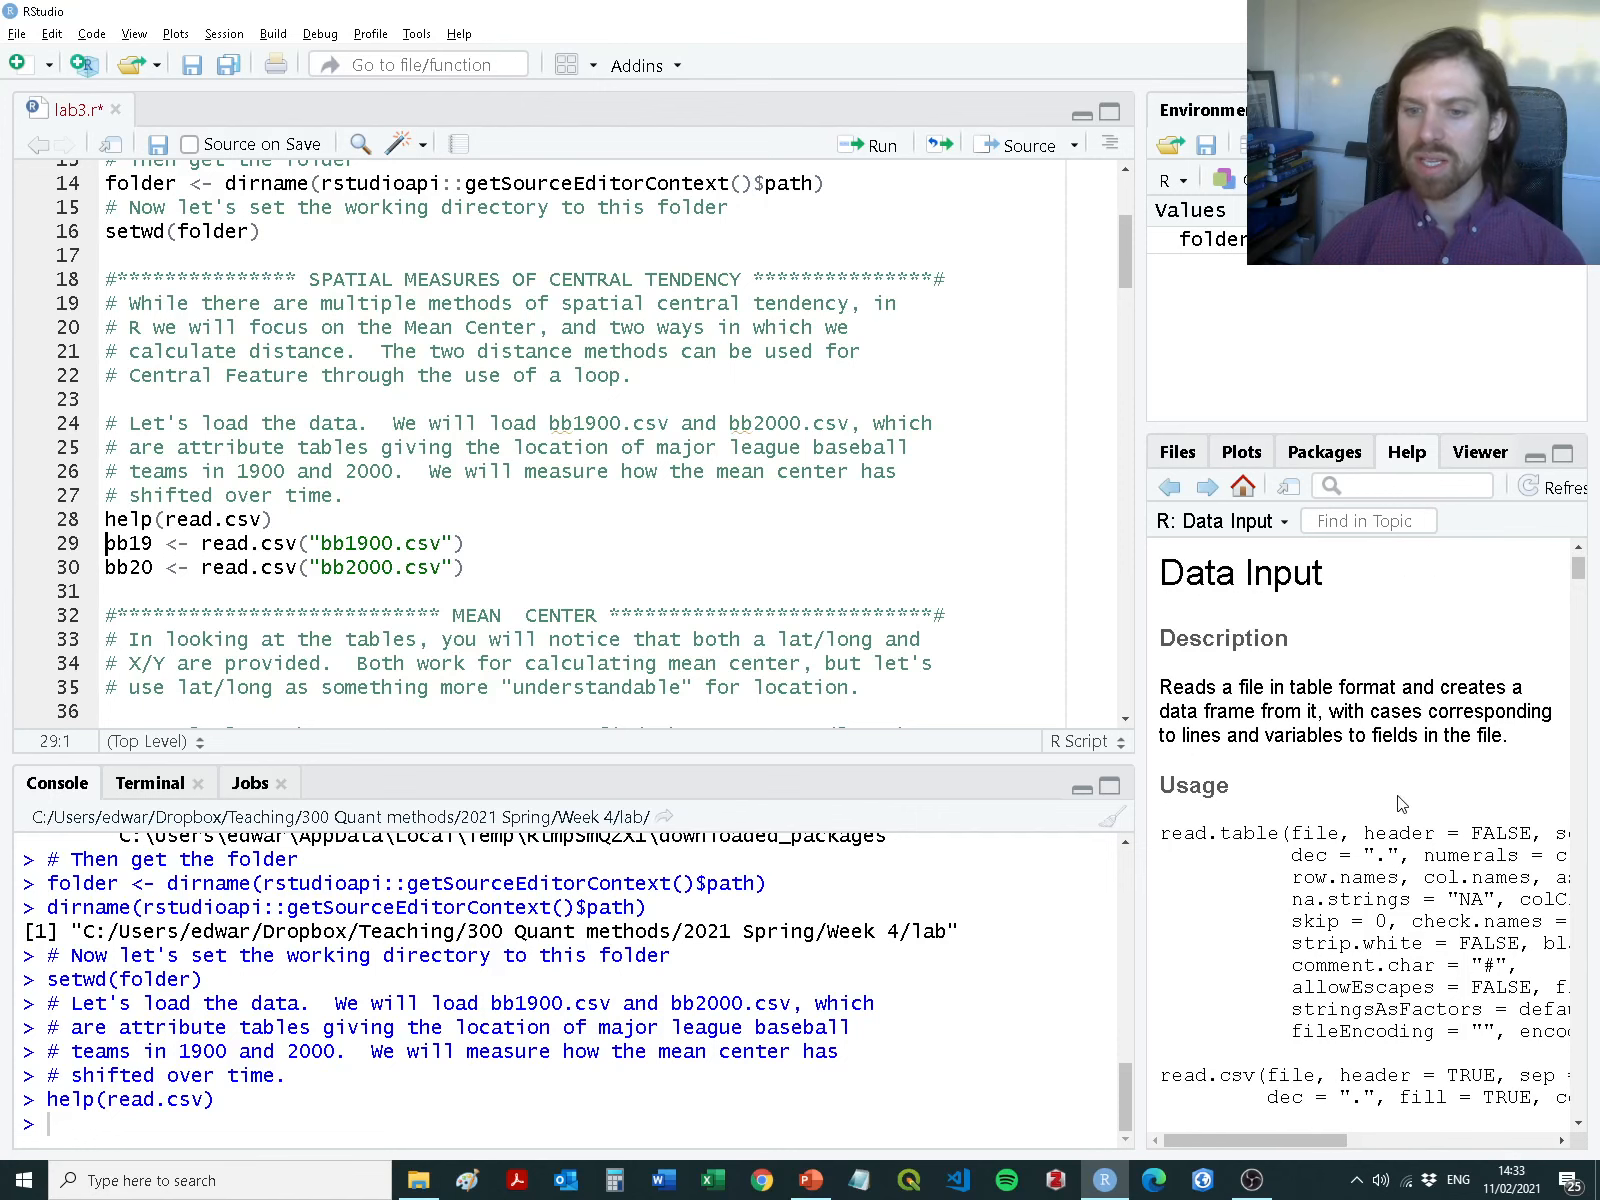
{"action": "scroll", "coordinate": [1376, 852], "scroll_direction": "down", "scroll_amount": 3}
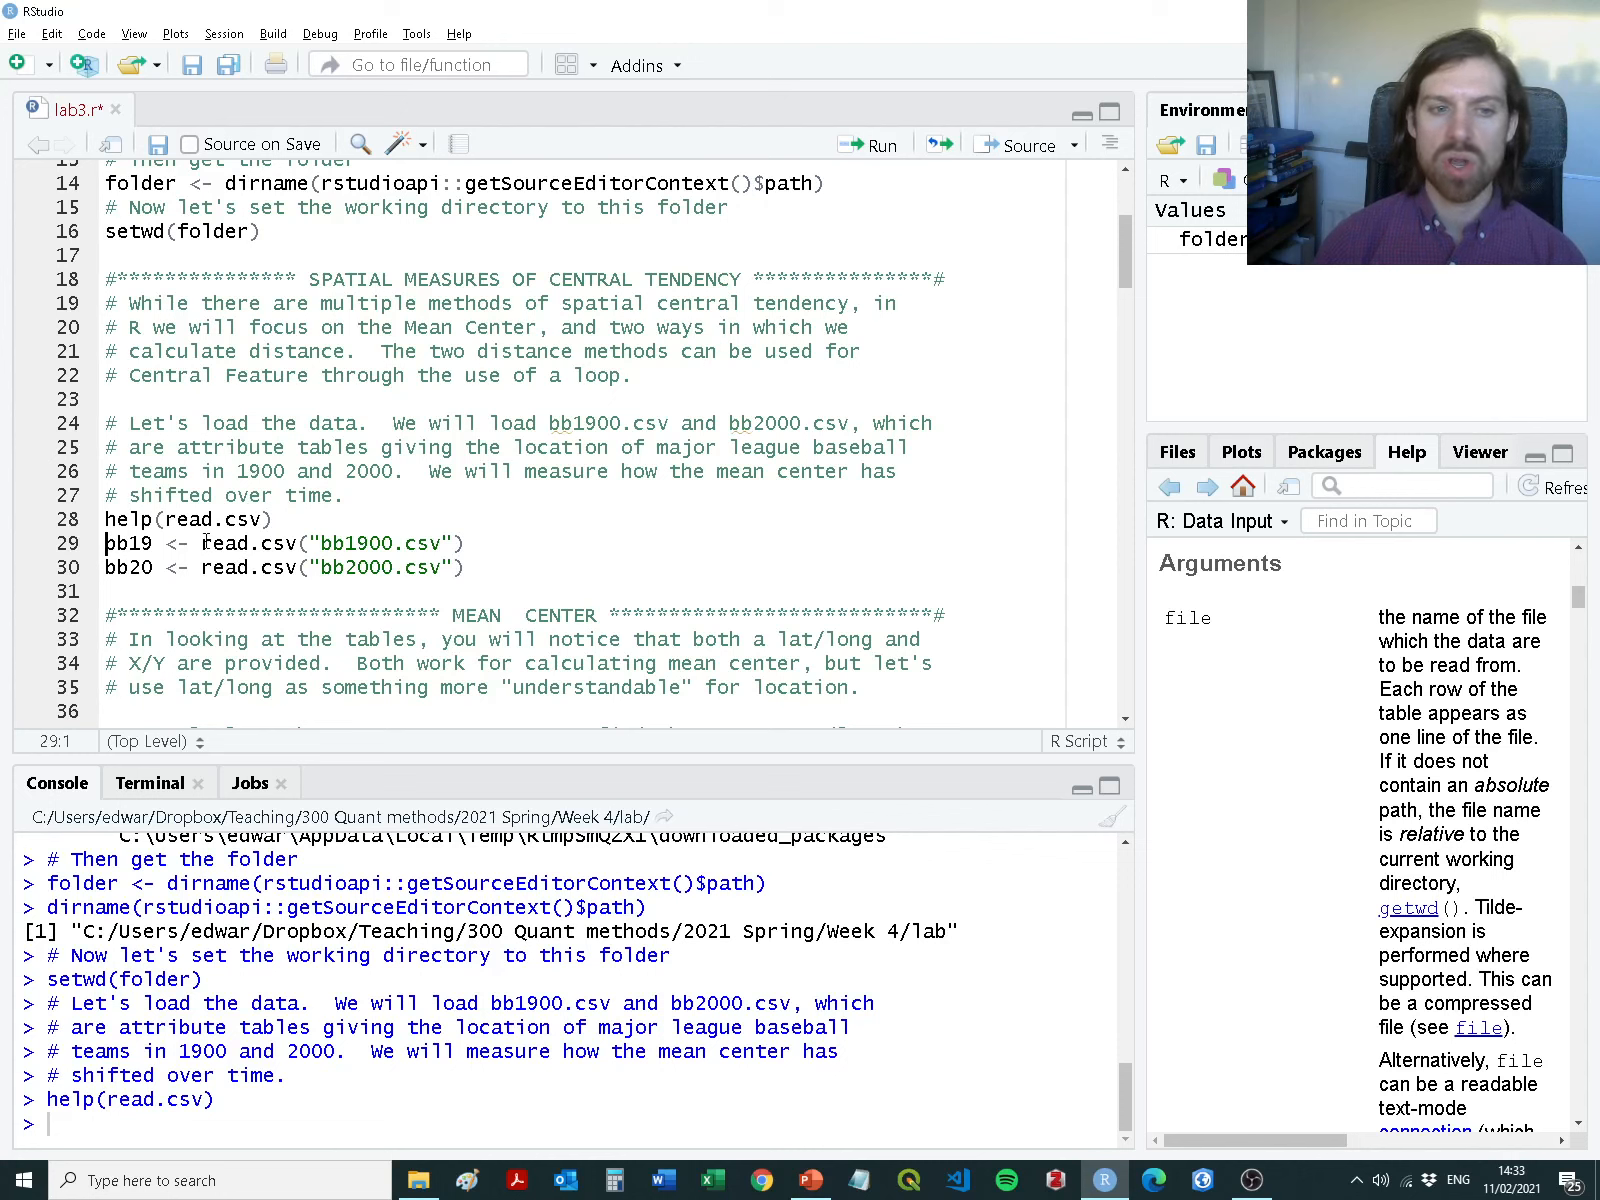
Run line 29 to load bb1900.csv as bb19, view the bb19 data table, and return to the lab3.r script
{"action": "left_click_drag", "start_coordinate": [201, 543], "coordinate": [105, 543]}
{"action": "left_click", "coordinate": [494, 543]}
{"action": "key", "text": "ctrl+Return"}
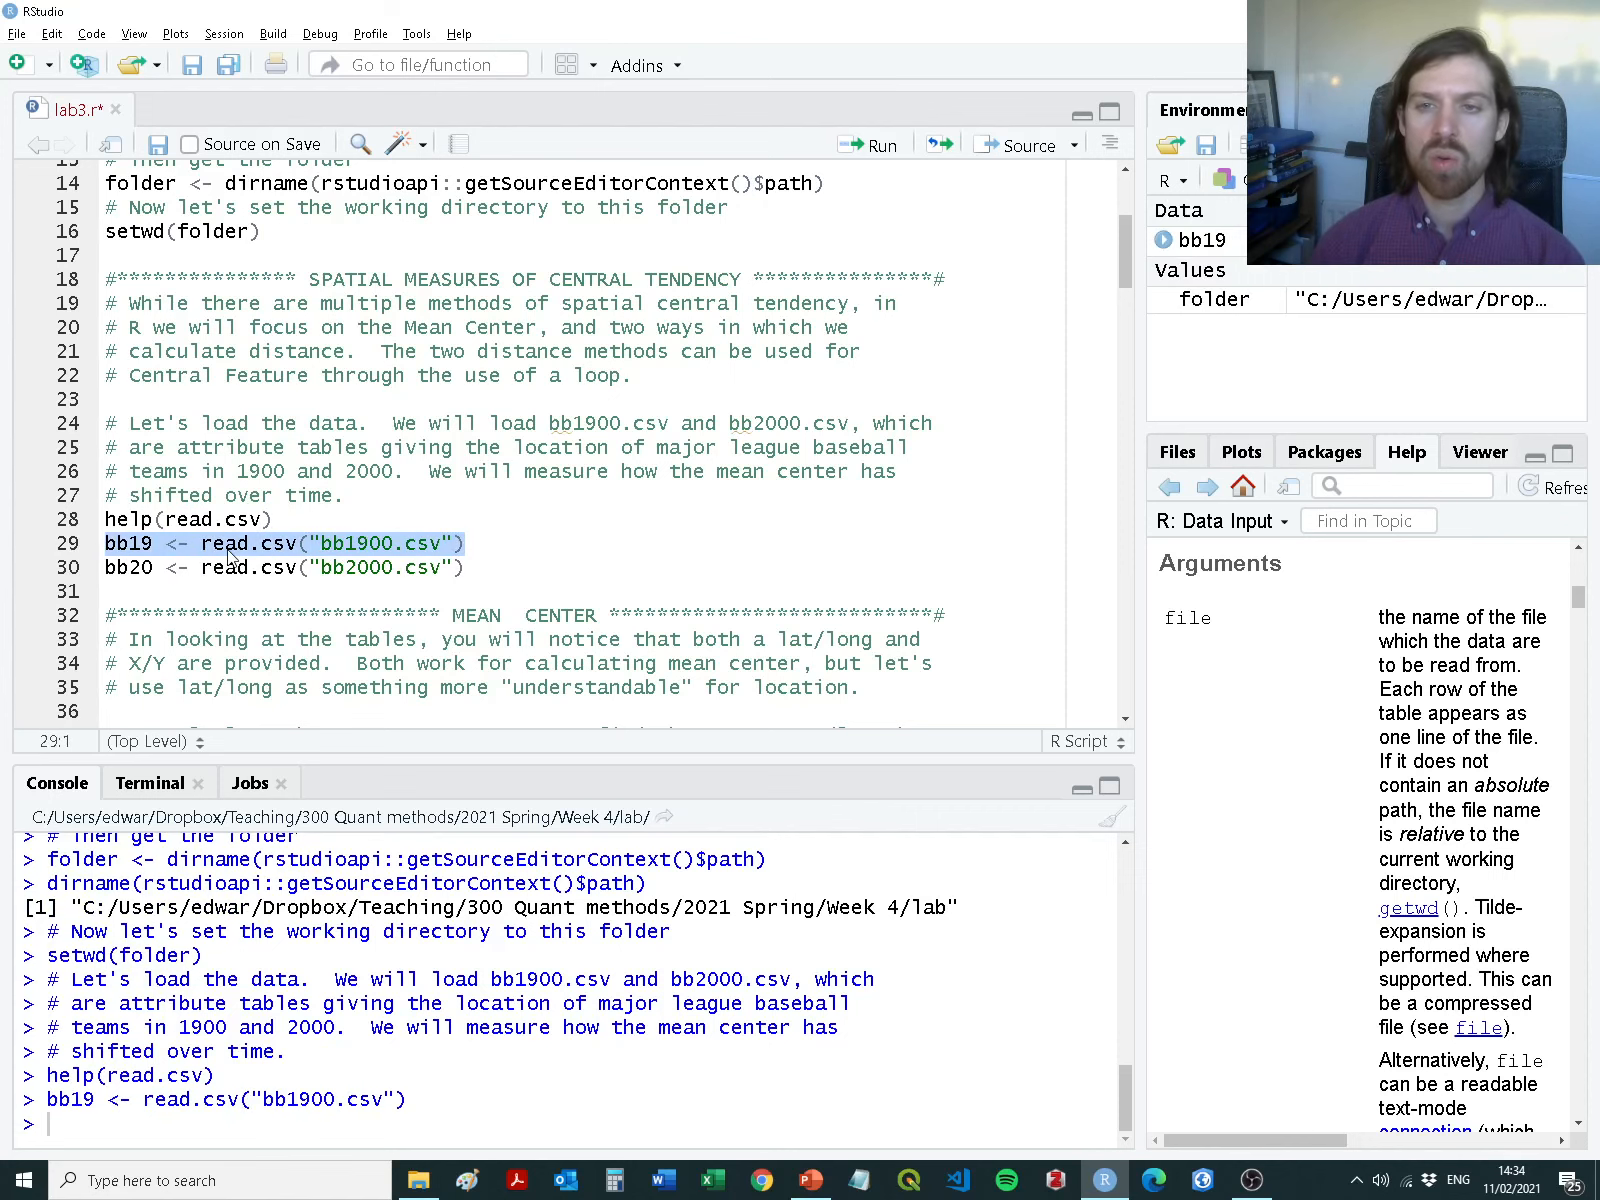
{"action": "left_click", "coordinate": [1200, 240]}
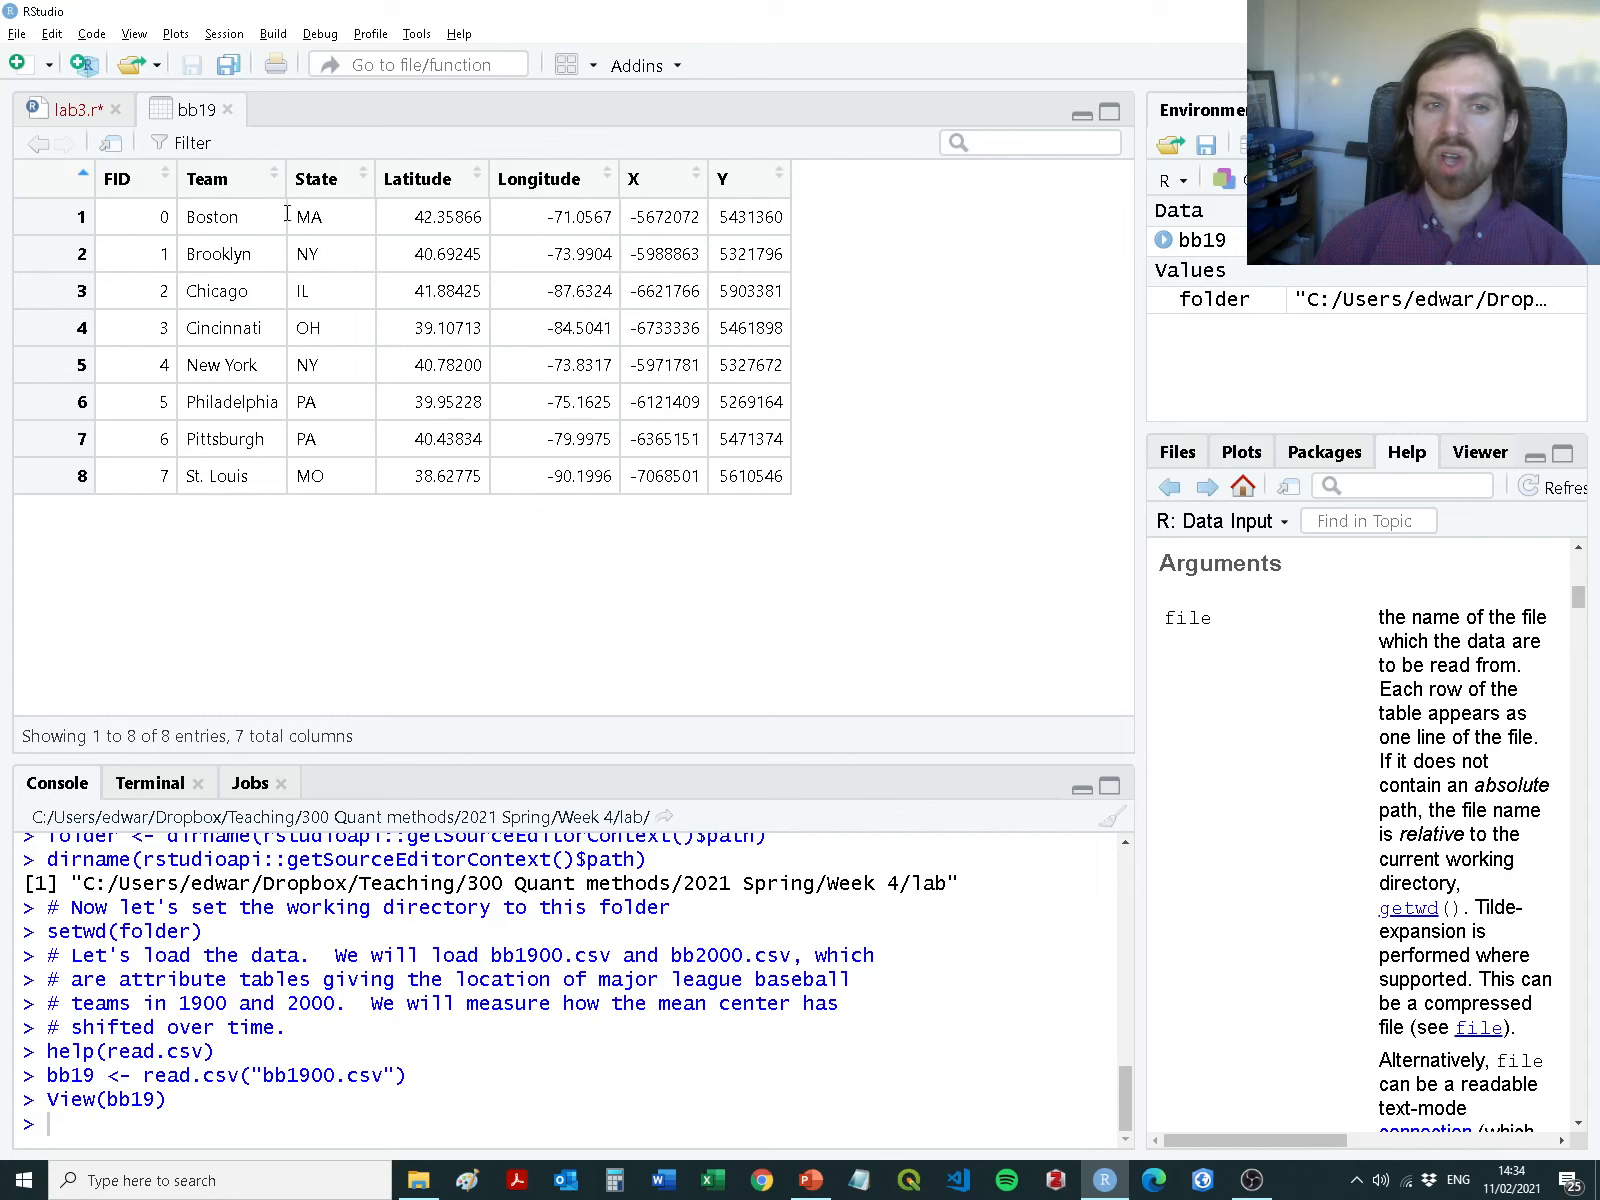
{"action": "left_click", "coordinate": [72, 108]}
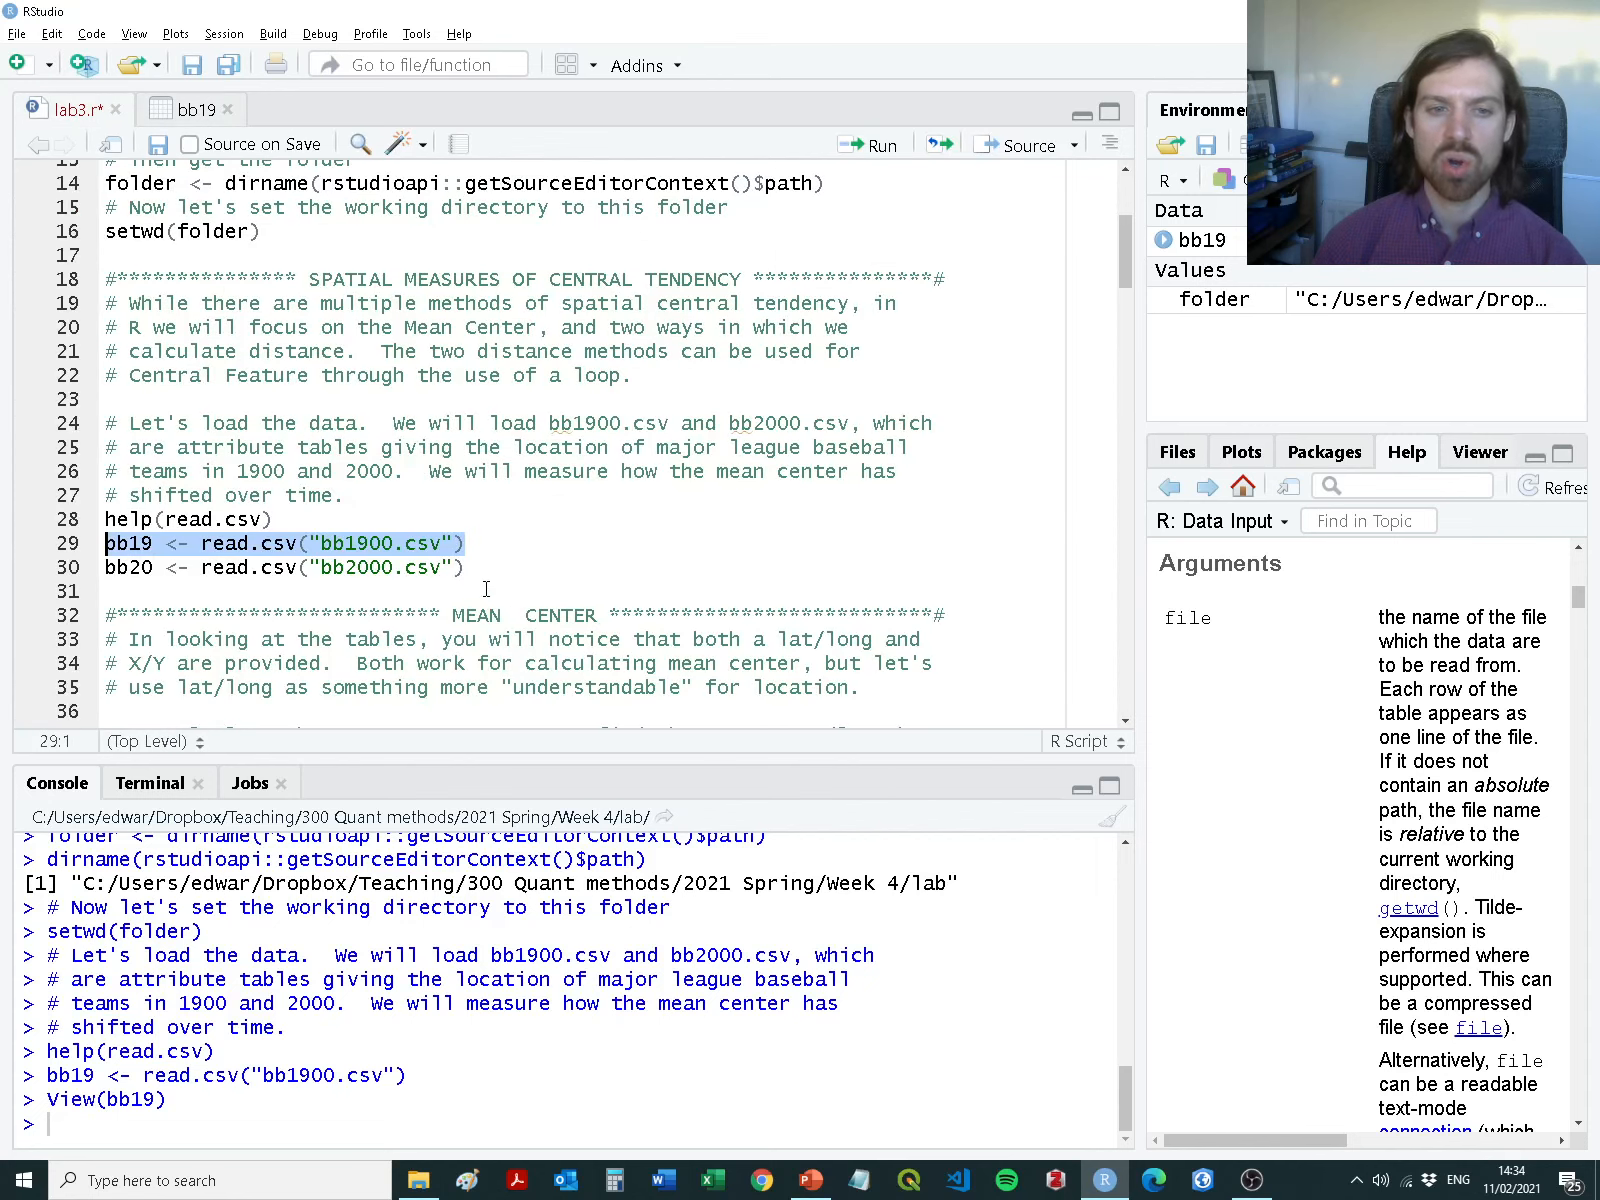
Run line 30 to load bb2000.csv as bb20, look over the bb20 data table, and return to the lab3.r script
{"action": "key", "text": "shift+Home"}
{"action": "key", "text": "ctrl+Return"}
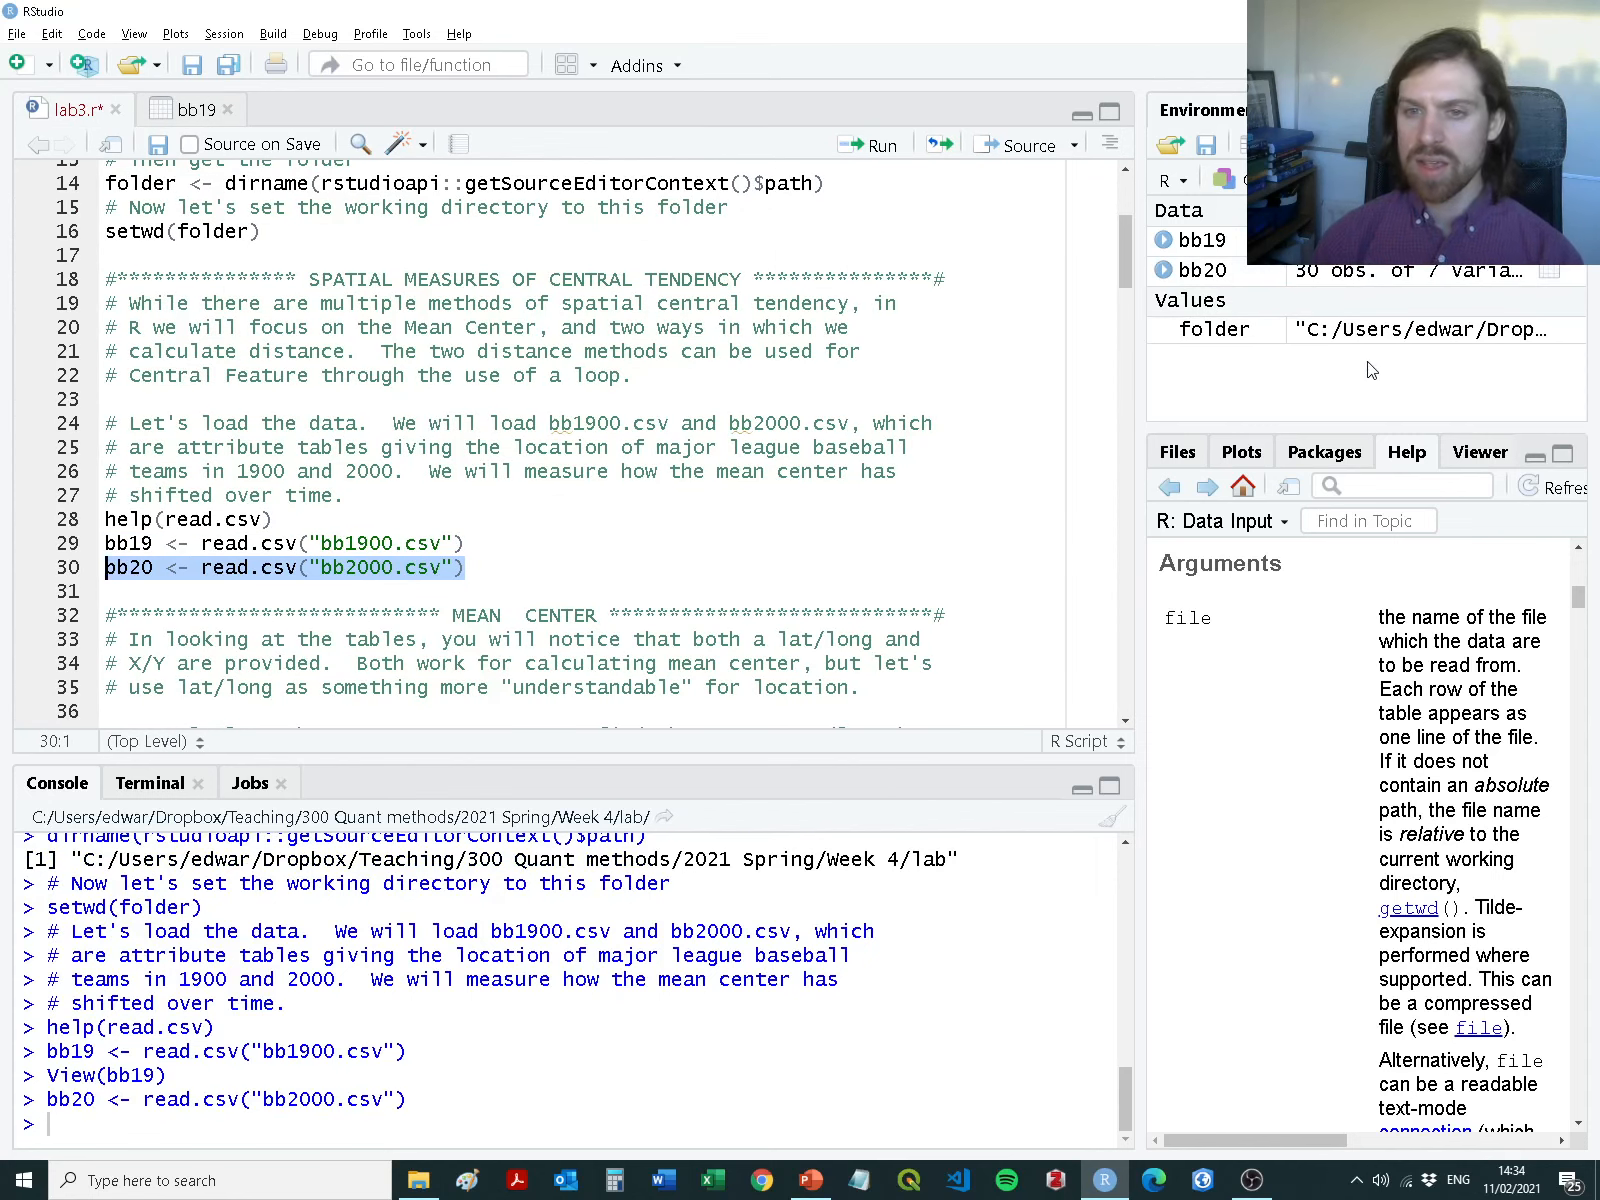
{"action": "left_click", "coordinate": [1358, 278]}
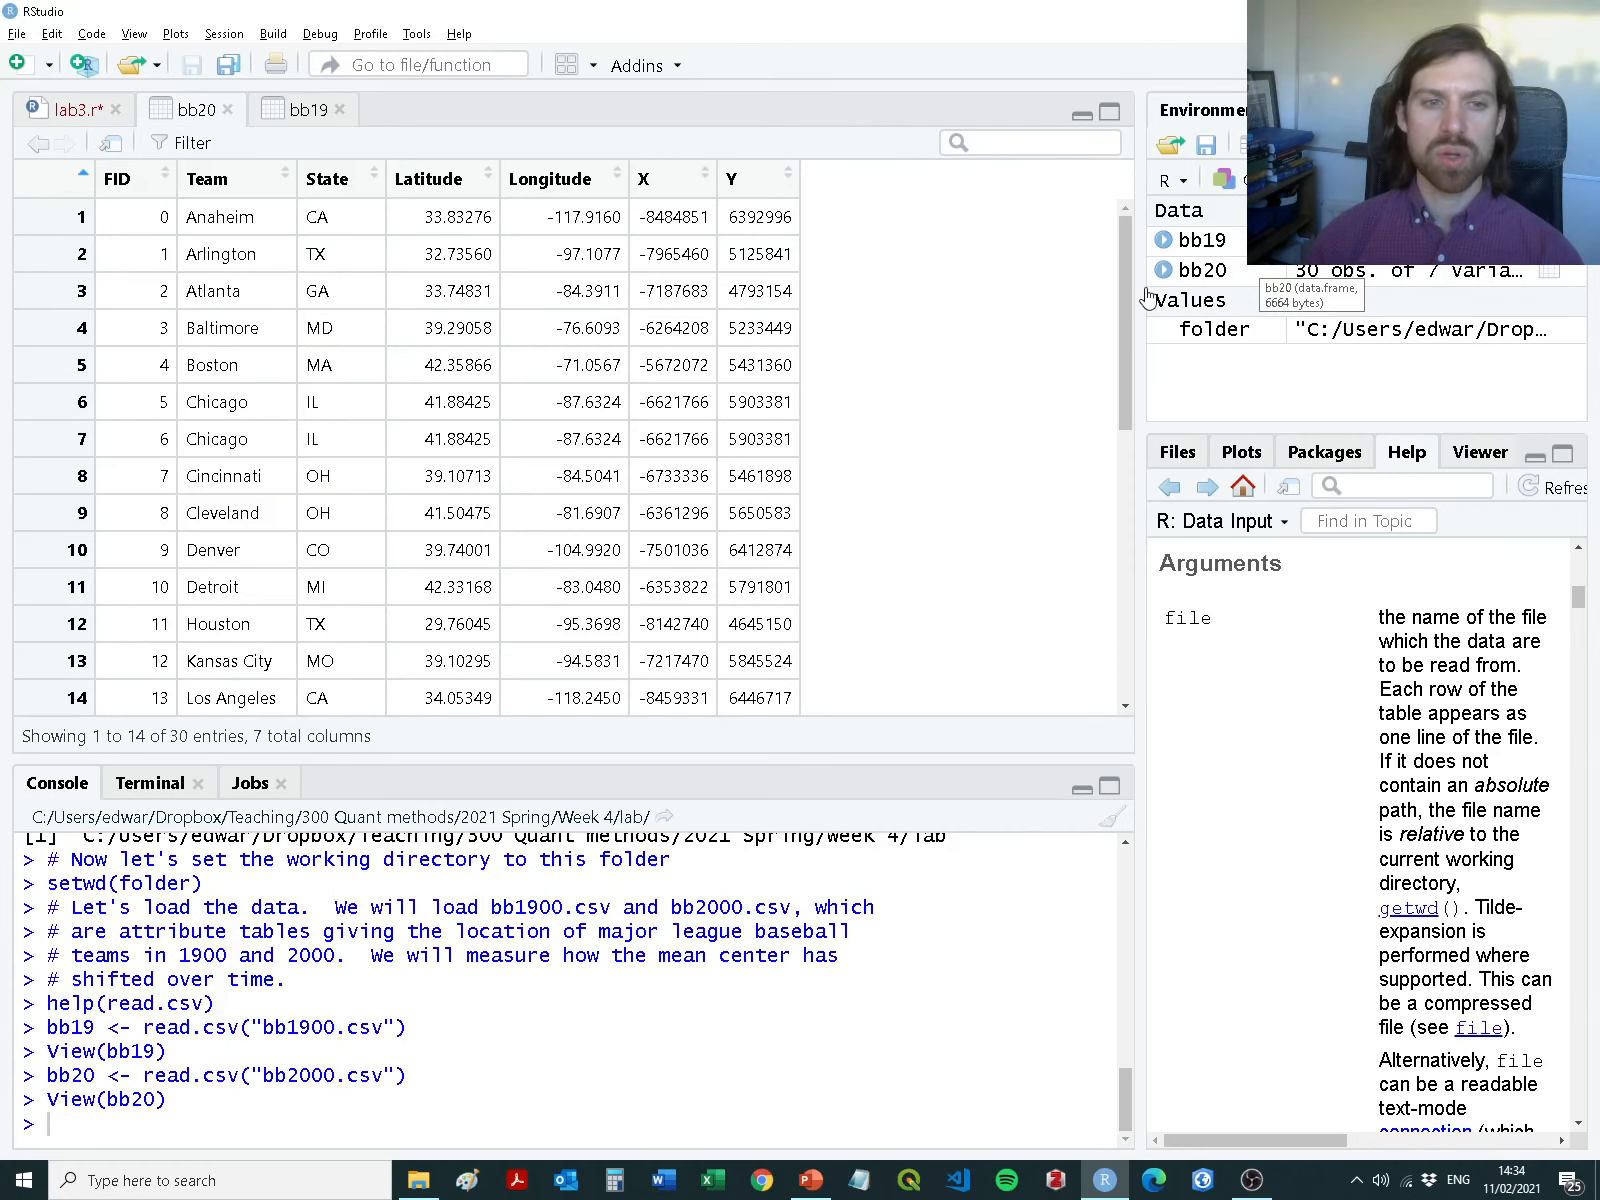
{"action": "scroll", "coordinate": [440, 420], "scroll_direction": "down", "scroll_amount": 5}
{"action": "left_click", "coordinate": [68, 110]}
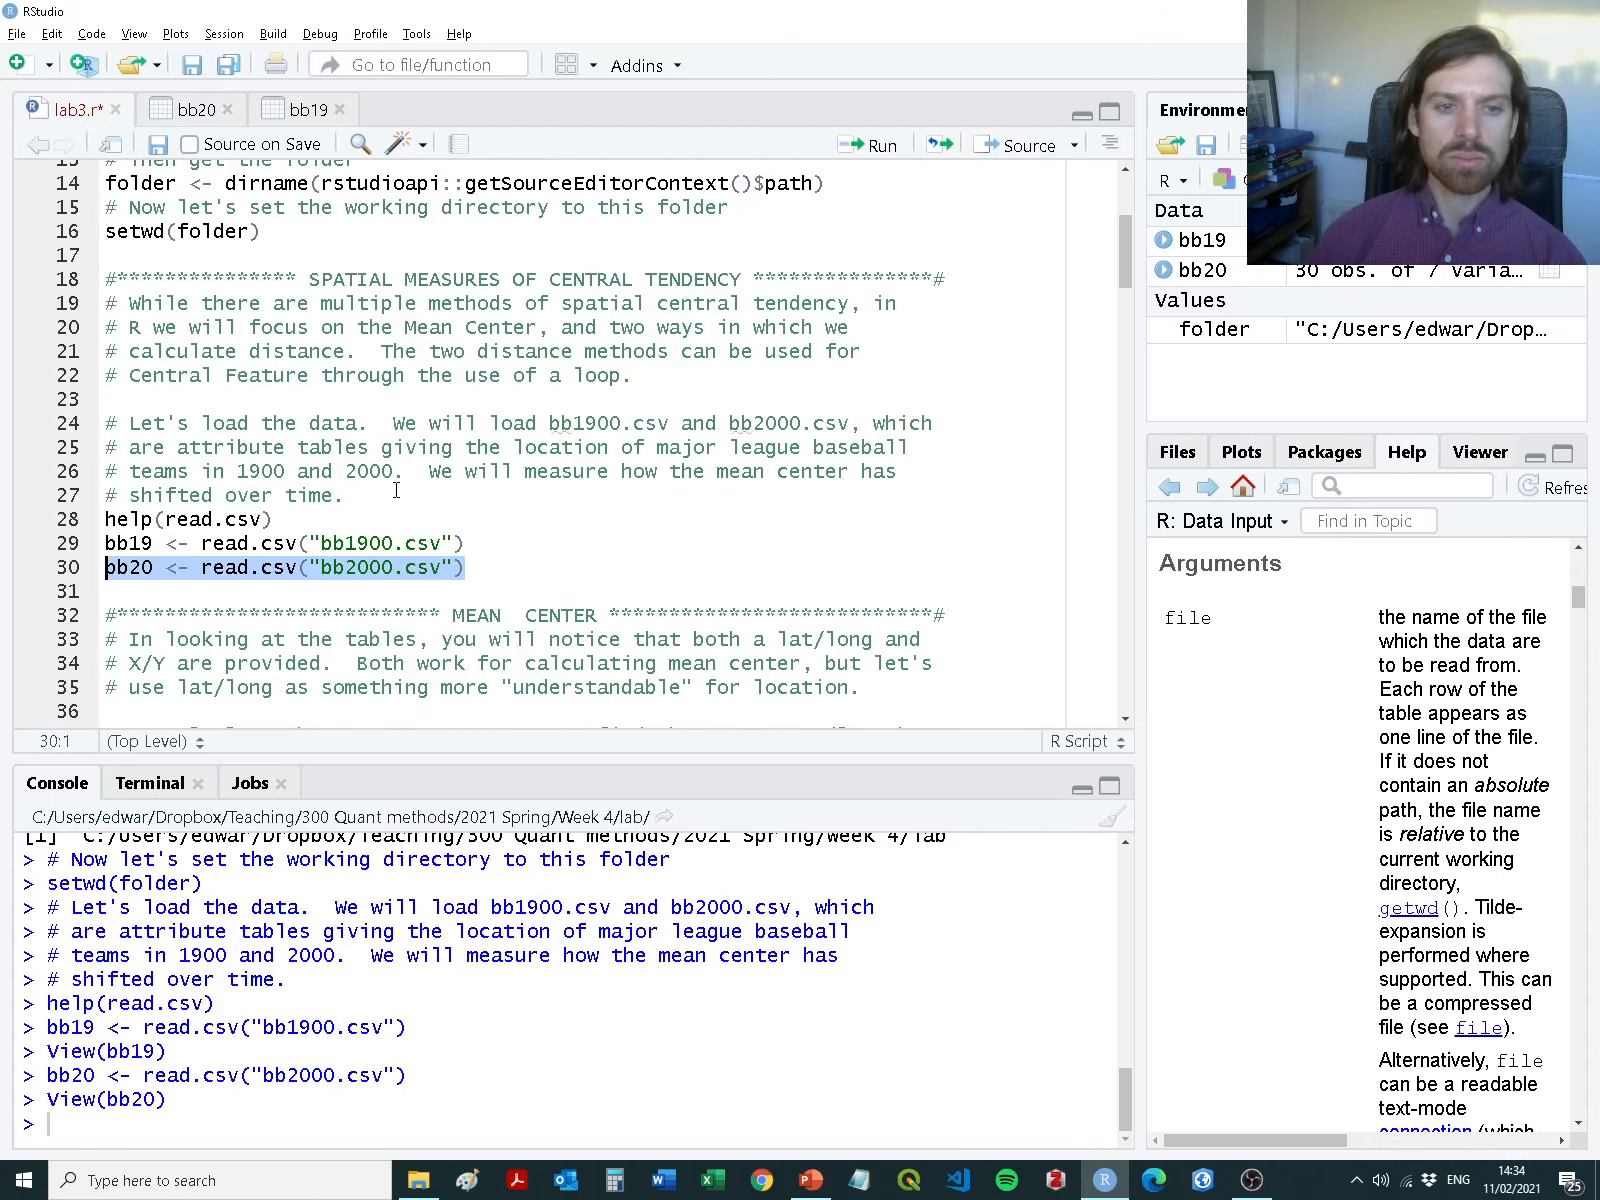
Examine the script's MEAN CENTER section, highlighting the lat/long comments on lines 33-35 and the 1900 mean center code on lines 40-44
{"action": "scroll", "coordinate": [207, 252], "scroll_direction": "down", "scroll_amount": 5}
{"action": "left_click", "coordinate": [195, 253]}
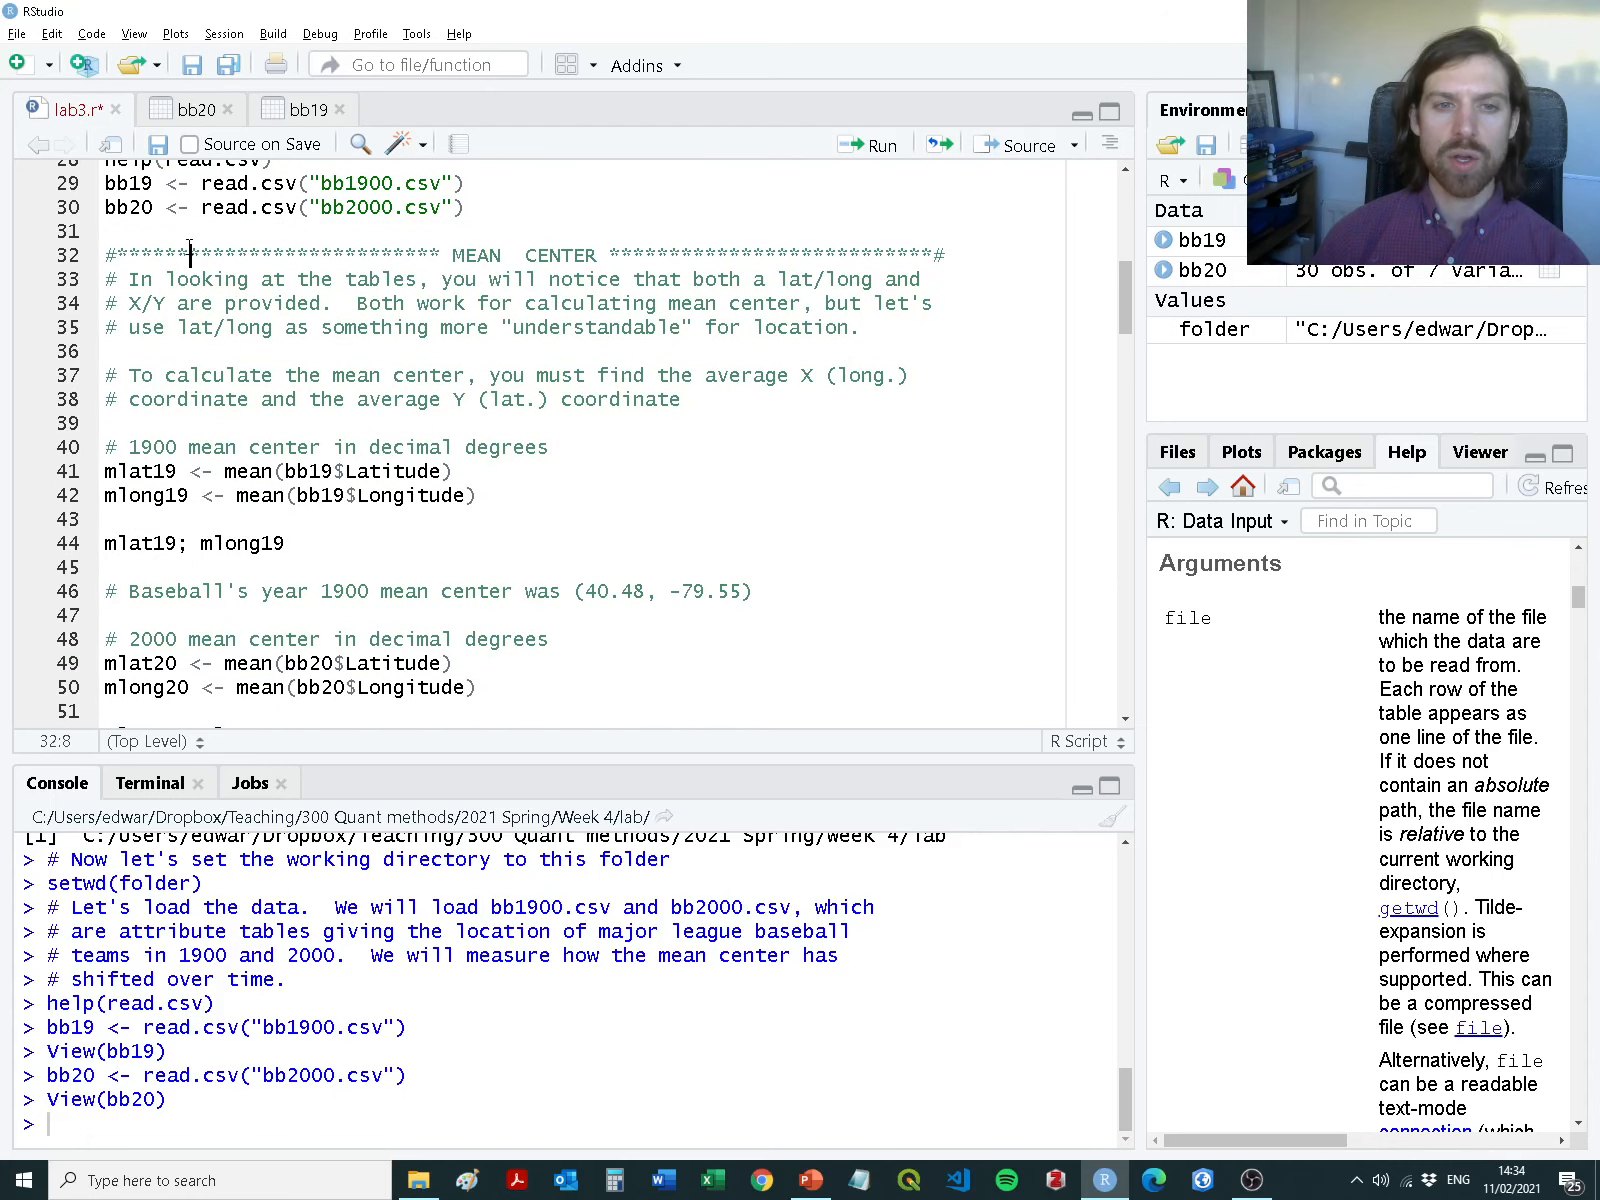
{"action": "left_click_drag", "start_coordinate": [130, 280], "coordinate": [970, 335]}
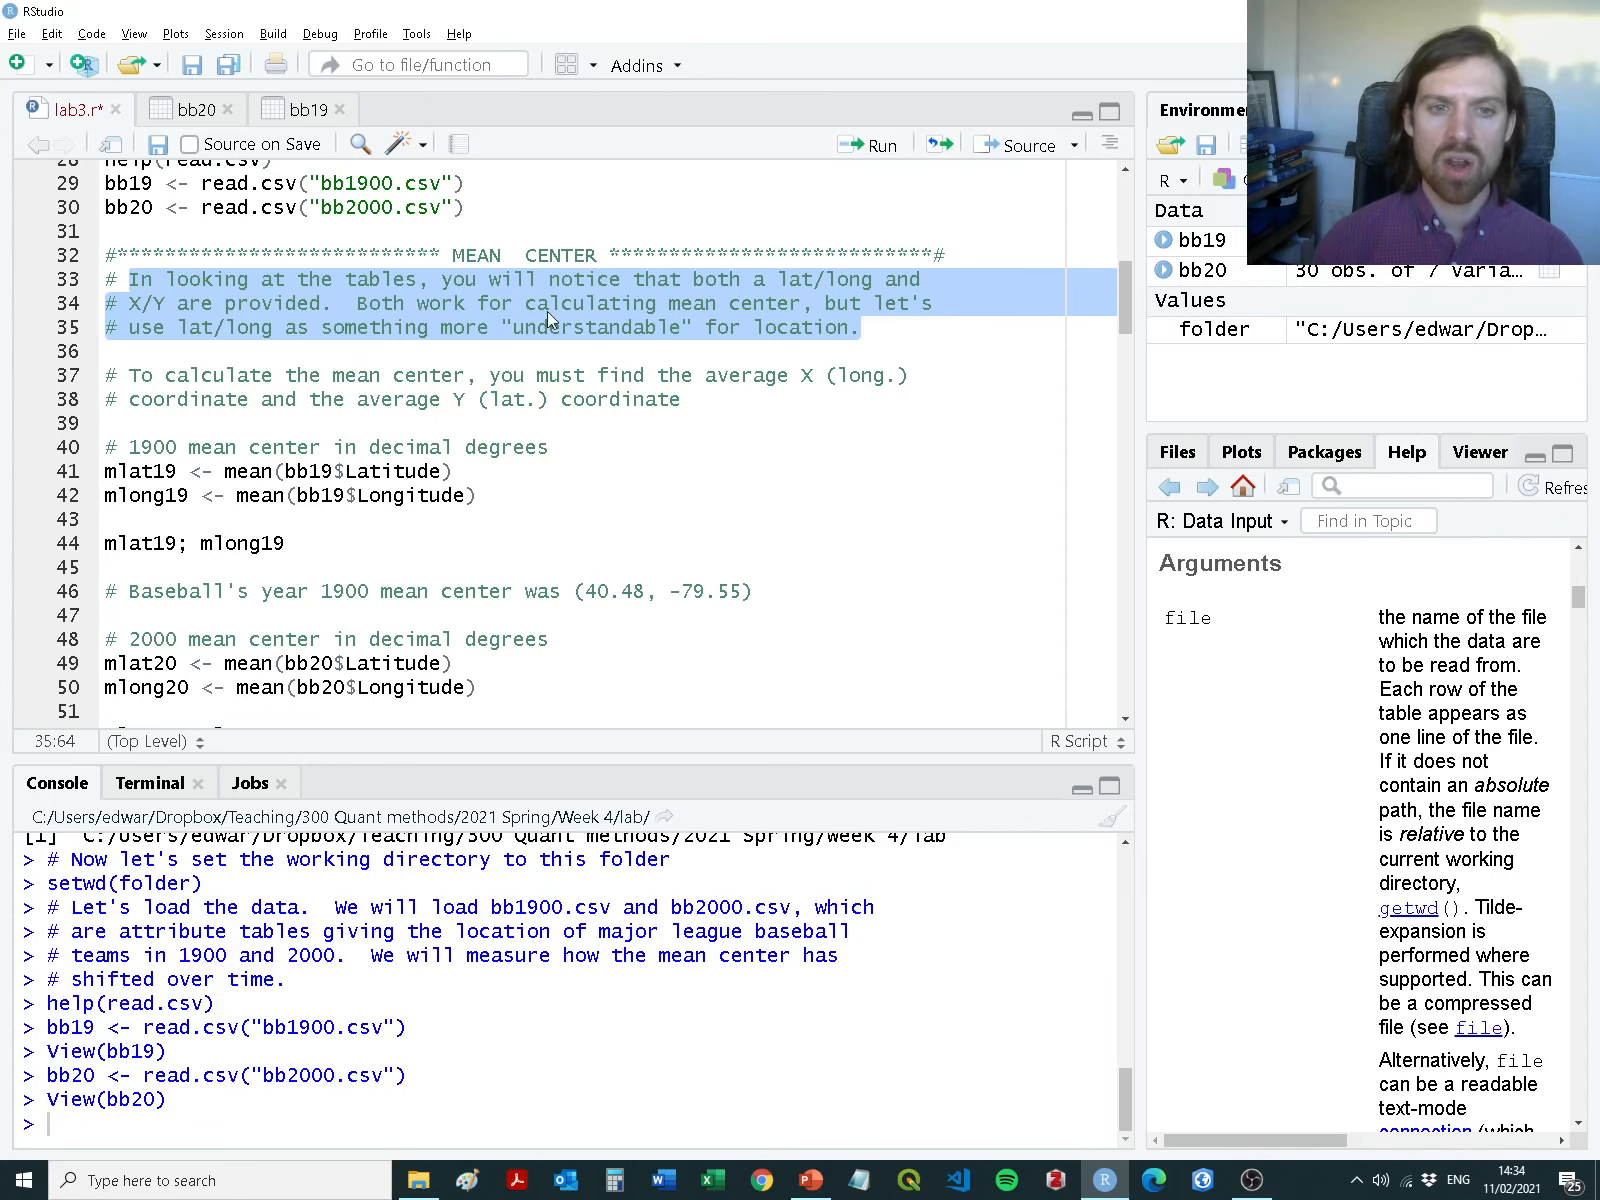
{"action": "scroll", "coordinate": [230, 393], "scroll_direction": "down", "scroll_amount": 2}
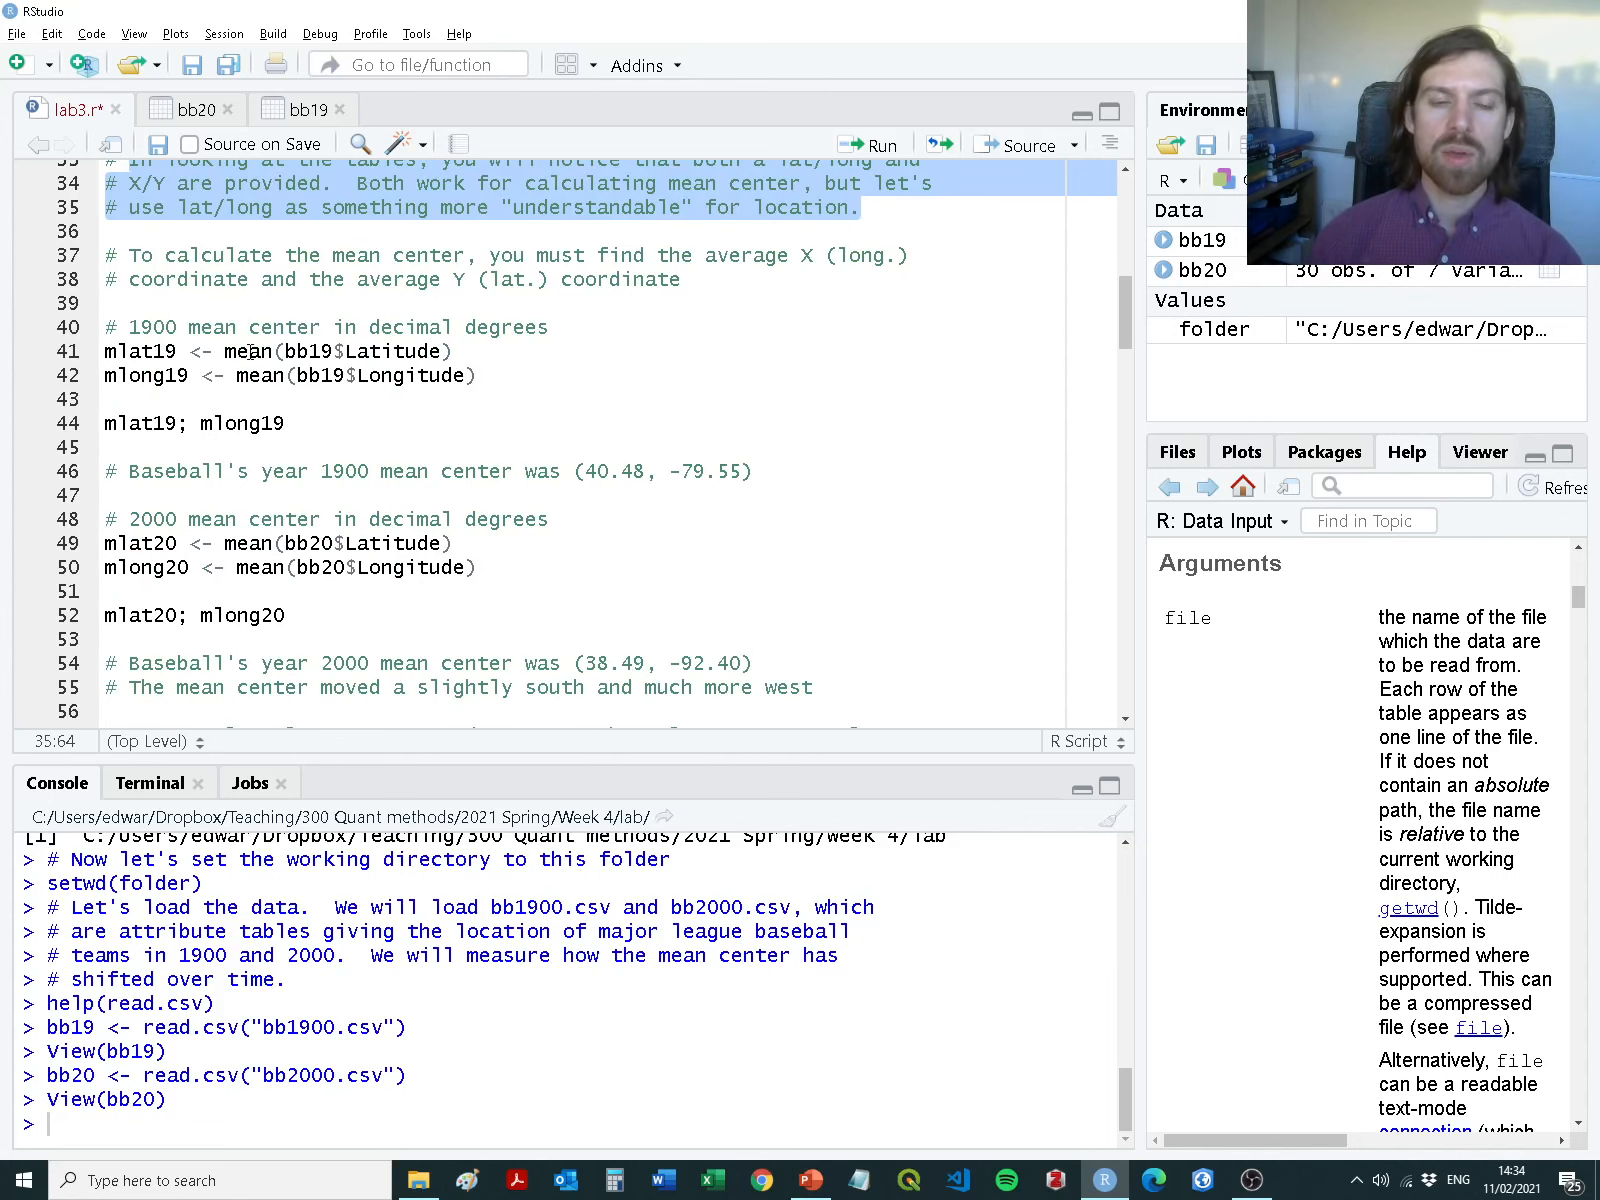
{"action": "left_click_drag", "start_coordinate": [319, 430], "coordinate": [106, 327]}
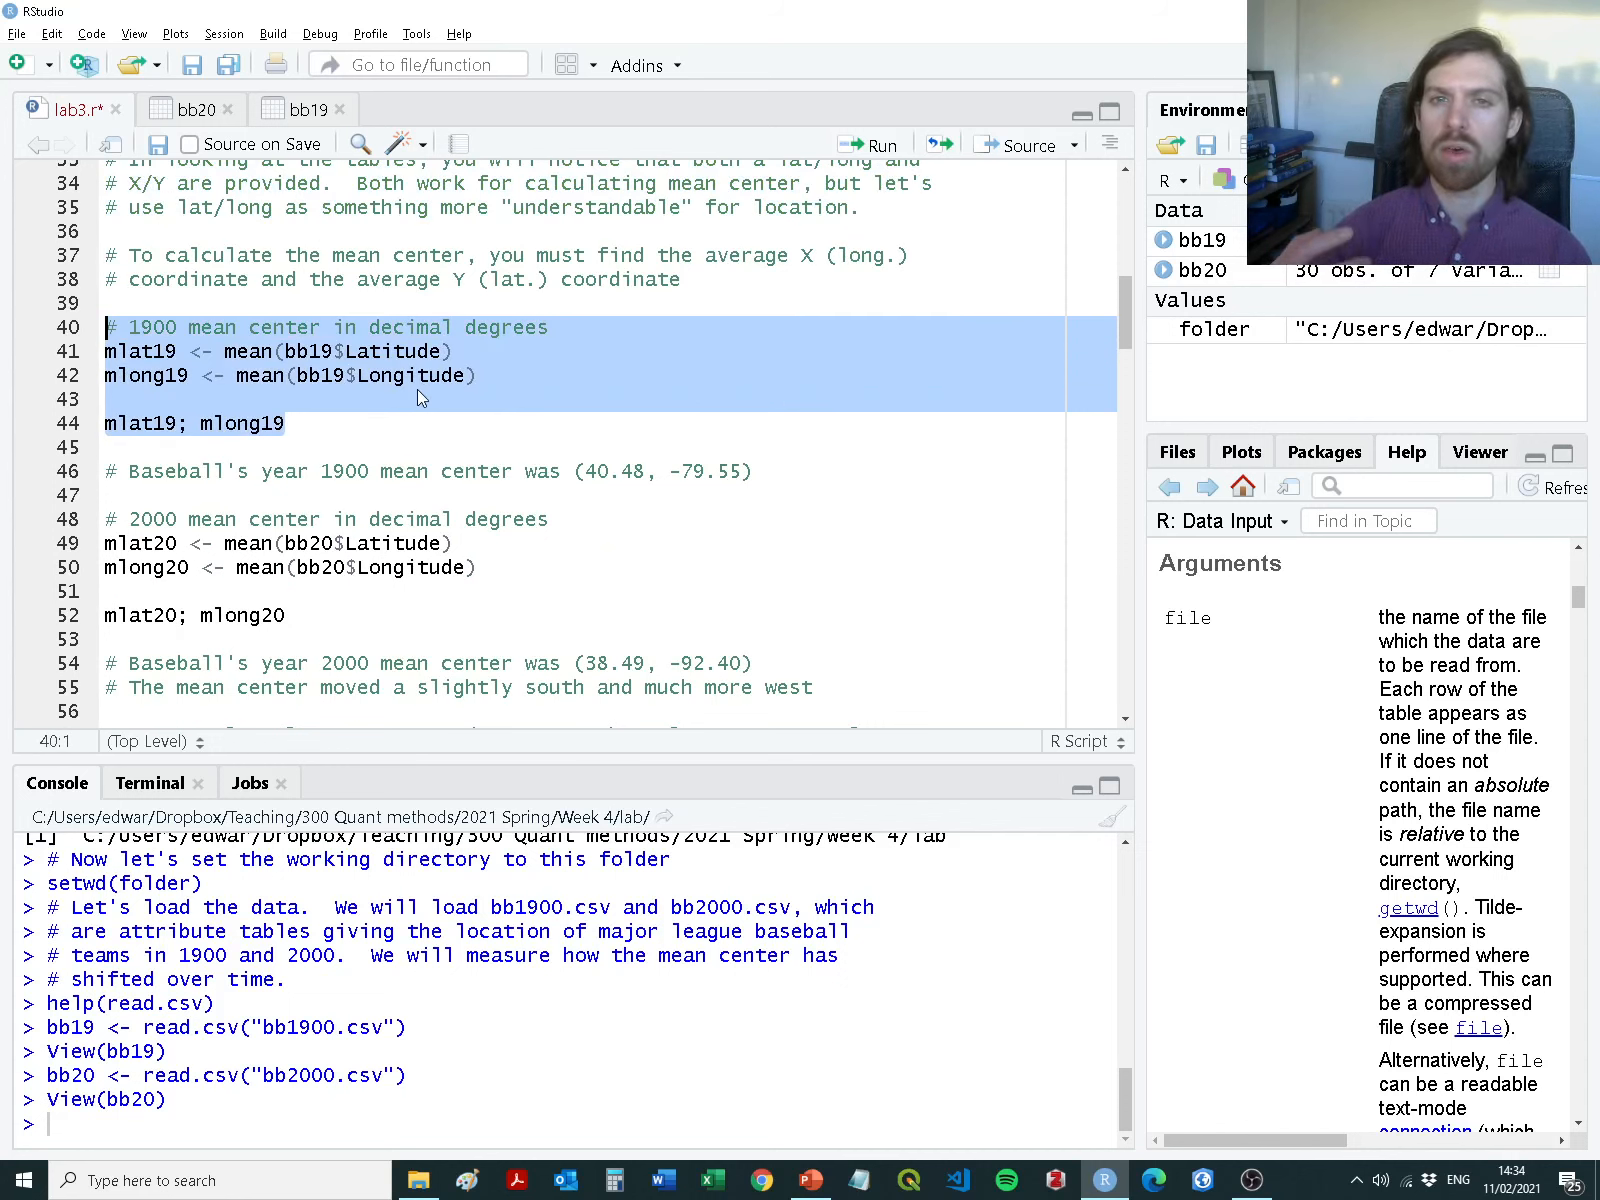
Switch to the 4_spatial_descriptive_stats presentation in PowerPoint and browse forward to slide 34, "Equation for mean center"
{"action": "key", "text": "alt+Tab"}
{"action": "key", "text": "alt+Tab"}
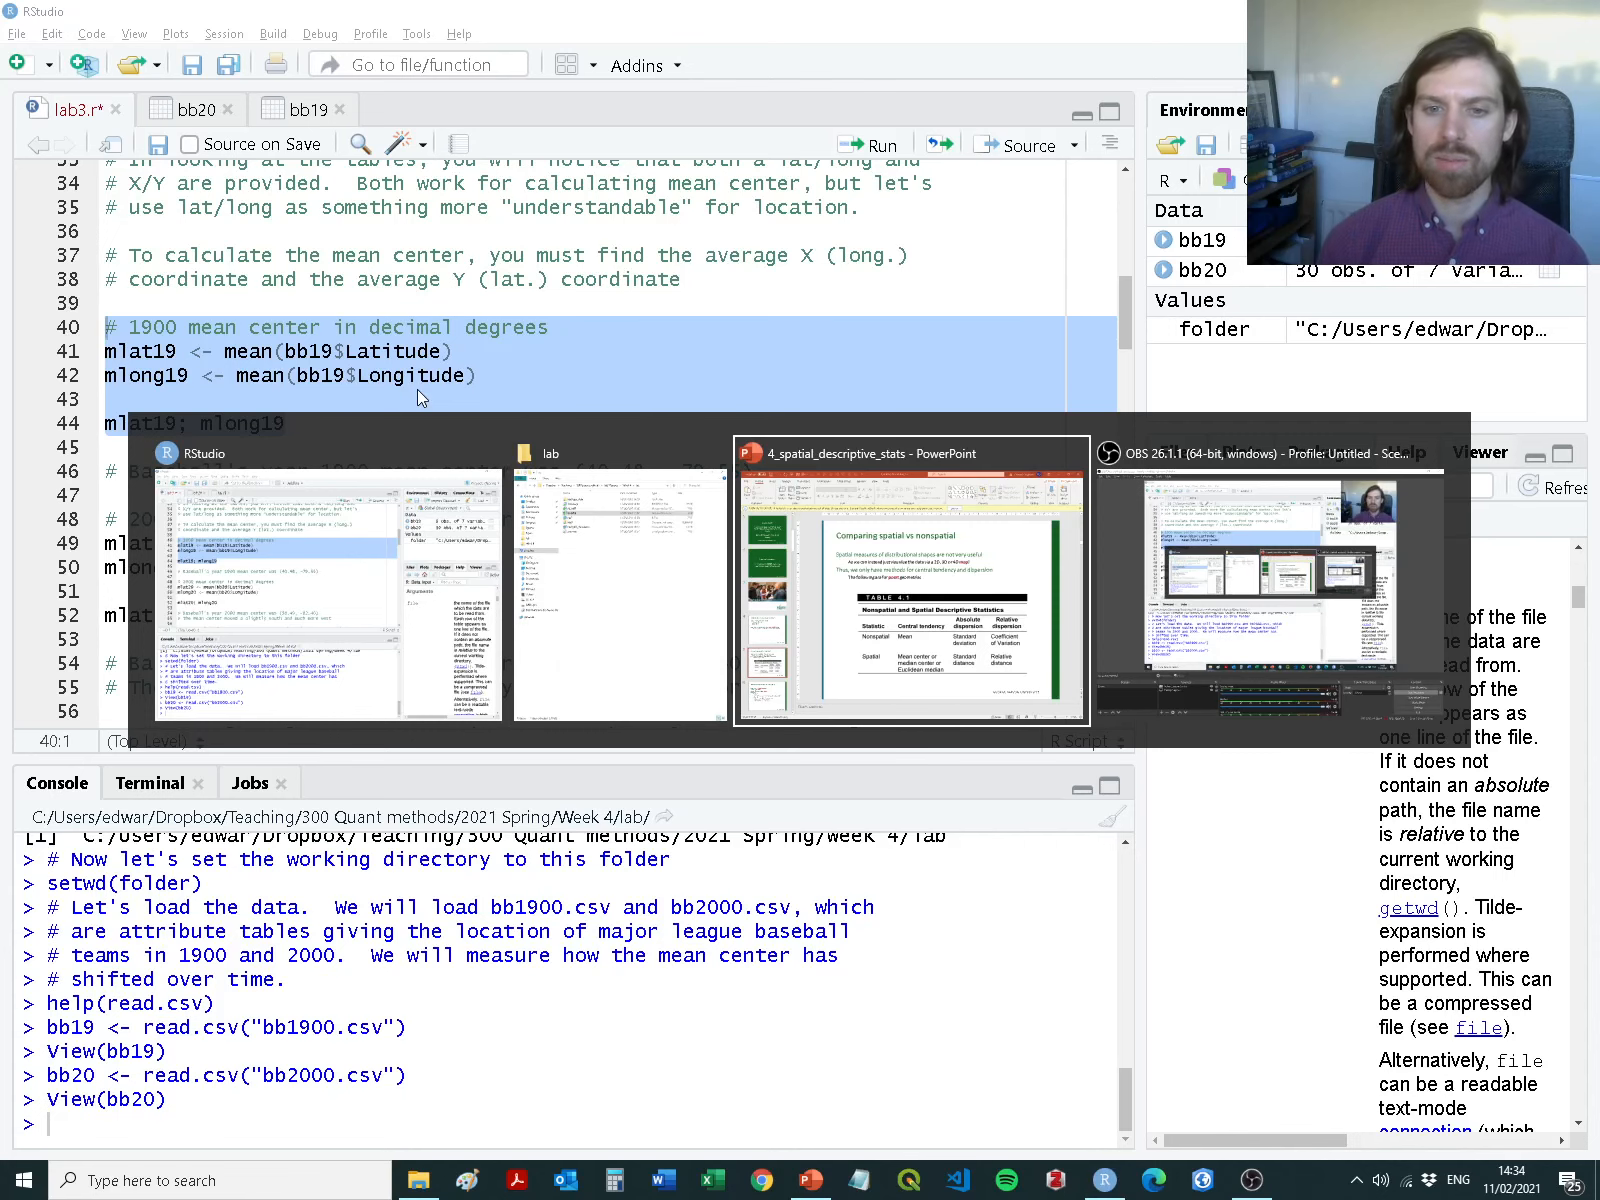
{"action": "key", "text": "Down"}
{"action": "key", "text": "Down"}
{"action": "key", "text": "Down"}
{"action": "key", "text": "Down"}
{"action": "key", "text": "Down"}
{"action": "key", "text": "Down"}
{"action": "key", "text": "Down"}
{"action": "key", "text": "Down"}
{"action": "key", "text": "Down"}
{"action": "key", "text": "Down"}
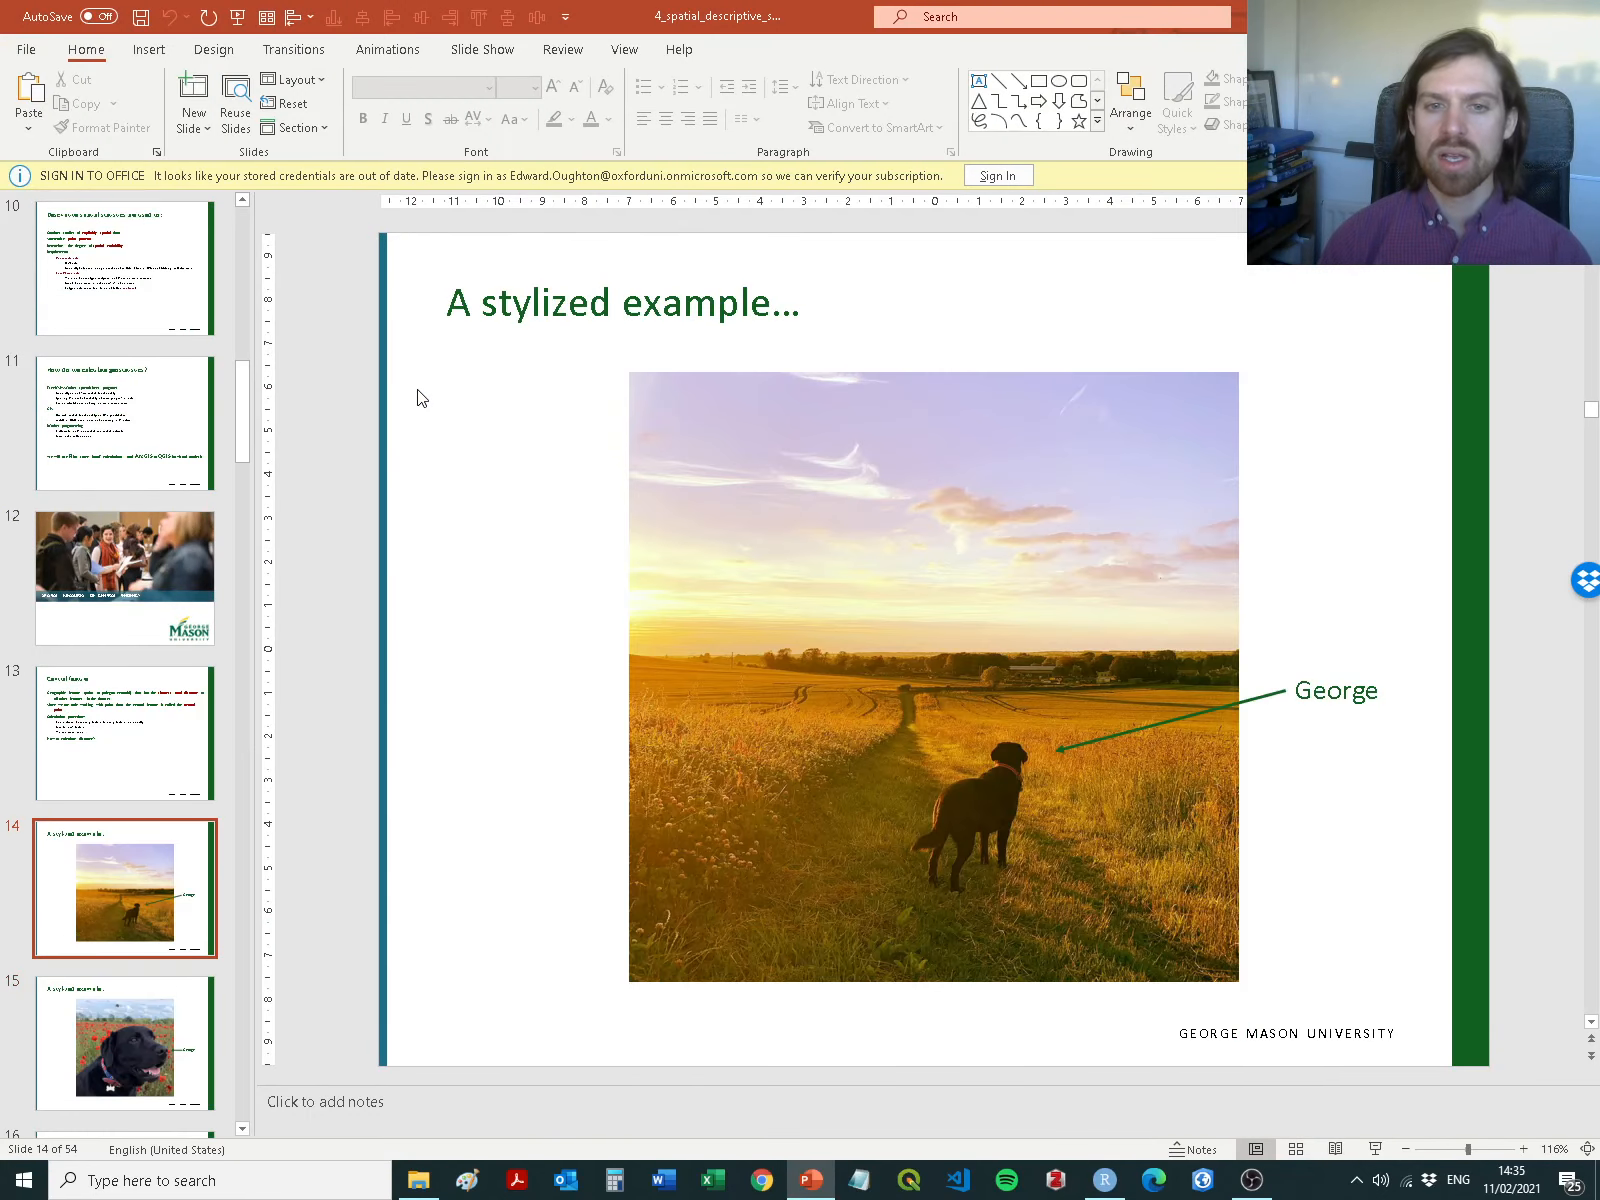
{"action": "key", "text": "Down"}
{"action": "key", "text": "Down"}
{"action": "key", "text": "Down"}
{"action": "key", "text": "Down"}
{"action": "key", "text": "Down"}
{"action": "key", "text": "Down"}
{"action": "key", "text": "Down"}
{"action": "key", "text": "Down"}
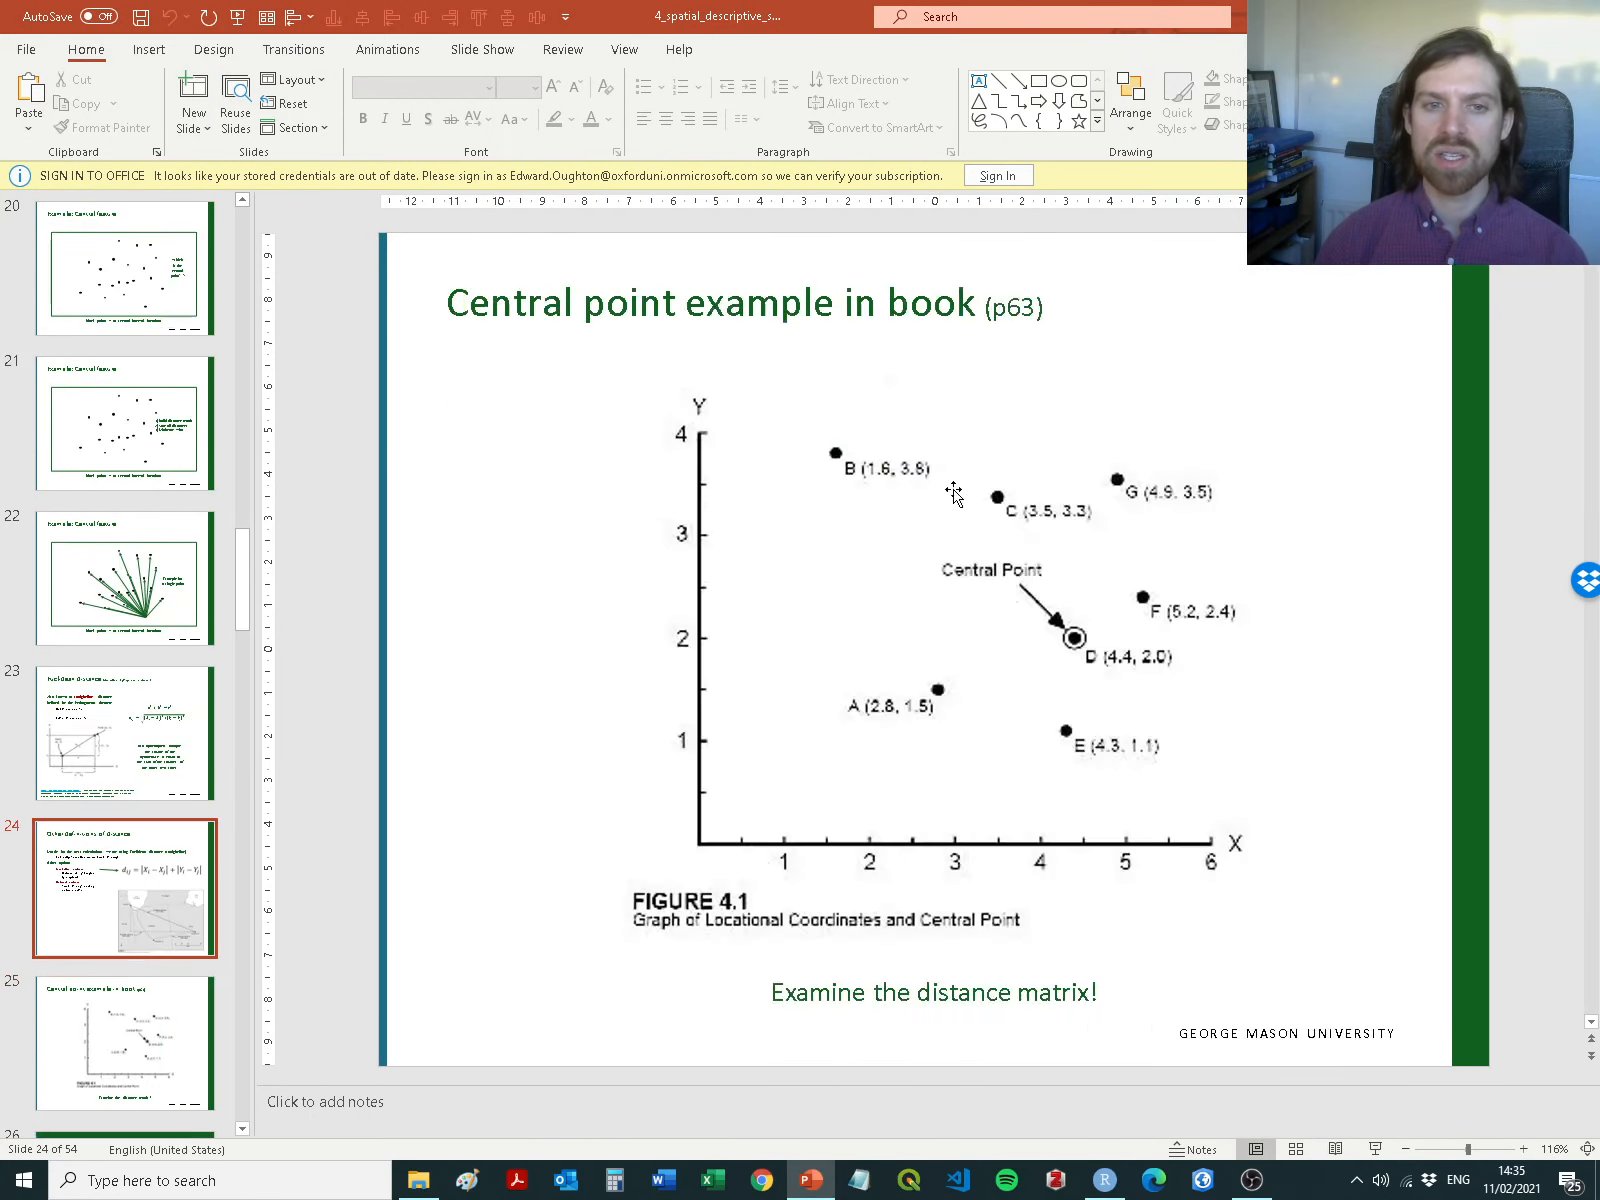
{"action": "key", "text": "Up"}
{"action": "key", "text": "Down"}
{"action": "key", "text": "Down"}
{"action": "key", "text": "Down"}
{"action": "key", "text": "Down"}
{"action": "key", "text": "Down"}
{"action": "key", "text": "Down"}
{"action": "key", "text": "Down"}
{"action": "key", "text": "Down"}
{"action": "key", "text": "Down"}
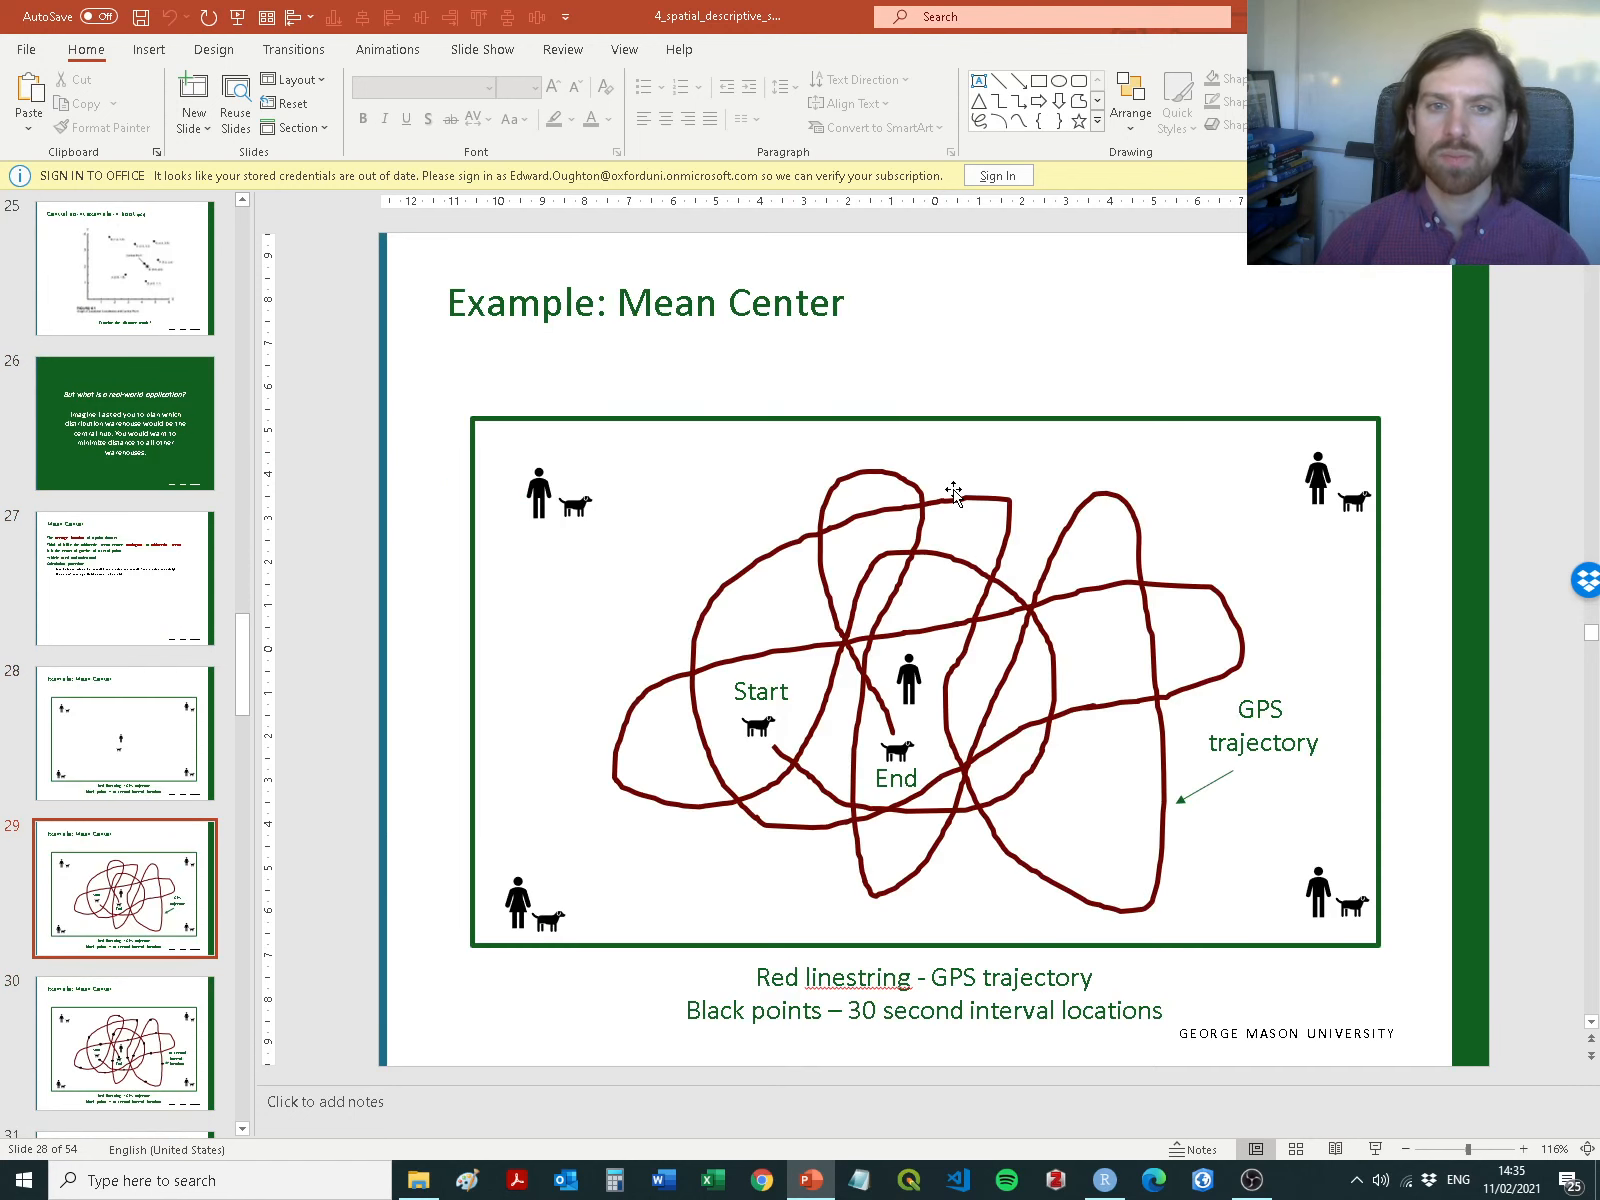
{"action": "key", "text": "Up"}
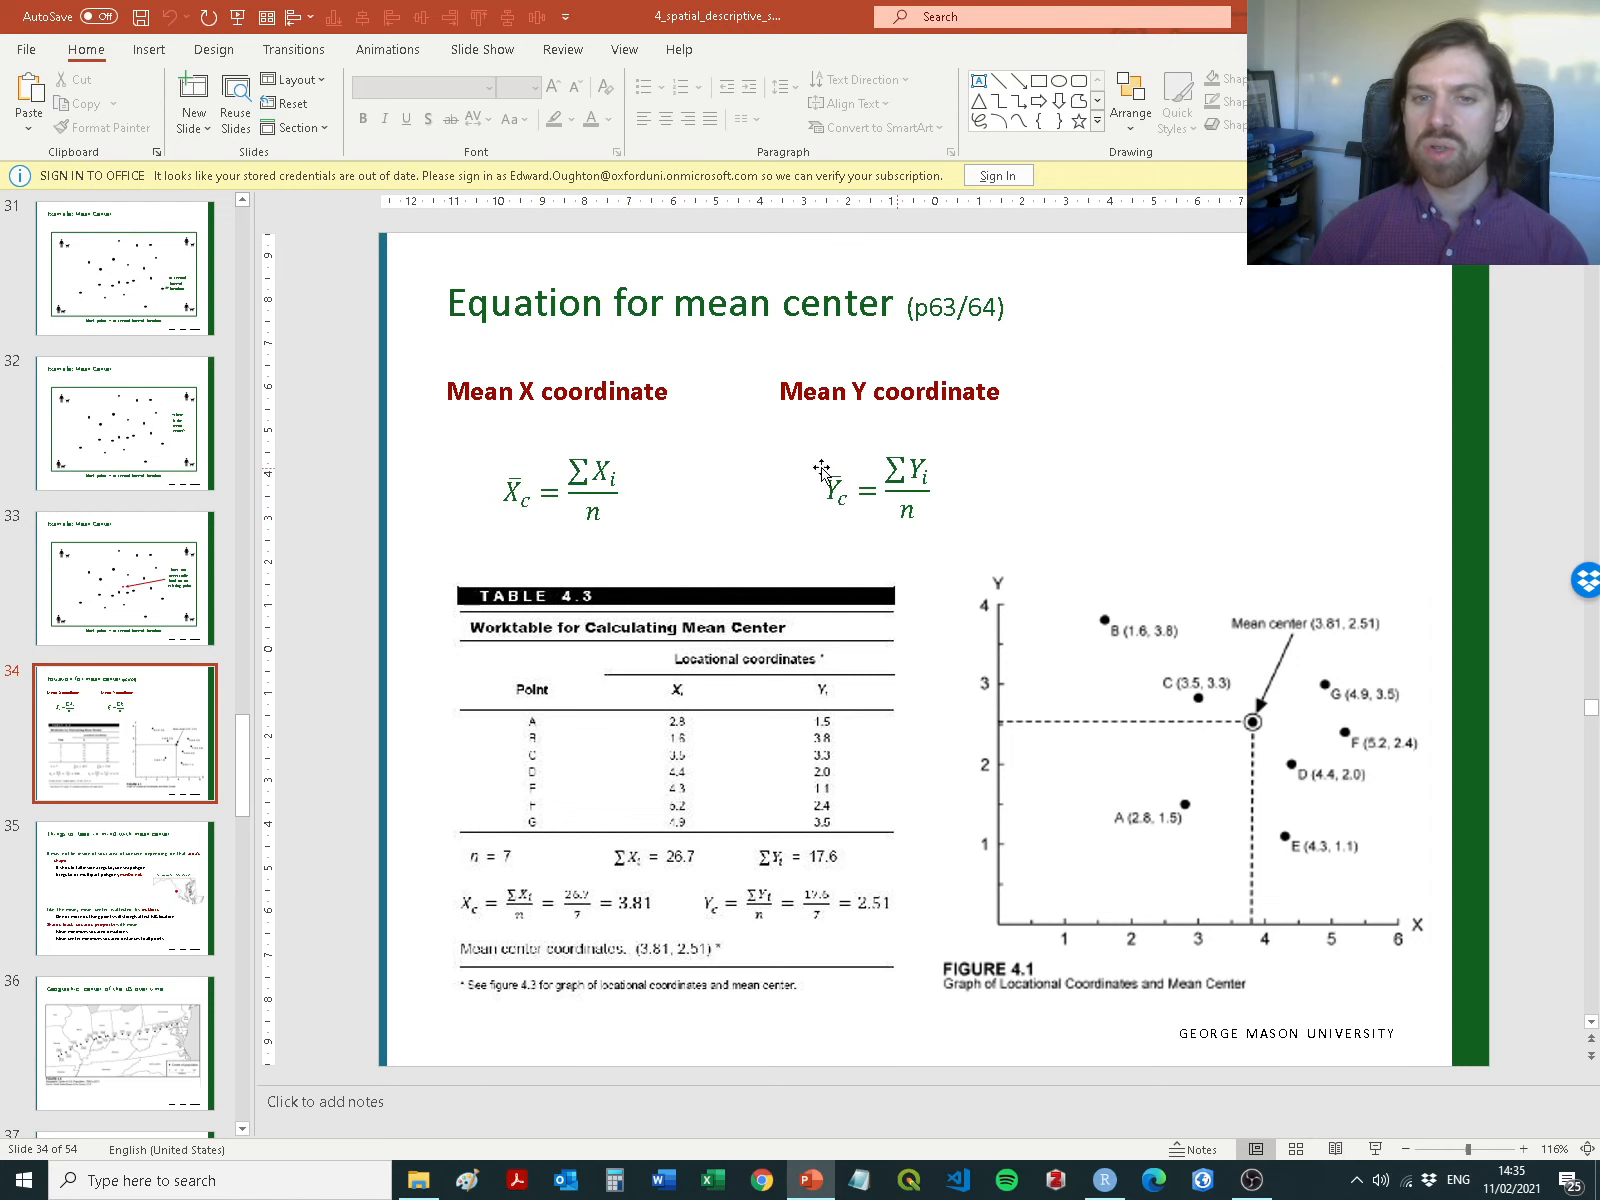
Compare the 1900 mean center code in RStudio with the mean center equation slide in PowerPoint, ending back in RStudio
{"action": "key", "text": "alt+Tab"}
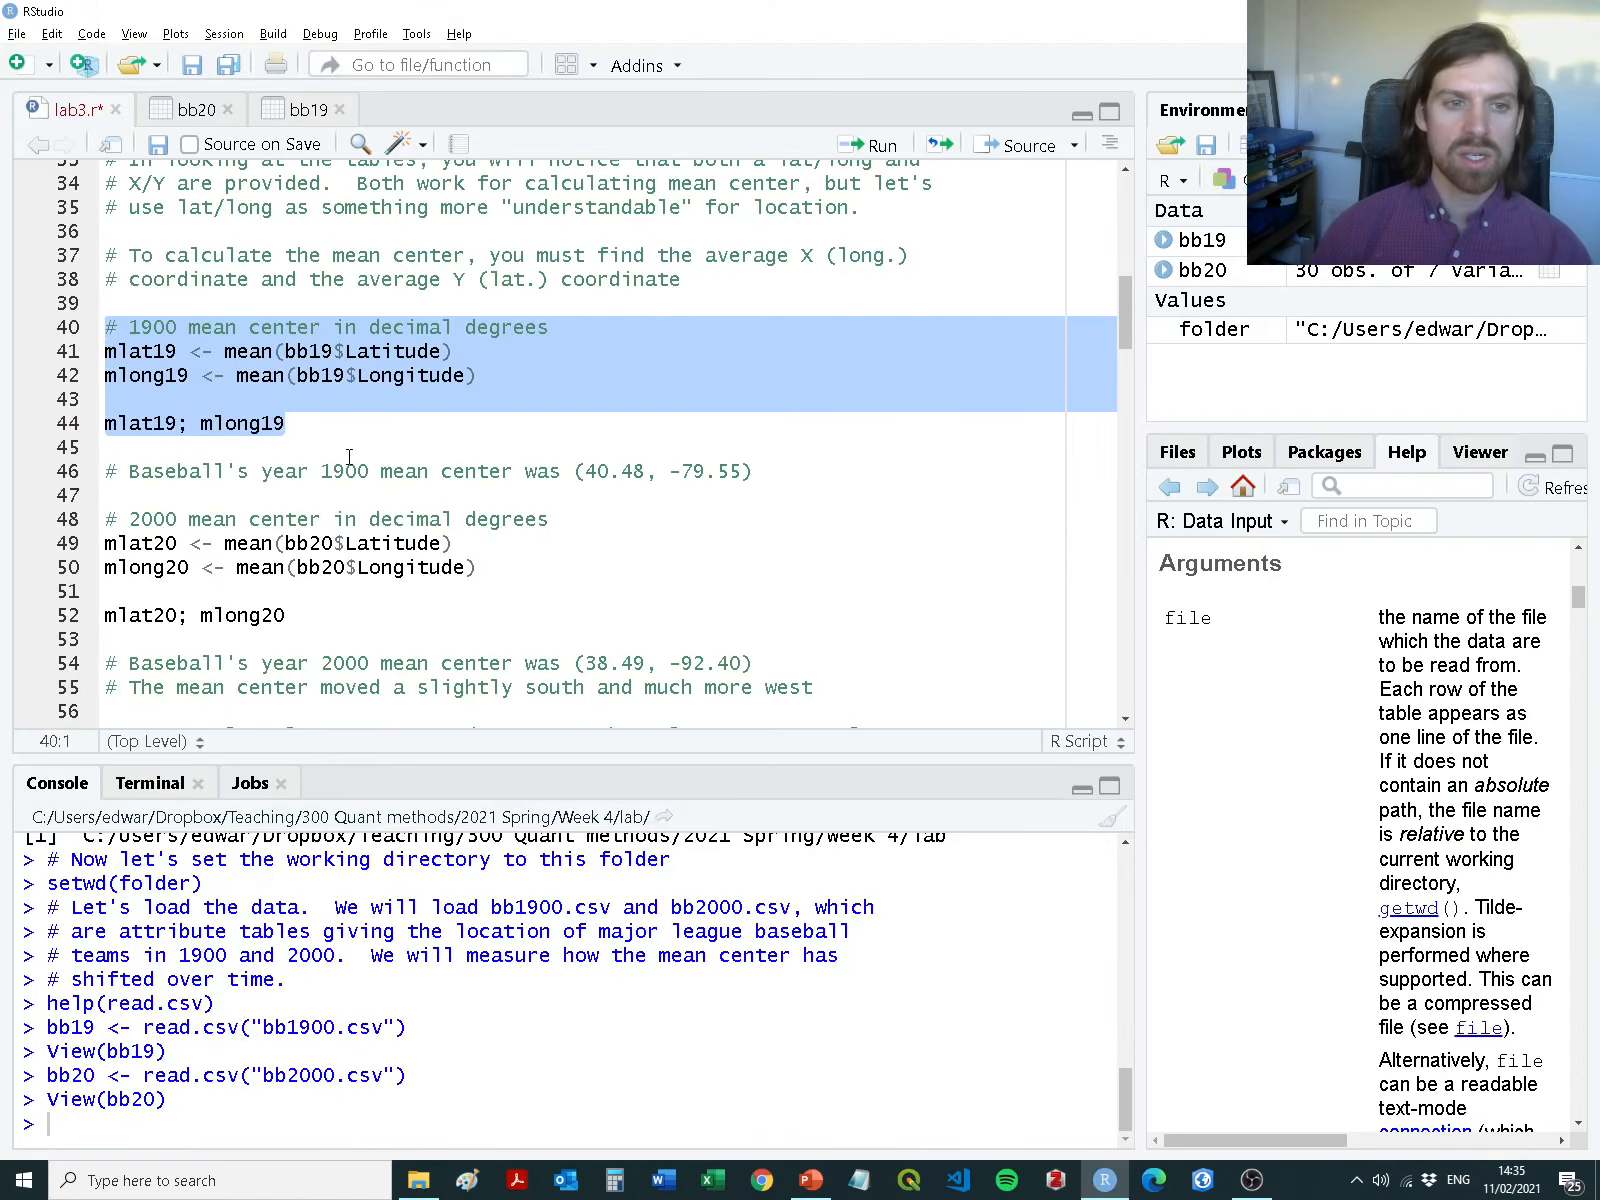
{"action": "key", "text": "alt+Tab"}
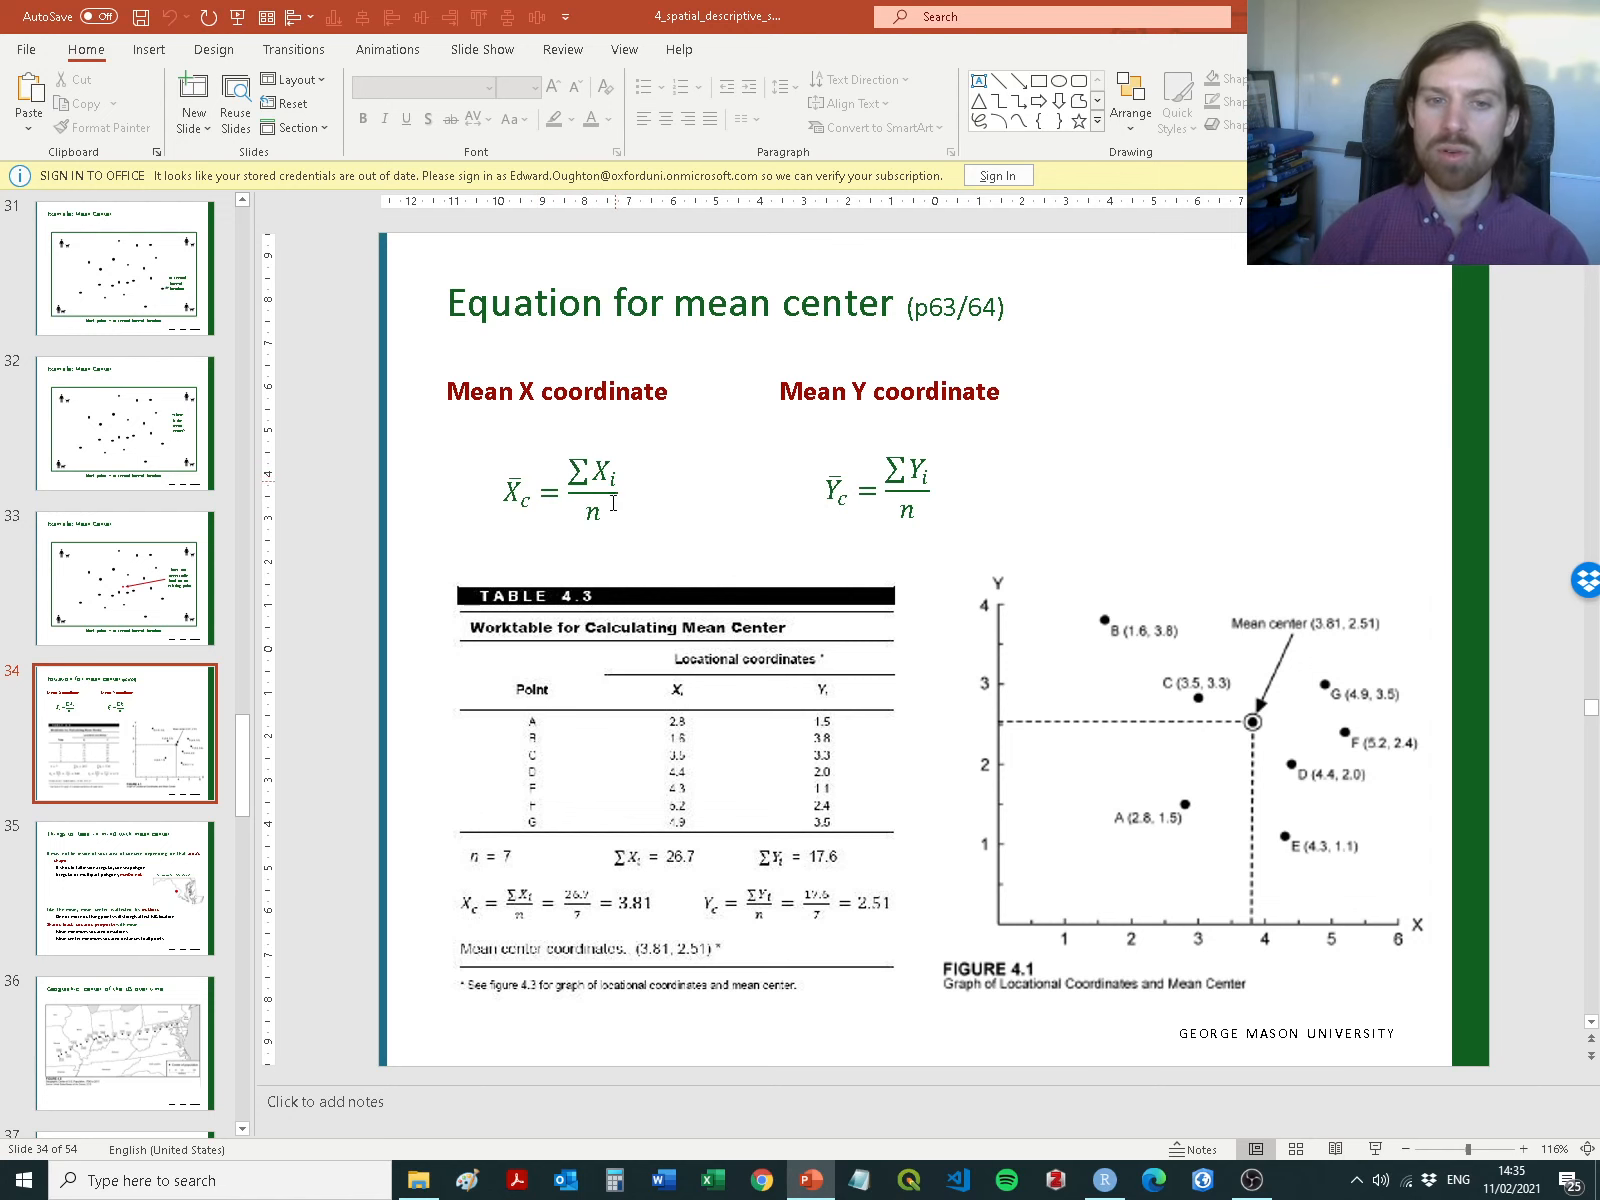
{"action": "key", "text": "alt+Tab"}
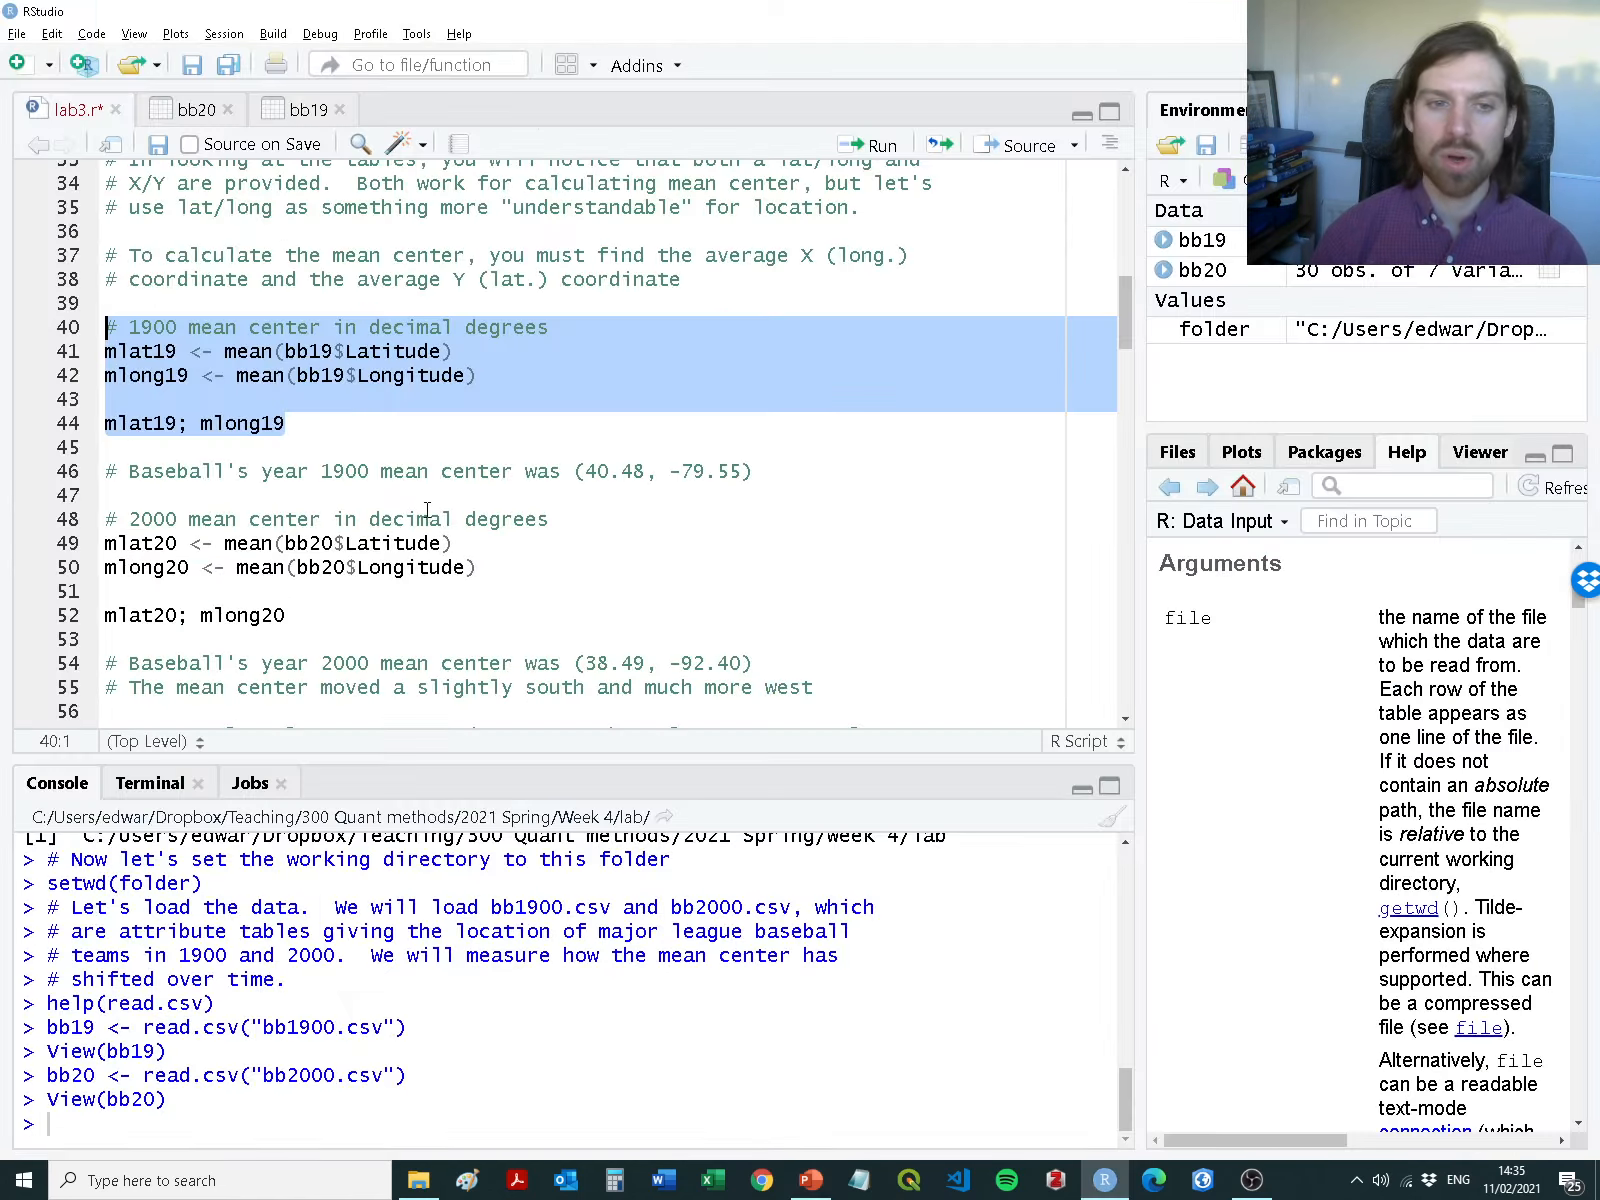
Examine the mean(bb19$Latitude) expression on line 41 and expand bb19 in the environment to inspect its variables
{"action": "left_click", "coordinate": [248, 351]}
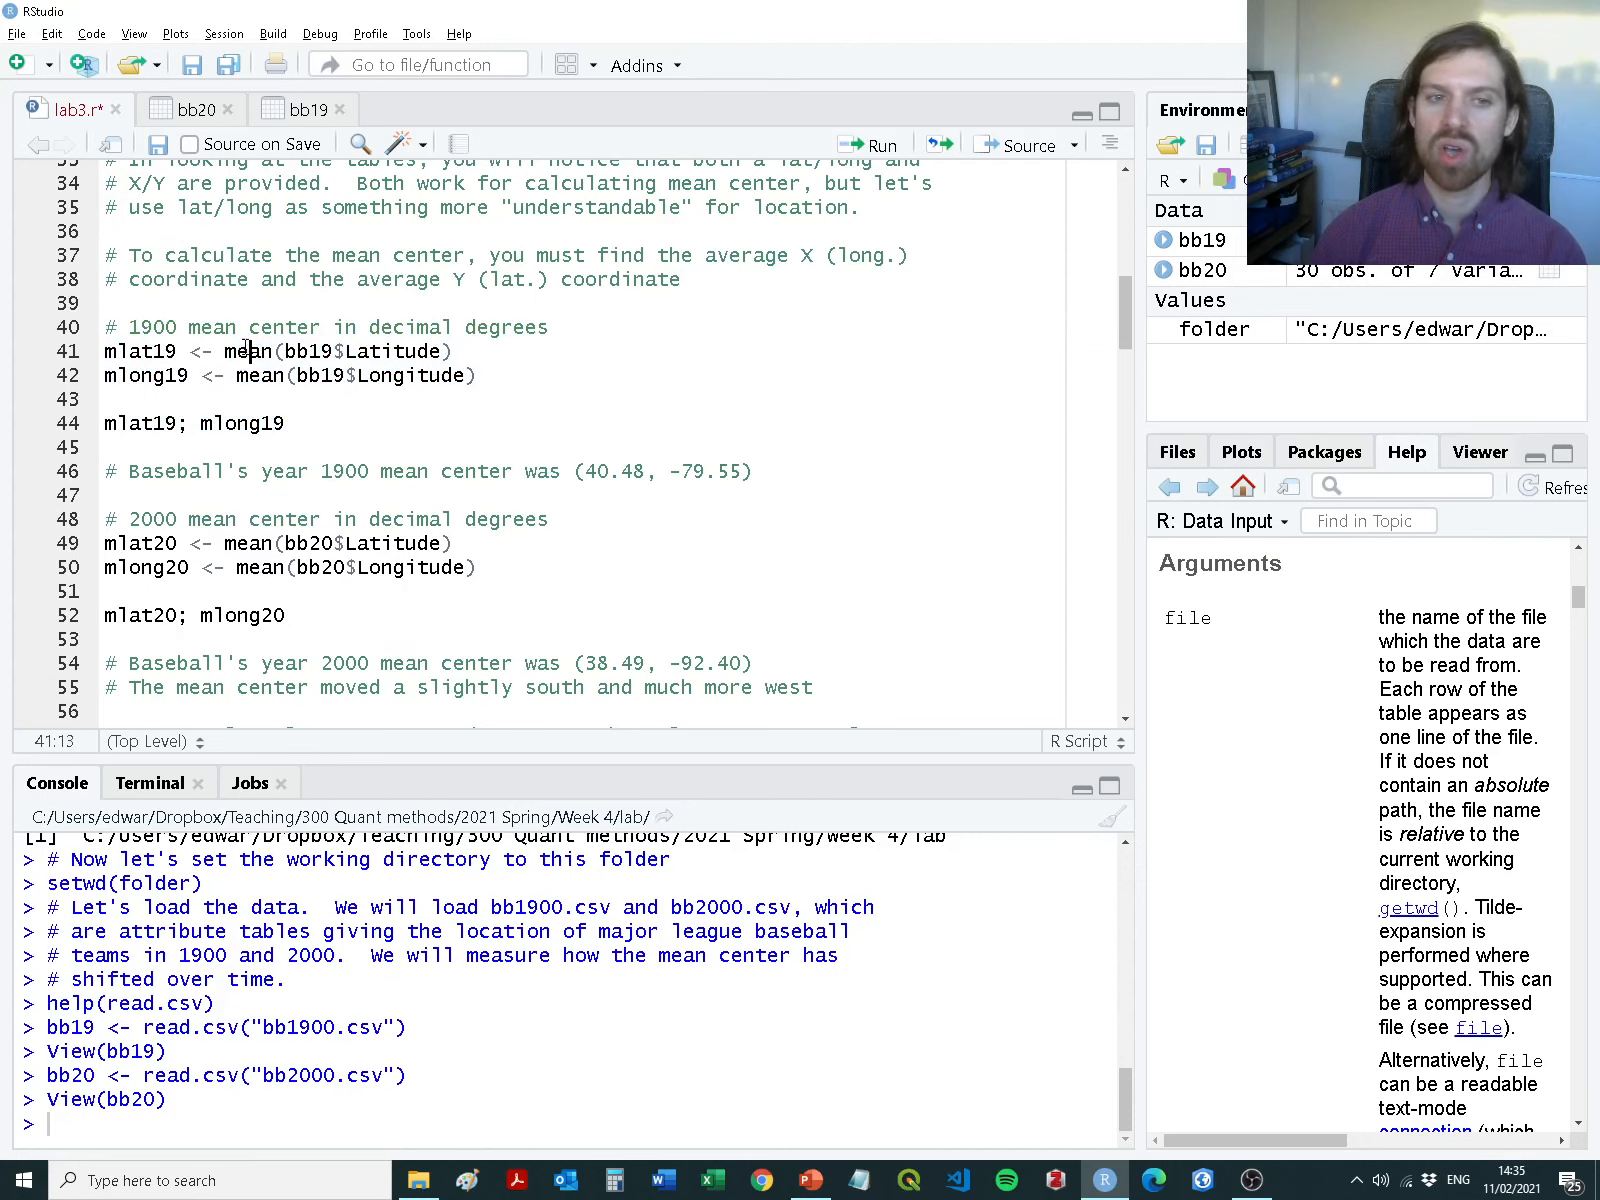
{"action": "left_click_drag", "start_coordinate": [229, 351], "coordinate": [457, 352]}
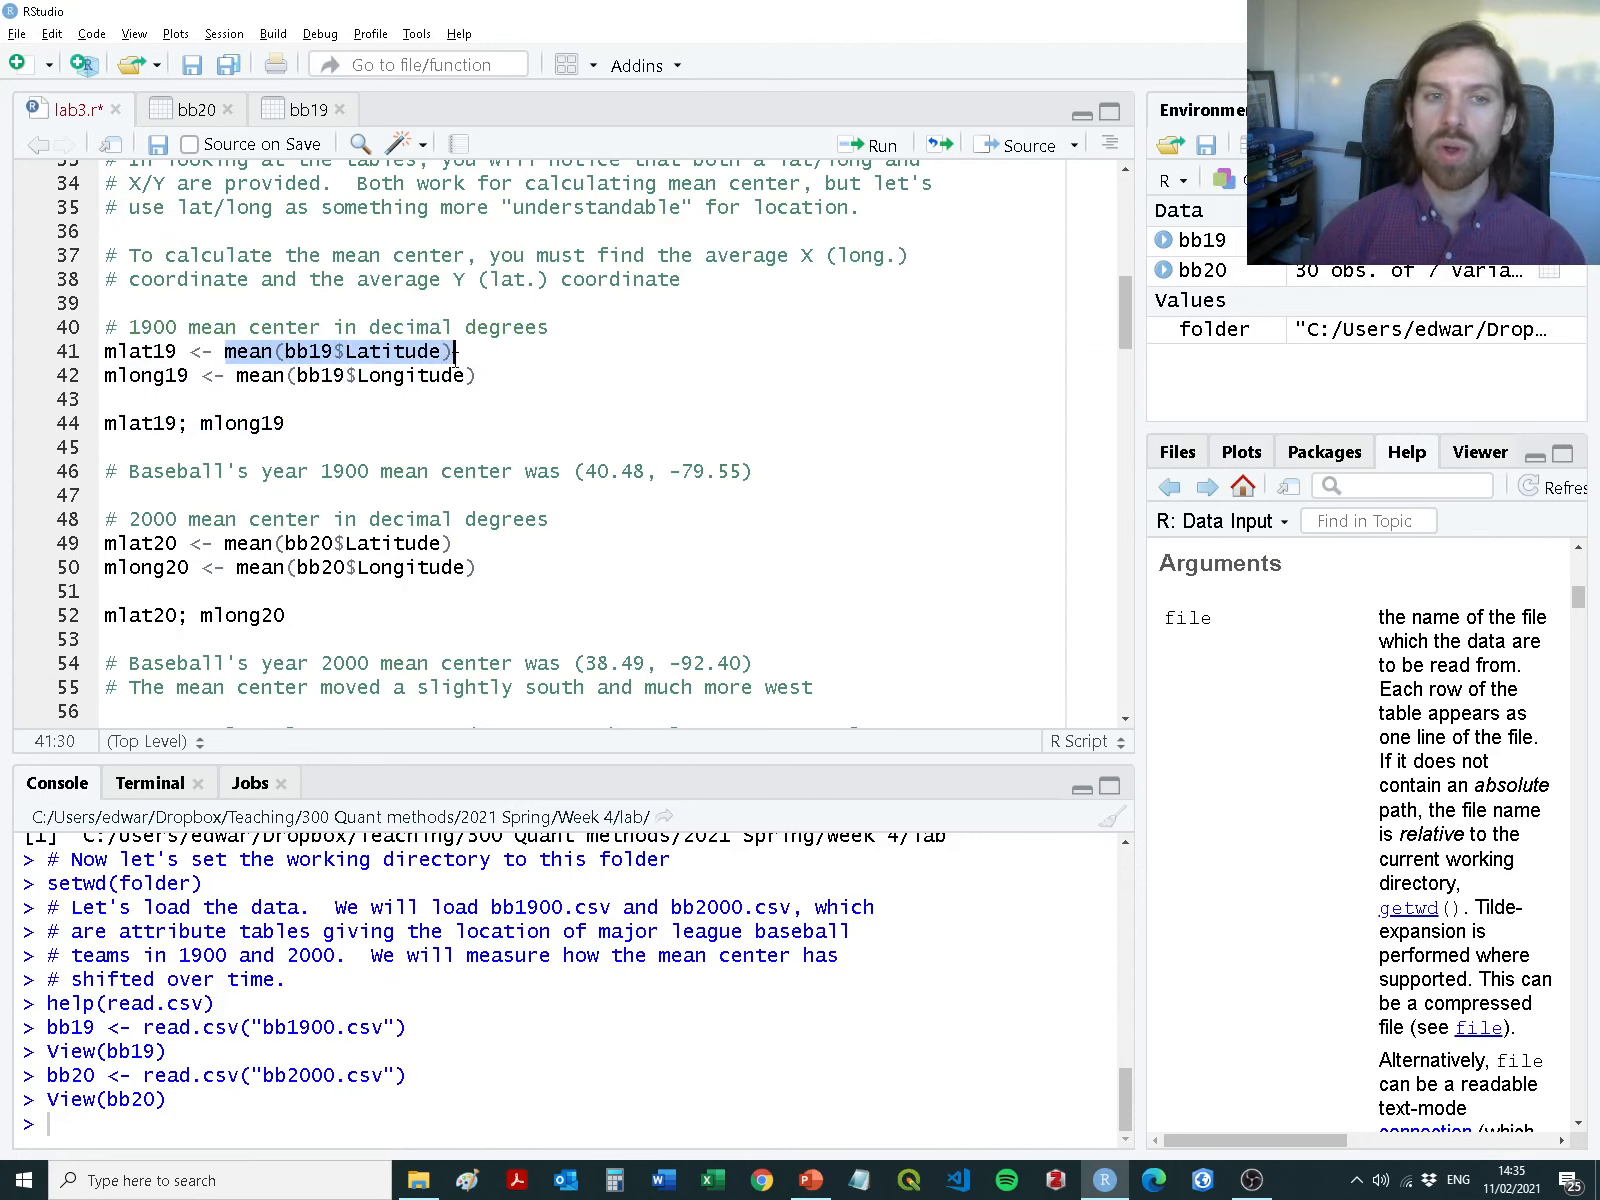
{"action": "double_click", "coordinate": [303, 352]}
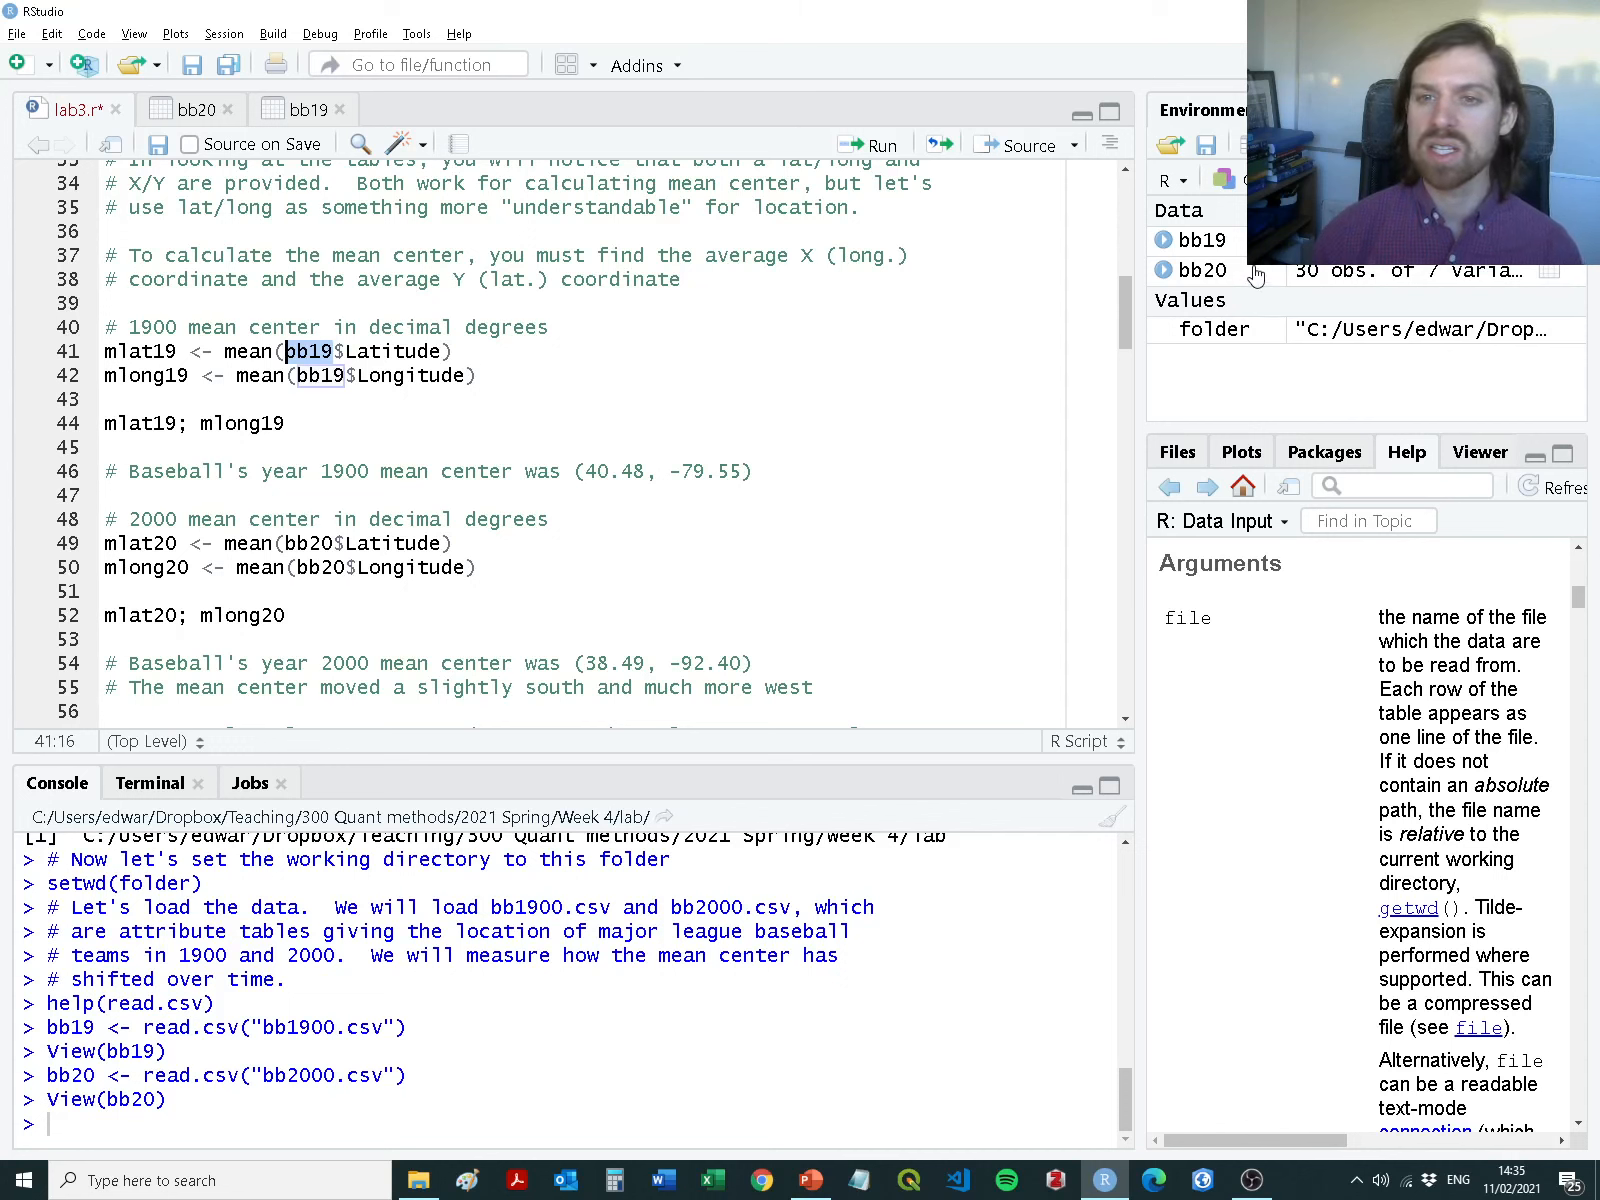
{"action": "left_click", "coordinate": [1164, 241]}
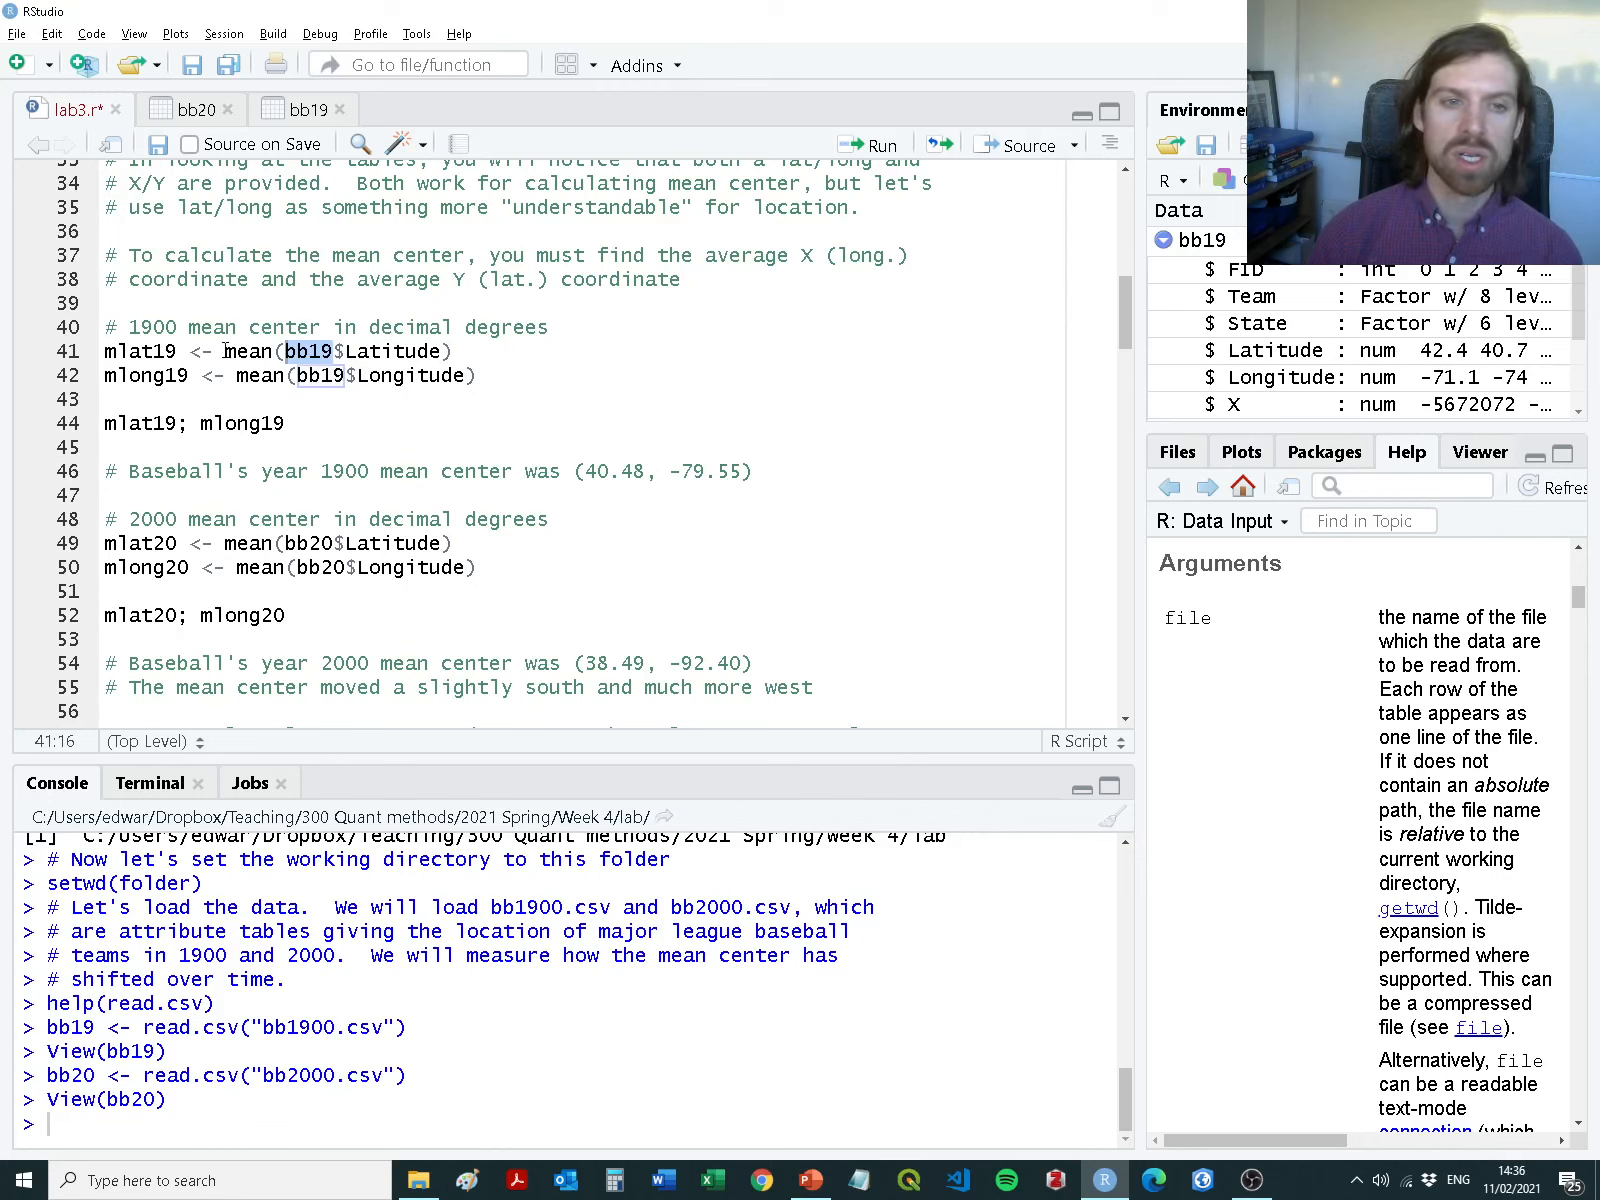
{"action": "left_click_drag", "start_coordinate": [224, 351], "coordinate": [525, 351]}
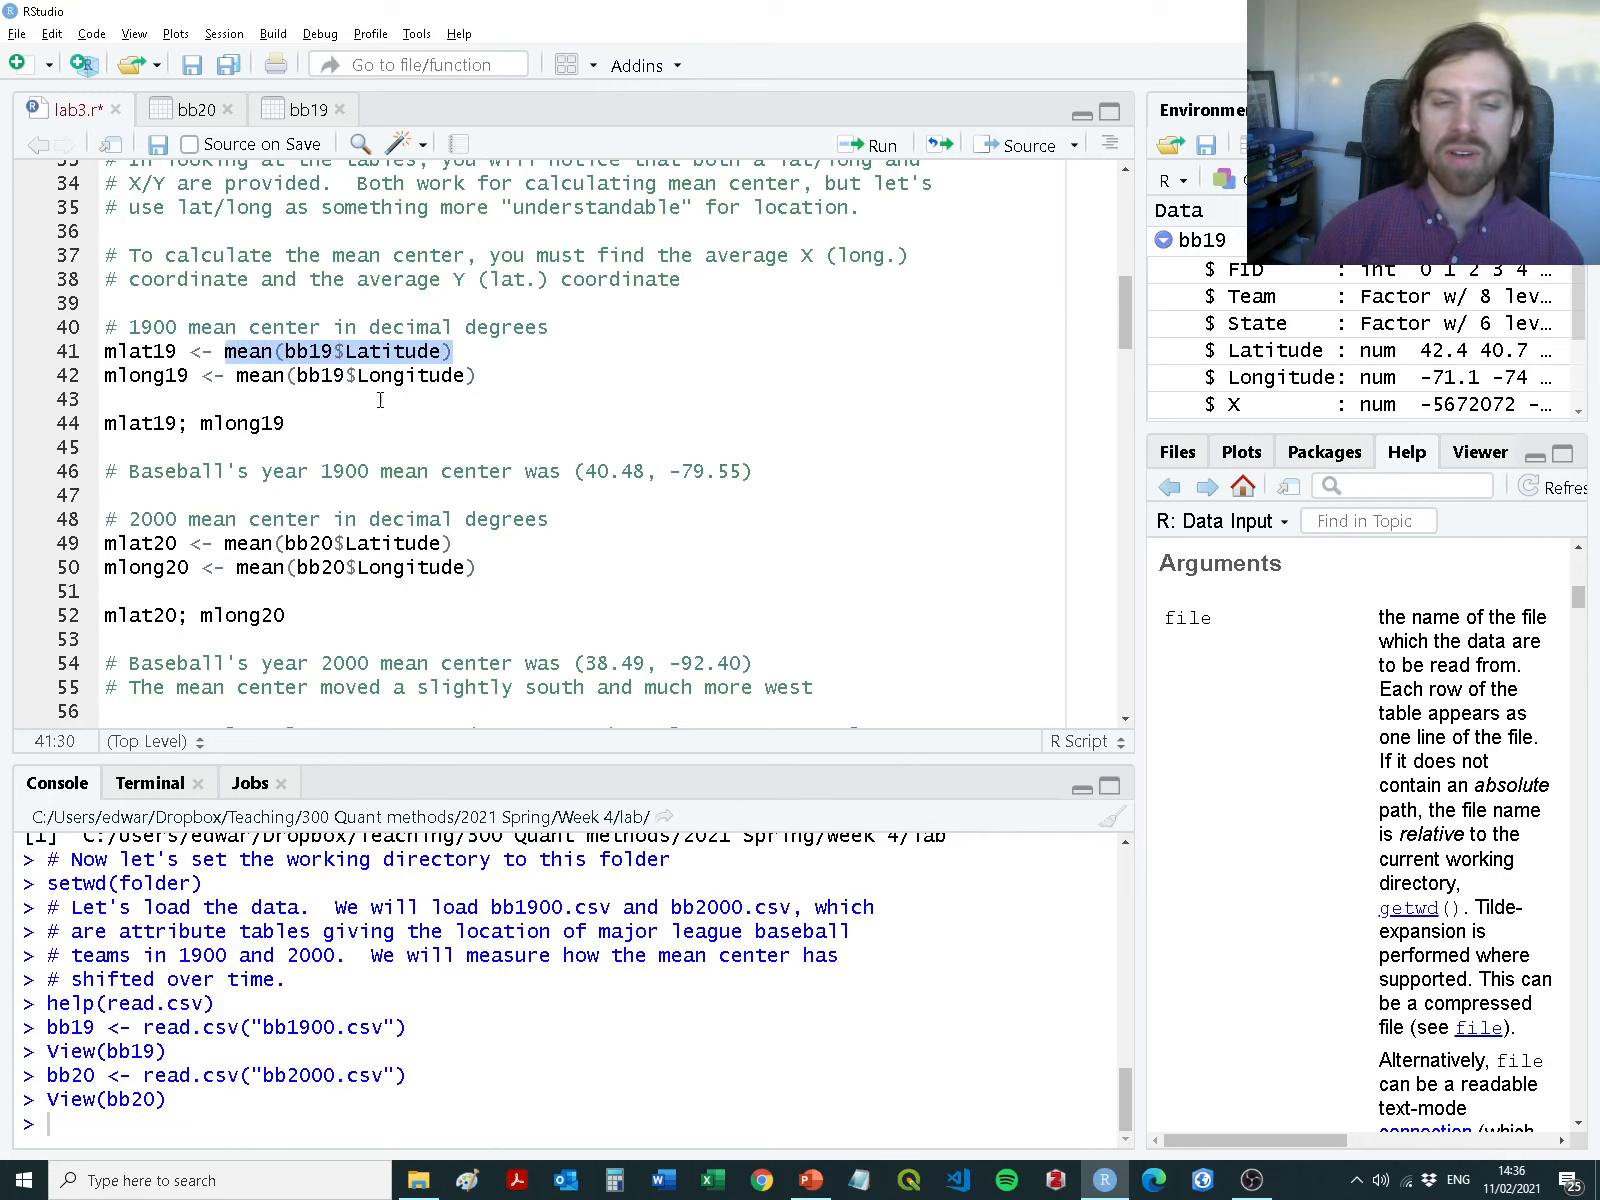
Add help(mean) on the empty line 43 below the 1900 mean calculations and run it
{"action": "left_click", "coordinate": [350, 402]}
{"action": "type", "text": "help"}
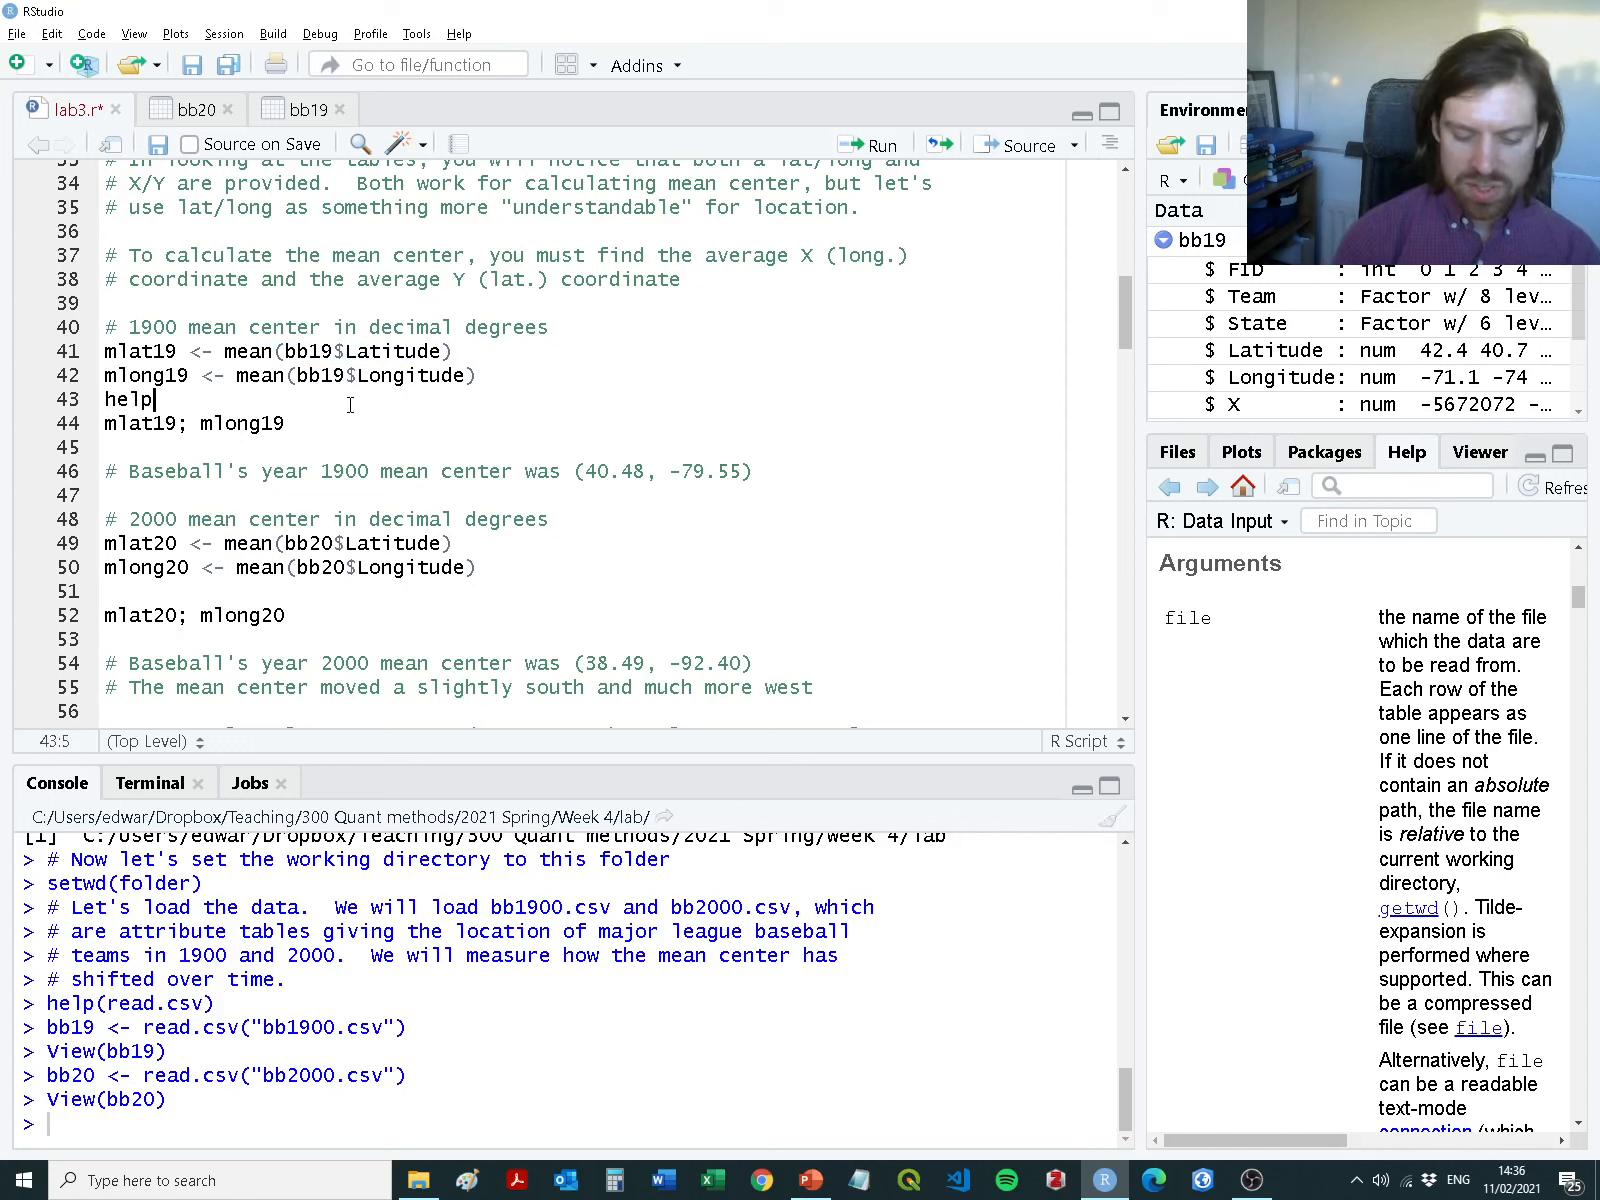
{"action": "type", "text": "(mean"}
{"action": "key", "text": "ctrl+Return"}
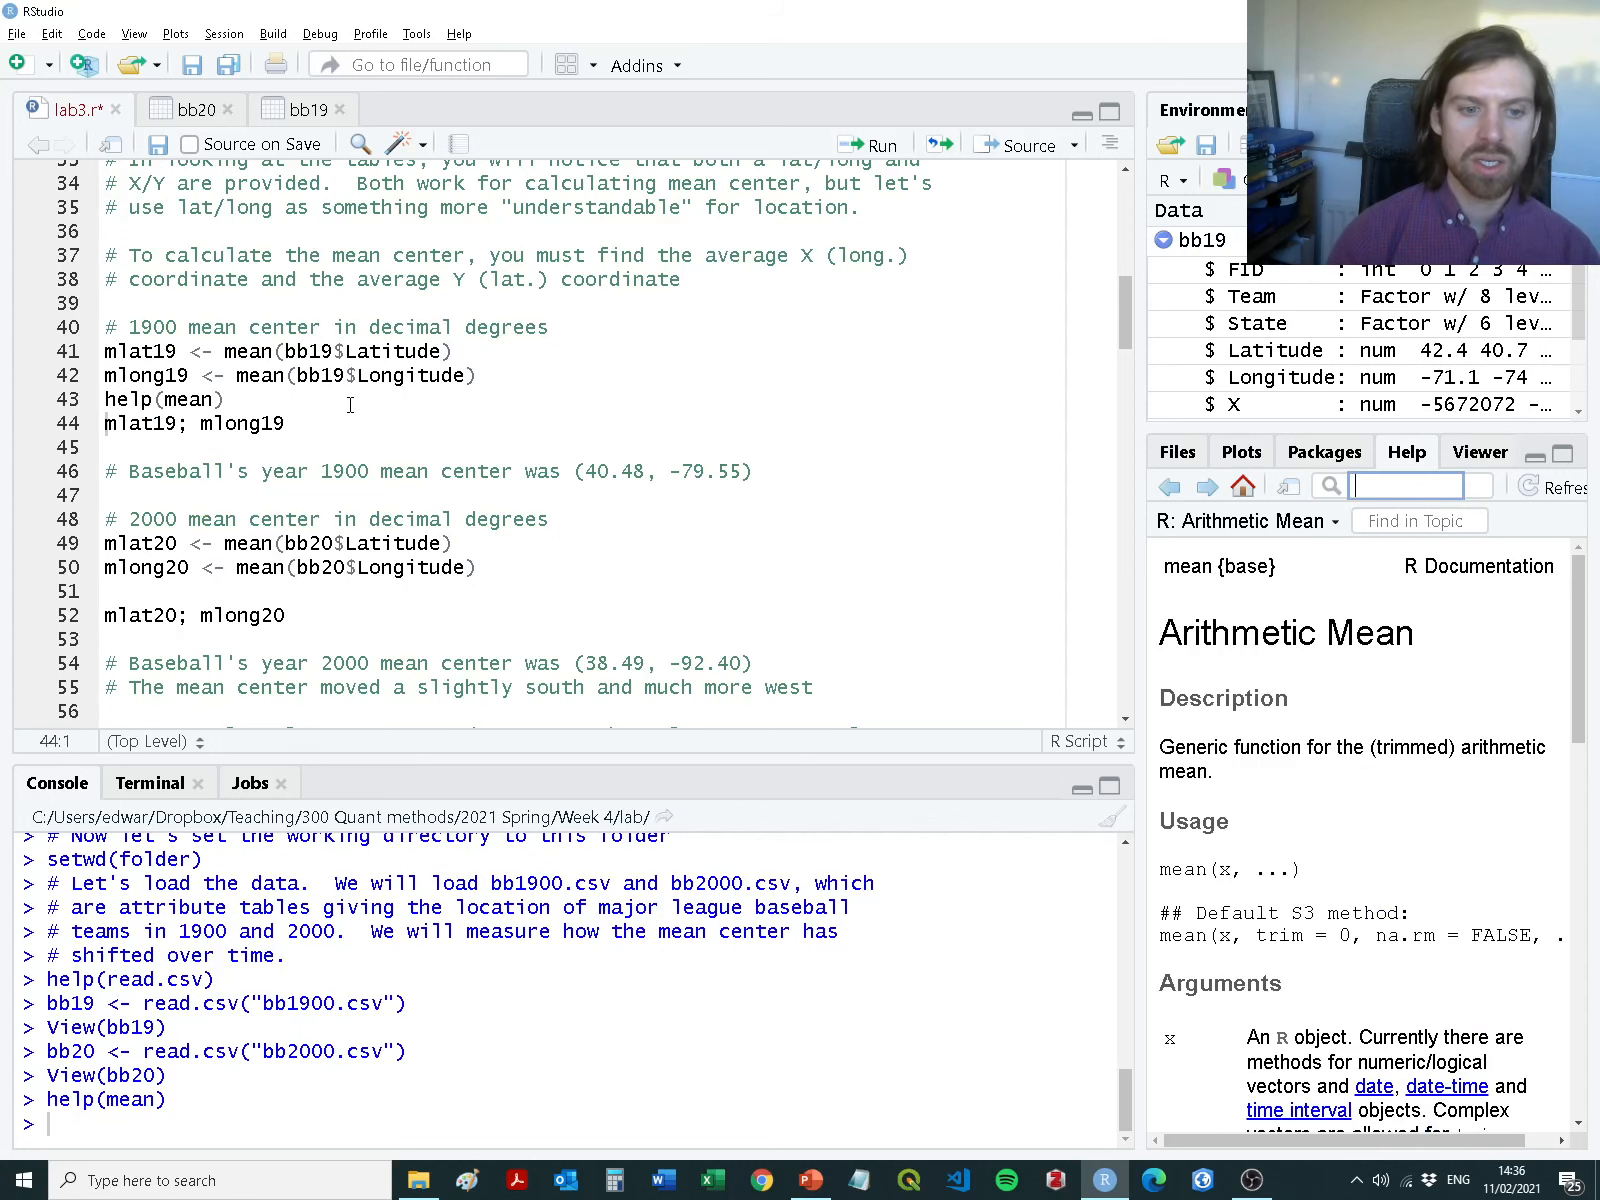
Read the Arithmetic Mean help page, from its title down to the x, trim and na.rm arguments
{"action": "left_click", "coordinate": [1170, 637]}
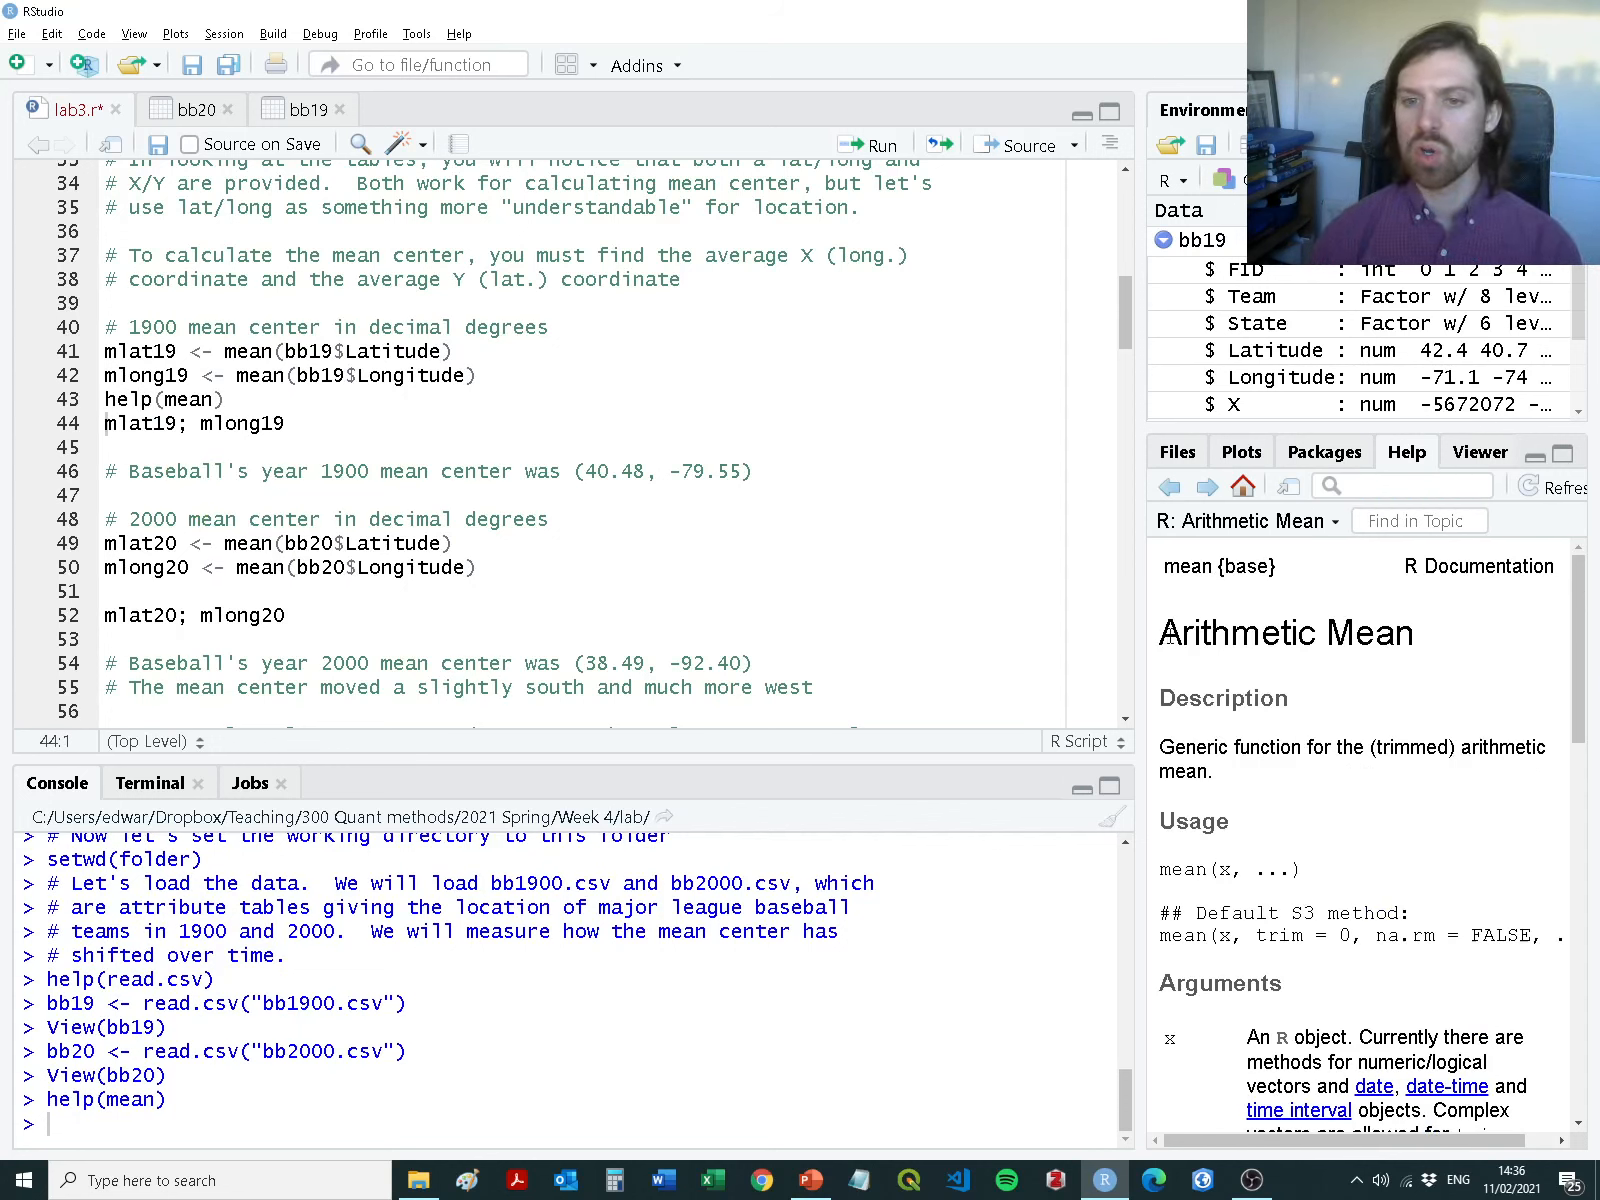
{"action": "left_click_drag", "start_coordinate": [1170, 637], "coordinate": [1465, 645]}
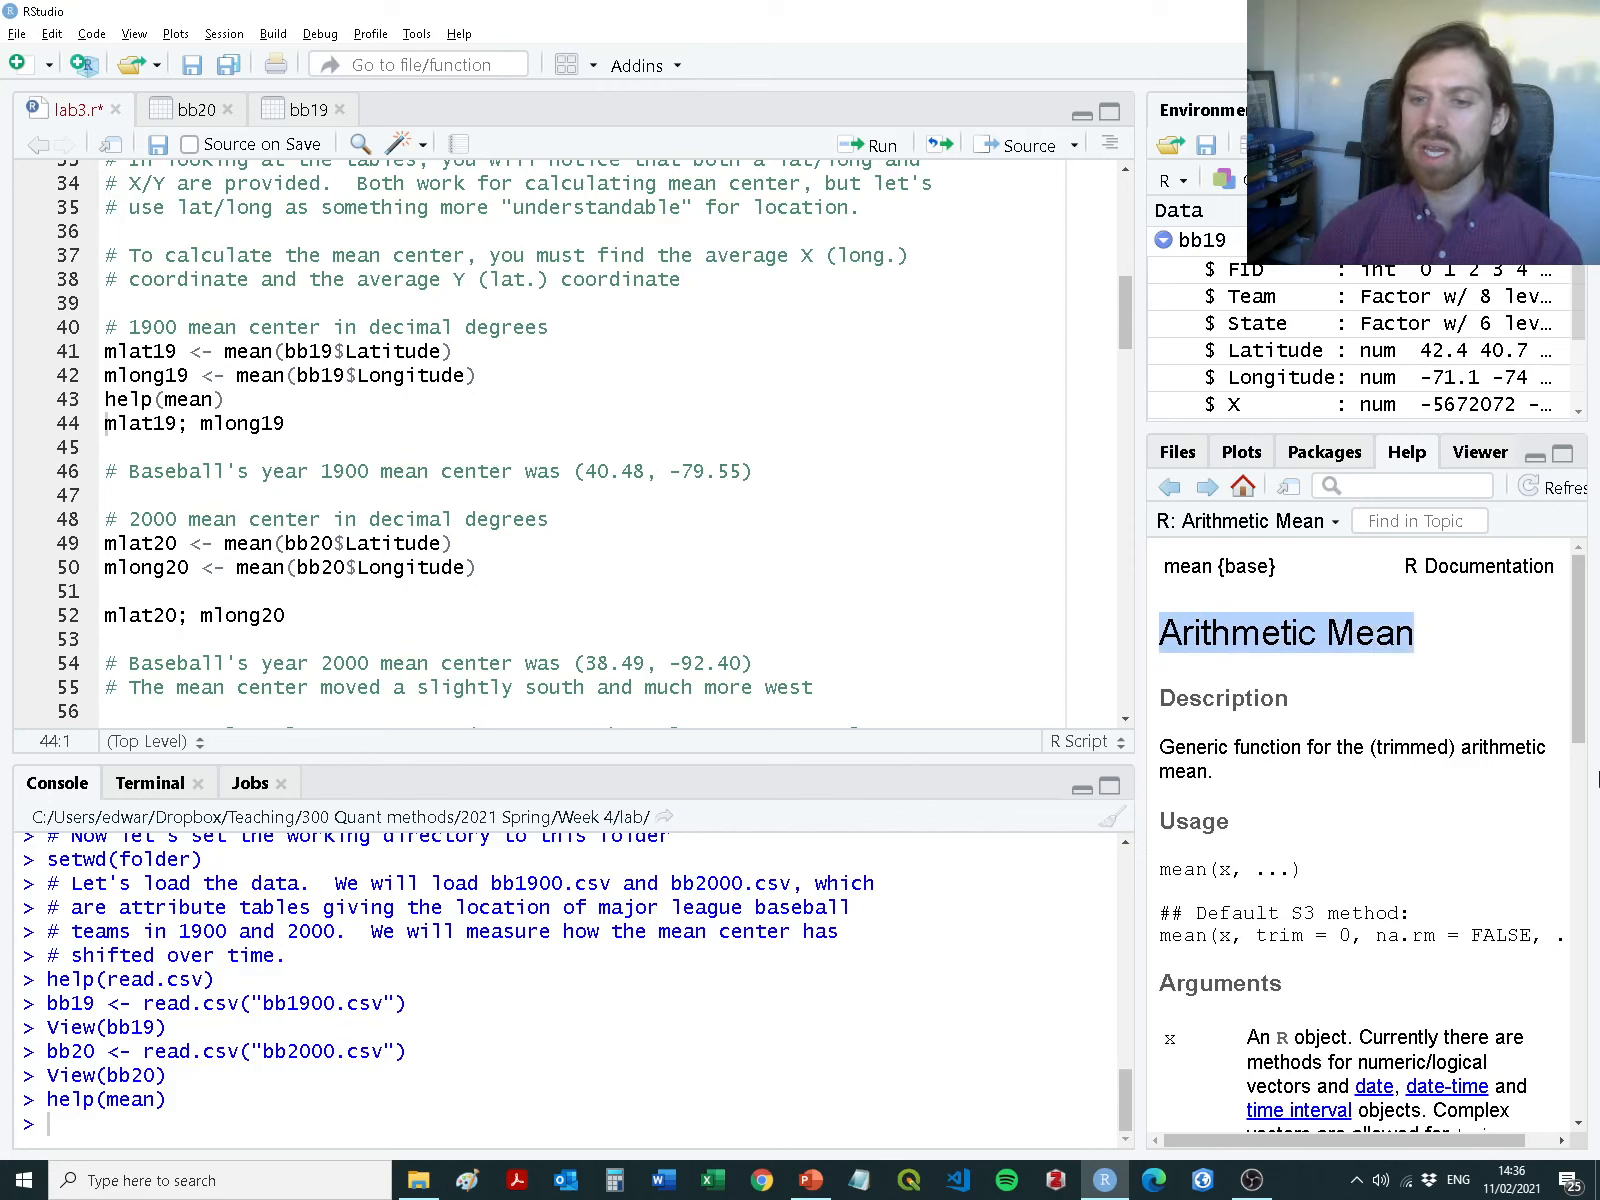
{"action": "left_click_drag", "start_coordinate": [1582, 648], "coordinate": [1583, 763]}
{"action": "scroll", "coordinate": [1583, 763], "scroll_direction": "down", "scroll_amount": 1}
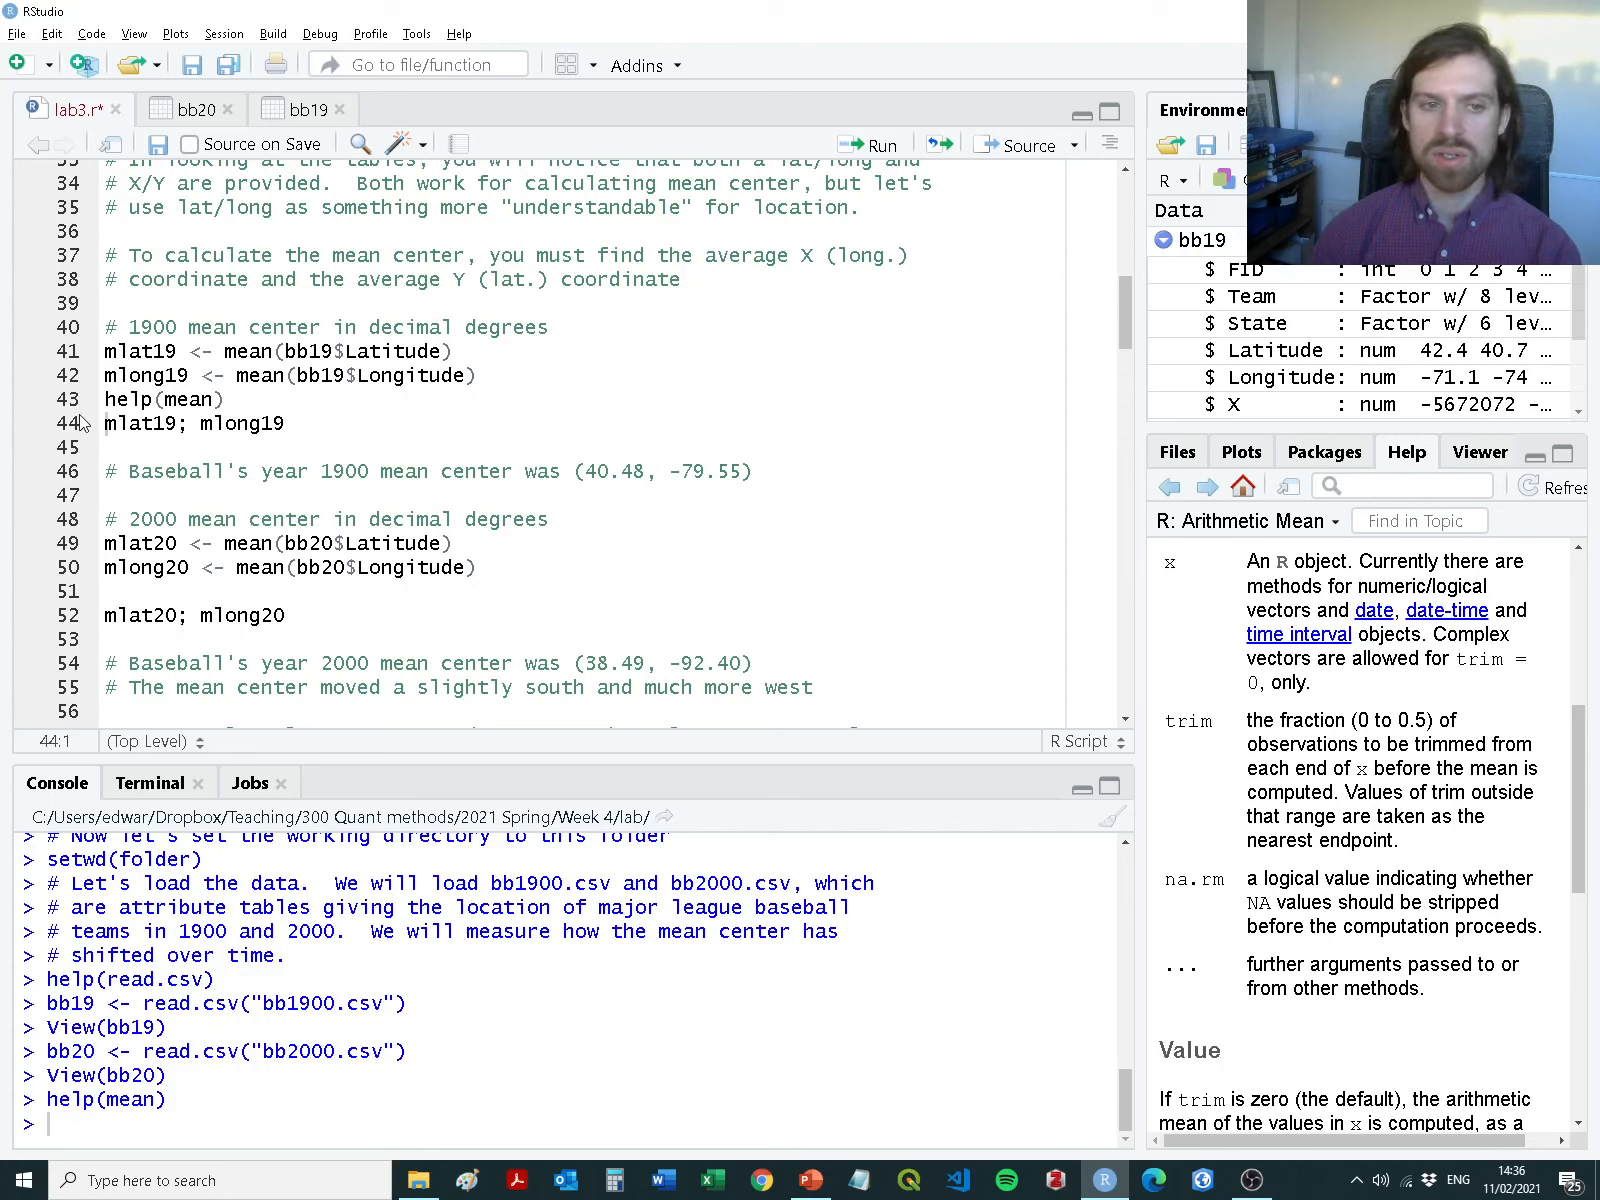
Delete help(mean) from line 43 and run lines 40-44 to calculate and print mlat19 and mlong19
{"action": "left_click_drag", "start_coordinate": [246, 402], "coordinate": [54, 404]}
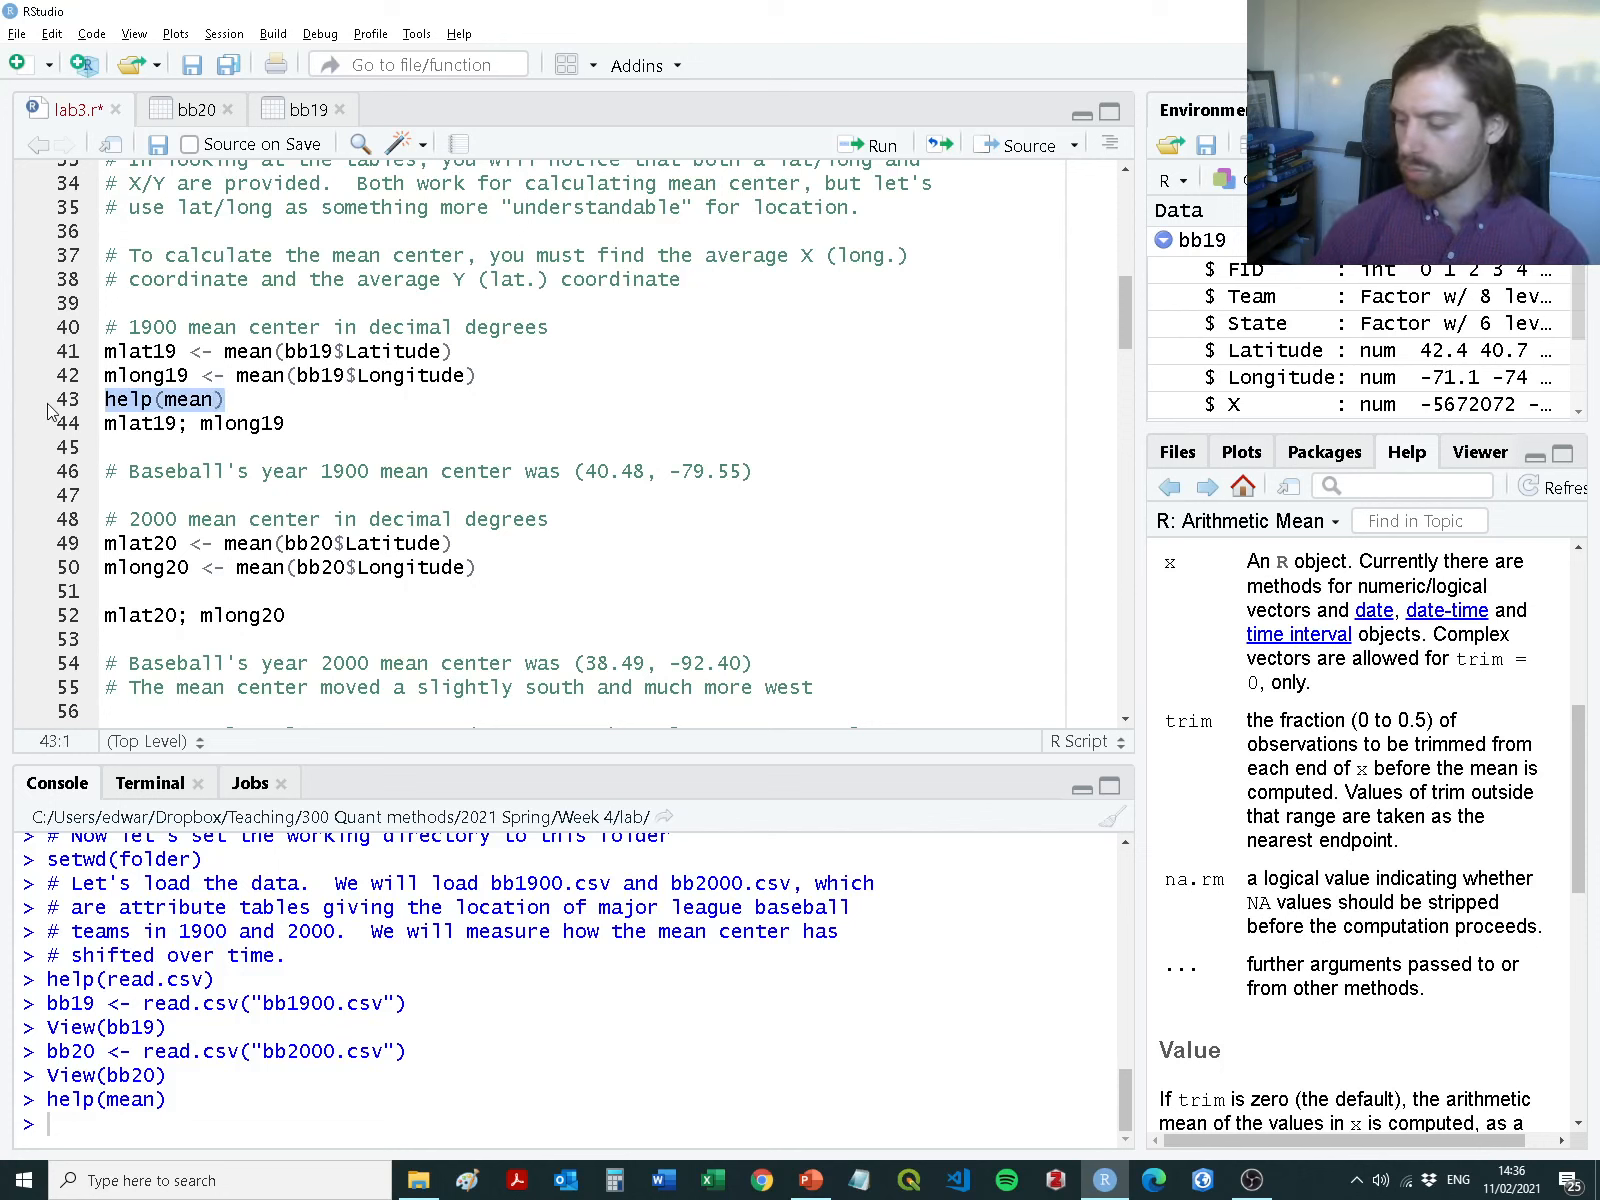
{"action": "key", "text": "BackSpace"}
{"action": "left_click_drag", "start_coordinate": [343, 421], "coordinate": [105, 327]}
{"action": "key", "text": "ctrl+Return"}
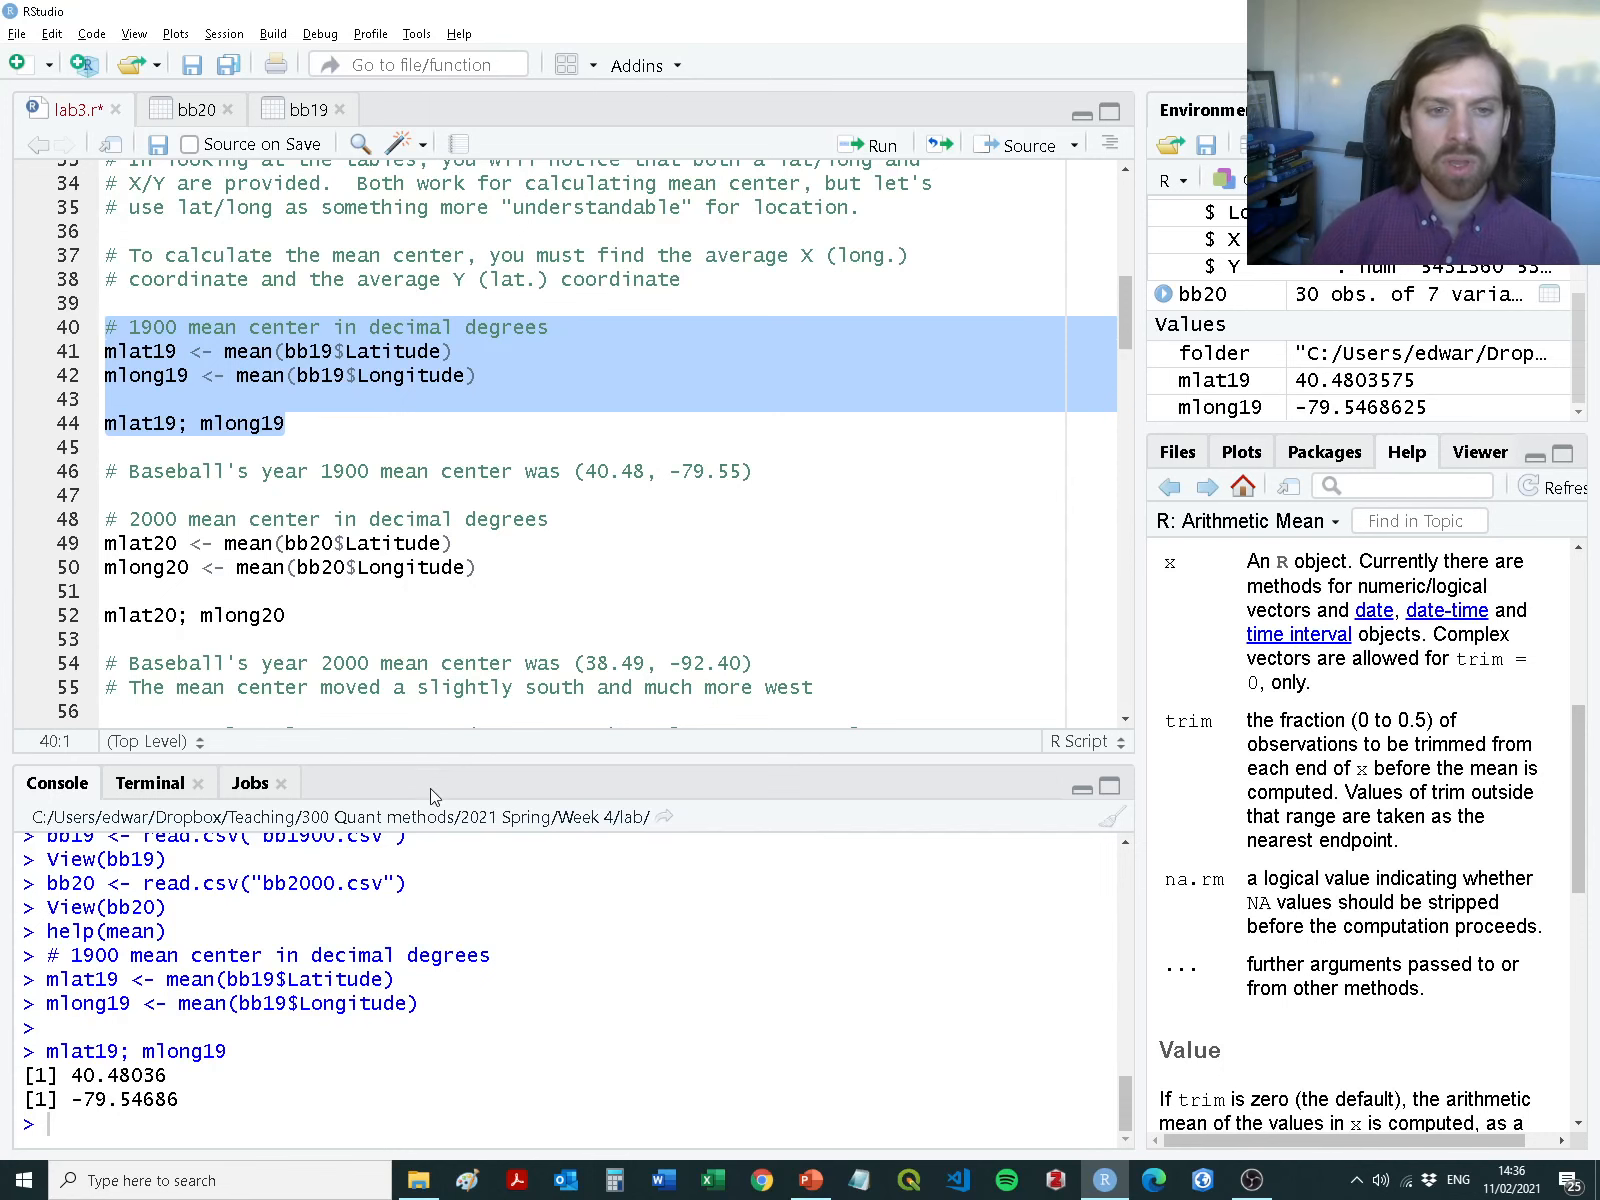
Run lines 48-50 to calculate the 2000 mean center coordinates mlat20 and mlong20
{"action": "scroll", "coordinate": [375, 559], "scroll_direction": "down", "scroll_amount": 3}
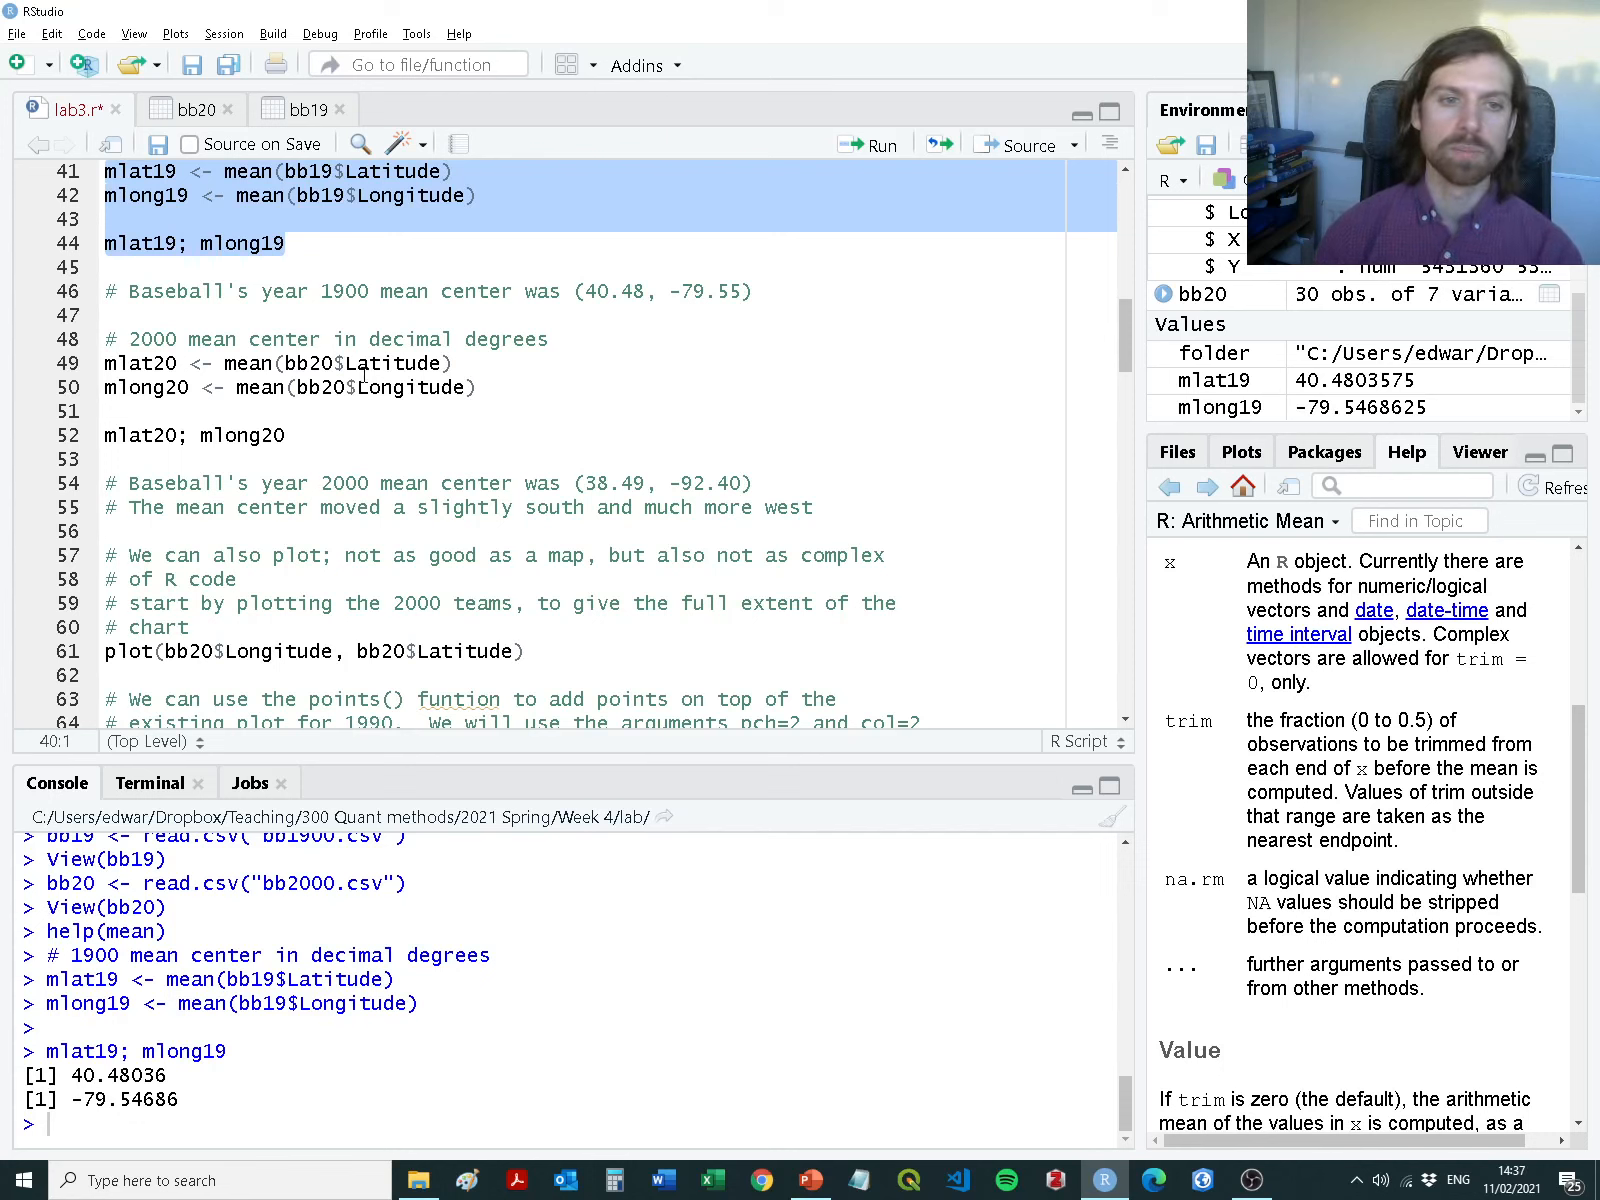
{"action": "left_click_drag", "start_coordinate": [530, 392], "coordinate": [40, 350]}
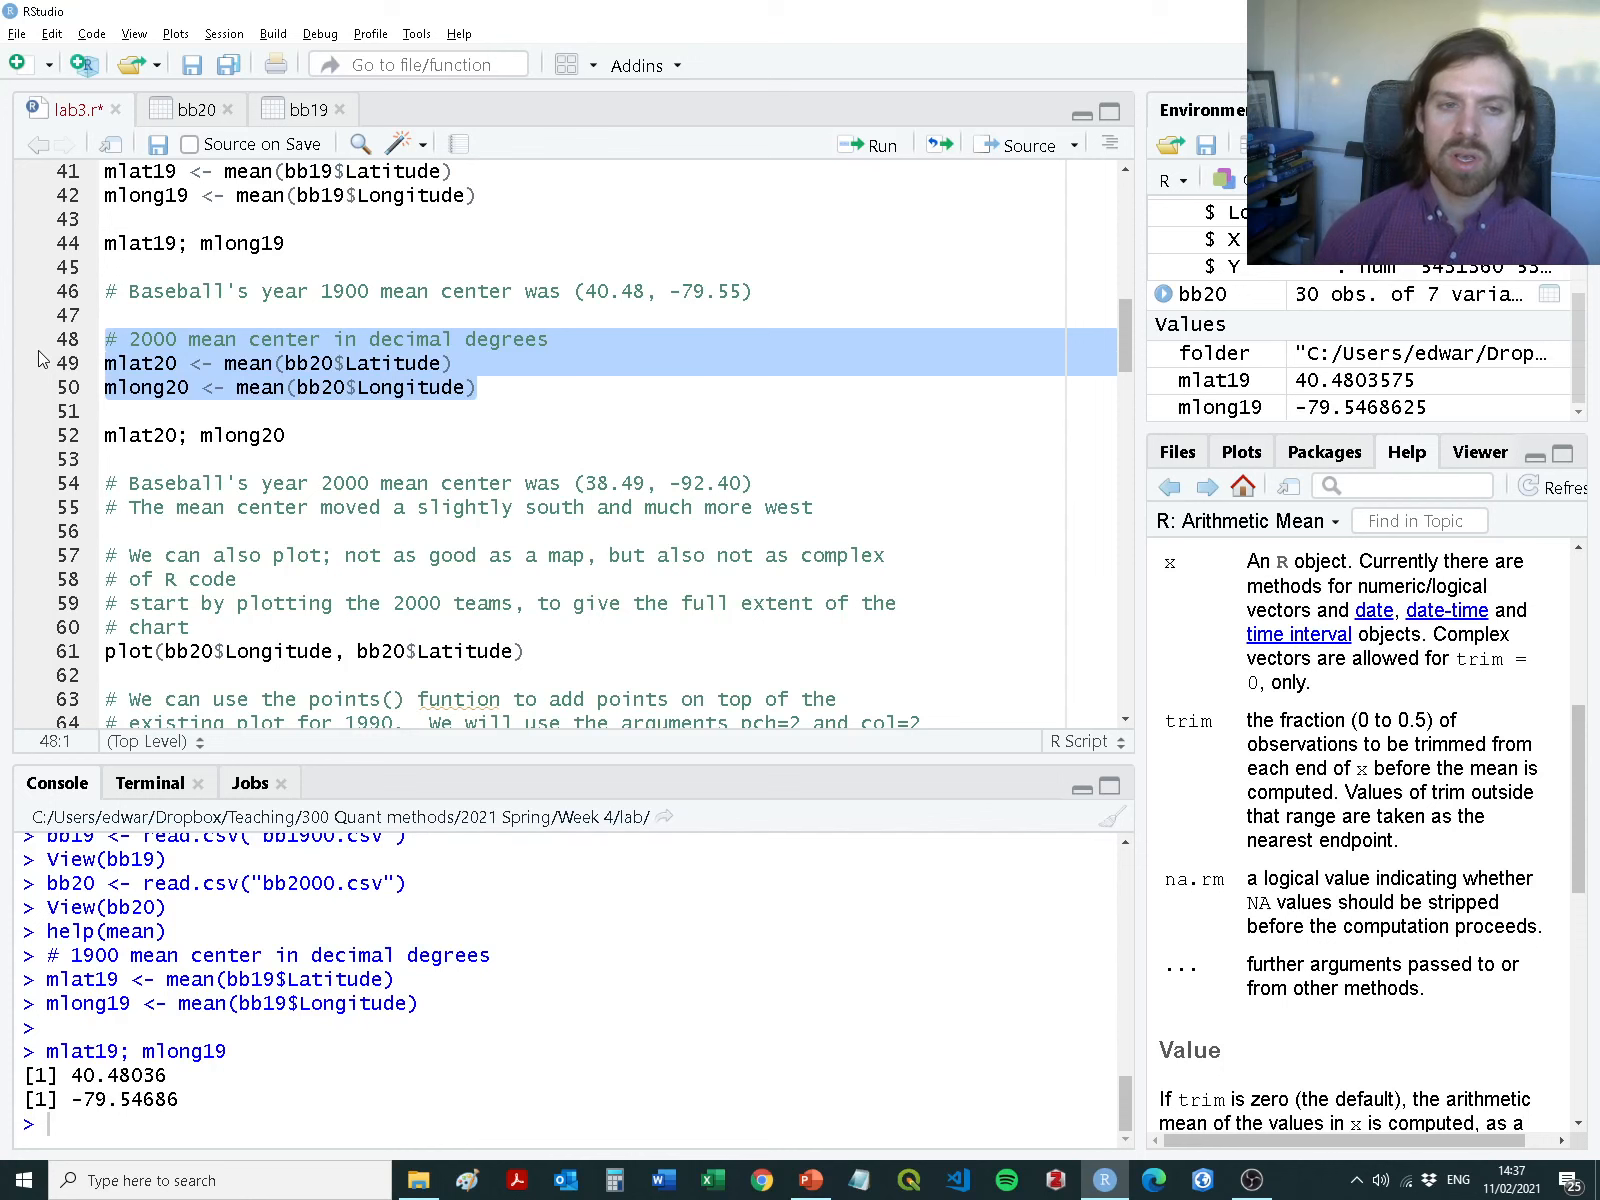
{"action": "key", "text": "ctrl+Return"}
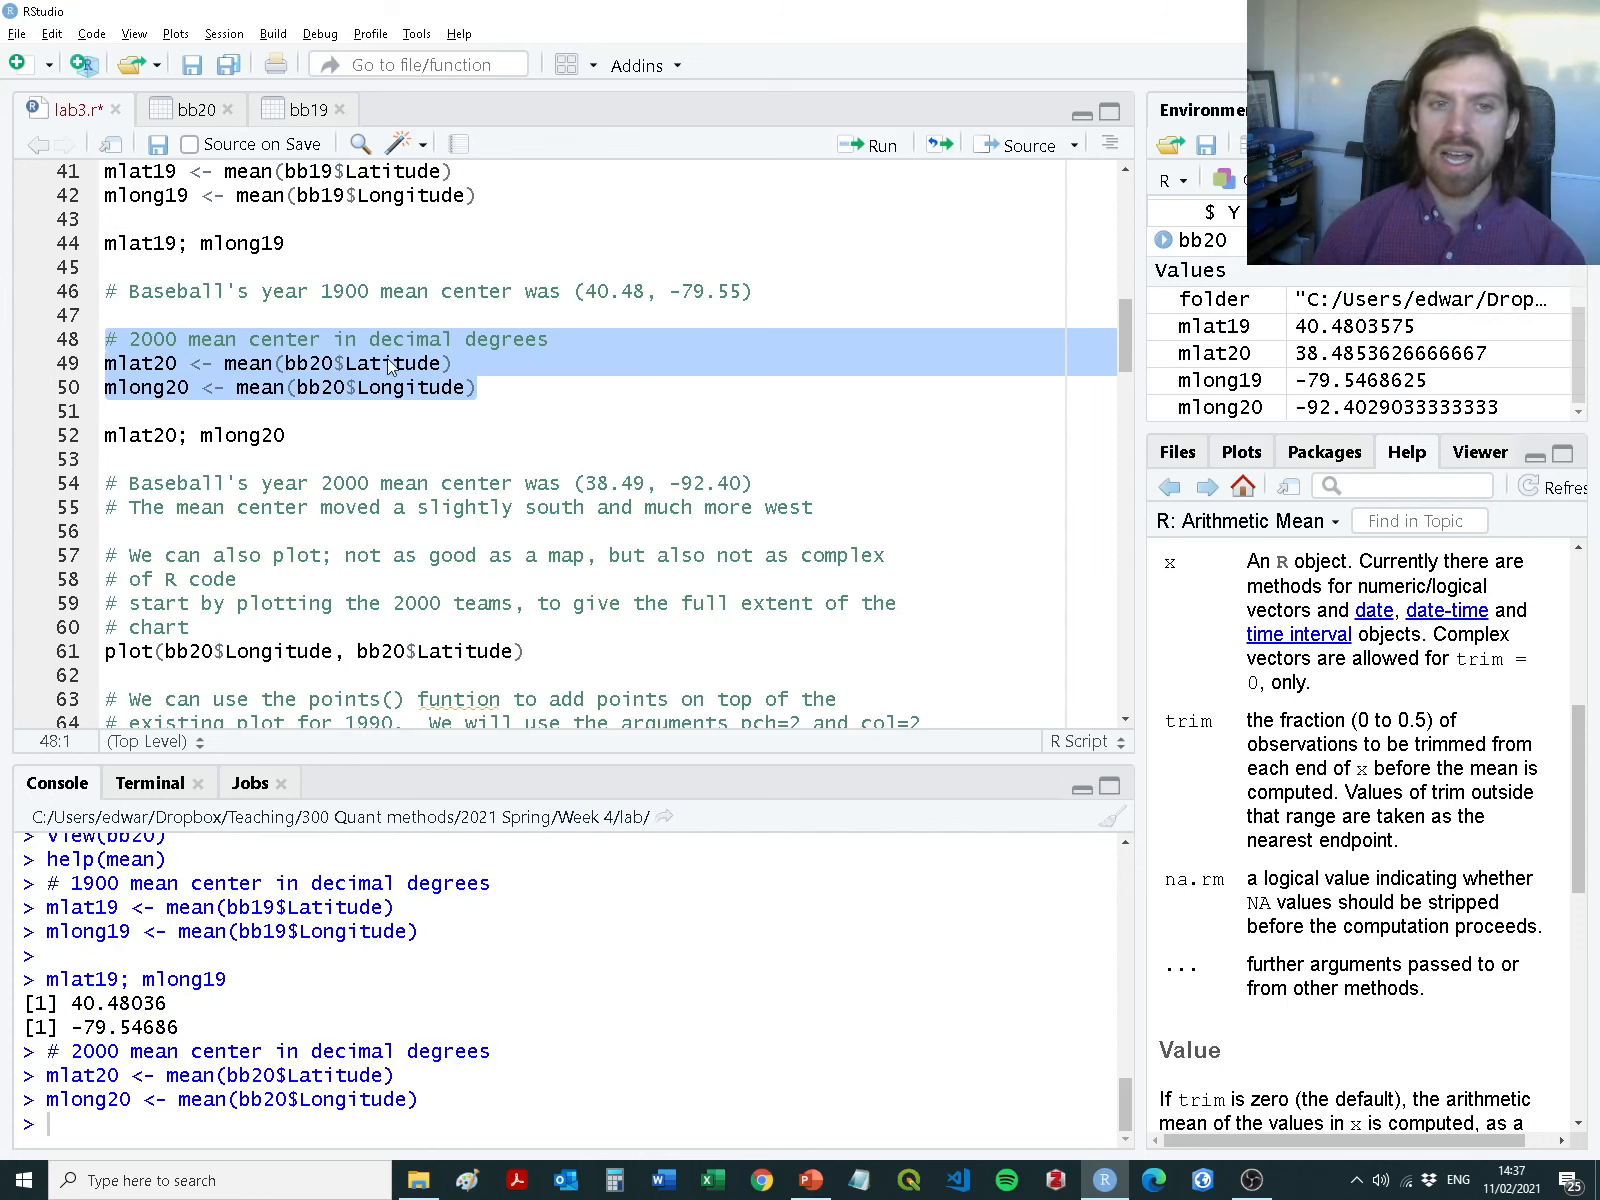
Run line 52 to print mlat20 and mlong20 in the console and highlight the two printed values
{"action": "left_click_drag", "start_coordinate": [290, 436], "coordinate": [105, 436]}
{"action": "key", "text": "ctrl+Return"}
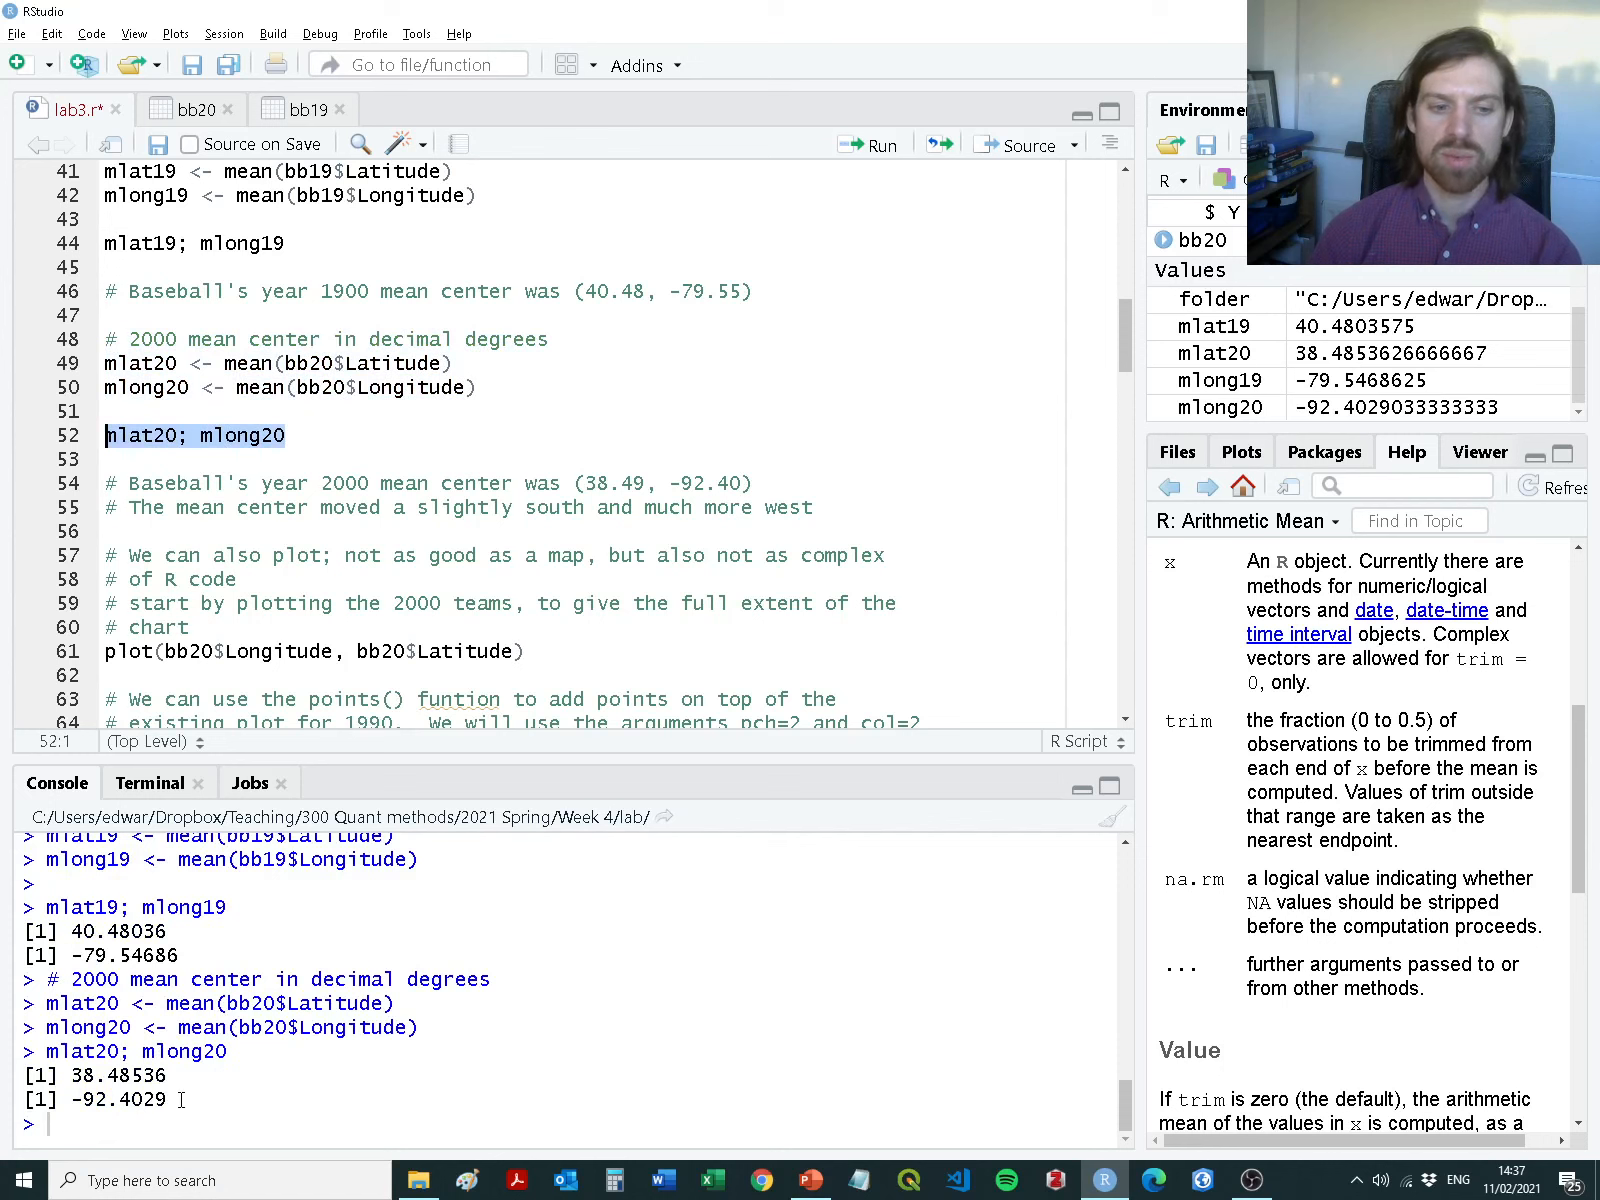
{"action": "left_click_drag", "start_coordinate": [181, 1101], "coordinate": [22, 1077]}
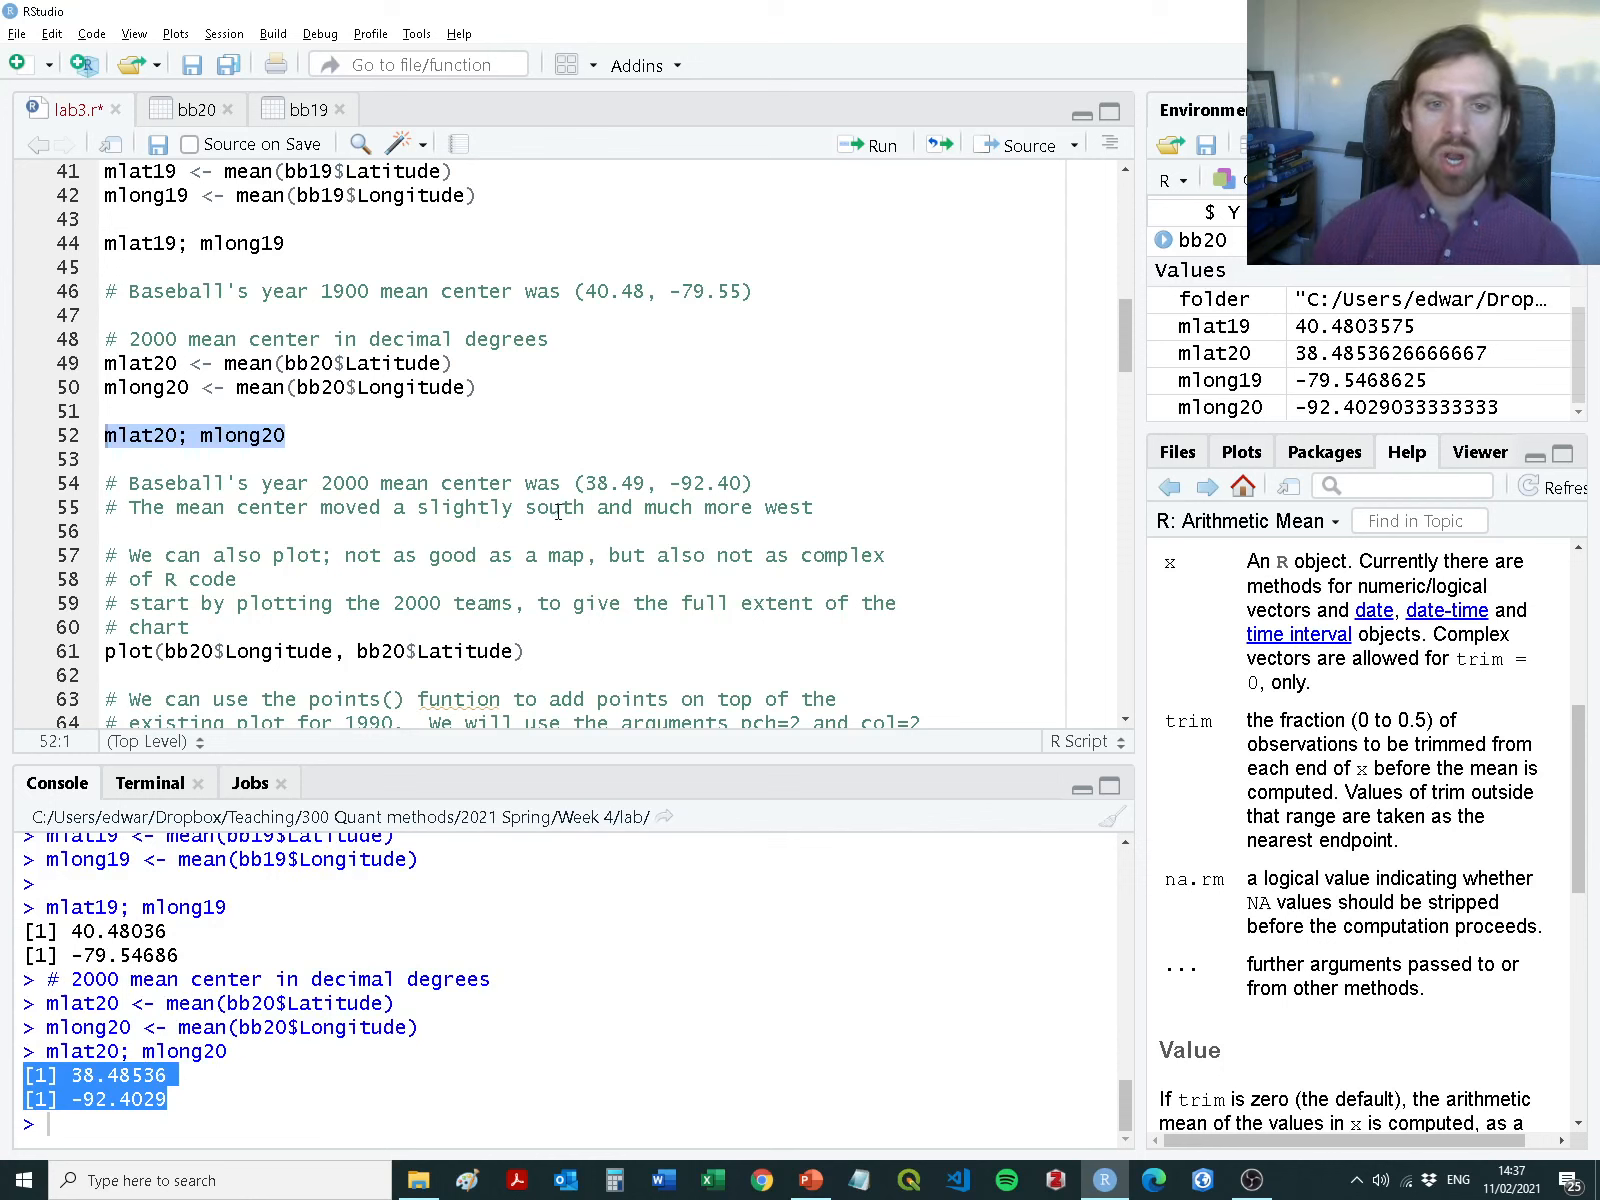
Examine the latitude and longitude recorded for the year 2000 mean center in the comment on line 54
{"action": "left_click_drag", "start_coordinate": [587, 484], "coordinate": [645, 483]}
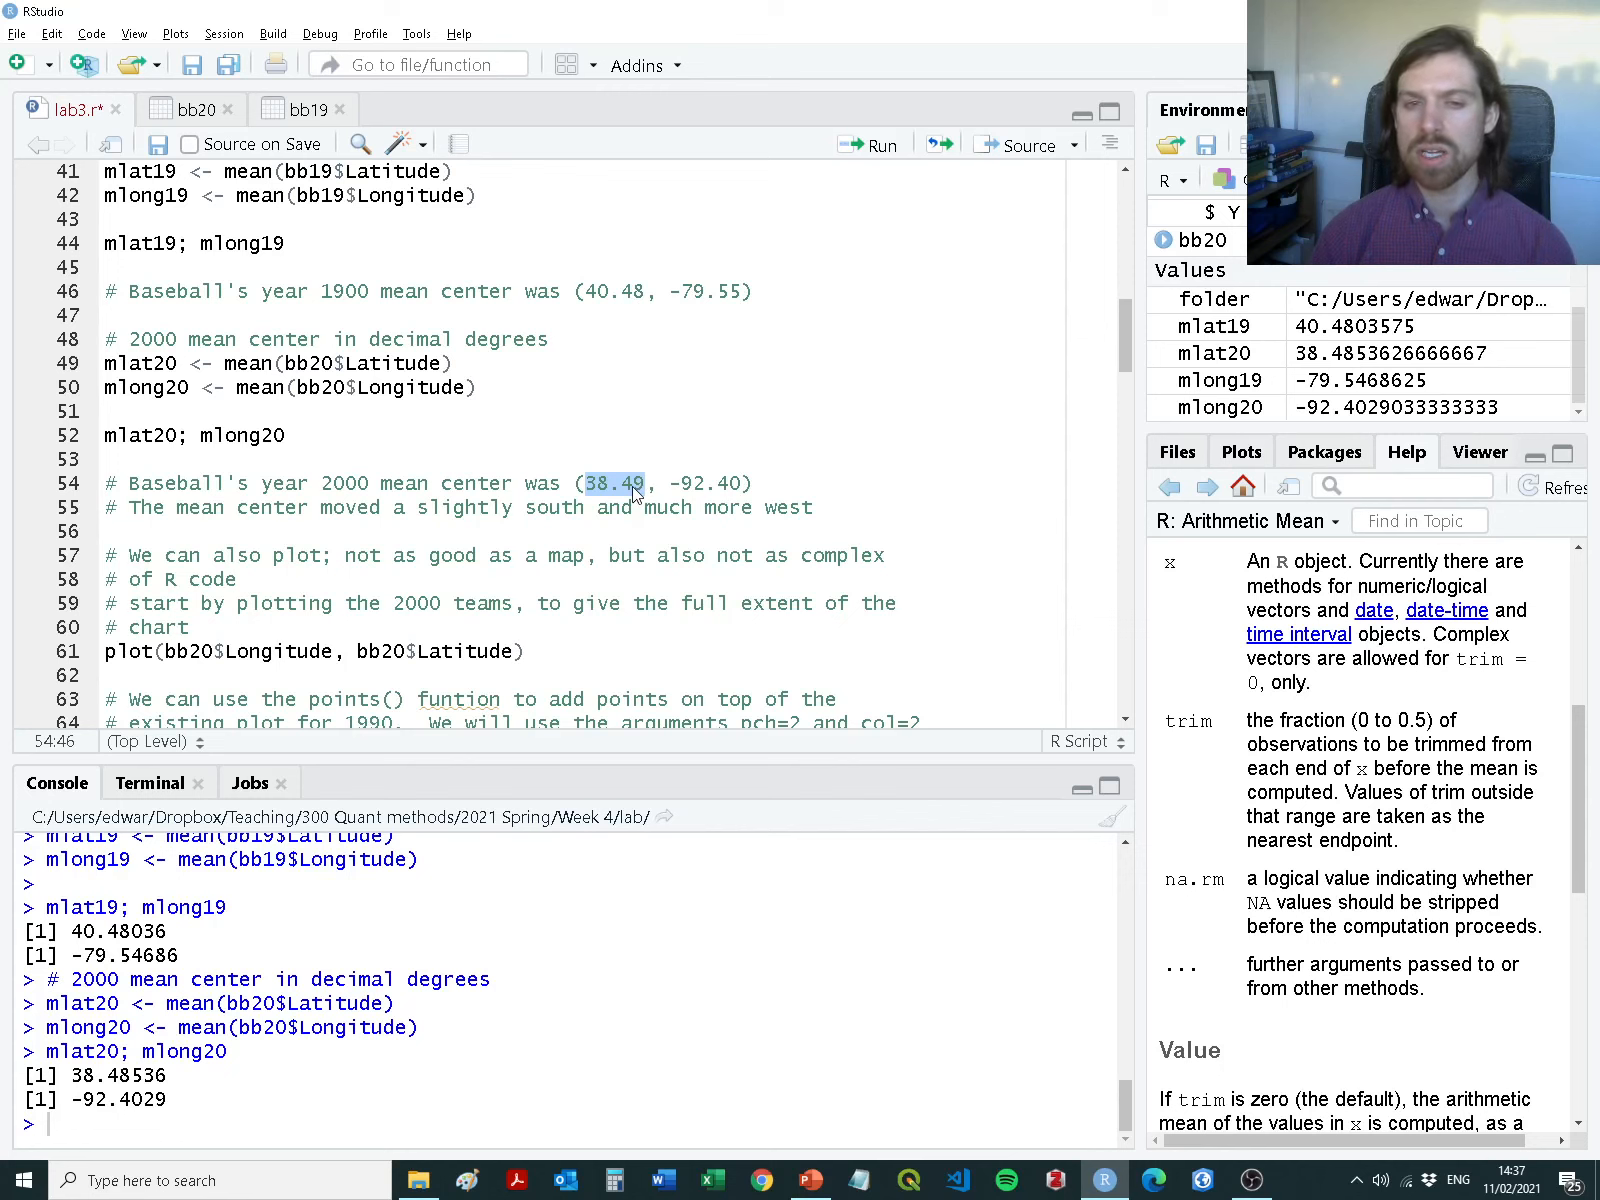
{"action": "left_click_drag", "start_coordinate": [670, 483], "coordinate": [745, 486]}
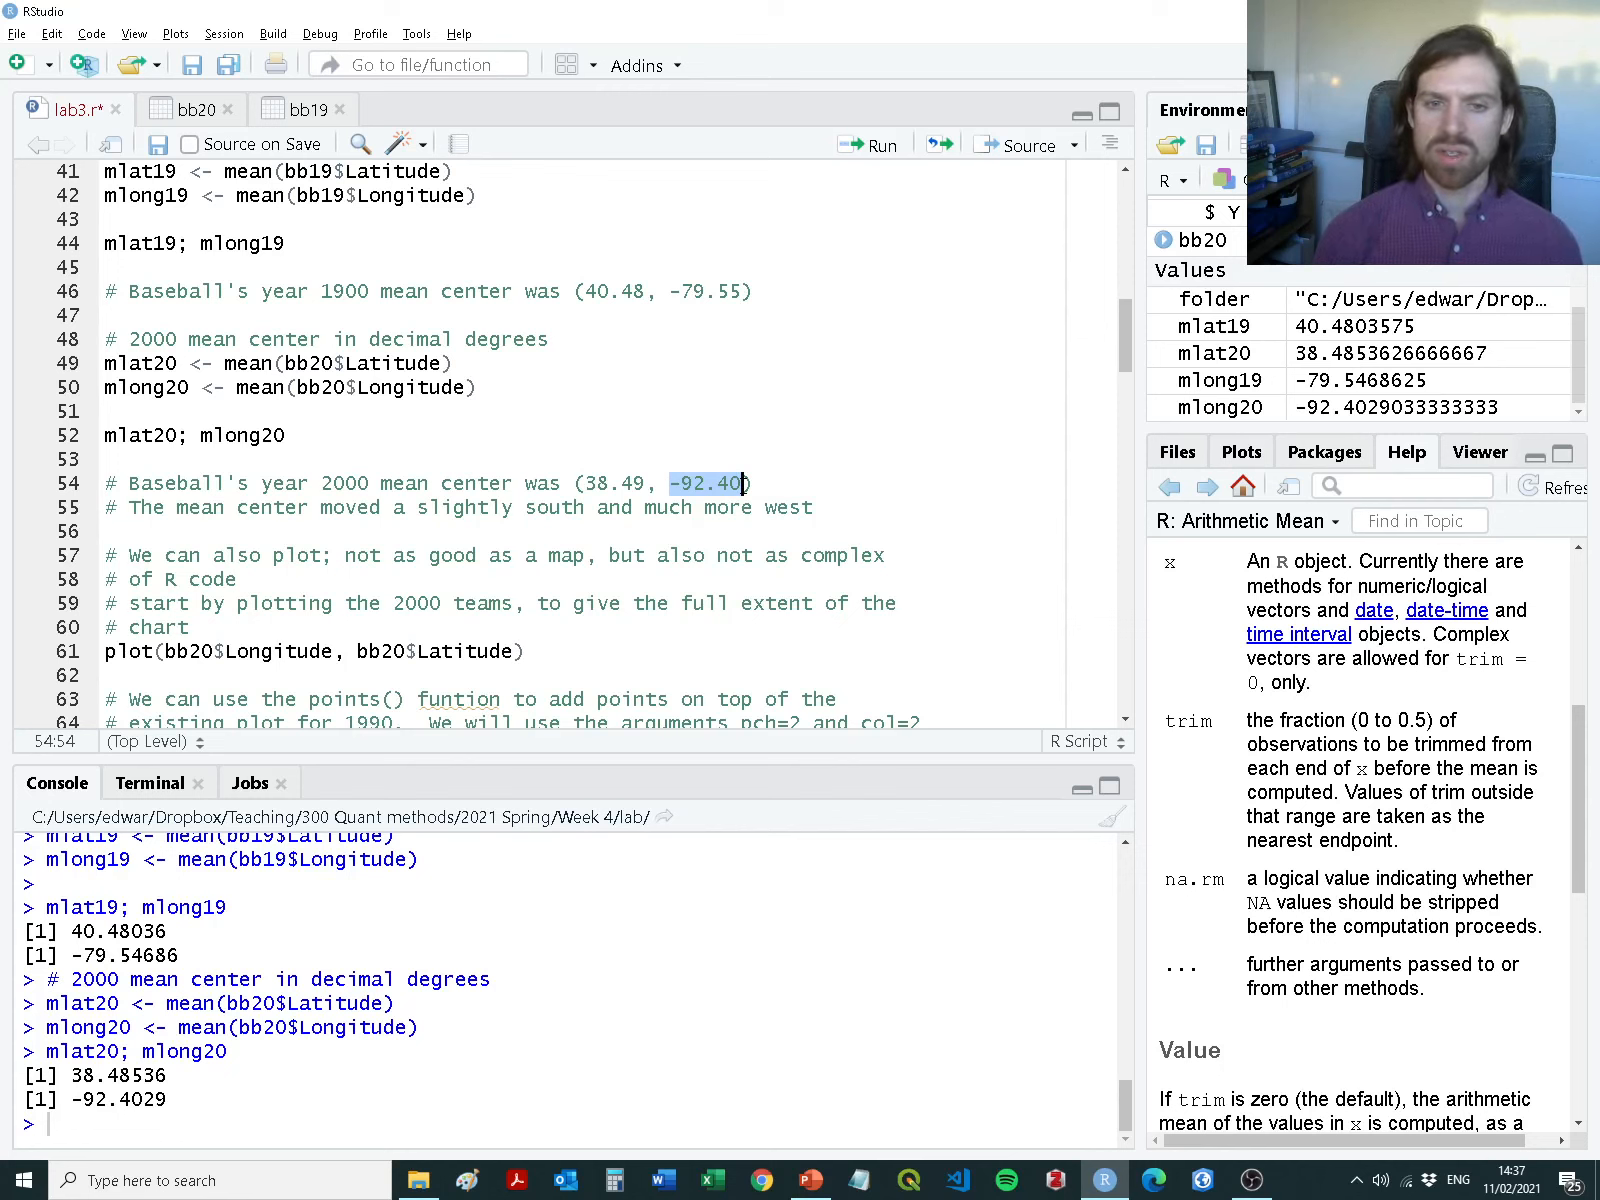
{"action": "left_click", "coordinate": [745, 483]}
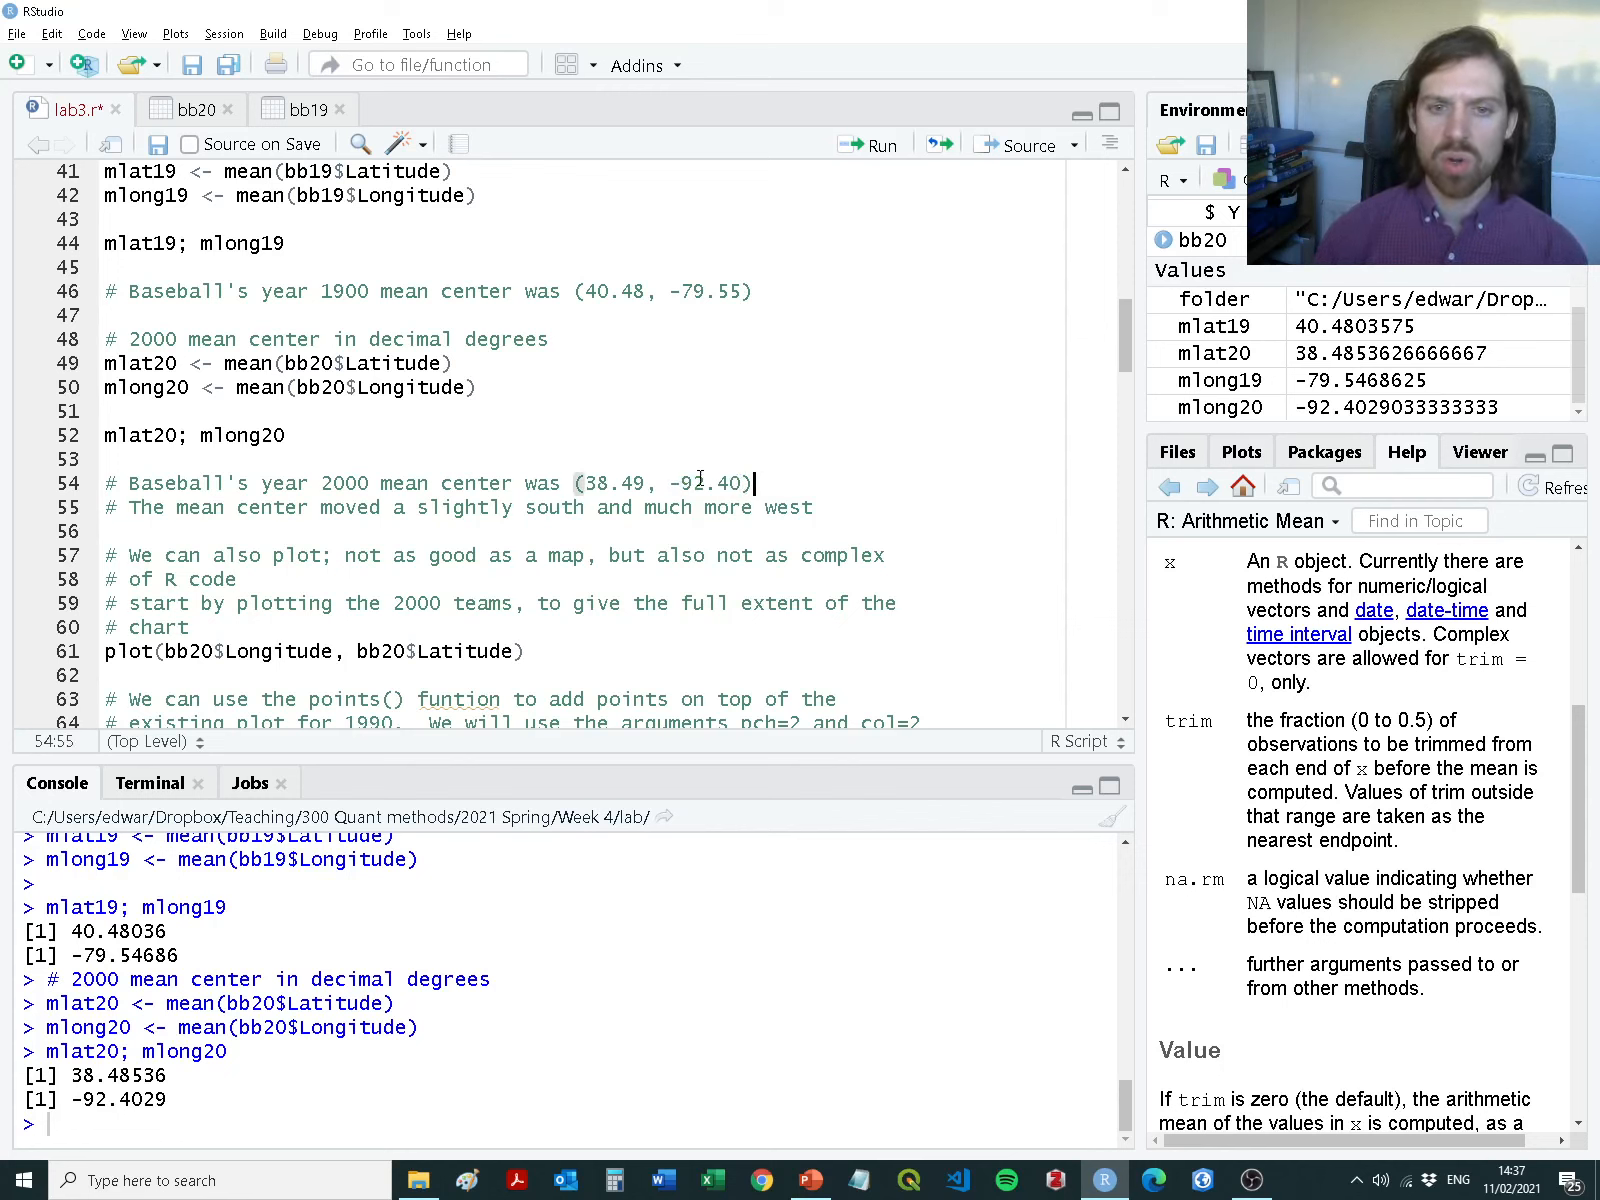
{"action": "left_click_drag", "start_coordinate": [669, 483], "coordinate": [745, 483]}
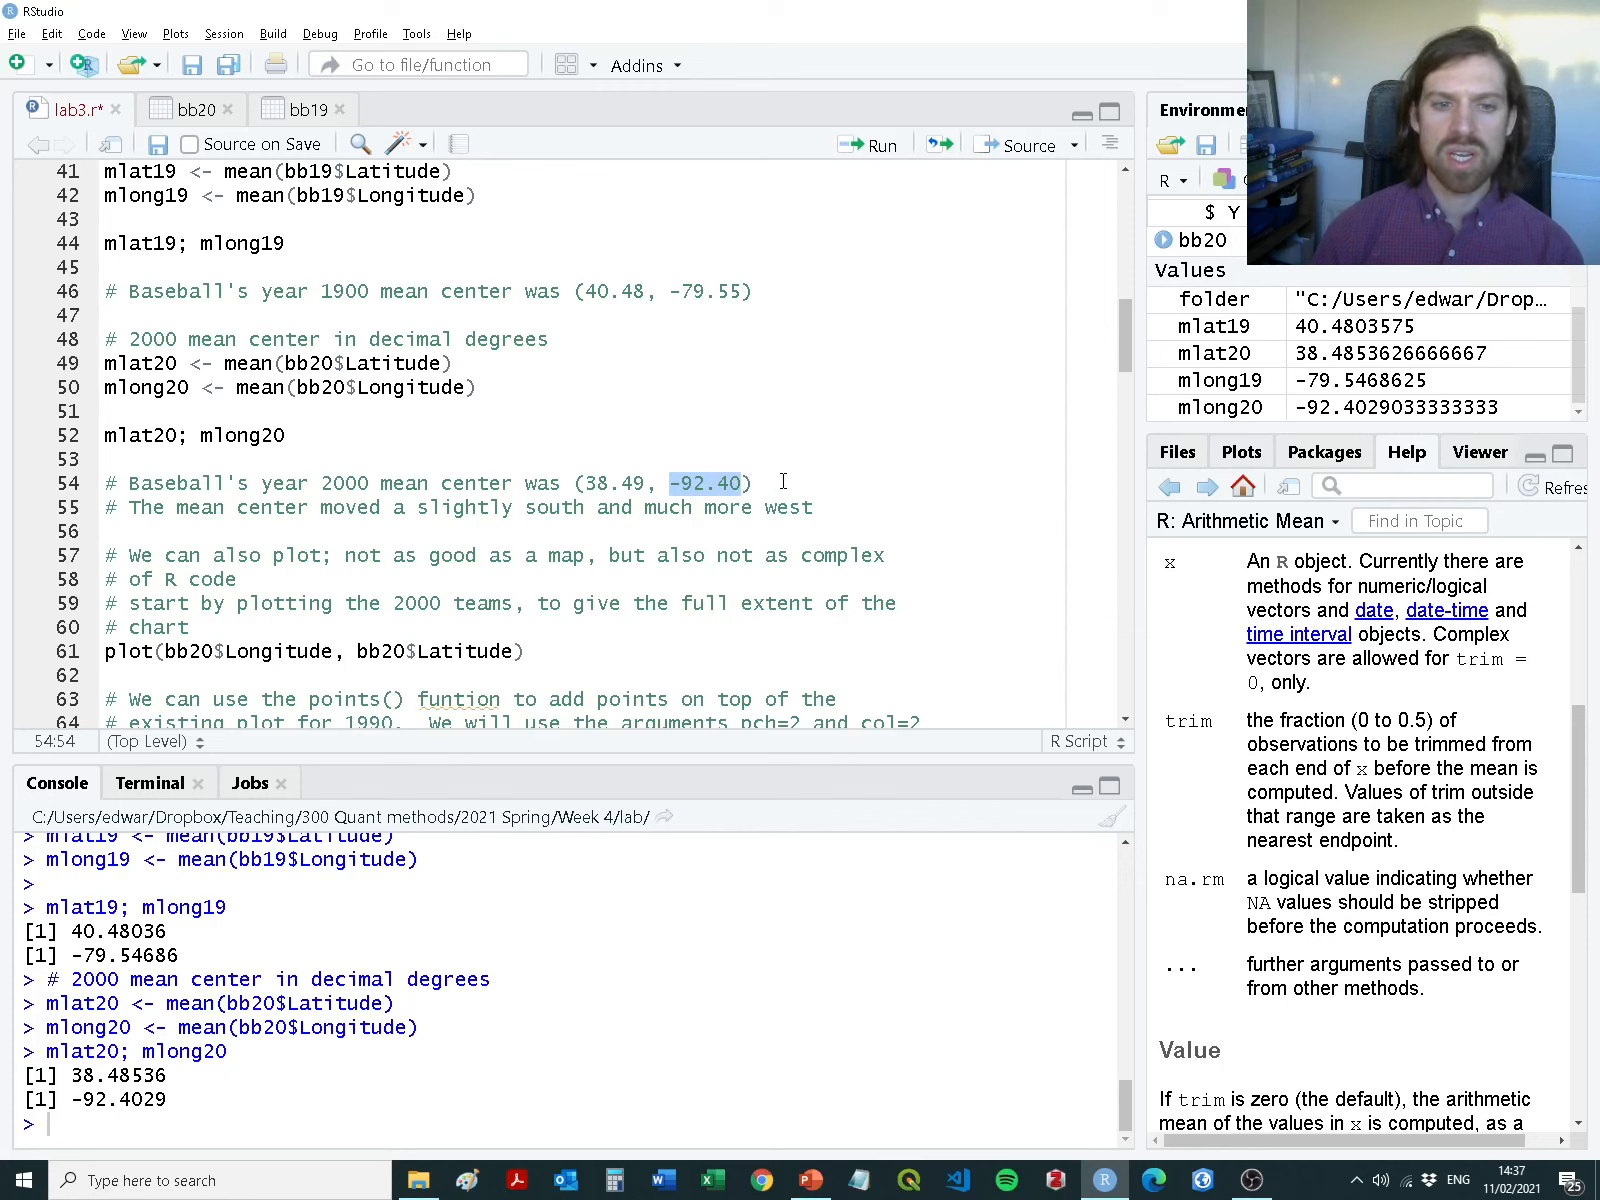
{"action": "left_click", "coordinate": [752, 483]}
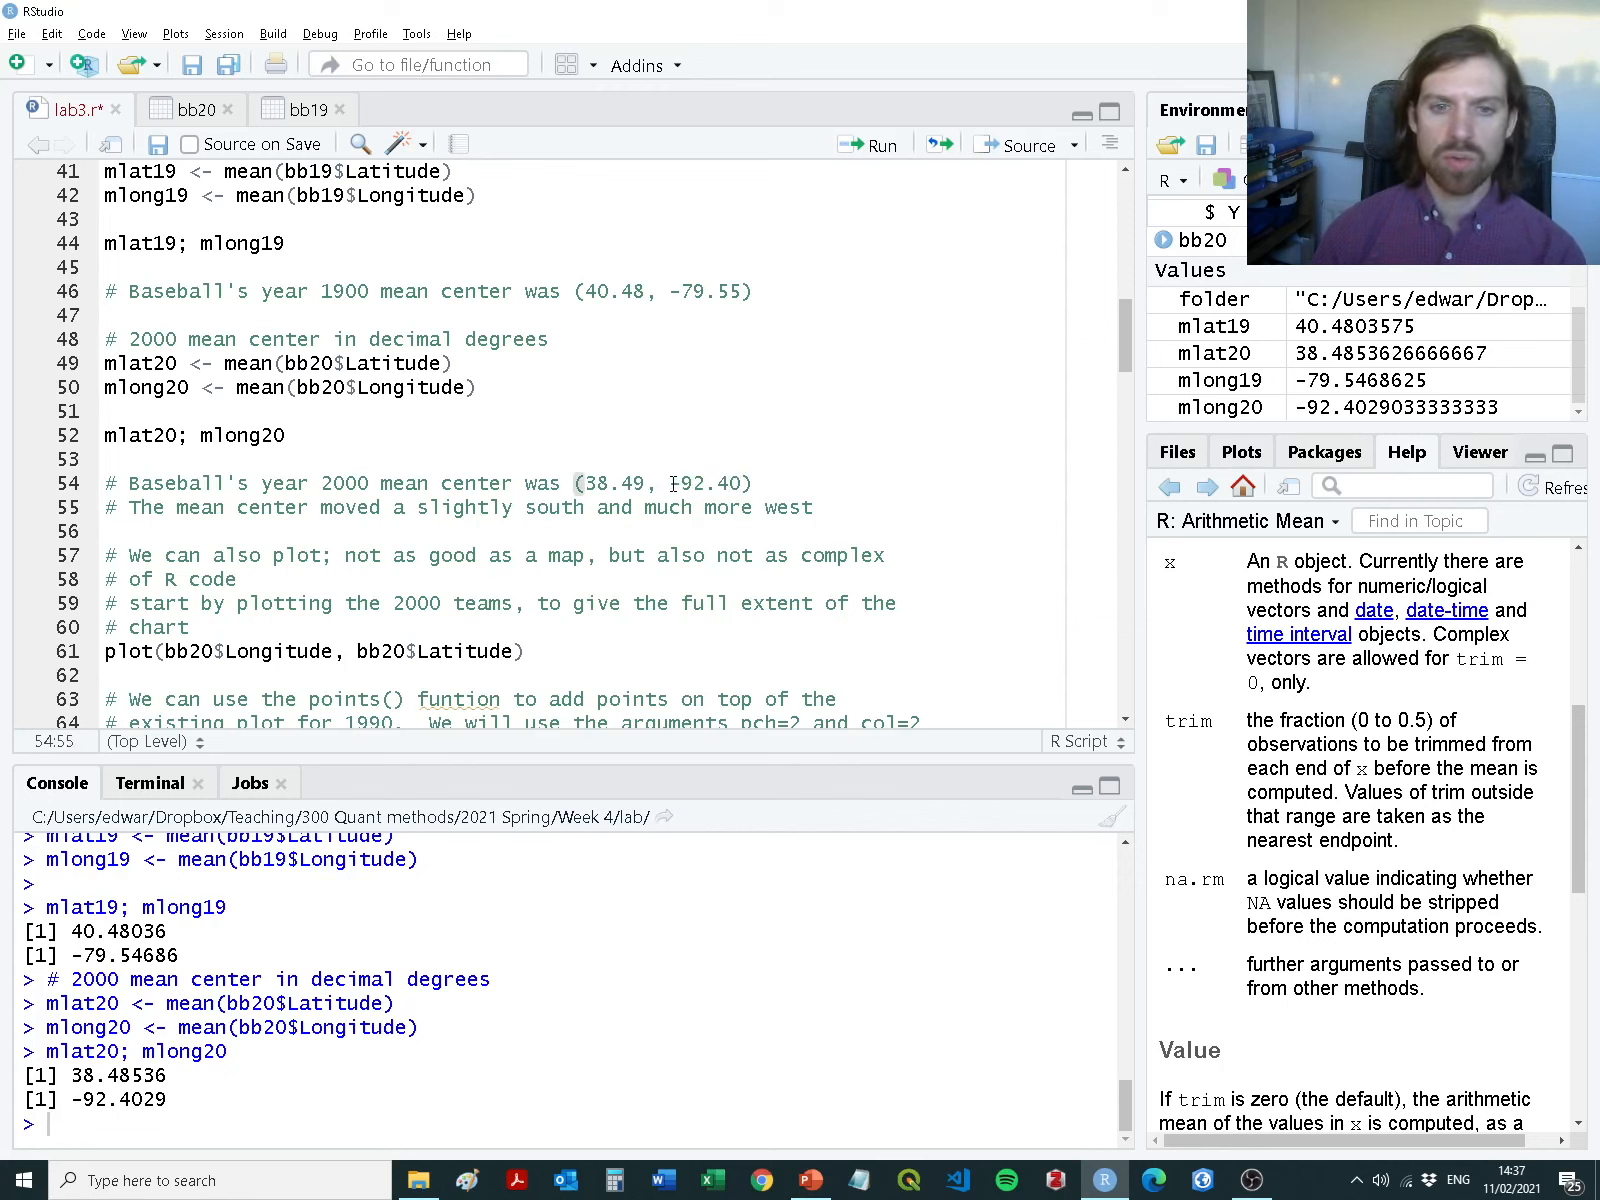
{"action": "left_click_drag", "start_coordinate": [669, 483], "coordinate": [745, 484]}
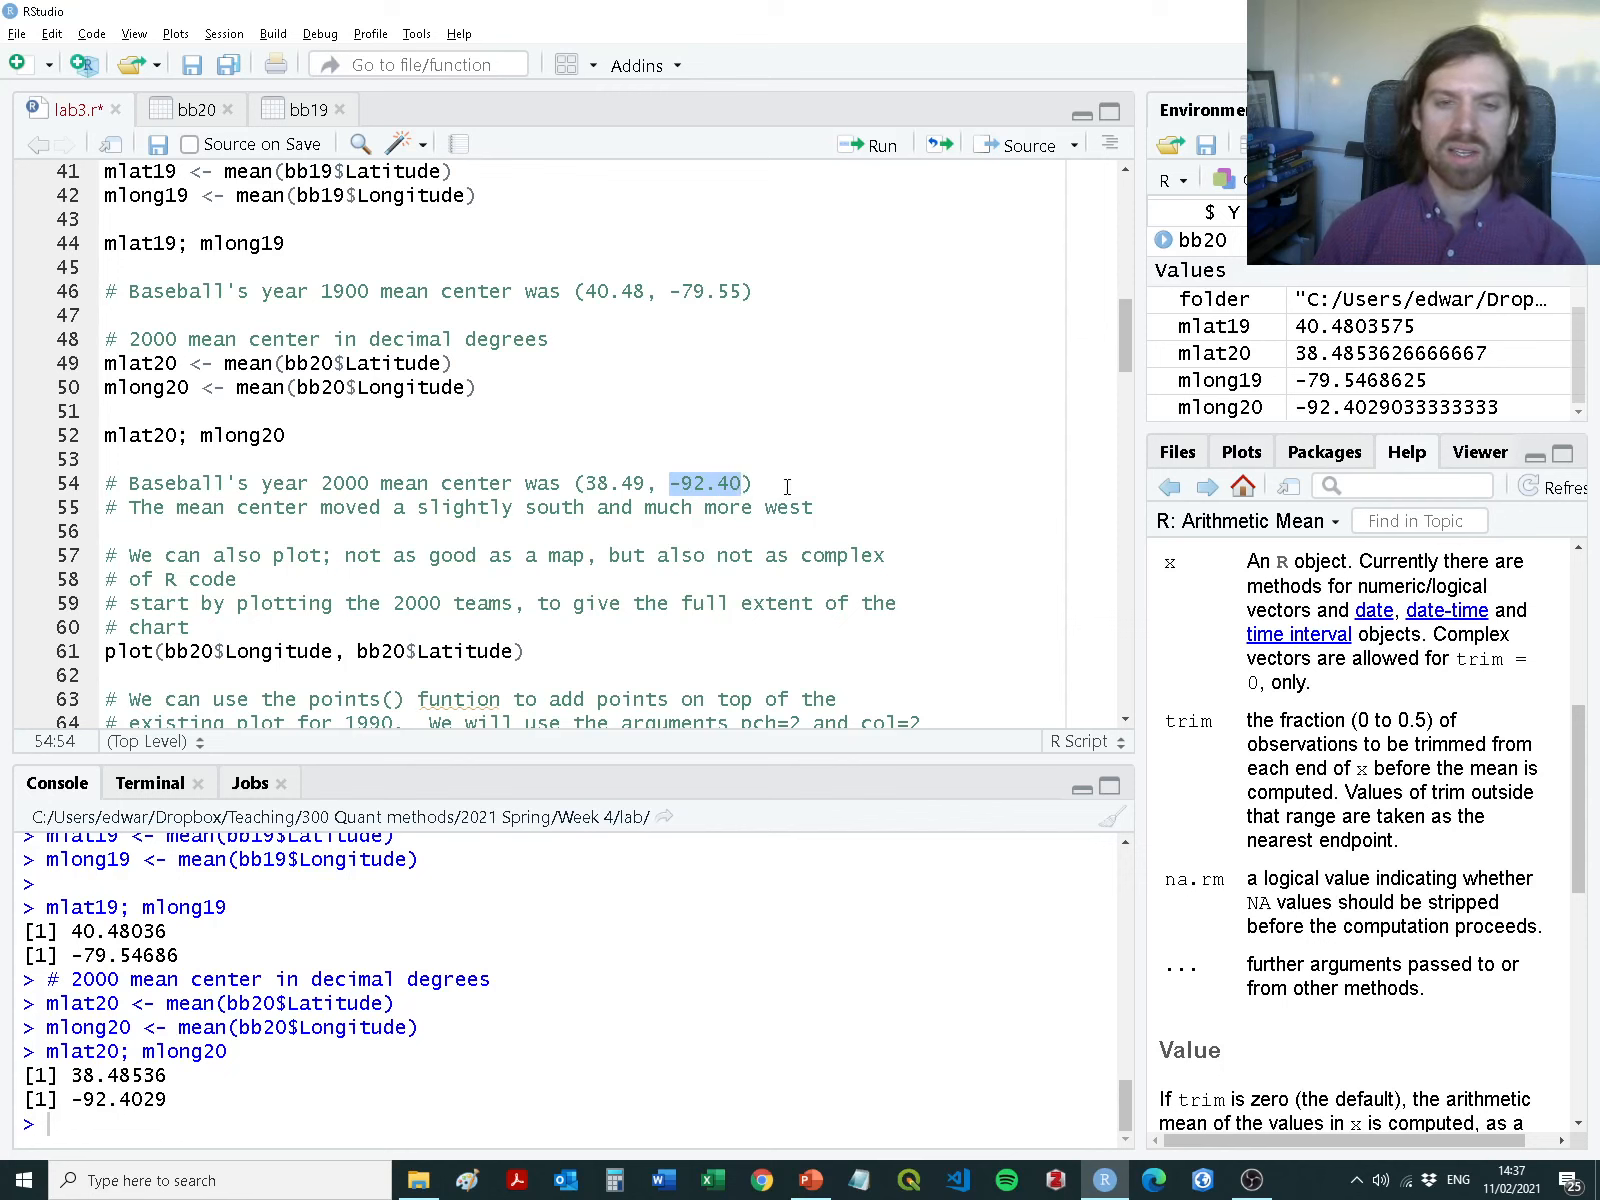
{"action": "left_click", "coordinate": [816, 507]}
Add help(plot) on the empty line 62, run it, and widen the help pane to view the page's heading
{"action": "scroll", "coordinate": [833, 497], "scroll_direction": "down", "scroll_amount": 1}
{"action": "scroll", "coordinate": [833, 497], "scroll_direction": "down", "scroll_amount": 2}
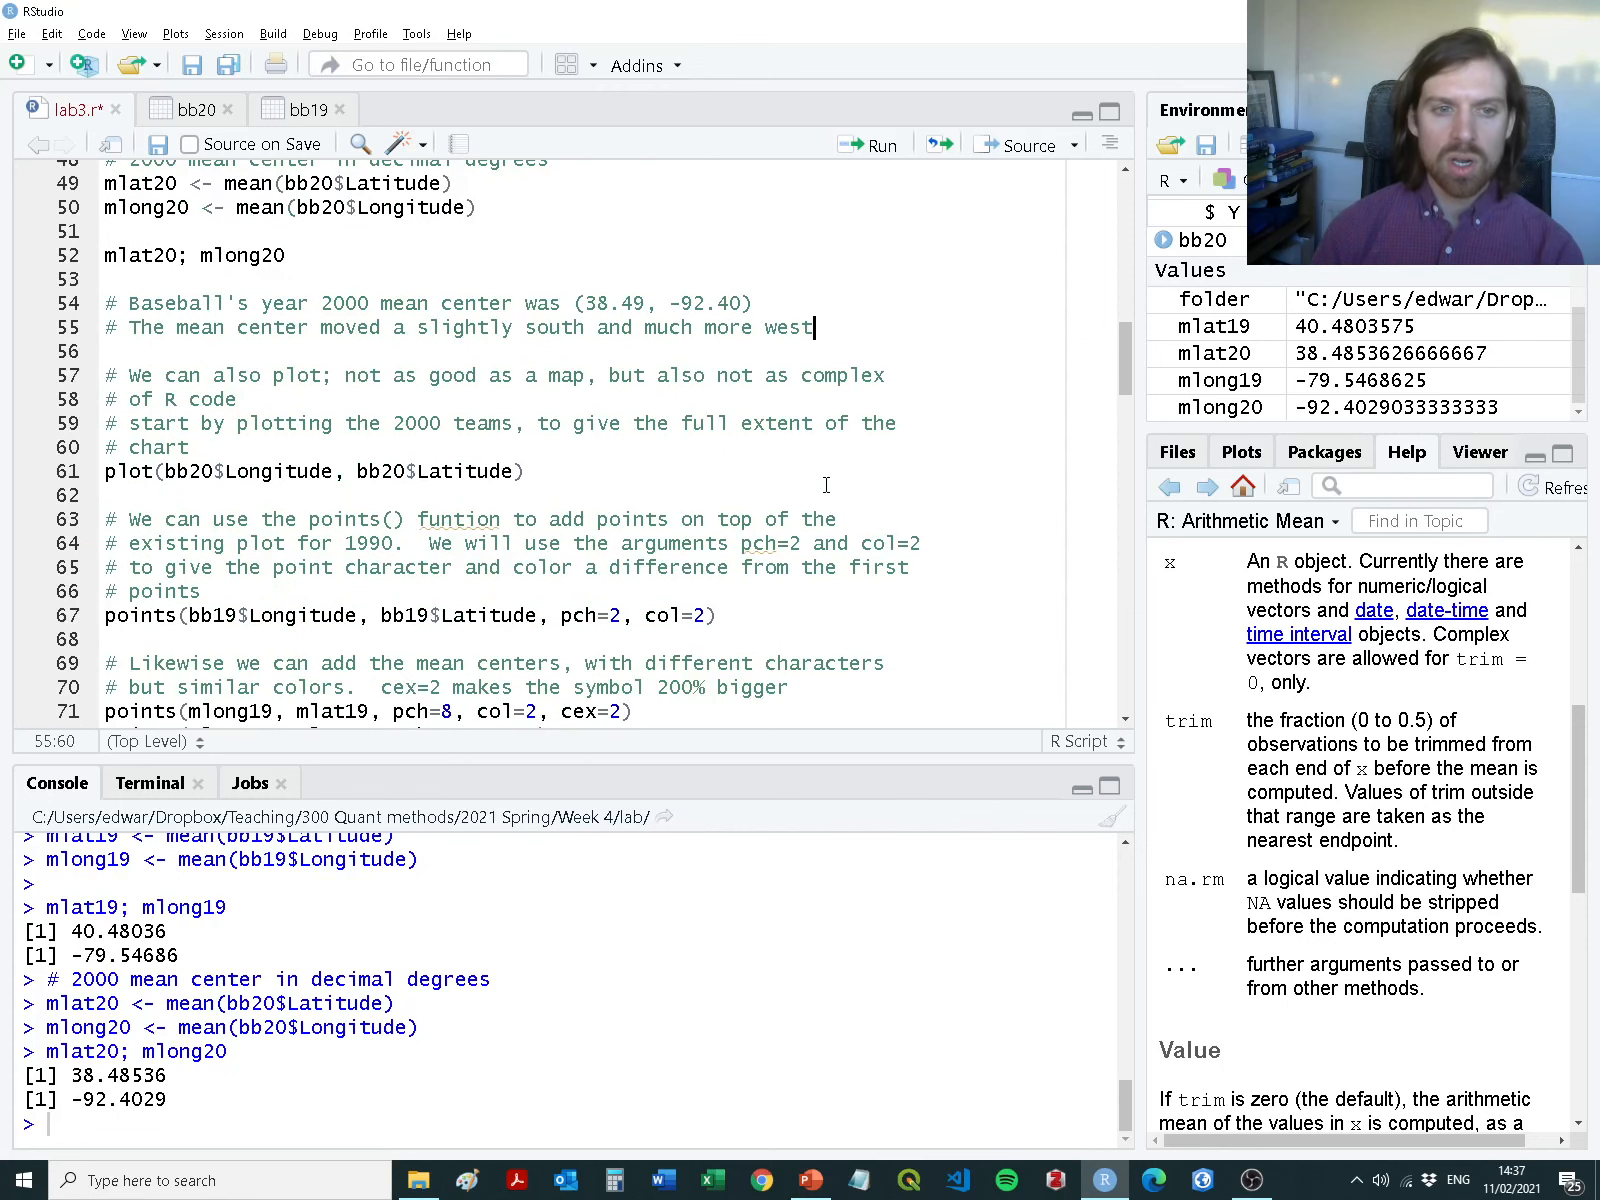
{"action": "left_click", "coordinate": [160, 352]}
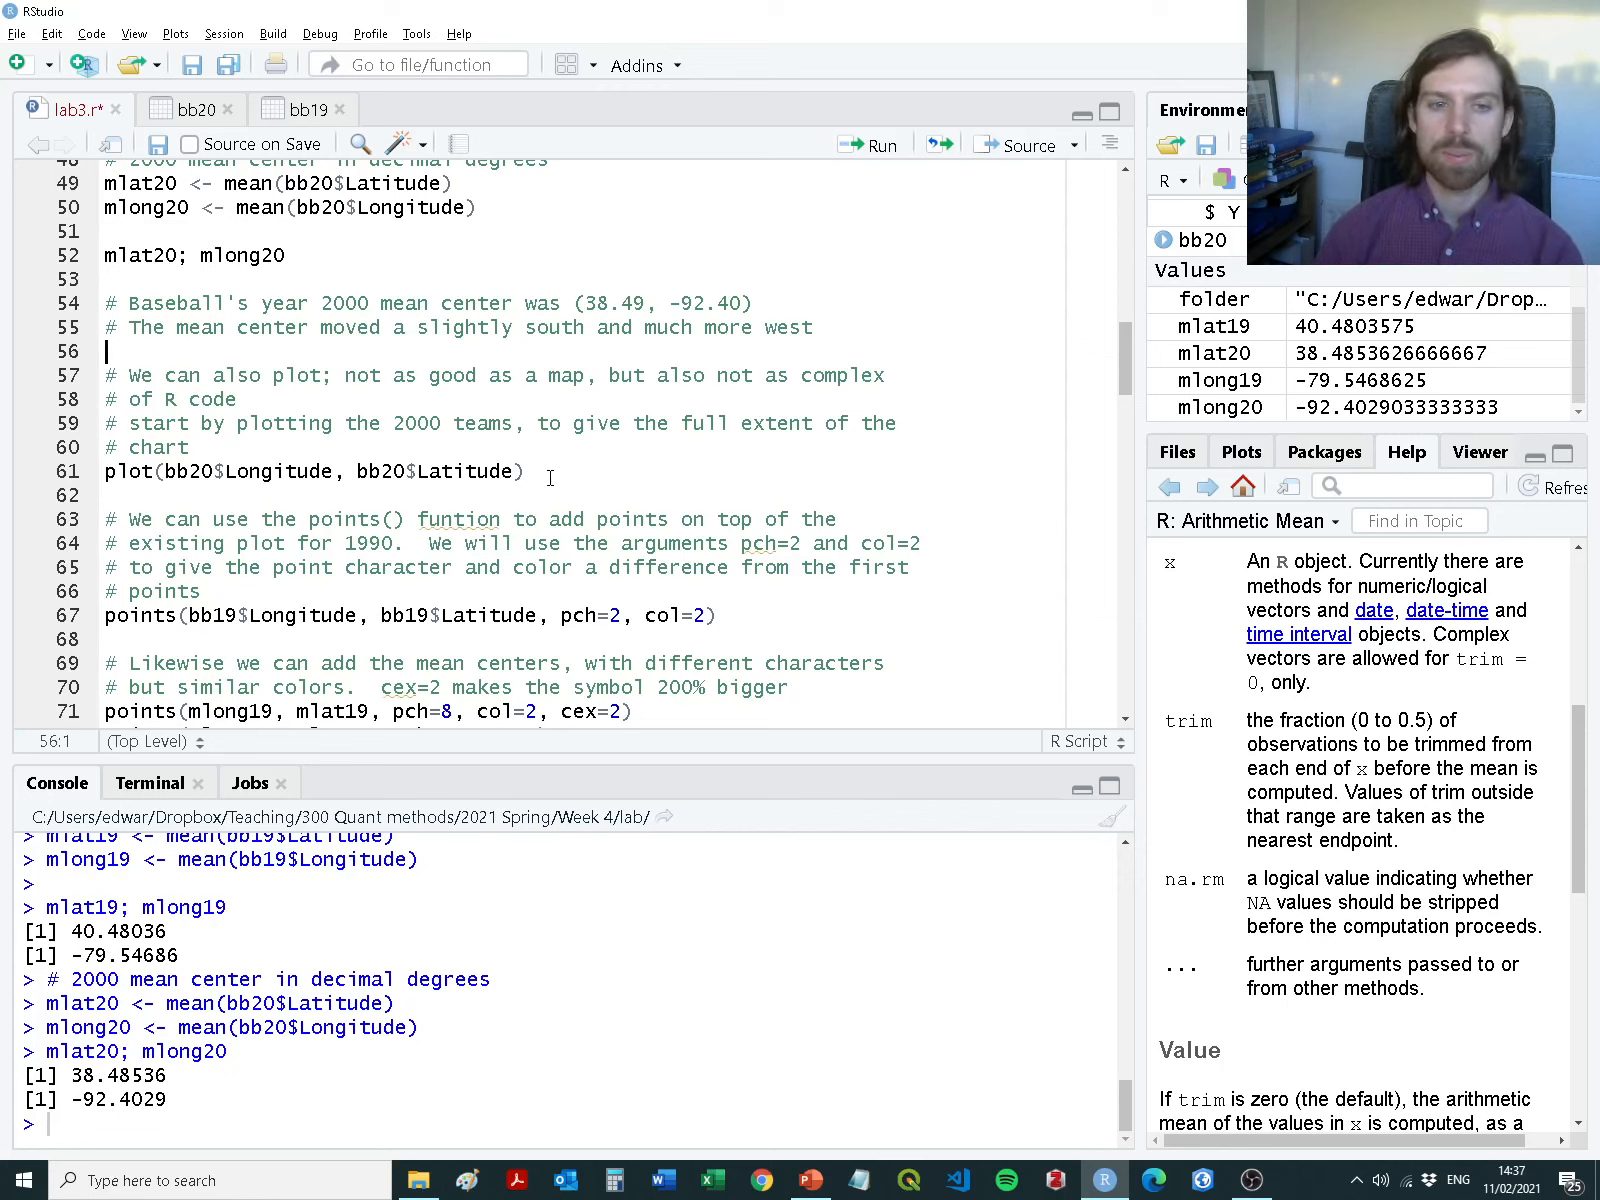
{"action": "left_click", "coordinate": [507, 494]}
{"action": "type", "text": "help"}
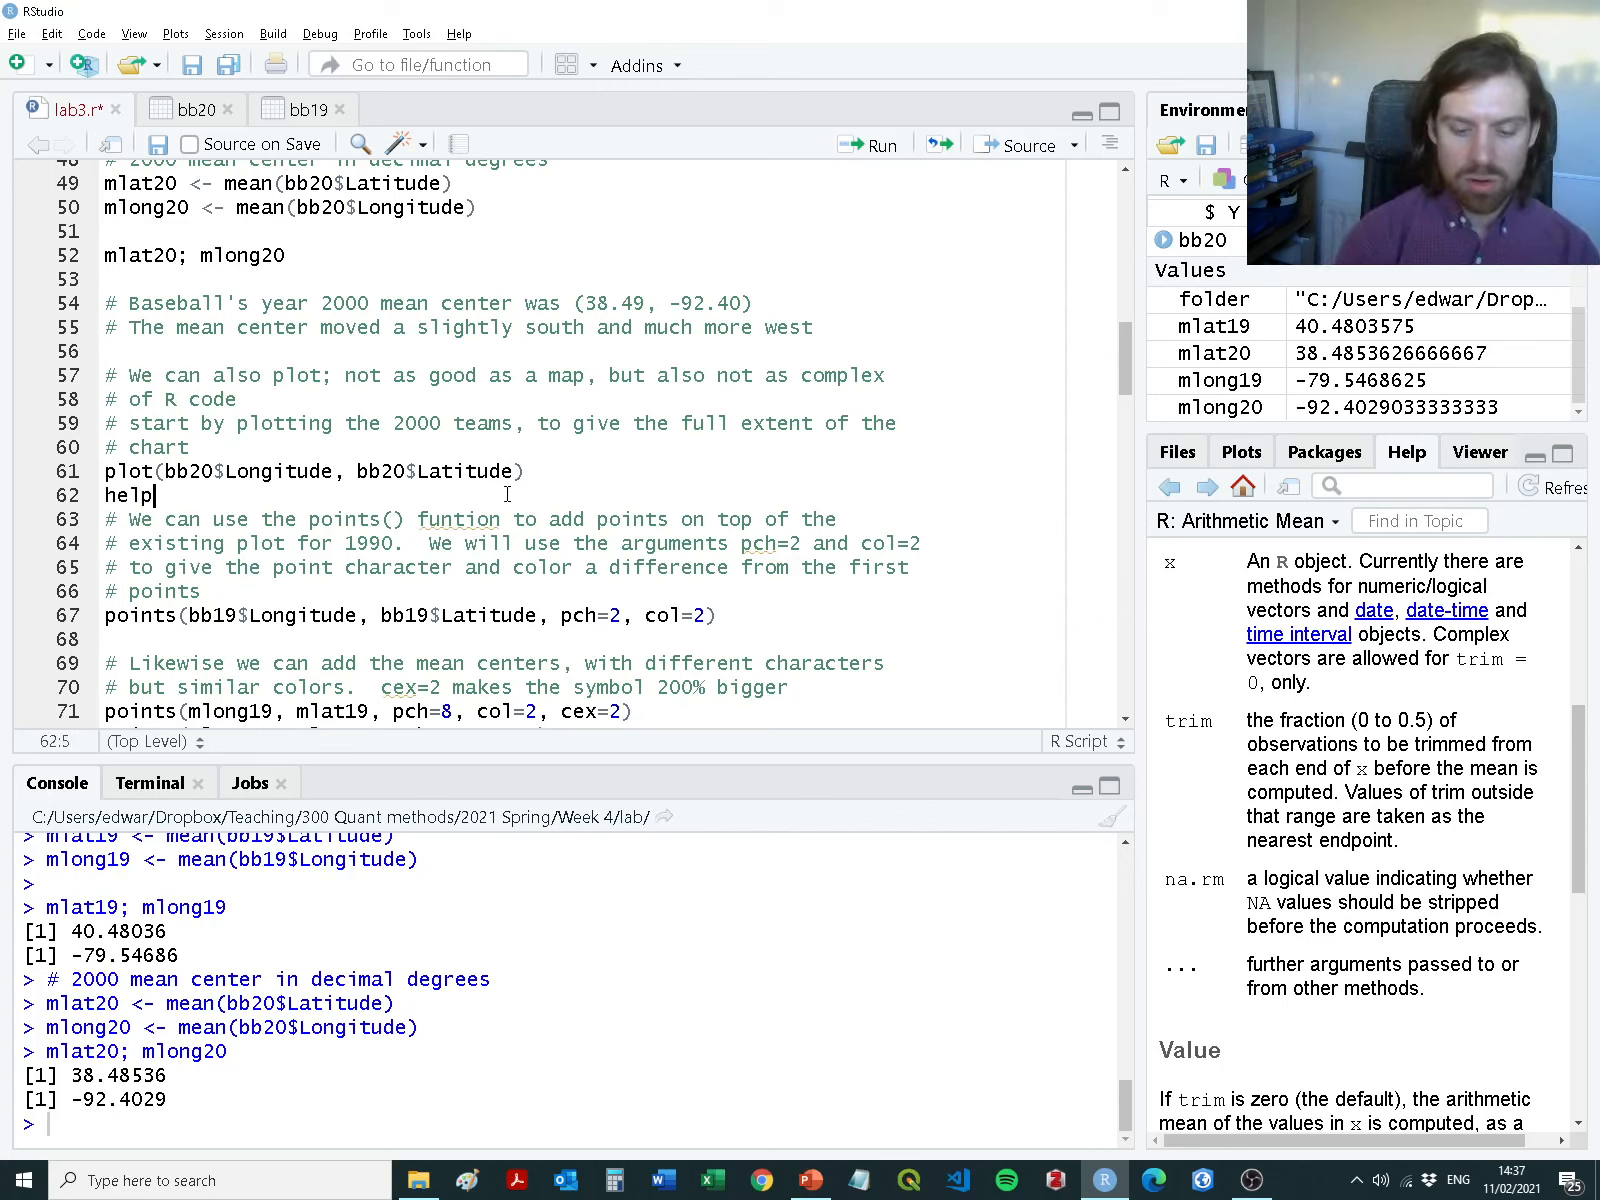
{"action": "type", "text": "("}
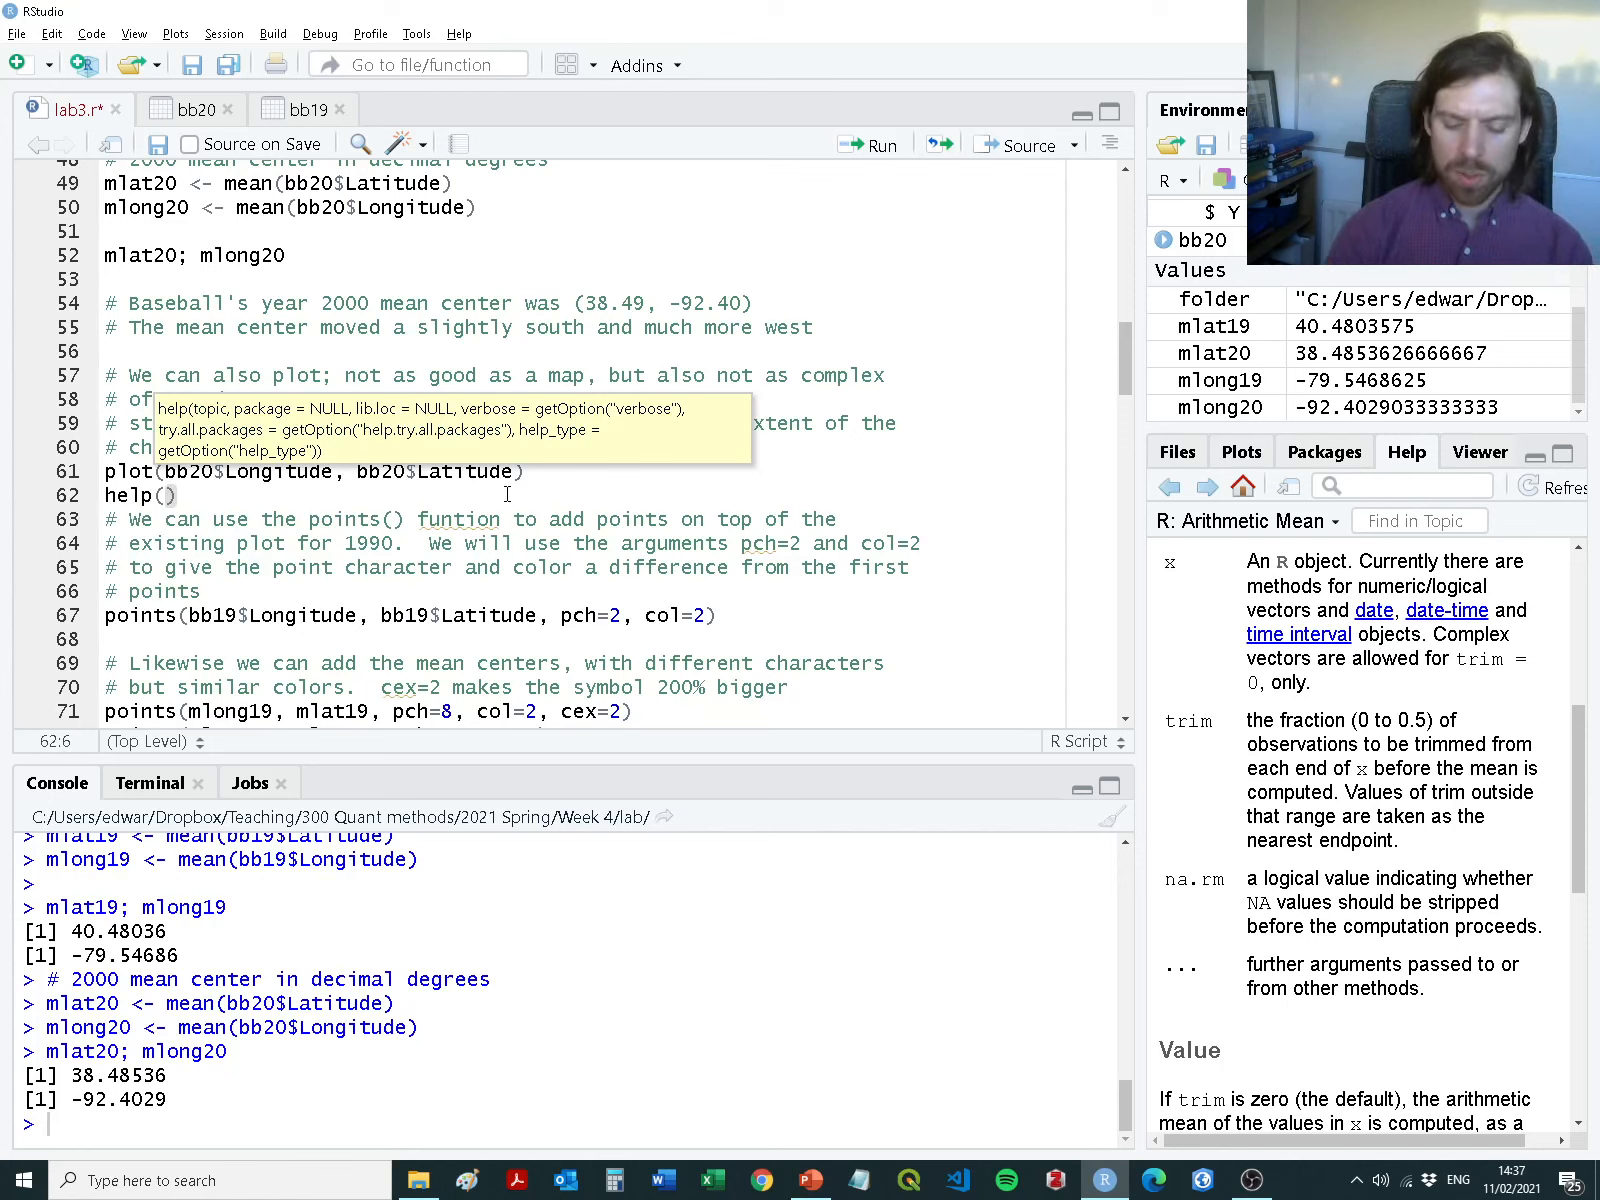
{"action": "type", "text": "plot"}
{"action": "key", "text": "ctrl+Return"}
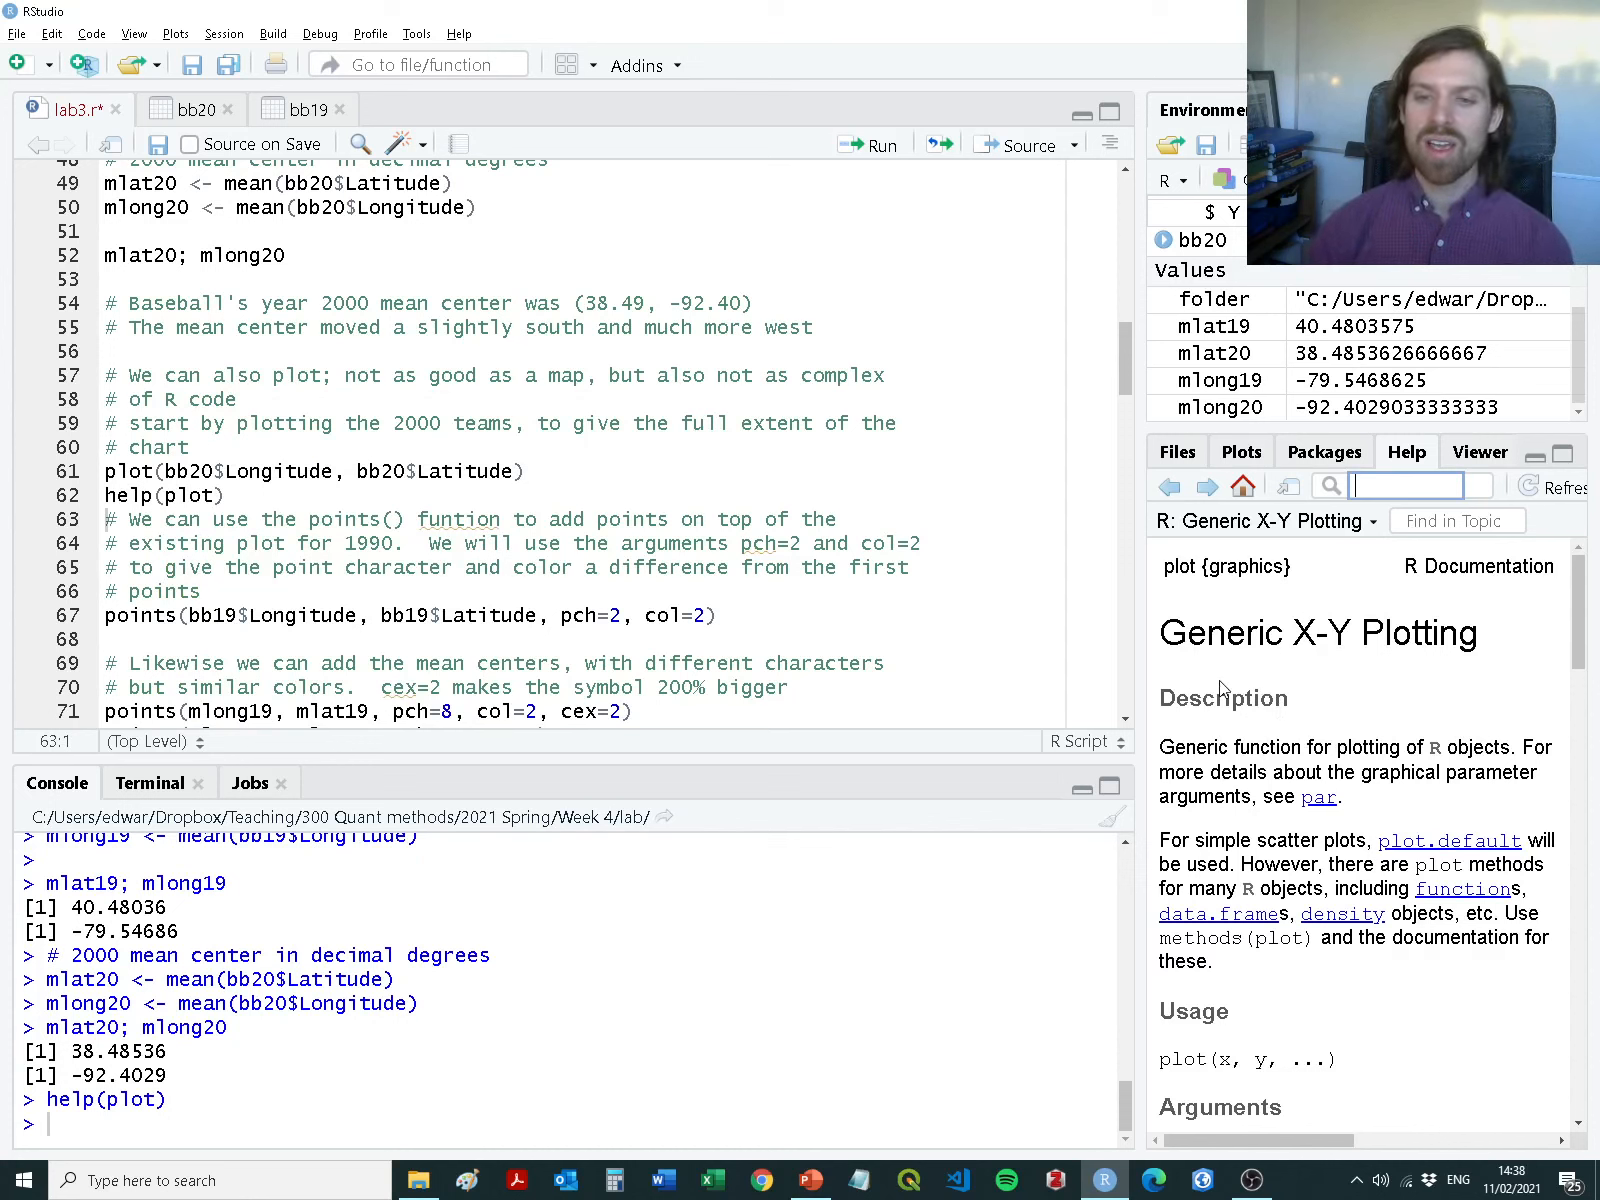
{"action": "left_click_drag", "start_coordinate": [1140, 698], "coordinate": [1010, 712]}
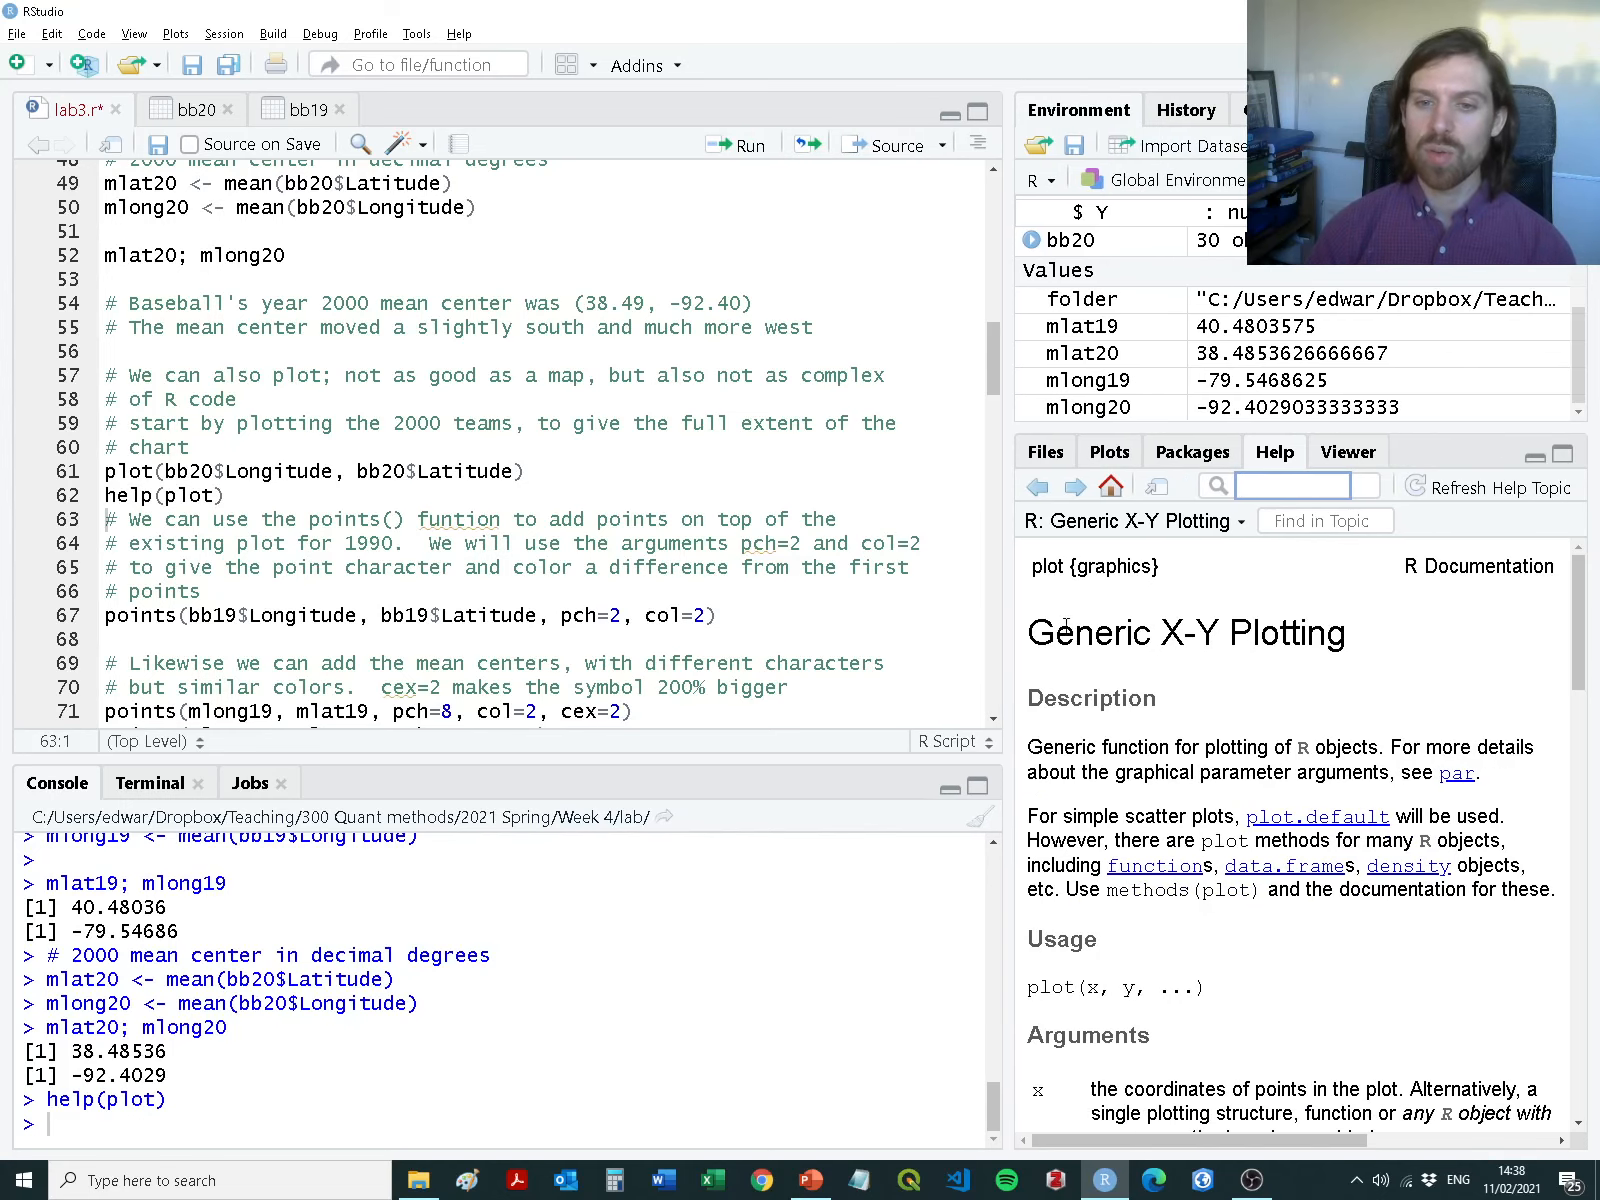
{"action": "left_click_drag", "start_coordinate": [1030, 633], "coordinate": [1360, 642]}
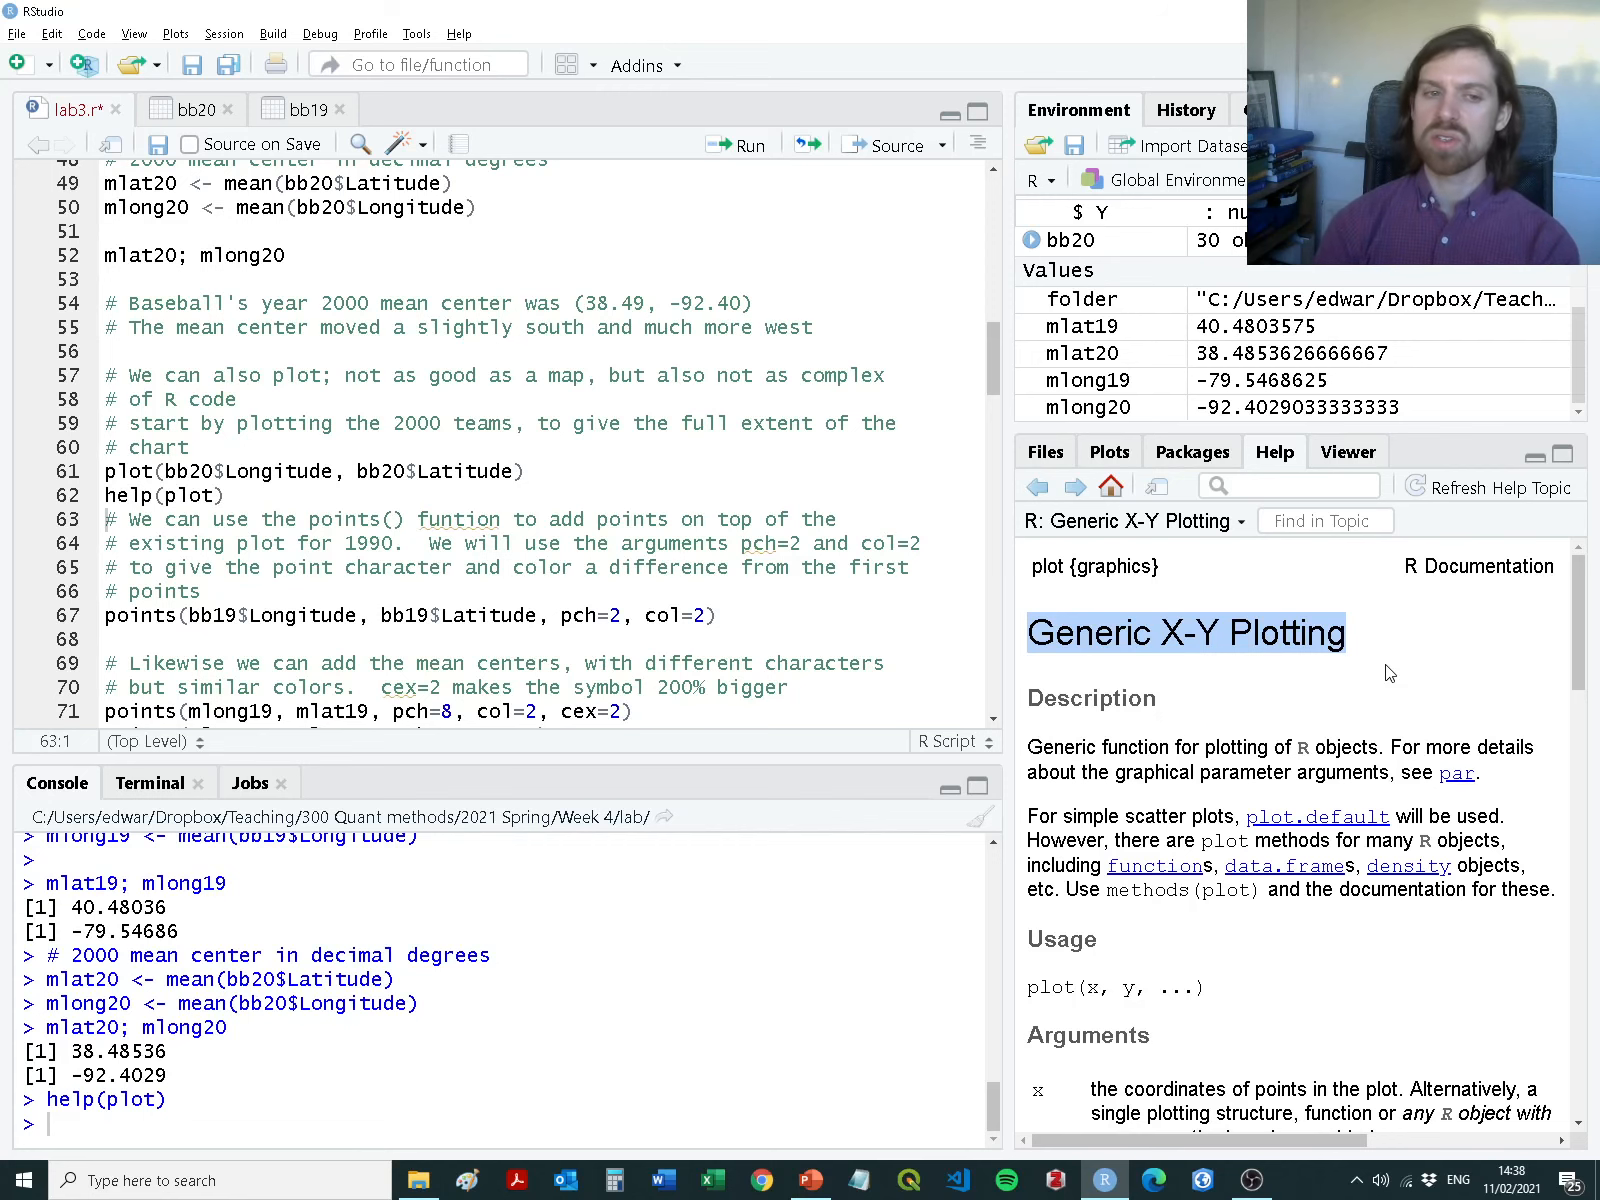
Delete help(plot) from line 62, leaving the line empty
{"action": "left_click", "coordinate": [222, 495]}
{"action": "key", "text": "shift+Home"}
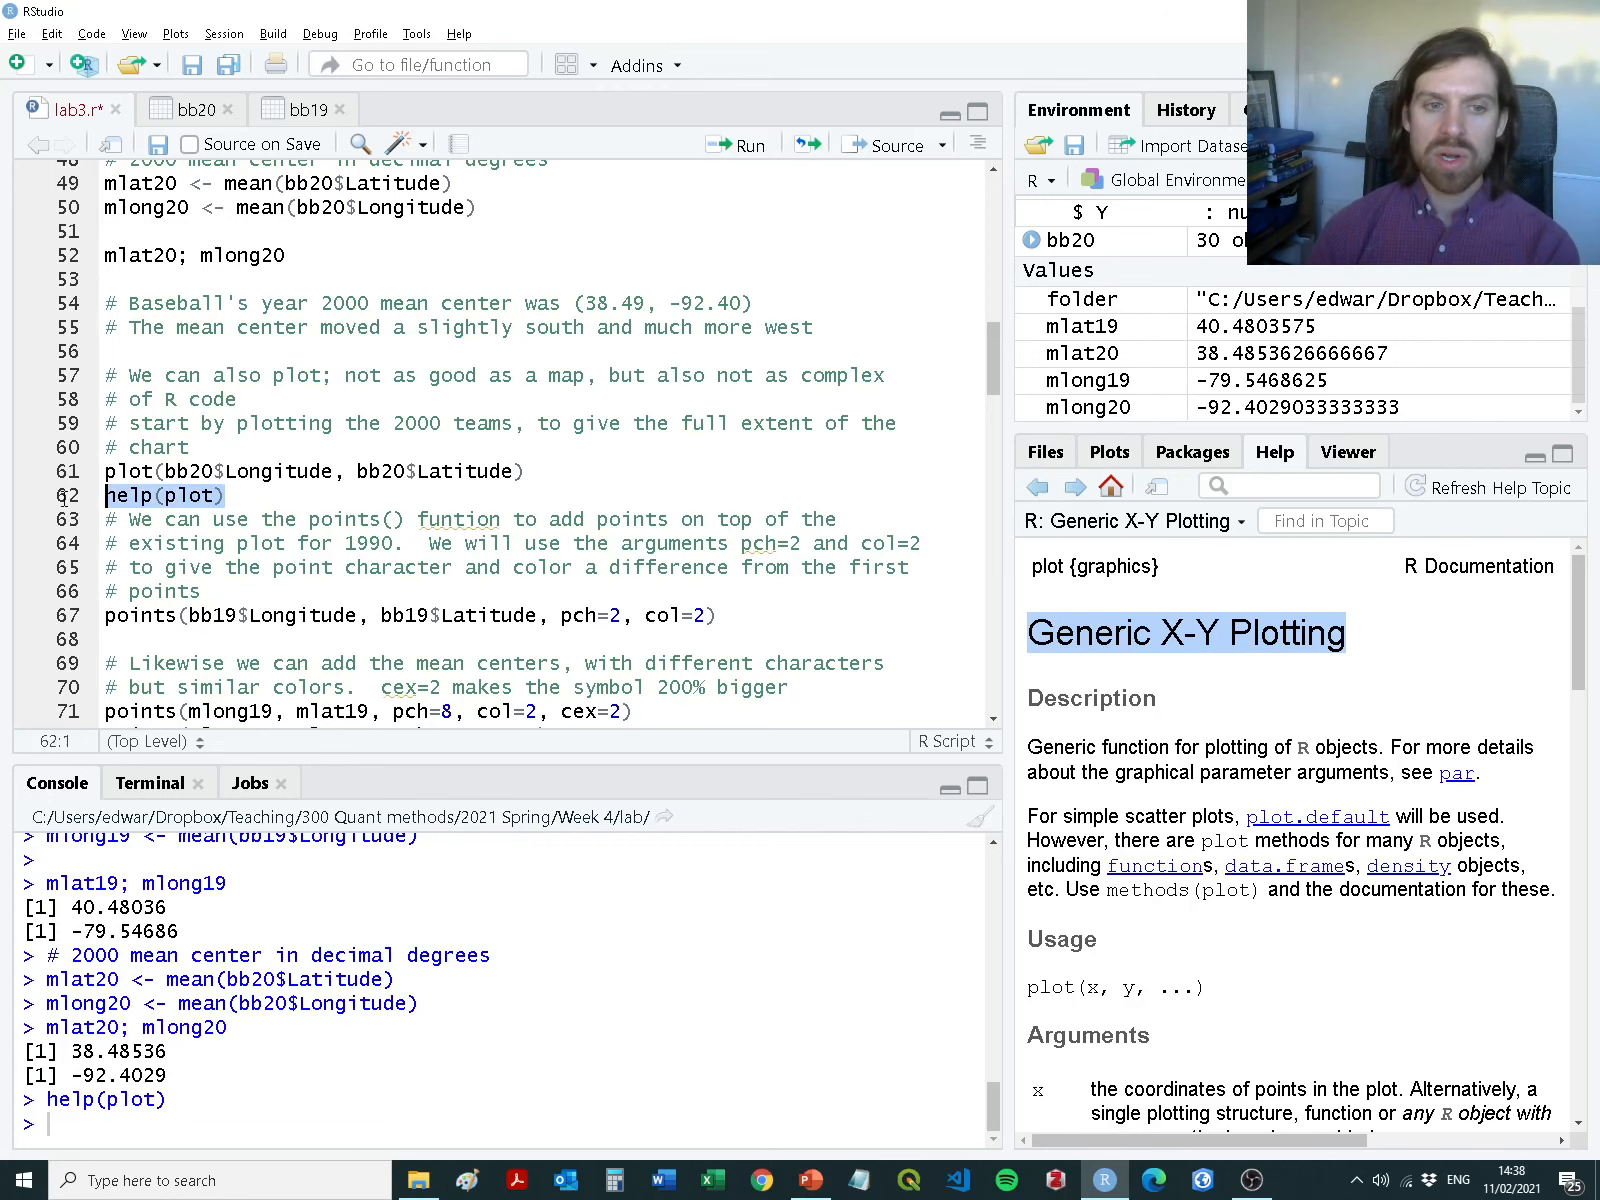
{"action": "key", "text": "BackSpace"}
{"action": "scroll", "coordinate": [422, 487], "scroll_direction": "down", "scroll_amount": 3}
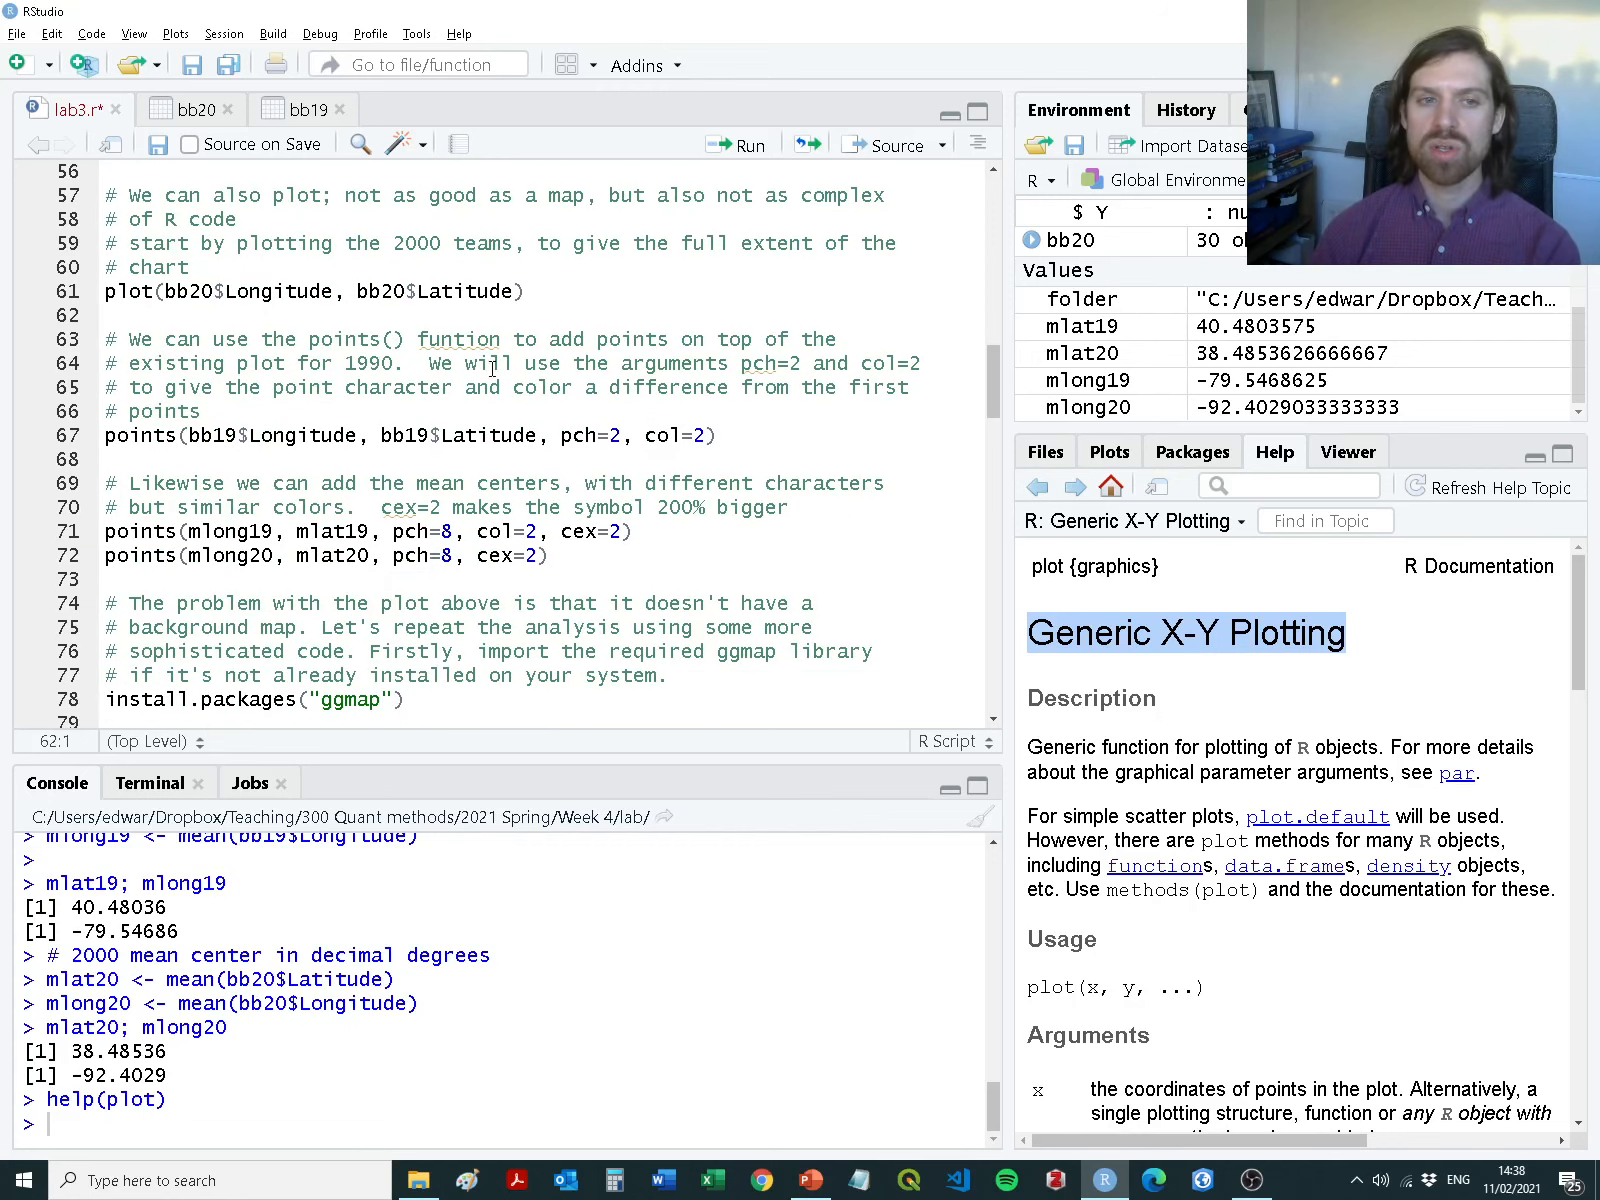
Run plot(bb20$Longitude, bb20$Latitude) on line 61 to chart the 2000 teams, and widen the plot pane
{"action": "left_click", "coordinate": [562, 293]}
{"action": "key", "text": "ctrl+Return"}
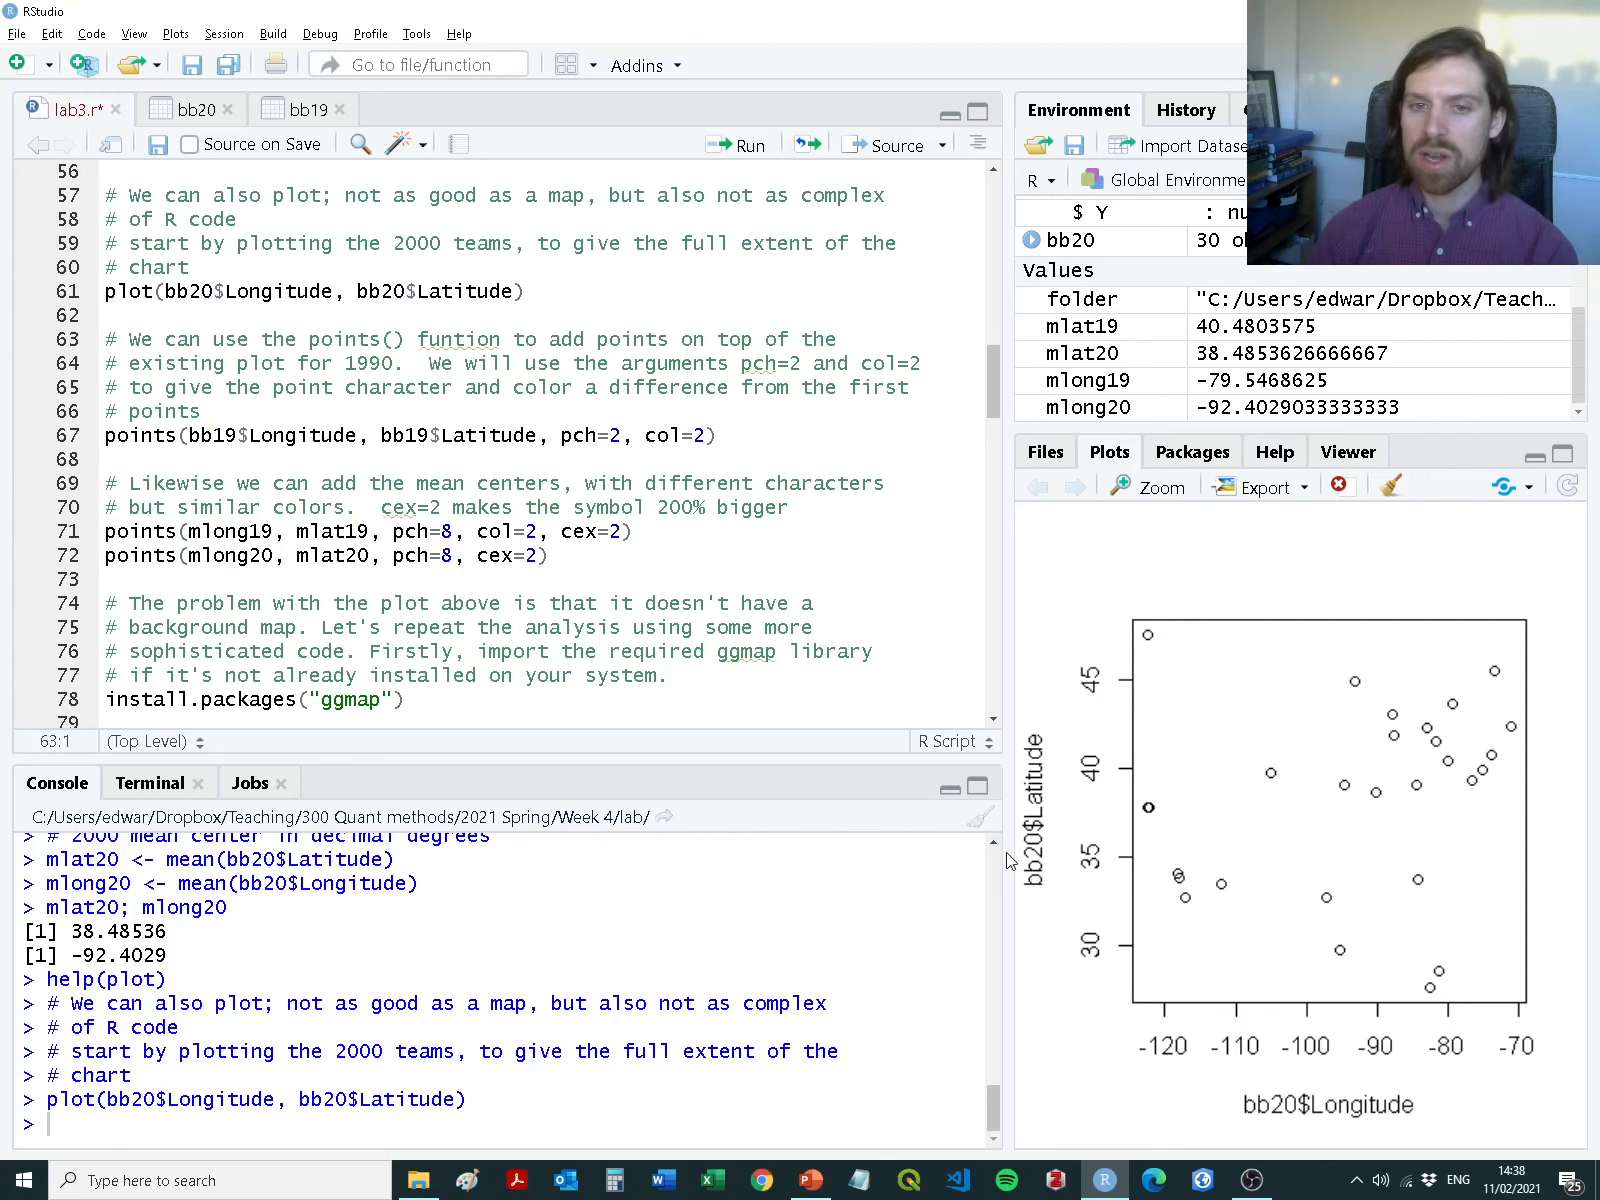
{"action": "left_click_drag", "start_coordinate": [1008, 860], "coordinate": [912, 848]}
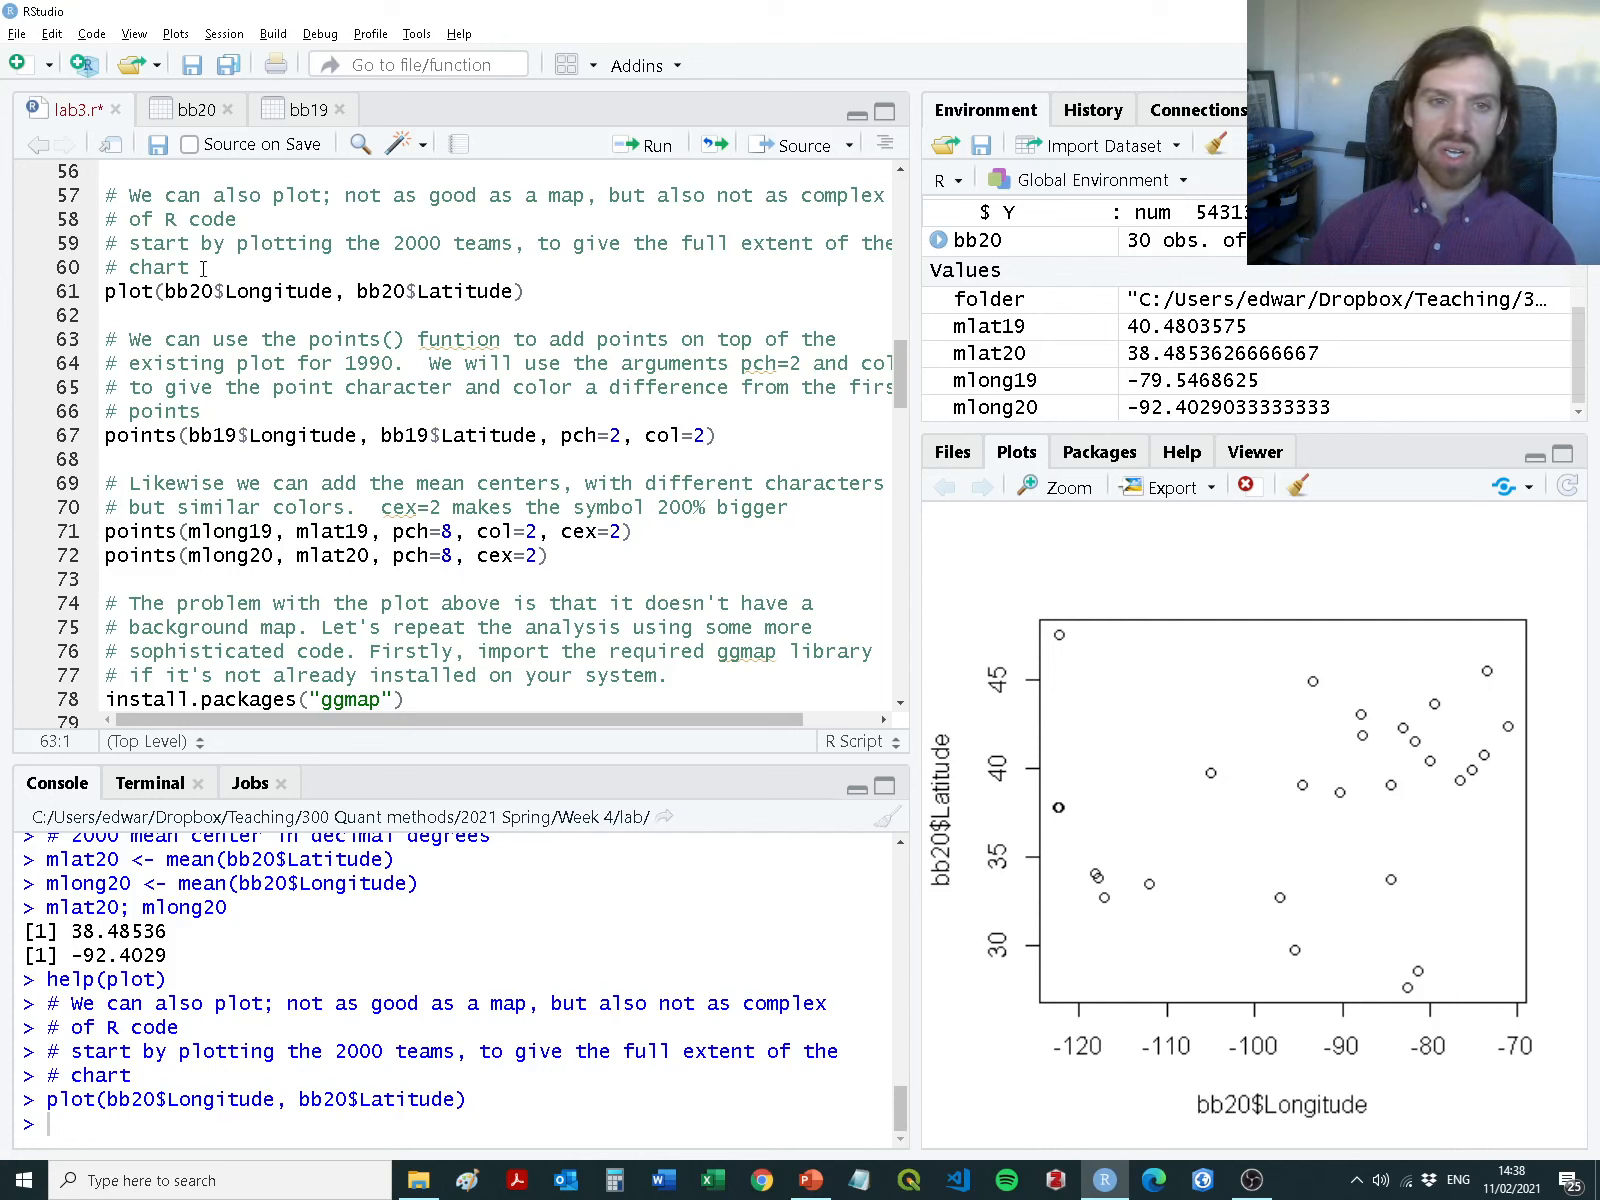
{"action": "left_click_drag", "start_coordinate": [165, 291], "coordinate": [505, 291]}
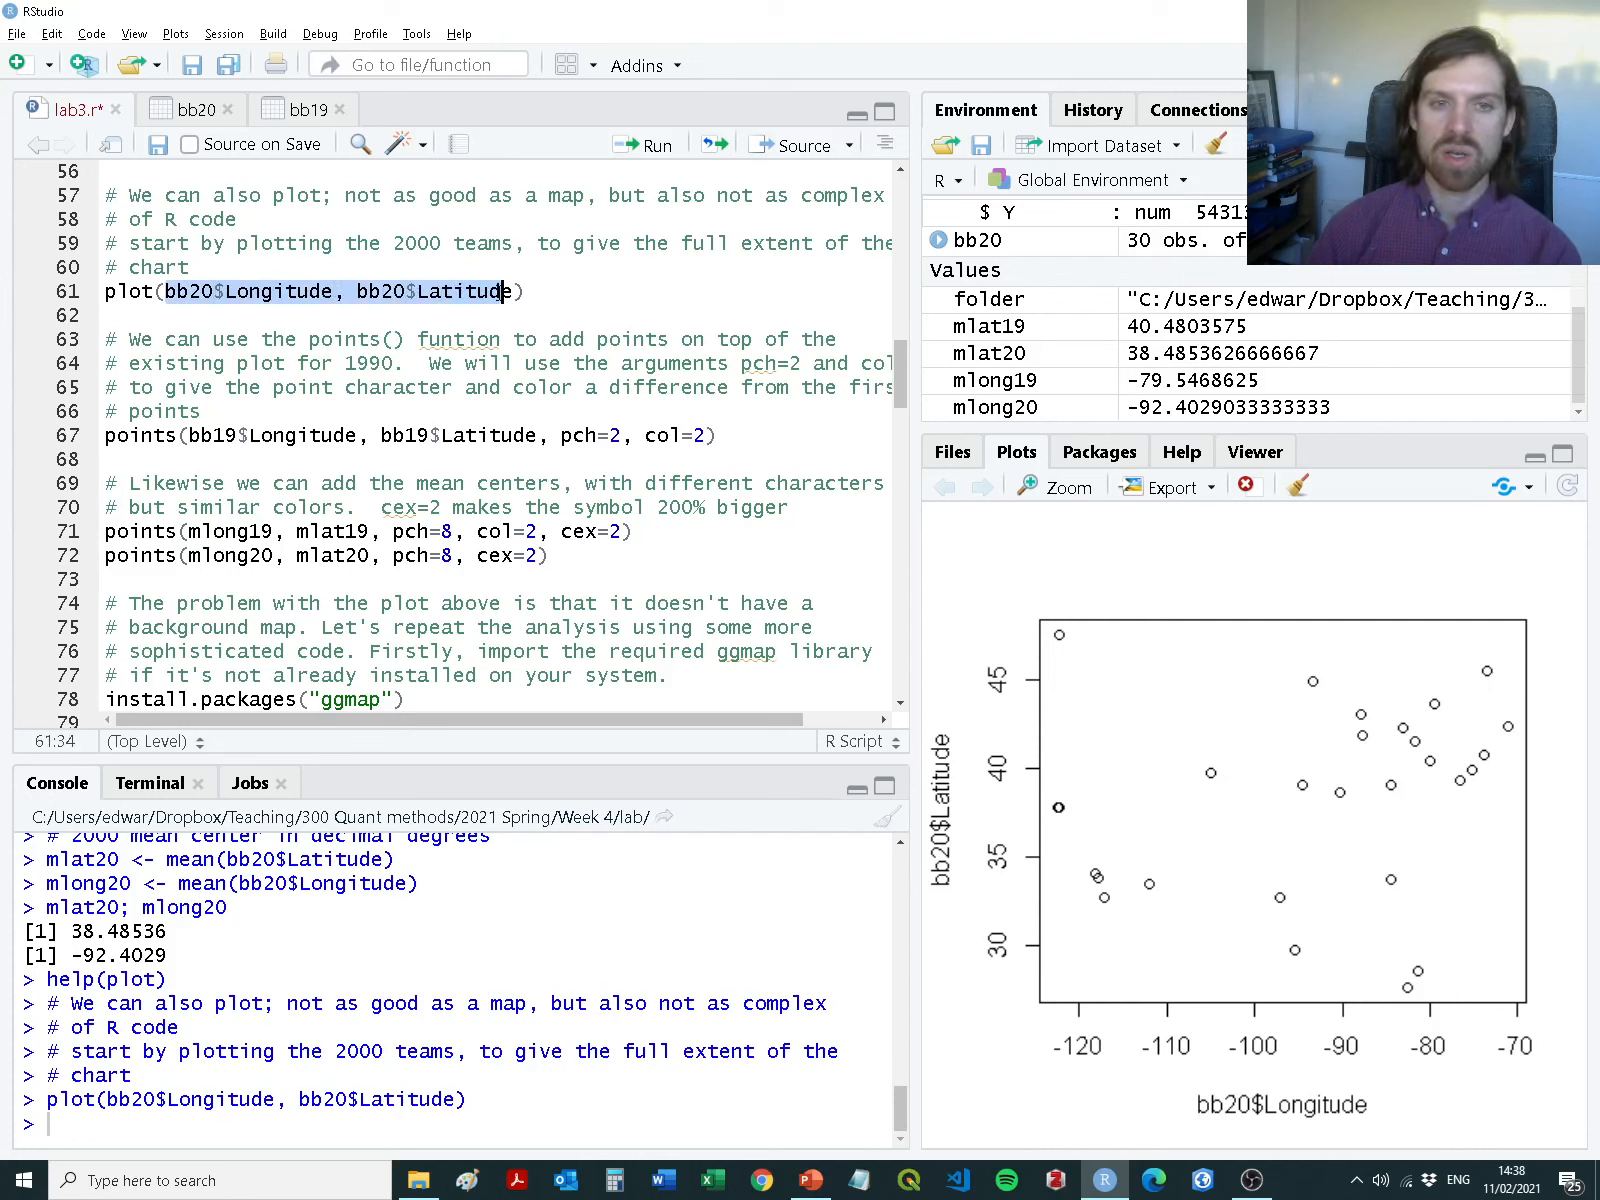
Correct the year in the line 64 comment about the points() function to 1900
{"action": "left_click_drag", "start_coordinate": [105, 339], "coordinate": [973, 440]}
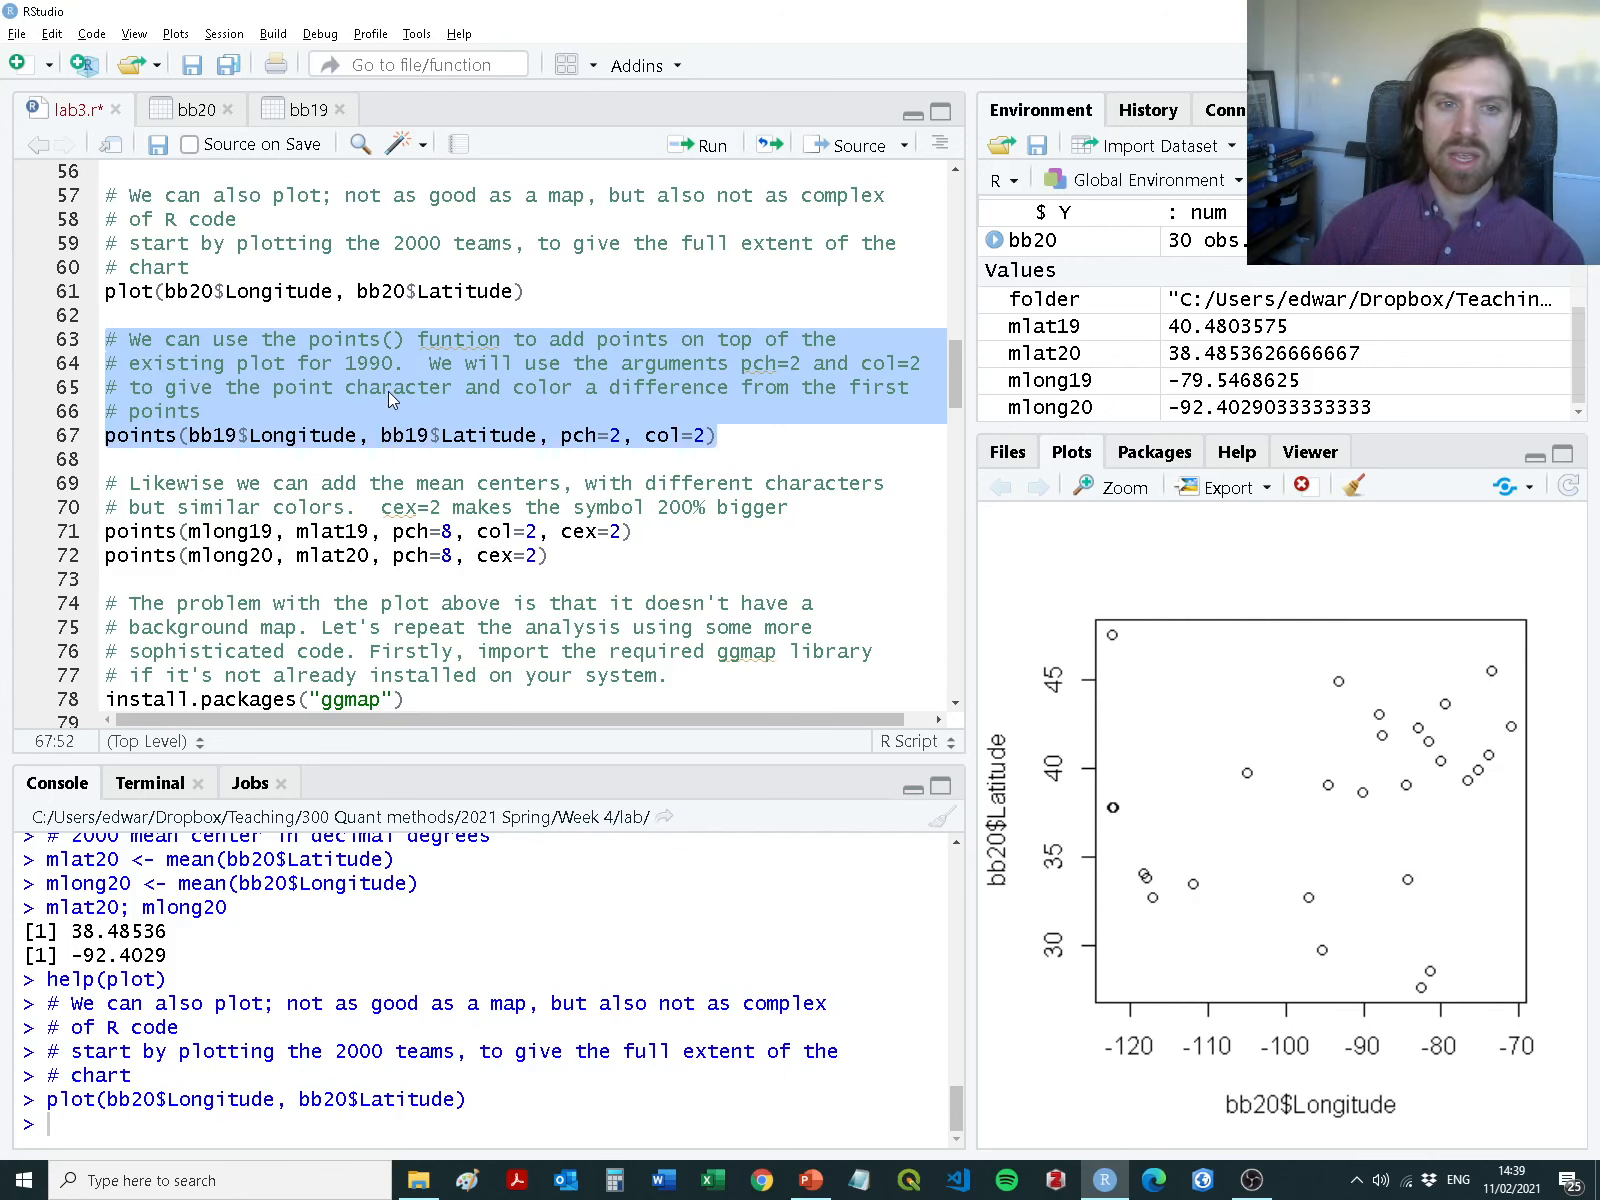
{"action": "scroll", "coordinate": [388, 395], "scroll_direction": "up", "scroll_amount": 5}
{"action": "scroll", "coordinate": [400, 530], "scroll_direction": "down", "scroll_amount": 2}
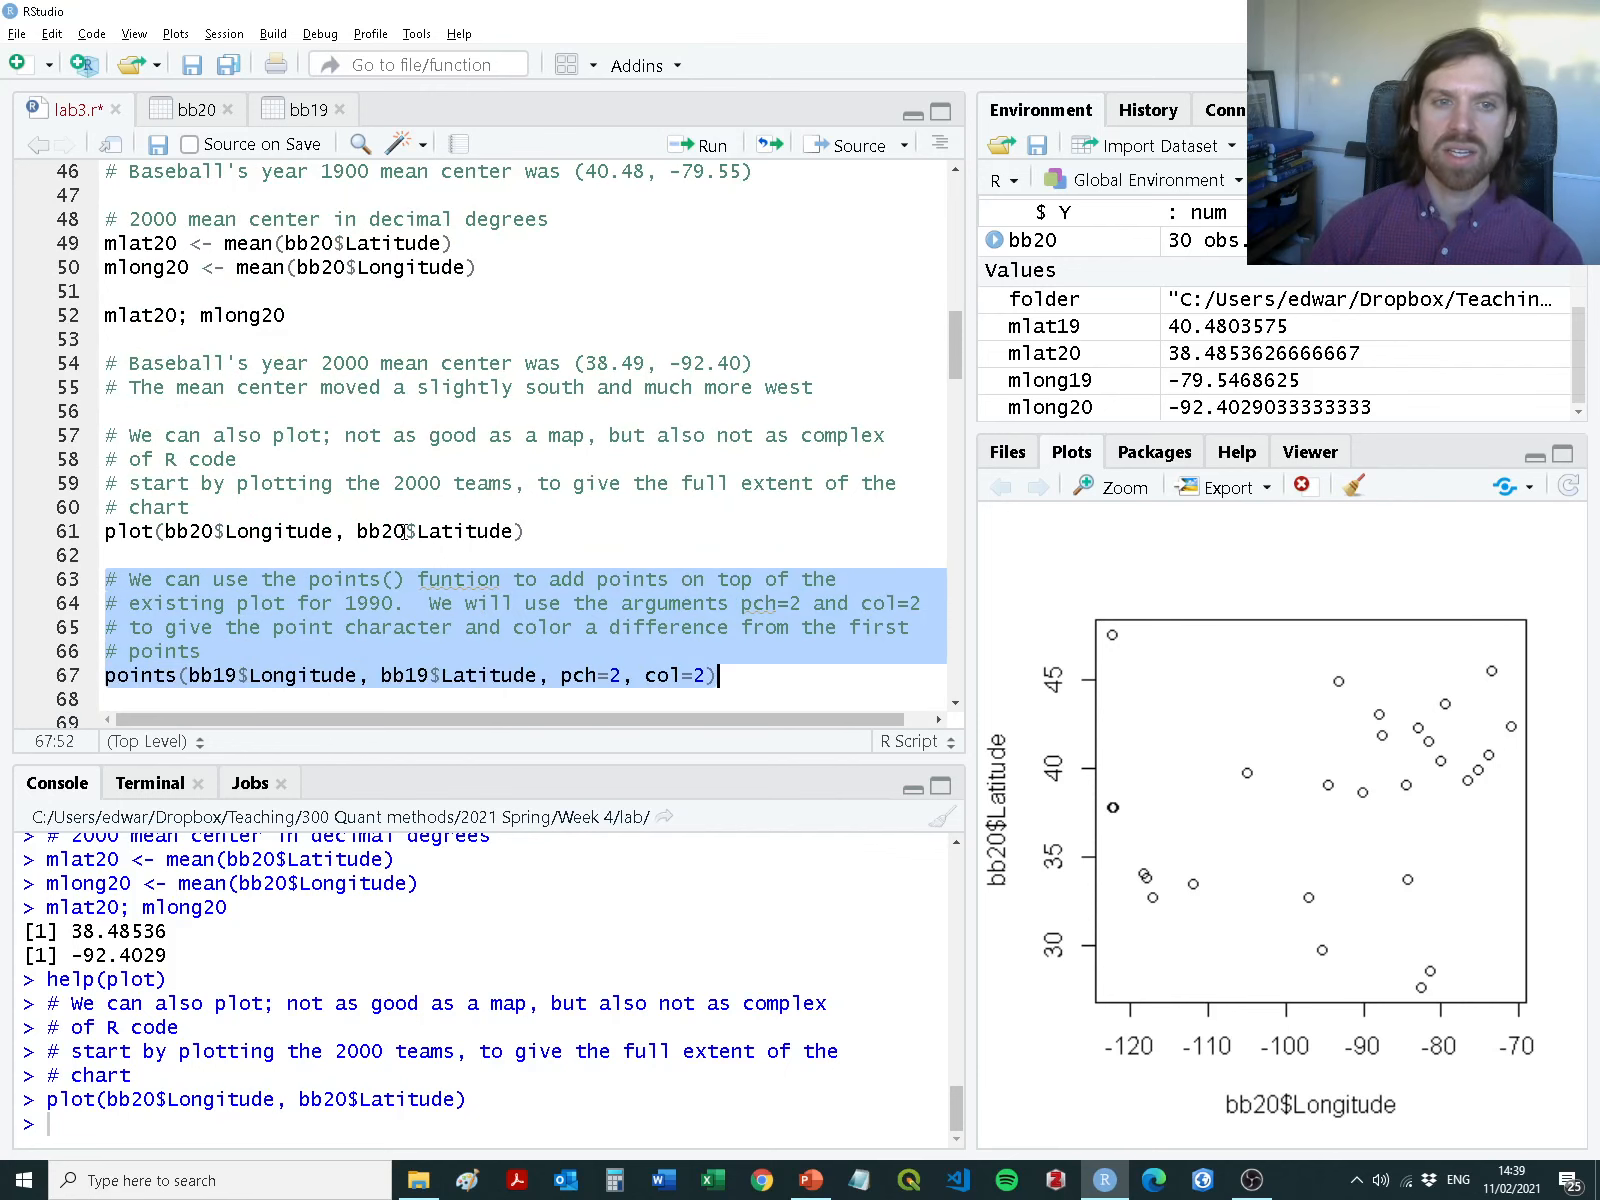
{"action": "scroll", "coordinate": [404, 532], "scroll_direction": "down", "scroll_amount": 2}
{"action": "left_click", "coordinate": [381, 543]}
{"action": "key", "text": "BackSpace"}
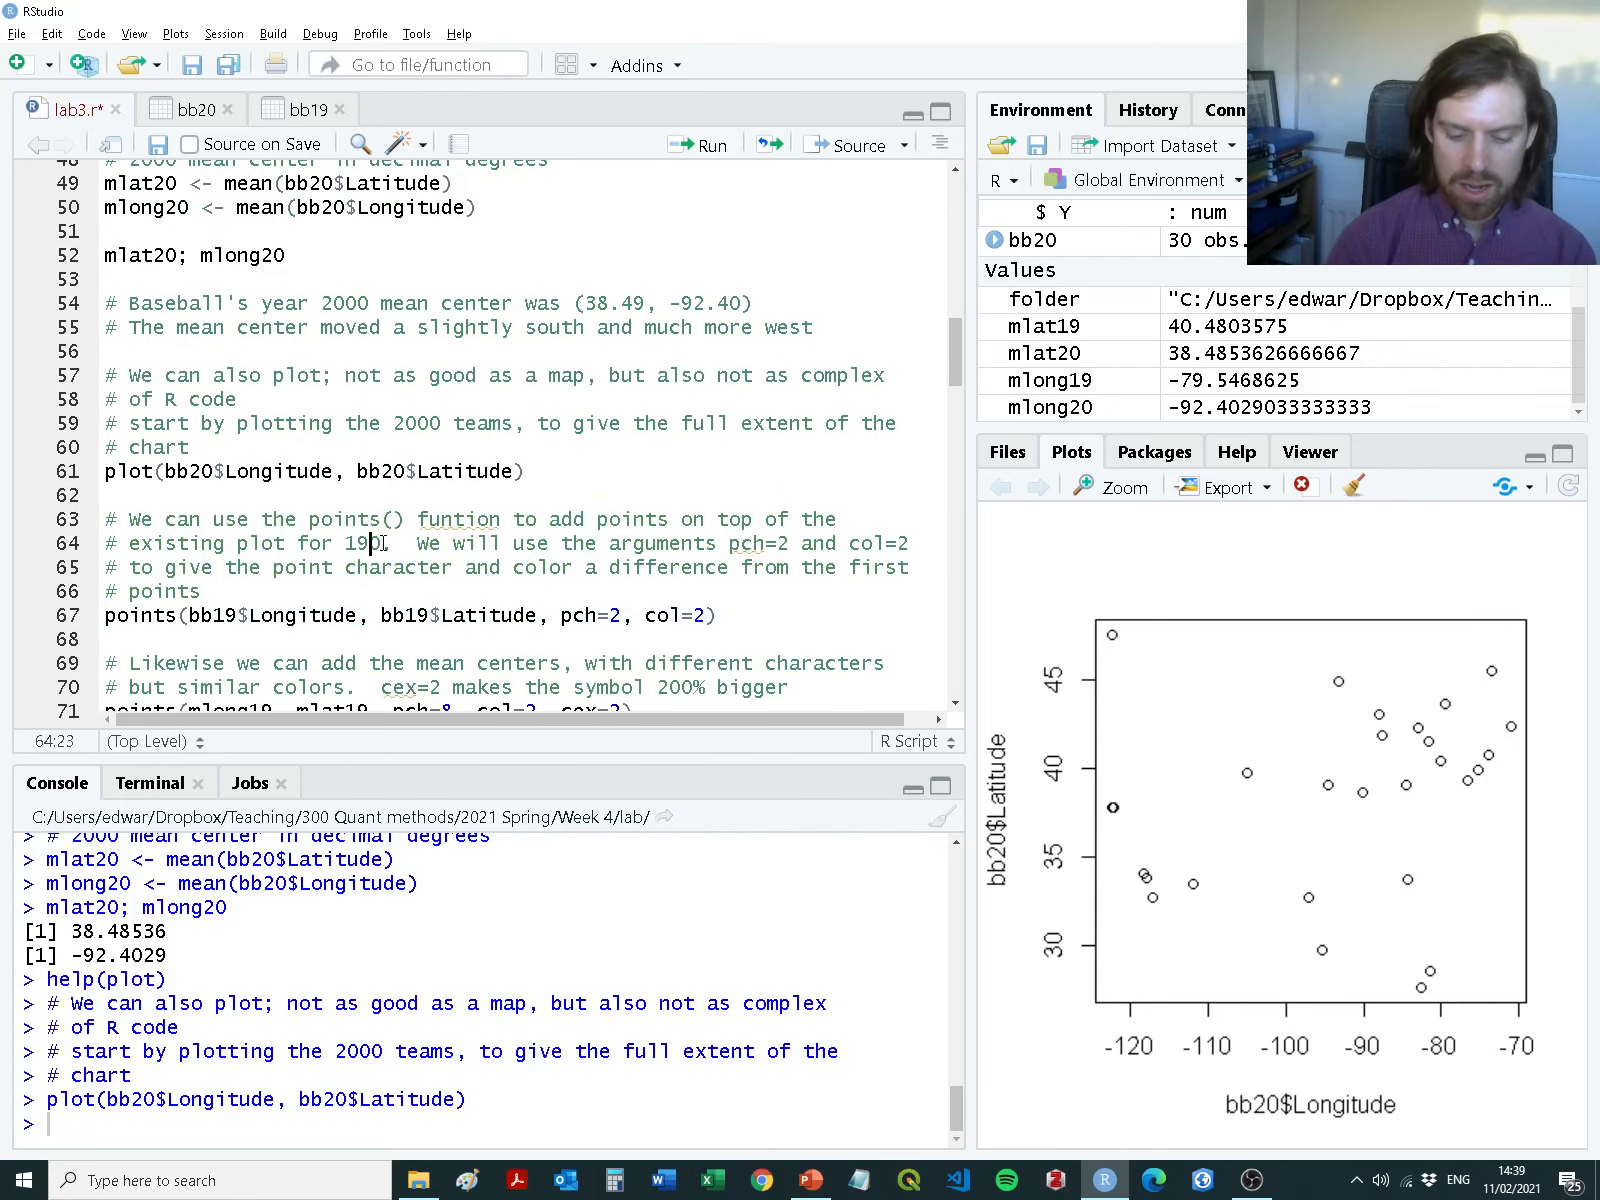
{"action": "type", "text": "0"}
Review how the pch=2 and col=2 arguments are described in the line 64 comment and used on line 67
{"action": "scroll", "coordinate": [535, 515], "scroll_direction": "down", "scroll_amount": 4}
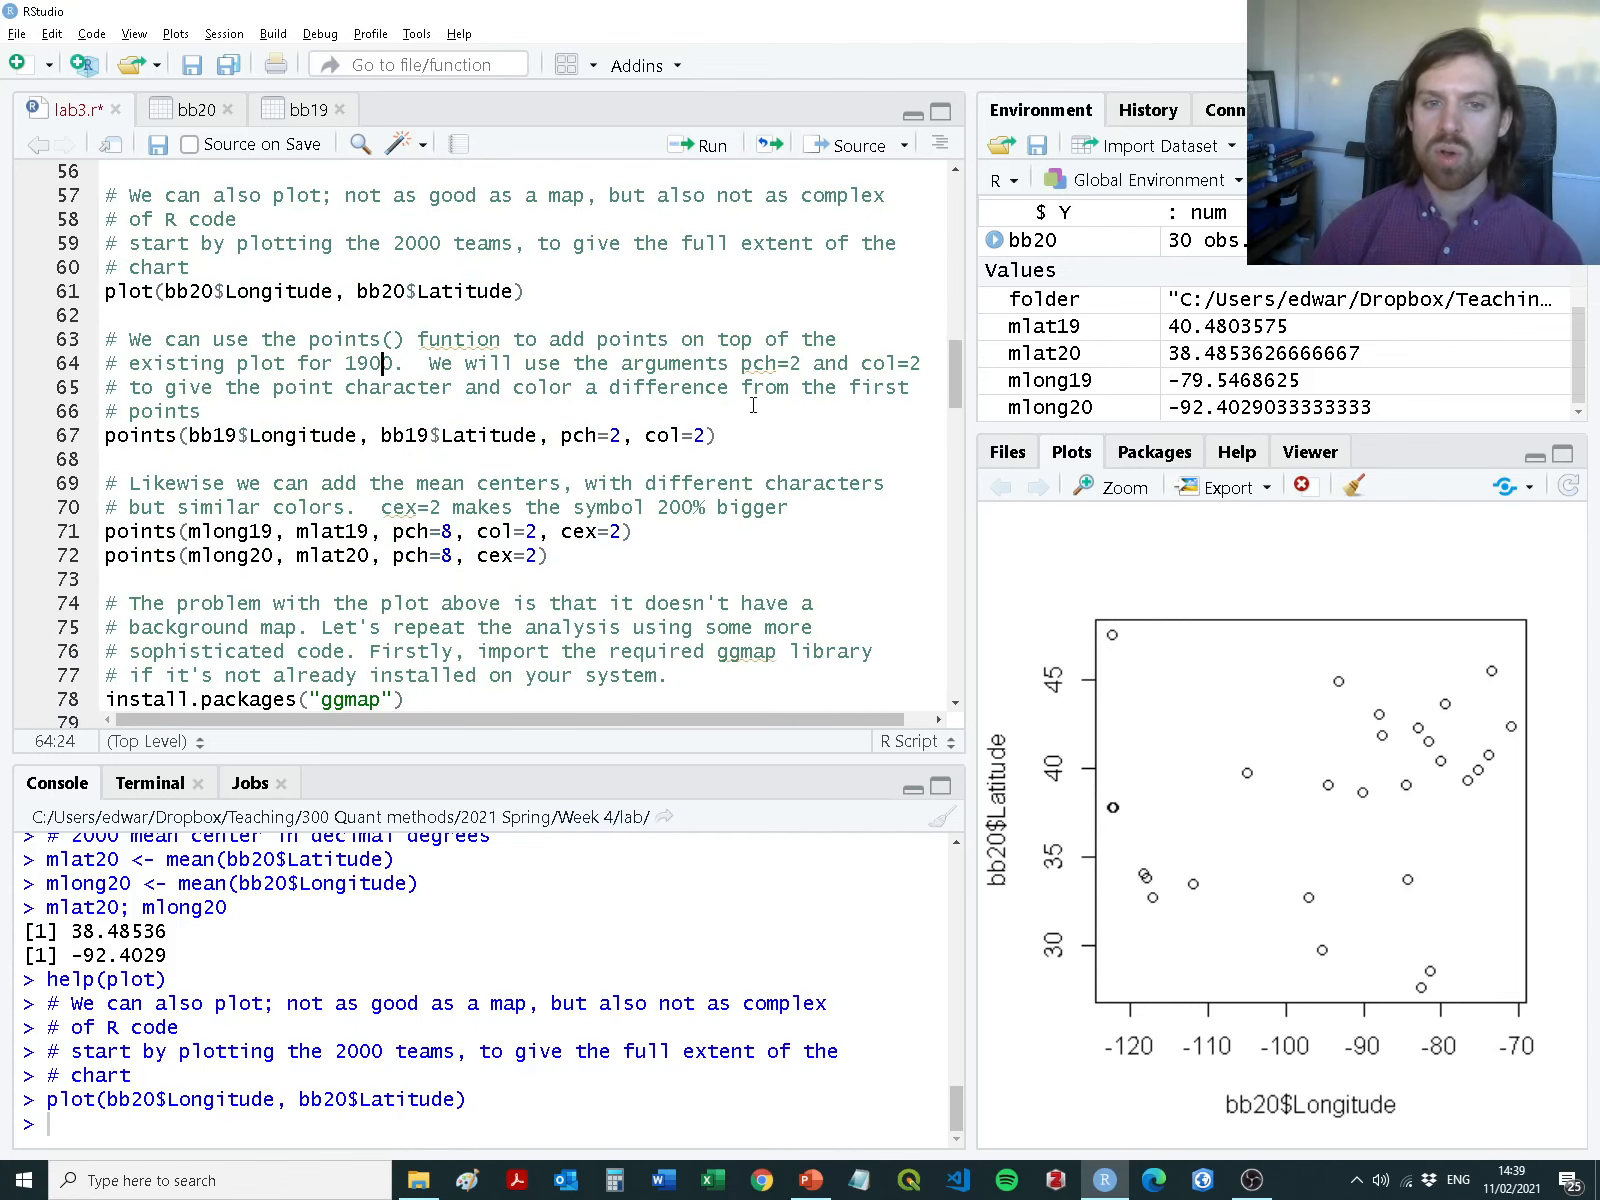
{"action": "left_click_drag", "start_coordinate": [420, 363], "coordinate": [804, 365]}
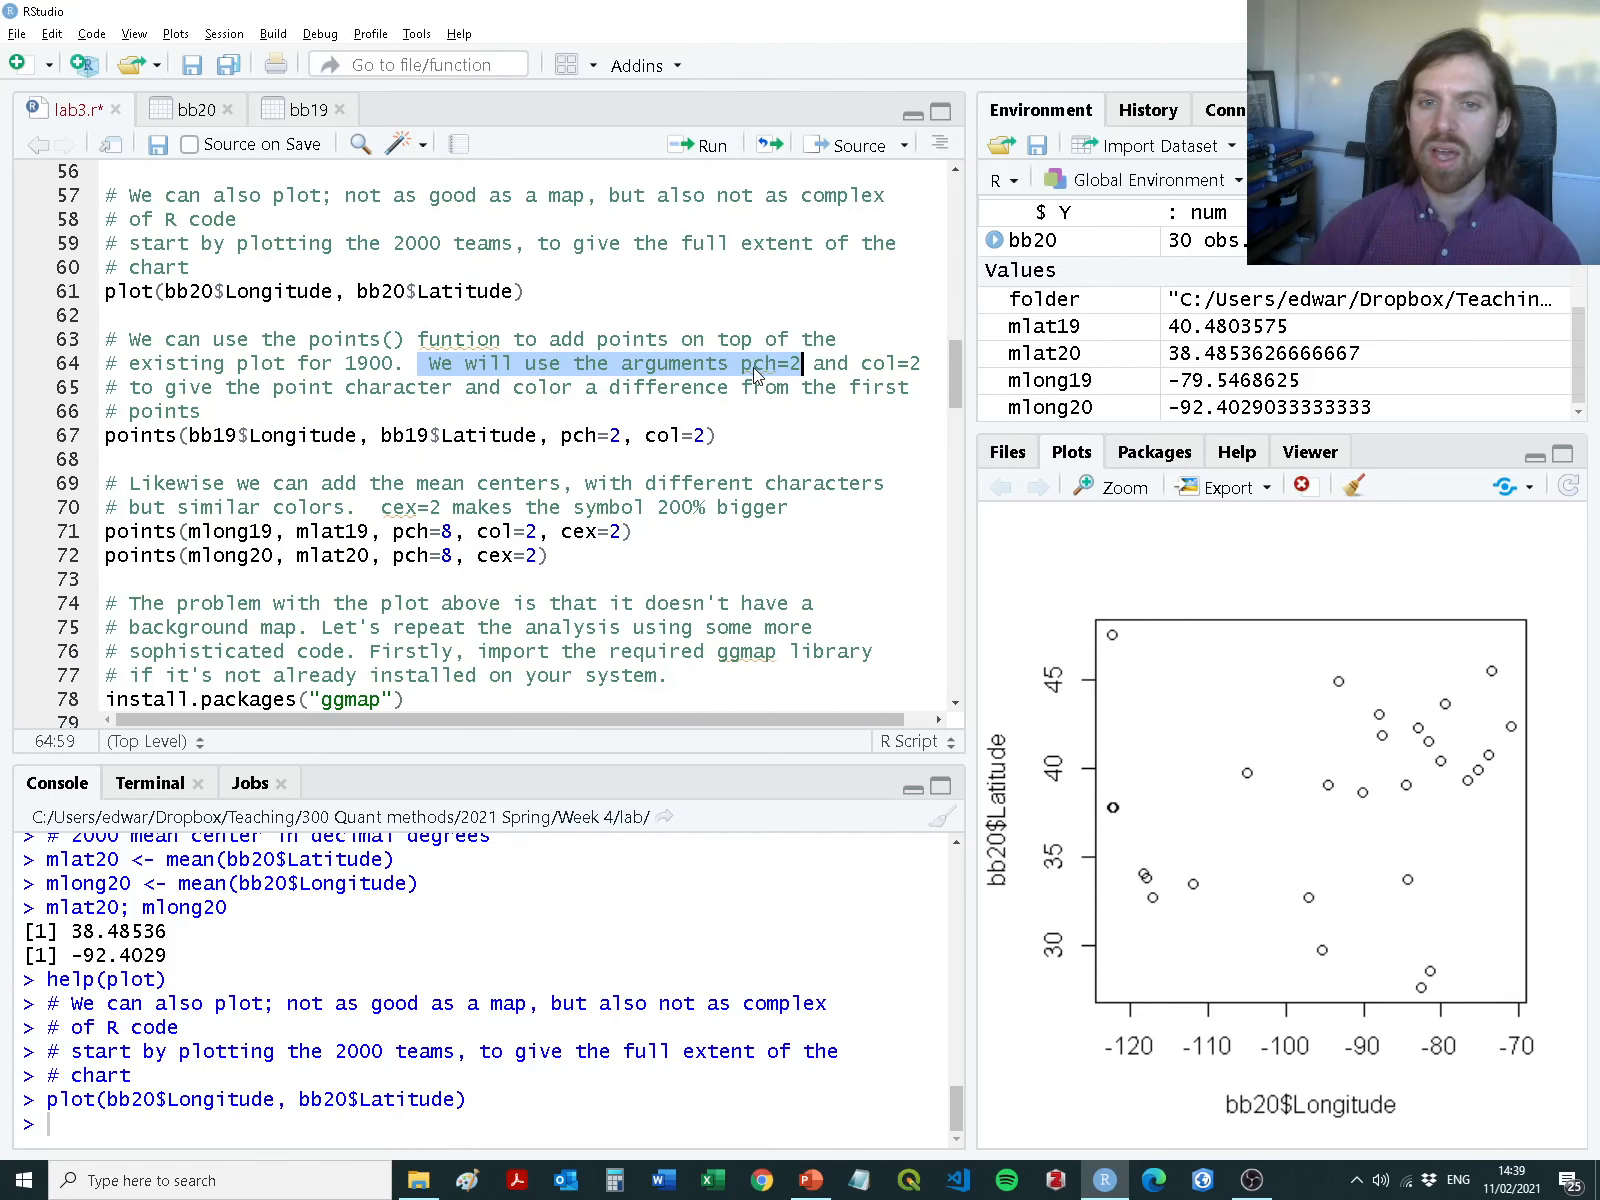
{"action": "double_click", "coordinate": [755, 365]}
{"action": "double_click", "coordinate": [878, 364]}
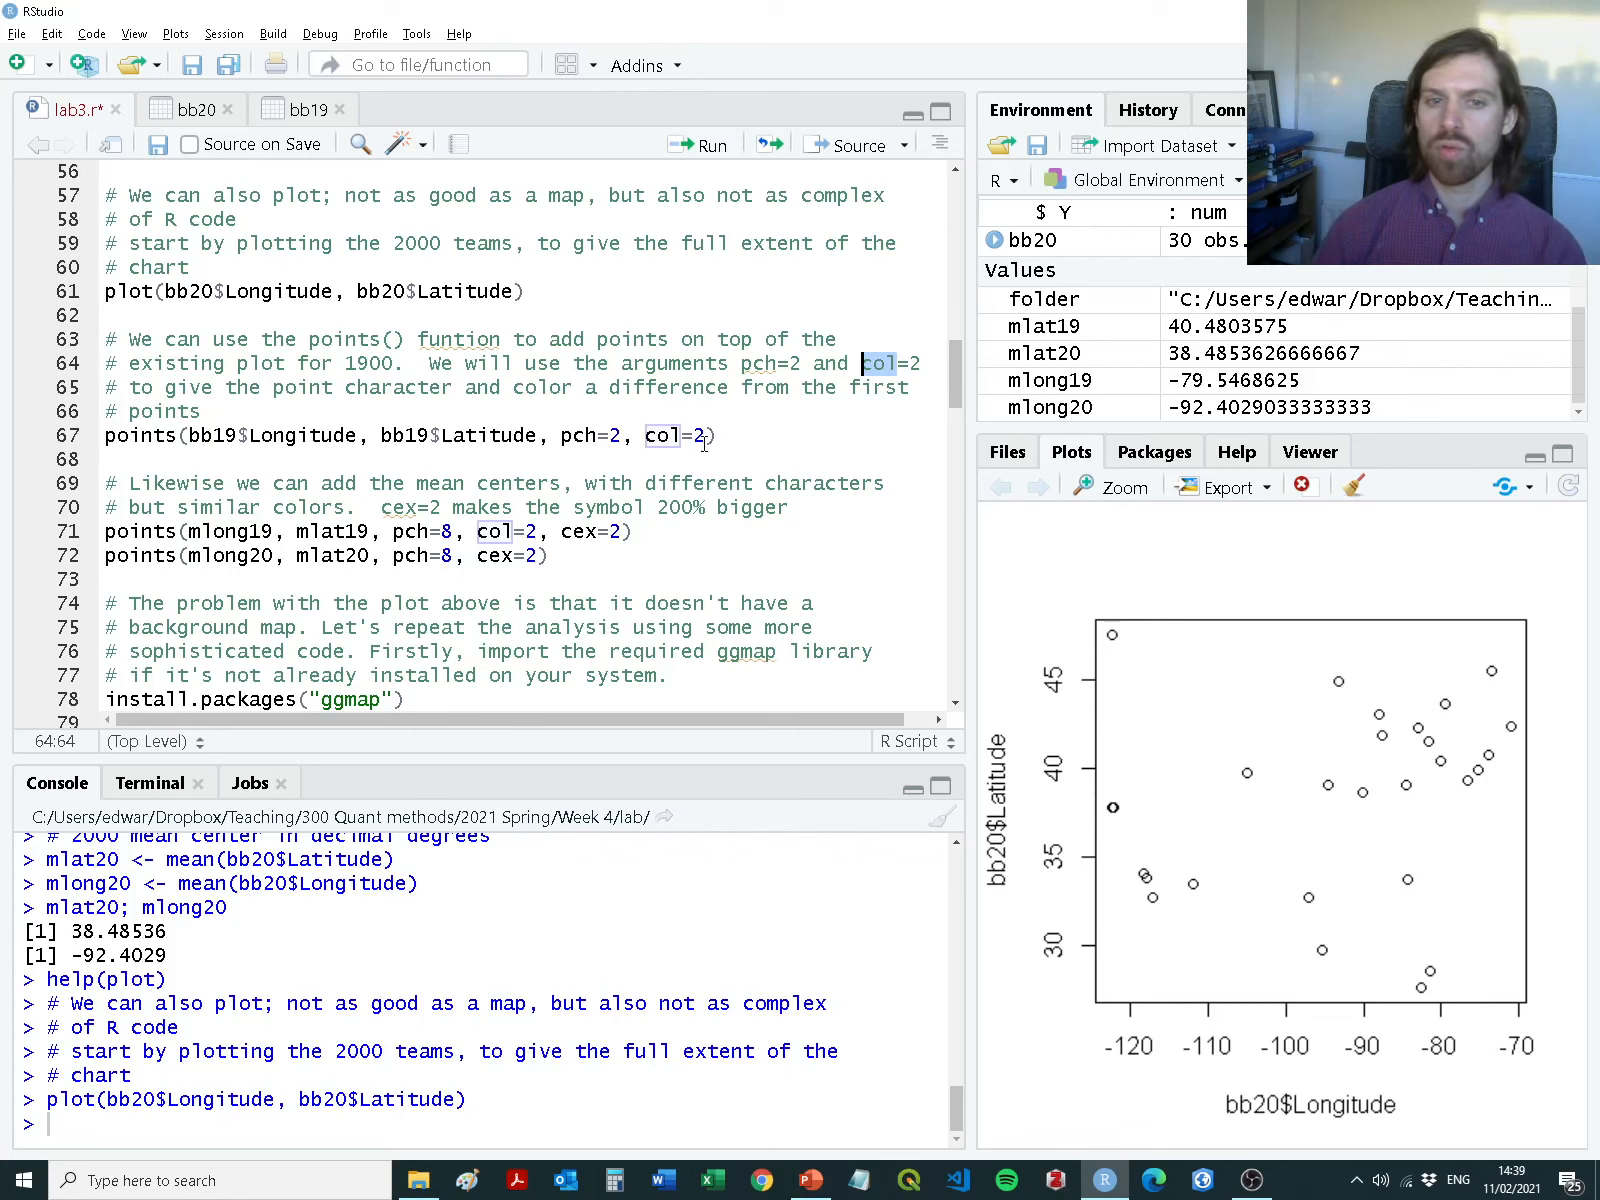
{"action": "left_click", "coordinate": [581, 441]}
Add help(points) on the empty line 68 below the points() call and run it
{"action": "left_click", "coordinate": [556, 455]}
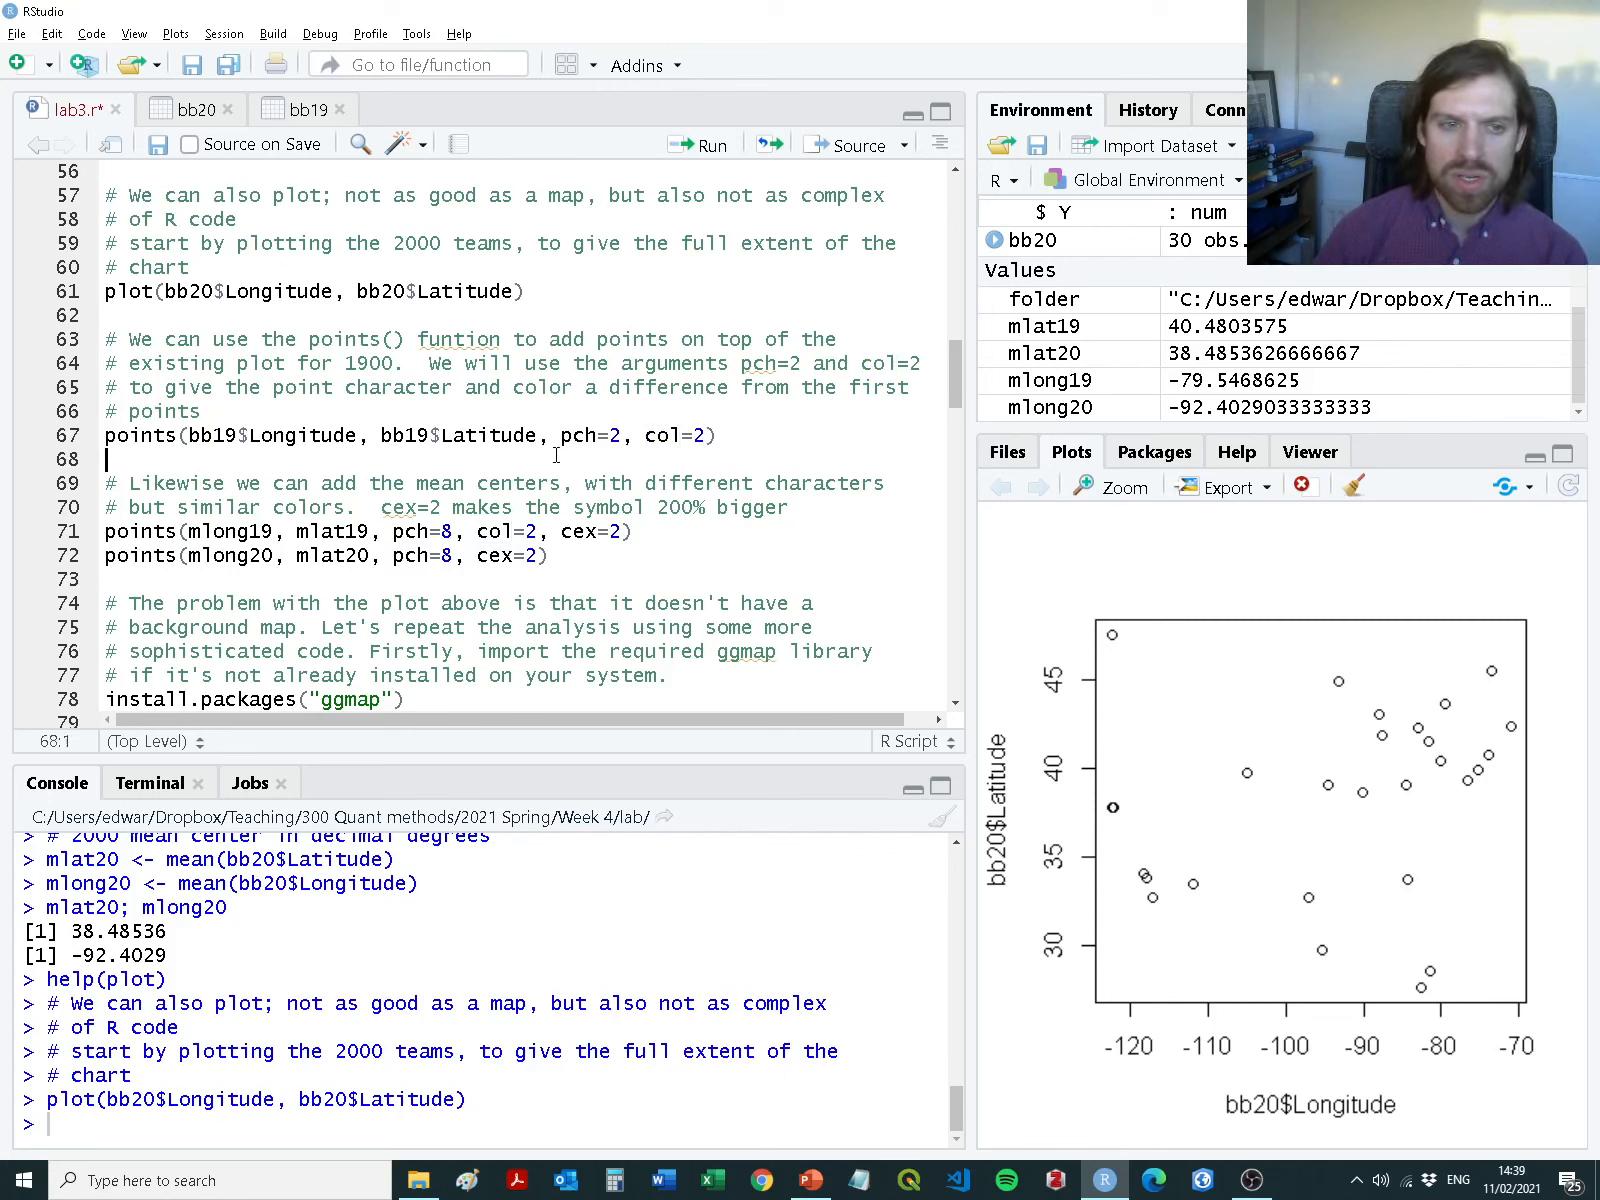
{"action": "type", "text": "h"}
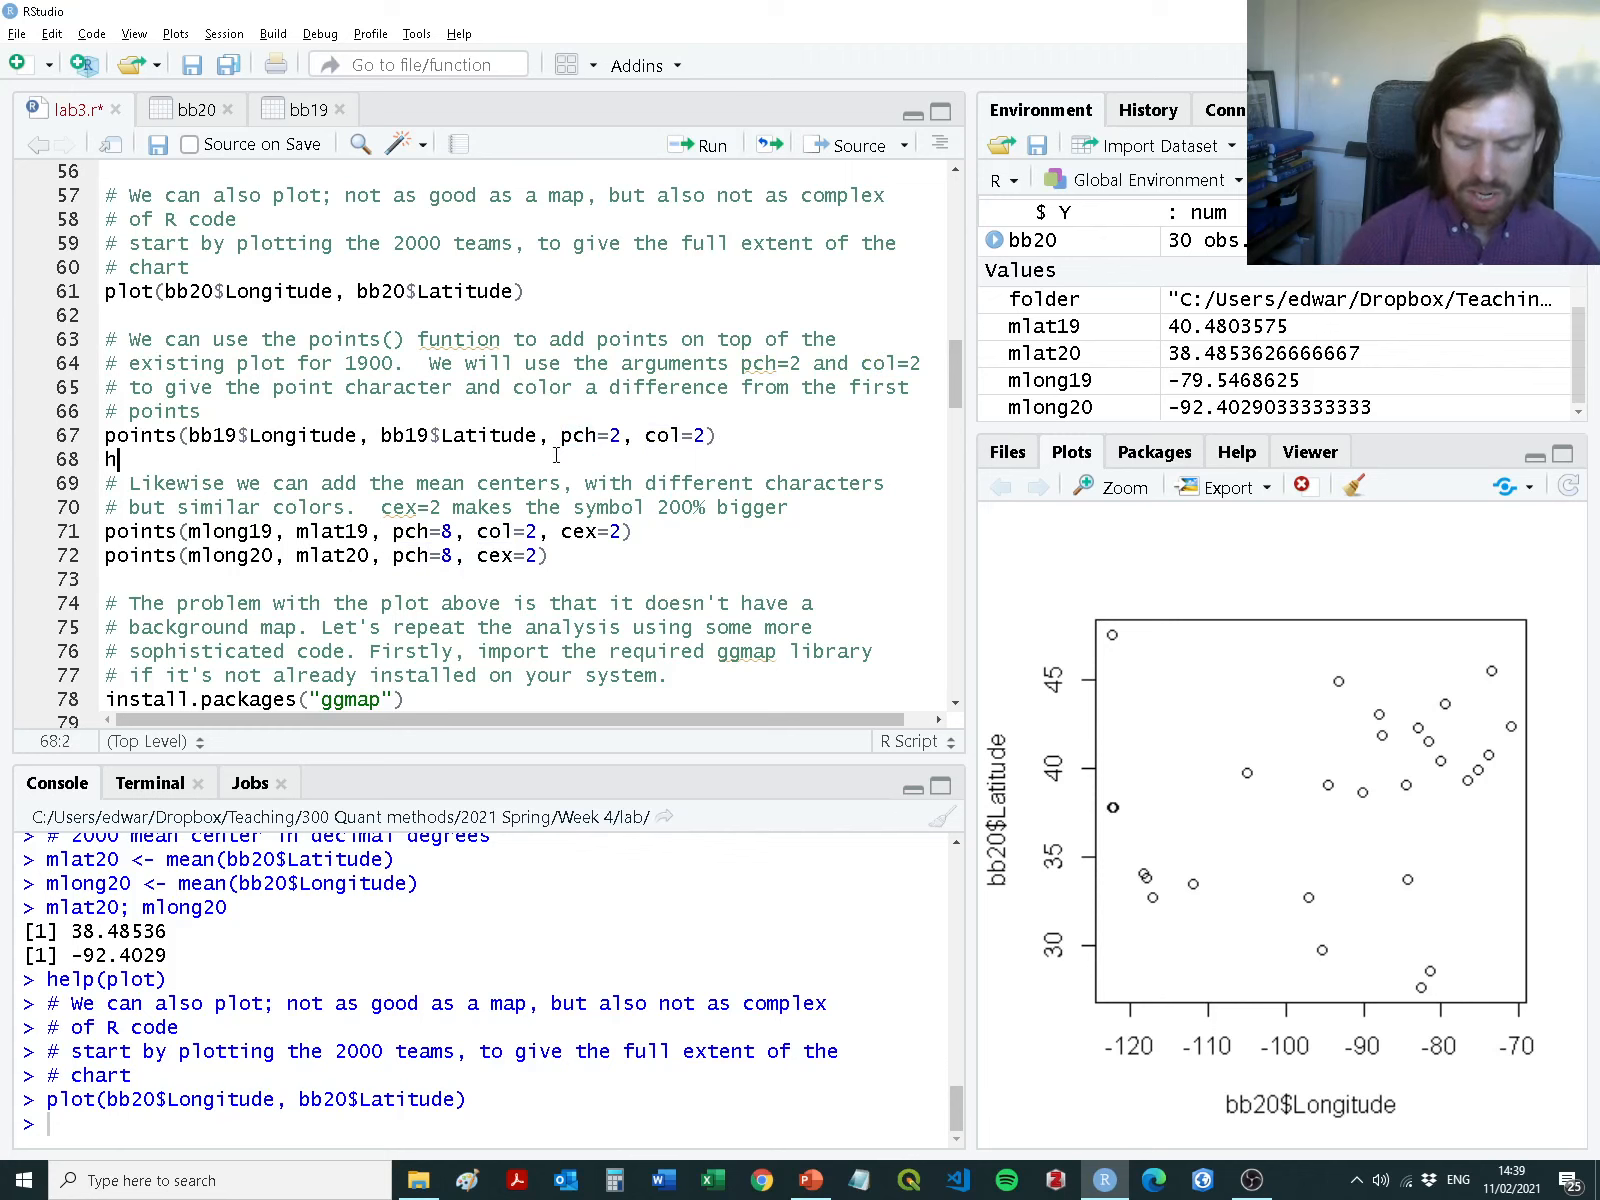
{"action": "type", "text": "elp(points"}
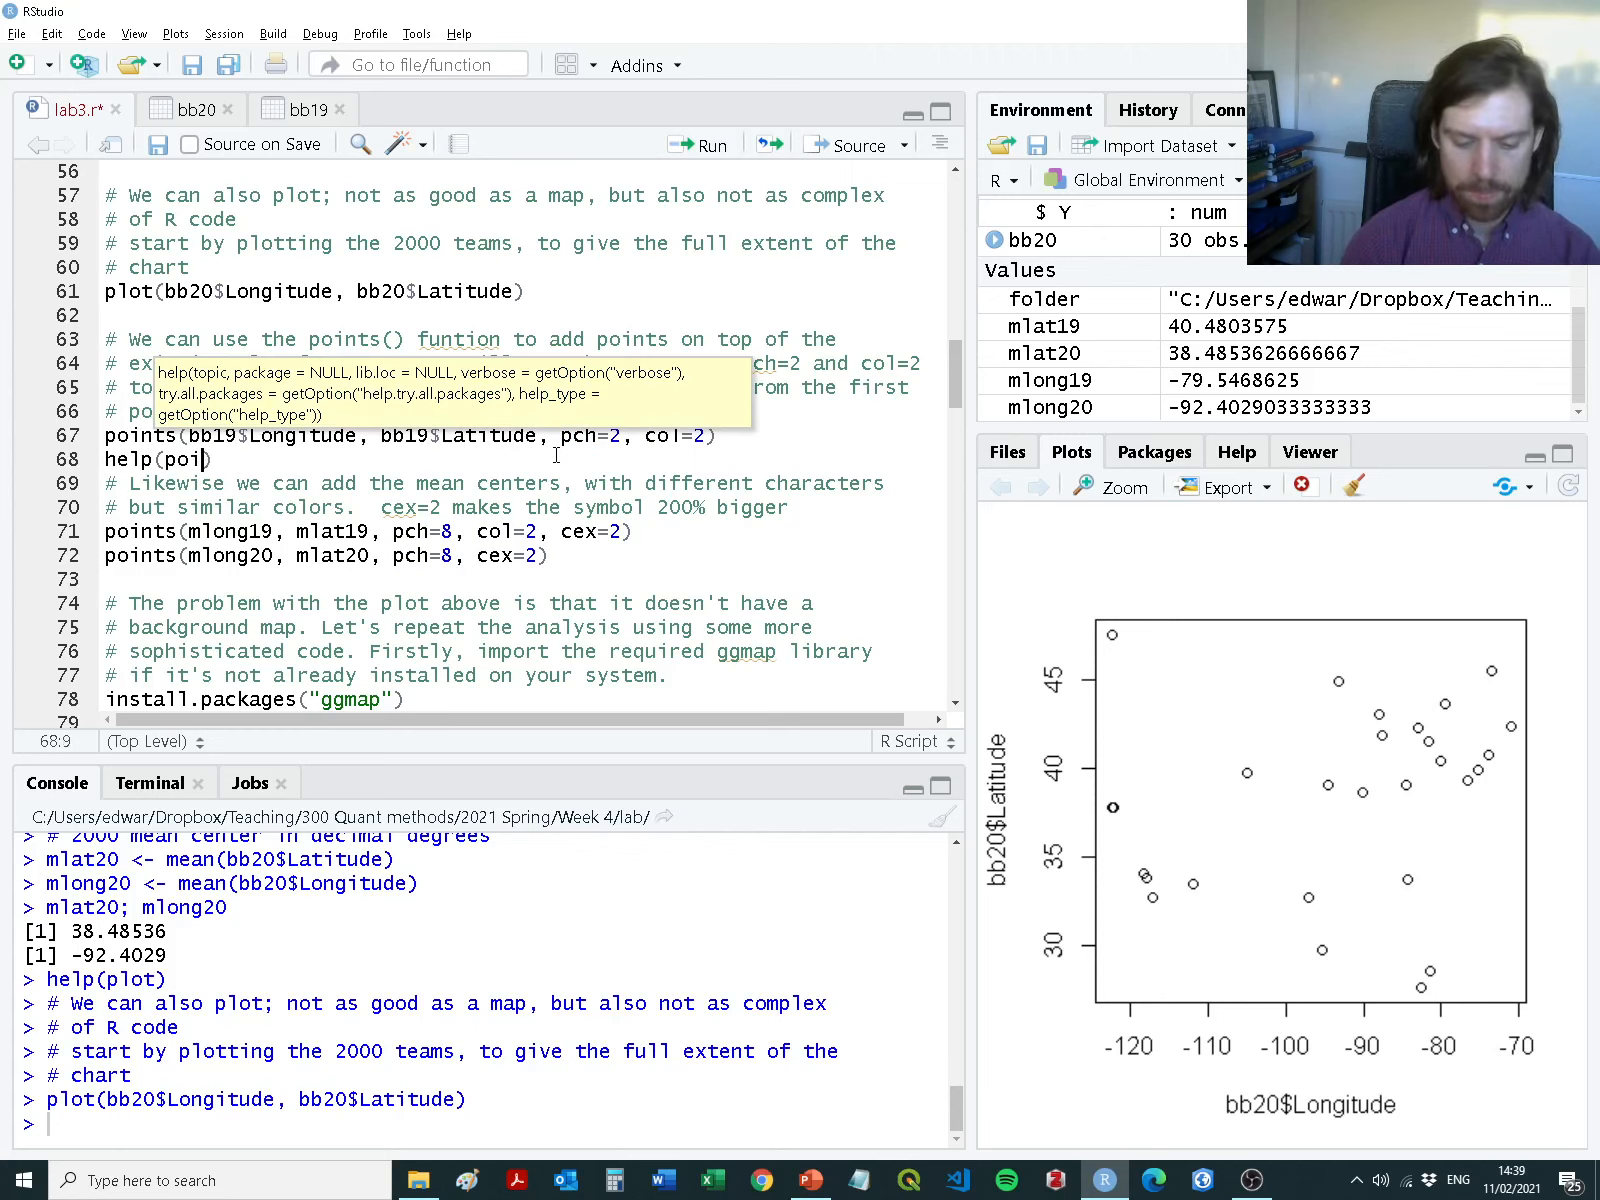
{"action": "key", "text": "ctrl+Return"}
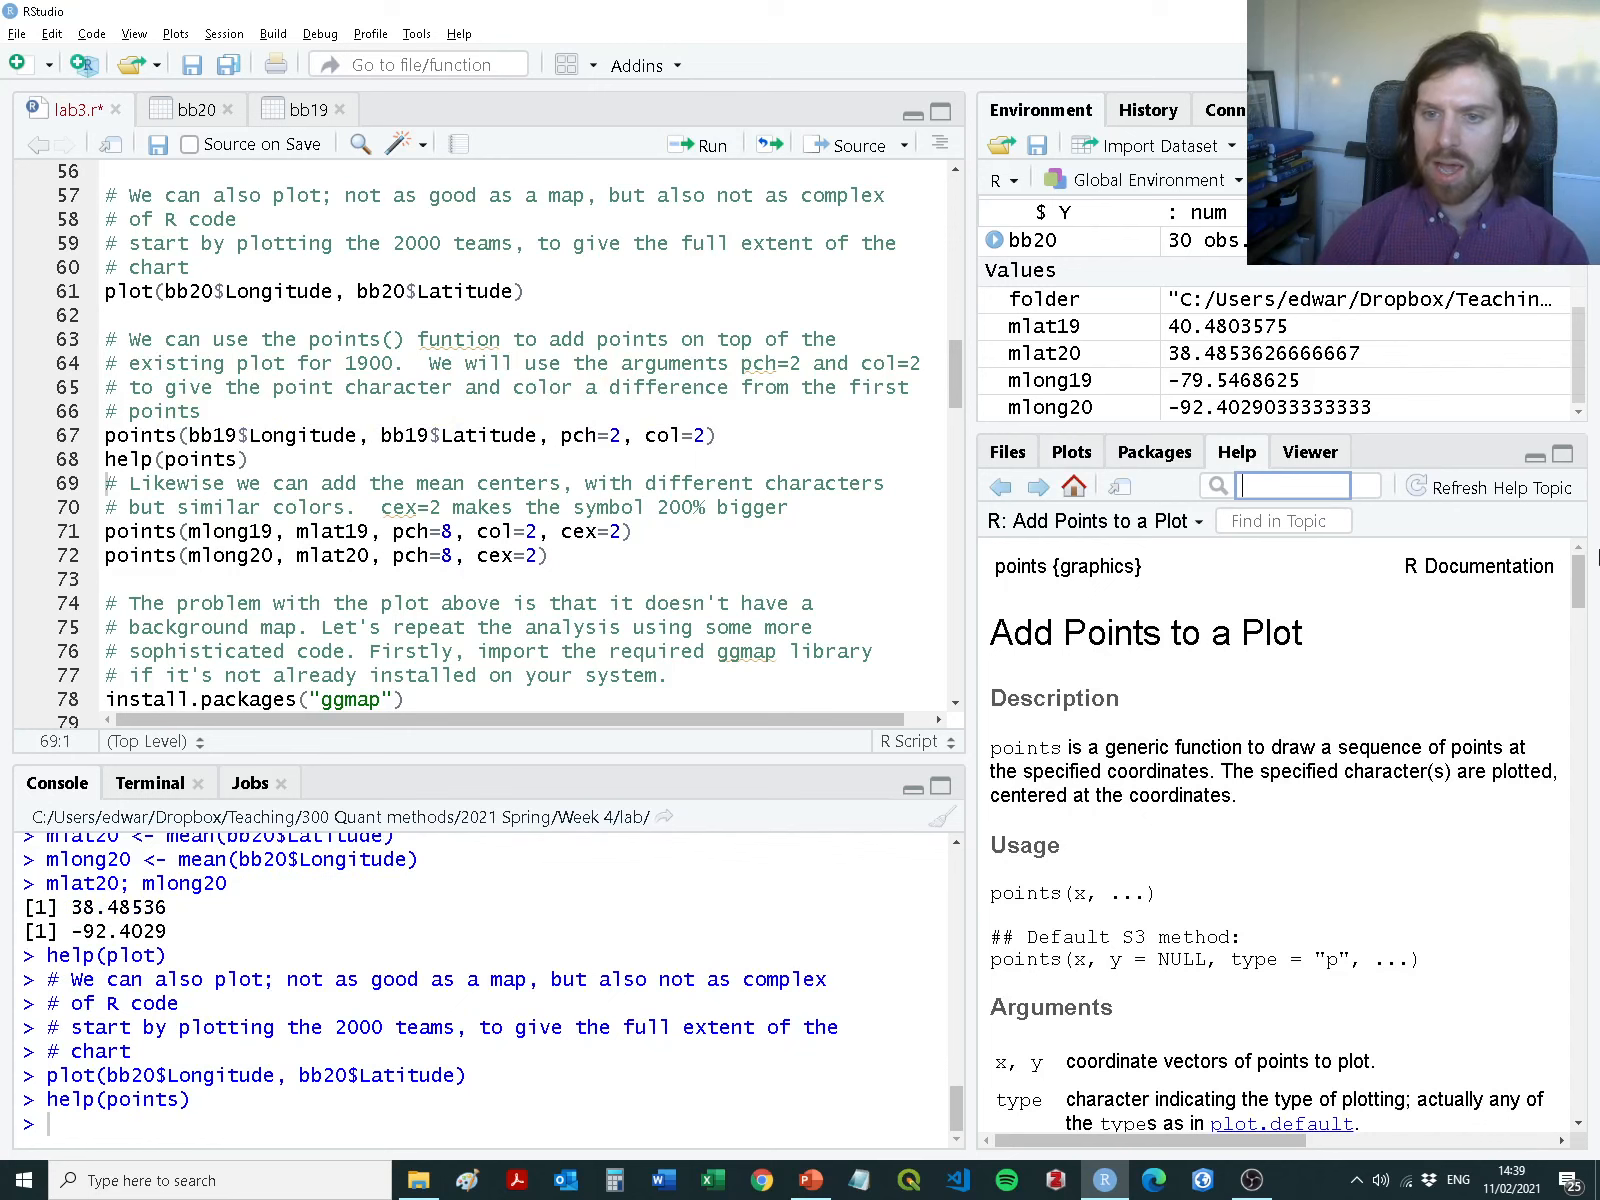
Read the pch argument description on the Add Points to a Plot help page, and return to the previous help page
{"action": "left_click_drag", "start_coordinate": [1580, 596], "coordinate": [1583, 677]}
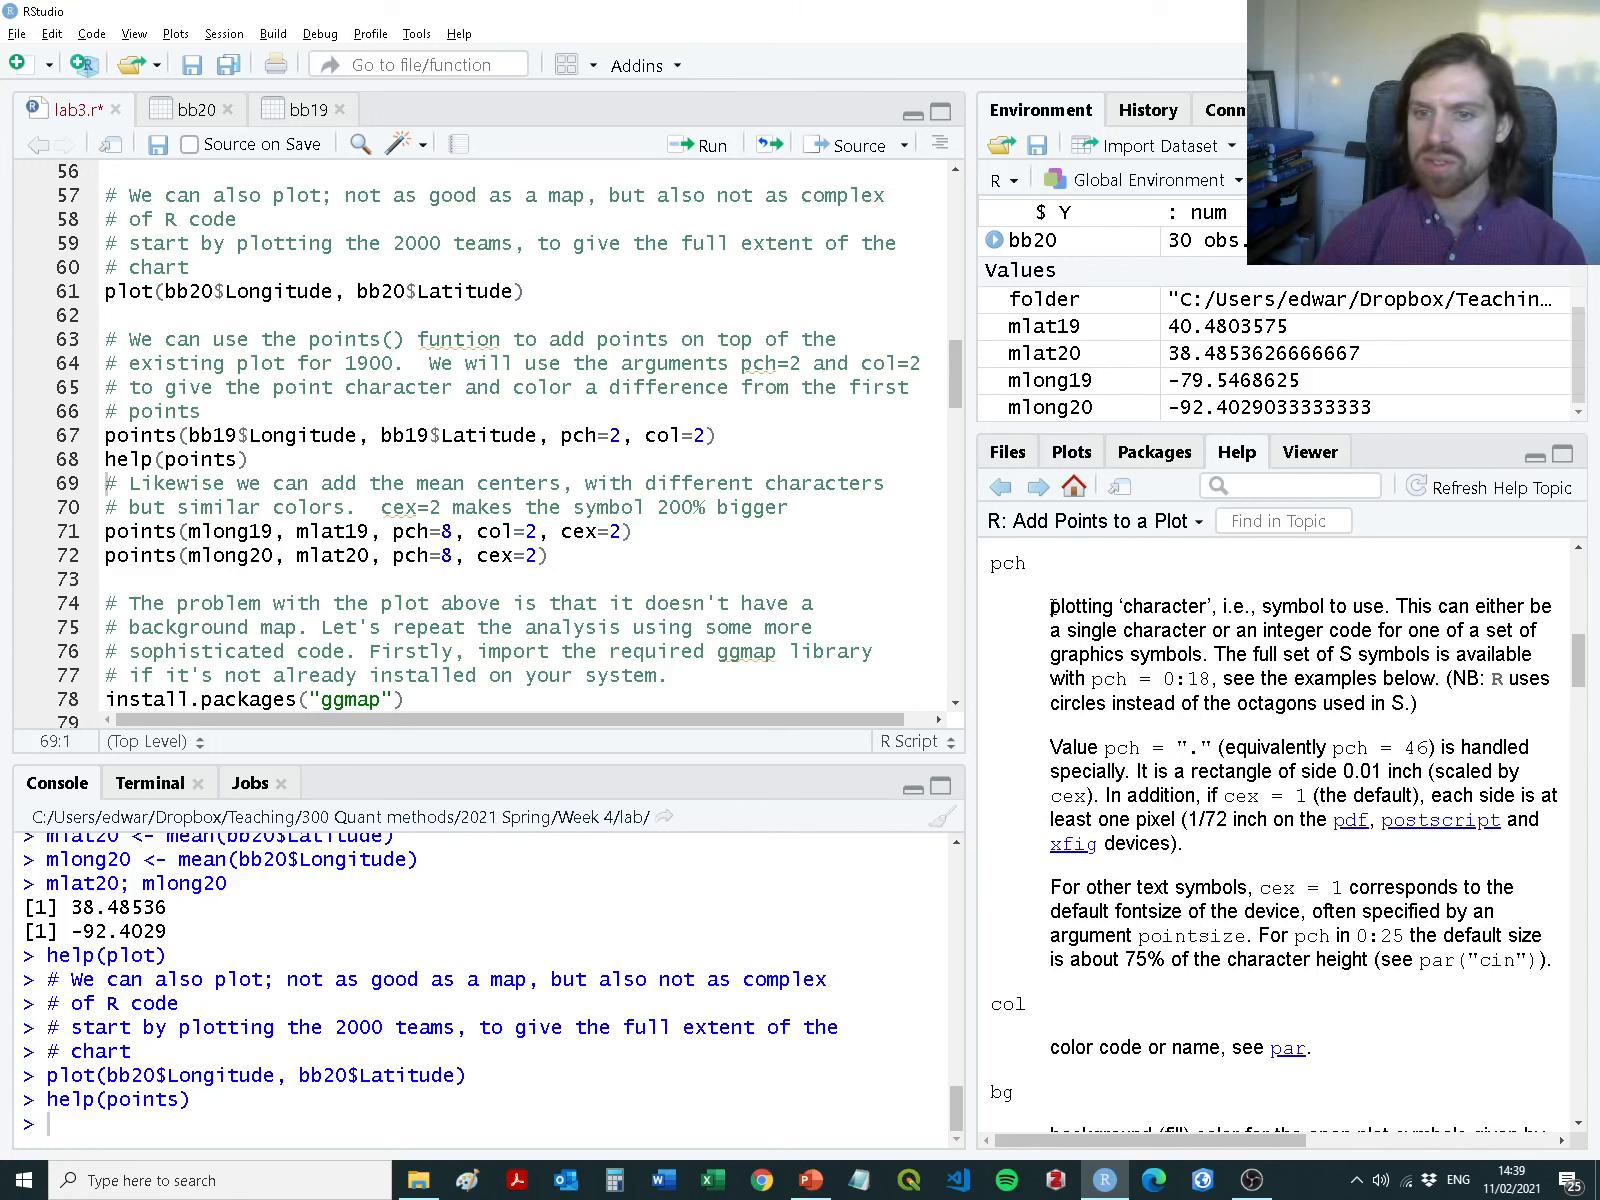
{"action": "left_click_drag", "start_coordinate": [1052, 606], "coordinate": [1510, 705]}
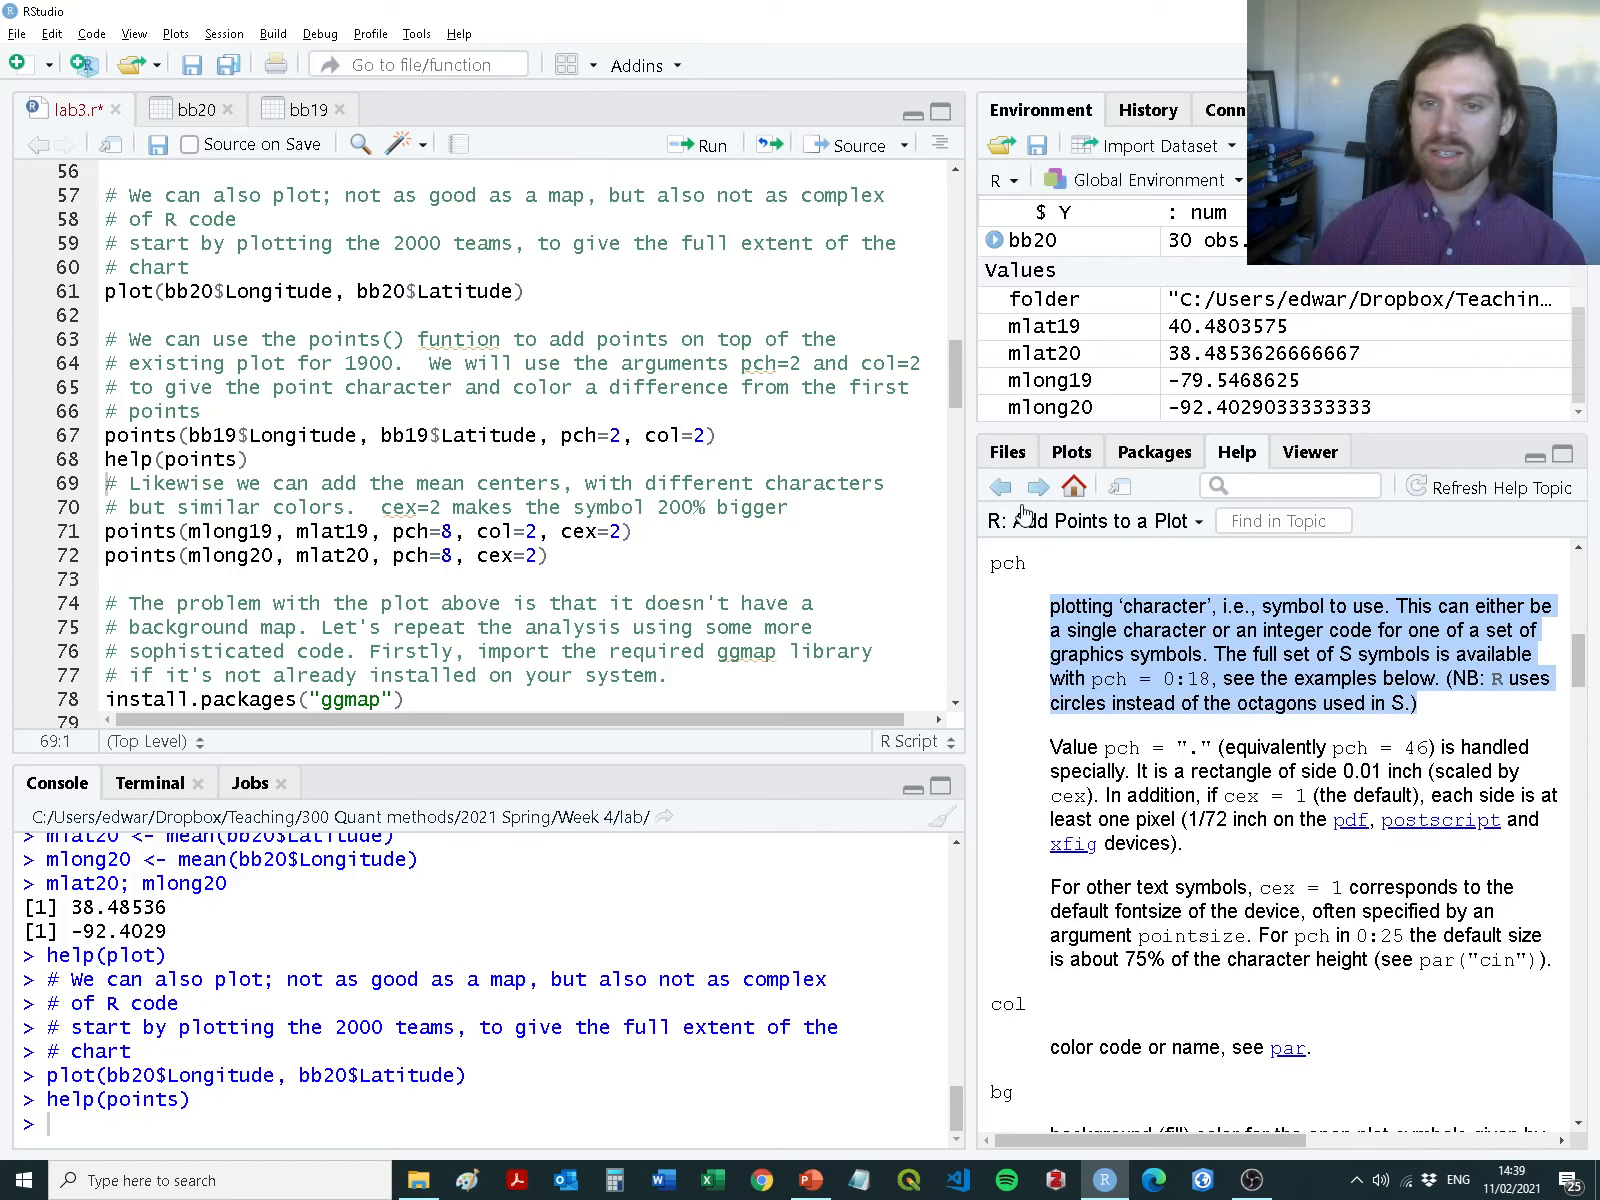
{"action": "left_click", "coordinate": [1000, 486]}
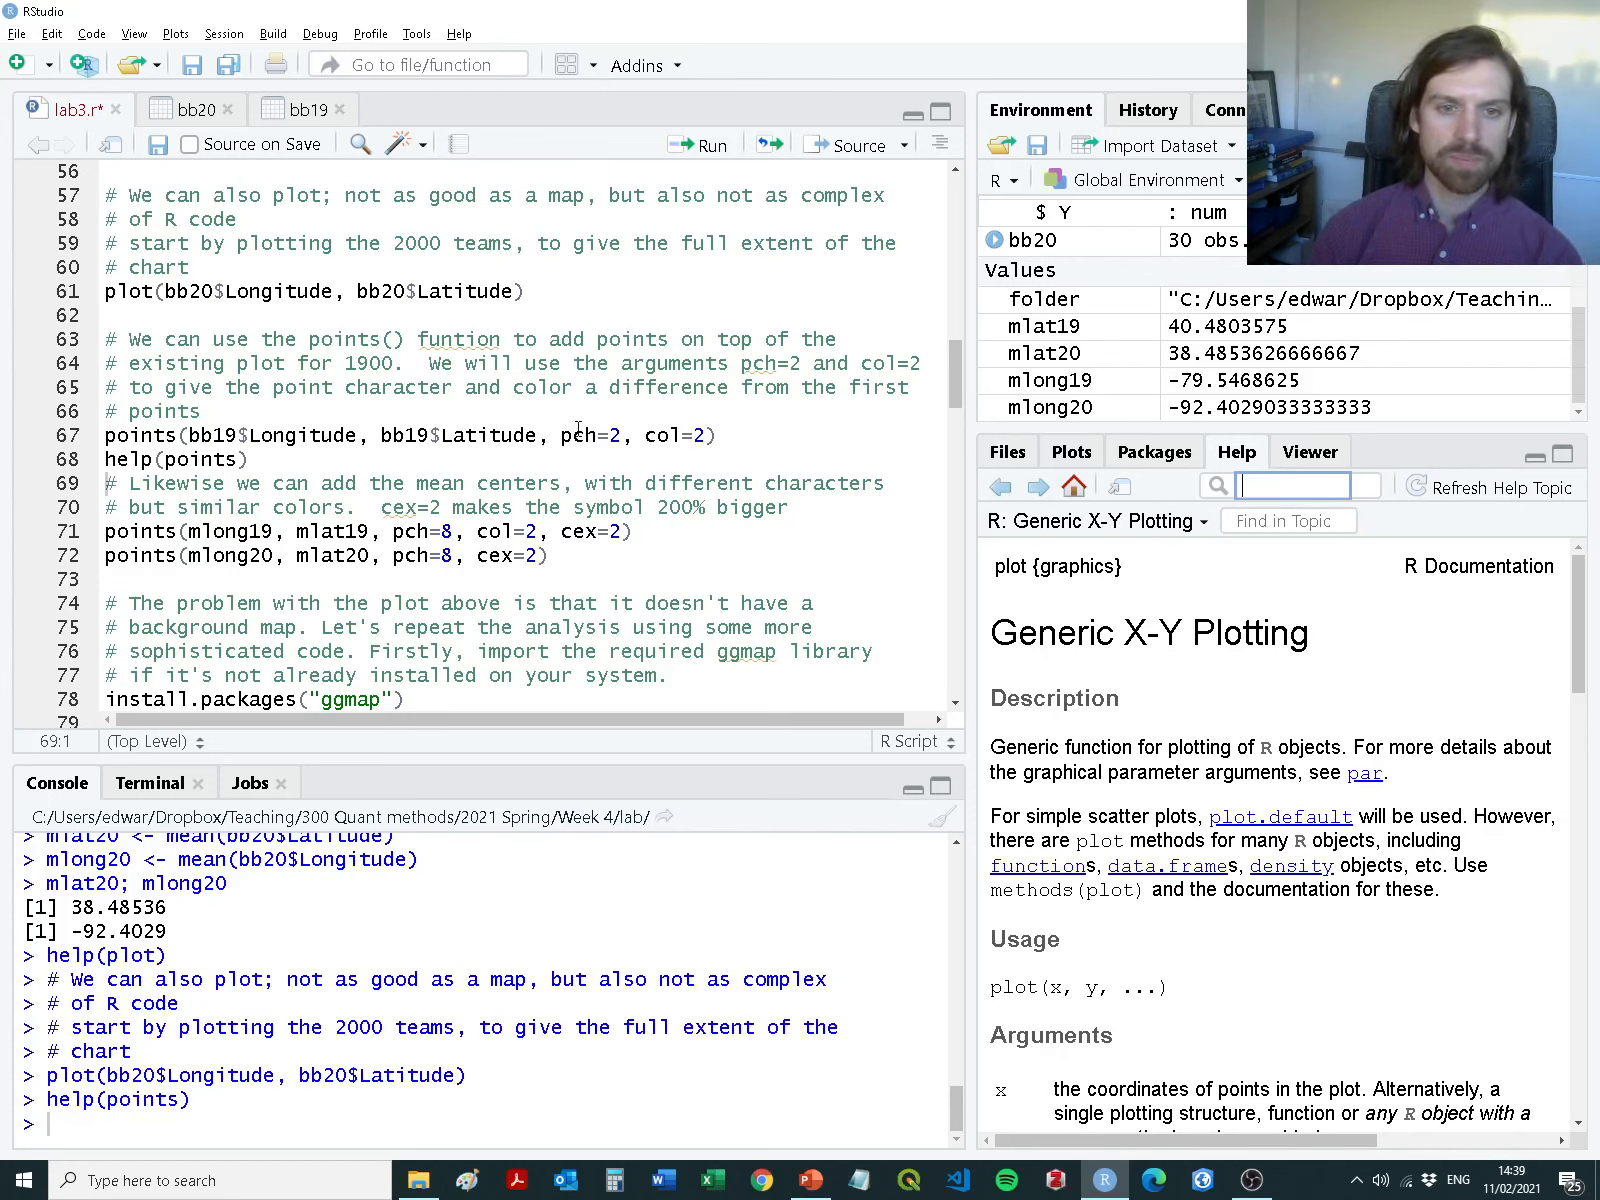
Run the points() call on line 67 to overlay the 1900 teams on the plot with pch=2 and col=2
{"action": "double_click", "coordinate": [664, 435]}
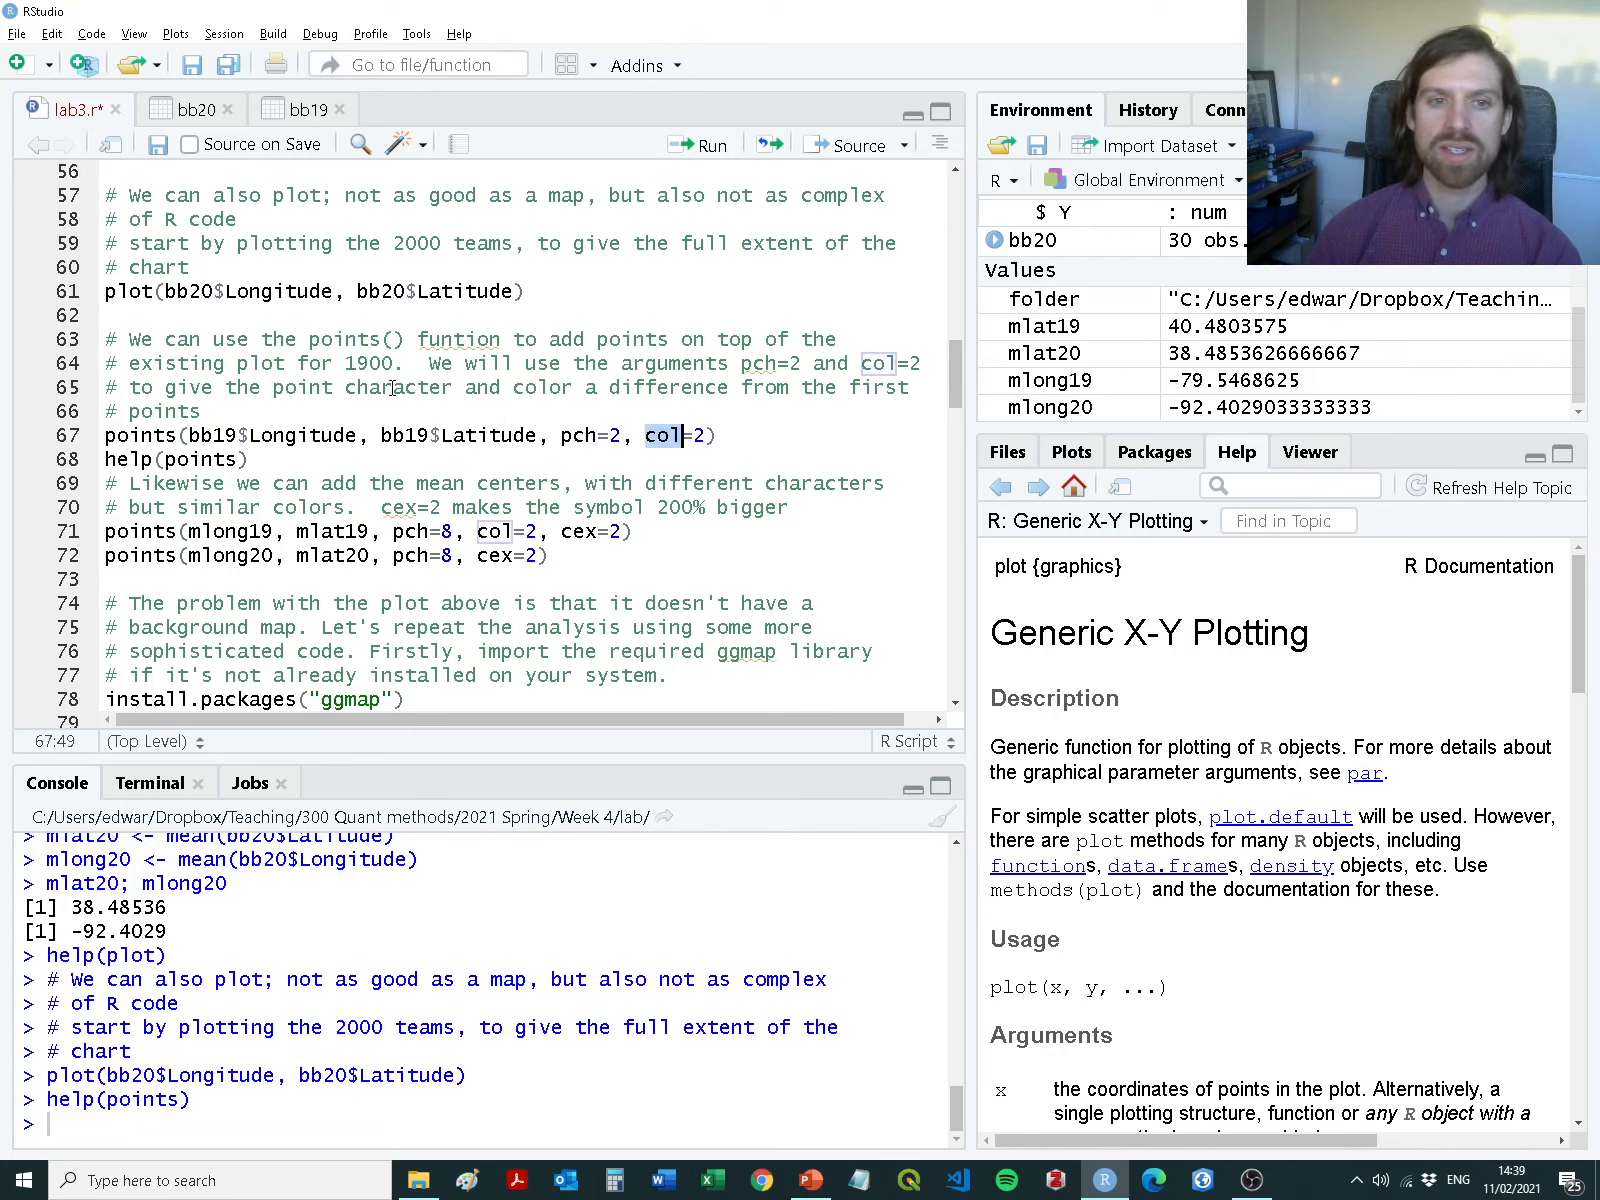
{"action": "left_click", "coordinate": [754, 434]}
{"action": "key", "text": "ctrl+Return"}
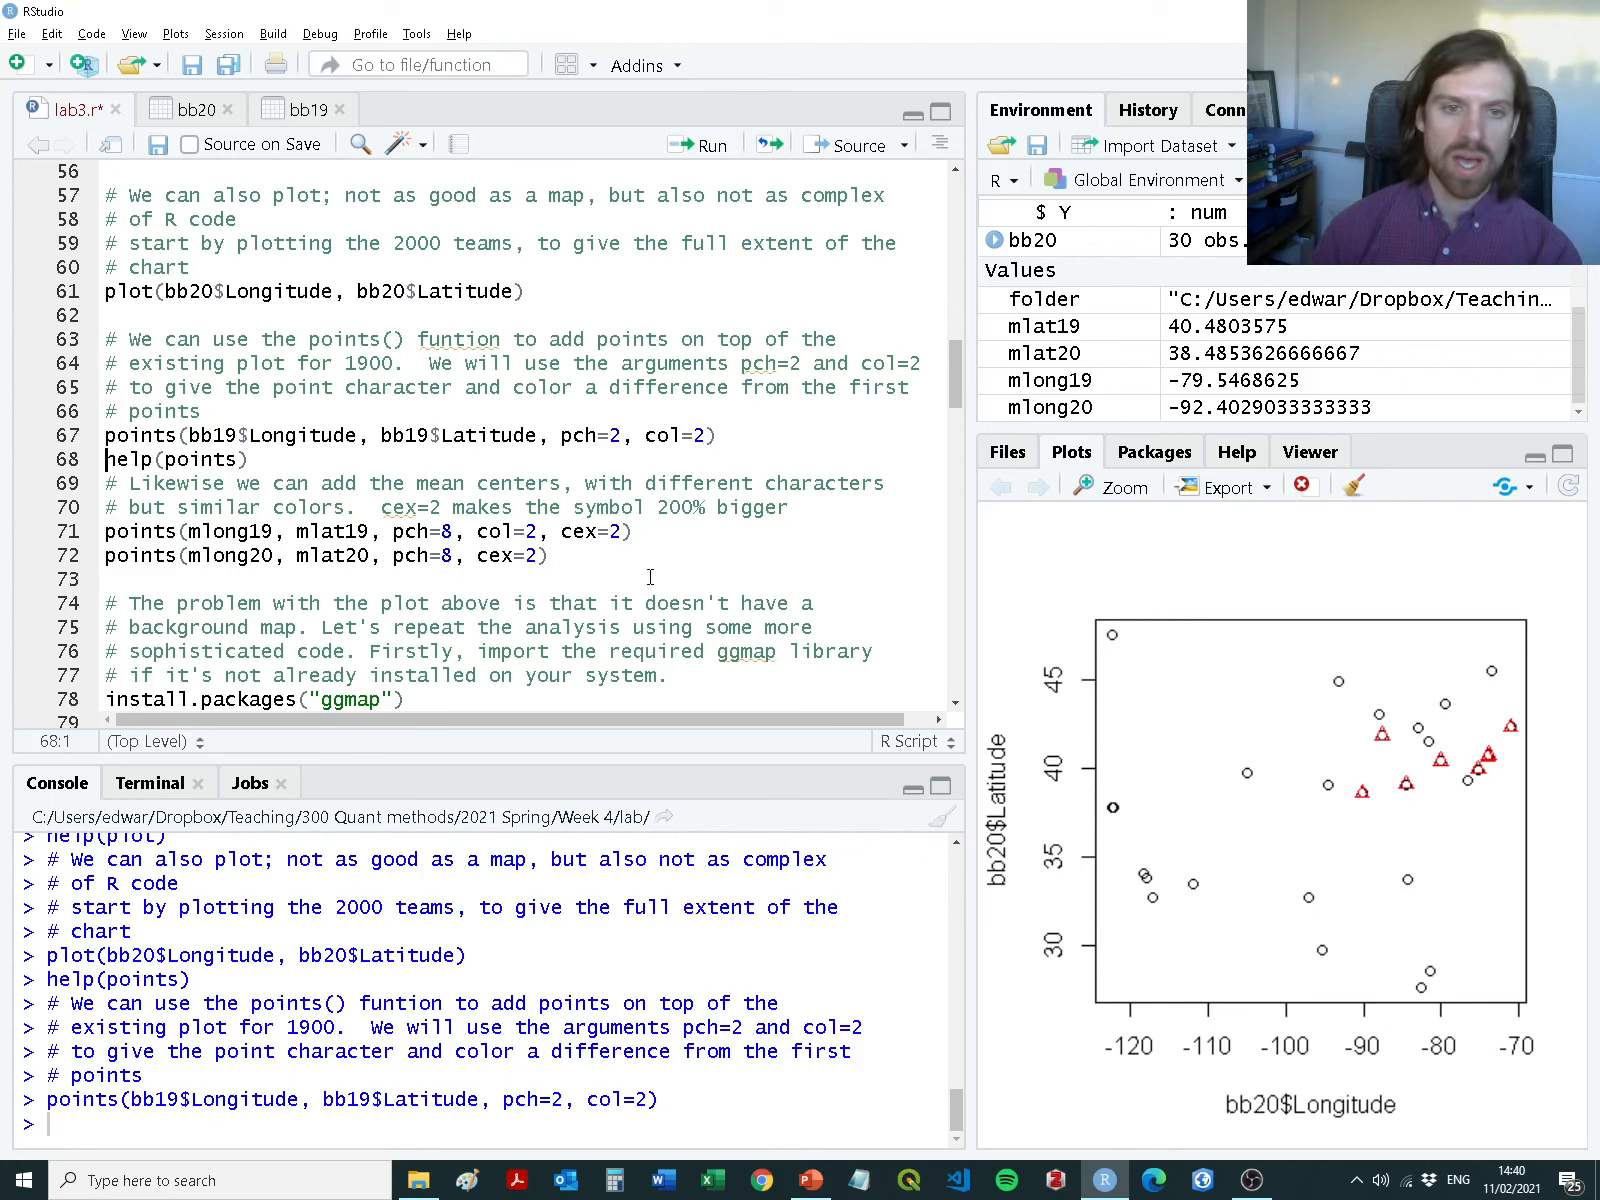
Remove help(points) from line 68 and run the two mean-center points() calls on lines 71 and 72
{"action": "left_click_drag", "start_coordinate": [259, 467], "coordinate": [105, 462]}
{"action": "key", "text": "BackSpace"}
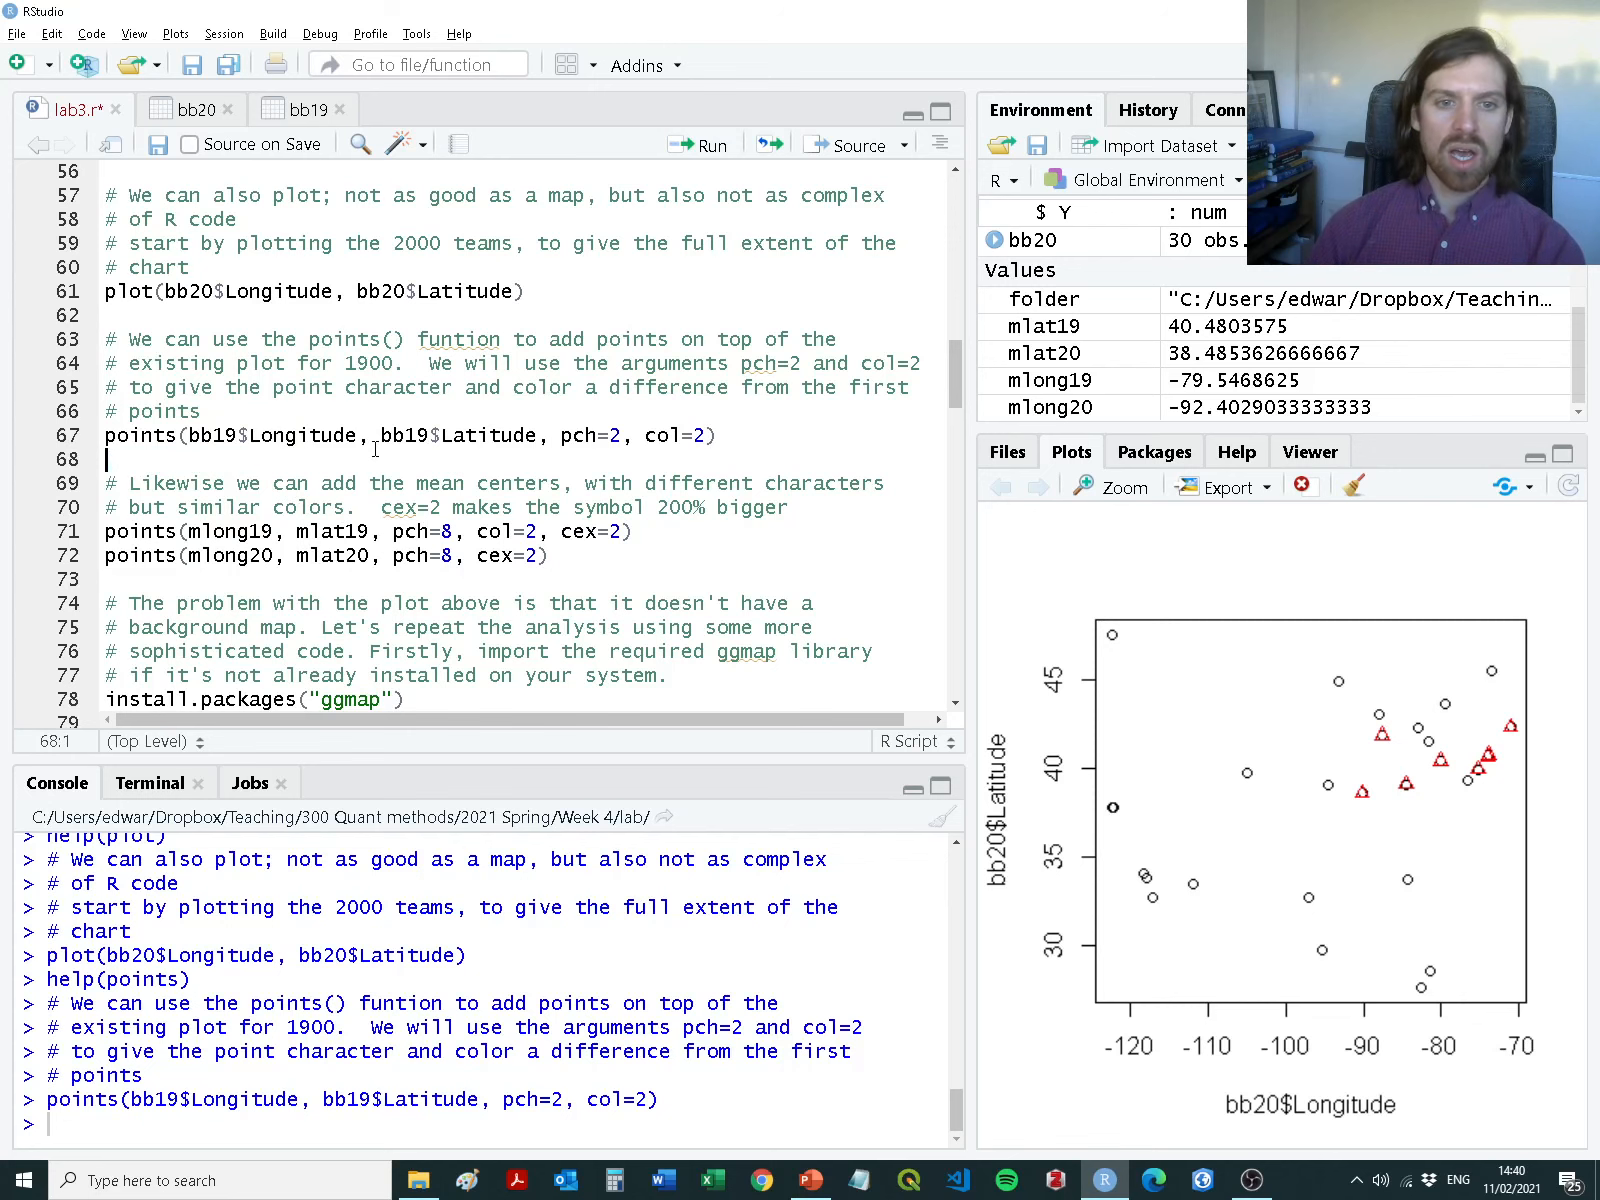
{"action": "scroll", "coordinate": [619, 433], "scroll_direction": "down", "scroll_amount": 2}
{"action": "left_click_drag", "start_coordinate": [550, 435], "coordinate": [287, 435]}
{"action": "key", "text": "ctrl+Return"}
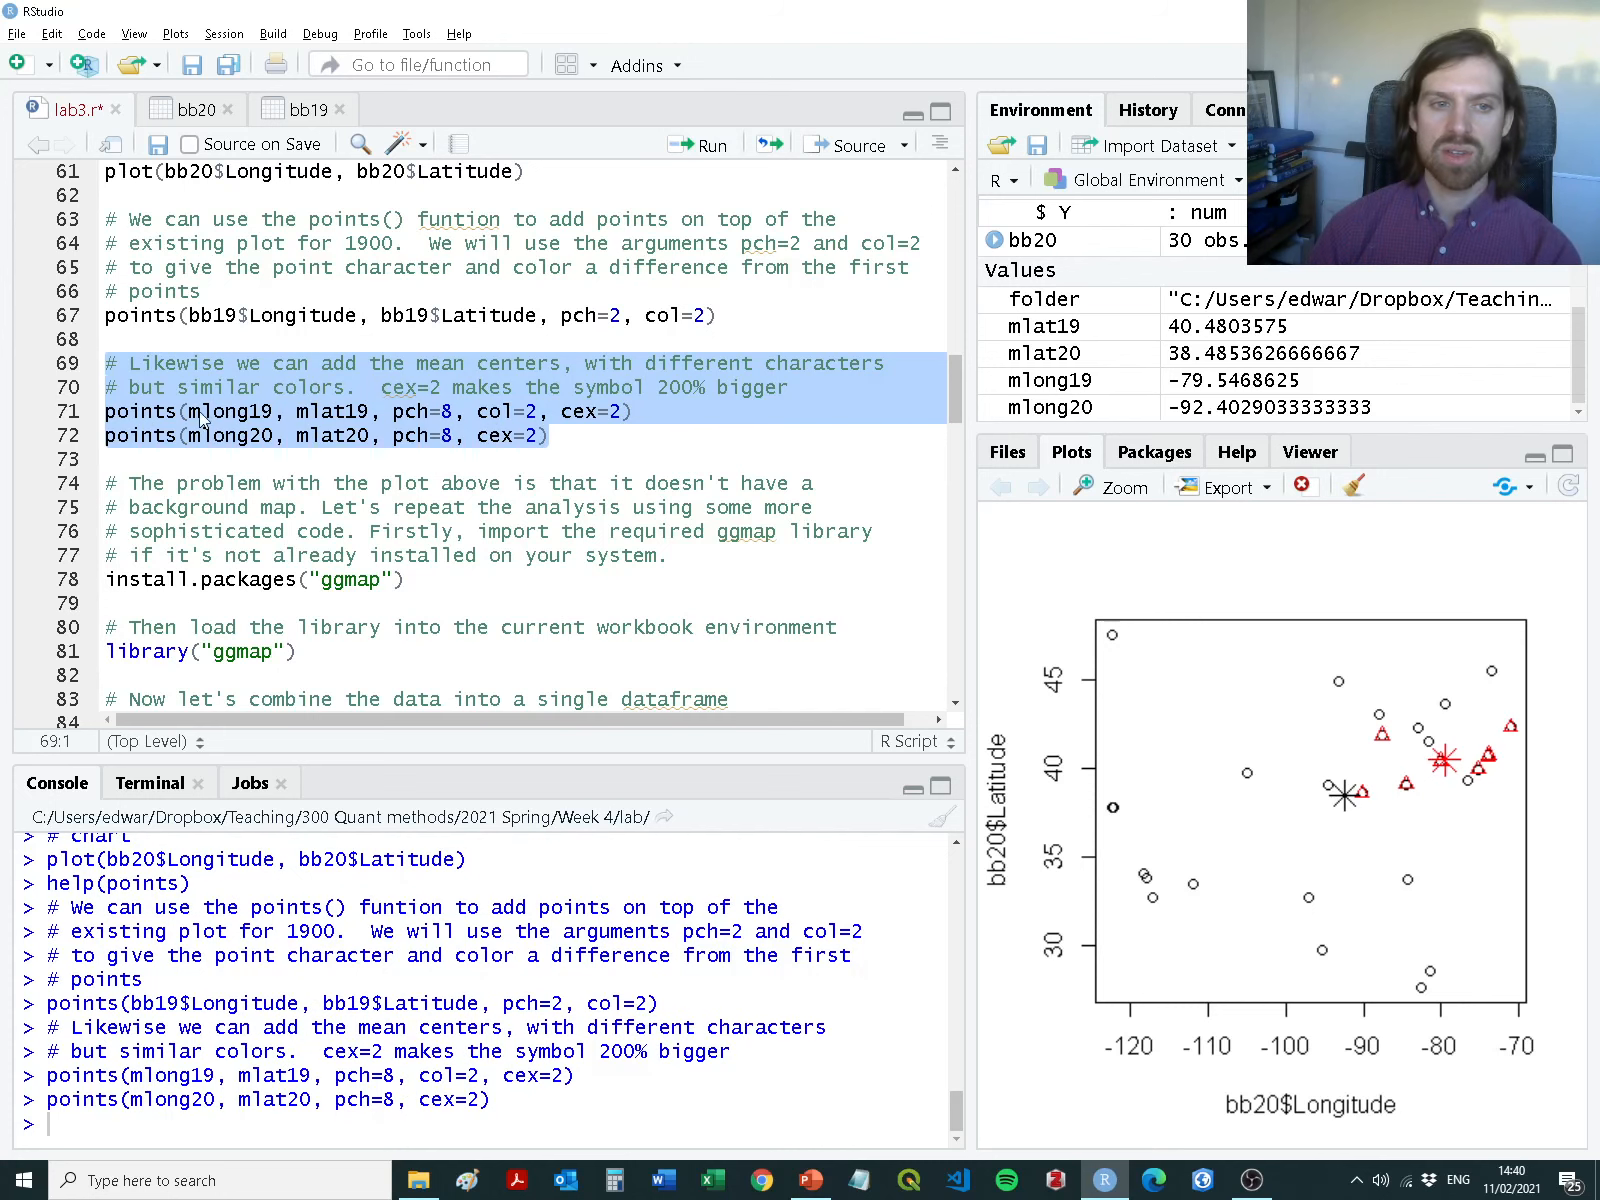
Review the mlong19, mlat19, mlong20 and mlat20 arguments on lines 71 and 72 against the mean-center code further up
{"action": "left_click_drag", "start_coordinate": [190, 411], "coordinate": [369, 411]}
{"action": "scroll", "coordinate": [388, 463], "scroll_direction": "up", "scroll_amount": 5}
{"action": "scroll", "coordinate": [388, 463], "scroll_direction": "up", "scroll_amount": 1}
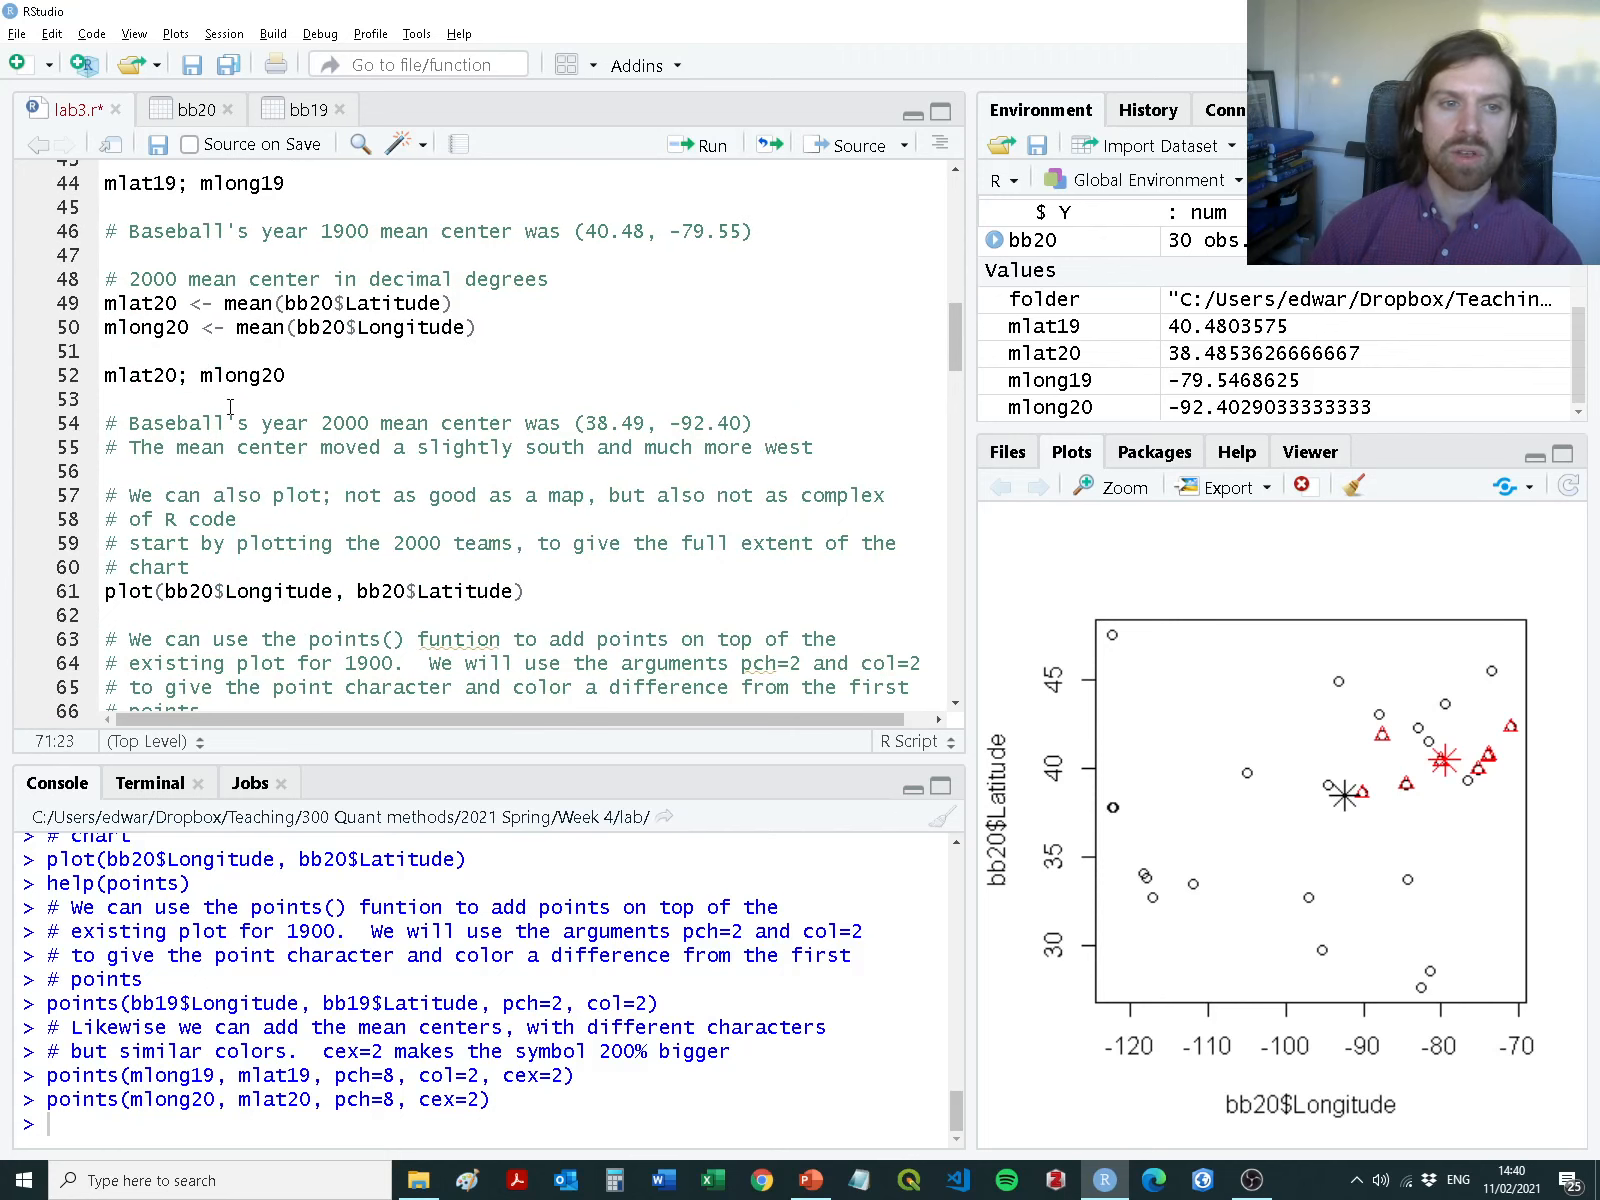
{"action": "scroll", "coordinate": [117, 383], "scroll_direction": "down", "scroll_amount": 4}
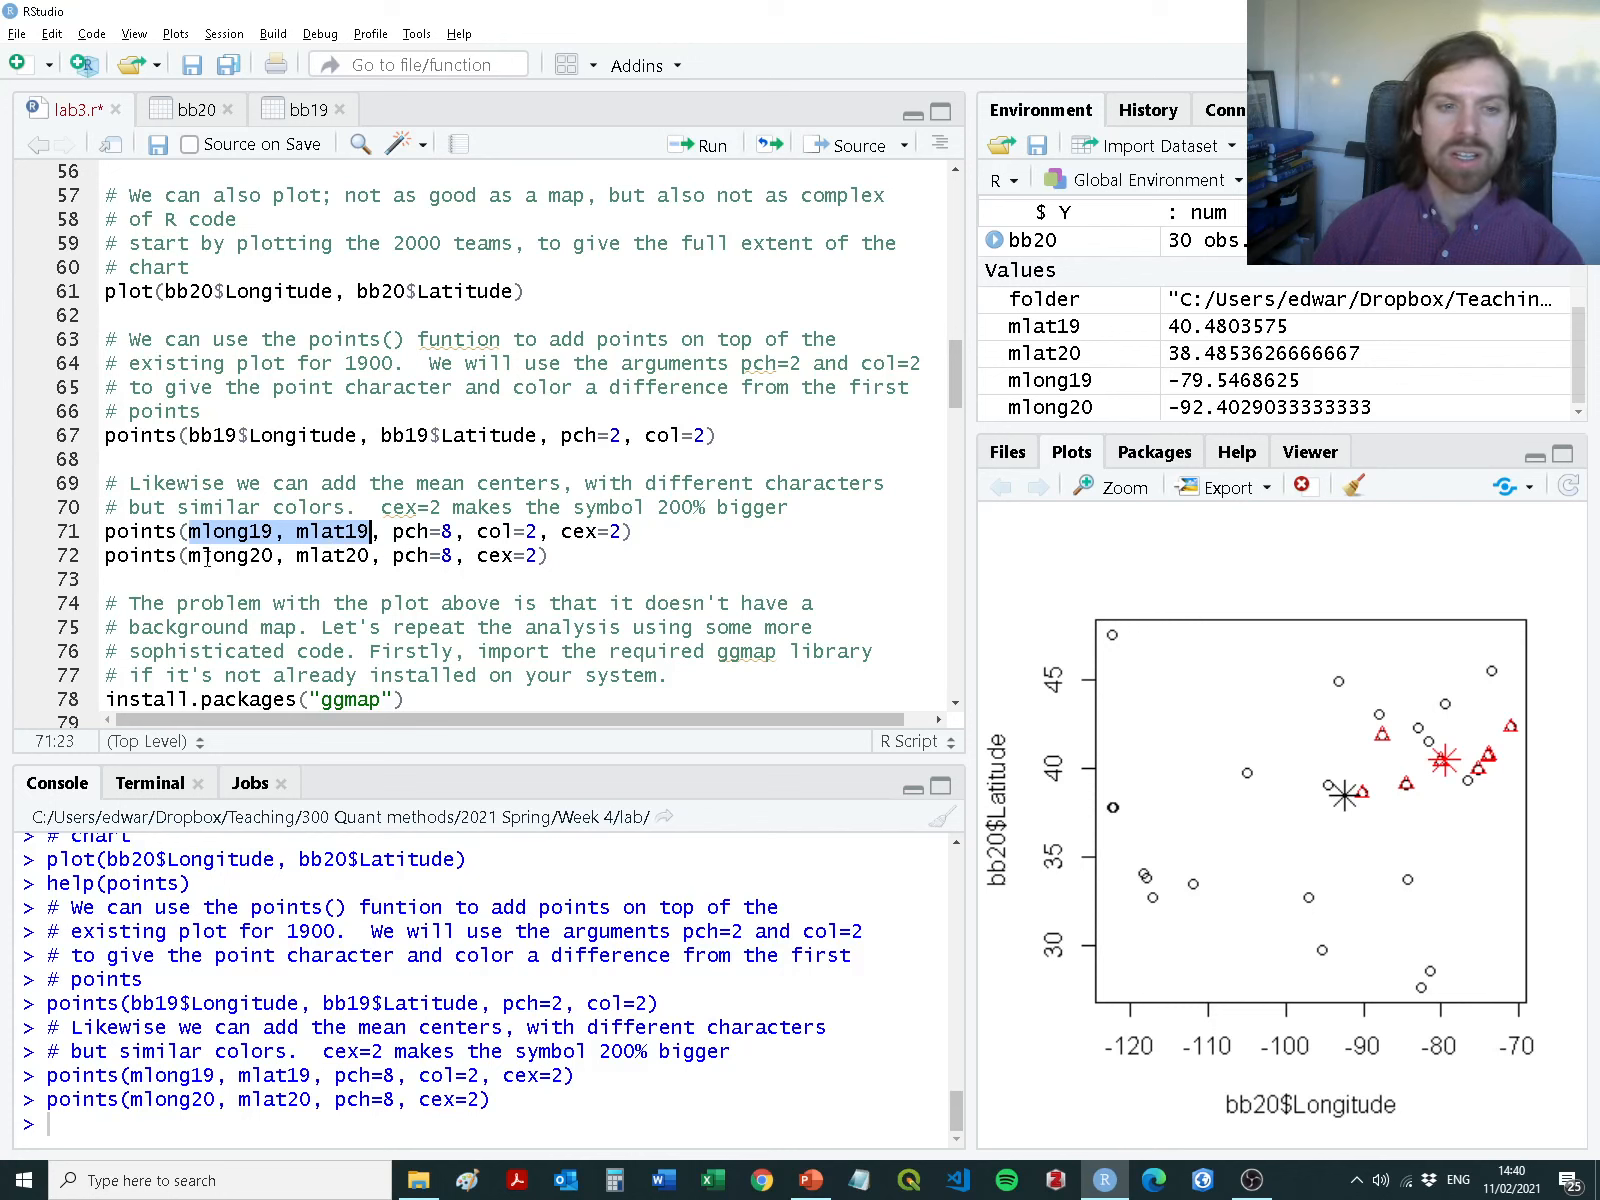
{"action": "double_click", "coordinate": [245, 557]}
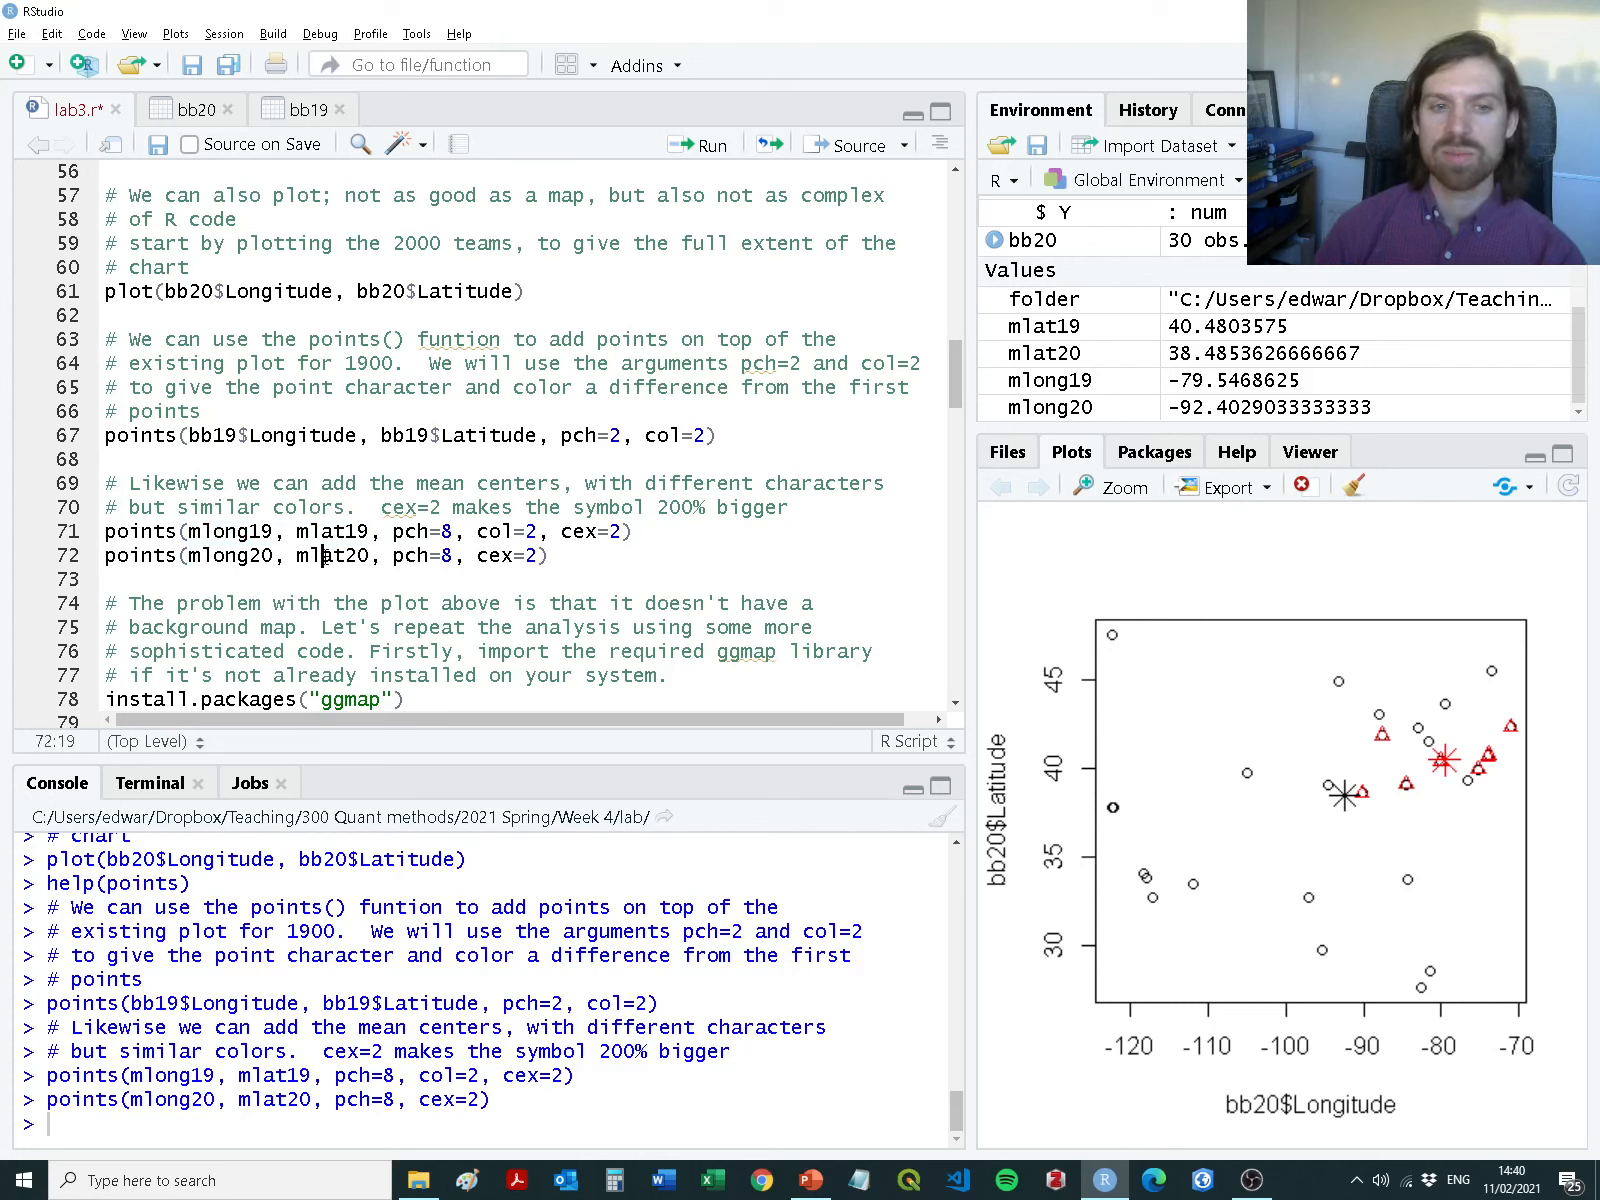
{"action": "double_click", "coordinate": [325, 557]}
Rerun lines 70 to 72 to plot both mean centers with pch=8 and cex=2
{"action": "left_click", "coordinate": [568, 556]}
{"action": "left_click_drag", "start_coordinate": [568, 556], "coordinate": [12, 518]}
{"action": "key", "text": "ctrl+Return"}
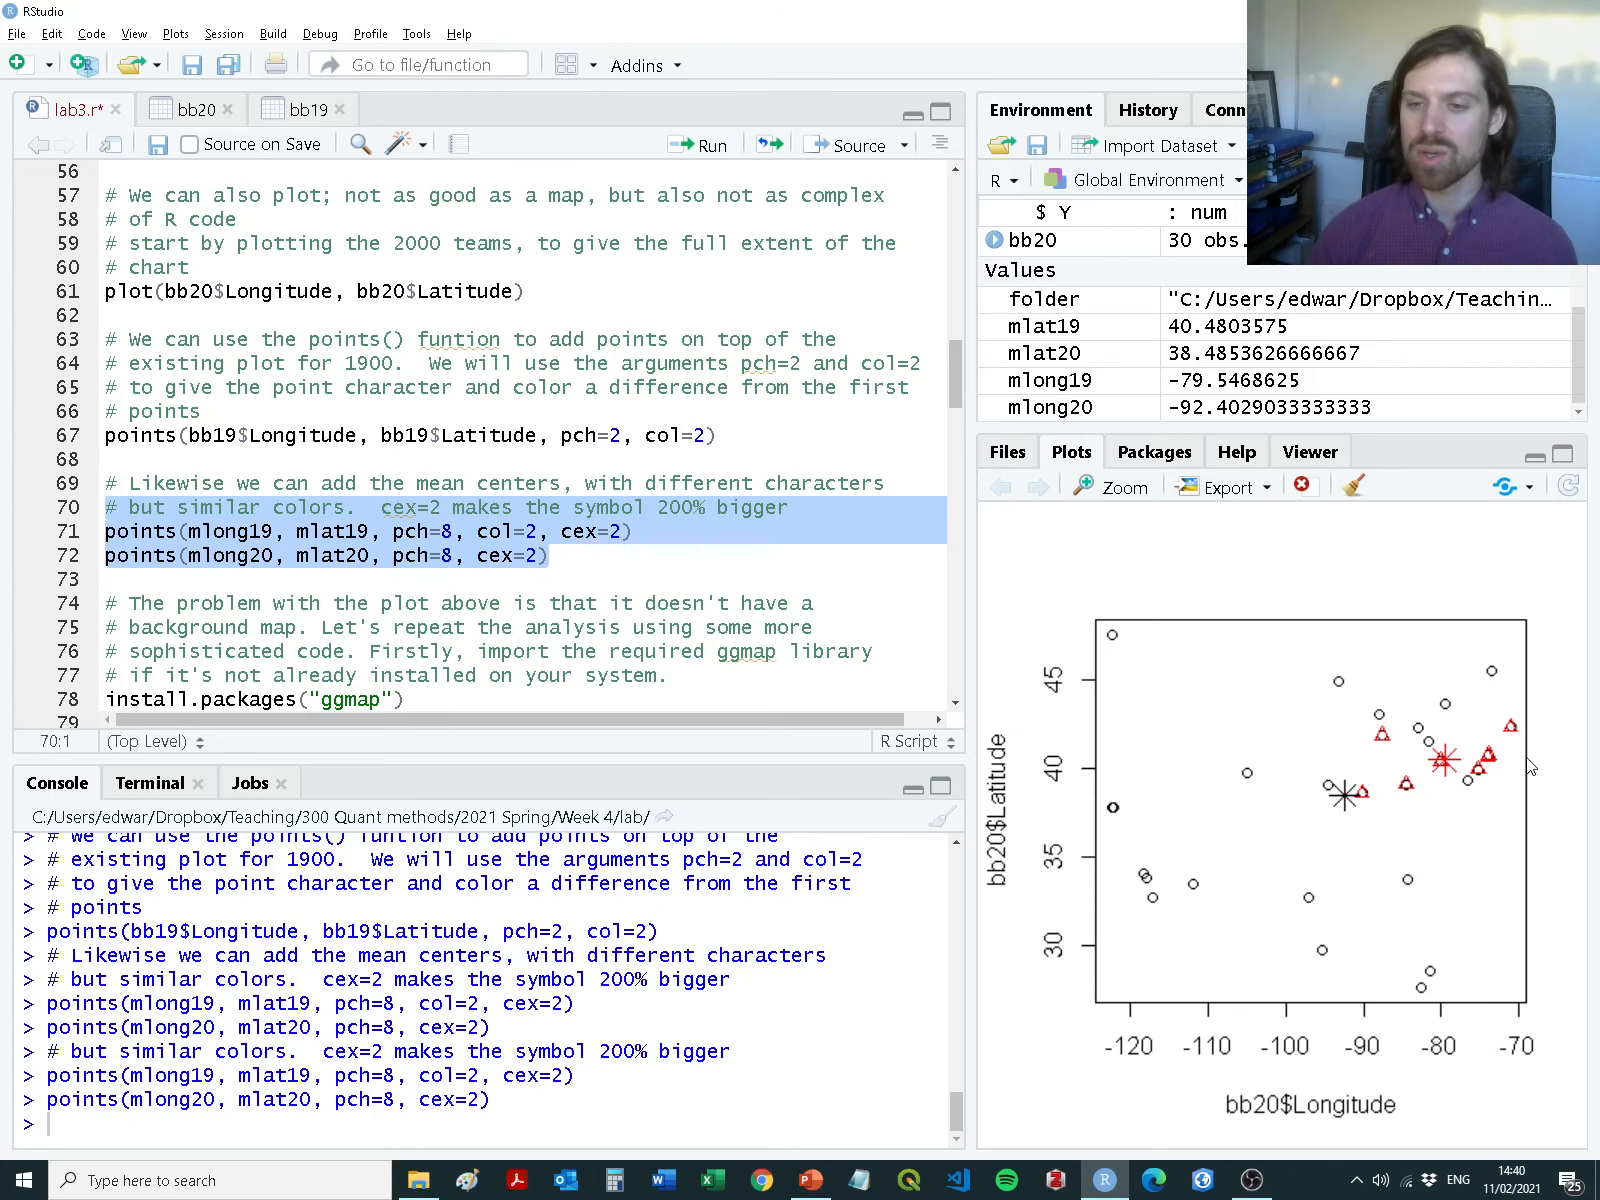
Run lines 74 to 78 to install the ggmap package with install.packages("ggmap")
{"action": "scroll", "coordinate": [390, 550], "scroll_direction": "down", "scroll_amount": 3}
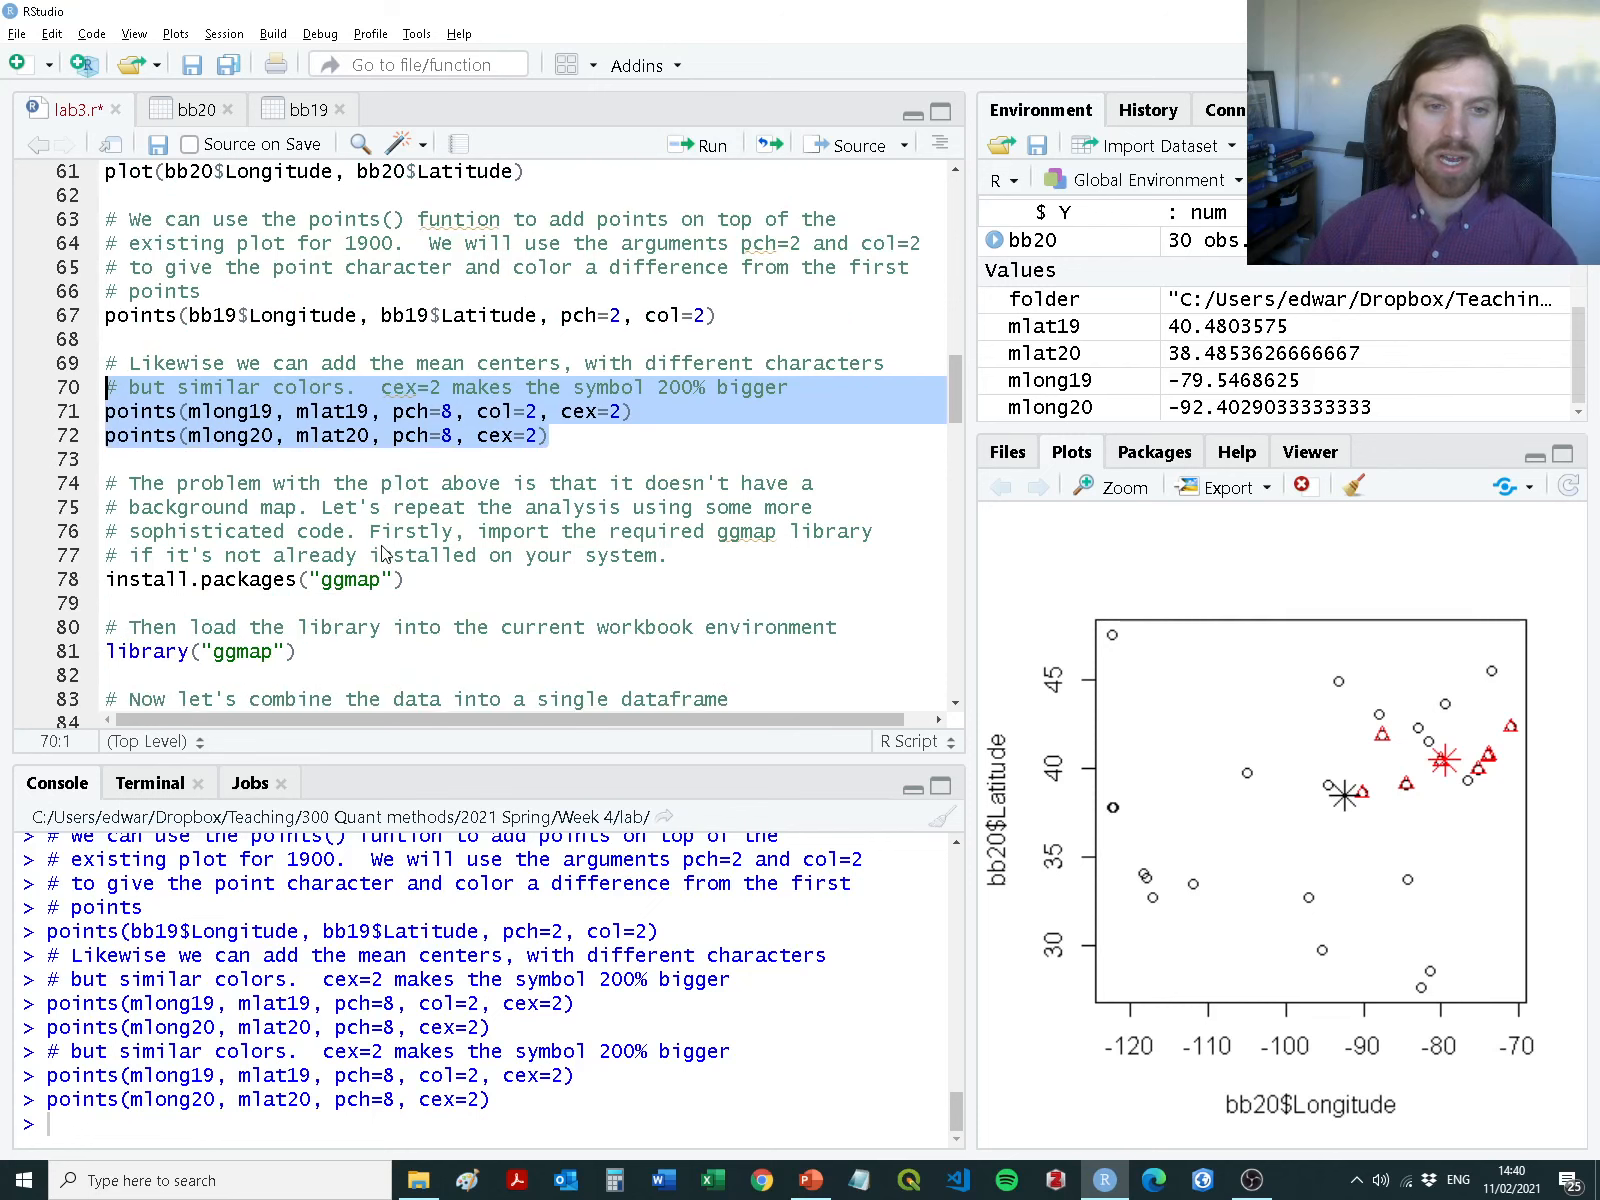
{"action": "left_click", "coordinate": [427, 524]}
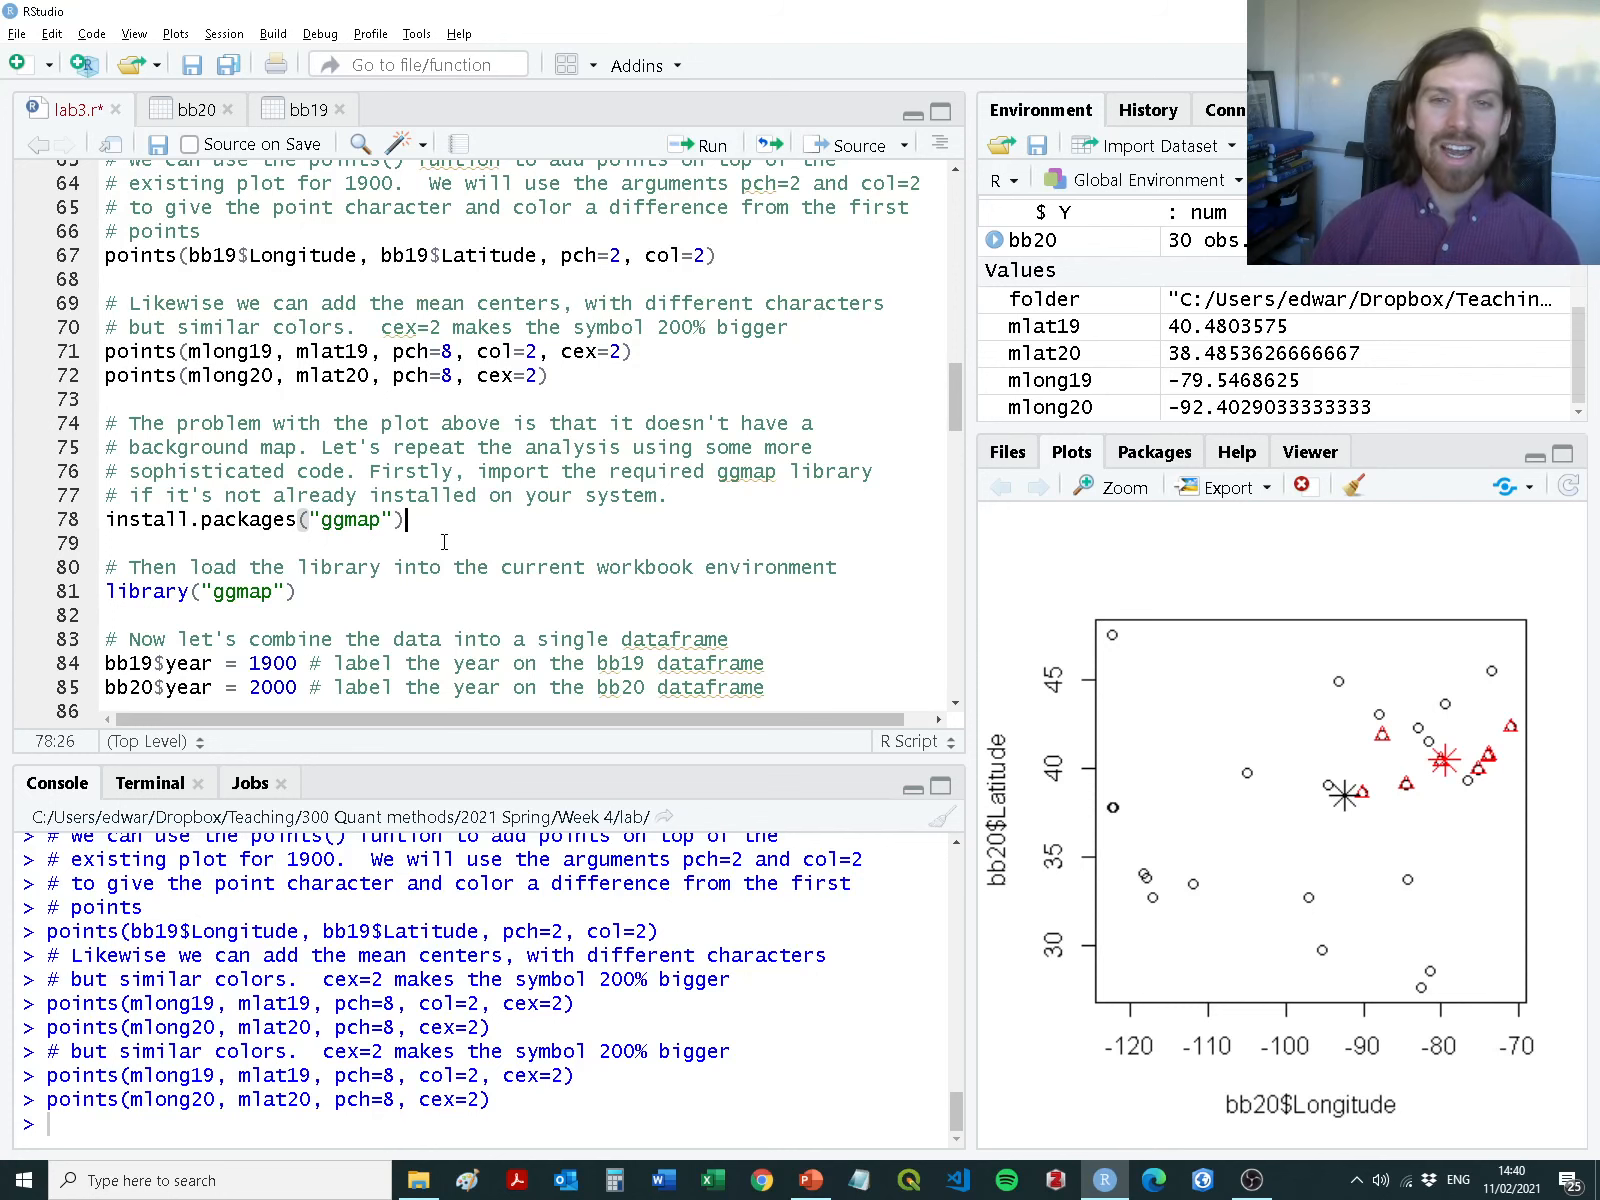
{"action": "scroll", "coordinate": [430, 522], "scroll_direction": "down", "scroll_amount": 3}
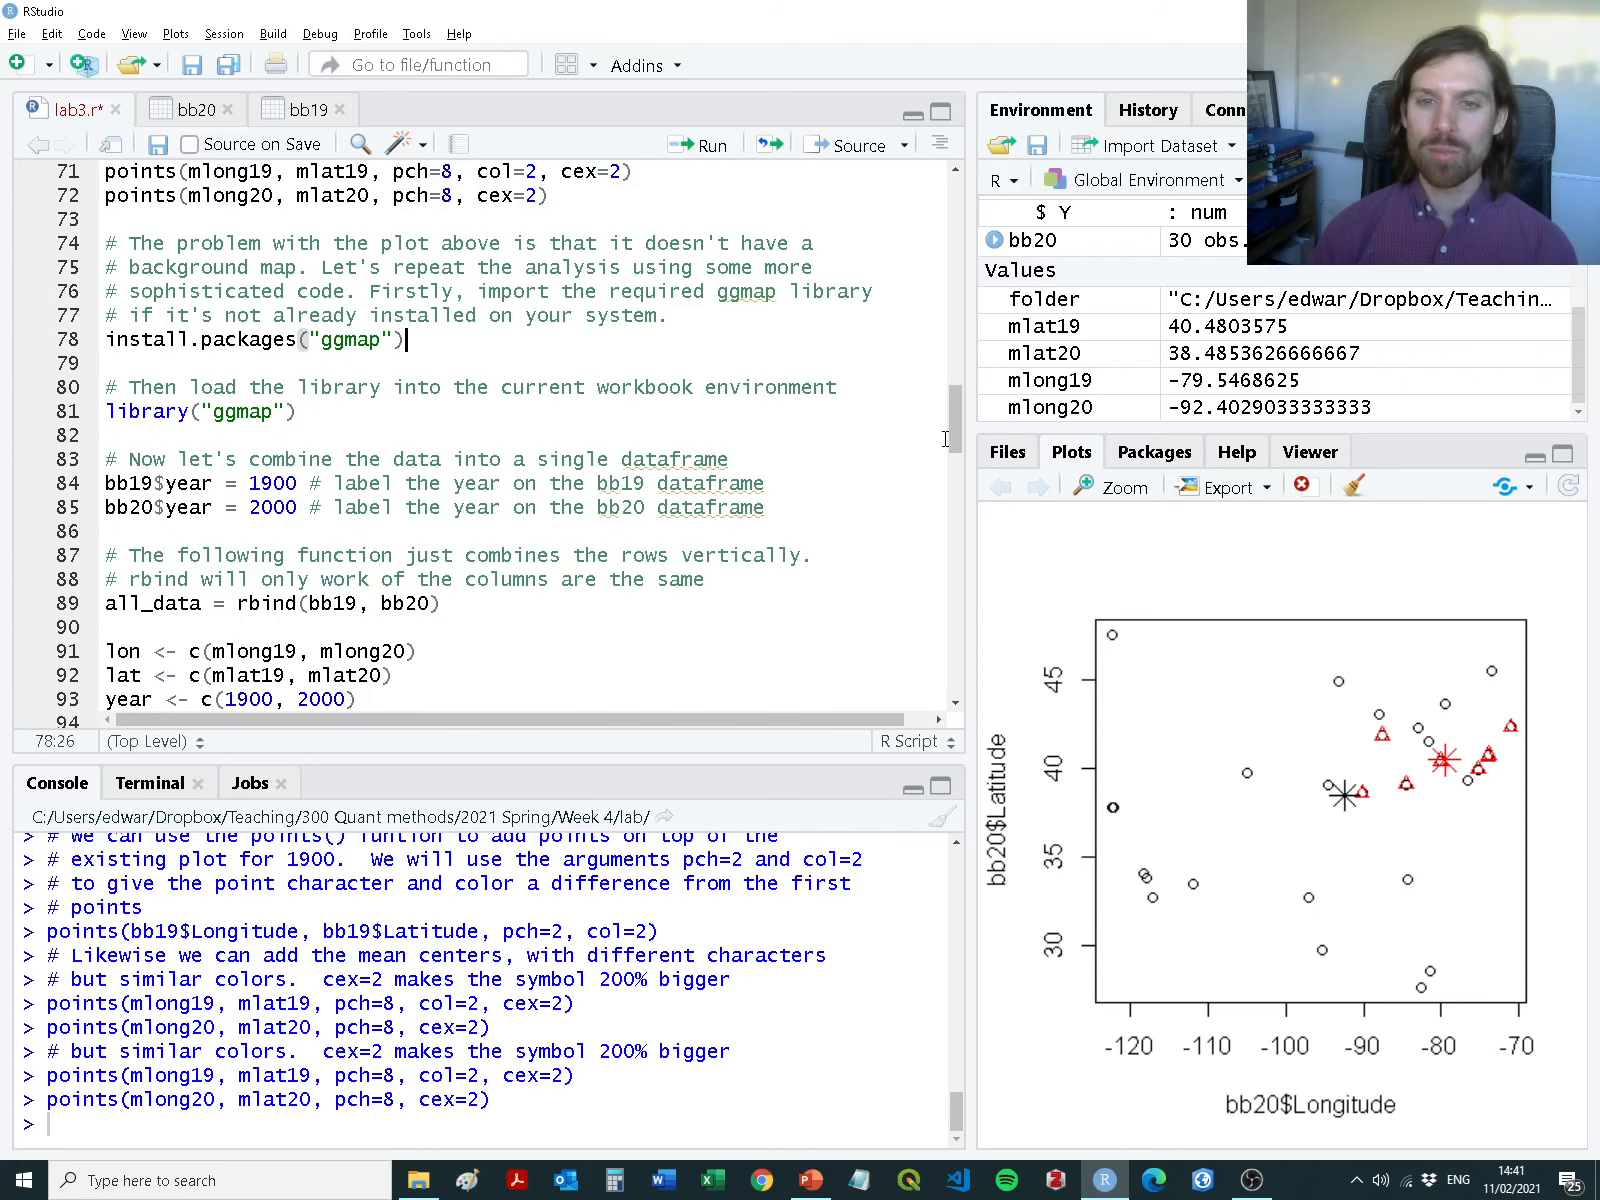
{"action": "scroll", "coordinate": [950, 440], "scroll_direction": "down", "scroll_amount": 1}
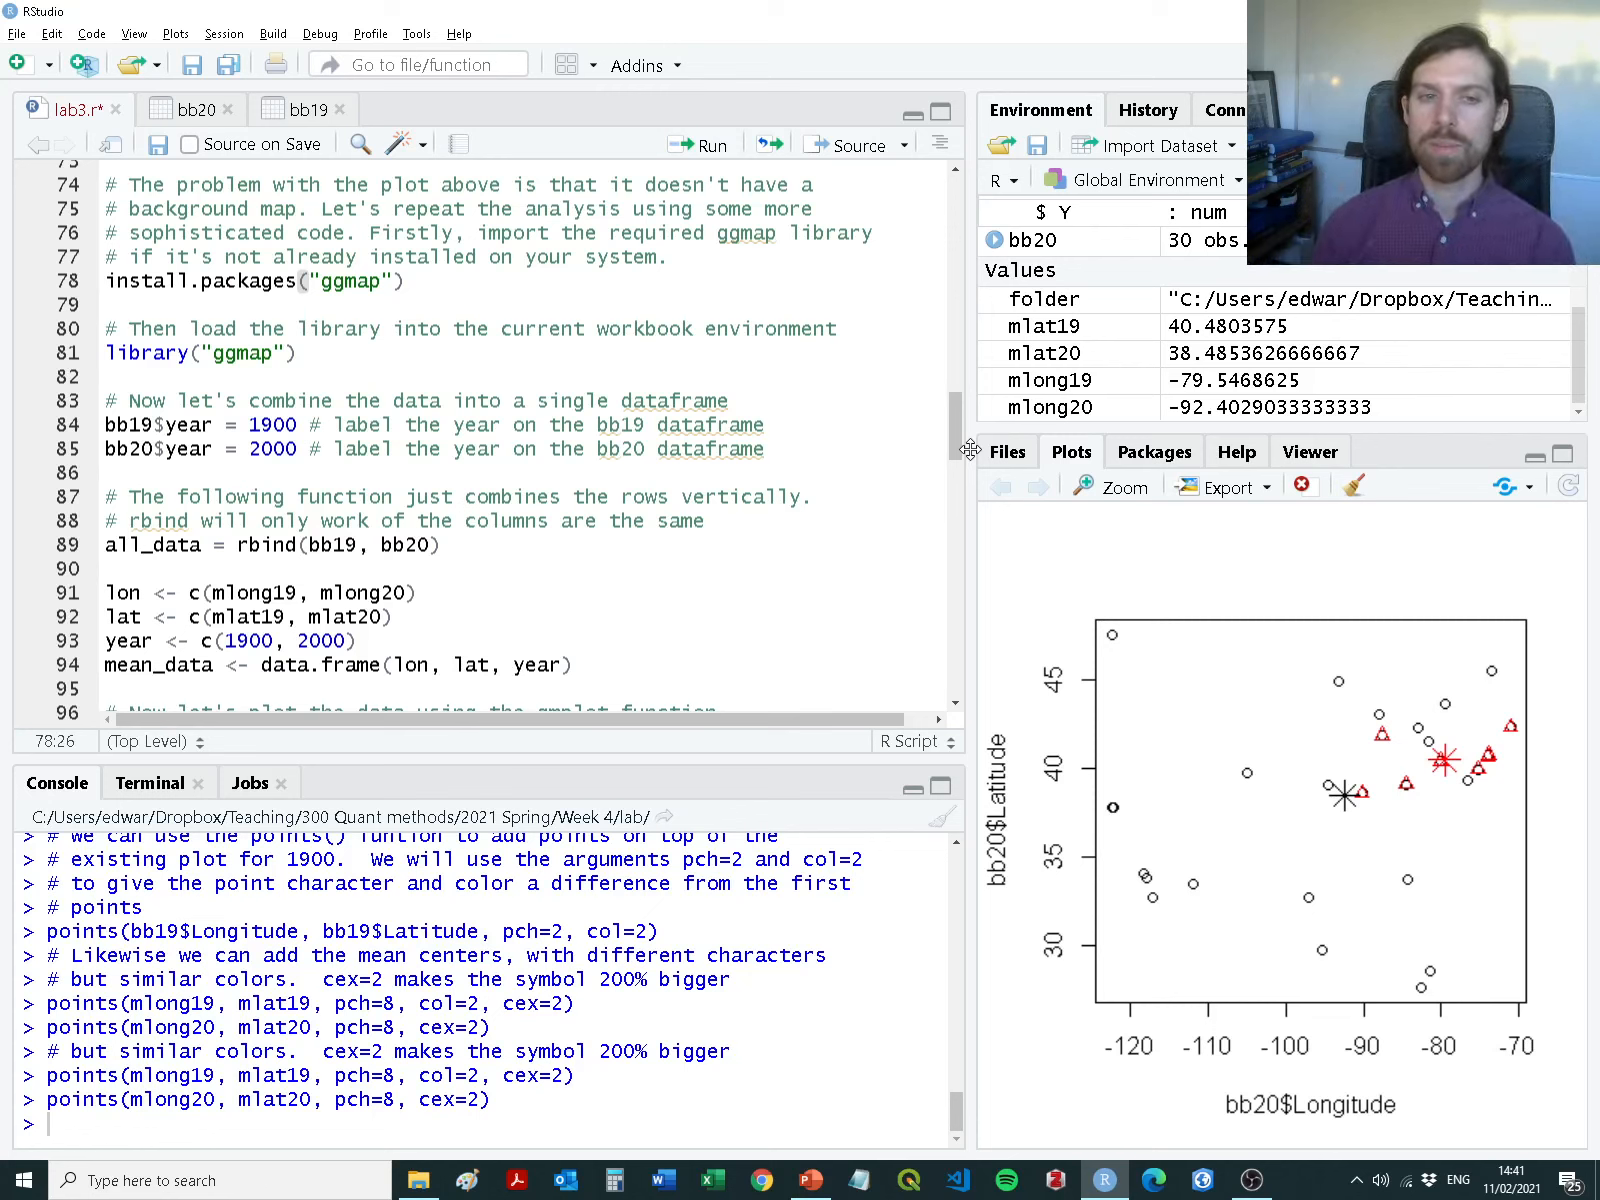
{"action": "key", "text": "ctrl+Return"}
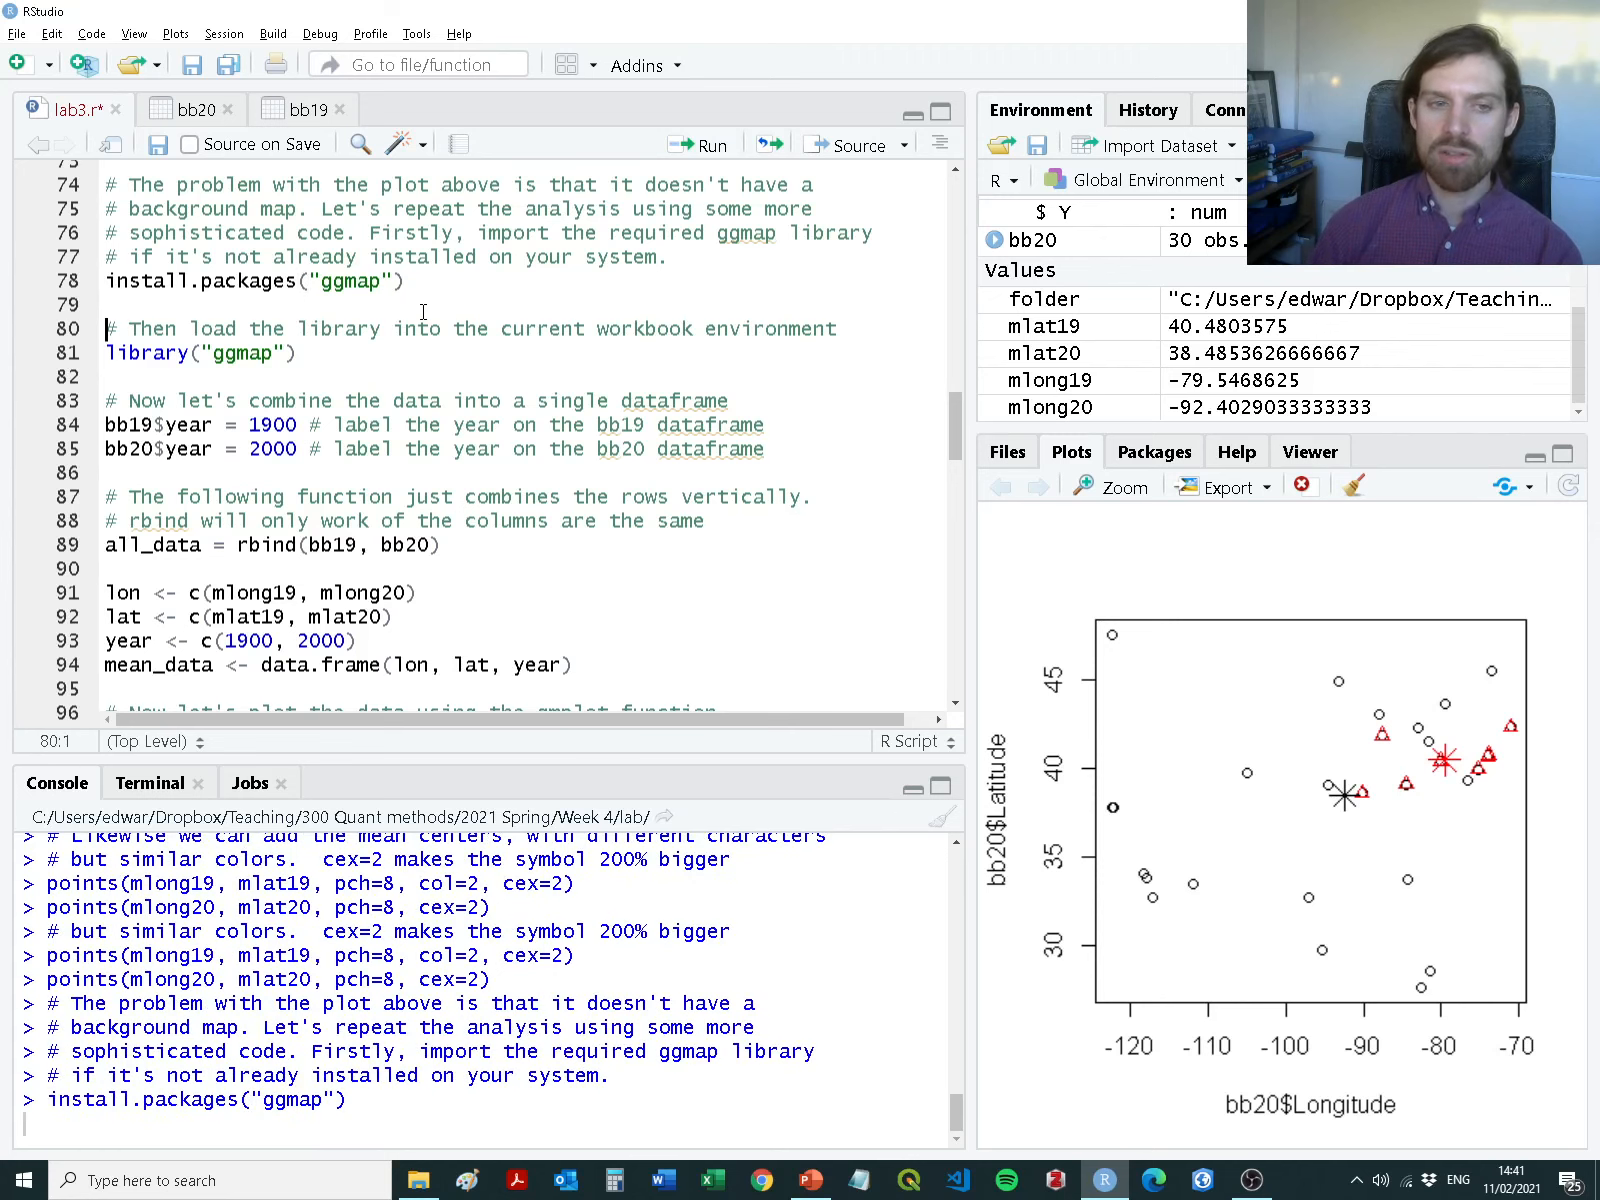
Run lines 80 and 81 to load the ggmap library into the current session
{"action": "left_click", "coordinate": [360, 352]}
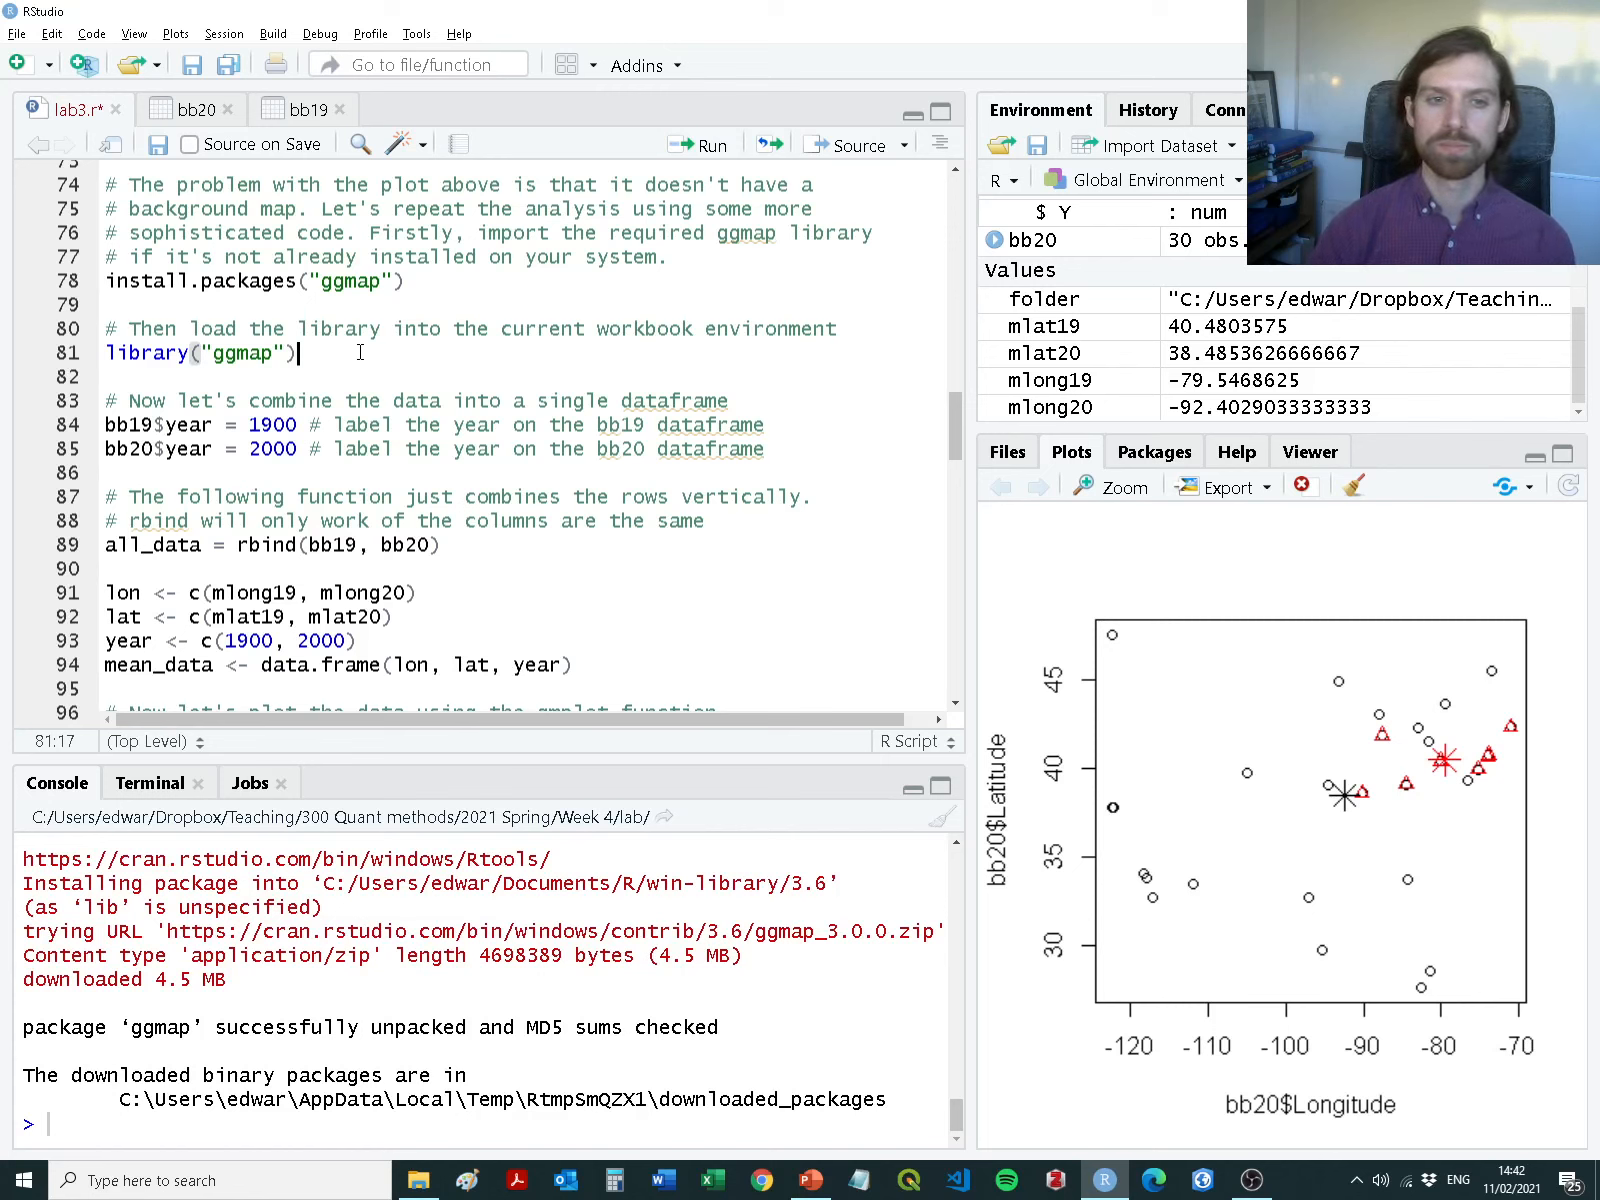
{"action": "left_click_drag", "start_coordinate": [404, 281], "coordinate": [60, 284]}
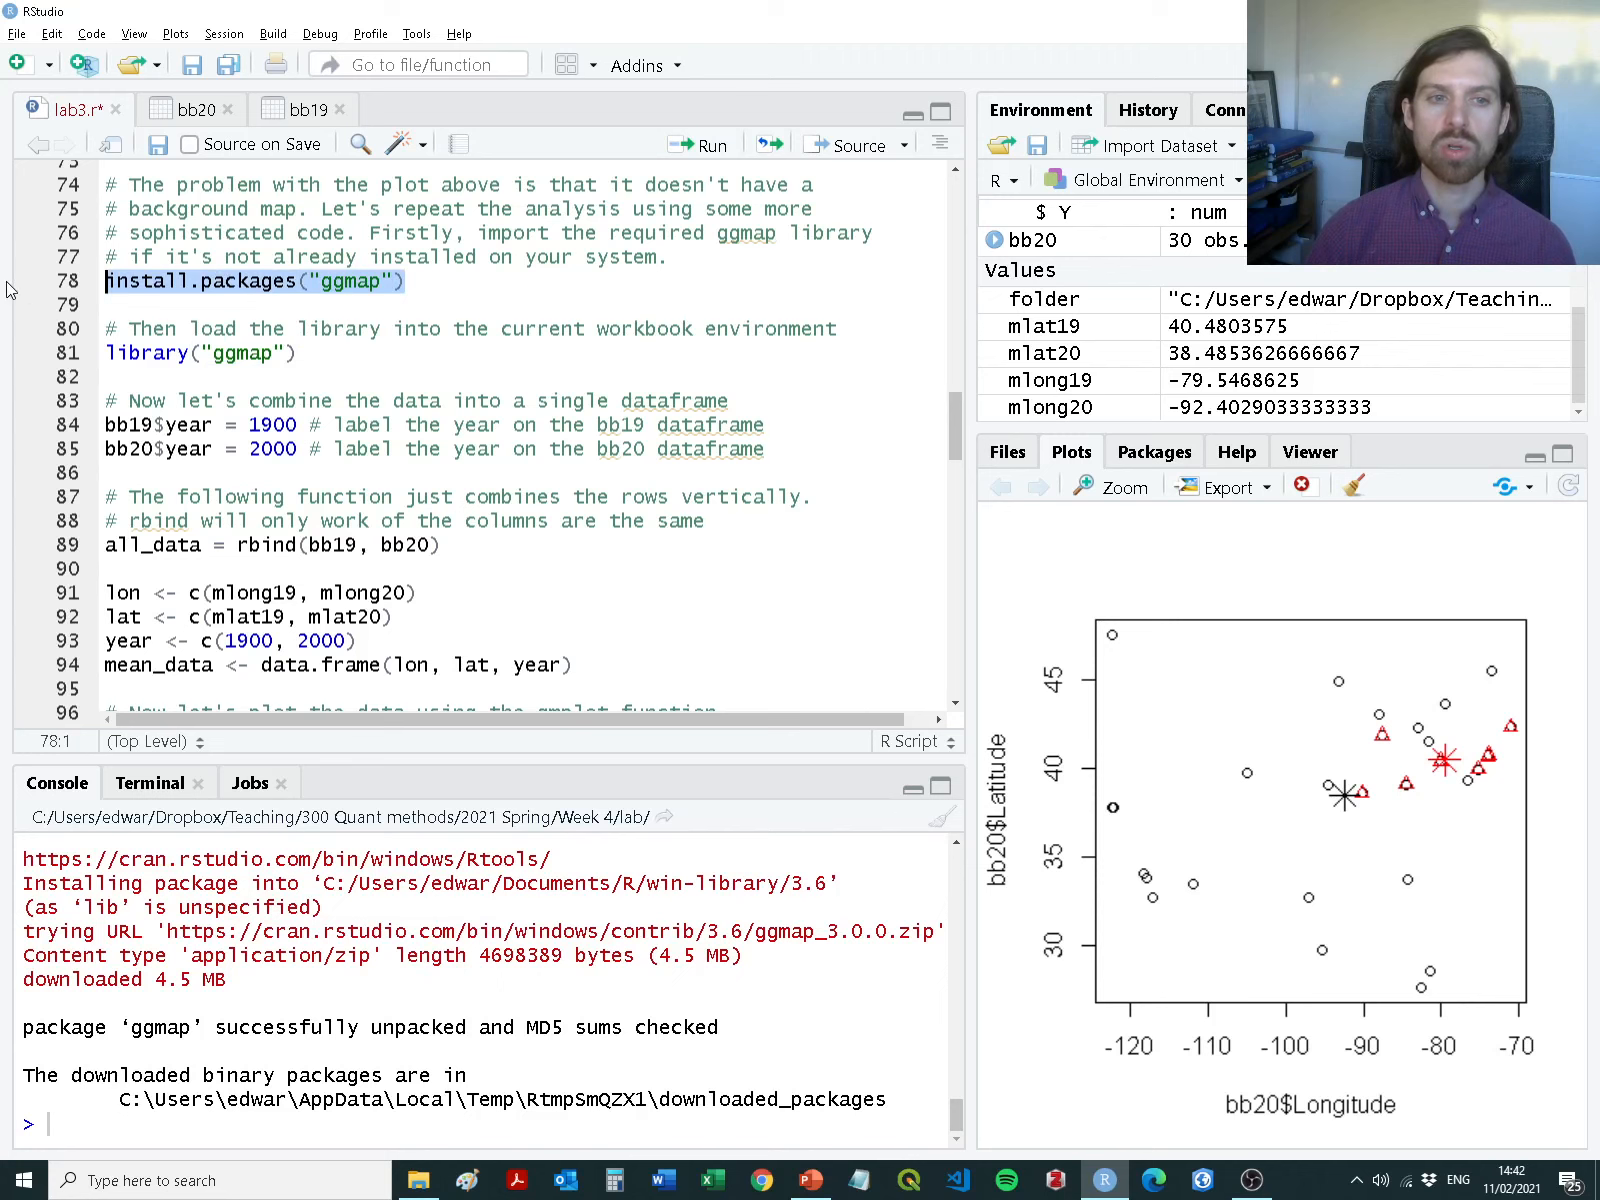
{"action": "left_click_drag", "start_coordinate": [298, 353], "coordinate": [30, 337]}
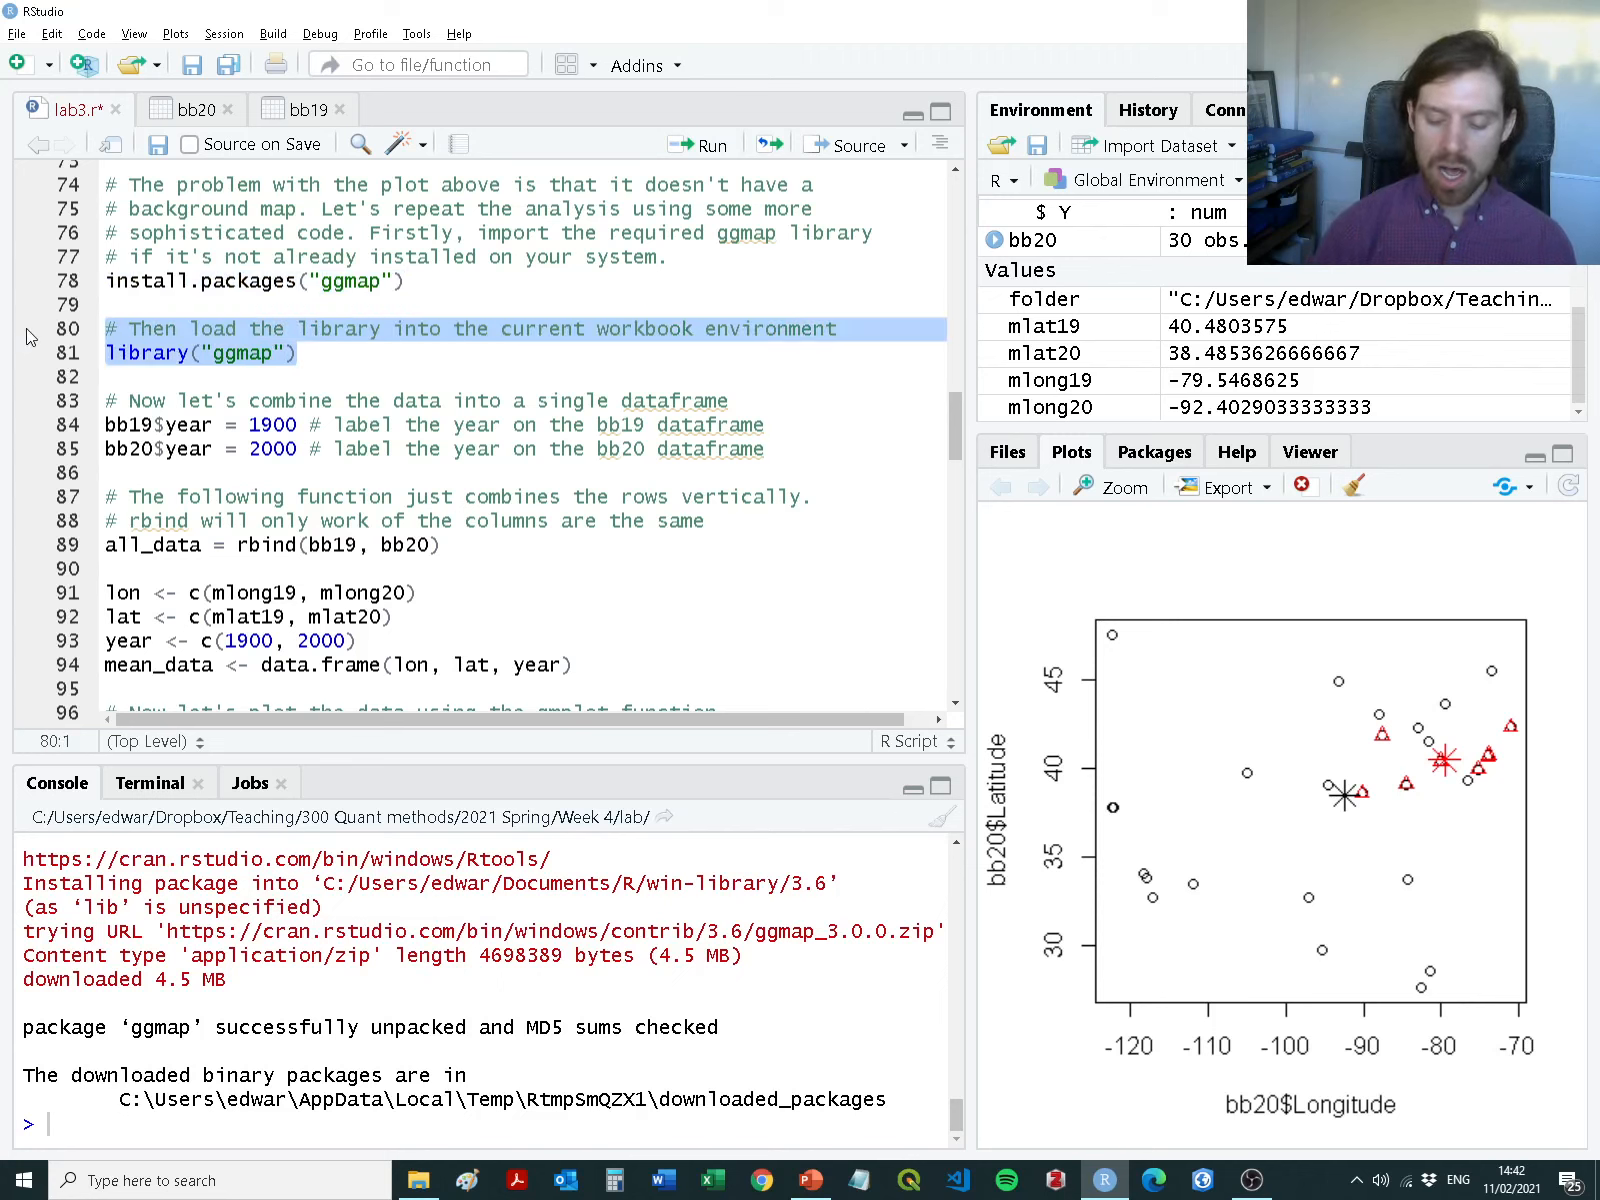
{"action": "key", "text": "ctrl+Return"}
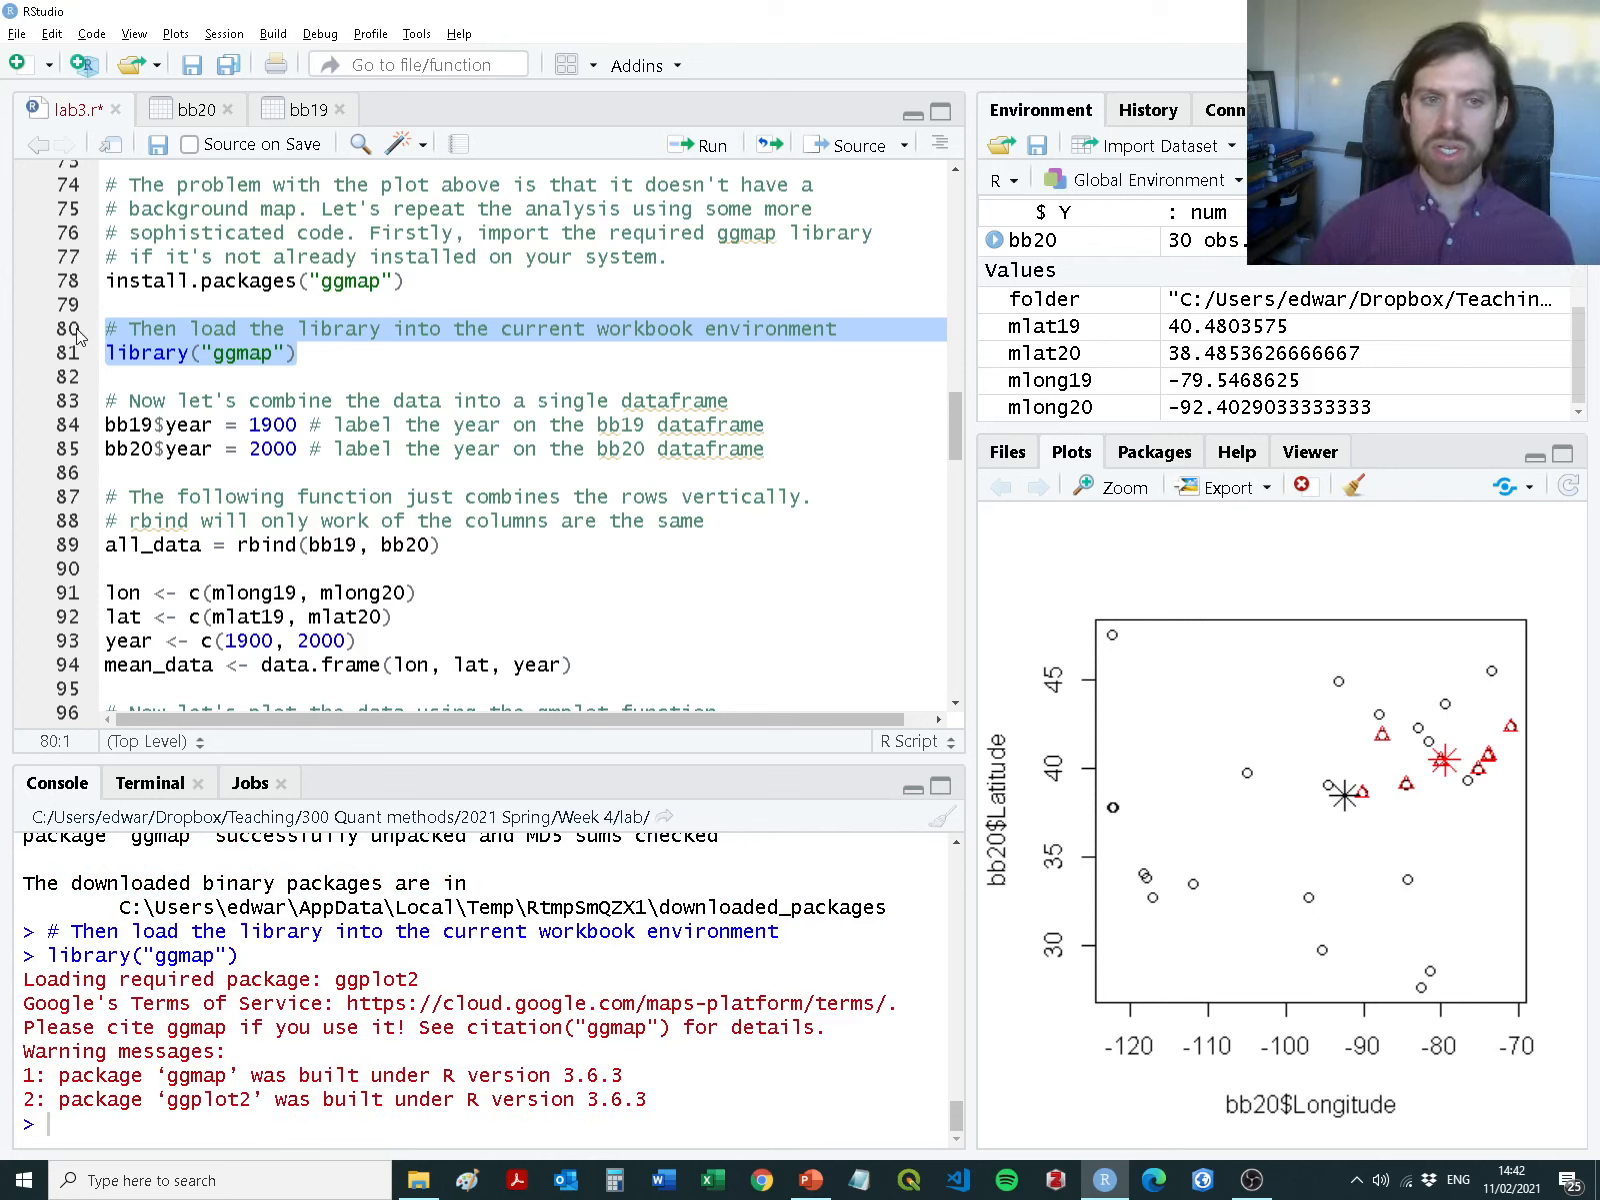
Add help(ggmap) on the empty line 82 below the library call and run it
{"action": "double_click", "coordinate": [230, 356]}
{"action": "left_click", "coordinate": [221, 372]}
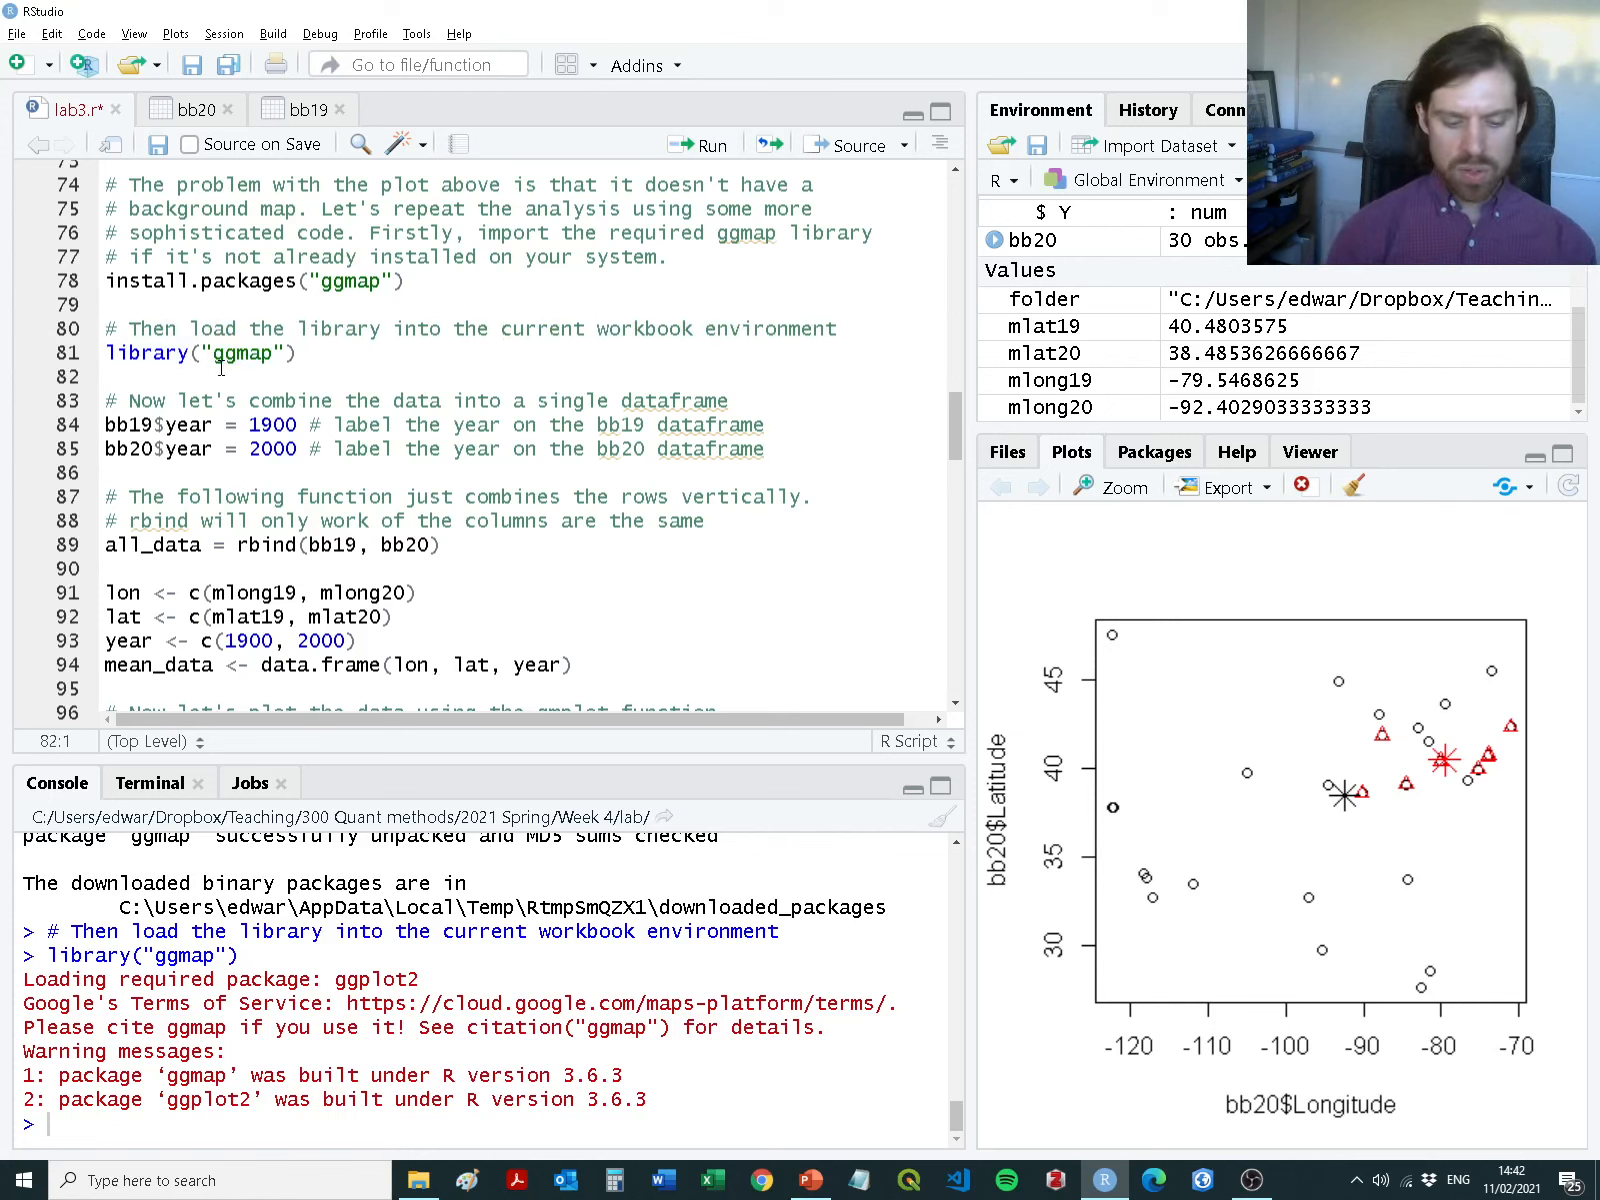
{"action": "type", "text": "he"}
{"action": "type", "text": "lp(ggma"}
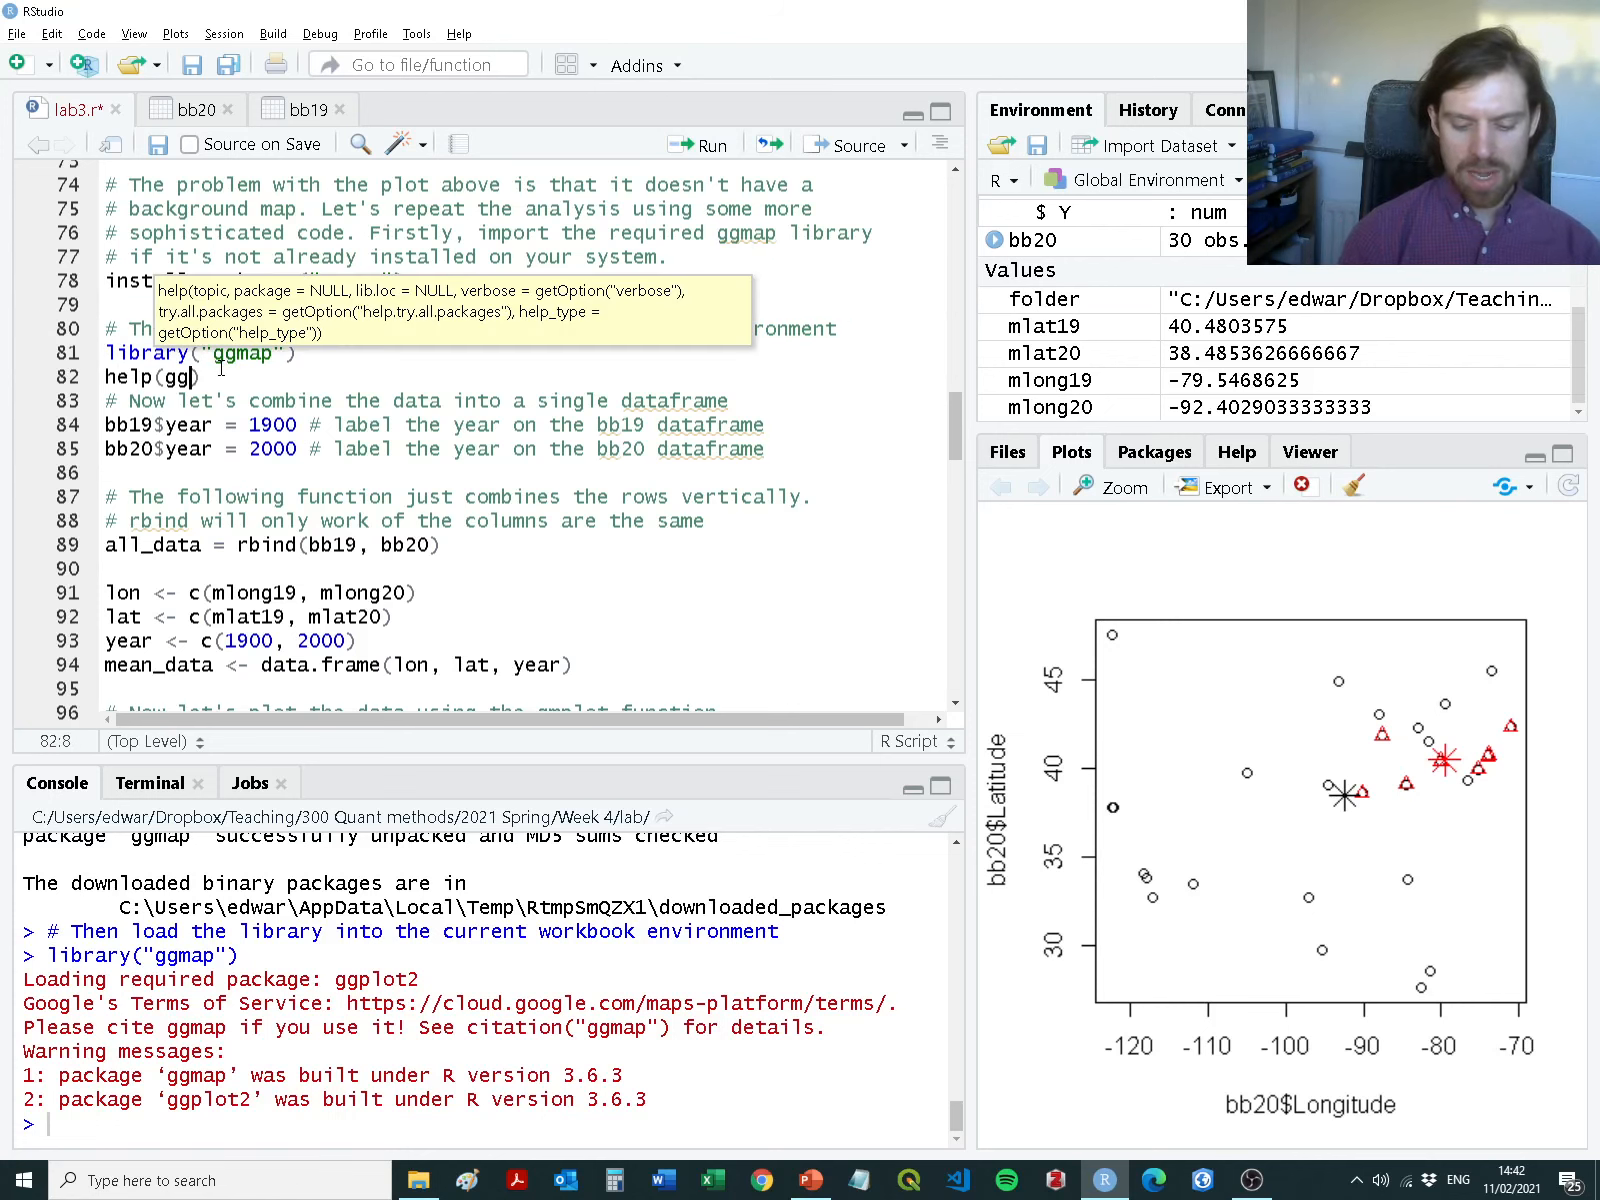
{"action": "type", "text": "p)"}
{"action": "key", "text": "ctrl+Return"}
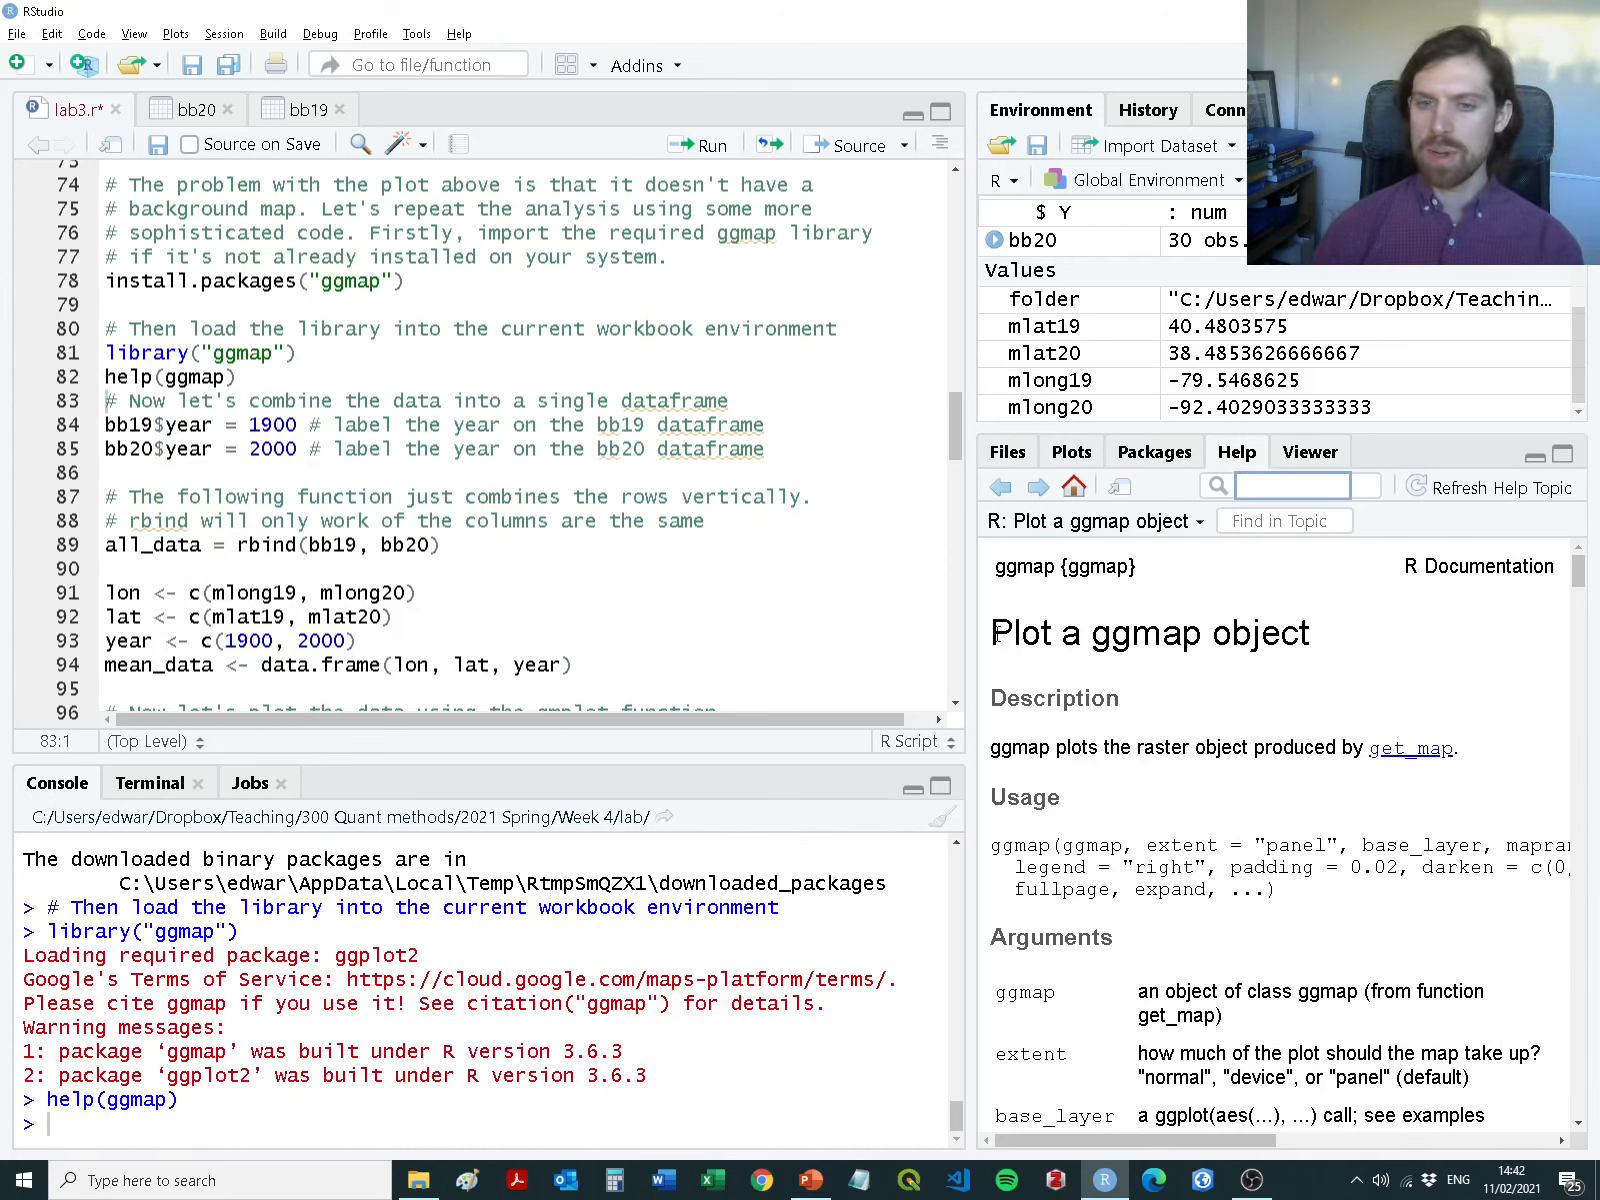
Read the title and argument descriptions on the Plot a ggmap object help page
{"action": "left_click_drag", "start_coordinate": [996, 634], "coordinate": [1323, 637]}
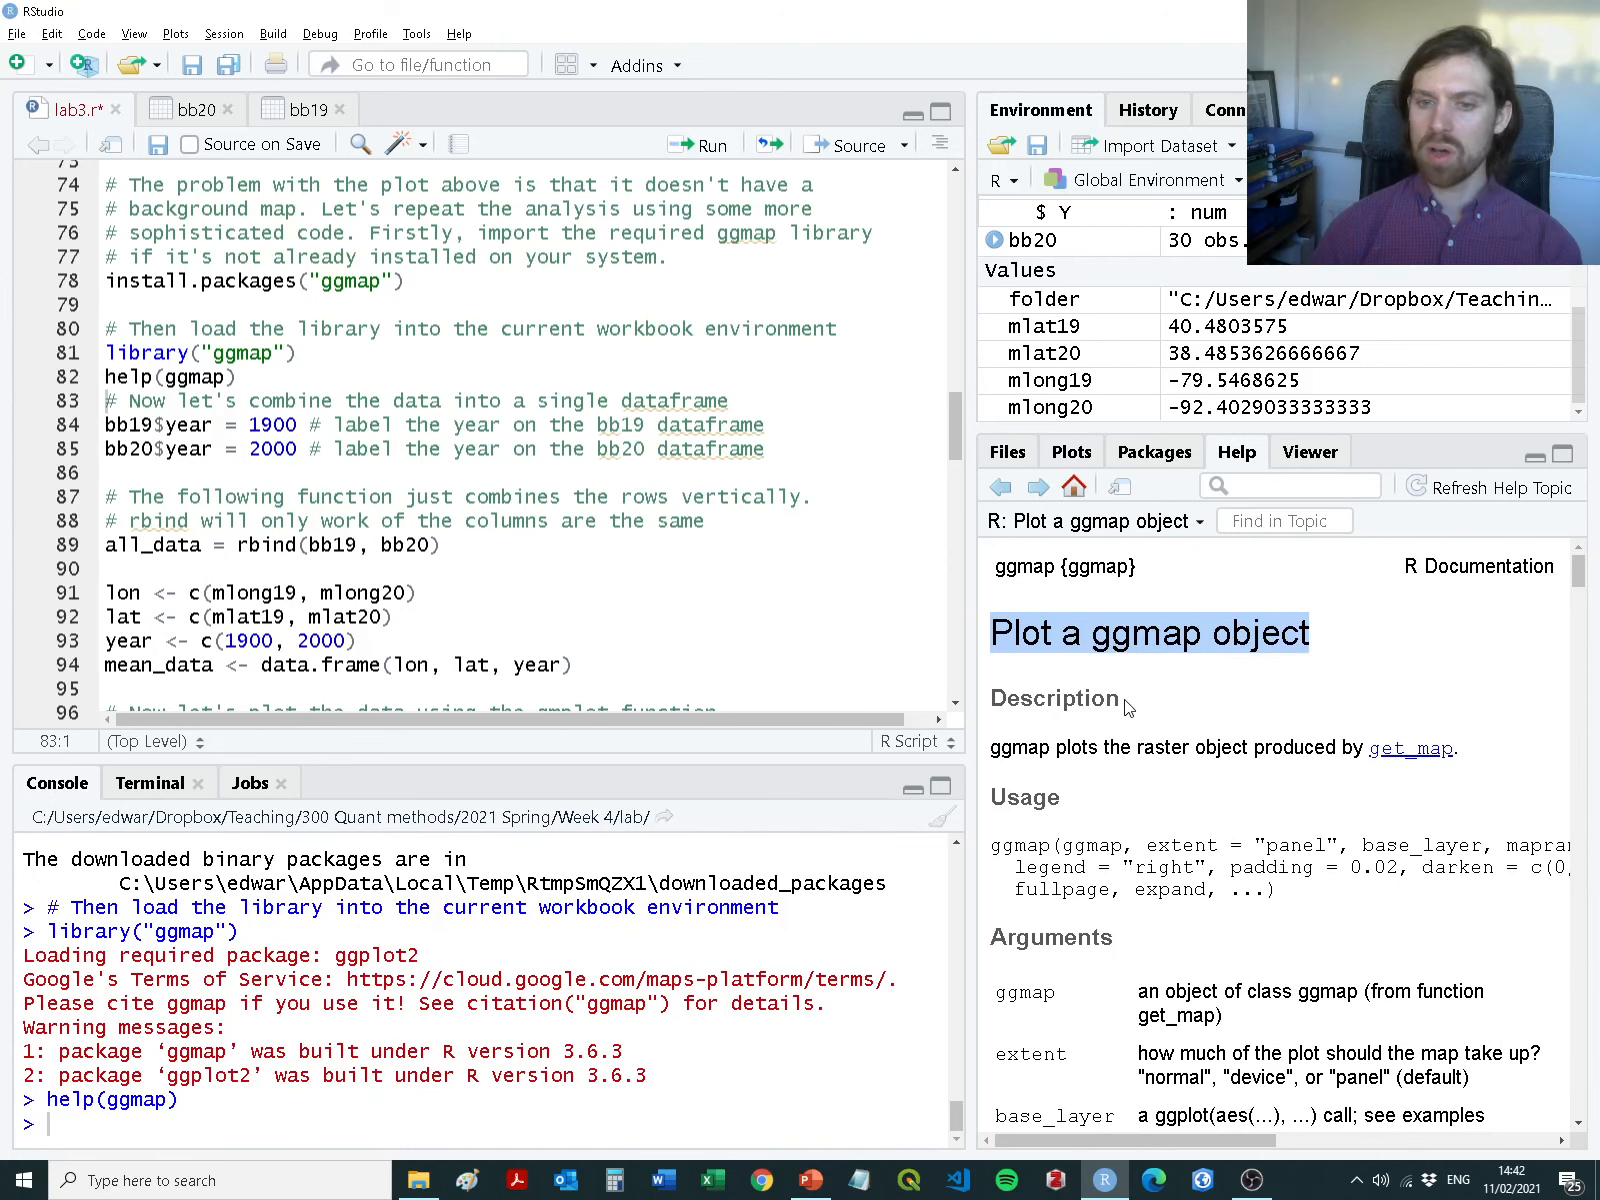
{"action": "scroll", "coordinate": [1240, 748], "scroll_direction": "down", "scroll_amount": 10}
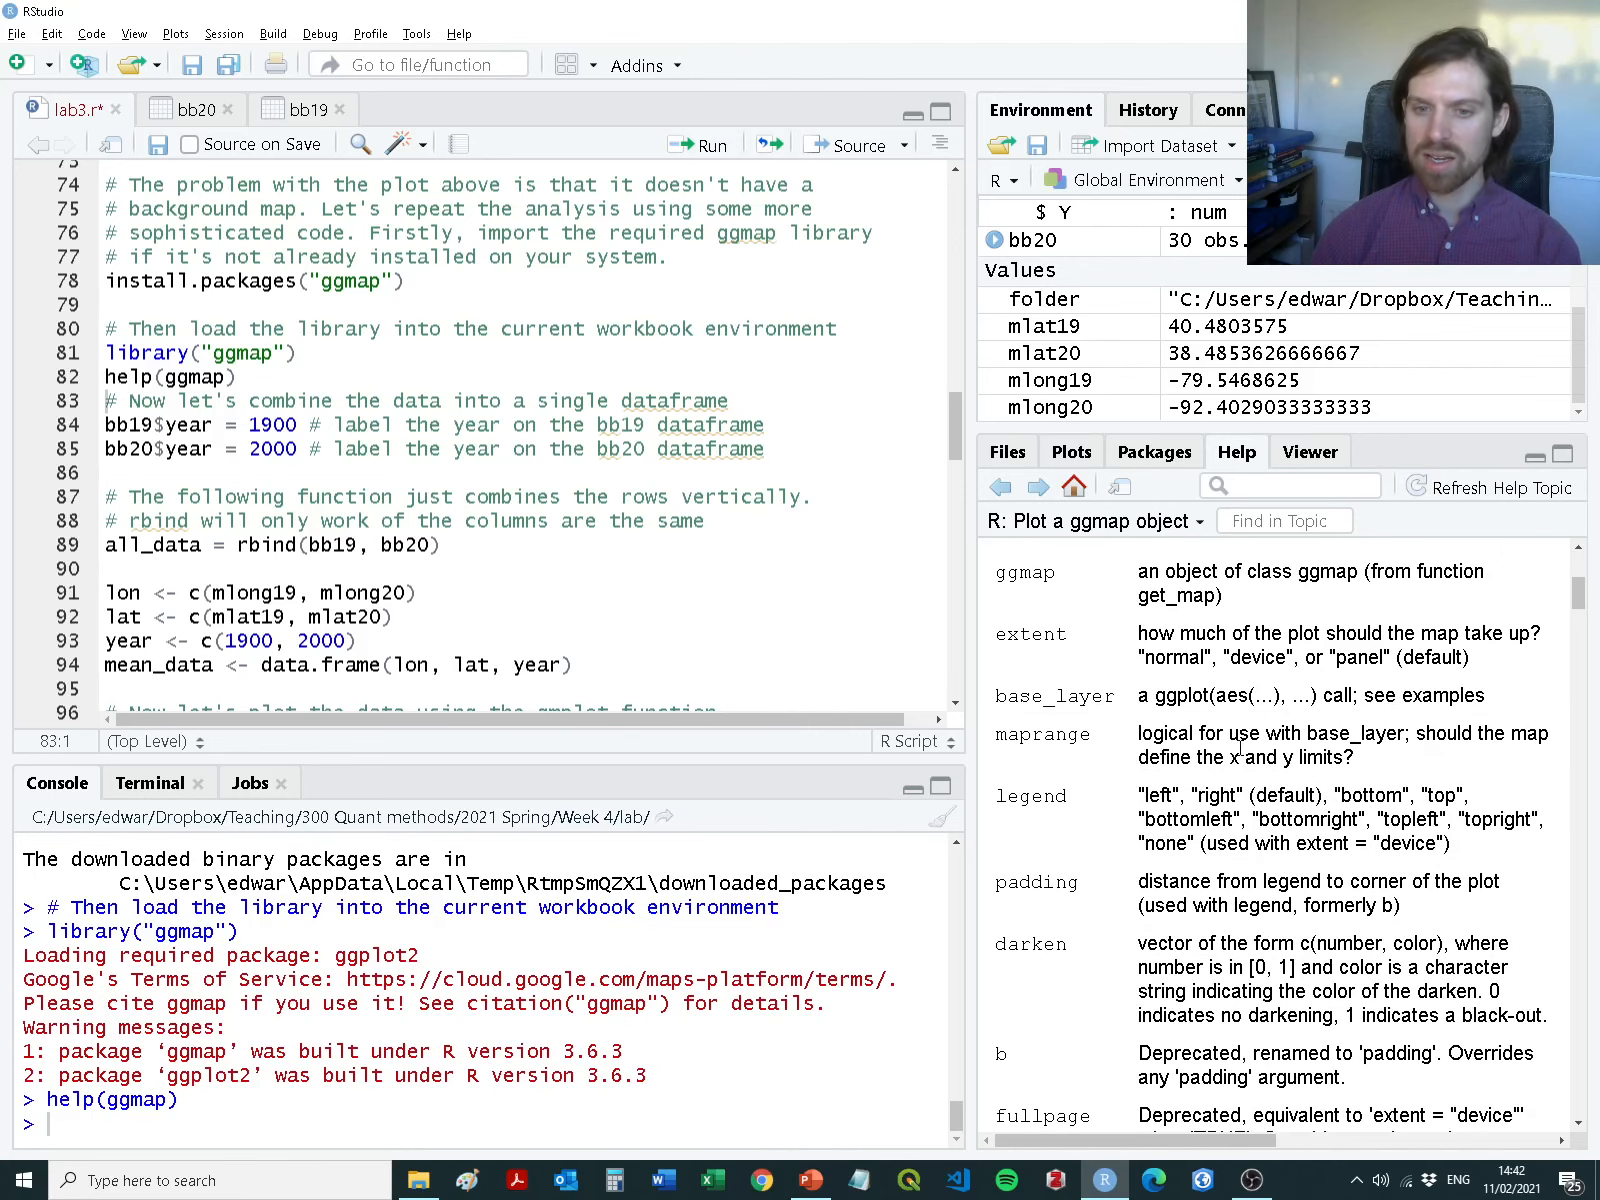
{"action": "left_click_drag", "start_coordinate": [1594, 641], "coordinate": [1596, 562]}
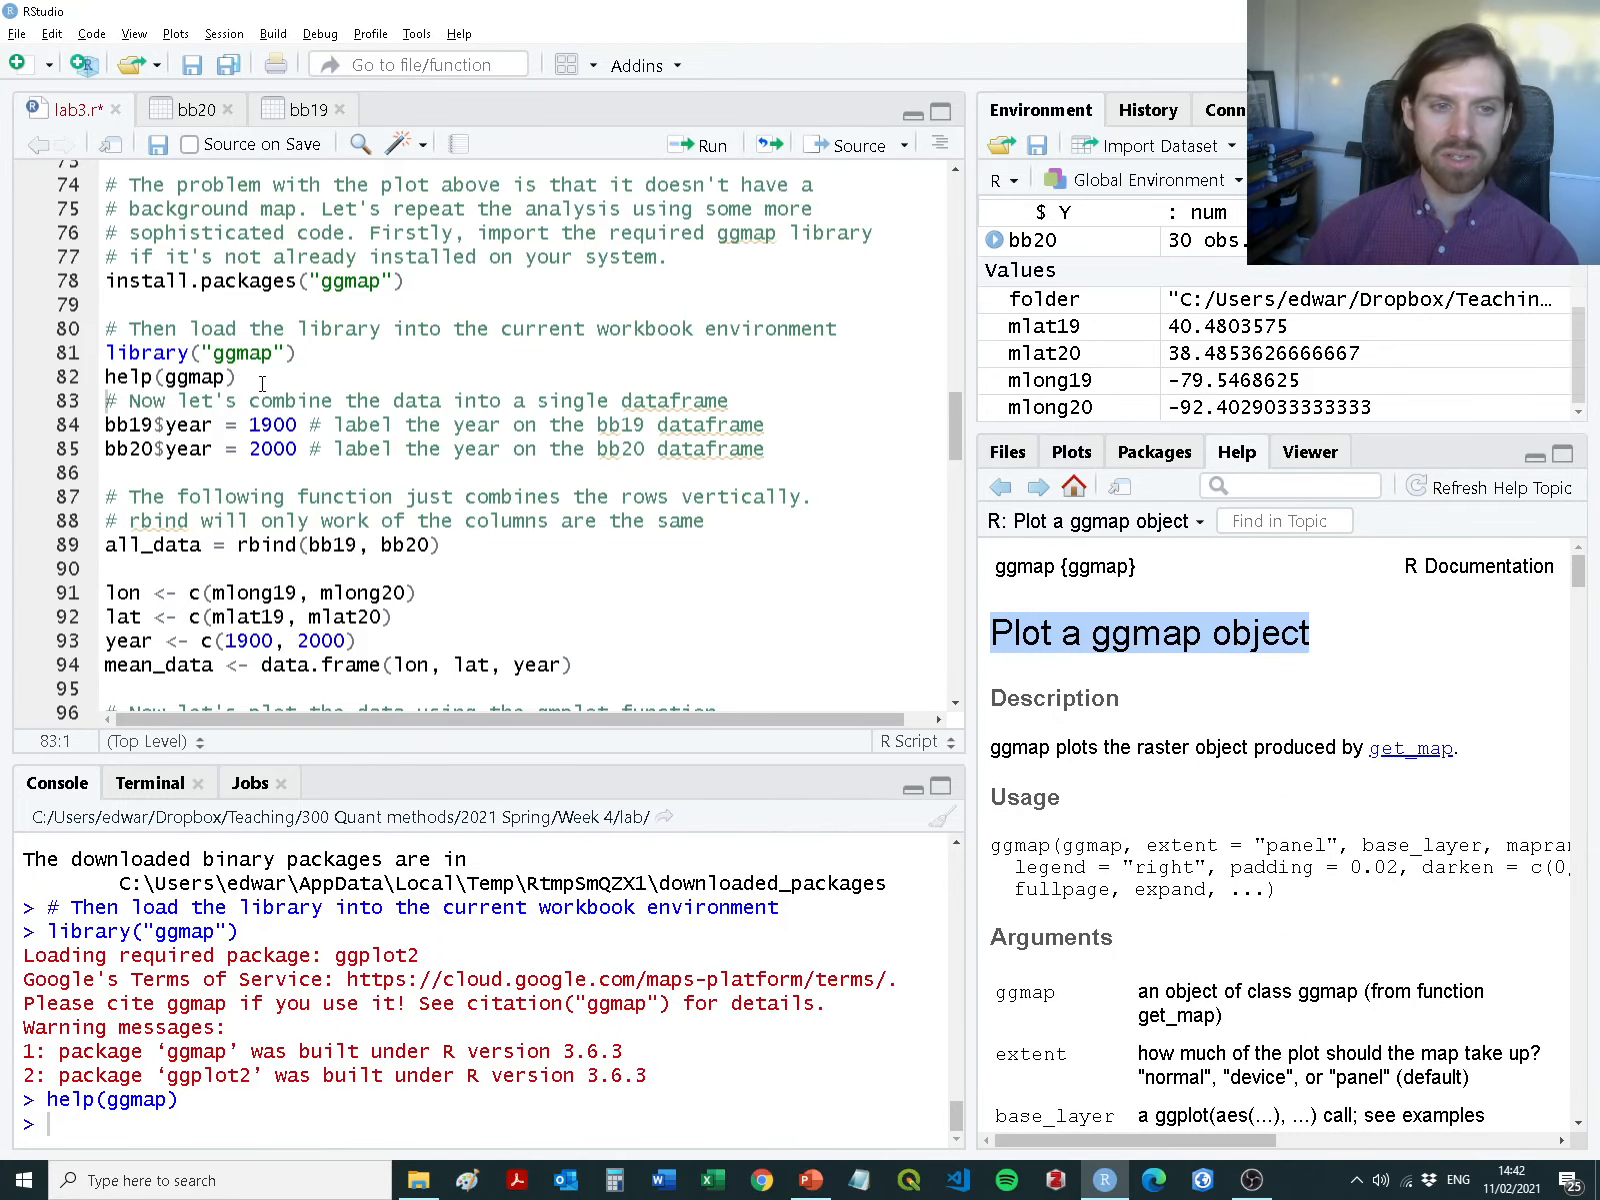
Delete help(ggmap) from line 82, leaving the line empty above the dataframe code
{"action": "left_click_drag", "start_coordinate": [262, 378], "coordinate": [105, 378]}
{"action": "key", "text": "BackSpace"}
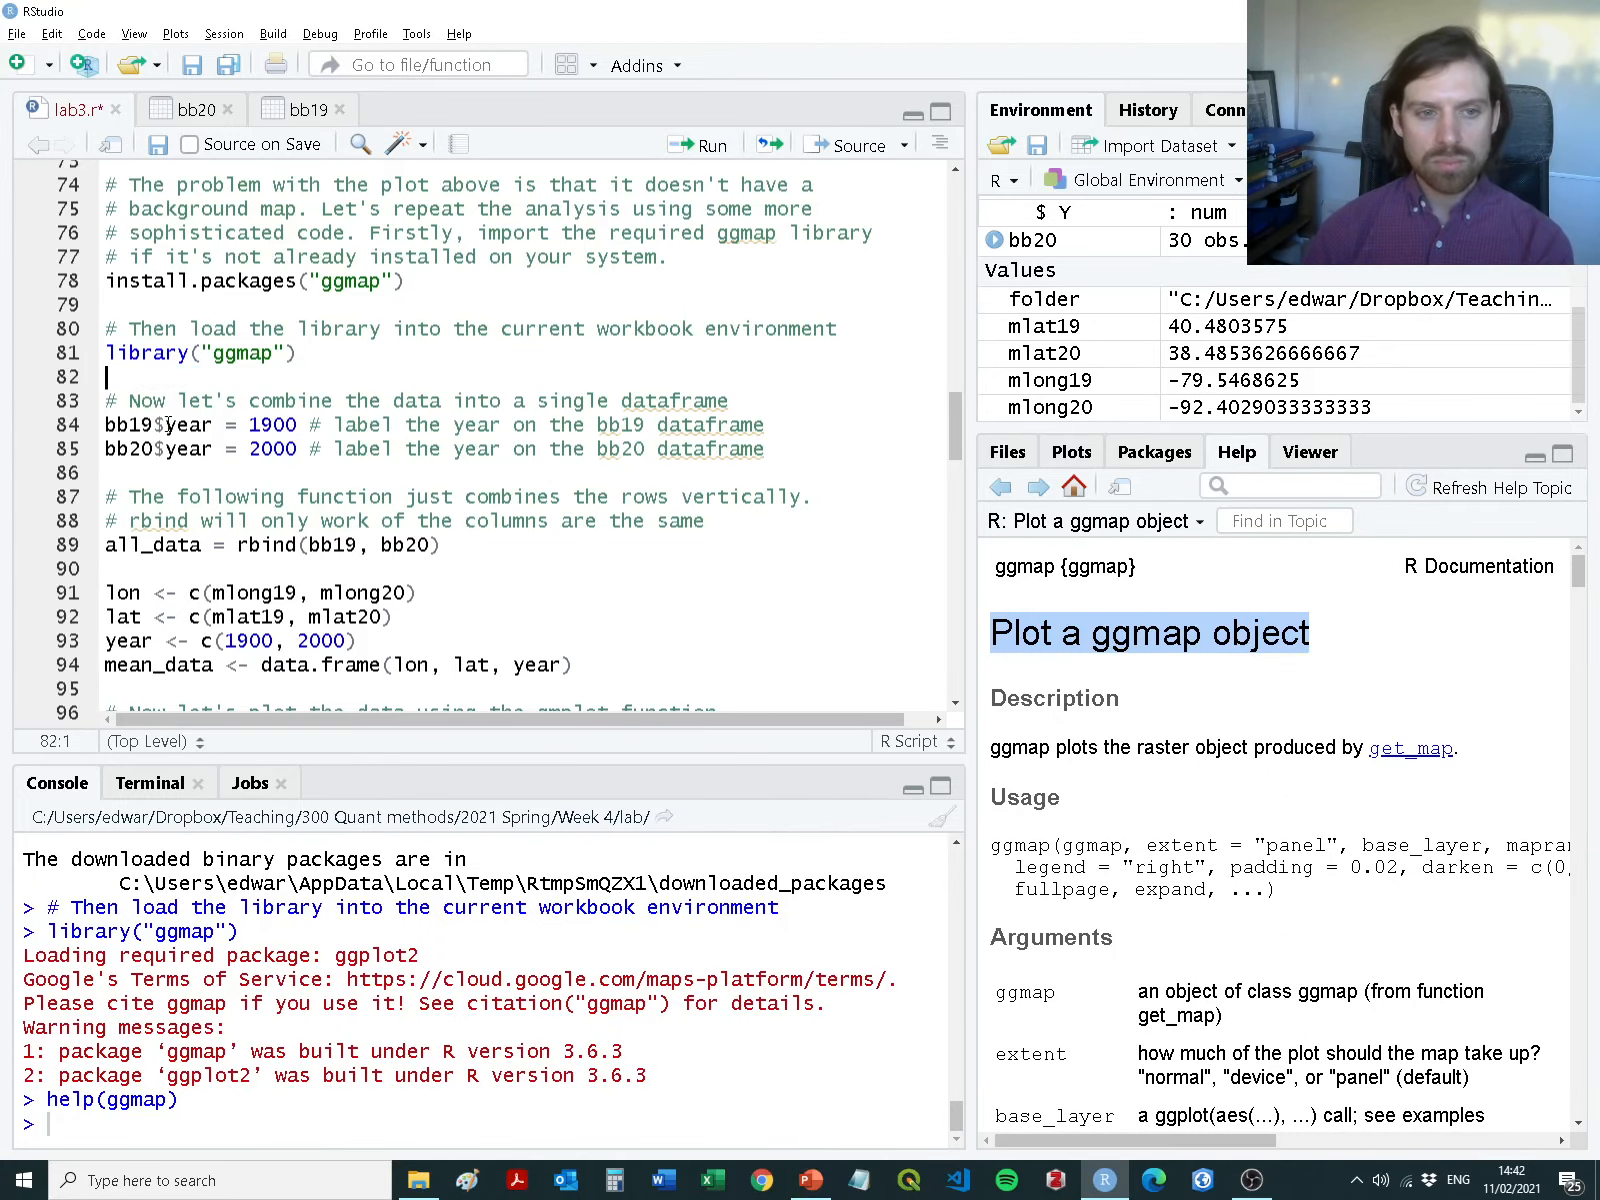
{"action": "left_click", "coordinate": [108, 401]}
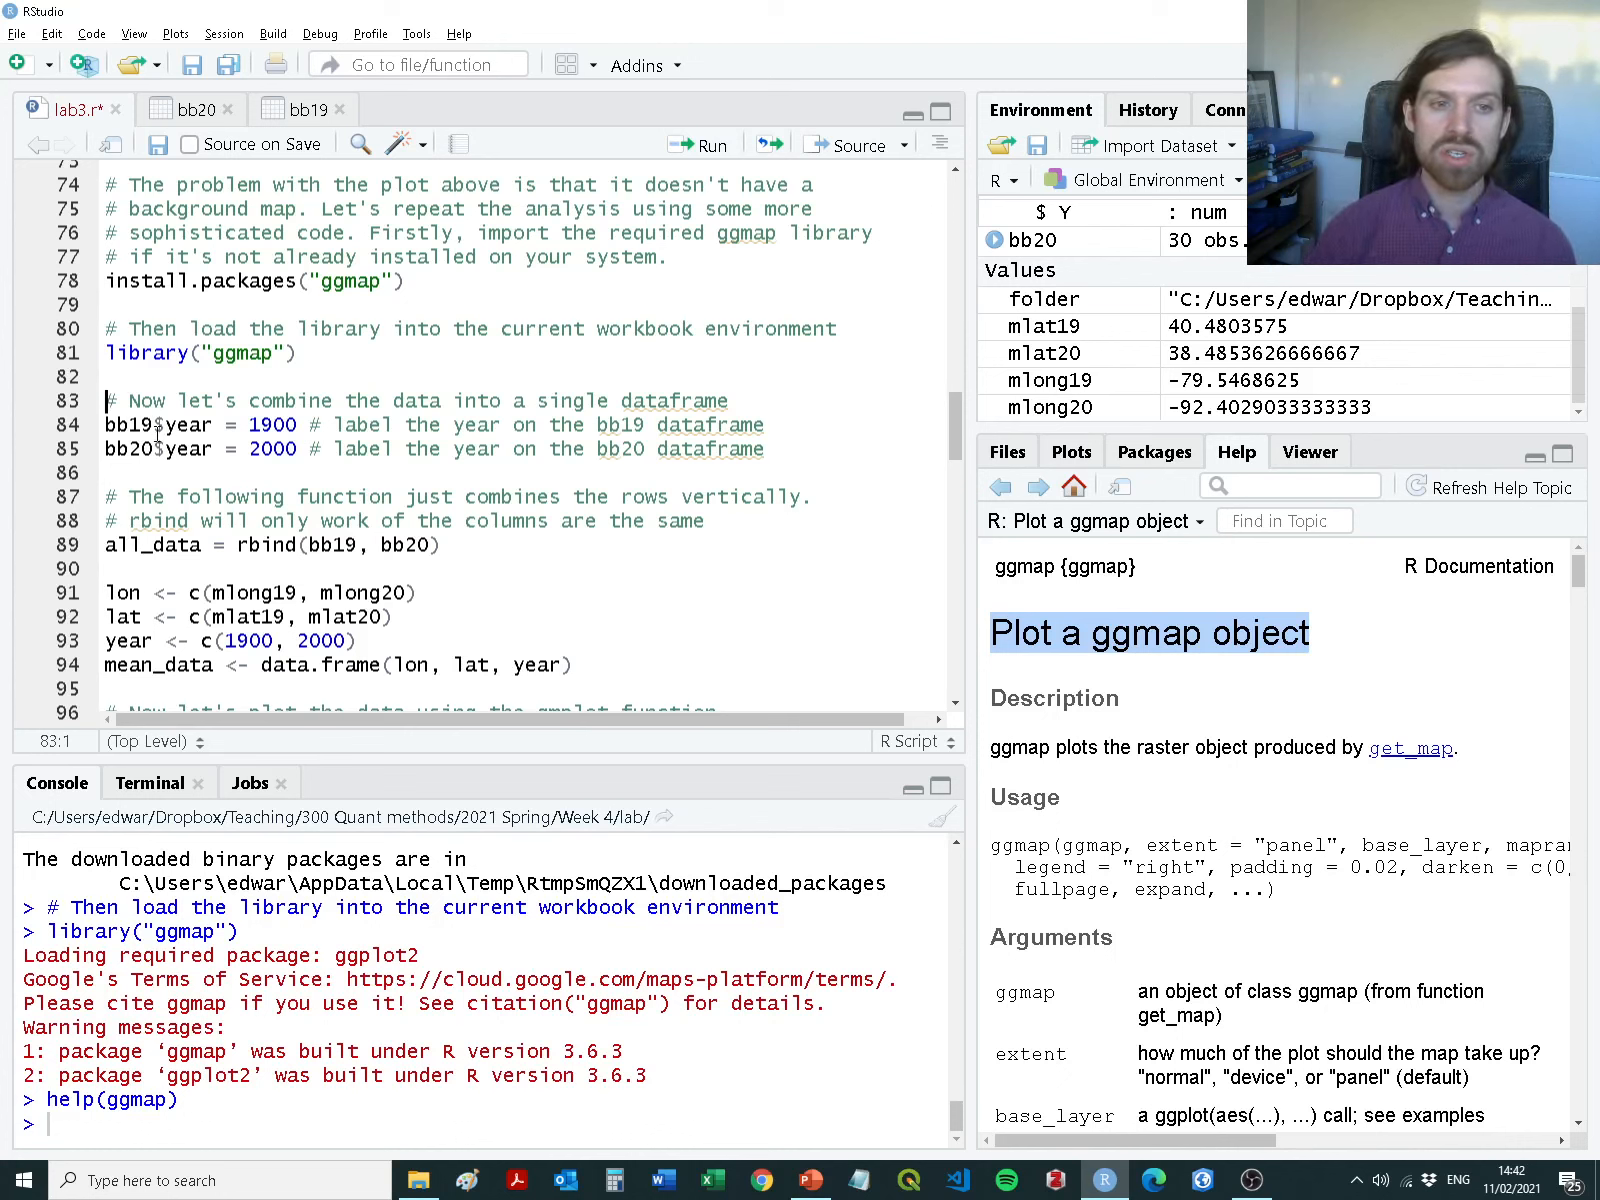
Enlarge the Environment pane and view the bb19 table's columns, returning to lab3.r
{"action": "double_click", "coordinate": [130, 425]}
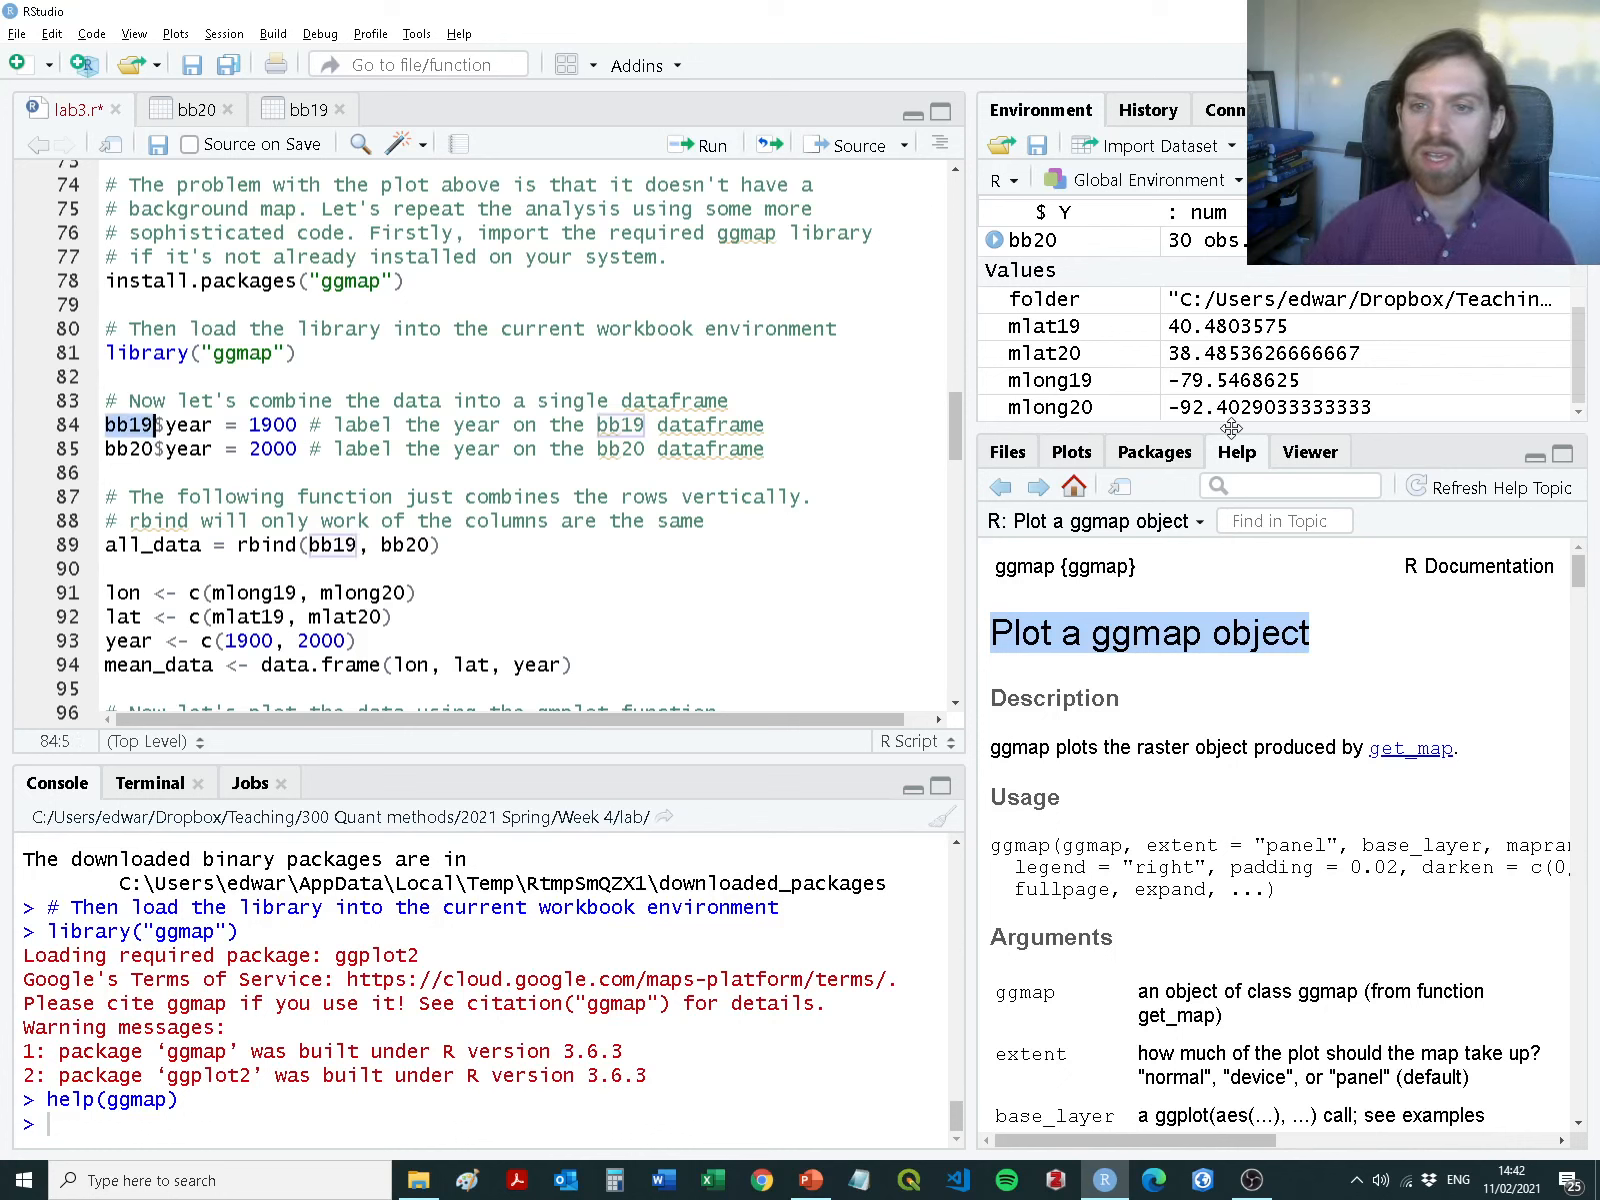
{"action": "left_click_drag", "start_coordinate": [1232, 440], "coordinate": [1226, 815]}
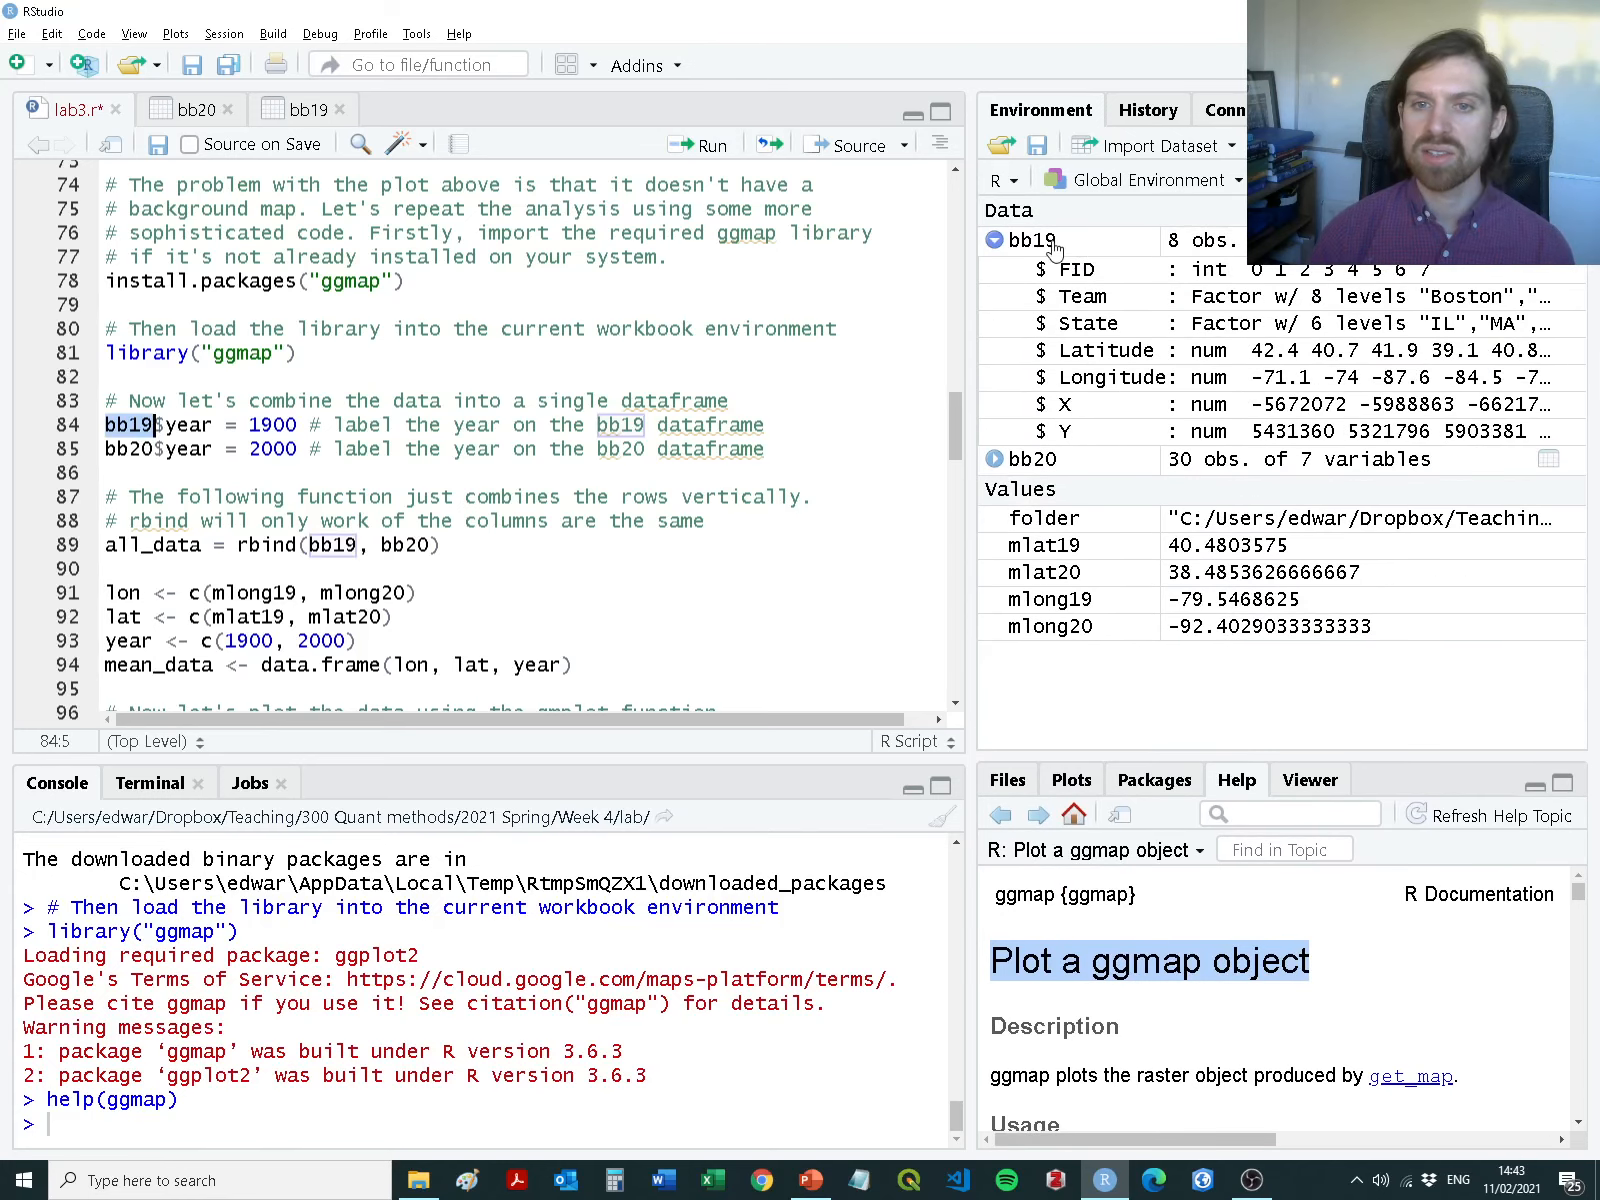
{"action": "left_click", "coordinate": [995, 240]}
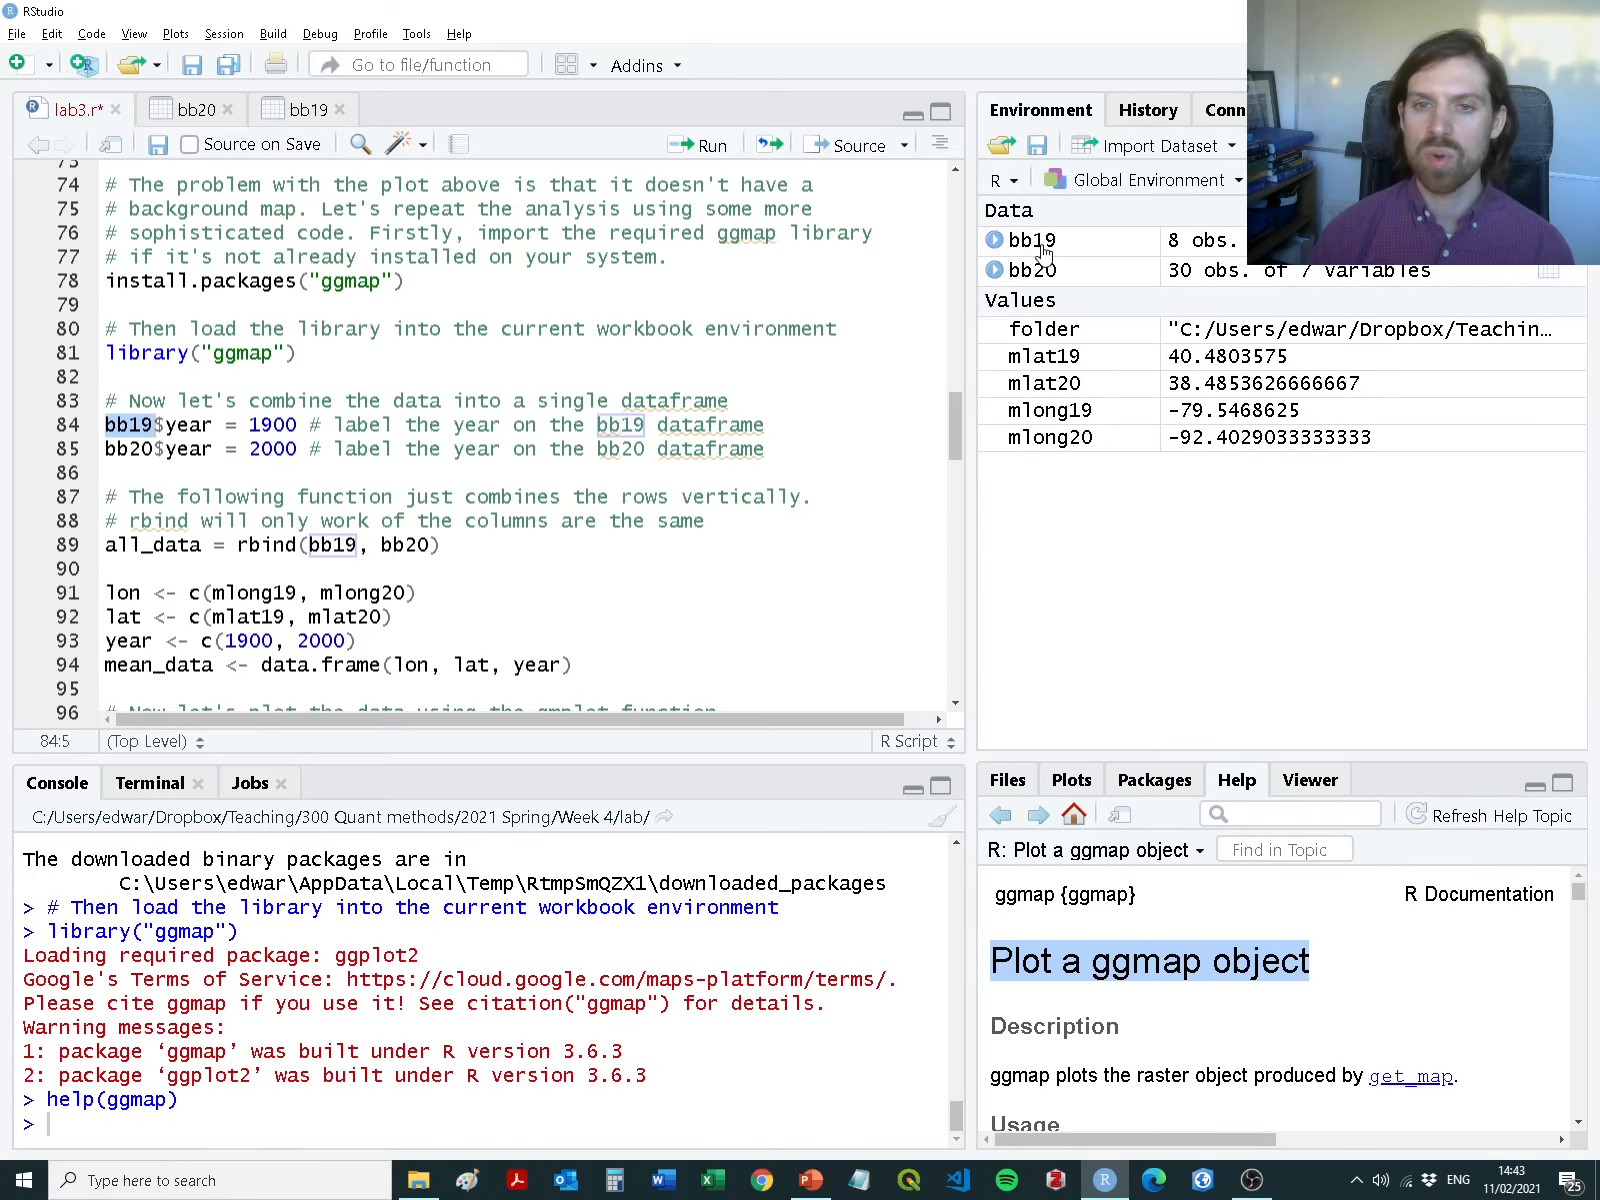
{"action": "left_click", "coordinate": [1045, 242]}
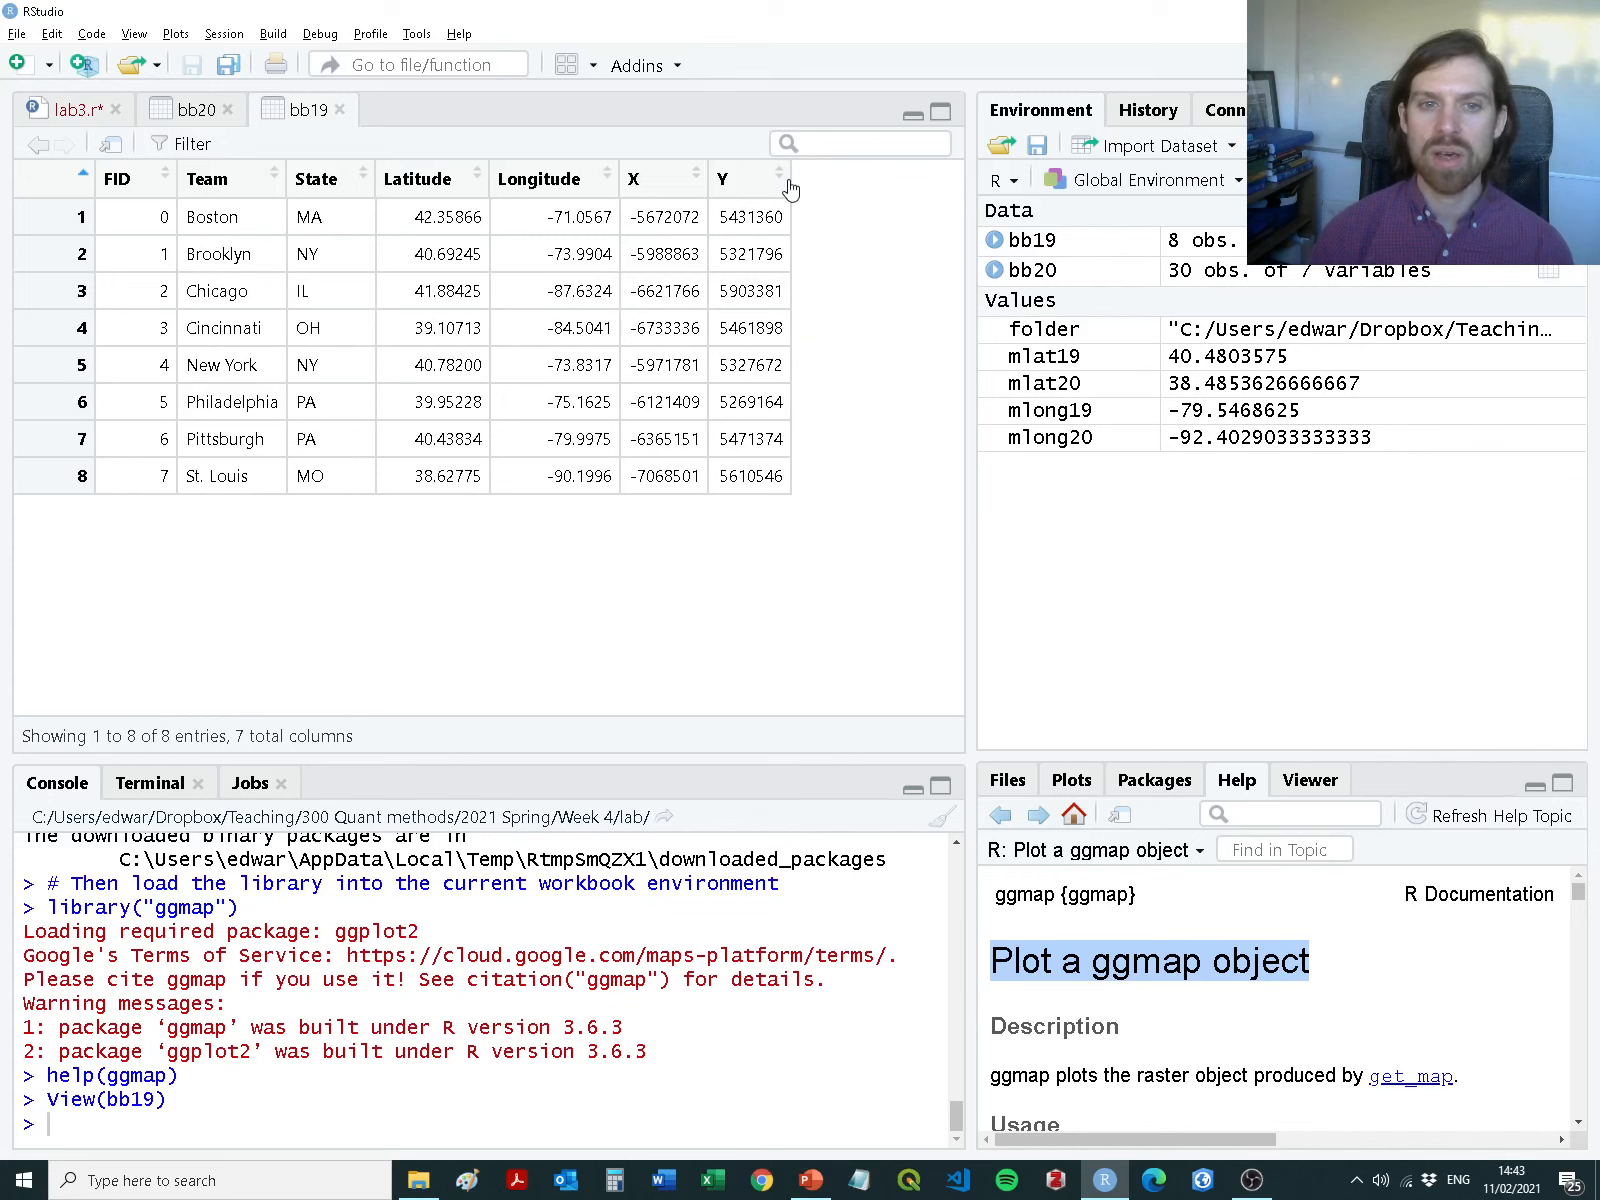
{"action": "left_click", "coordinate": [75, 110]}
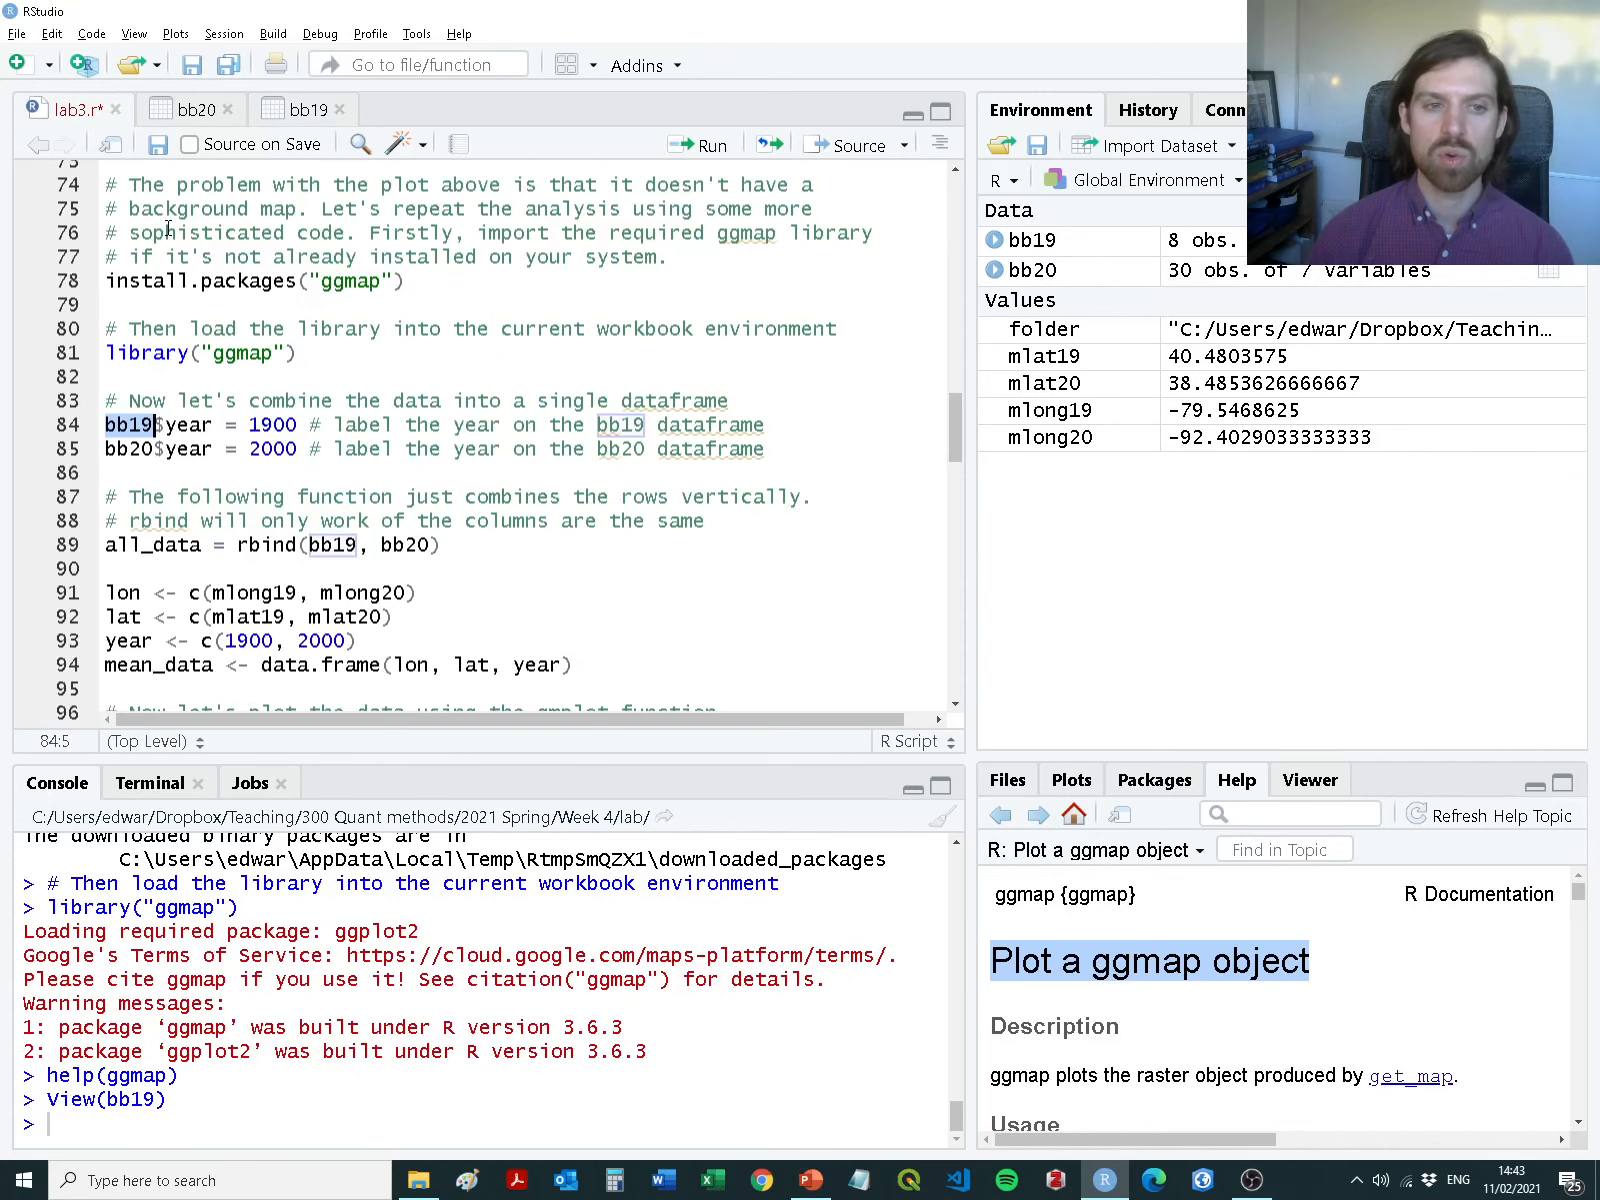
Examine the dataframe name, $ operator and year column name in the bb19$year assignment on line 84
{"action": "left_click", "coordinate": [250, 425]}
{"action": "left_click_drag", "start_coordinate": [218, 426], "coordinate": [100, 428]}
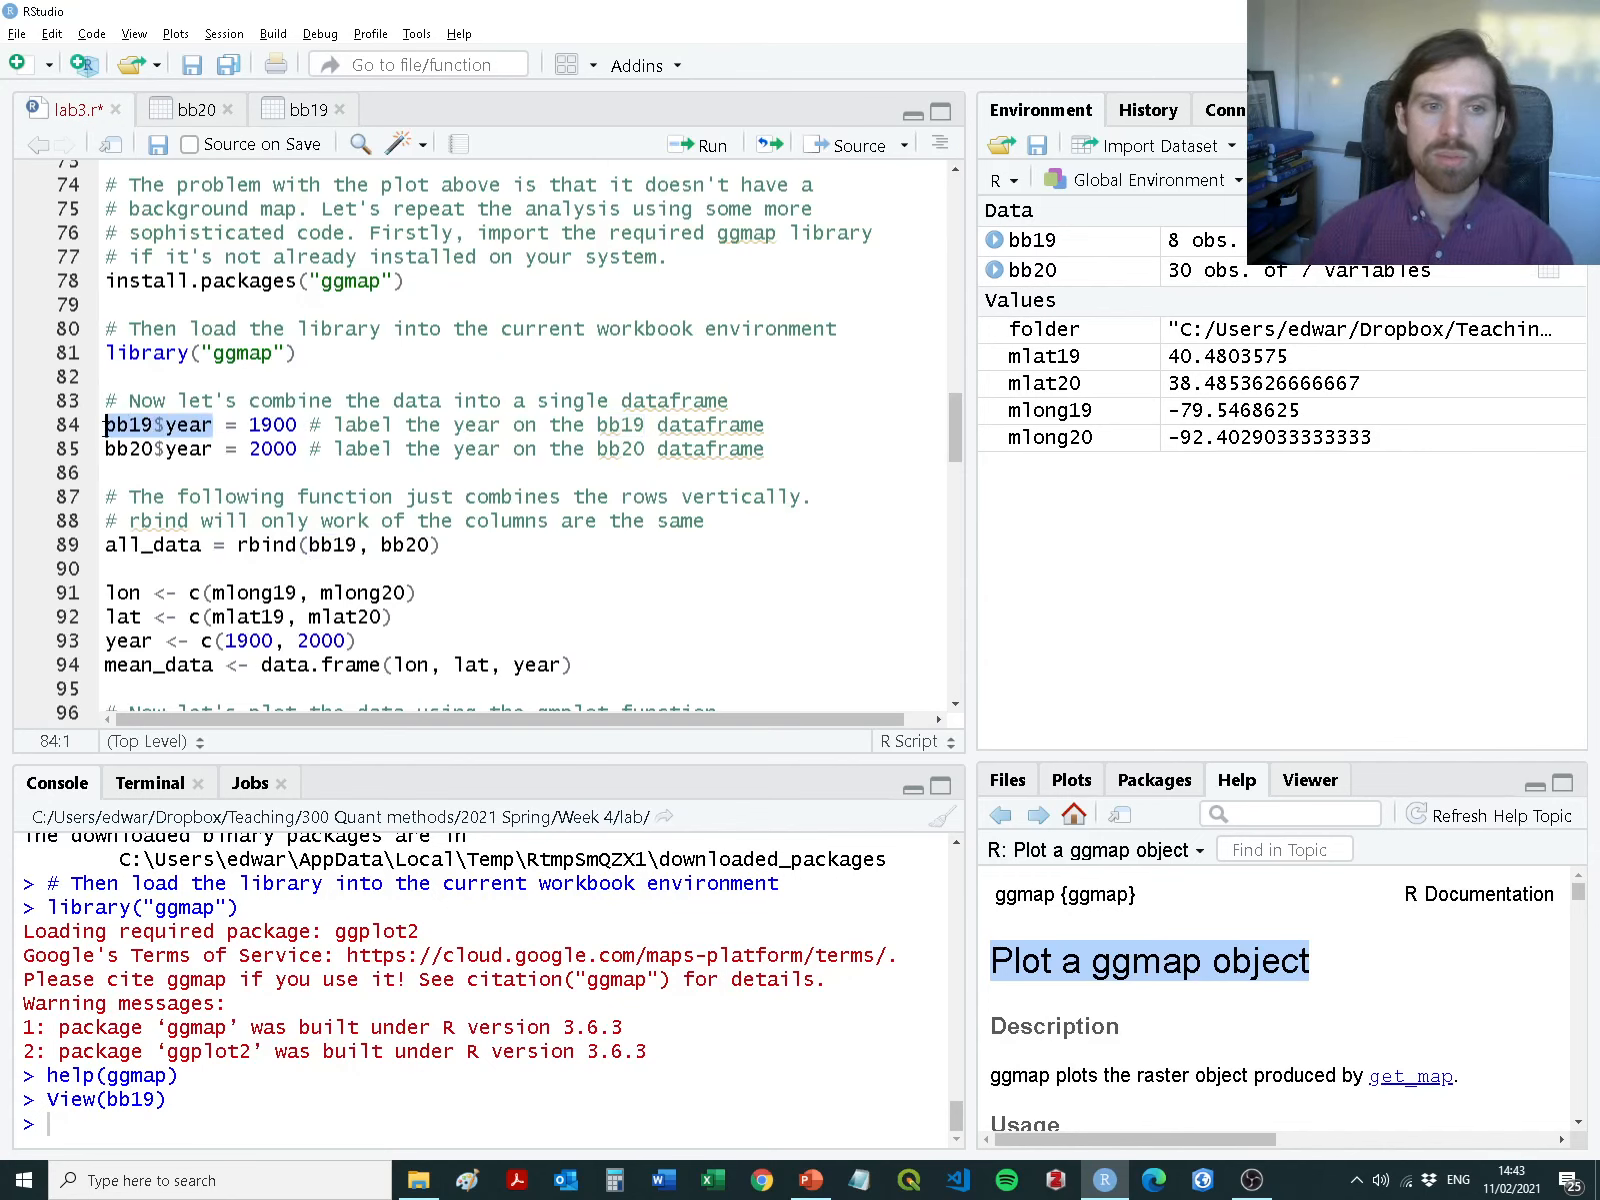
{"action": "double_click", "coordinate": [135, 430]}
{"action": "left_click", "coordinate": [155, 426]}
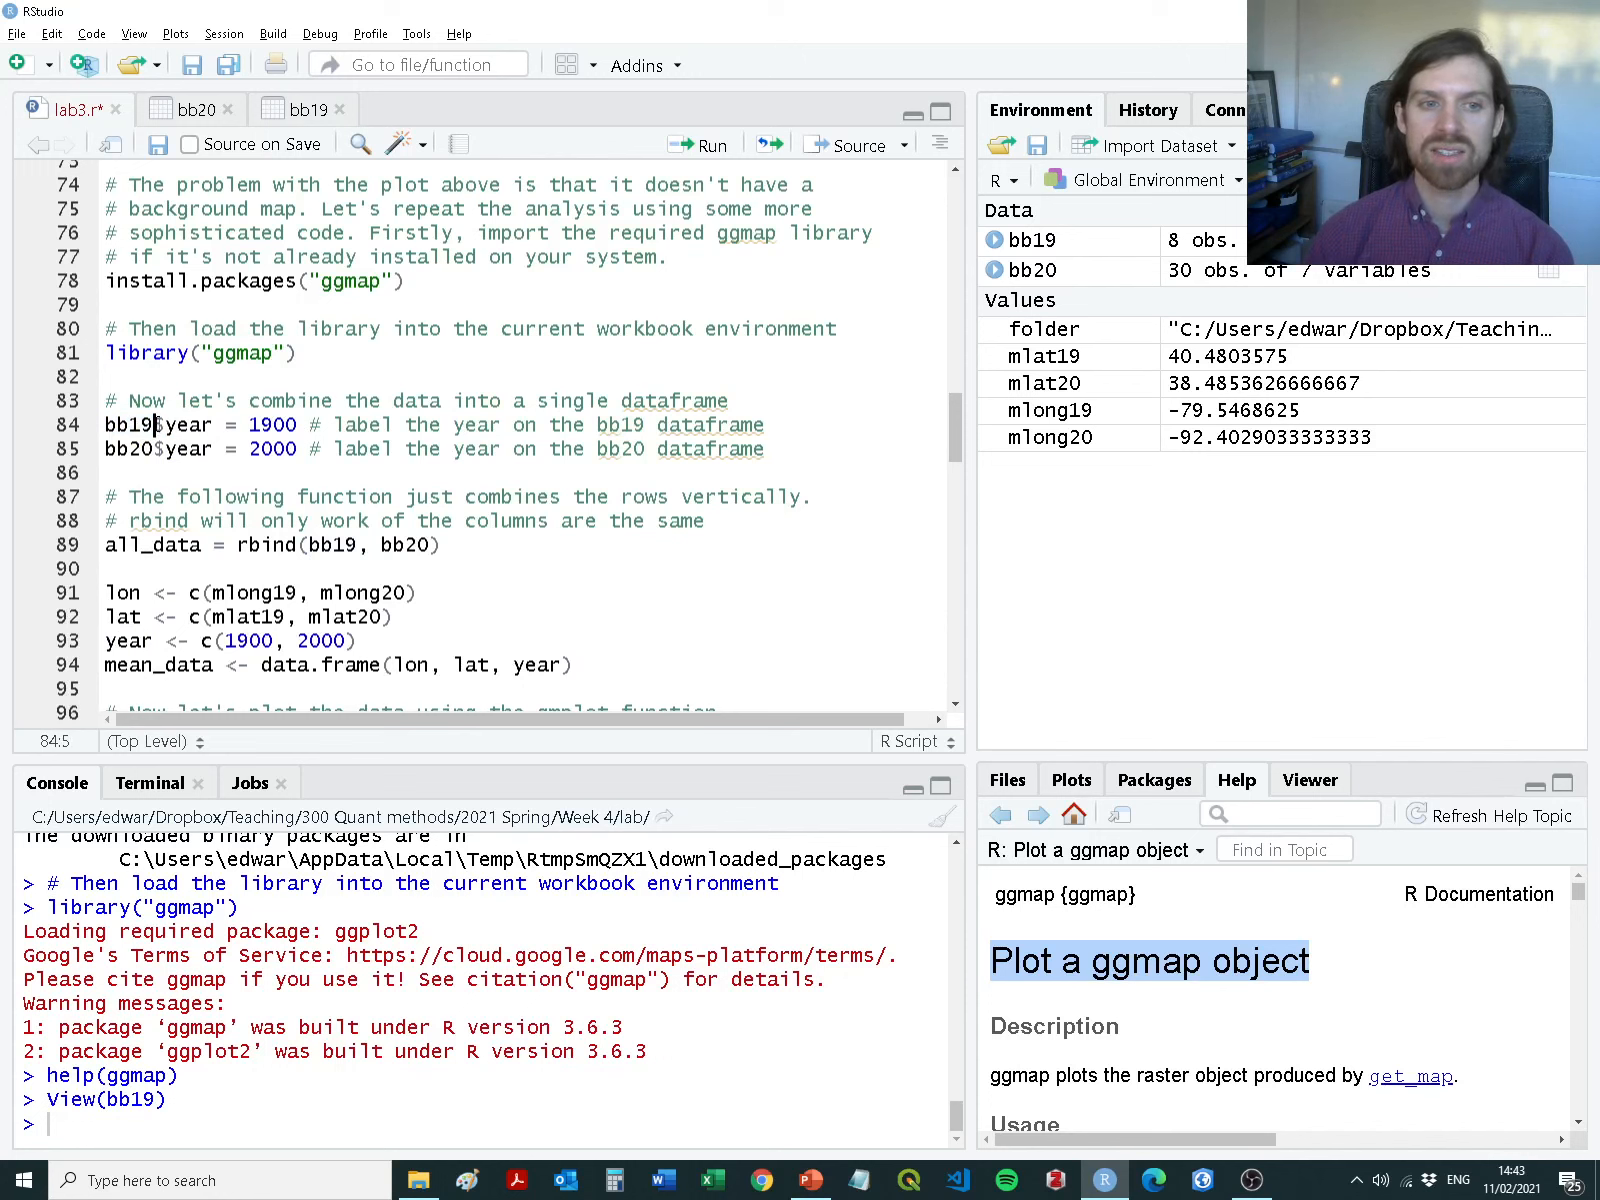
{"action": "left_click_drag", "start_coordinate": [155, 426], "coordinate": [165, 426]}
{"action": "double_click", "coordinate": [186, 426]}
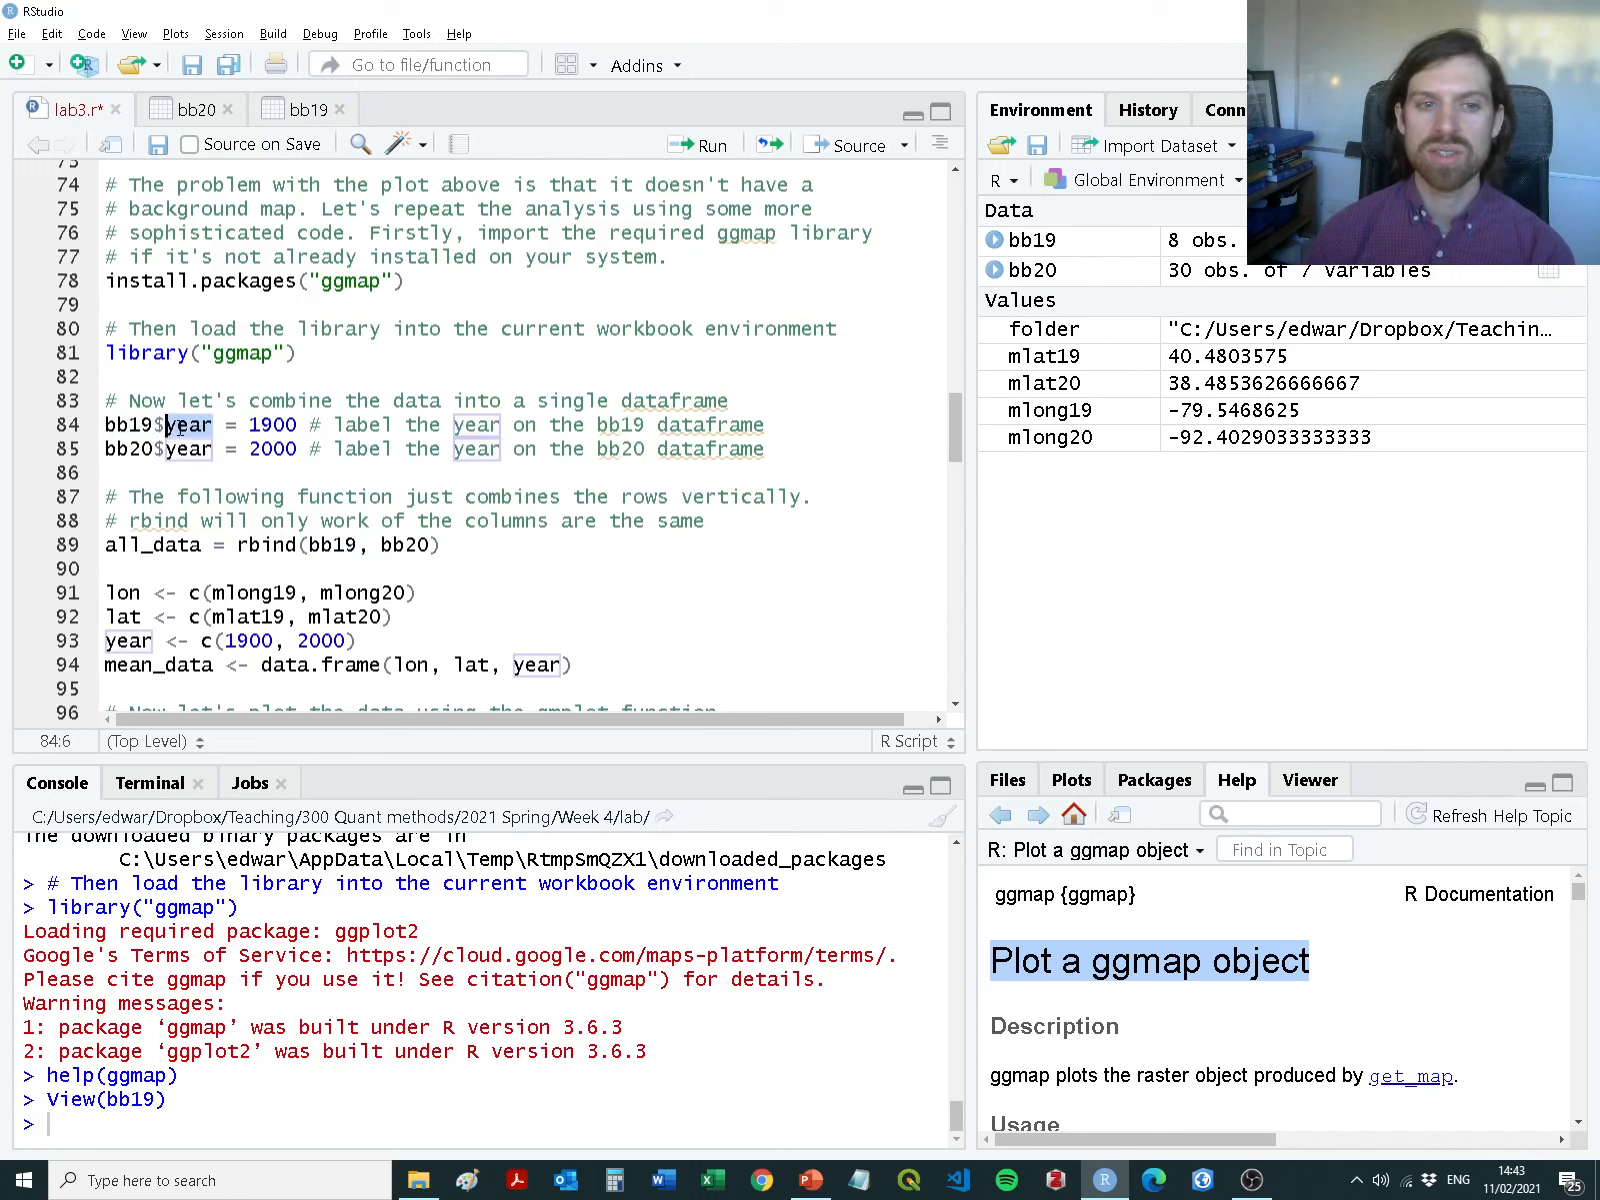
Run bb19$year = 1900 from line 84 and open the bb19 table to check its year column
{"action": "left_click", "coordinate": [290, 426]}
{"action": "left_click_drag", "start_coordinate": [297, 425], "coordinate": [105, 425]}
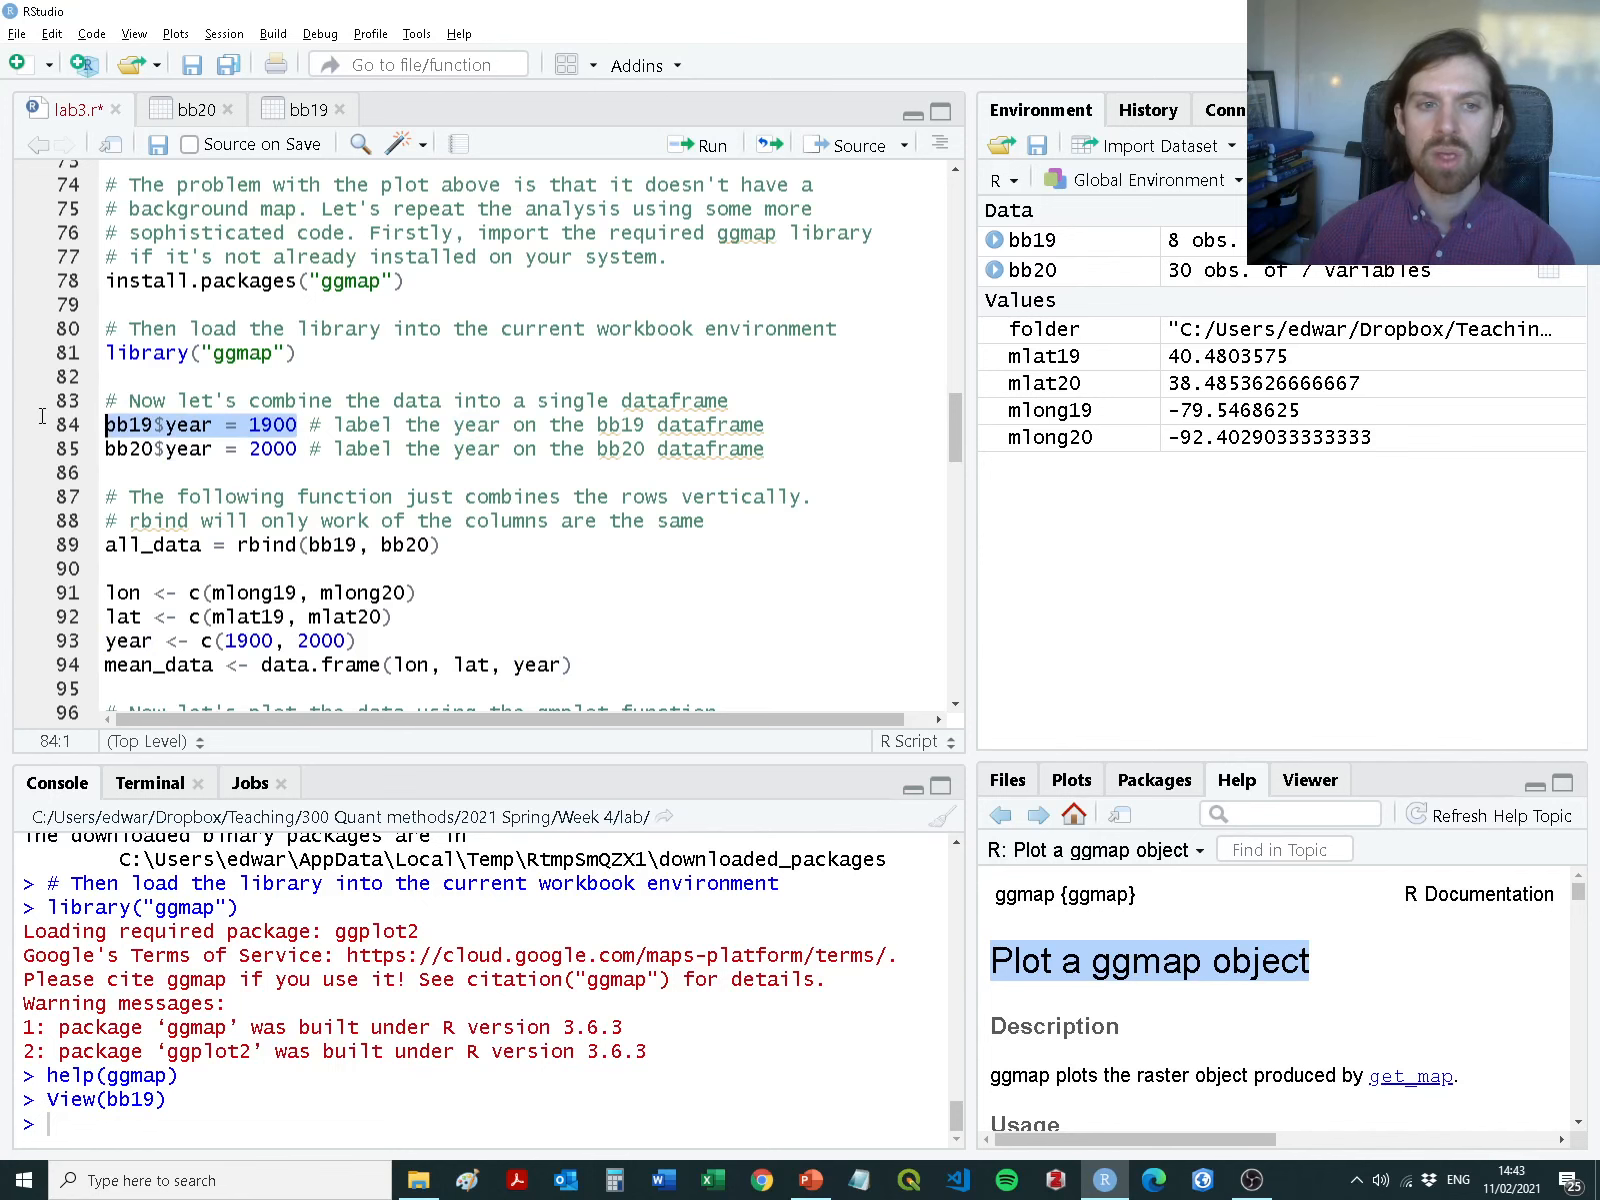
{"action": "key", "text": "ctrl+Return"}
{"action": "left_click", "coordinate": [1016, 248]}
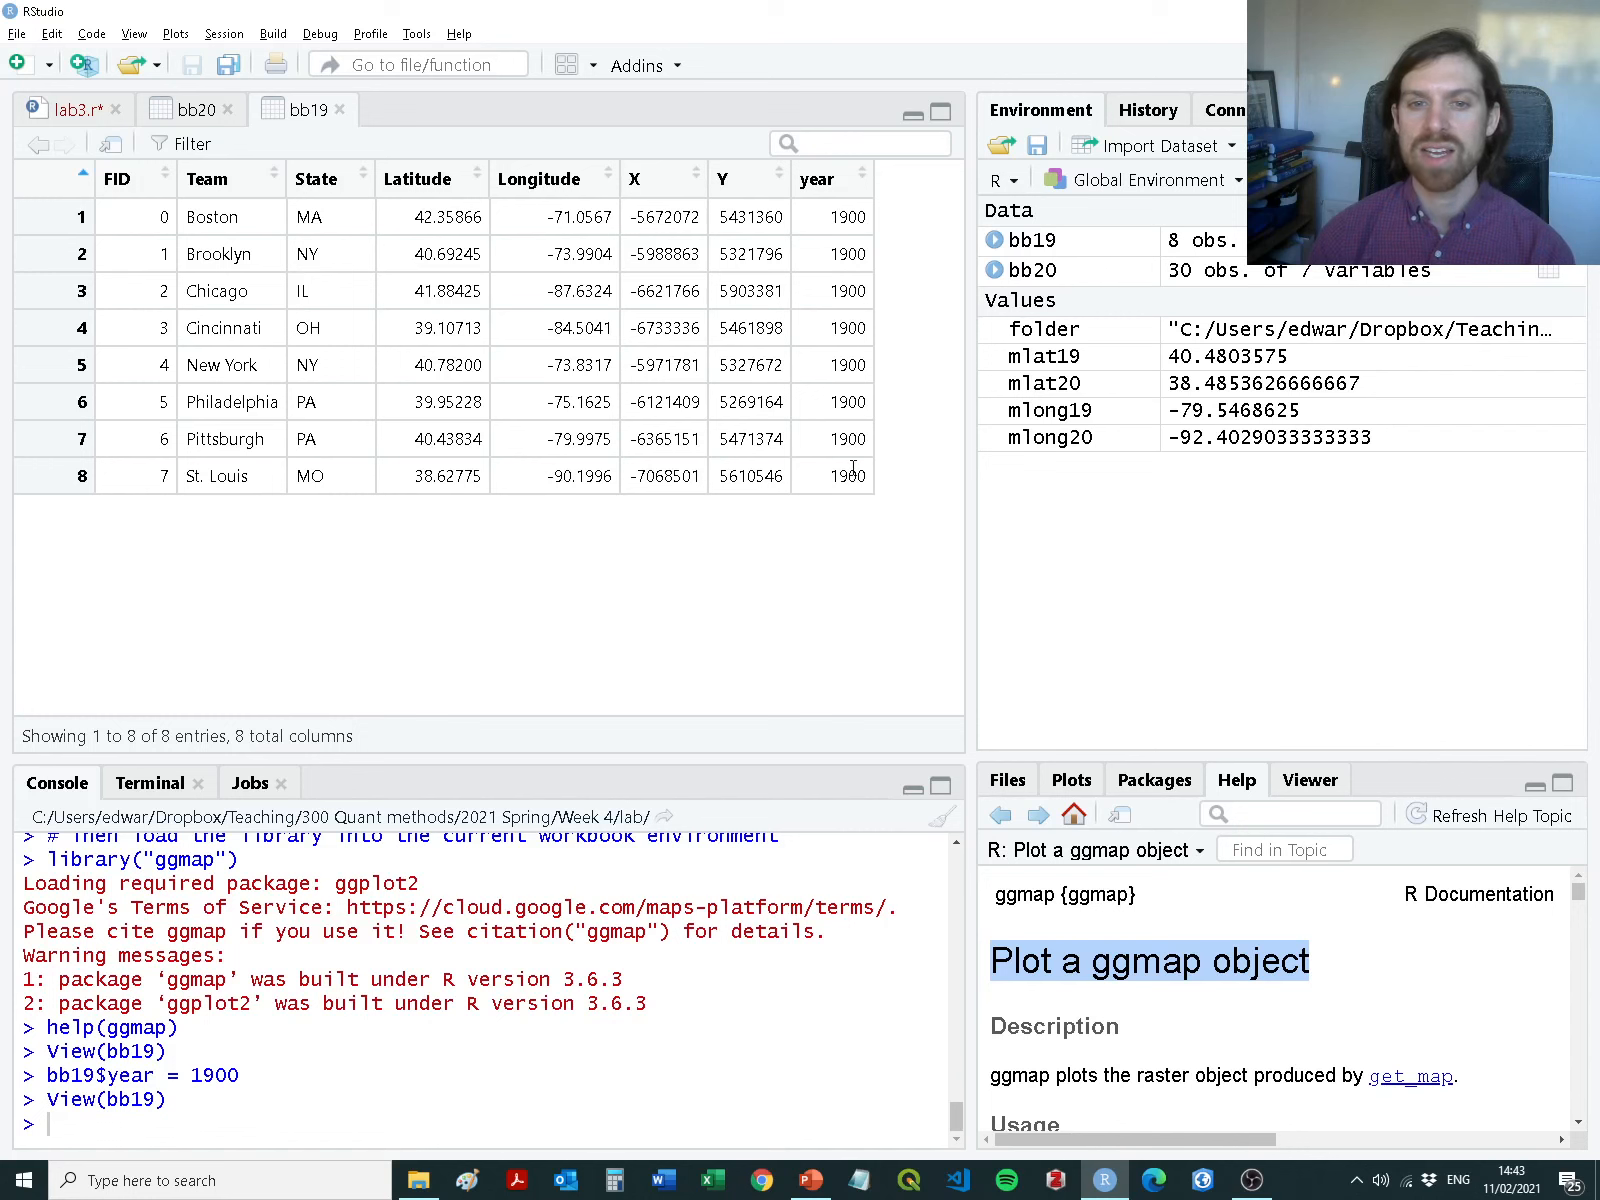
Run lines 82 to 85 of lab3.r, labelling bb19 with year 1900 and bb20 with year 2000
{"action": "left_click", "coordinate": [68, 110]}
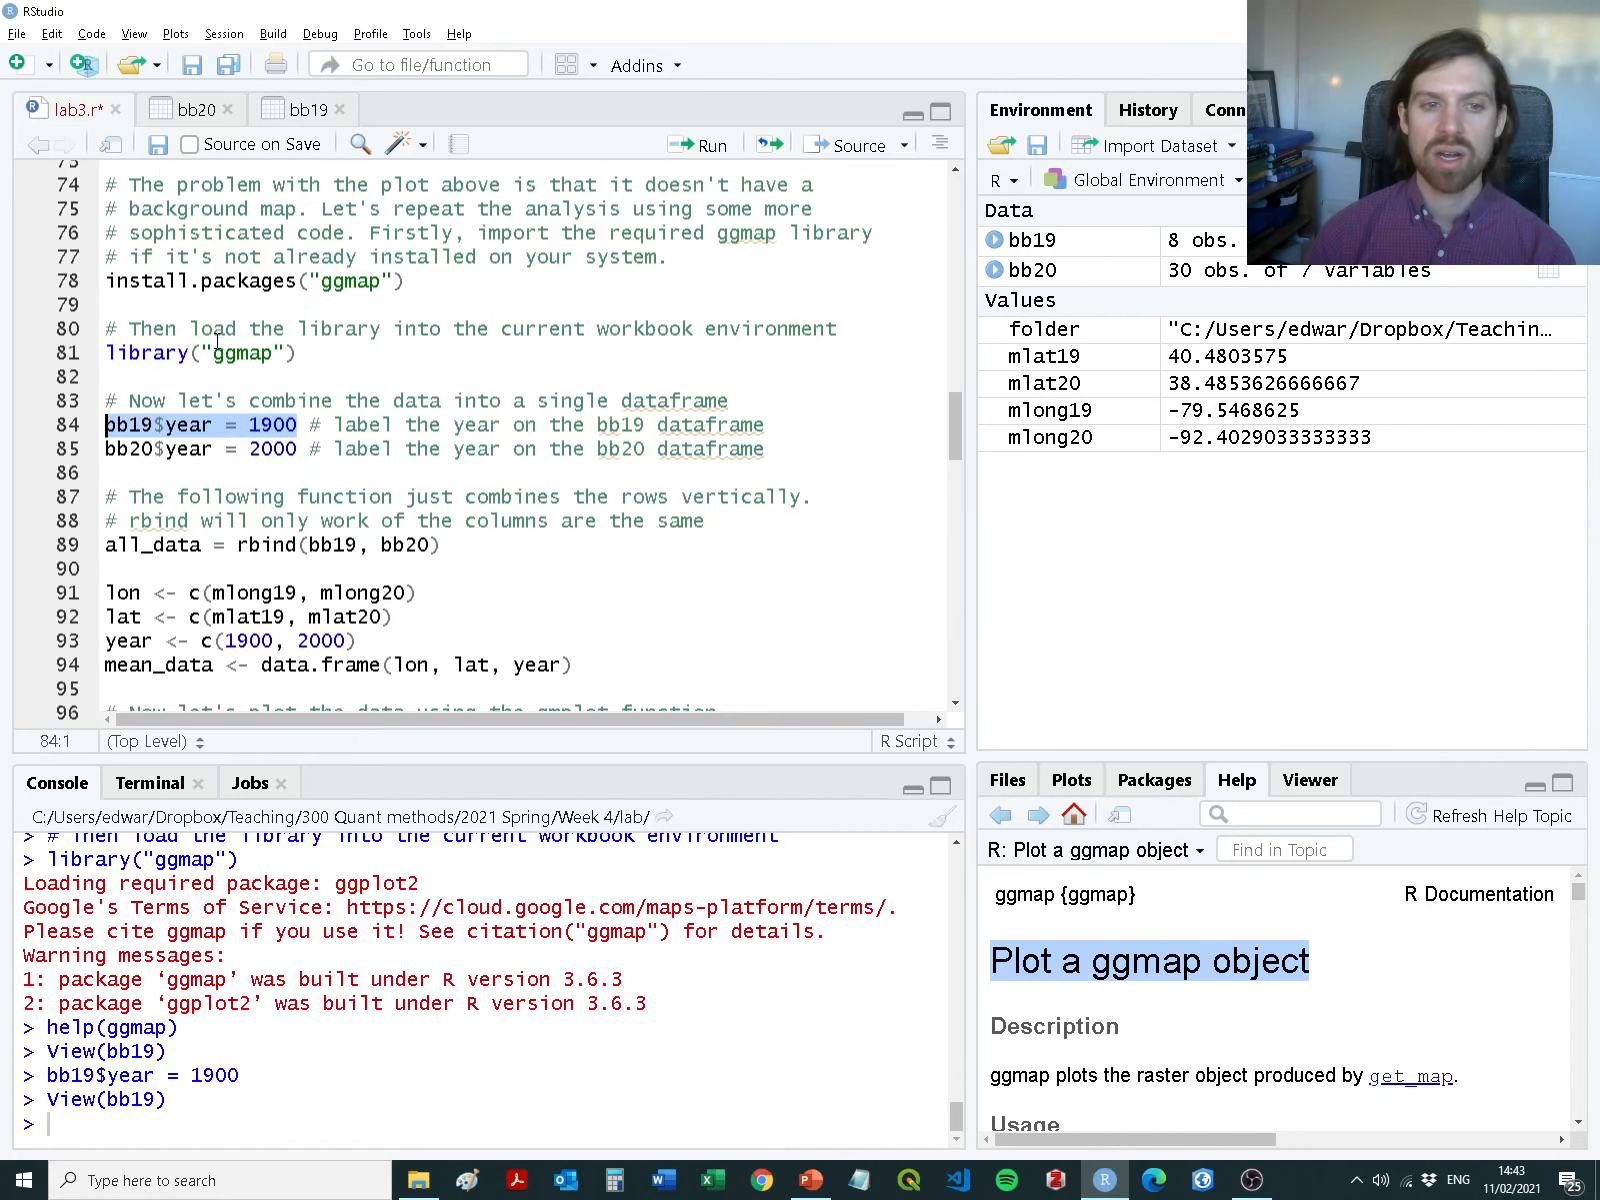
{"action": "left_click_drag", "start_coordinate": [785, 427], "coordinate": [80, 425]}
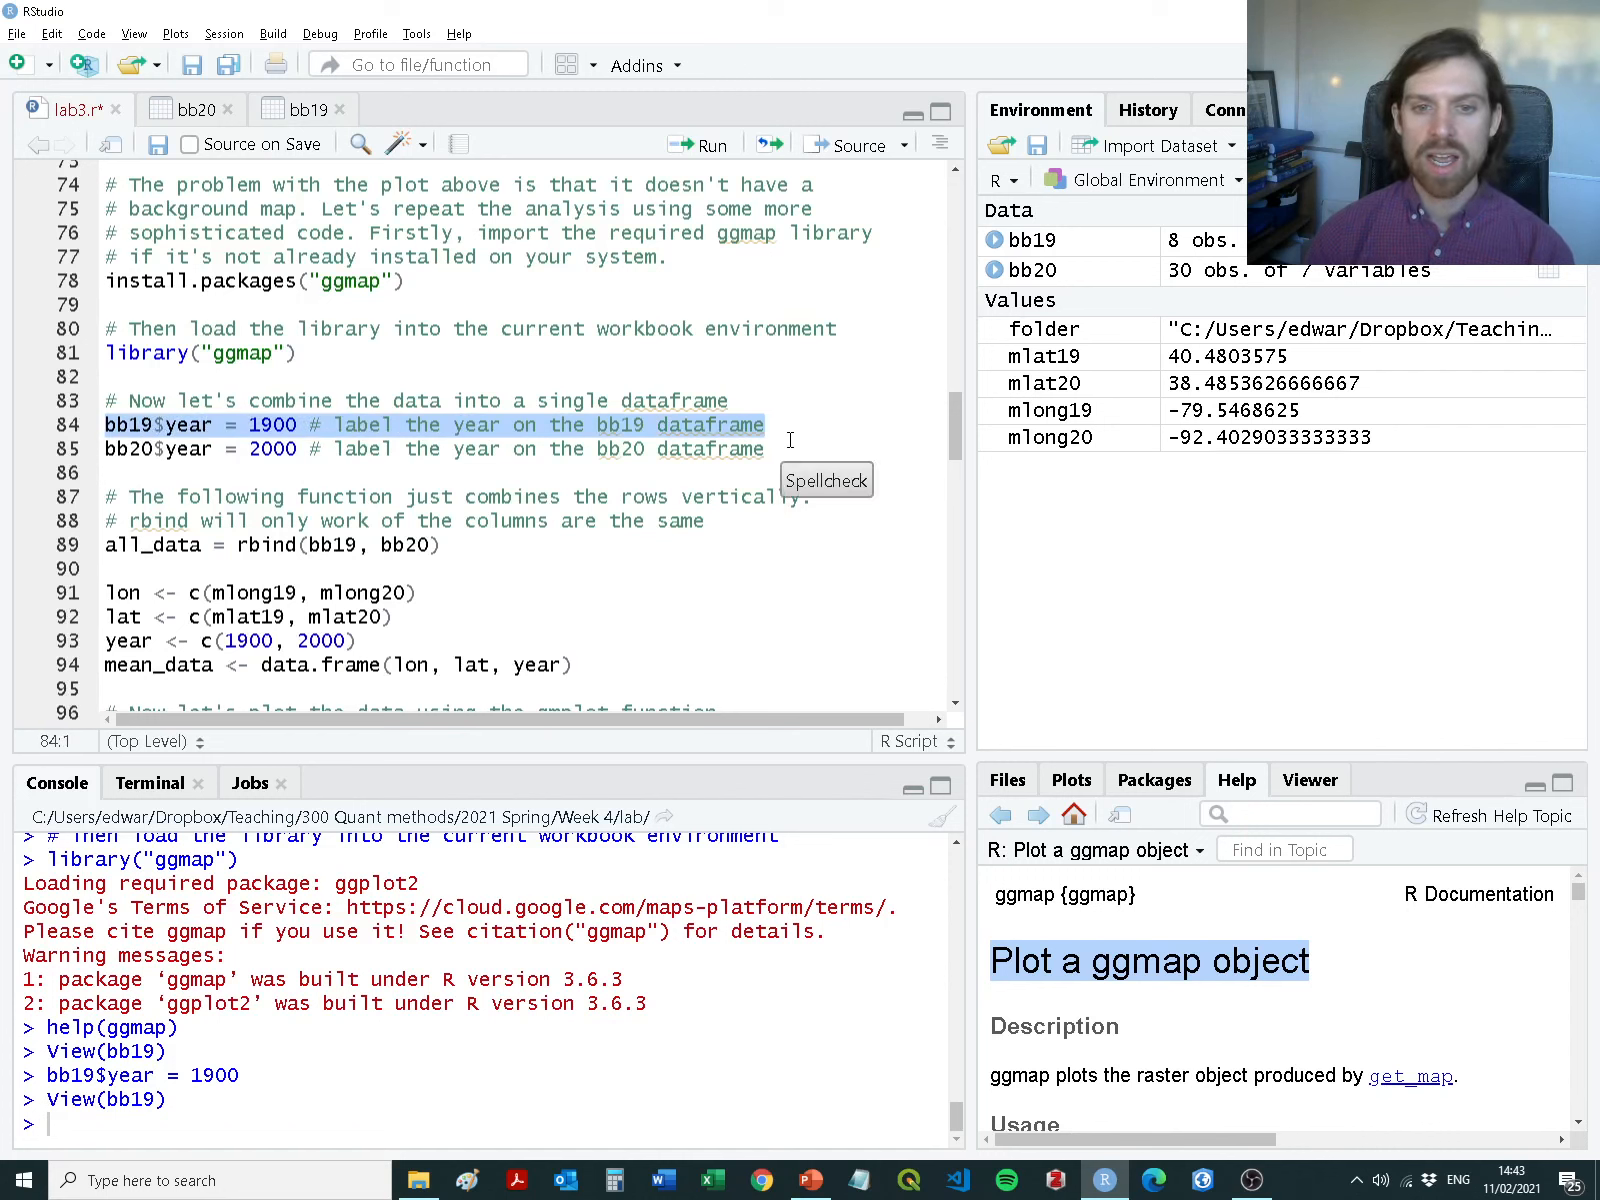
{"action": "left_click_drag", "start_coordinate": [790, 449], "coordinate": [60, 380]}
{"action": "key", "text": "ctrl+Return"}
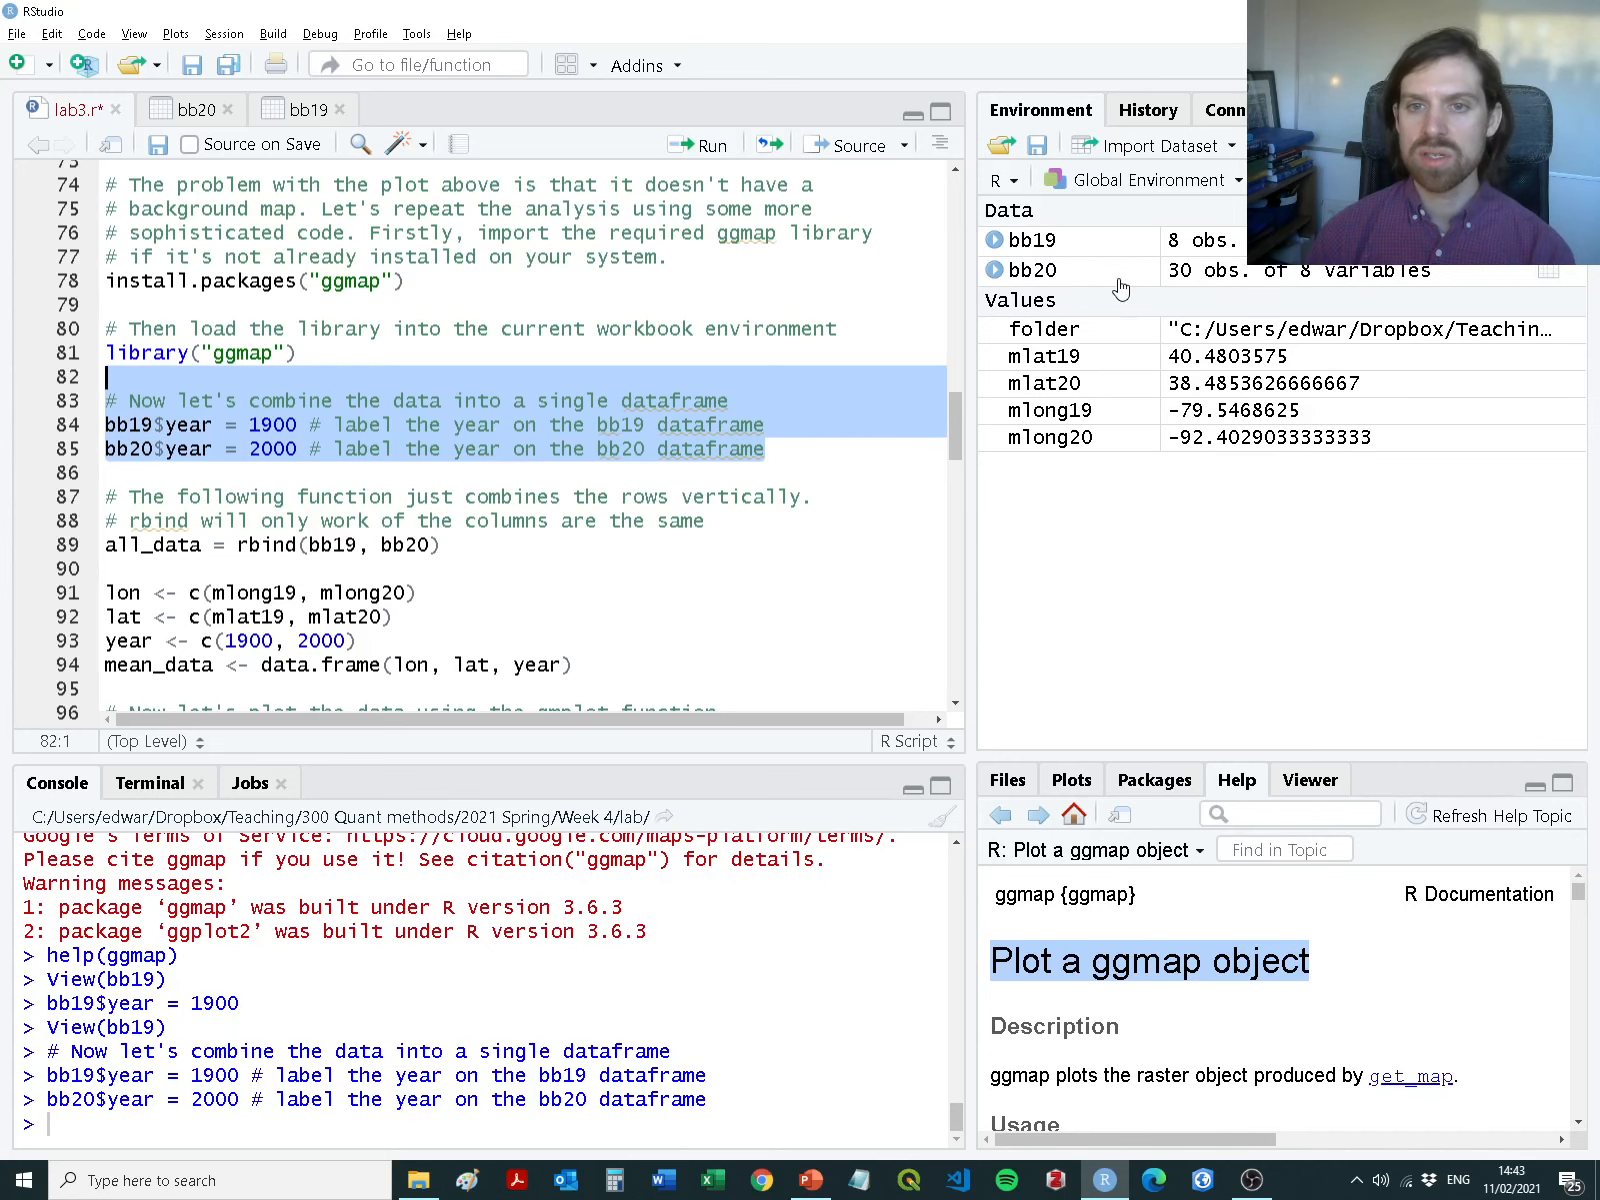
View the bb19 and bb20 tables to check their year columns, returning to lab3.r
{"action": "left_click", "coordinate": [1118, 248]}
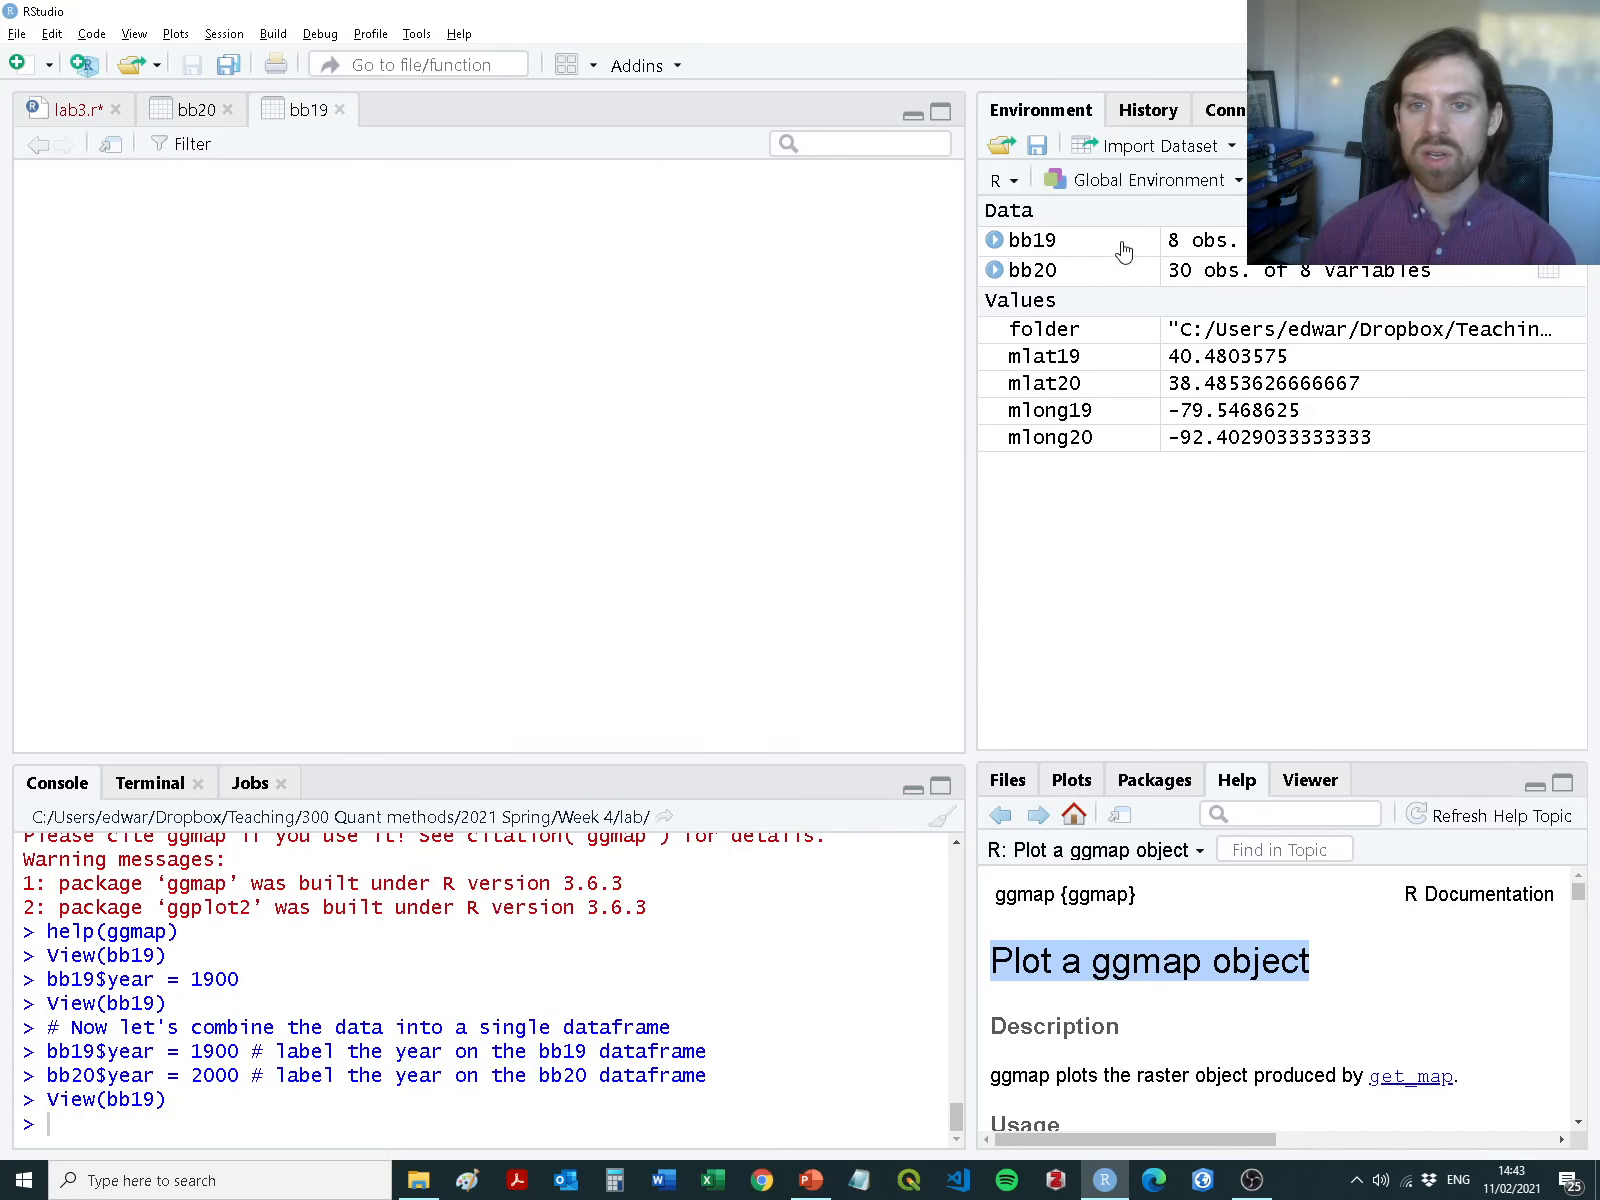
{"action": "left_click", "coordinate": [1045, 271]}
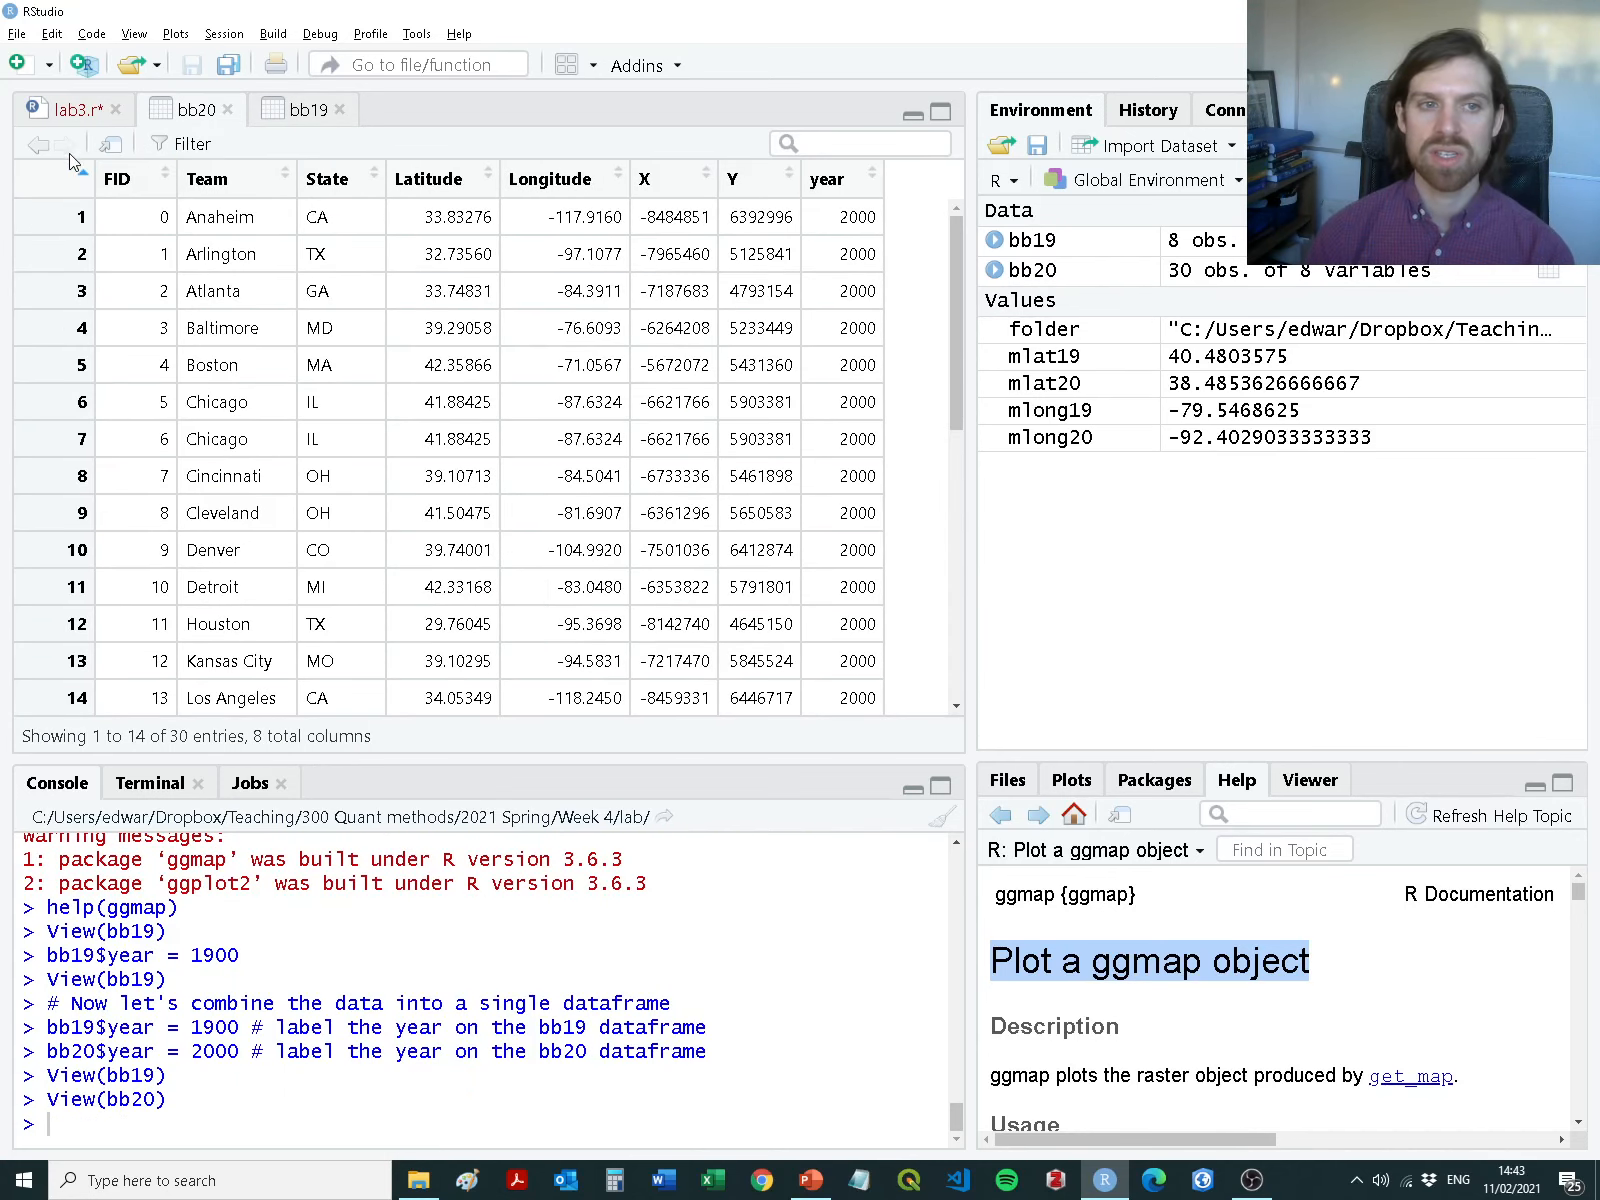
{"action": "left_click", "coordinate": [70, 110]}
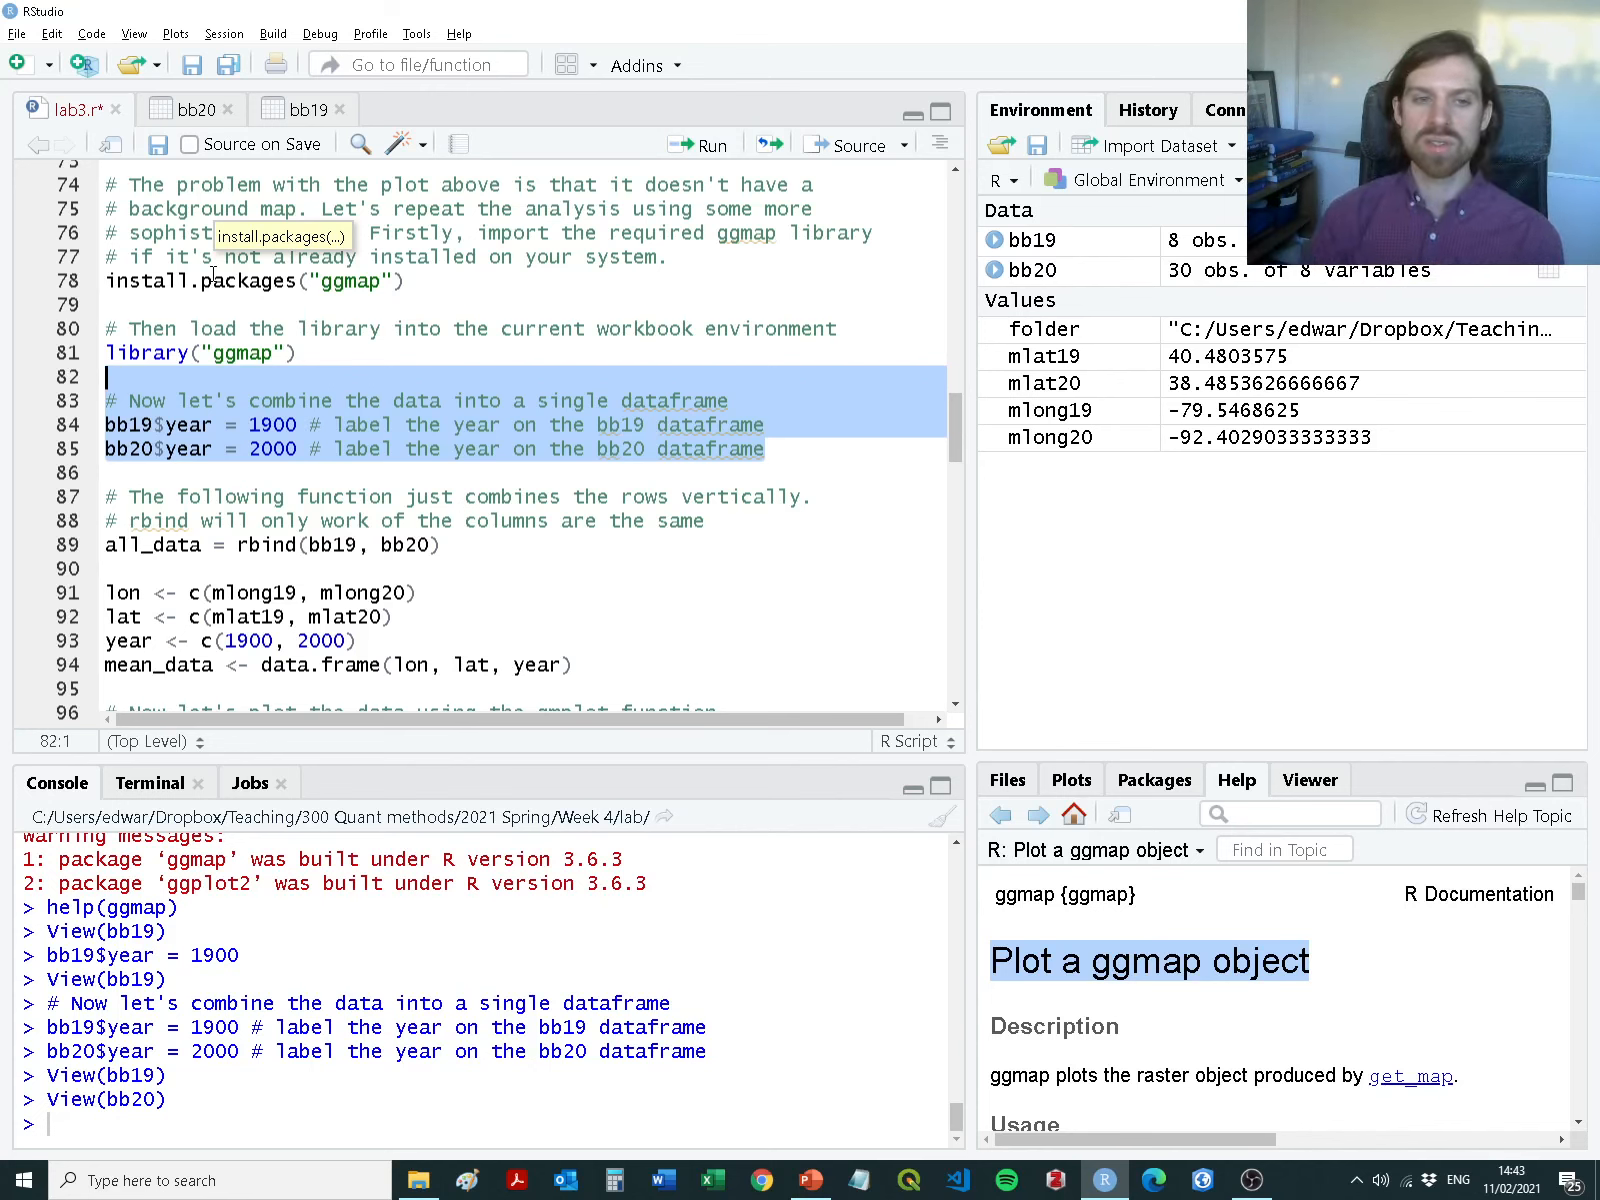
Look up the rbind documentation by running help(rbind) from line 90, and clear that line again
{"action": "left_click", "coordinate": [241, 567]}
{"action": "type", "text": "help(rbind"}
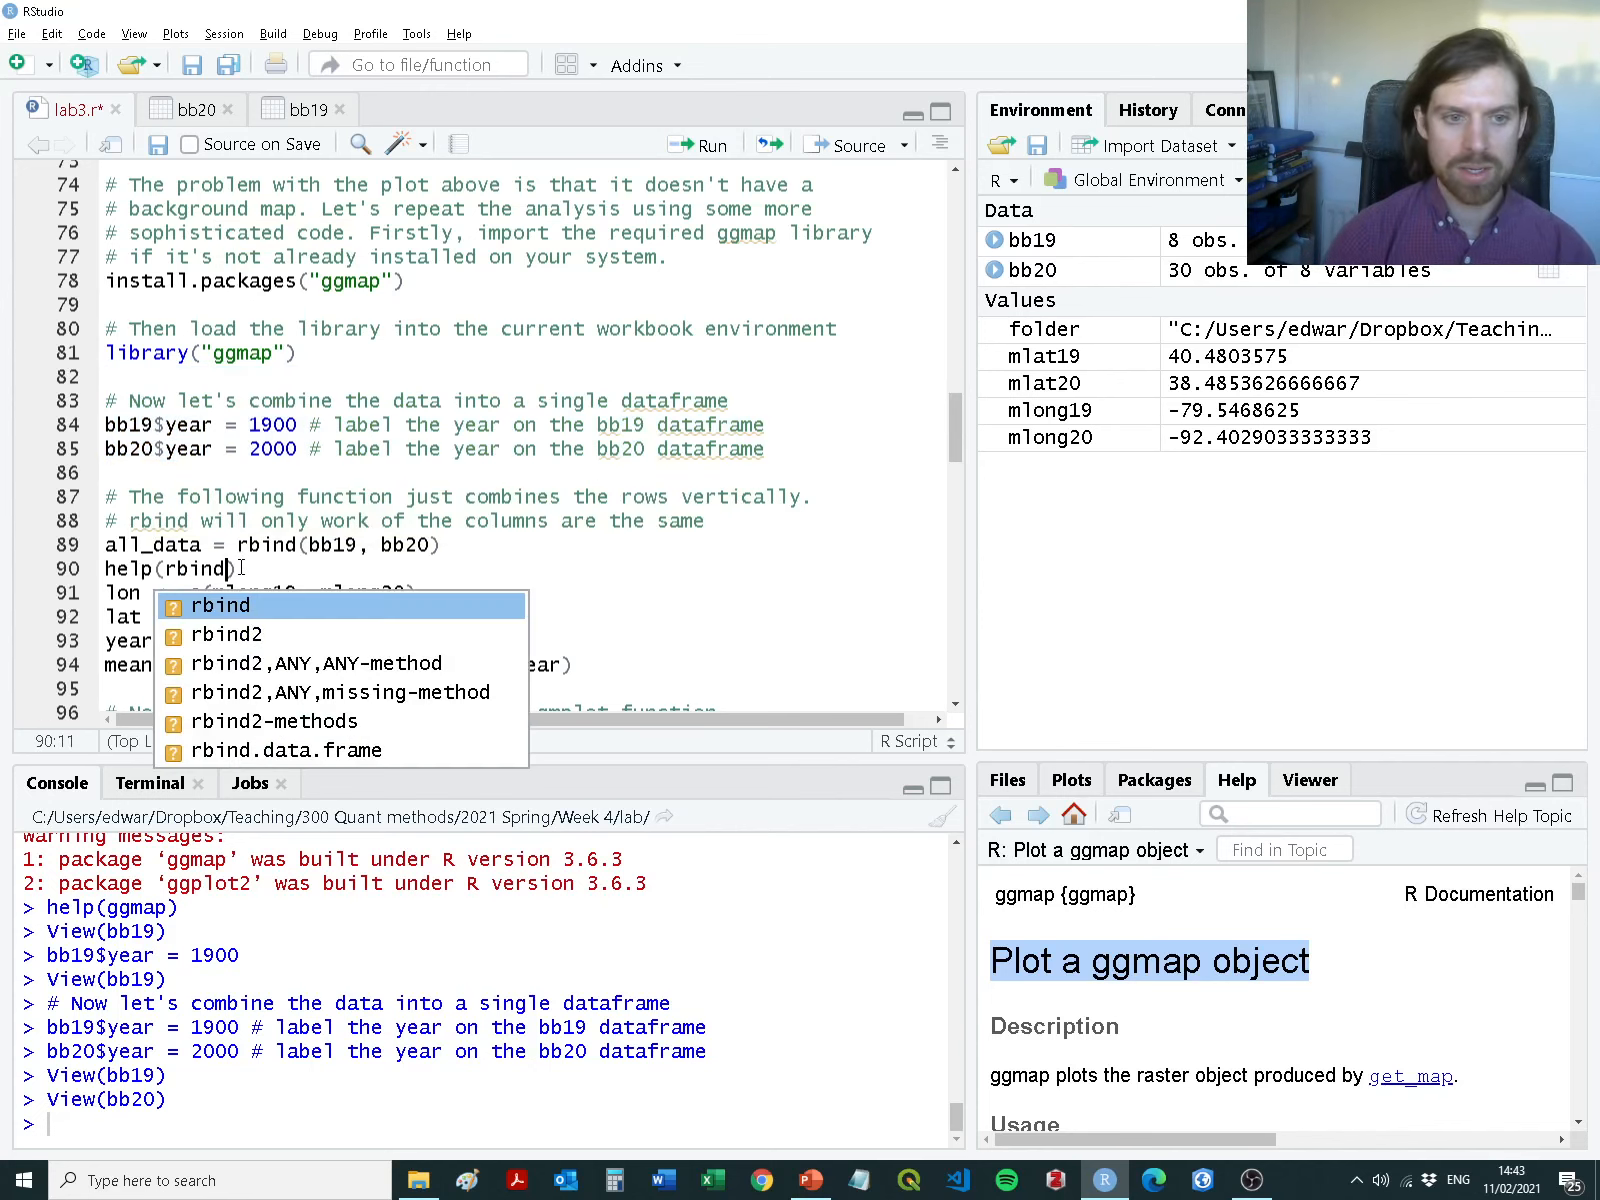
{"action": "key", "text": "ctrl+Return"}
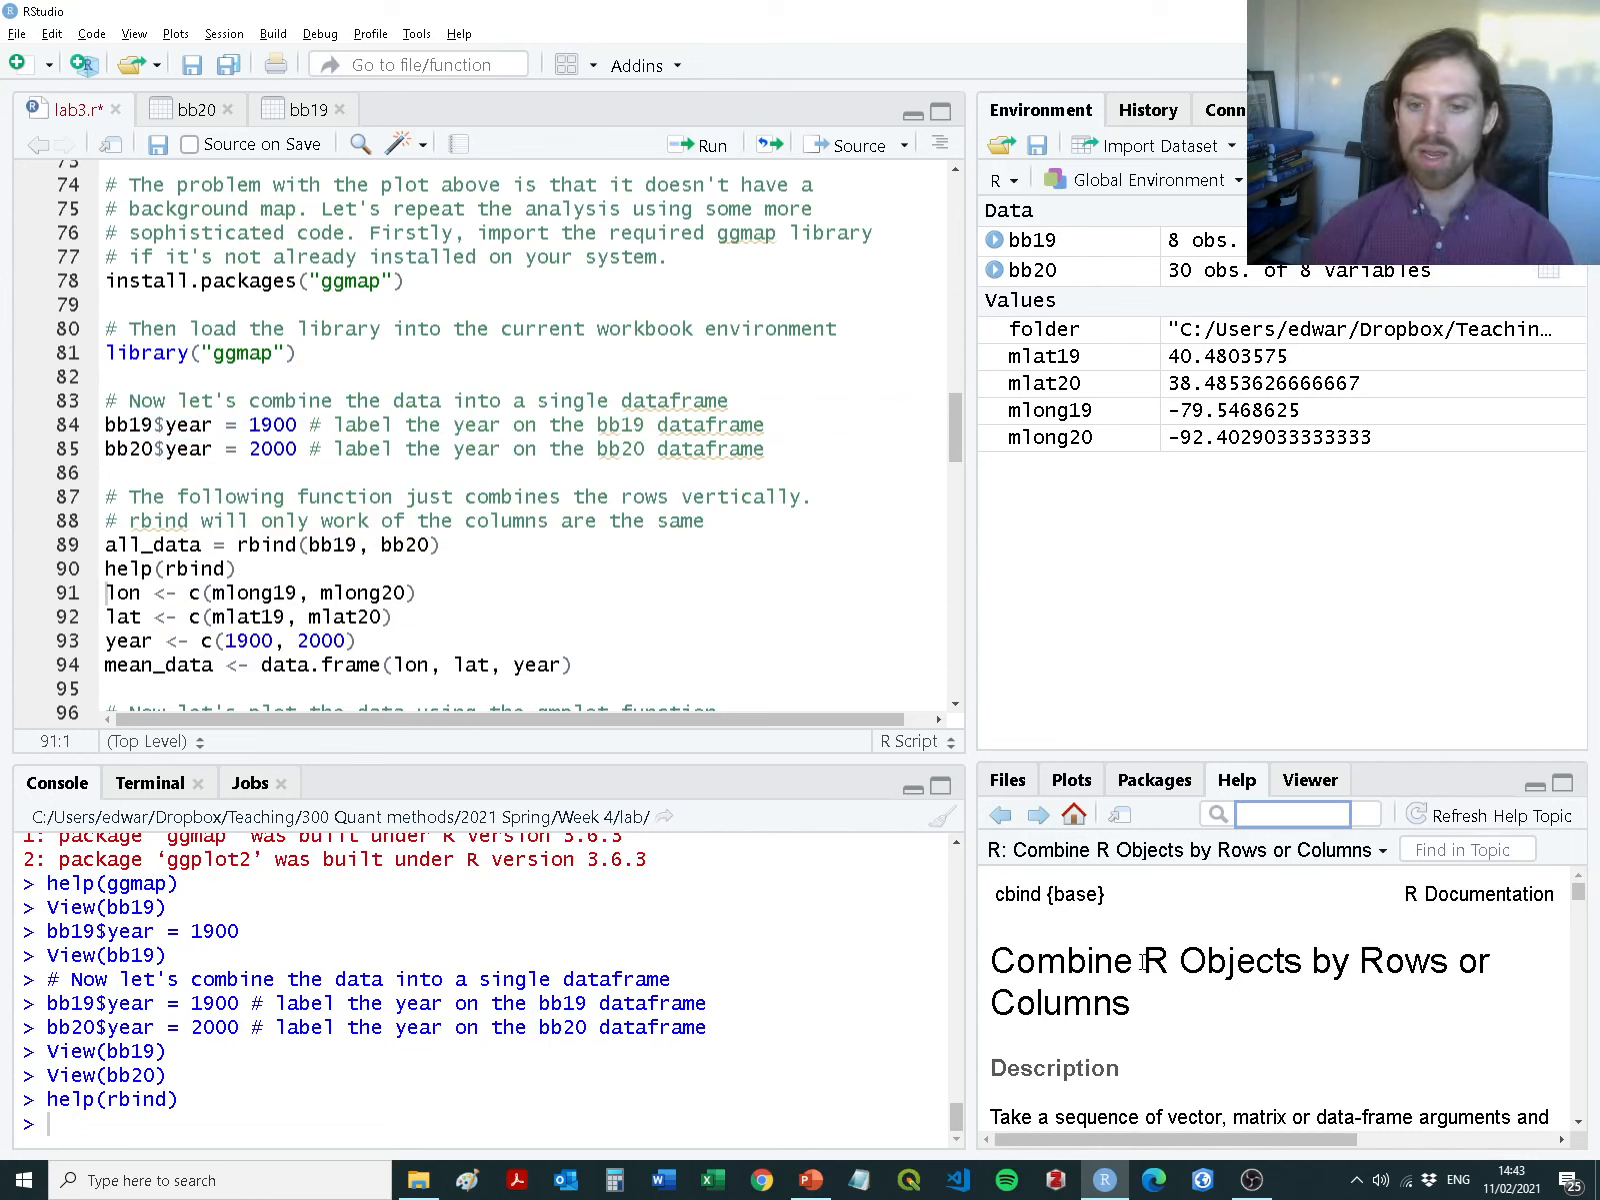
{"action": "left_click_drag", "start_coordinate": [1145, 962], "coordinate": [1203, 1003]}
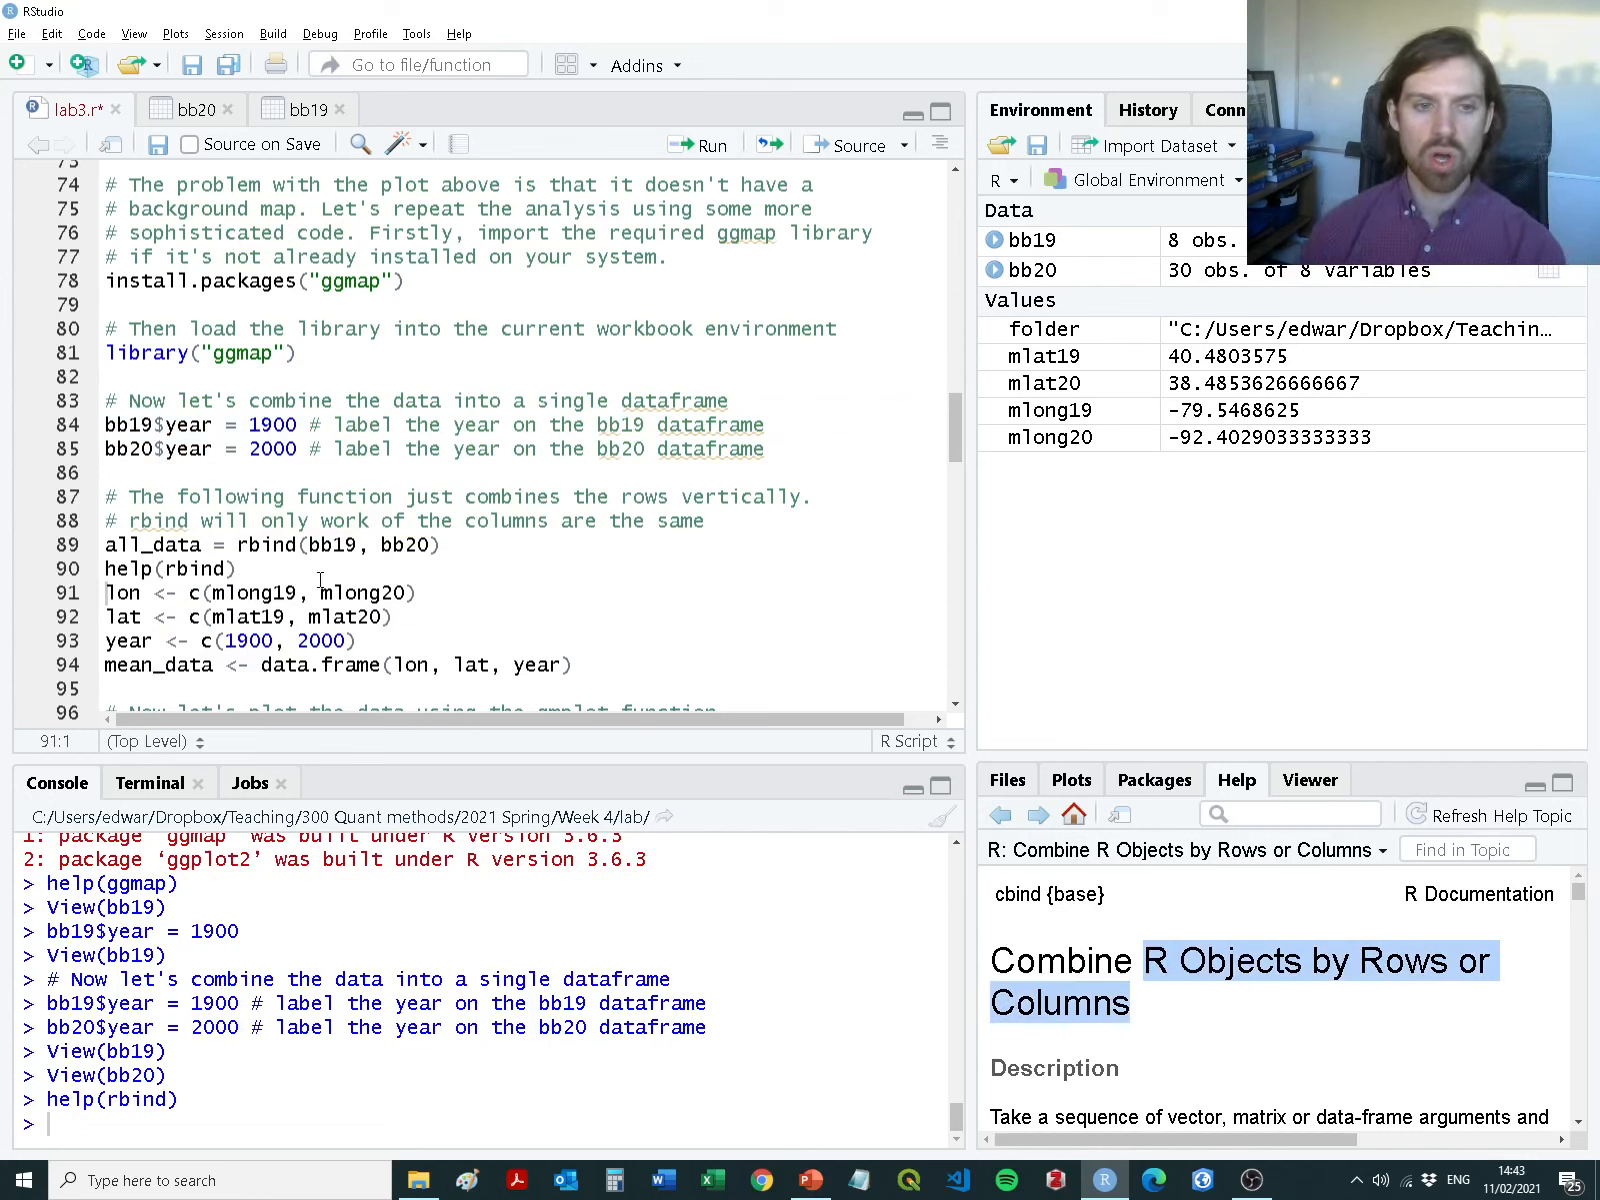
{"action": "left_click_drag", "start_coordinate": [246, 570], "coordinate": [103, 569]}
{"action": "key", "text": "BackSpace"}
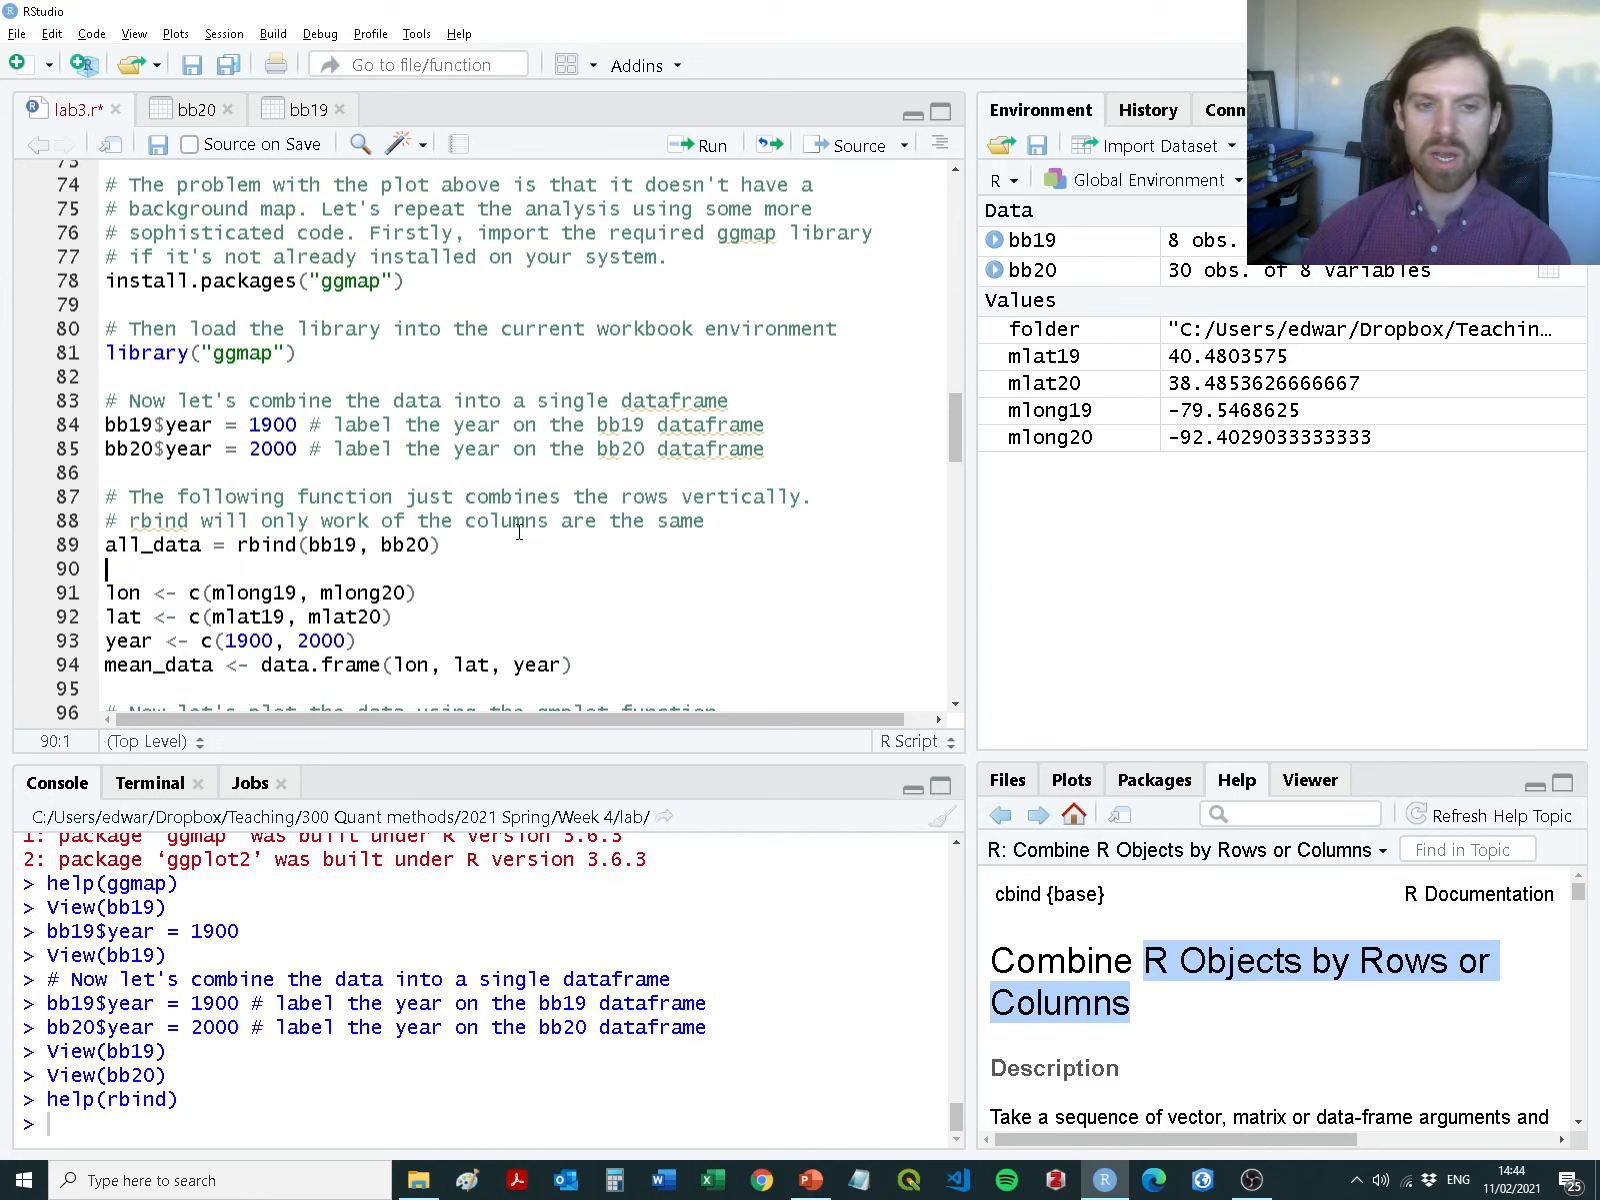
Run all_data = rbind(bb19, bb20) from line 89 and look through the combined all_data table, returning to lab3.r
{"action": "left_click_drag", "start_coordinate": [470, 545], "coordinate": [55, 507]}
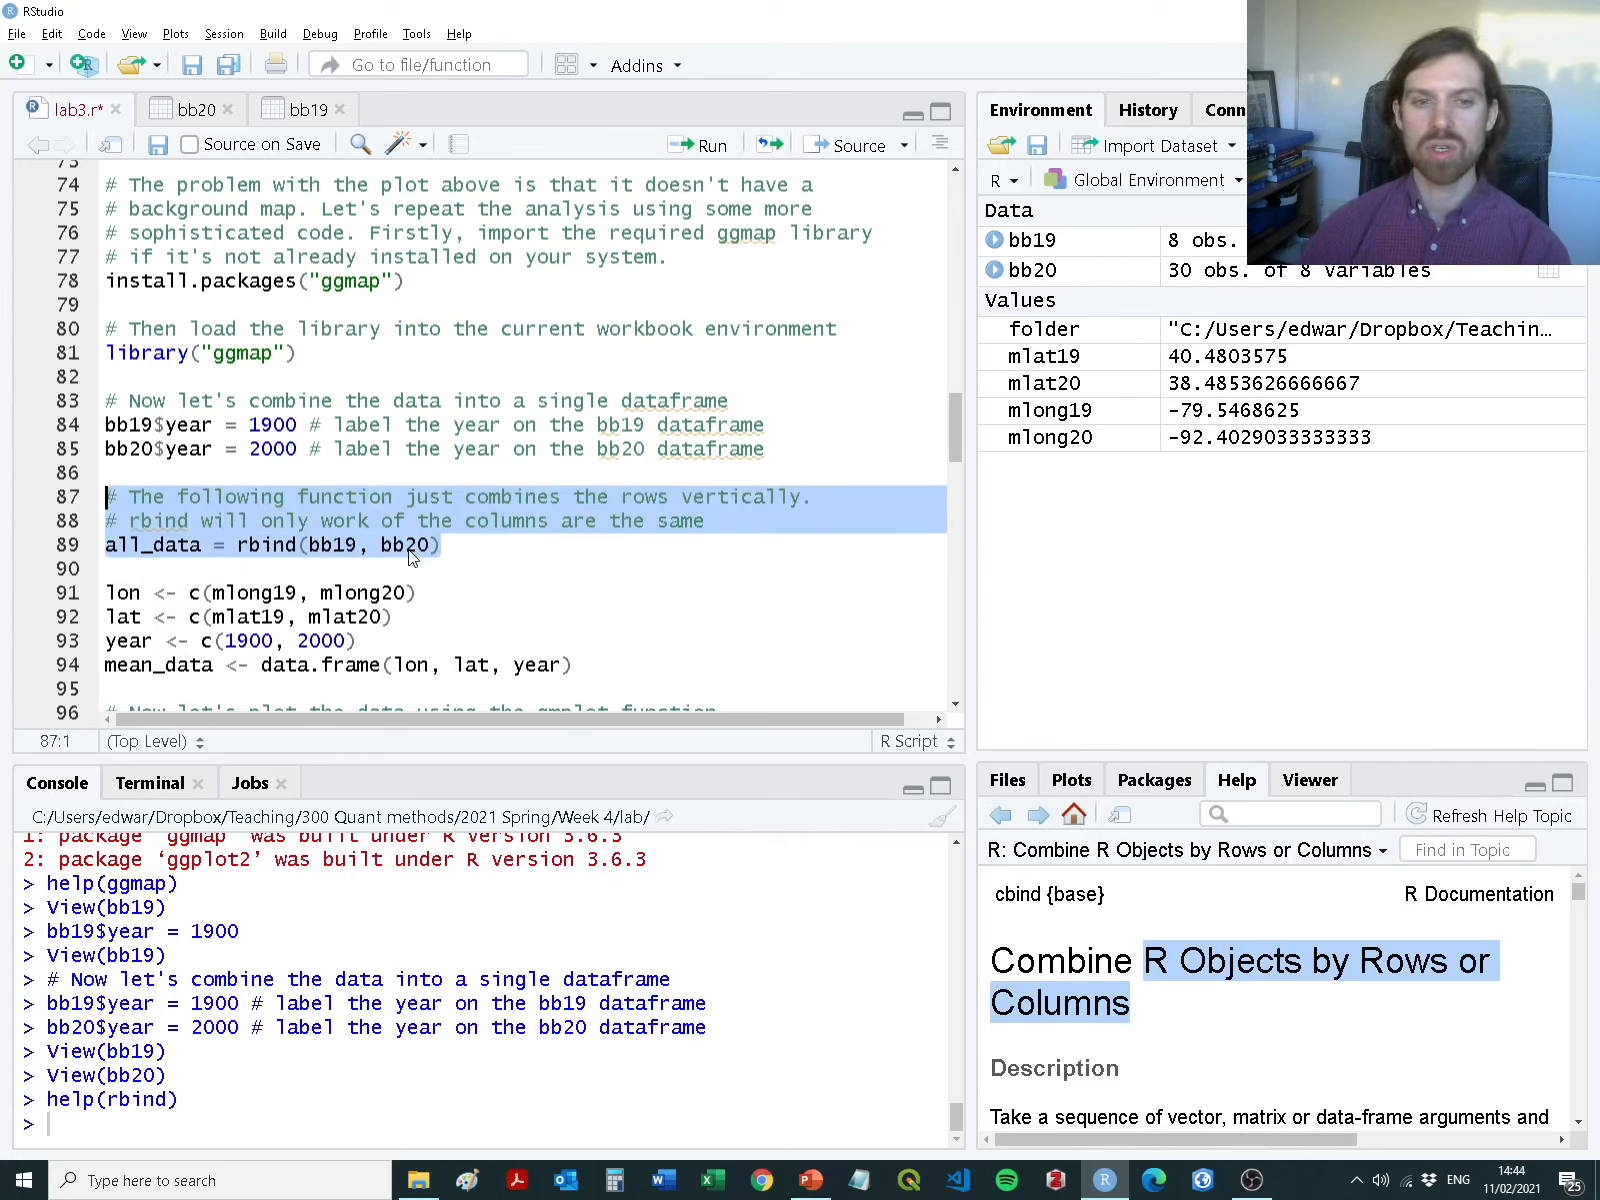
{"action": "key", "text": "ctrl+Return"}
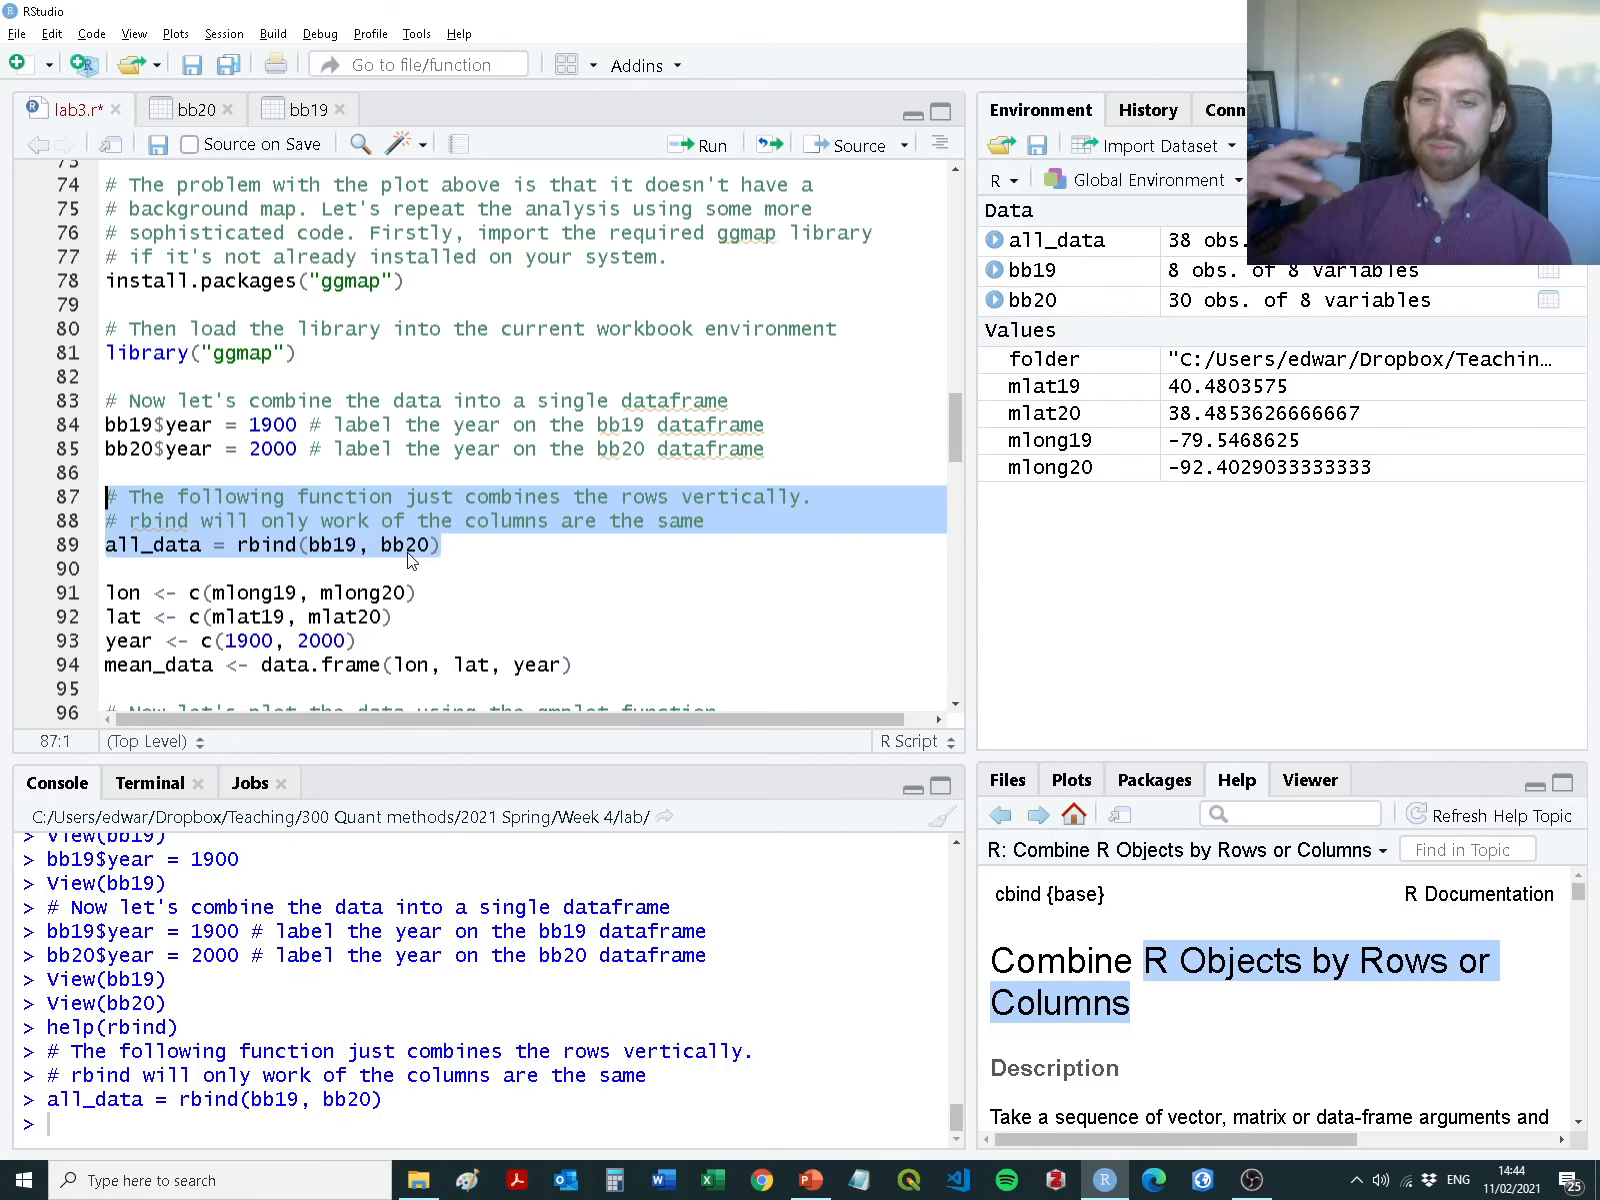
{"action": "left_click", "coordinate": [1048, 244]}
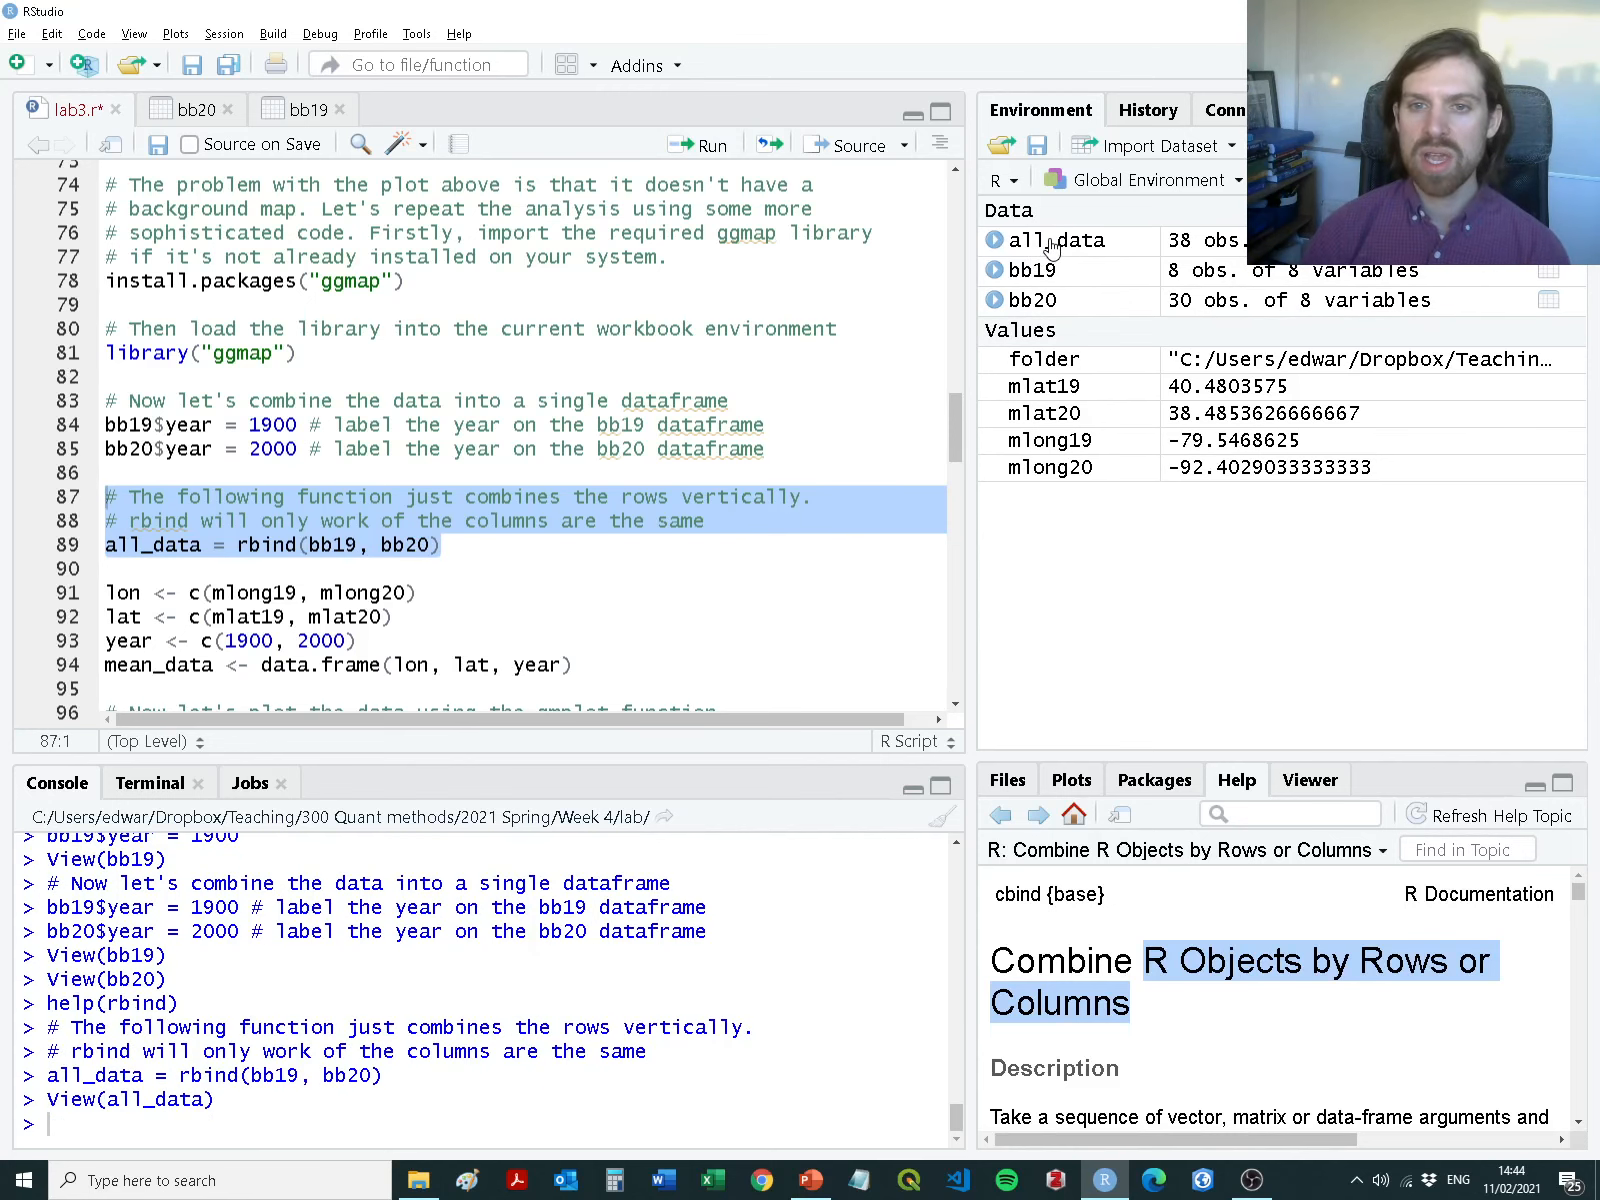
{"action": "left_click_drag", "start_coordinate": [952, 248], "coordinate": [922, 647]}
{"action": "scroll", "coordinate": [765, 625], "scroll_direction": "up", "scroll_amount": 7}
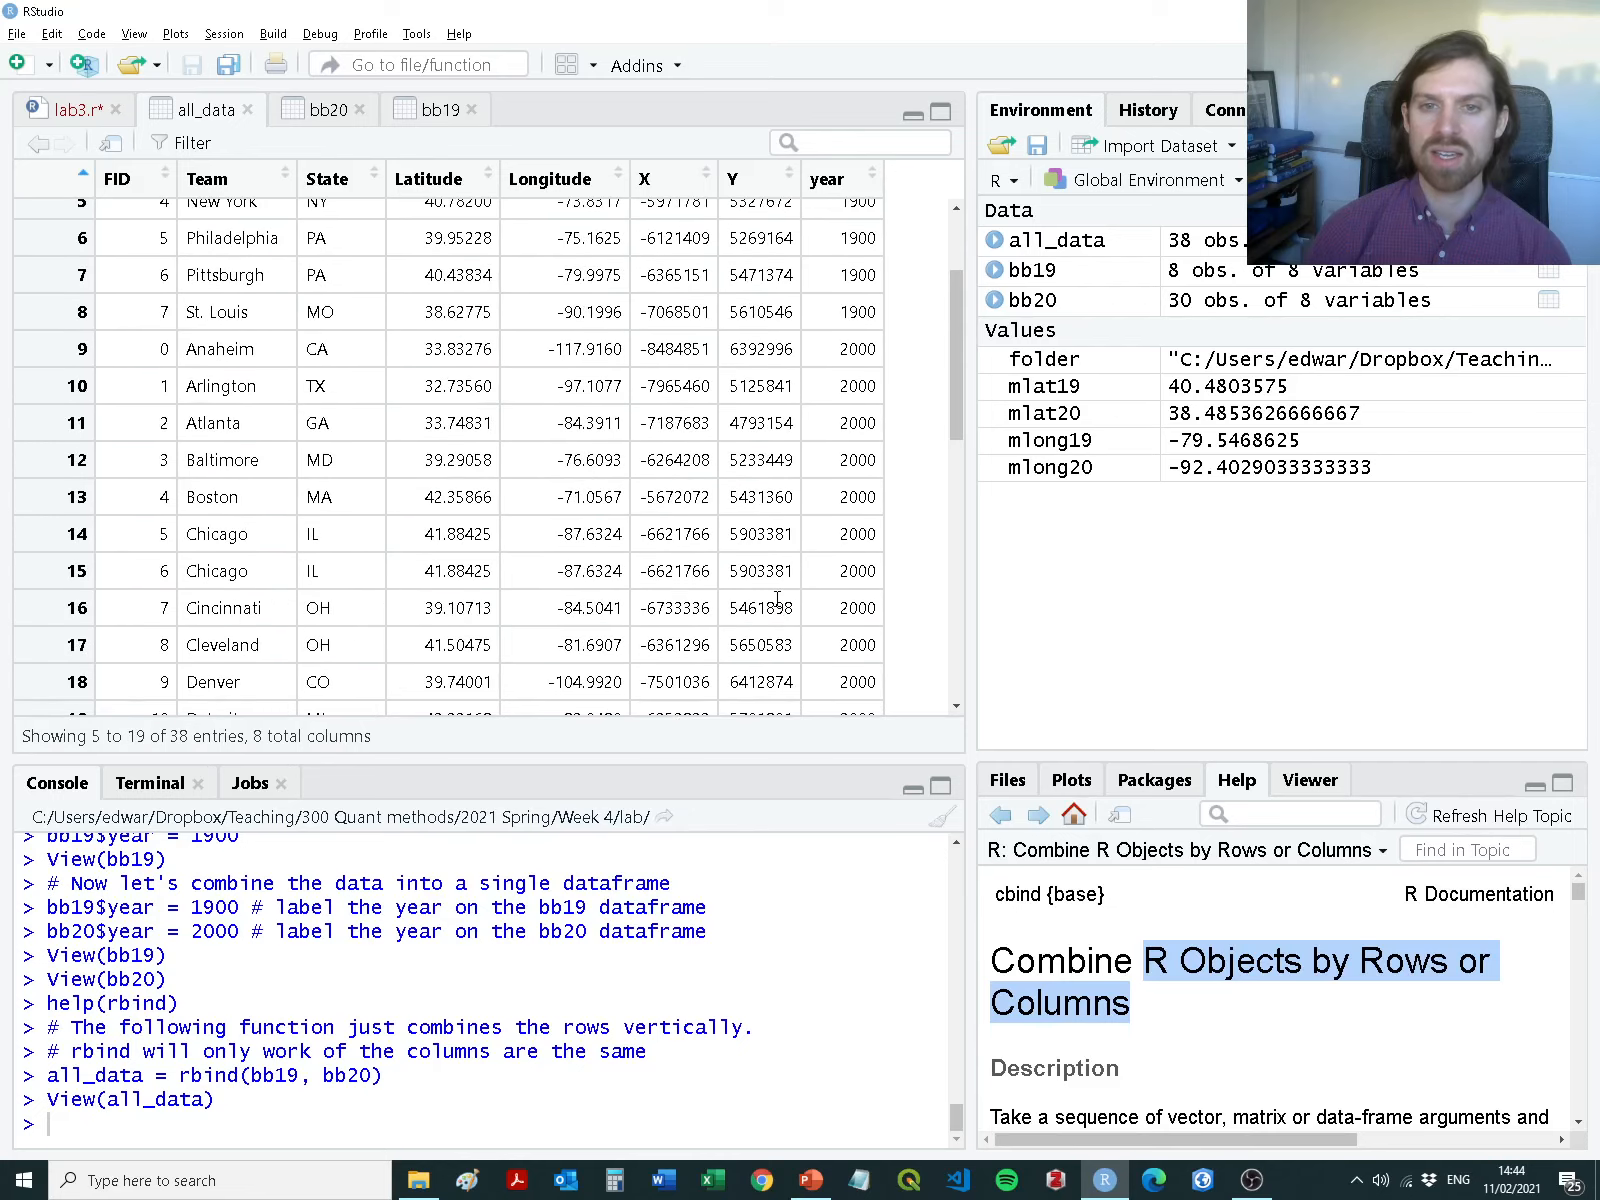
{"action": "left_click_drag", "start_coordinate": [955, 378], "coordinate": [960, 652]}
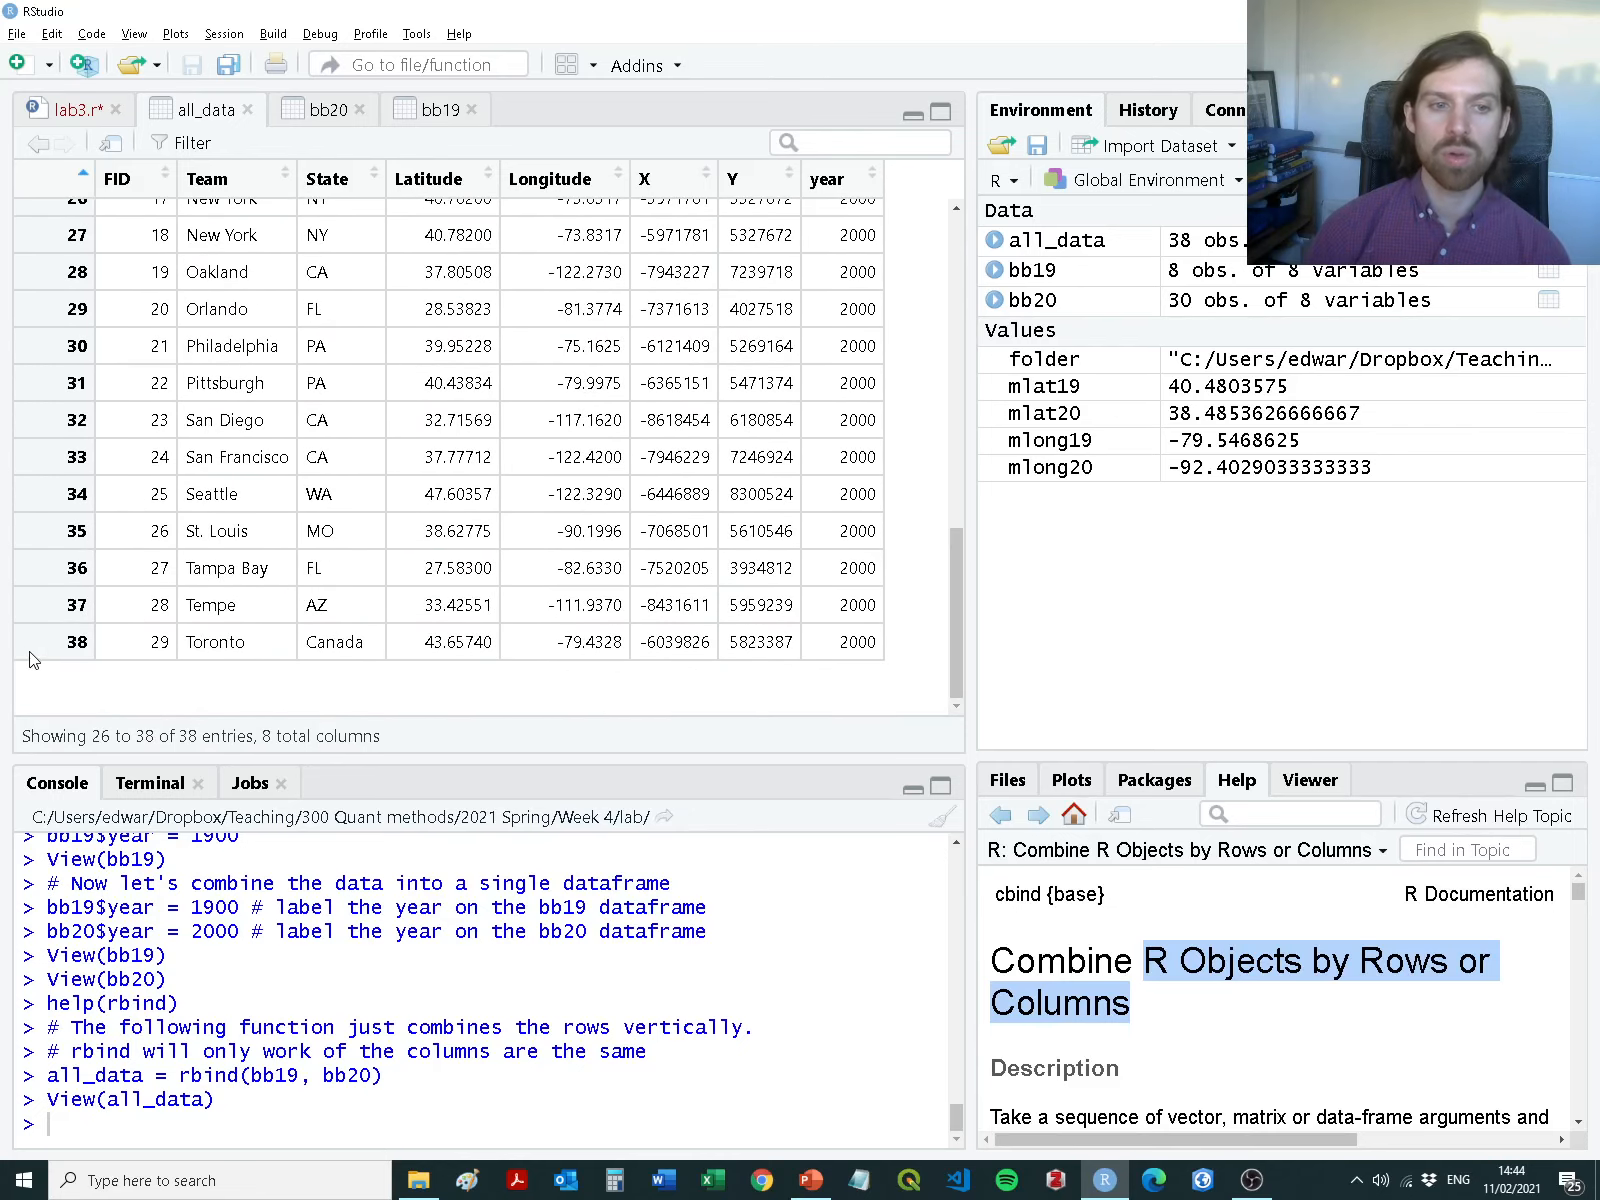
{"action": "left_click", "coordinate": [70, 110]}
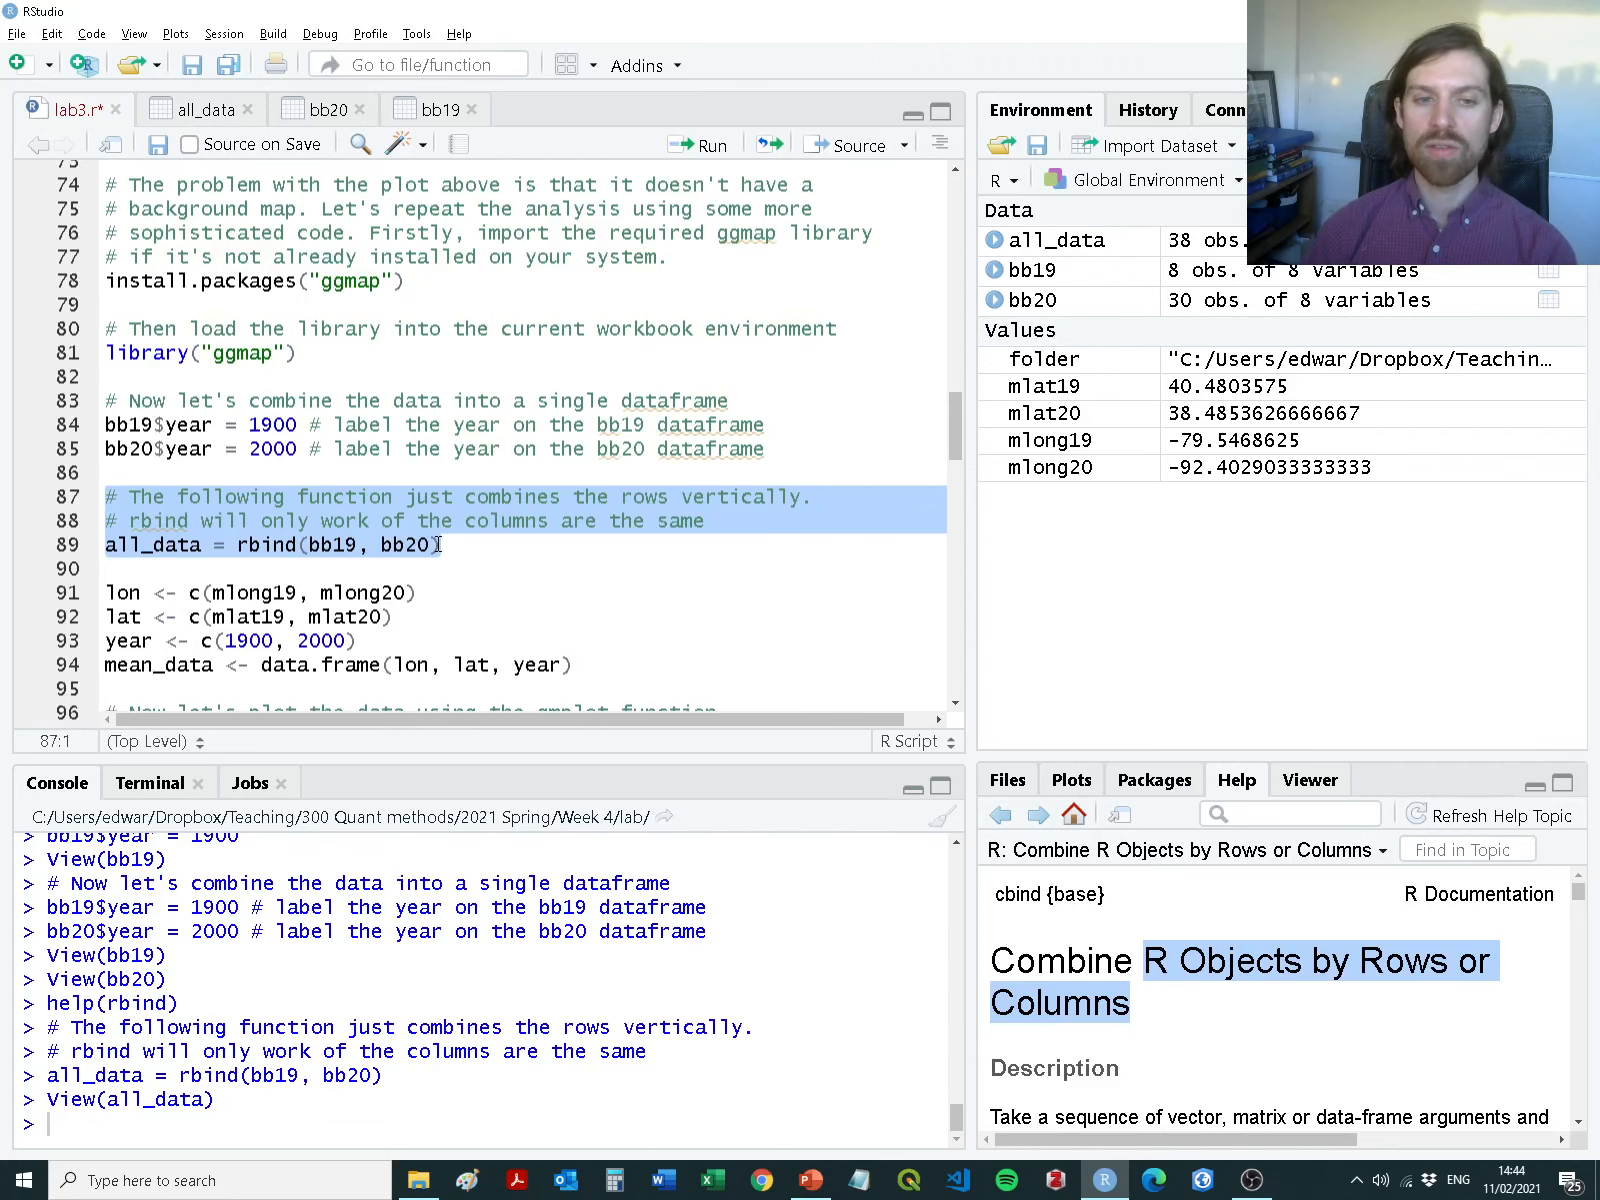
Examine the mlong19, mlong20, mlat19 and mlat20 arguments in the lon and lat vectors on lines 91 and 92
{"action": "scroll", "coordinate": [440, 540], "scroll_direction": "down", "scroll_amount": 2}
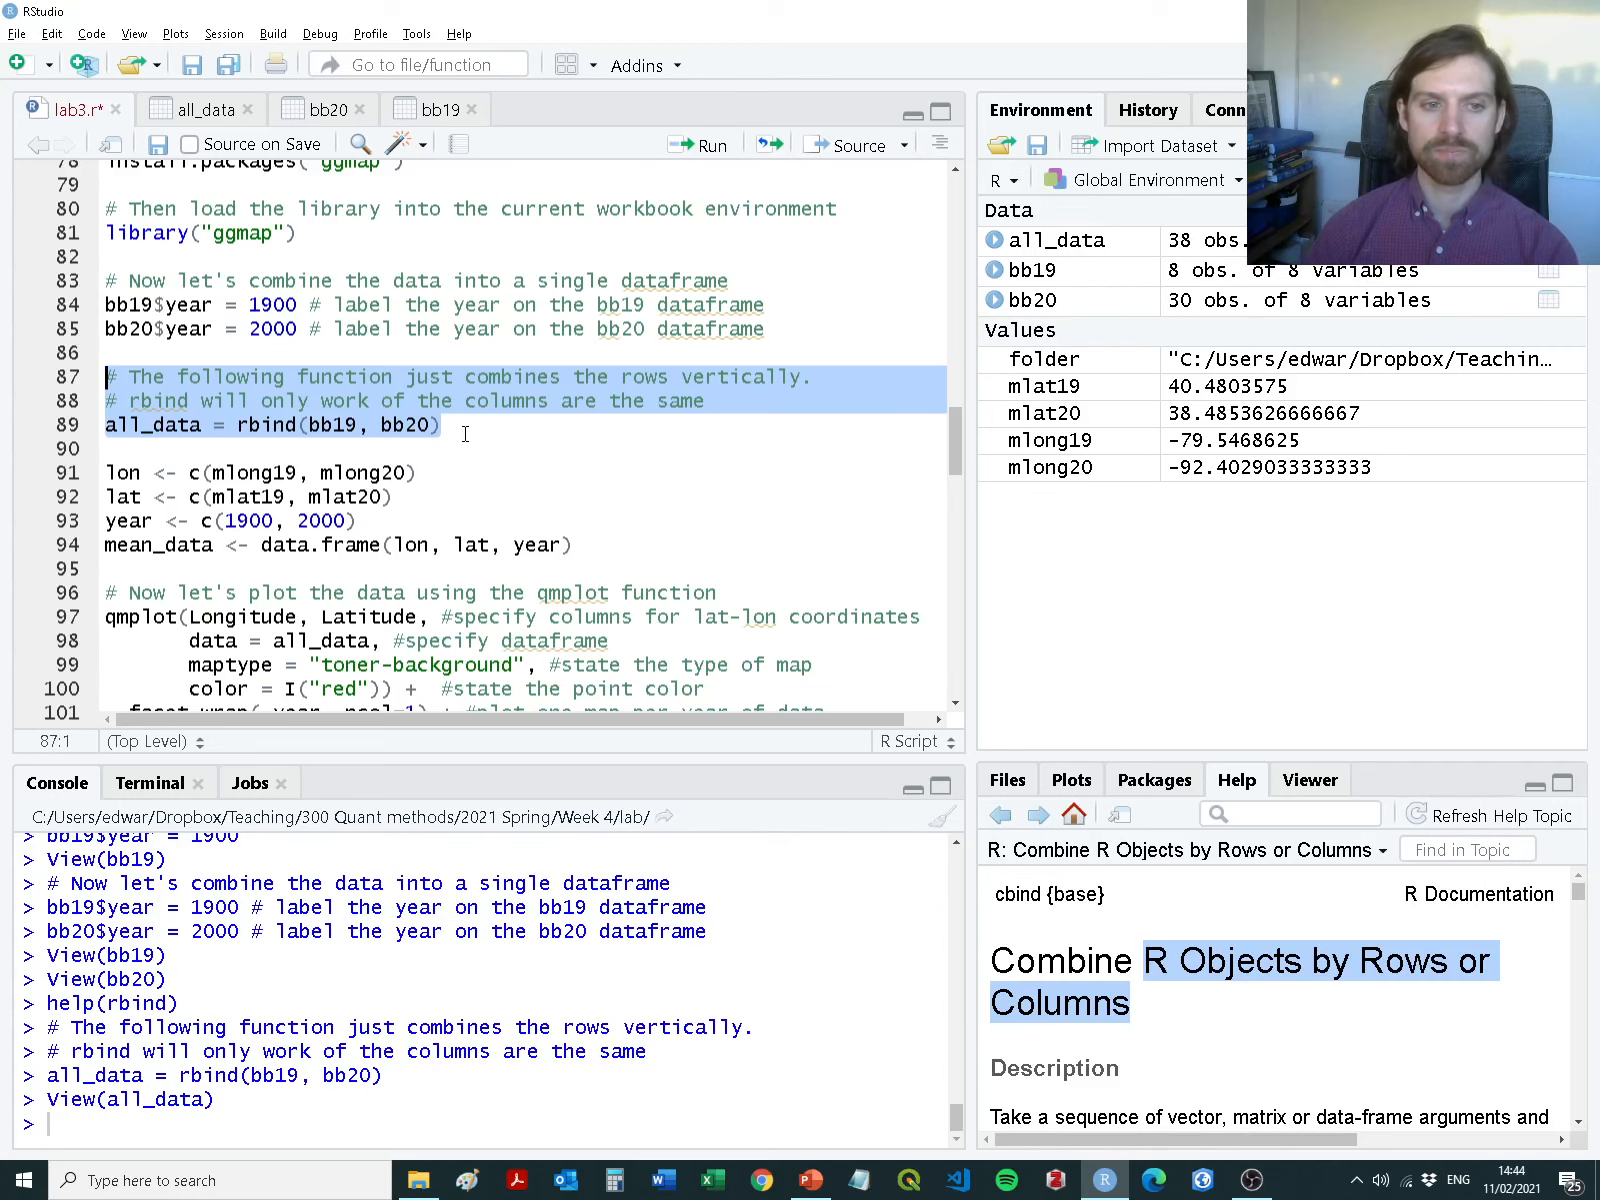
{"action": "scroll", "coordinate": [465, 433], "scroll_direction": "down", "scroll_amount": 2}
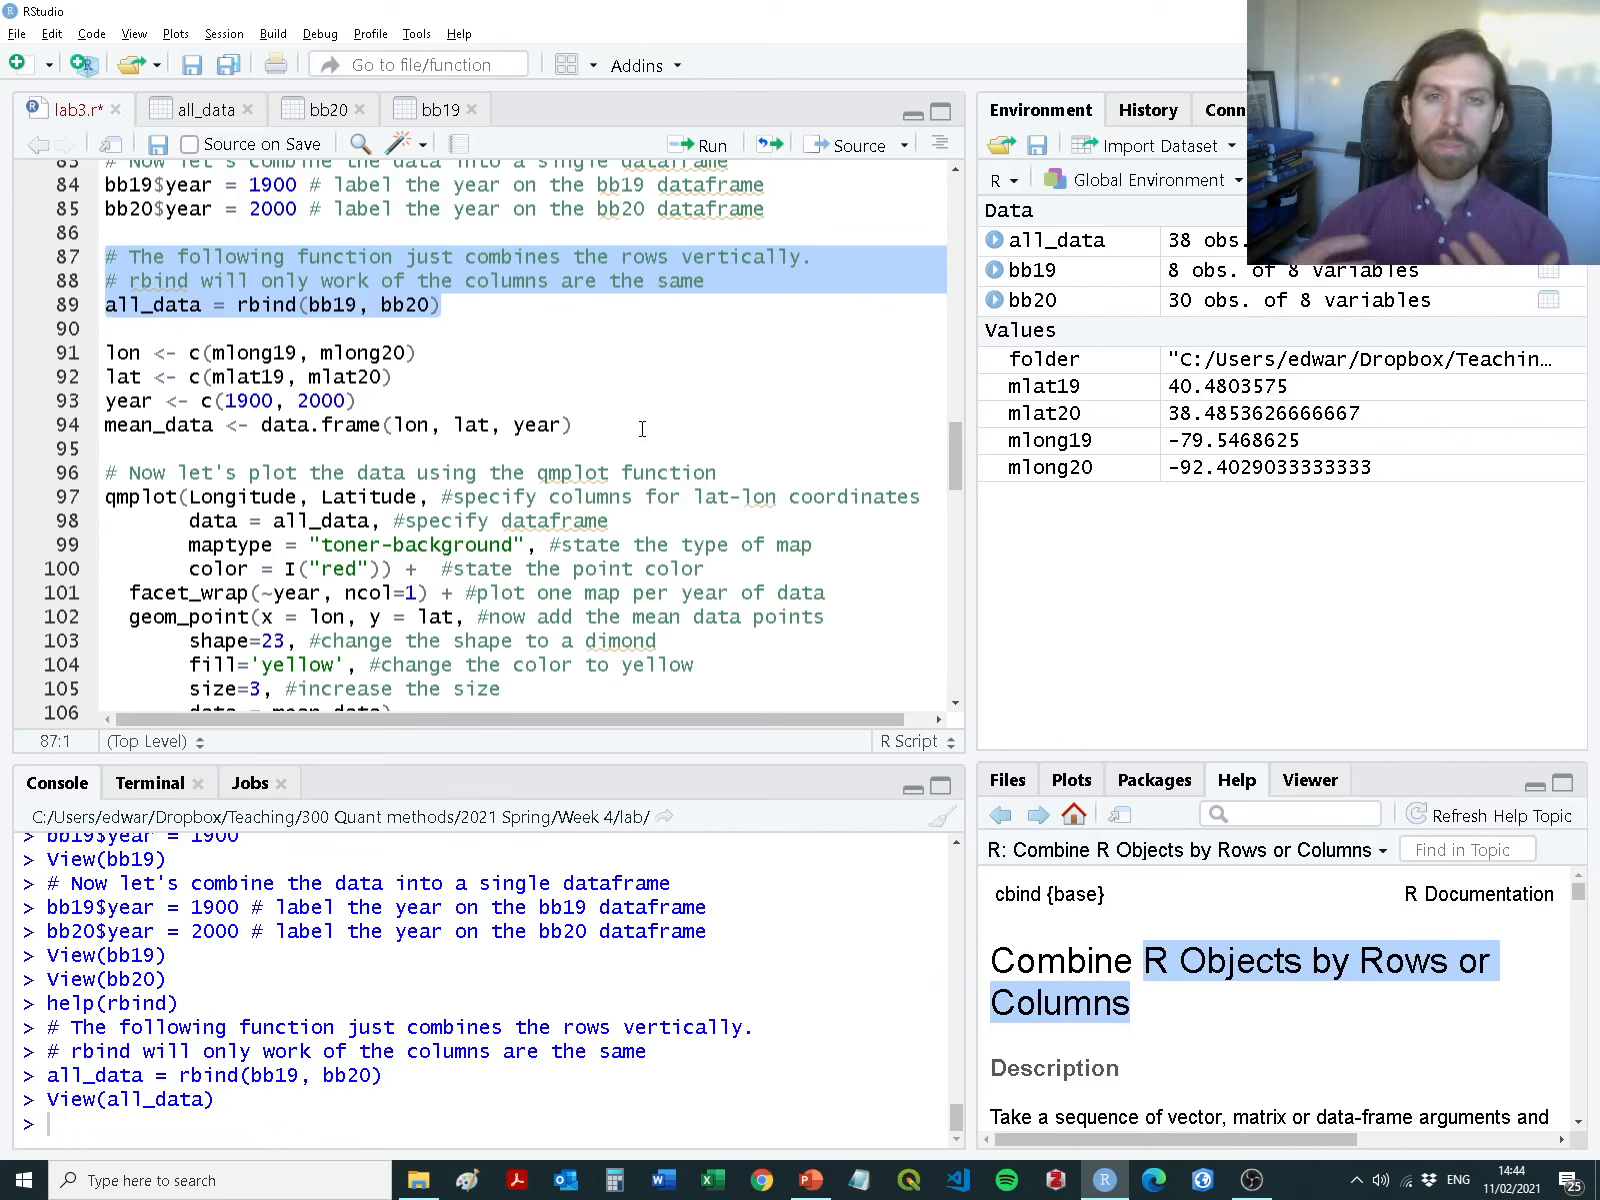
{"action": "double_click", "coordinate": [262, 355]}
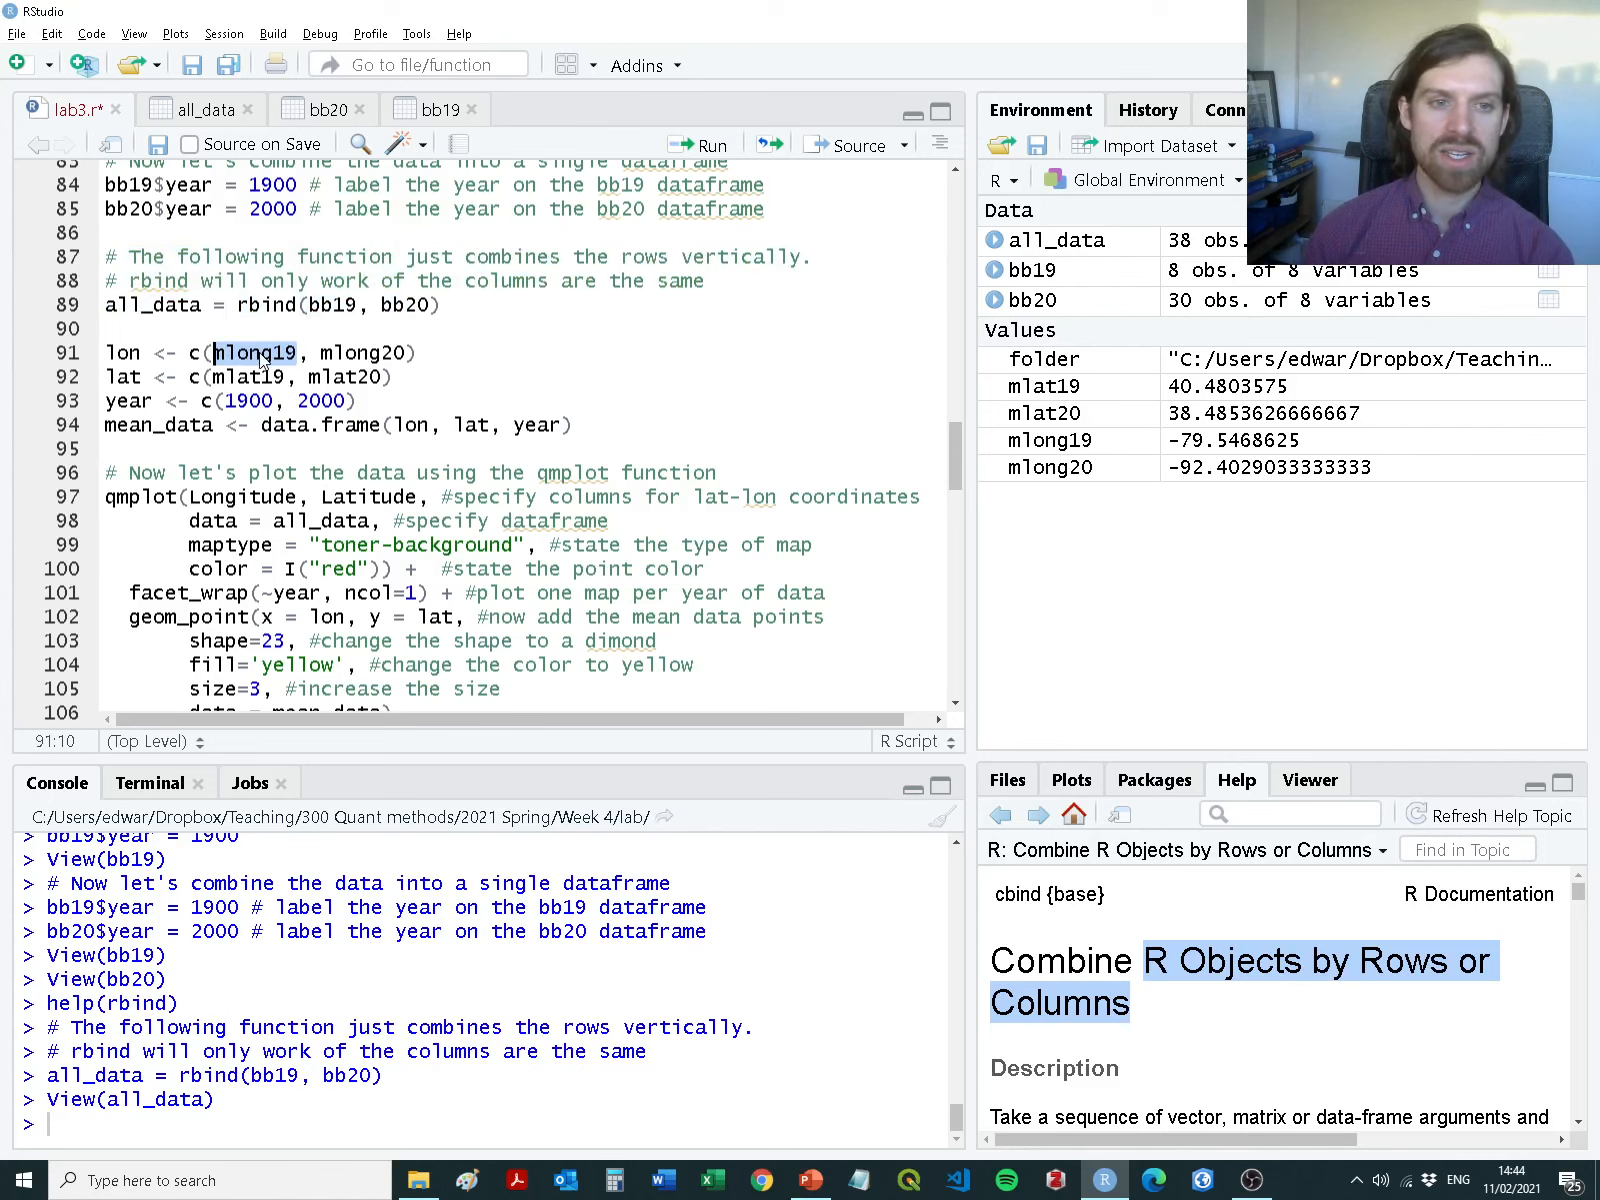
{"action": "double_click", "coordinate": [367, 353]}
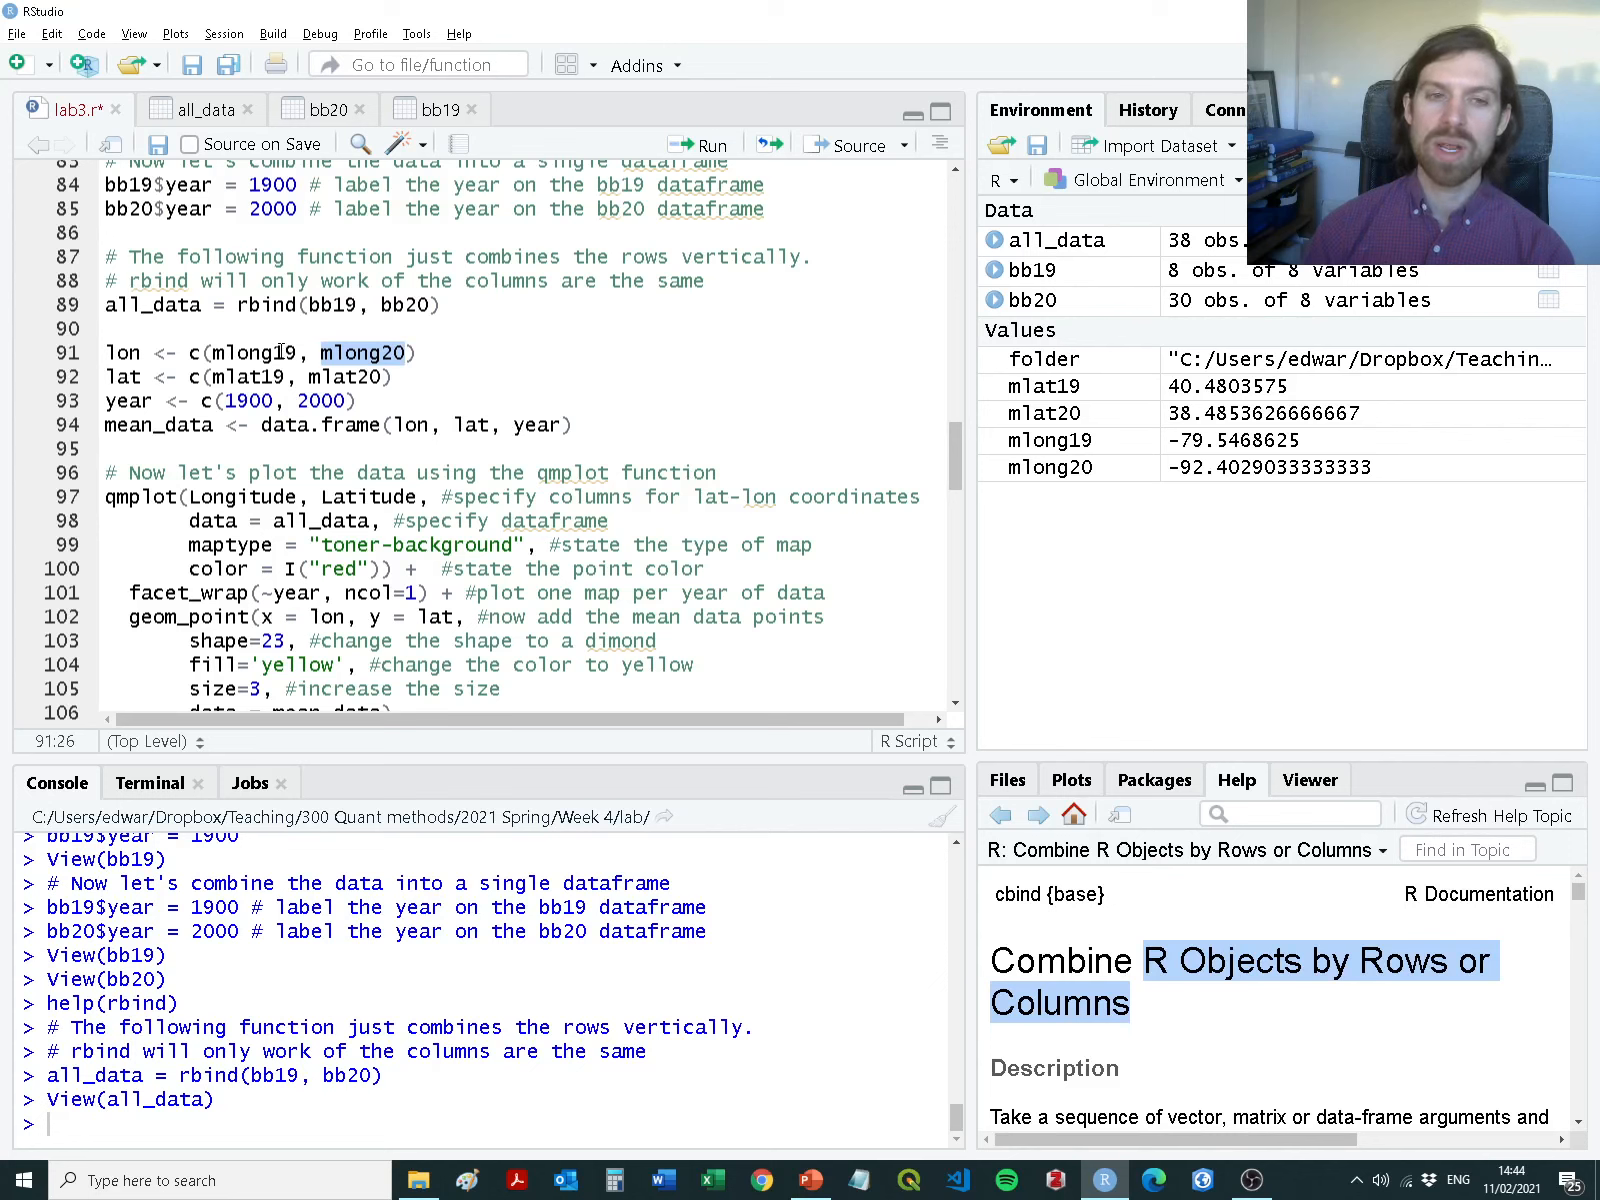
{"action": "double_click", "coordinate": [290, 354]}
{"action": "double_click", "coordinate": [376, 354]}
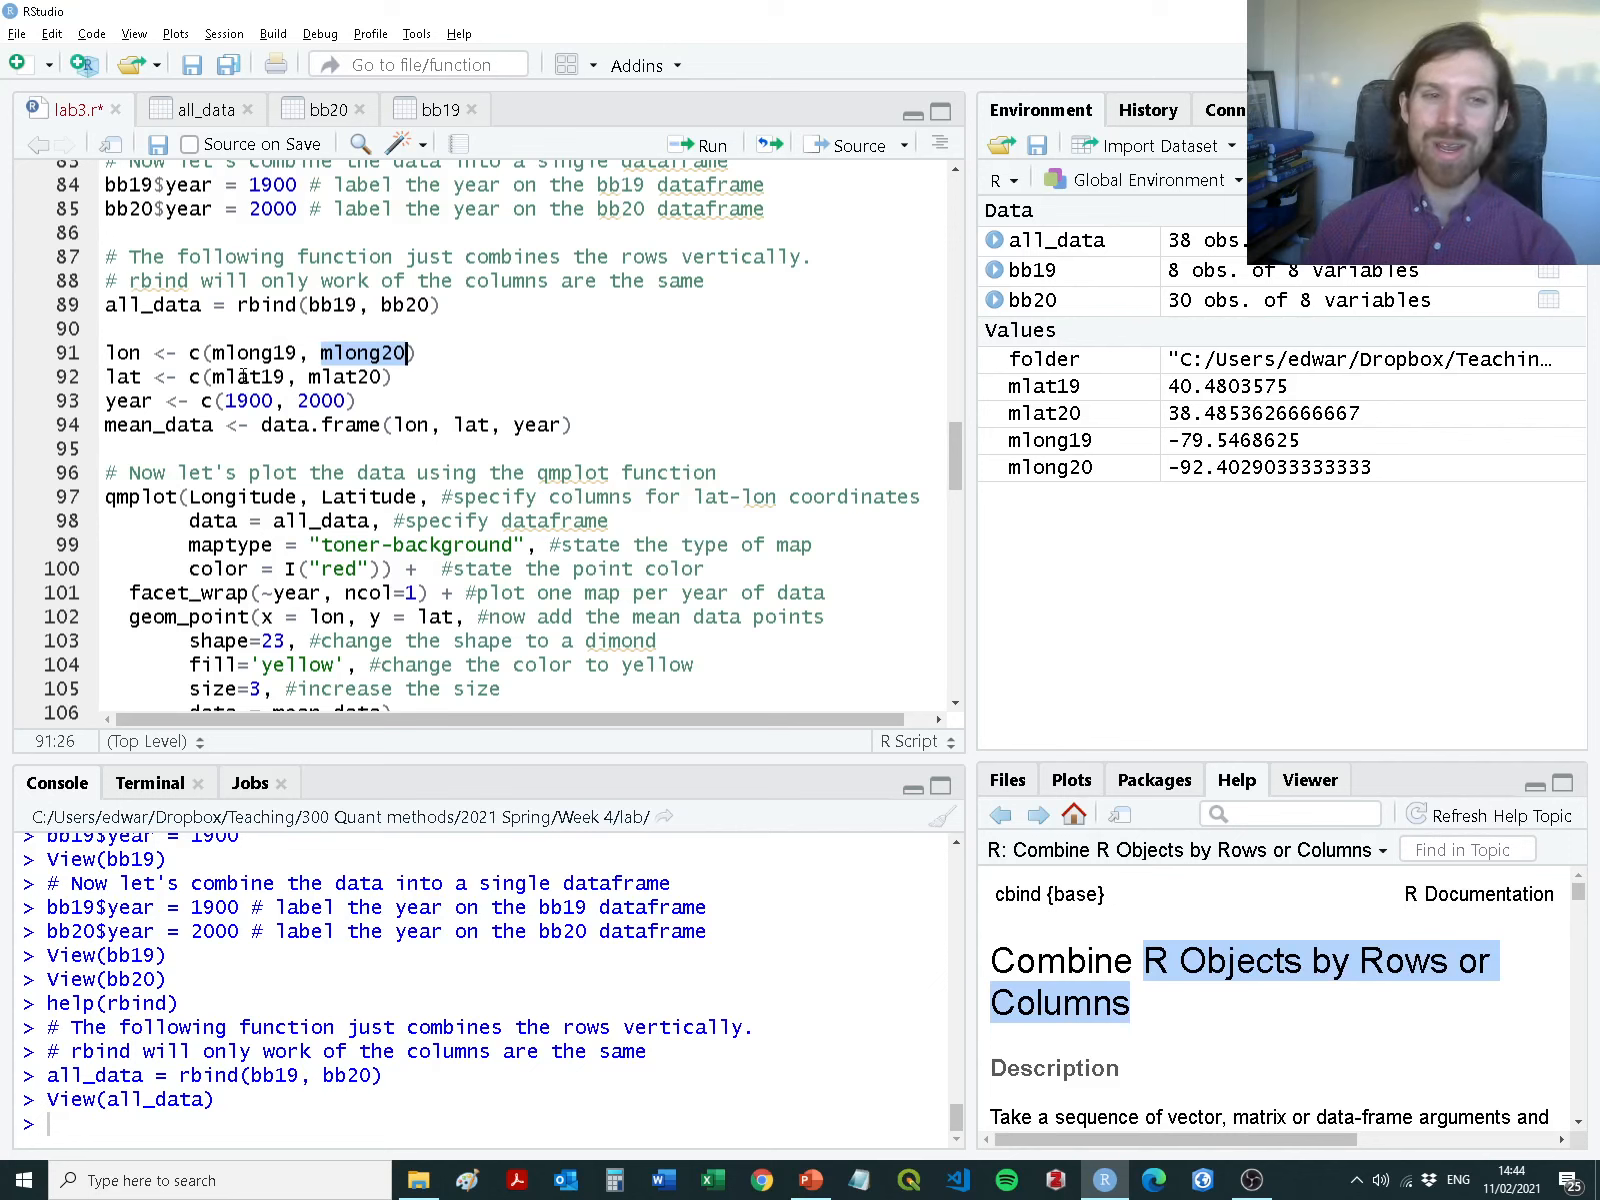
{"action": "double_click", "coordinate": [243, 376]}
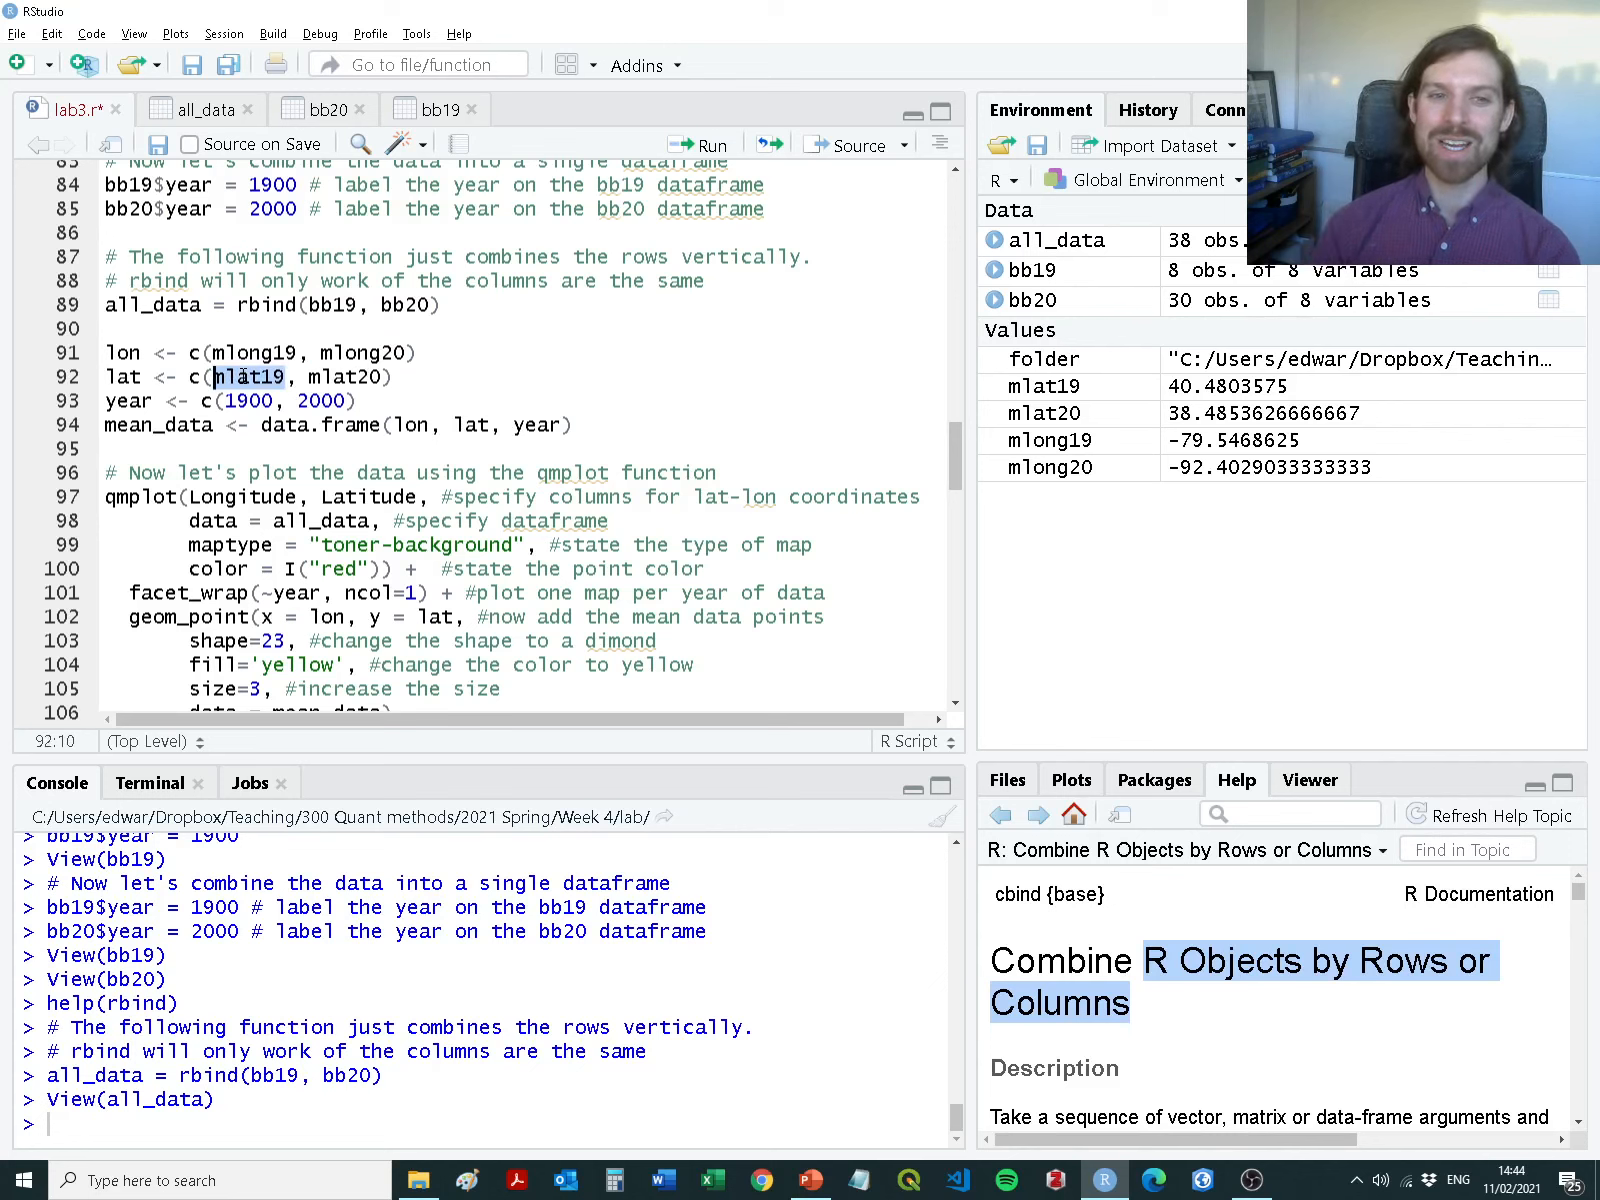
{"action": "double_click", "coordinate": [340, 376]}
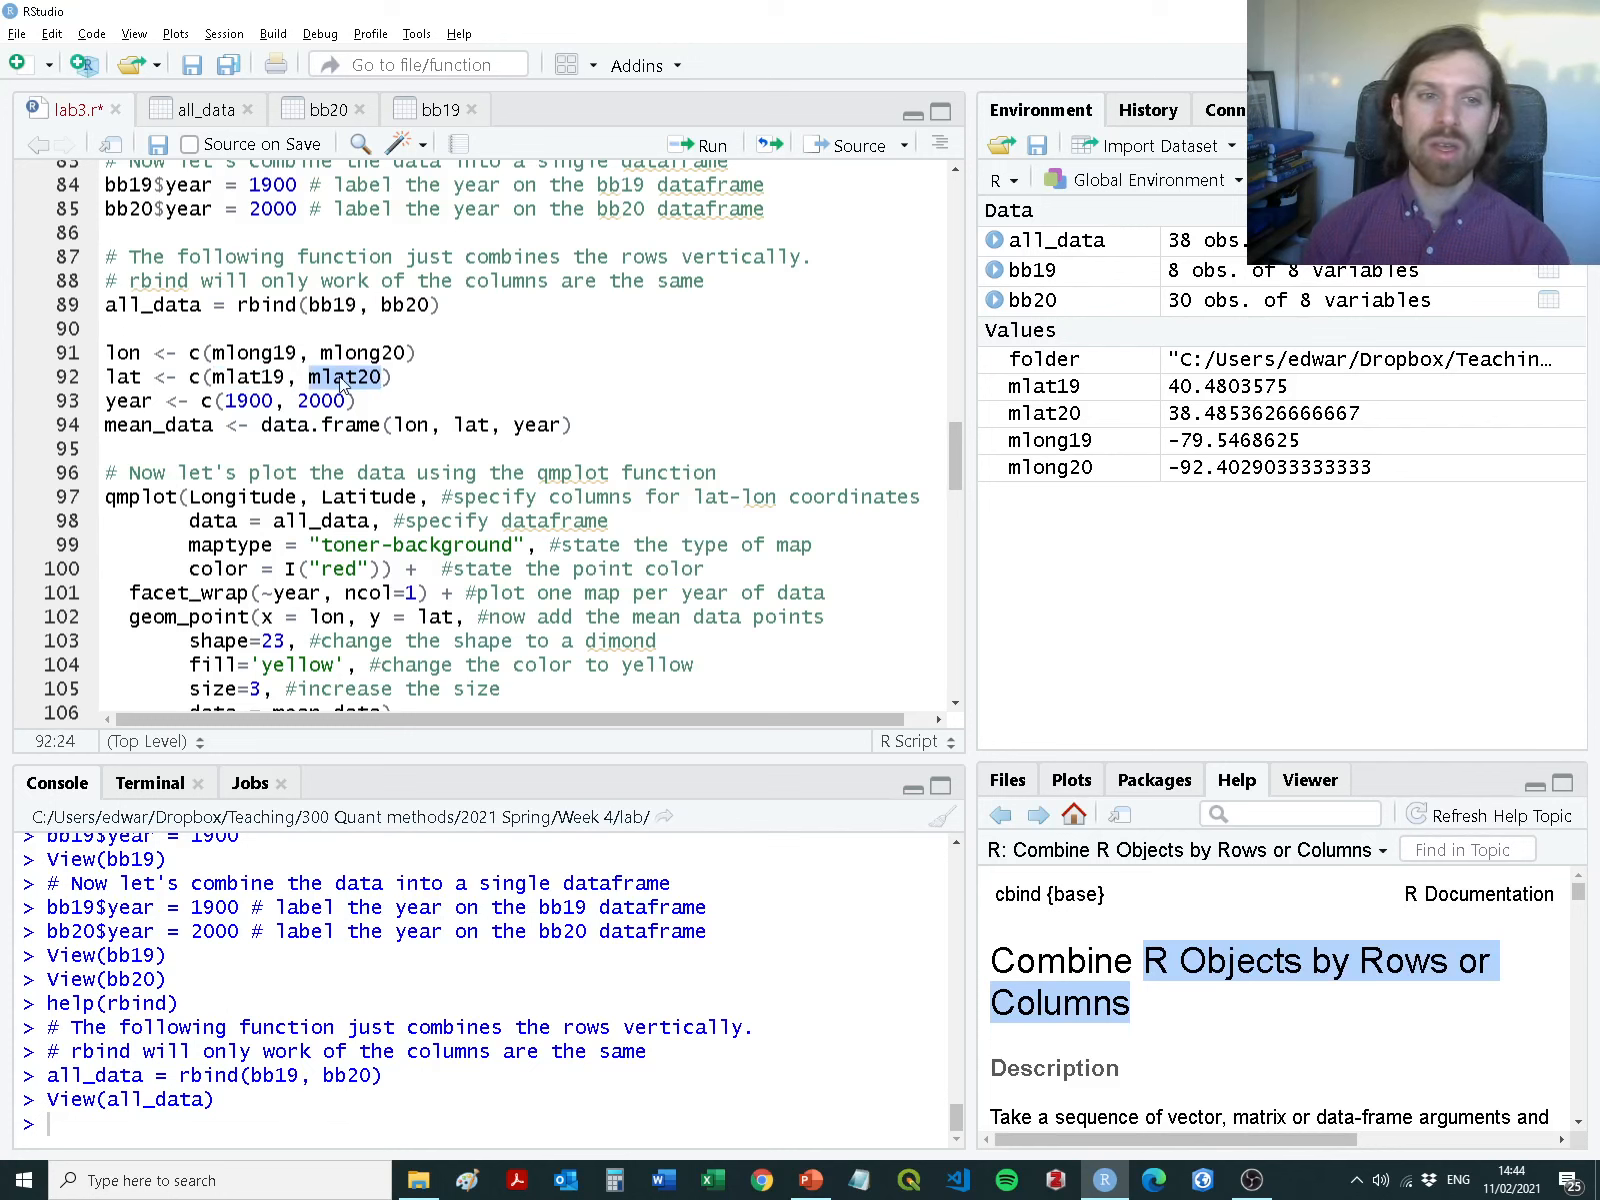
Run lines 91 to 94 to create the lon, lat and year vectors and combine them into the mean_data dataframe
{"action": "left_click_drag", "start_coordinate": [357, 400], "coordinate": [82, 360]}
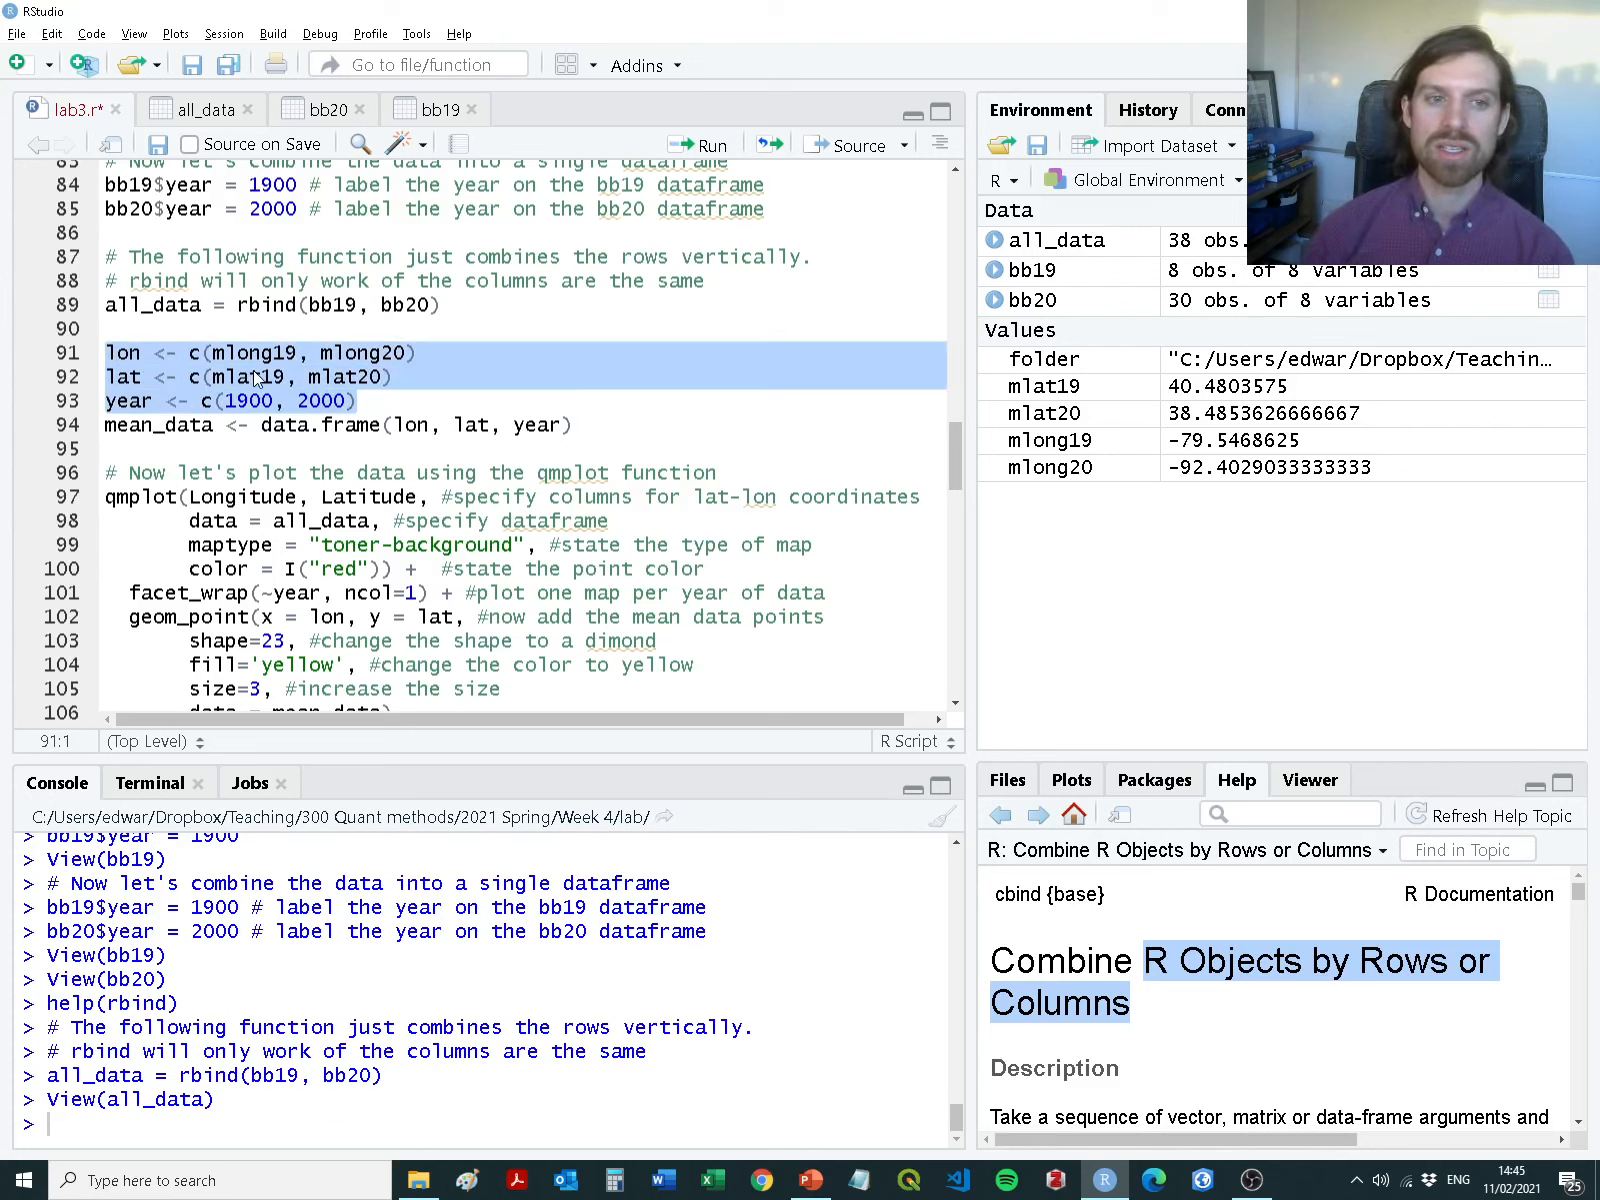
{"action": "key", "text": "ctrl+Return"}
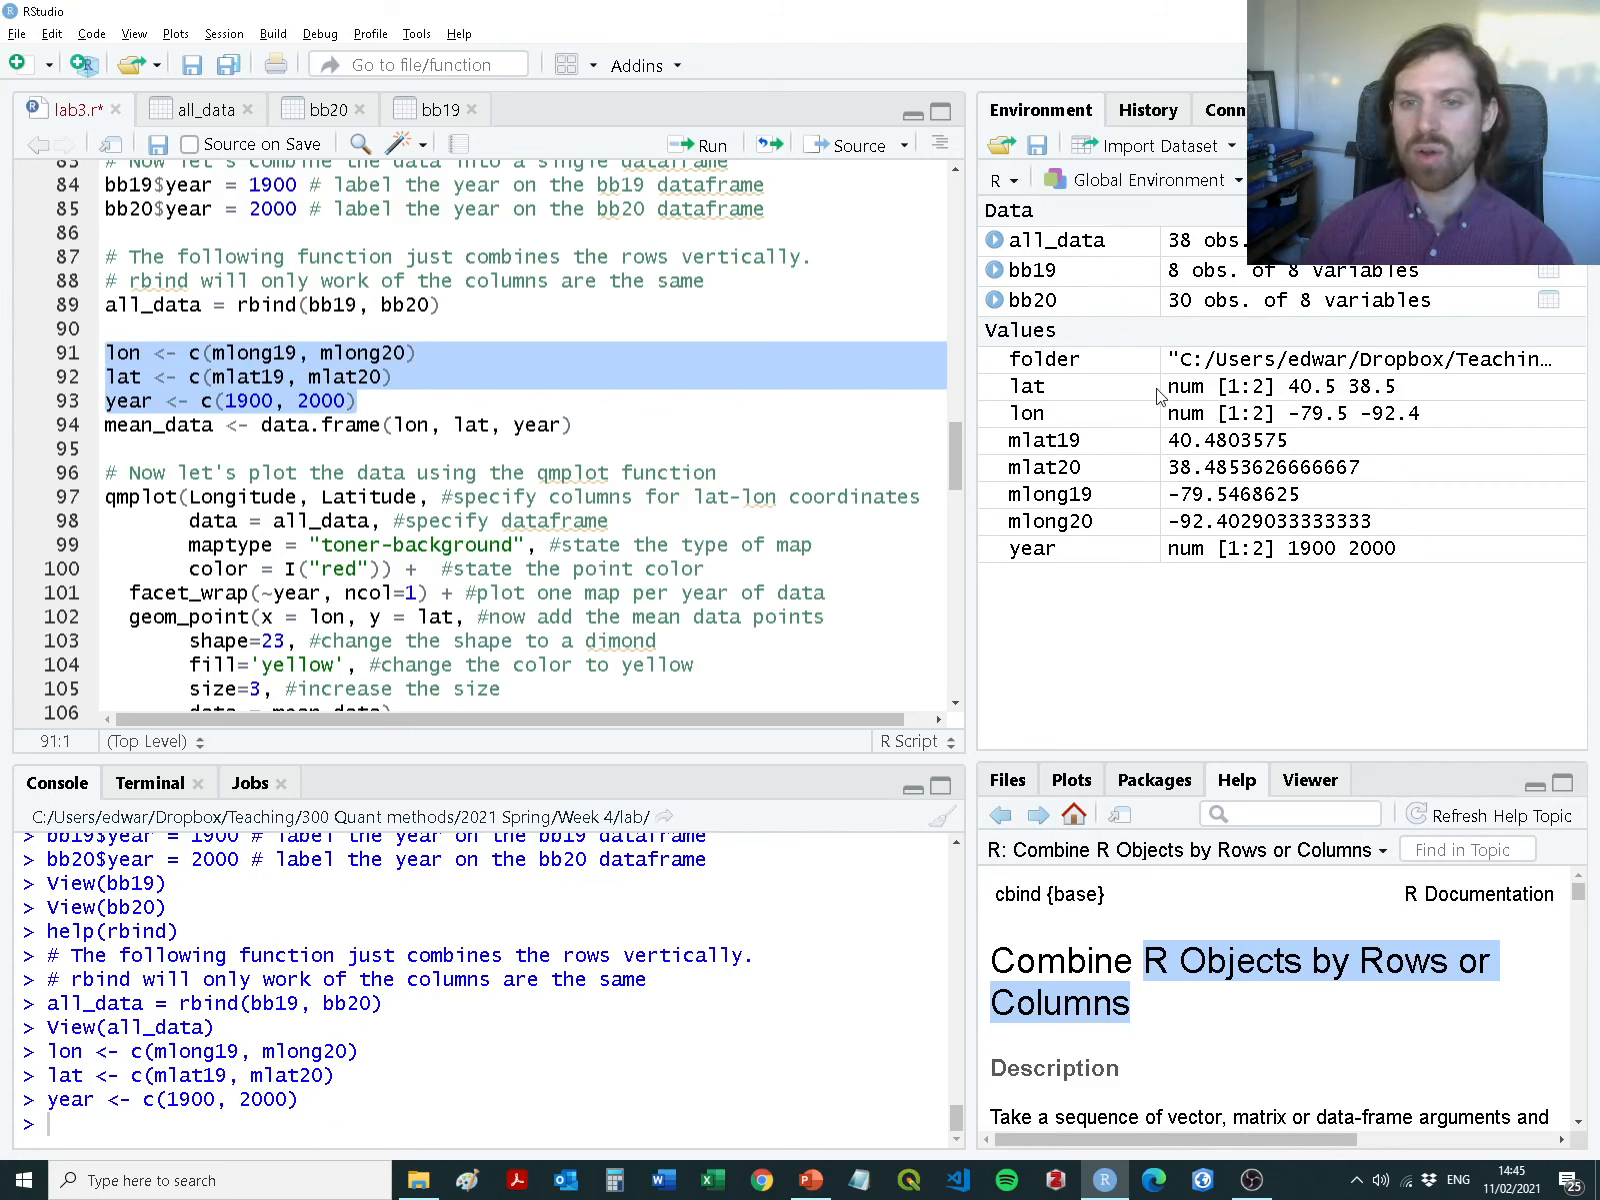
{"action": "left_click_drag", "start_coordinate": [263, 428], "coordinate": [28, 414]}
{"action": "key", "text": "ctrl+Return"}
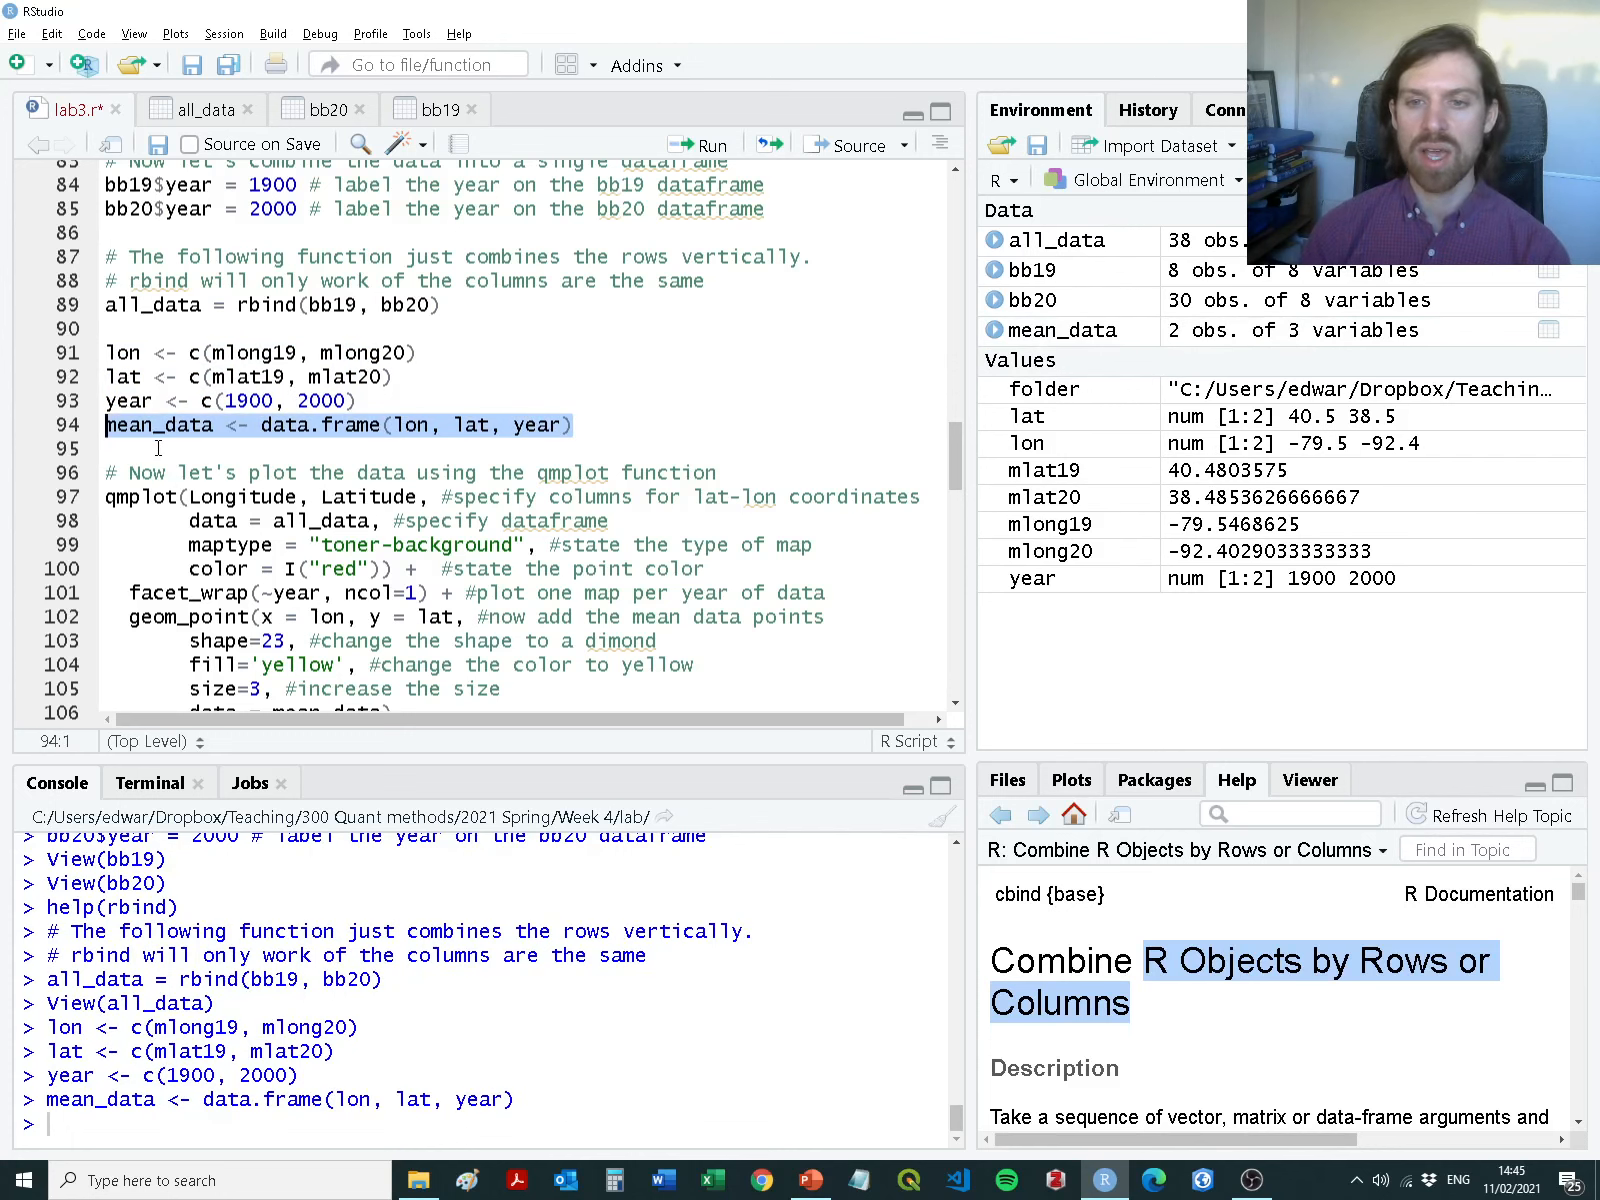
Rerun the lon assignment on line 91 and print lon in the console to read its values
{"action": "left_click_drag", "start_coordinate": [192, 353], "coordinate": [422, 356]}
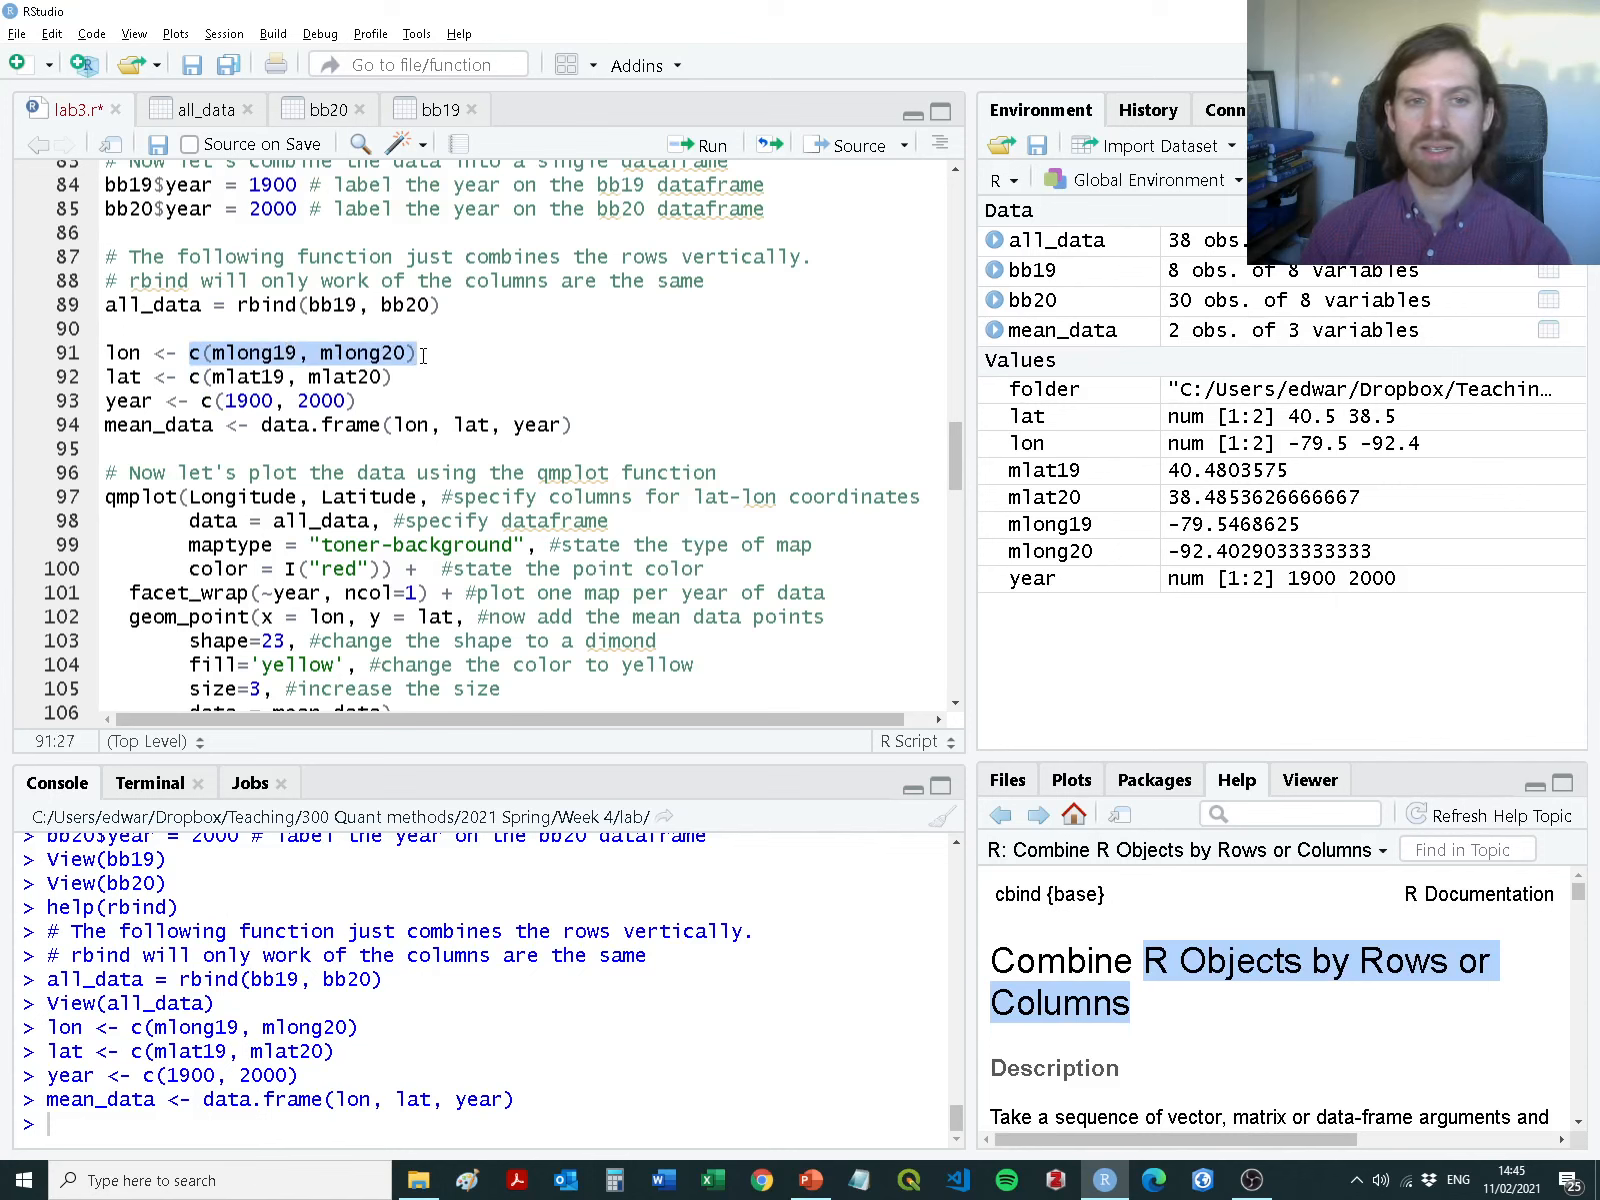
{"action": "left_click", "coordinate": [125, 353]}
{"action": "key", "text": "ctrl+Return"}
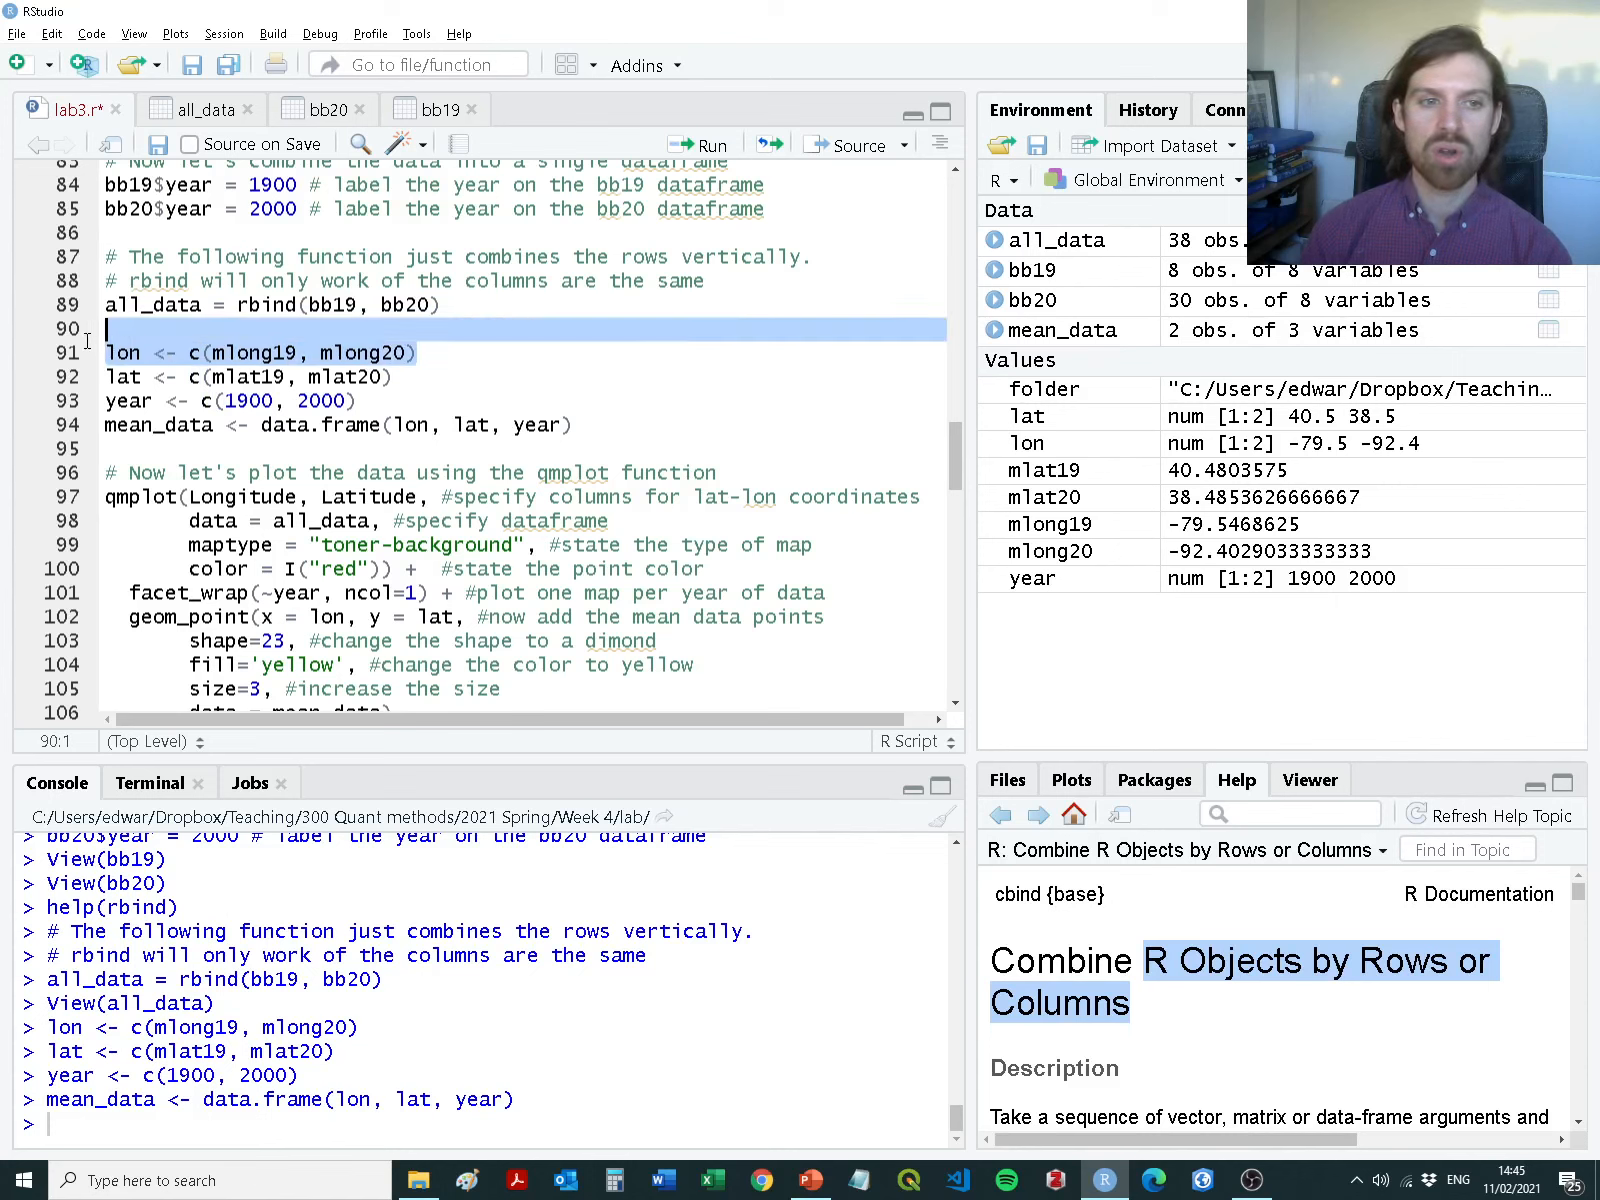
{"action": "double_click", "coordinate": [125, 353]}
{"action": "key", "text": "ctrl+Return"}
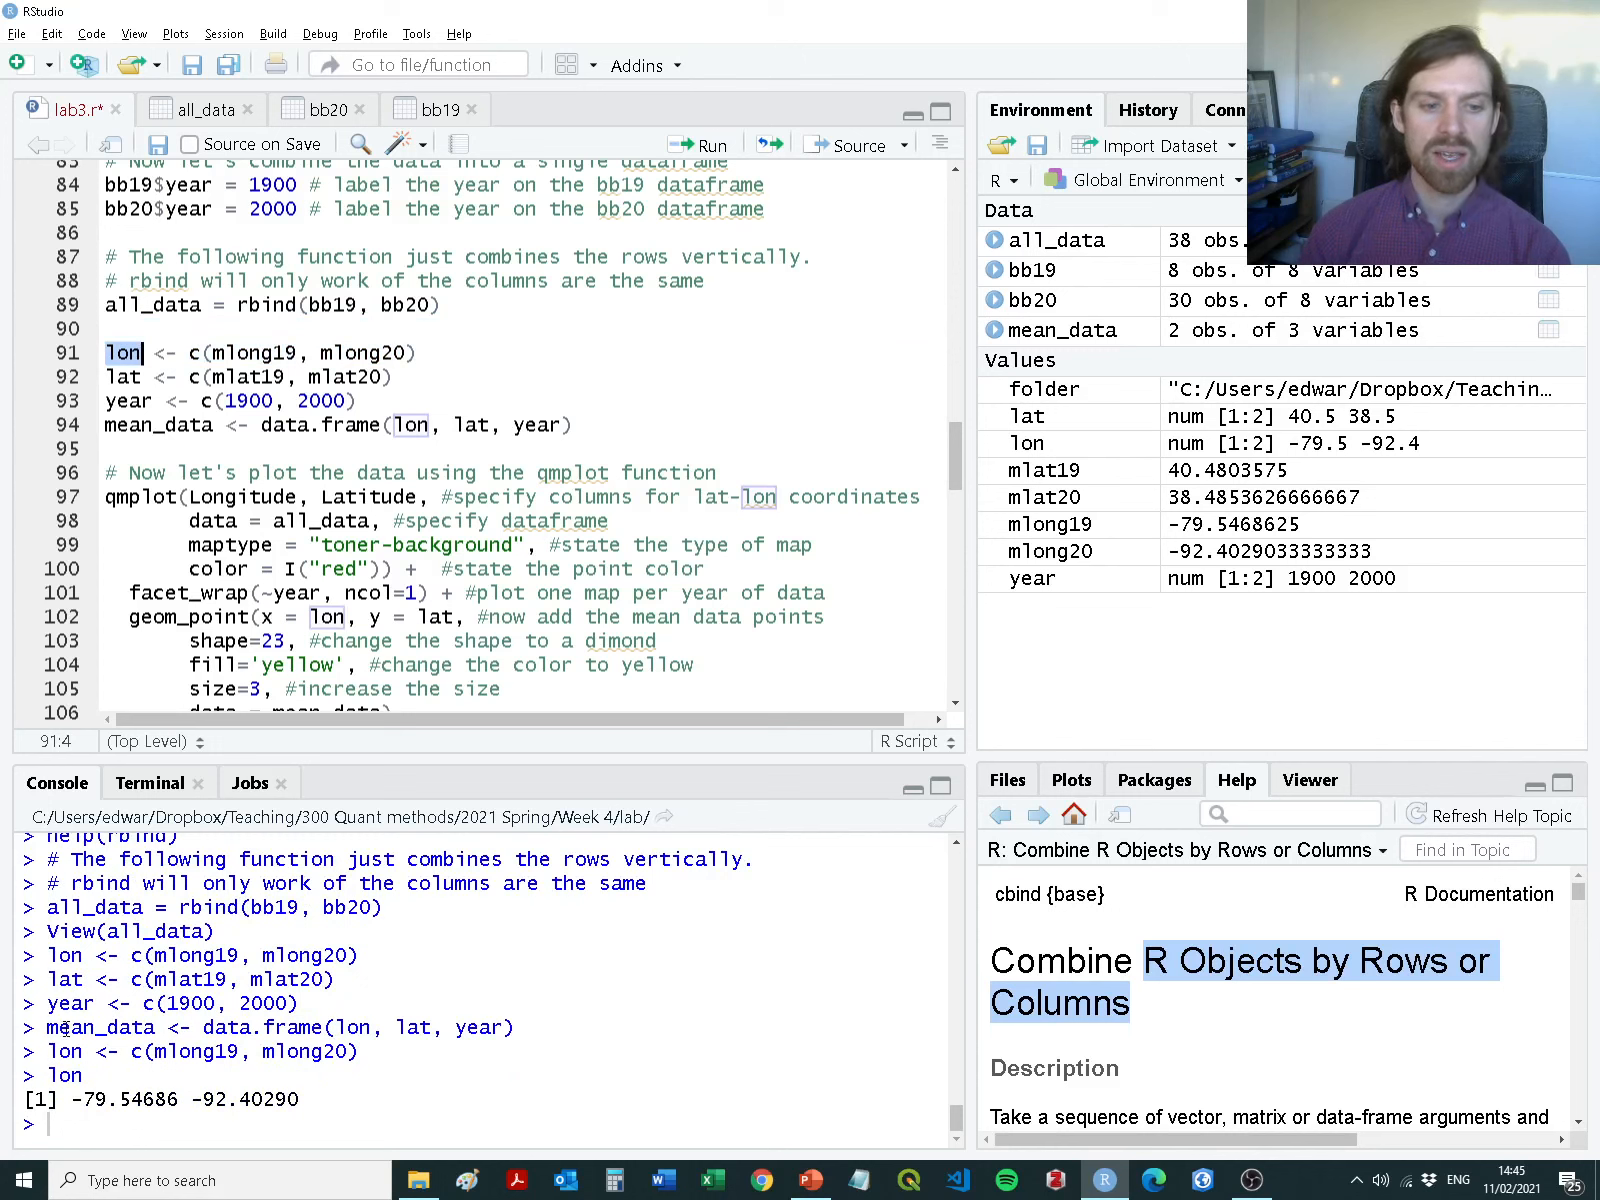
{"action": "left_click_drag", "start_coordinate": [75, 1099], "coordinate": [308, 1105]}
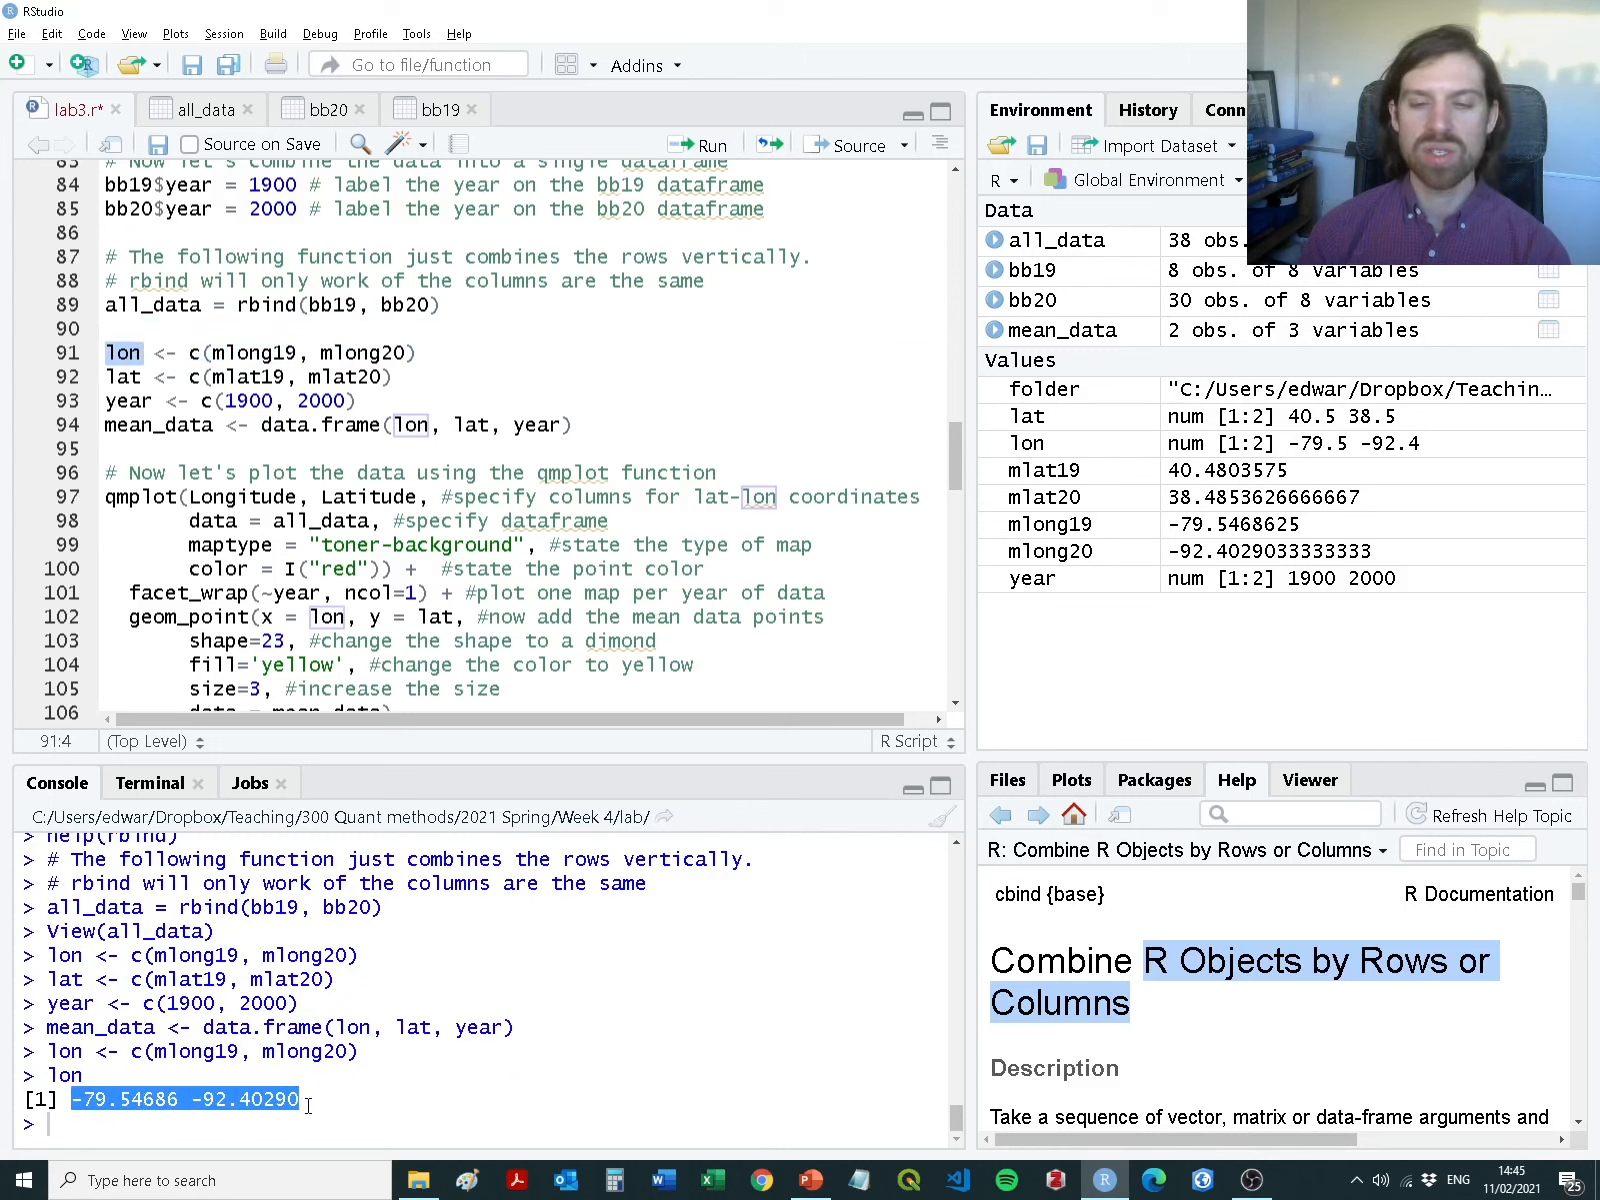
Examine the data.frame(lon, lat, year) call on line 94 and view the mean_data table
{"action": "left_click", "coordinate": [144, 400]}
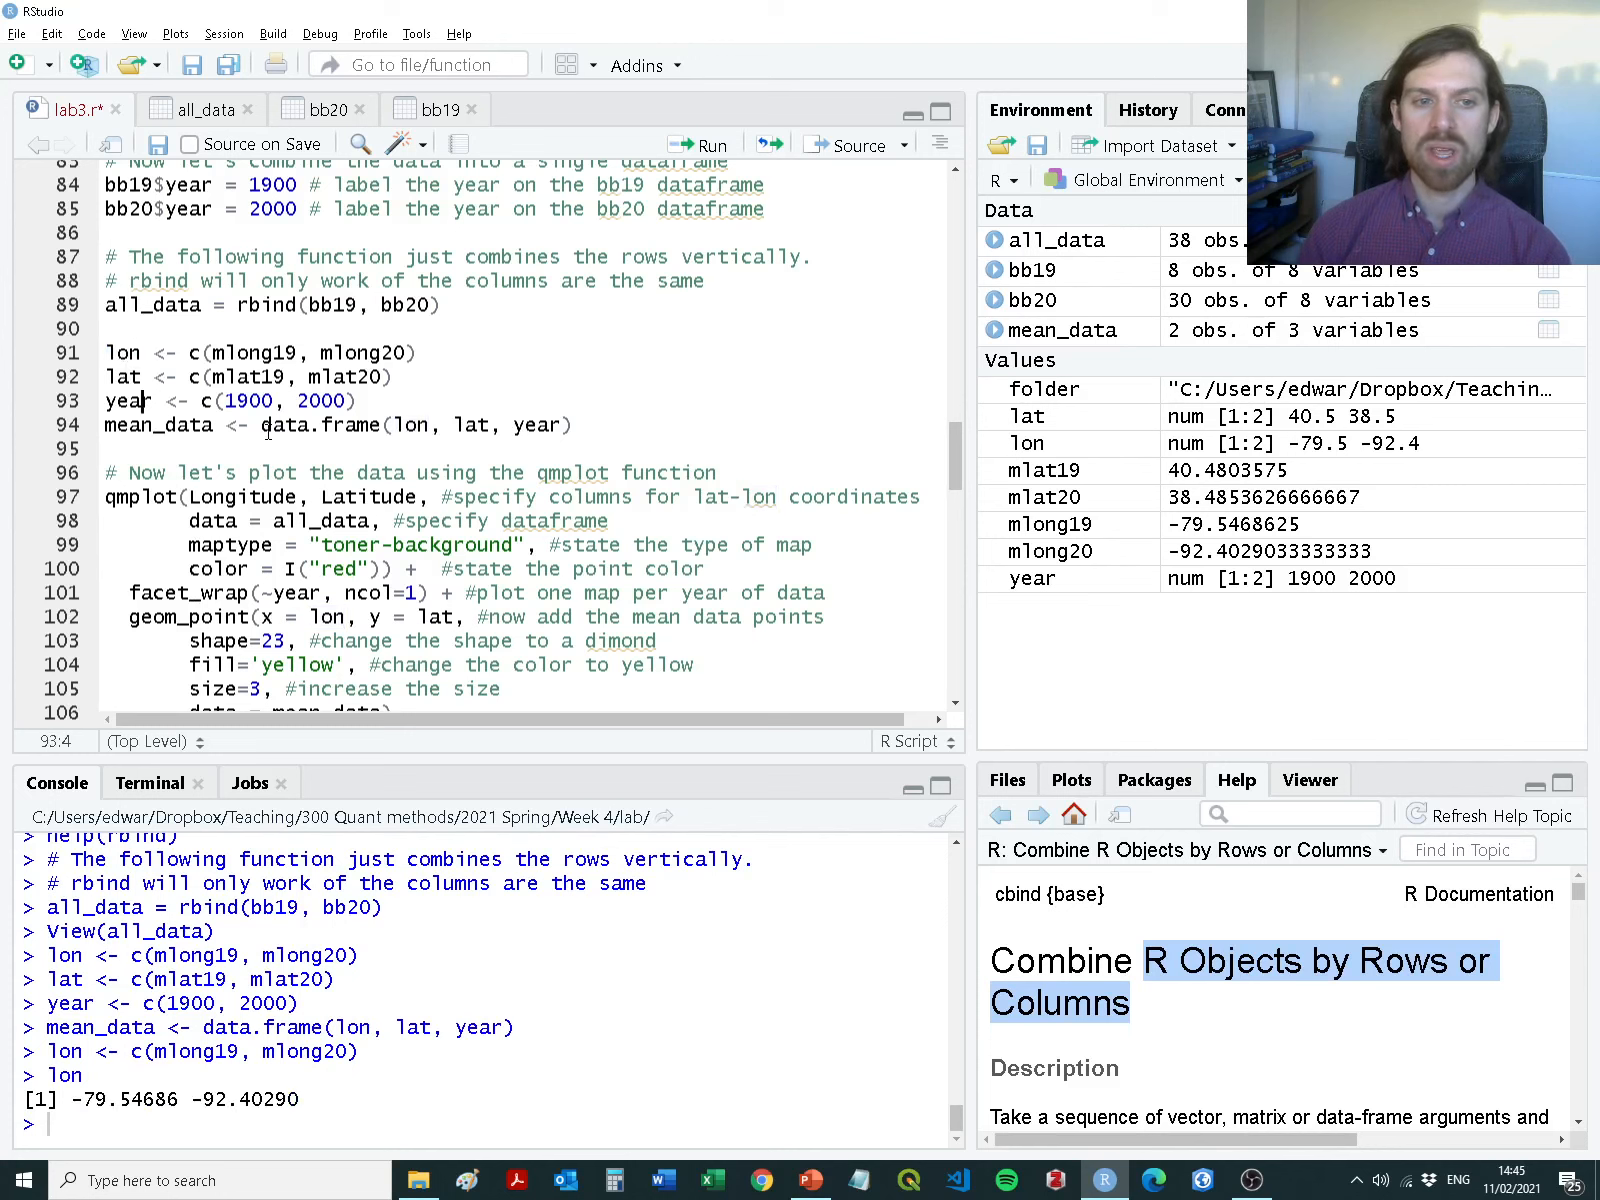
{"action": "left_click_drag", "start_coordinate": [262, 425], "coordinate": [572, 425]}
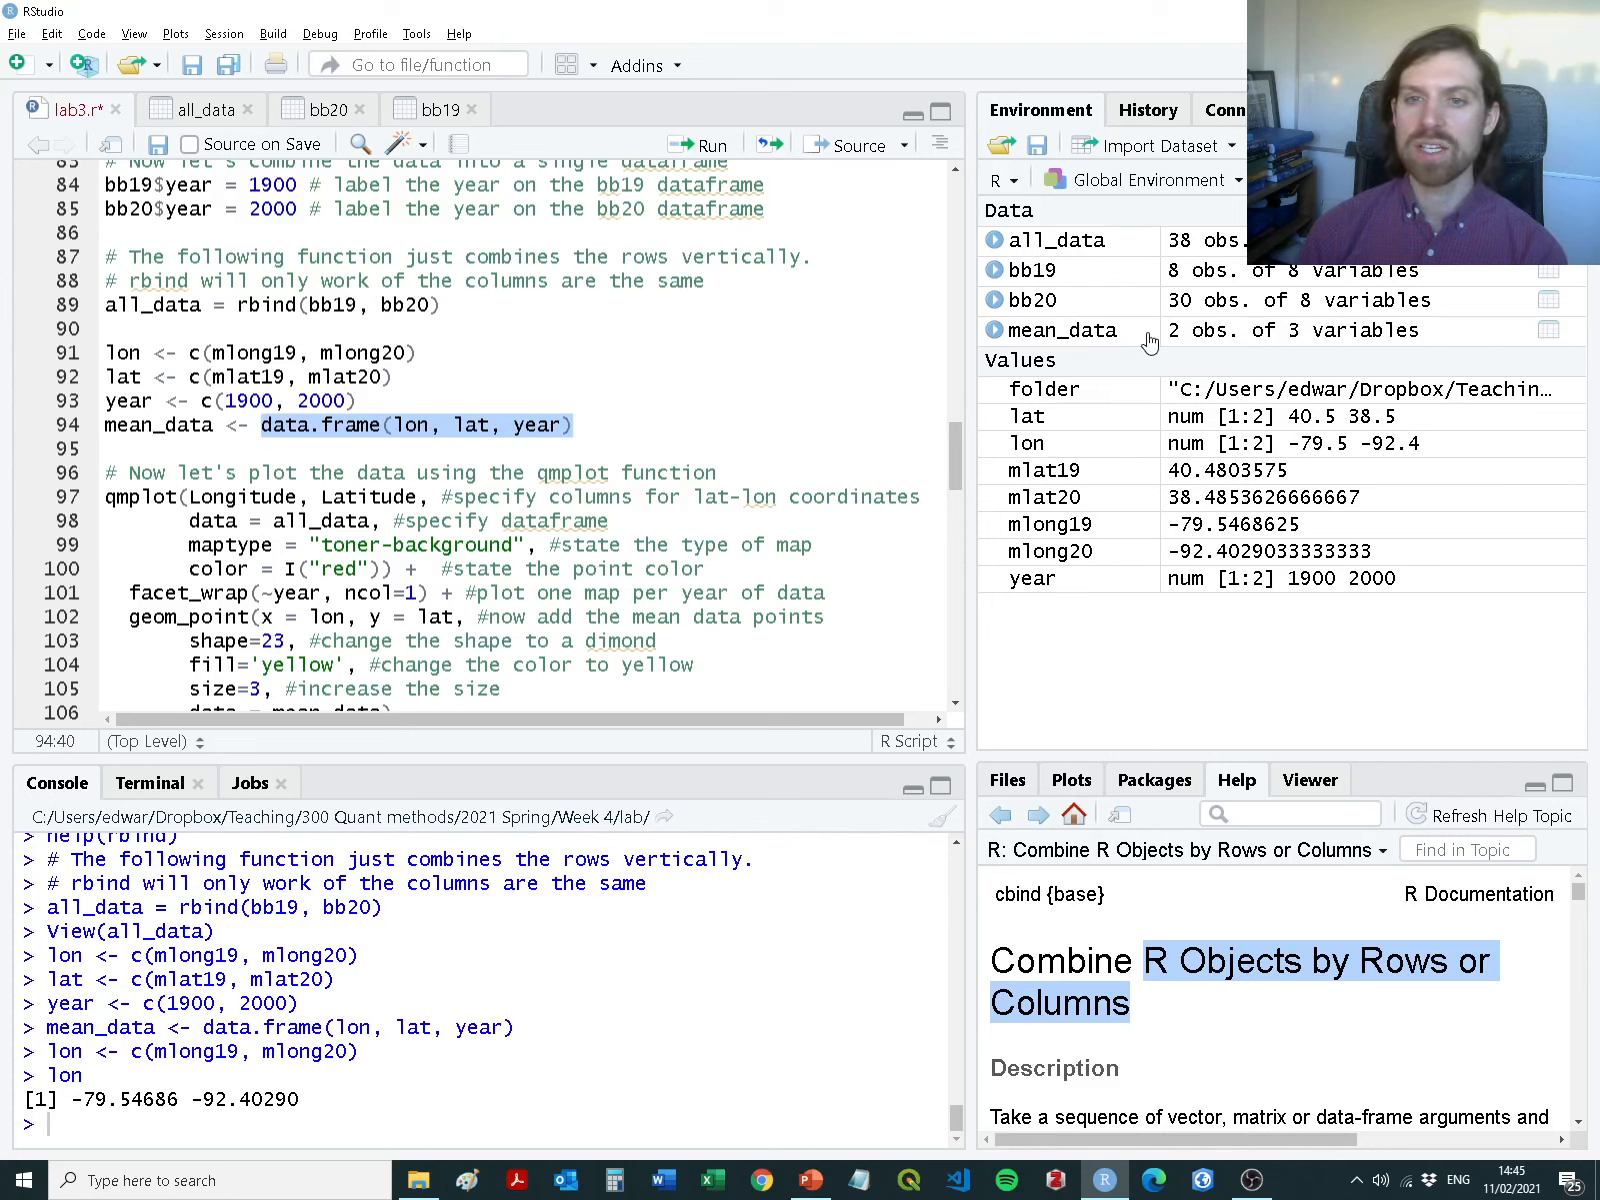
{"action": "left_click", "coordinate": [1058, 332]}
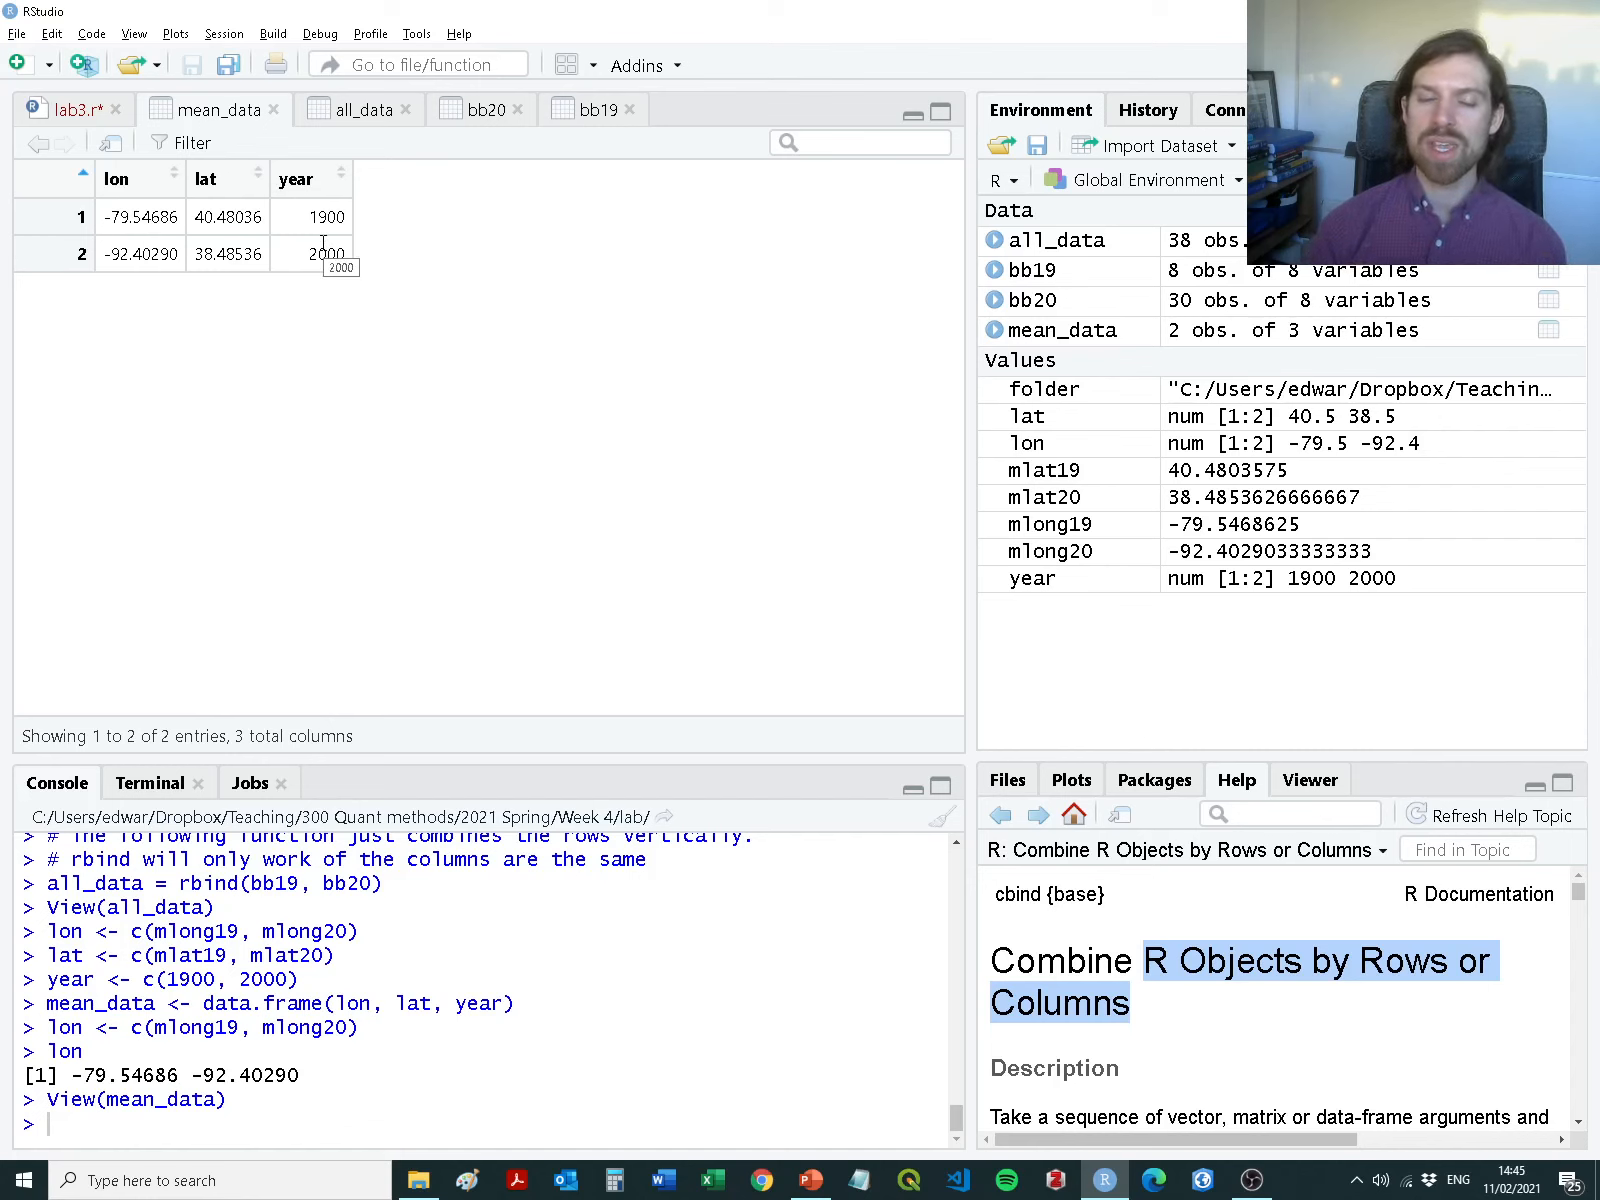
Return to lab3.r and review the rbind comments and all_data assignment on lines 87 to 89
{"action": "left_click", "coordinate": [68, 111]}
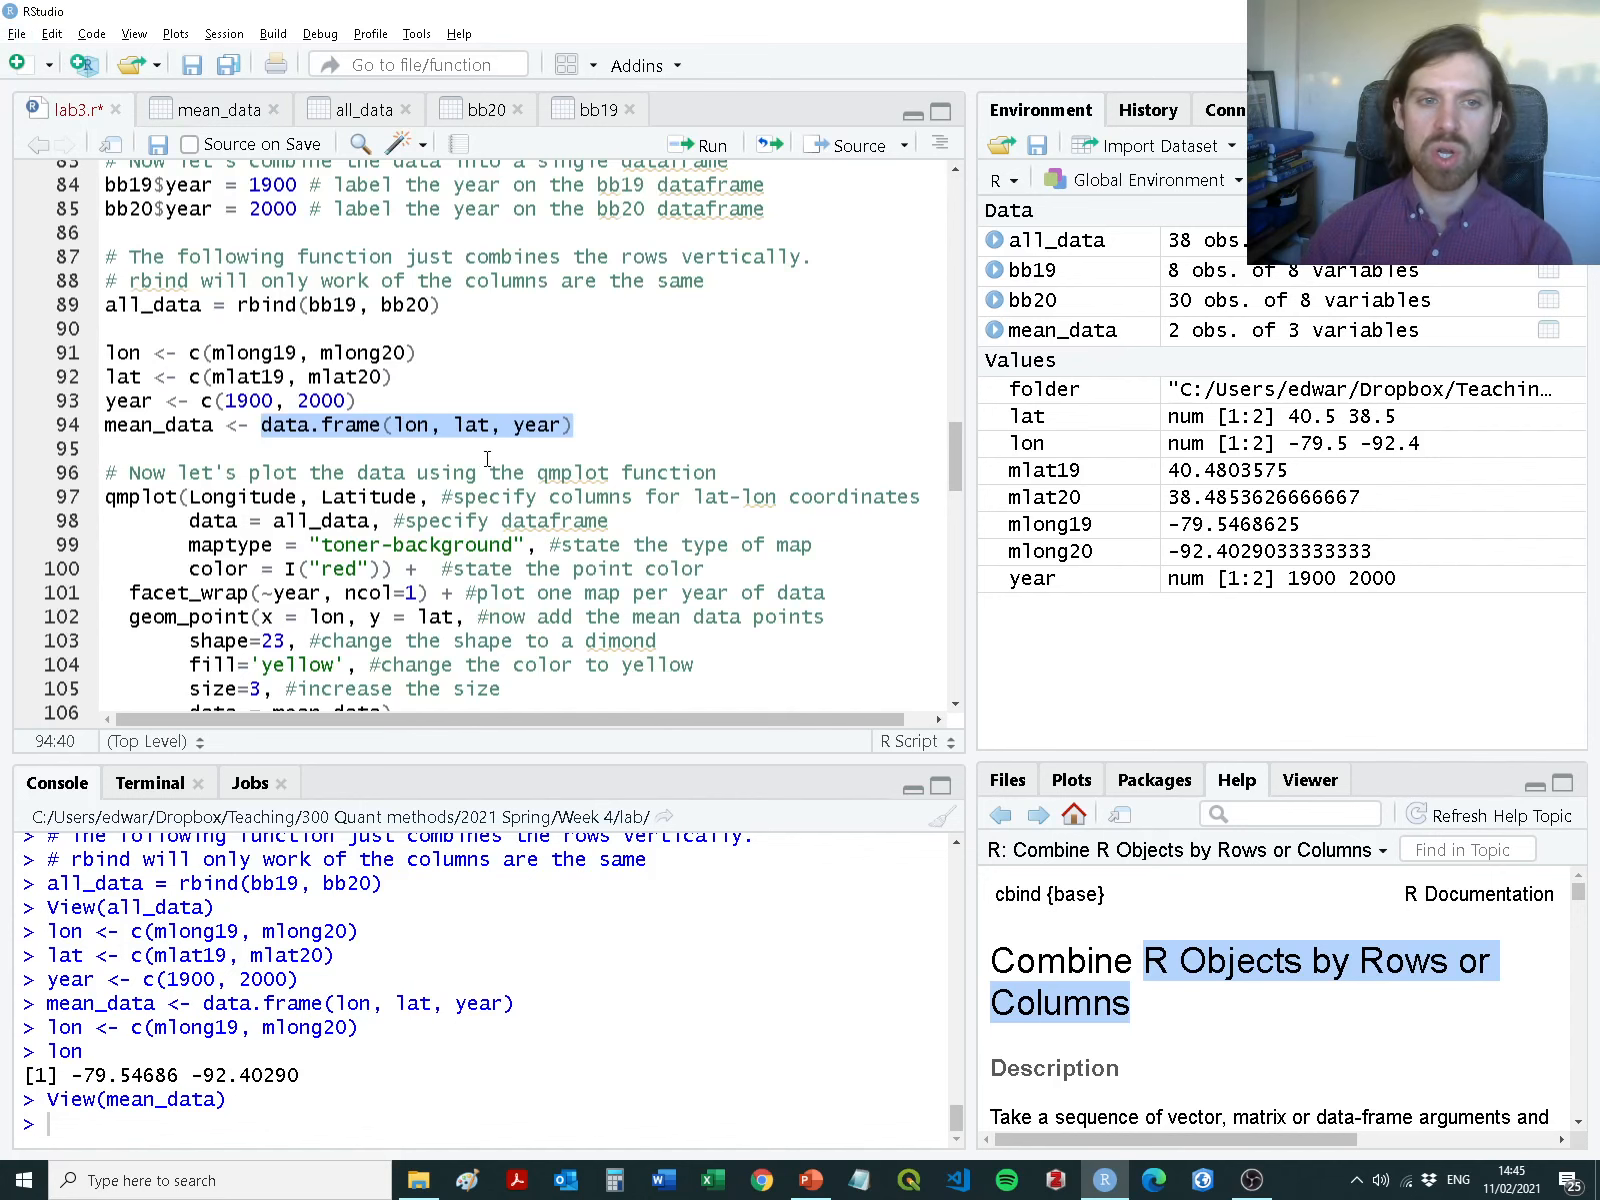
{"action": "scroll", "coordinate": [484, 451], "scroll_direction": "up", "scroll_amount": 2}
{"action": "left_click_drag", "start_coordinate": [479, 427], "coordinate": [8, 364]}
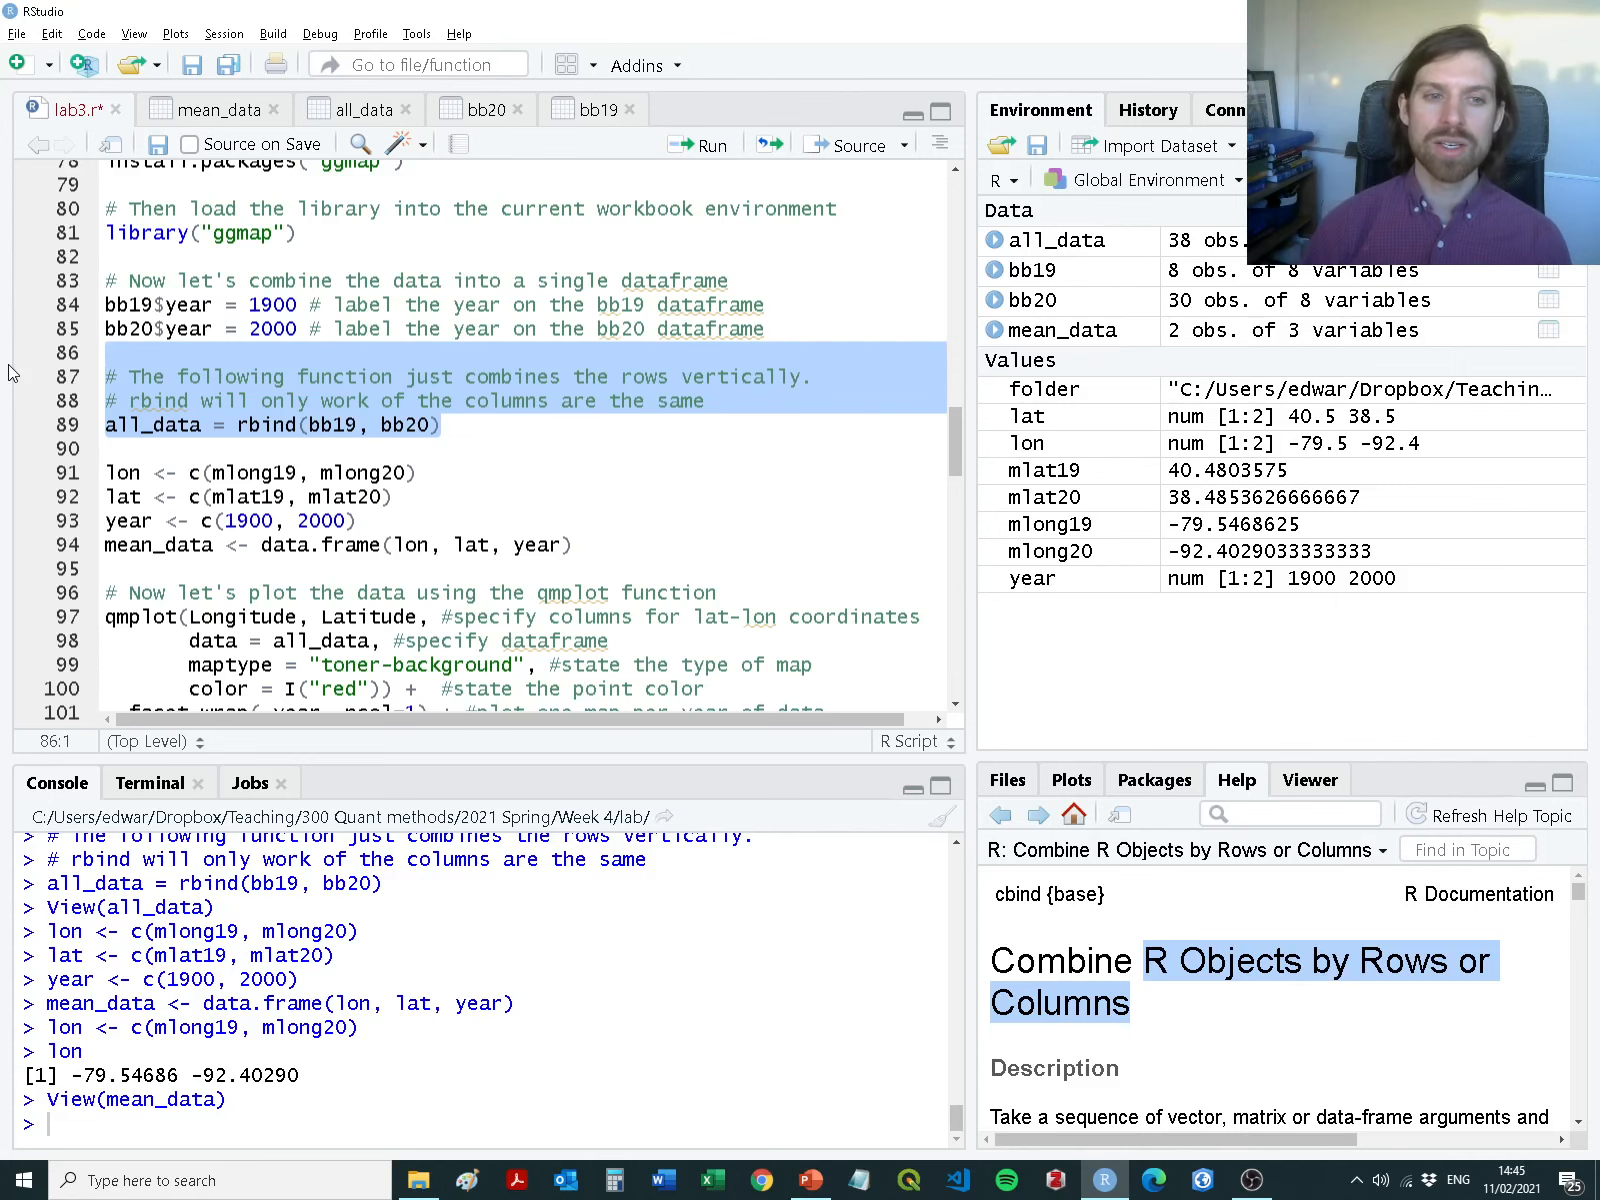
Add help(qmplot) on line 95 of lab3.r and run it to open the function's documentation
{"action": "scroll", "coordinate": [375, 478], "scroll_direction": "down", "scroll_amount": 2}
{"action": "left_click_drag", "start_coordinate": [605, 423], "coordinate": [3, 360]}
{"action": "scroll", "coordinate": [240, 385], "scroll_direction": "down", "scroll_amount": 2}
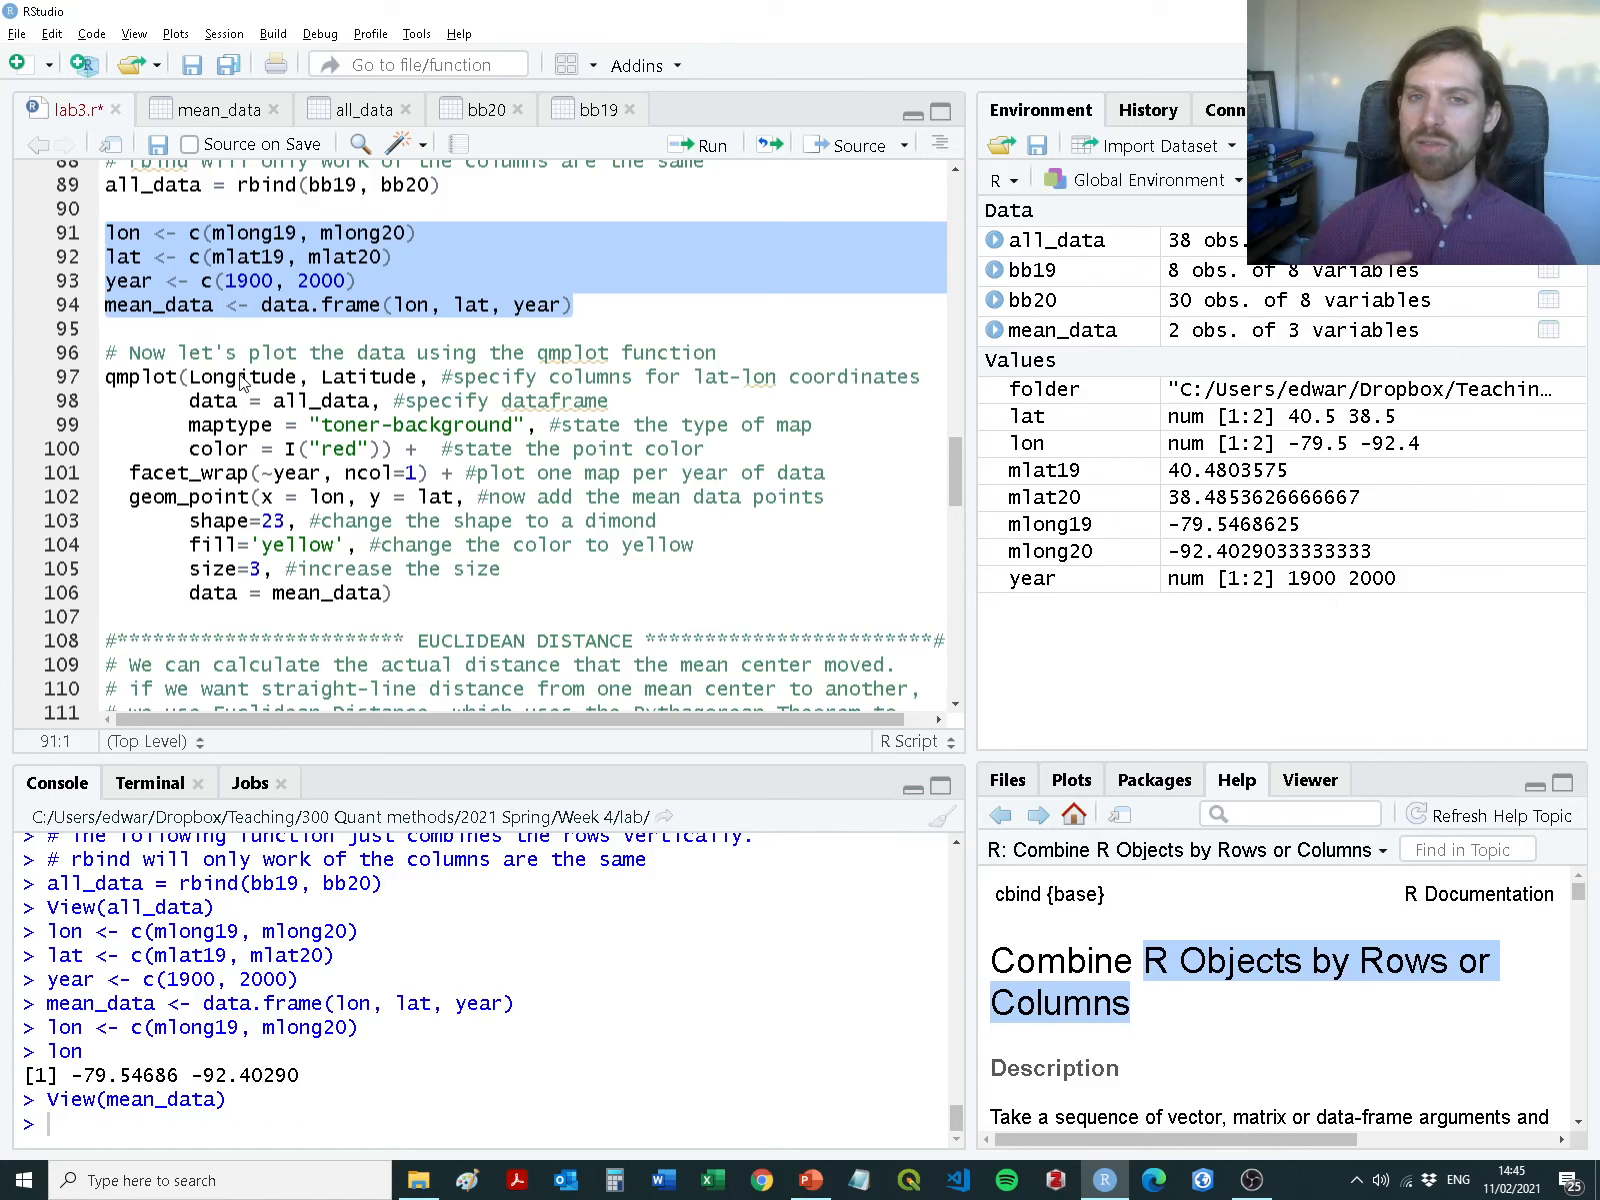
{"action": "left_click", "coordinate": [172, 330]}
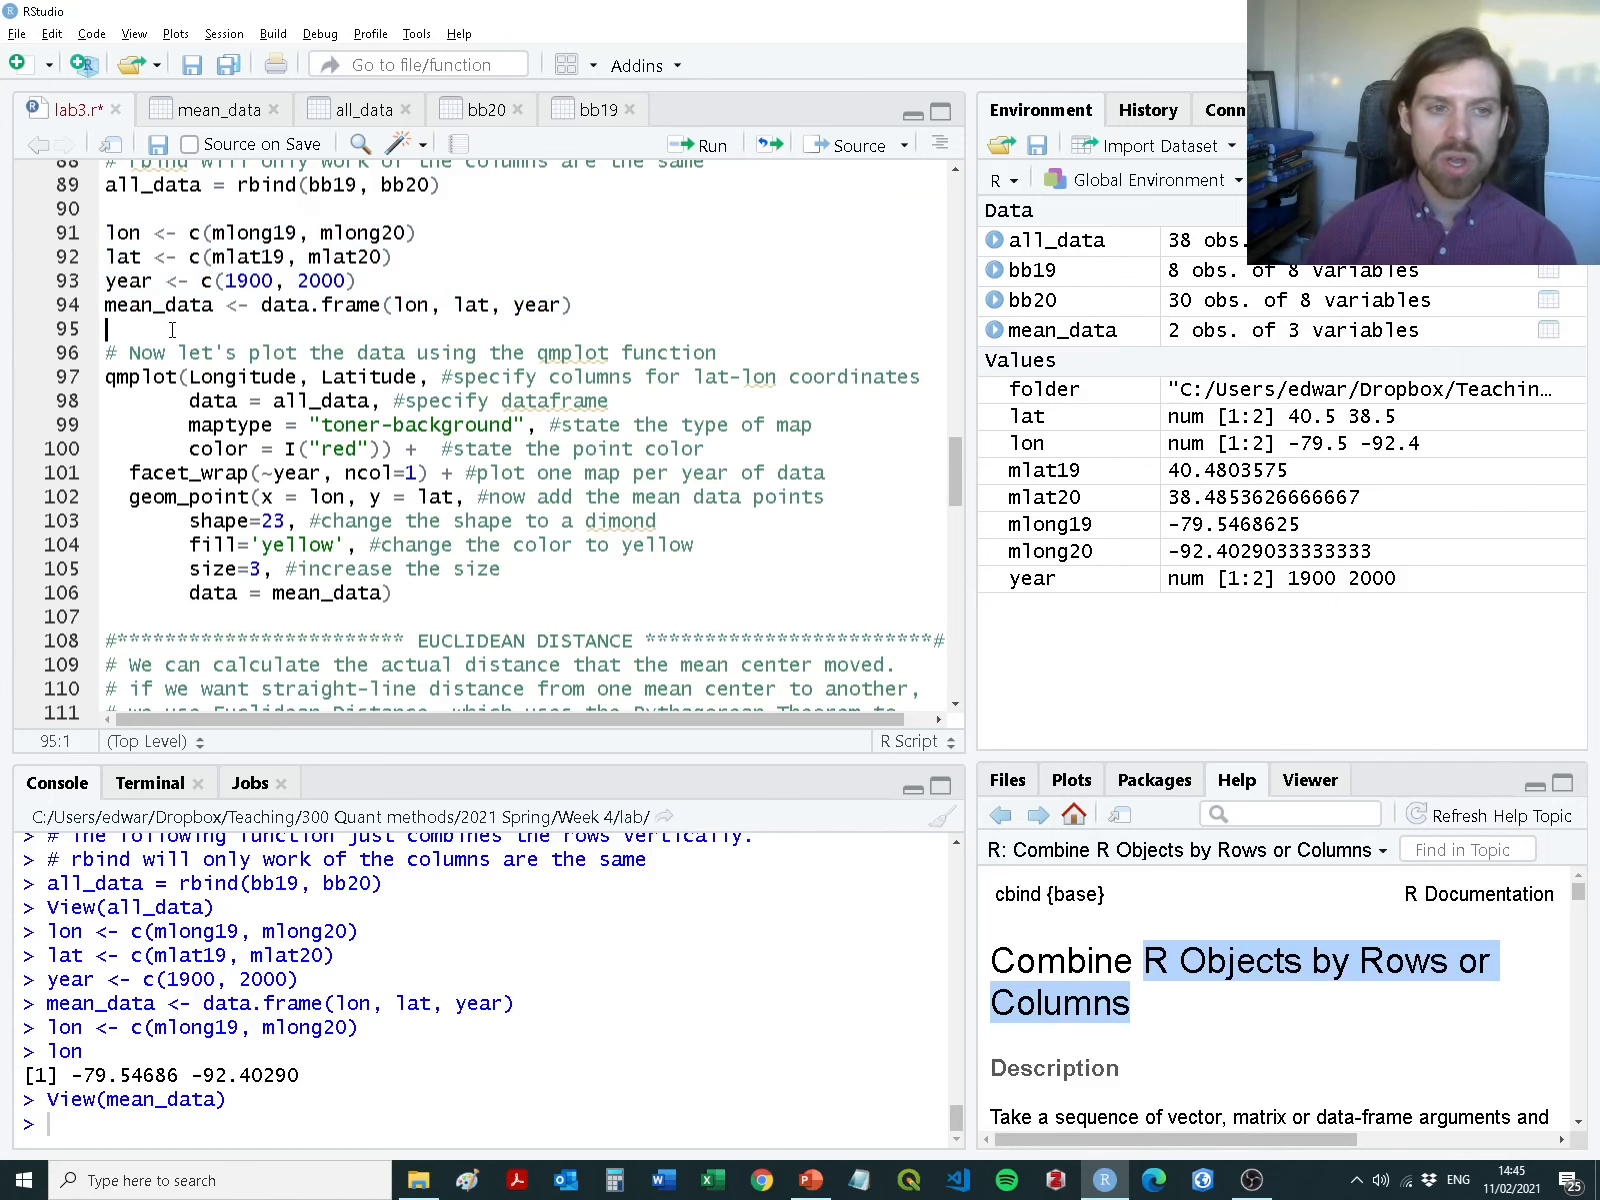
{"action": "type", "text": "help("}
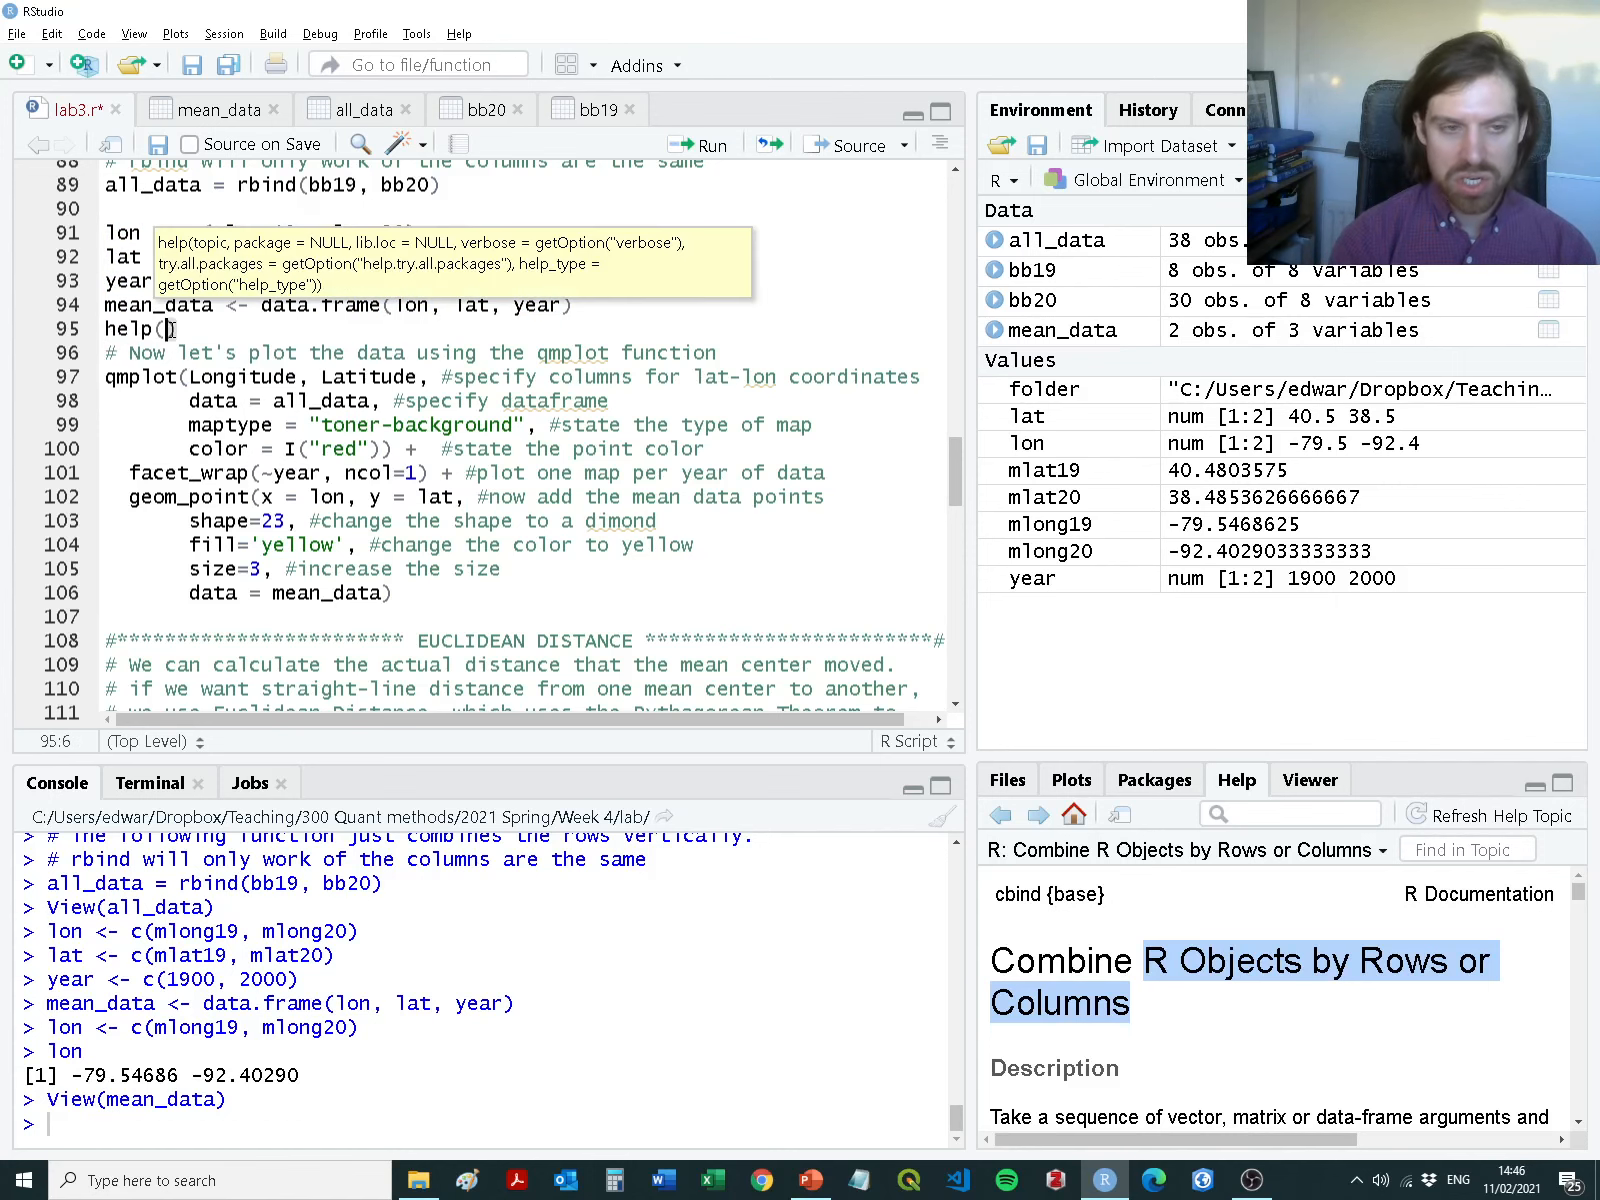
{"action": "type", "text": "qmplot"}
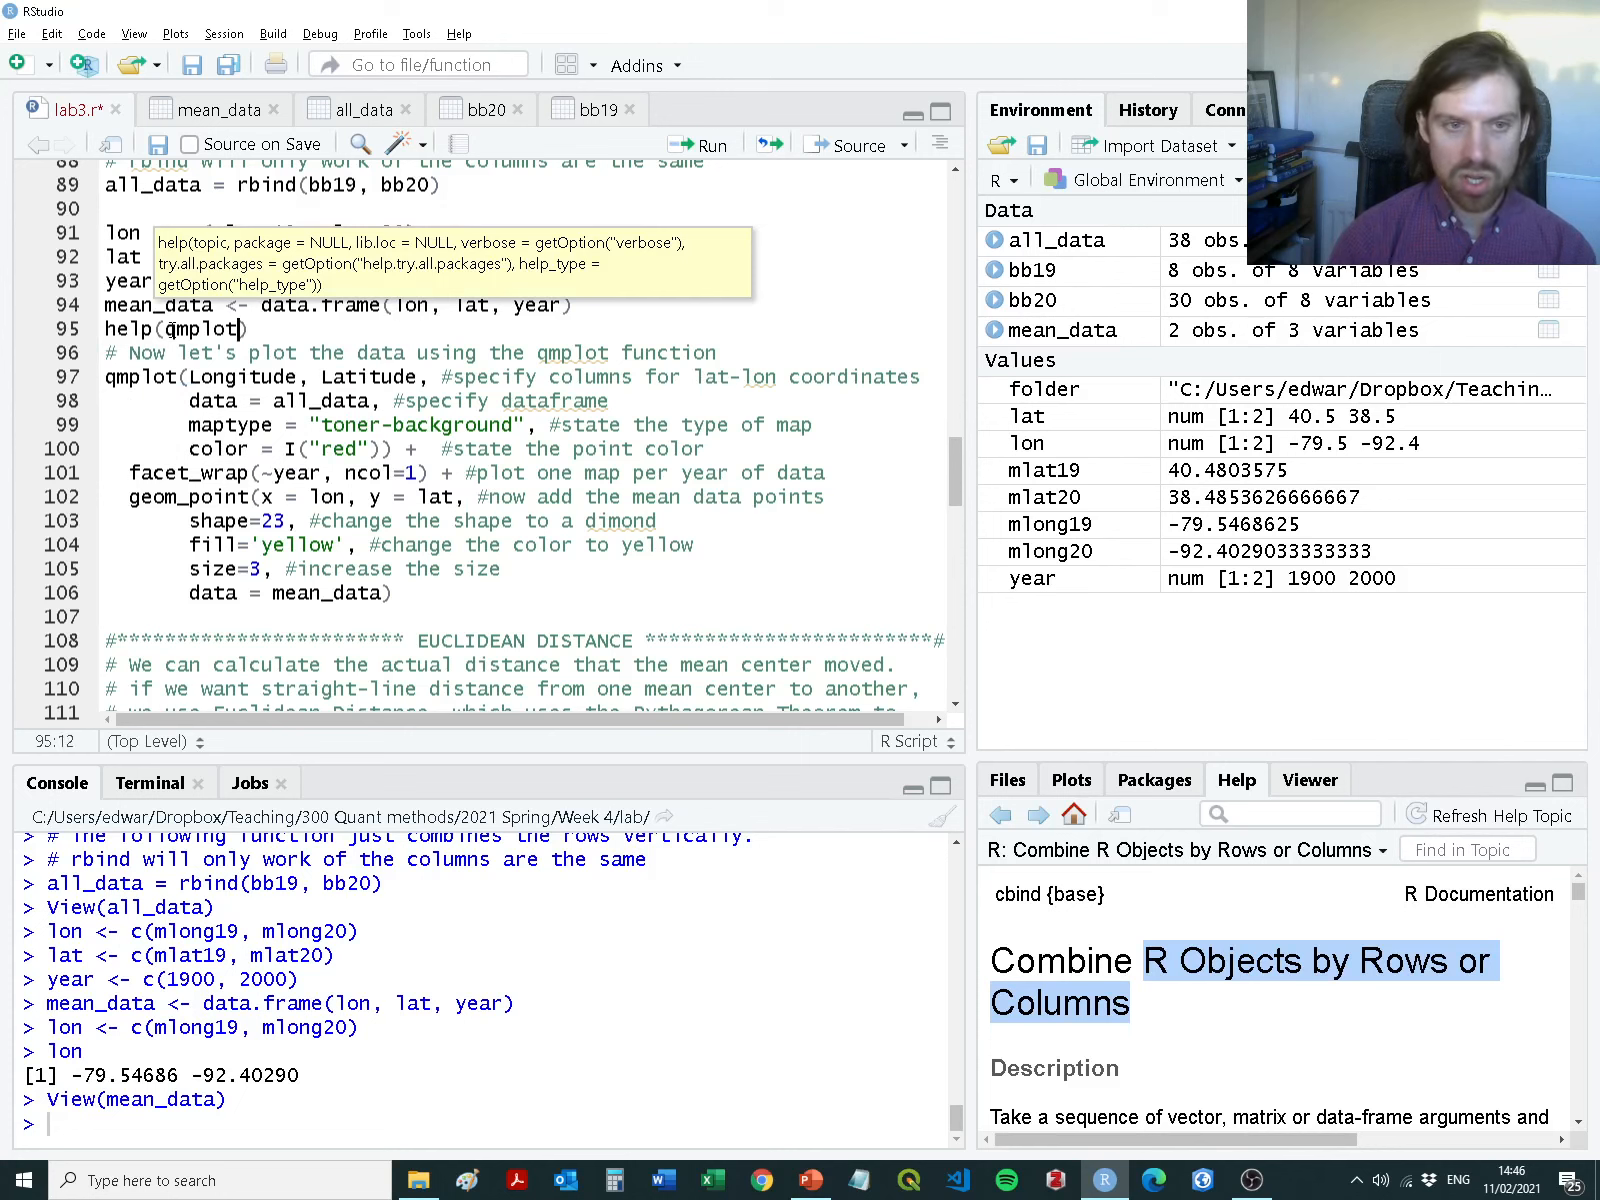
{"action": "key", "text": "ctrl+Return"}
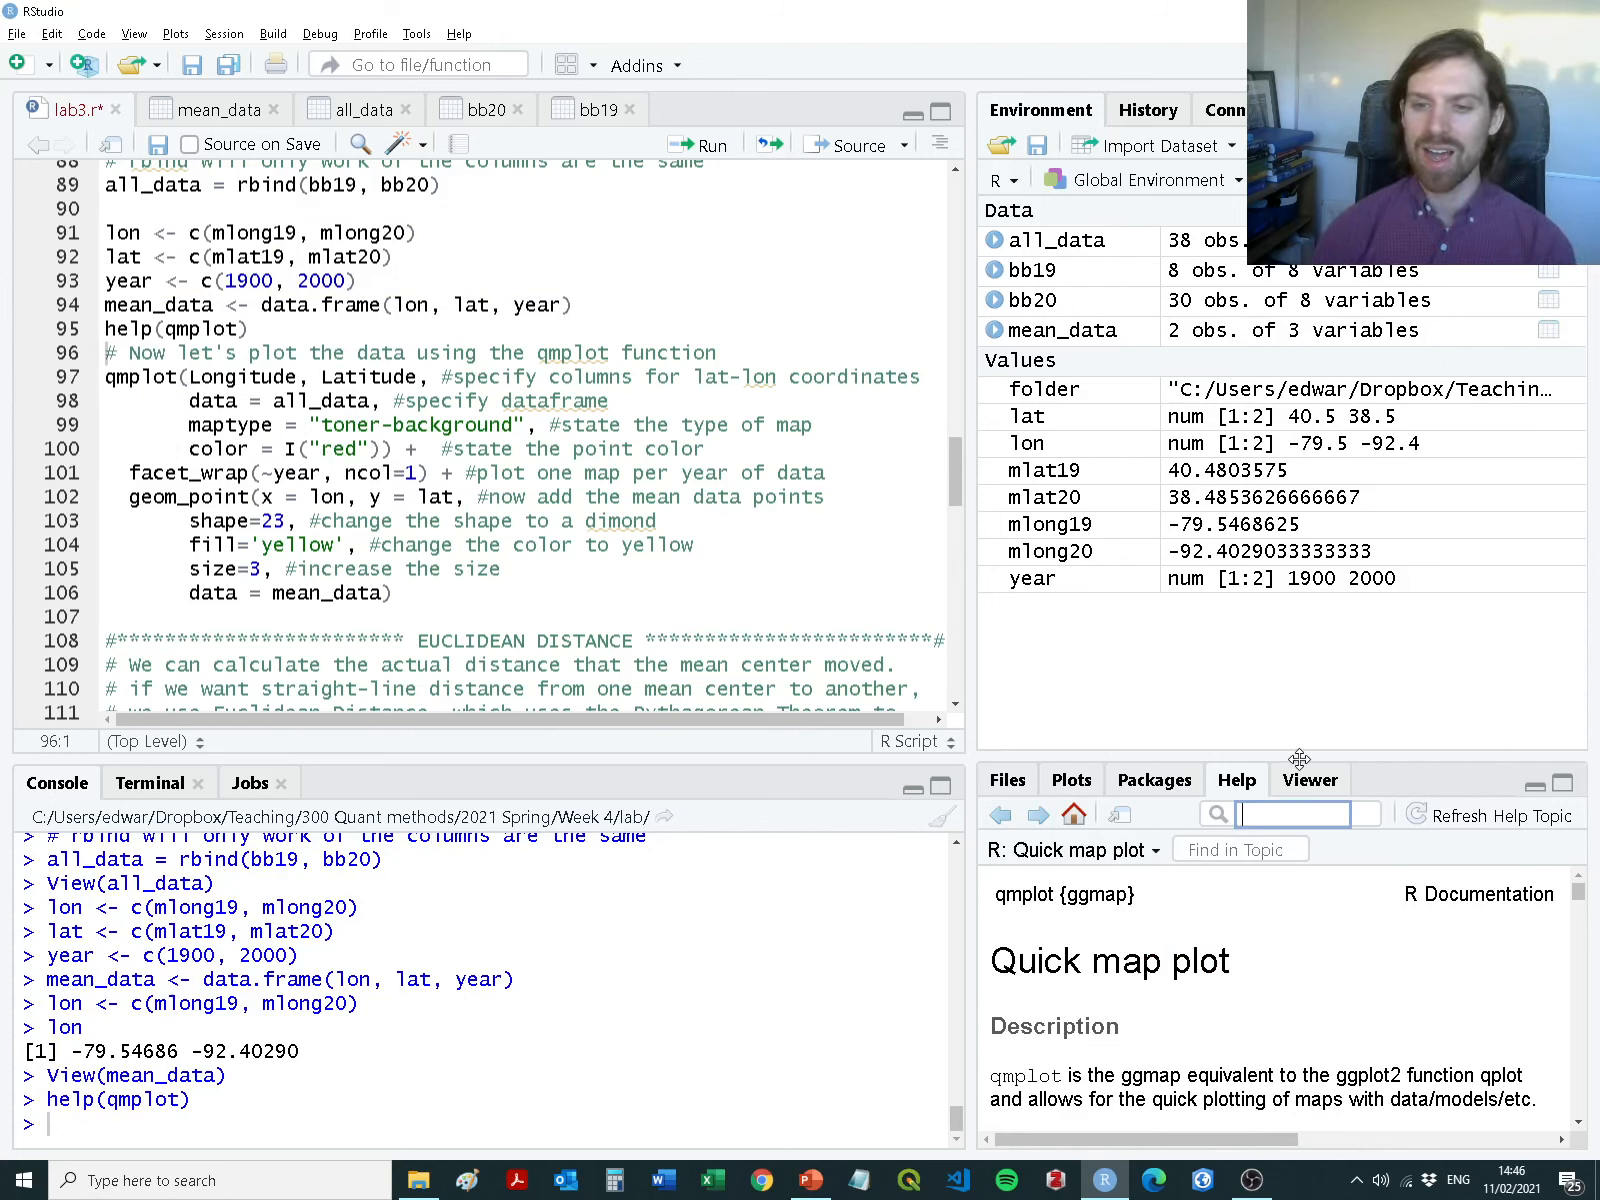
Read qmplot's description, usage and arguments in the documentation, and delete the help(qmplot) call from line 95
{"action": "left_click_drag", "start_coordinate": [1303, 765], "coordinate": [1315, 497]}
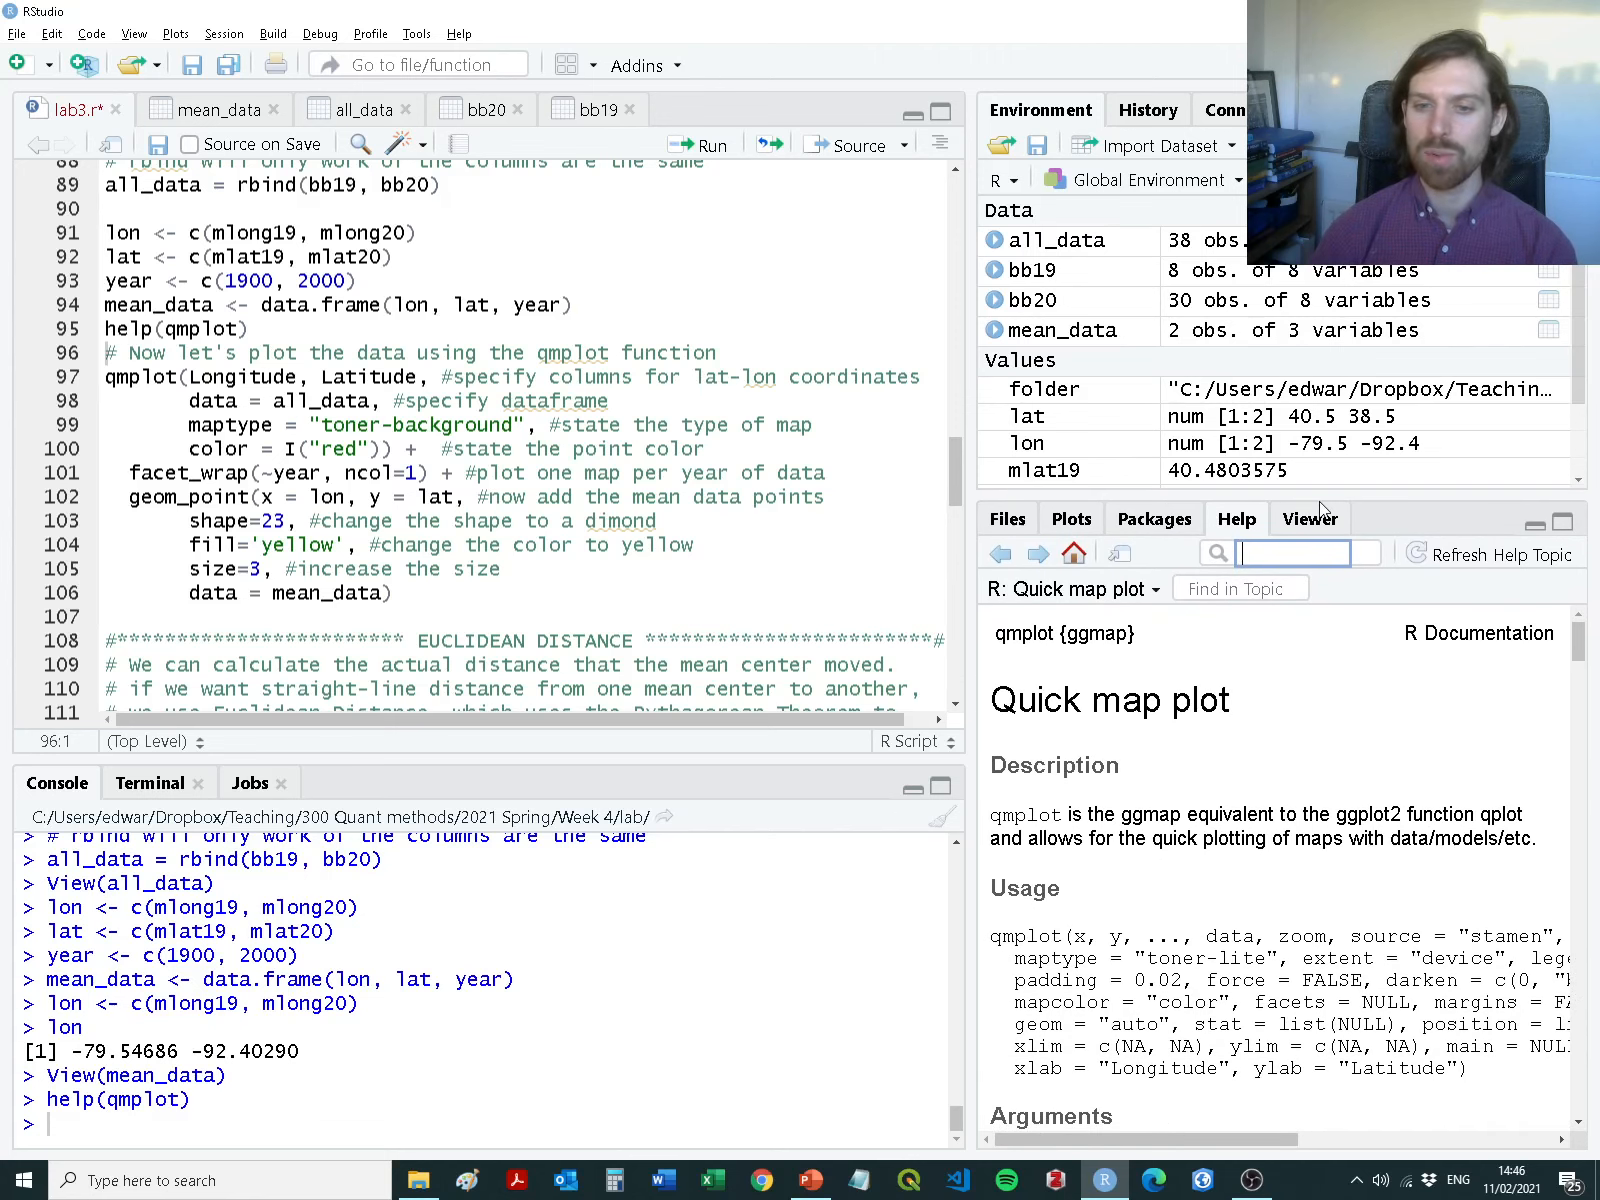
{"action": "double_click", "coordinate": [1008, 628]}
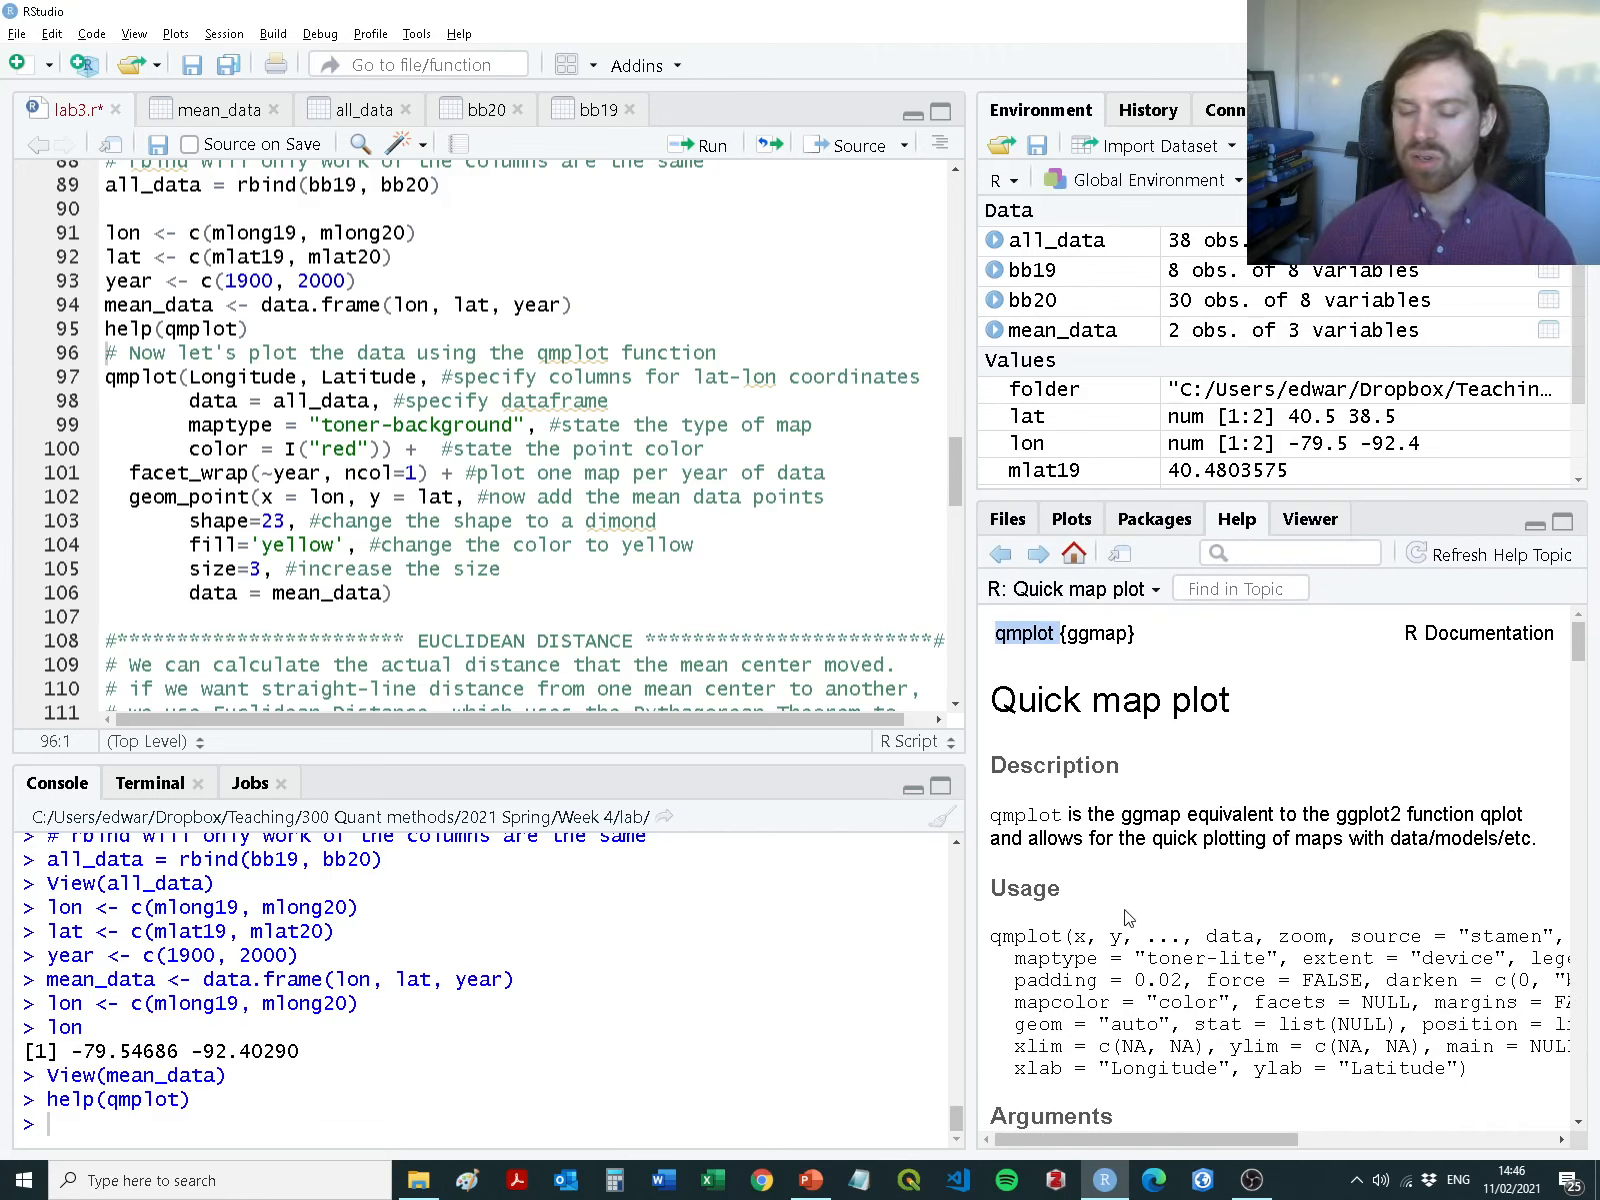
{"action": "scroll", "coordinate": [1153, 916], "scroll_direction": "down", "scroll_amount": 4}
{"action": "mouse_move", "coordinate": [1580, 678]}
{"action": "left_mouse_down"}
{"action": "mouse_move", "coordinate": [1597, 828]}
{"action": "mouse_move", "coordinate": [1597, 690]}
{"action": "left_mouse_up"}
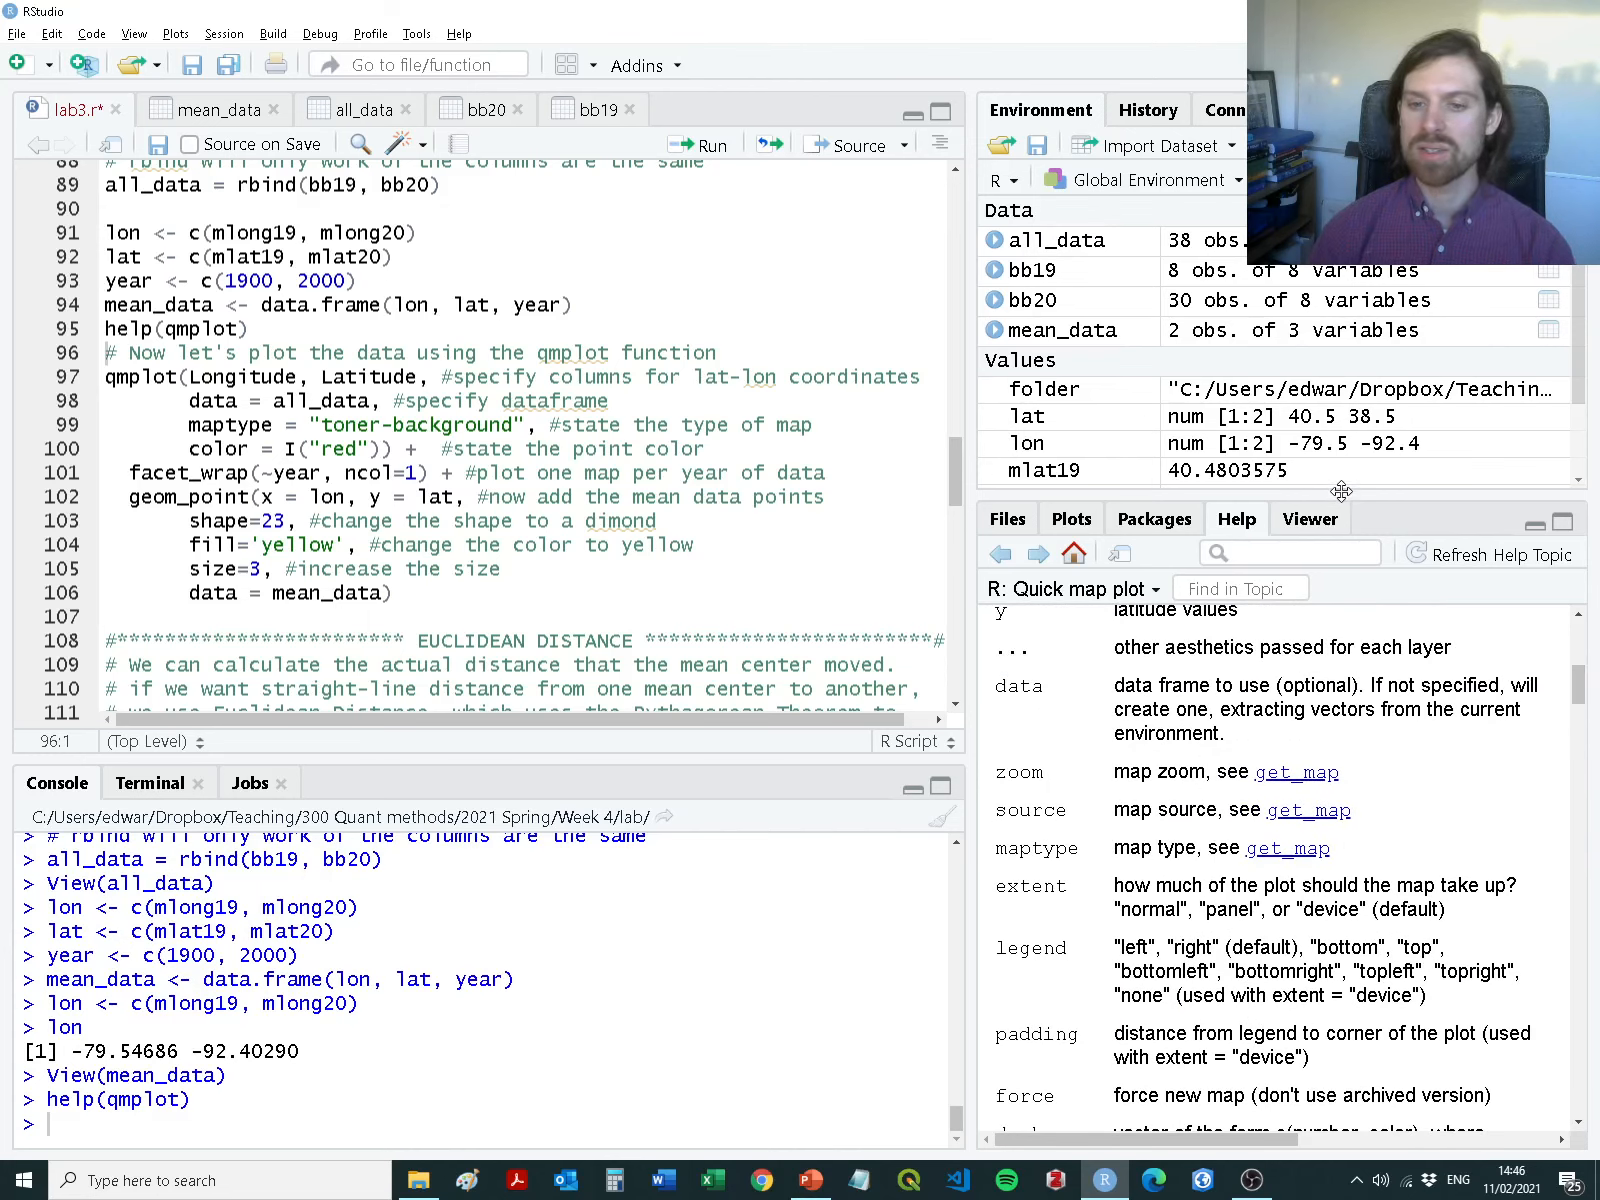
{"action": "left_click_drag", "start_coordinate": [1338, 502], "coordinate": [1381, 764]}
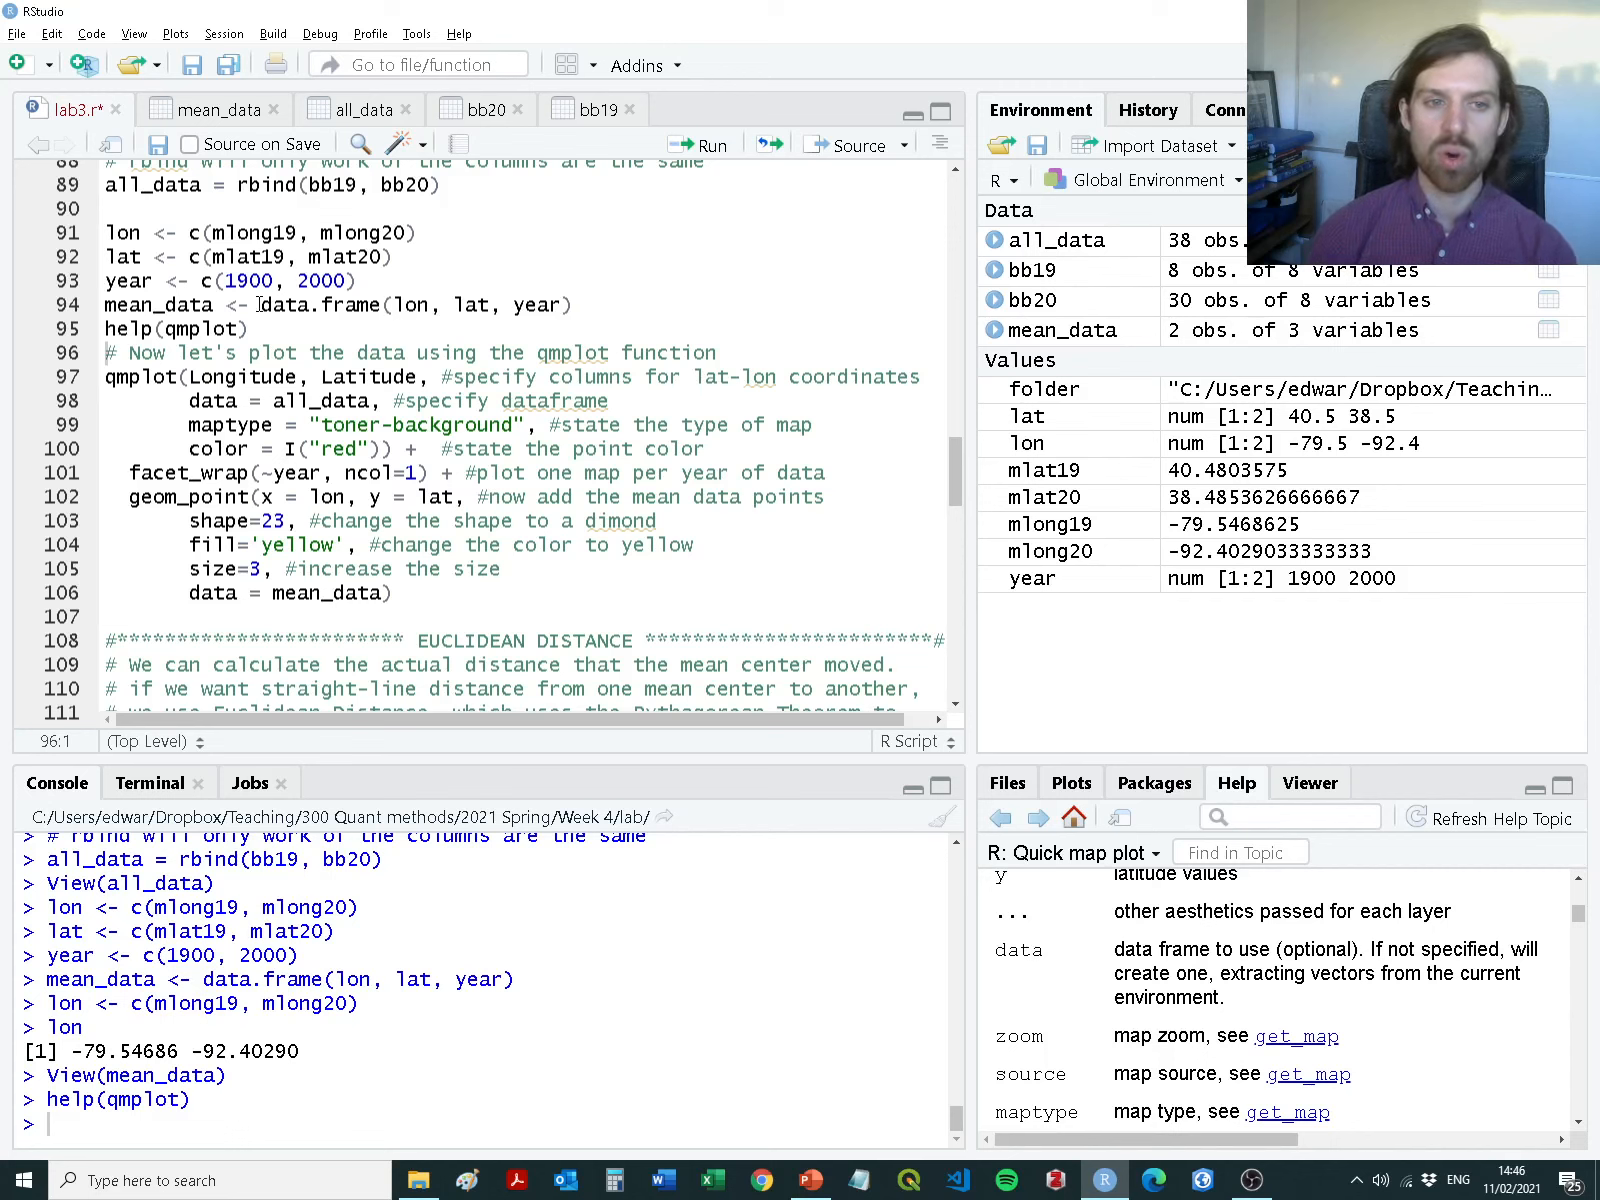
{"action": "left_click_drag", "start_coordinate": [278, 325], "coordinate": [104, 328]}
{"action": "key", "text": "BackSpace"}
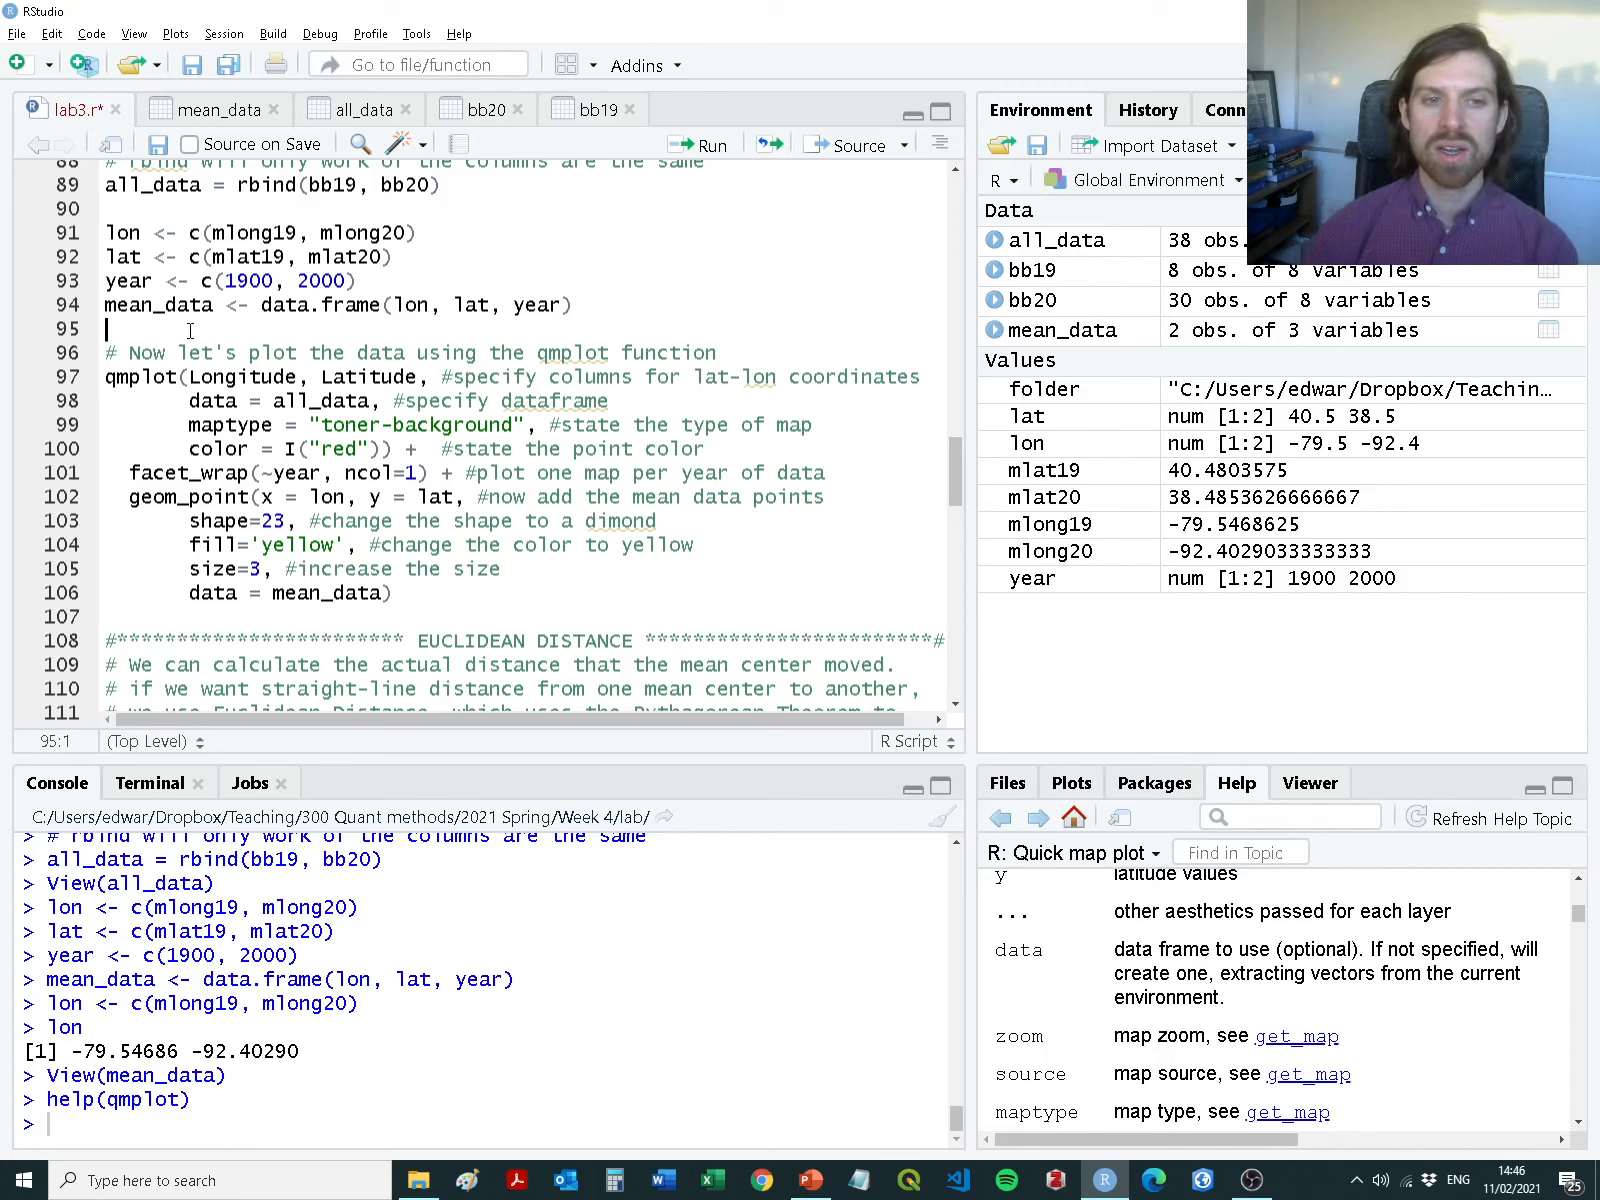
Compare the Longitude and Latitude arguments on line 97 with the x and y arguments in the qmplot documentation
{"action": "double_click", "coordinate": [110, 380]}
{"action": "mouse_move", "coordinate": [160, 388]}
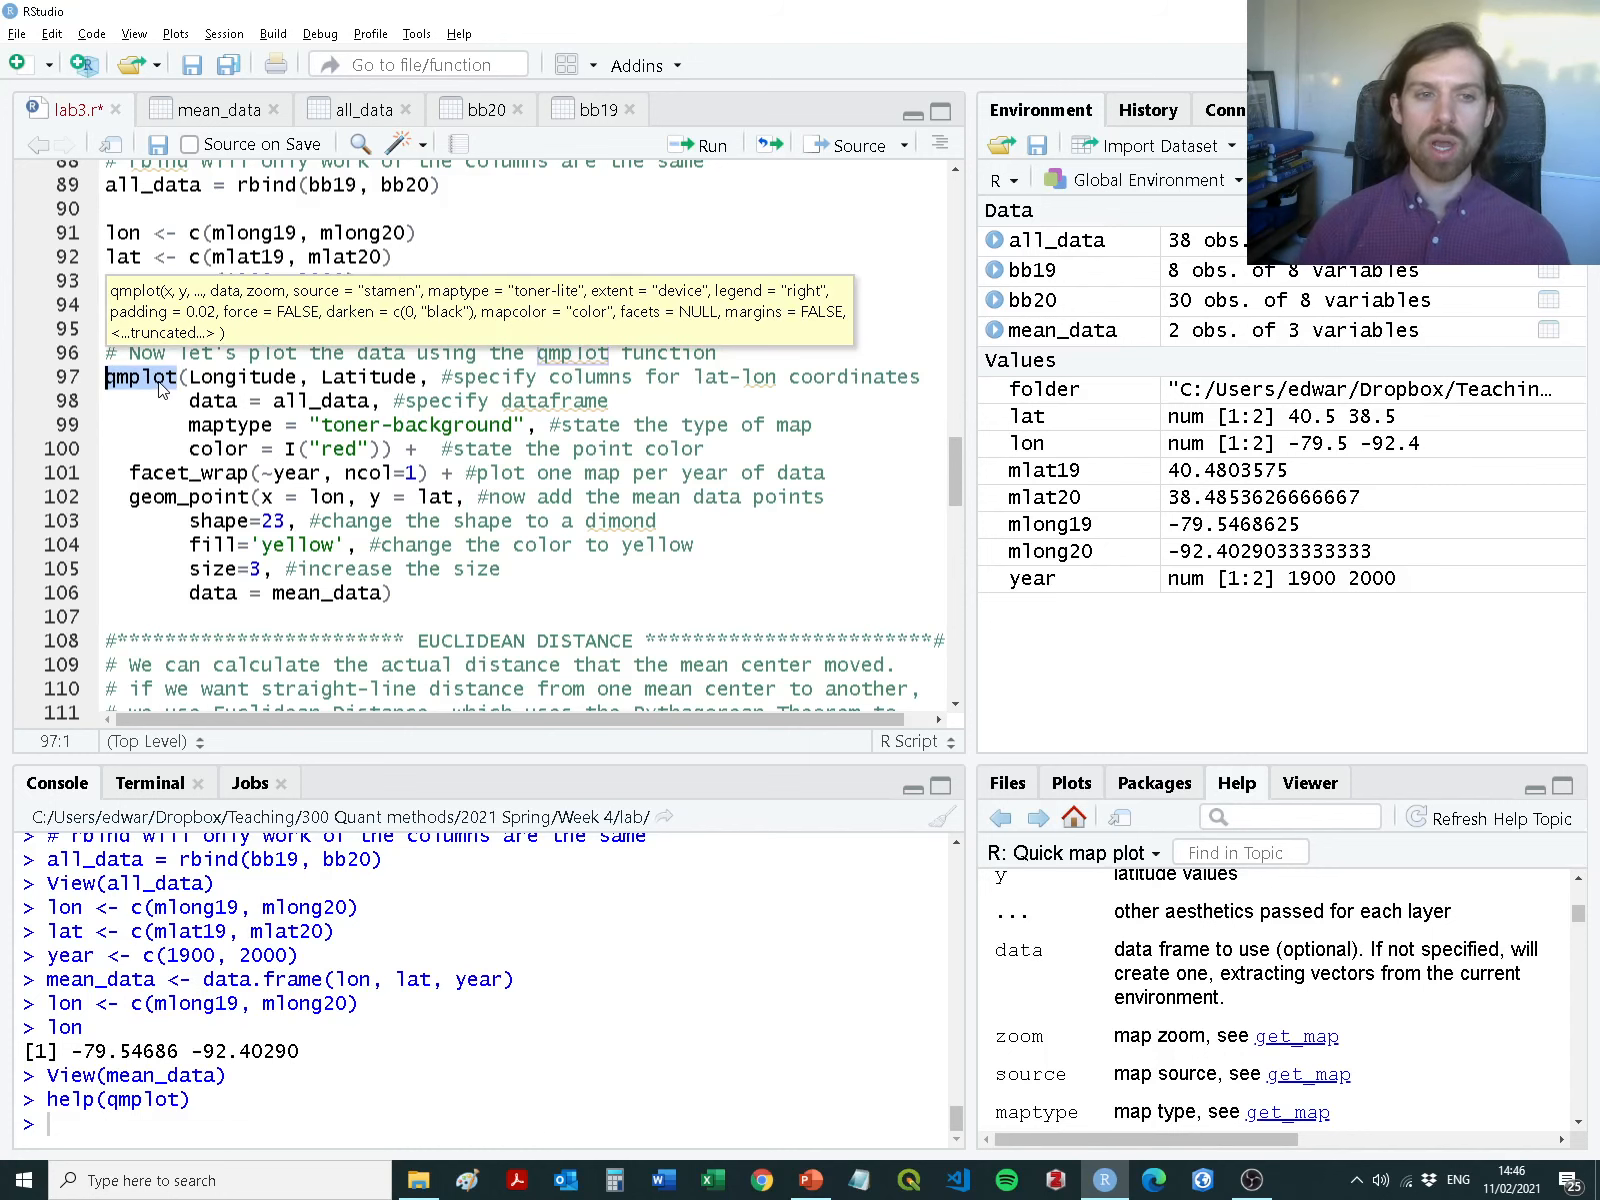
{"action": "double_click", "coordinate": [235, 380]}
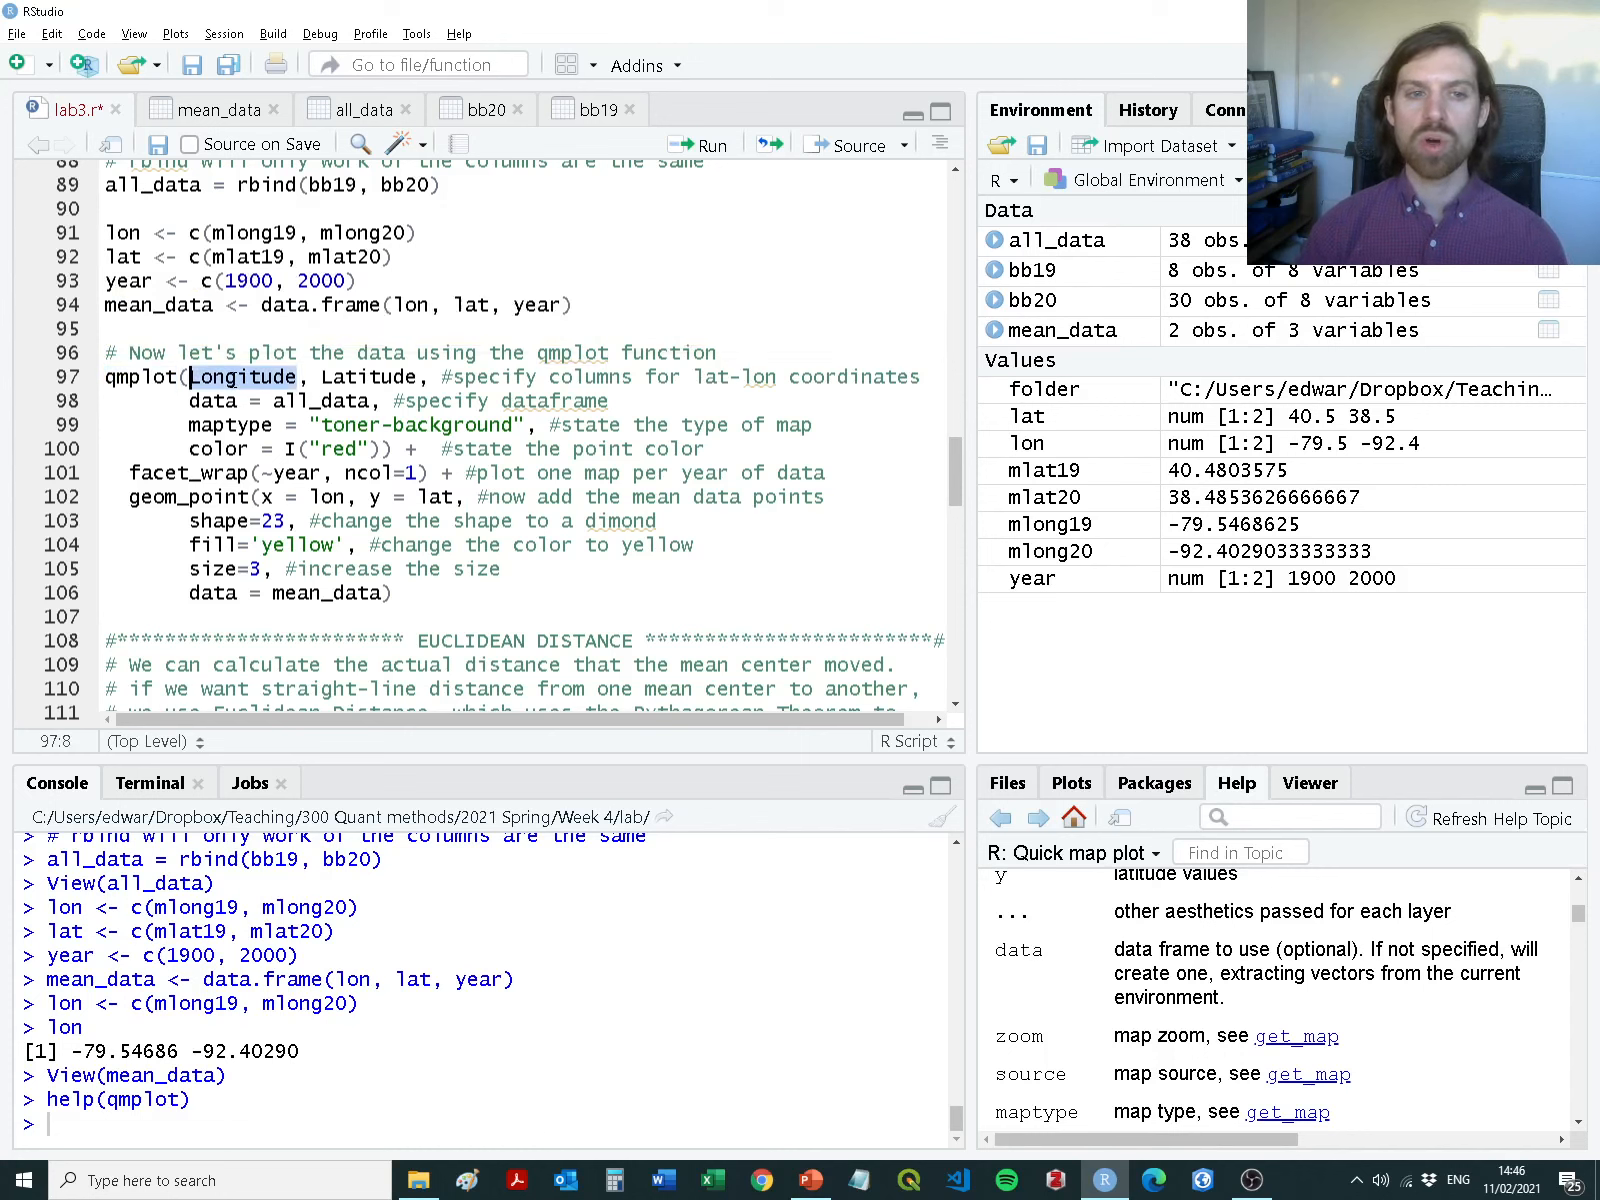
{"action": "double_click", "coordinate": [343, 380]}
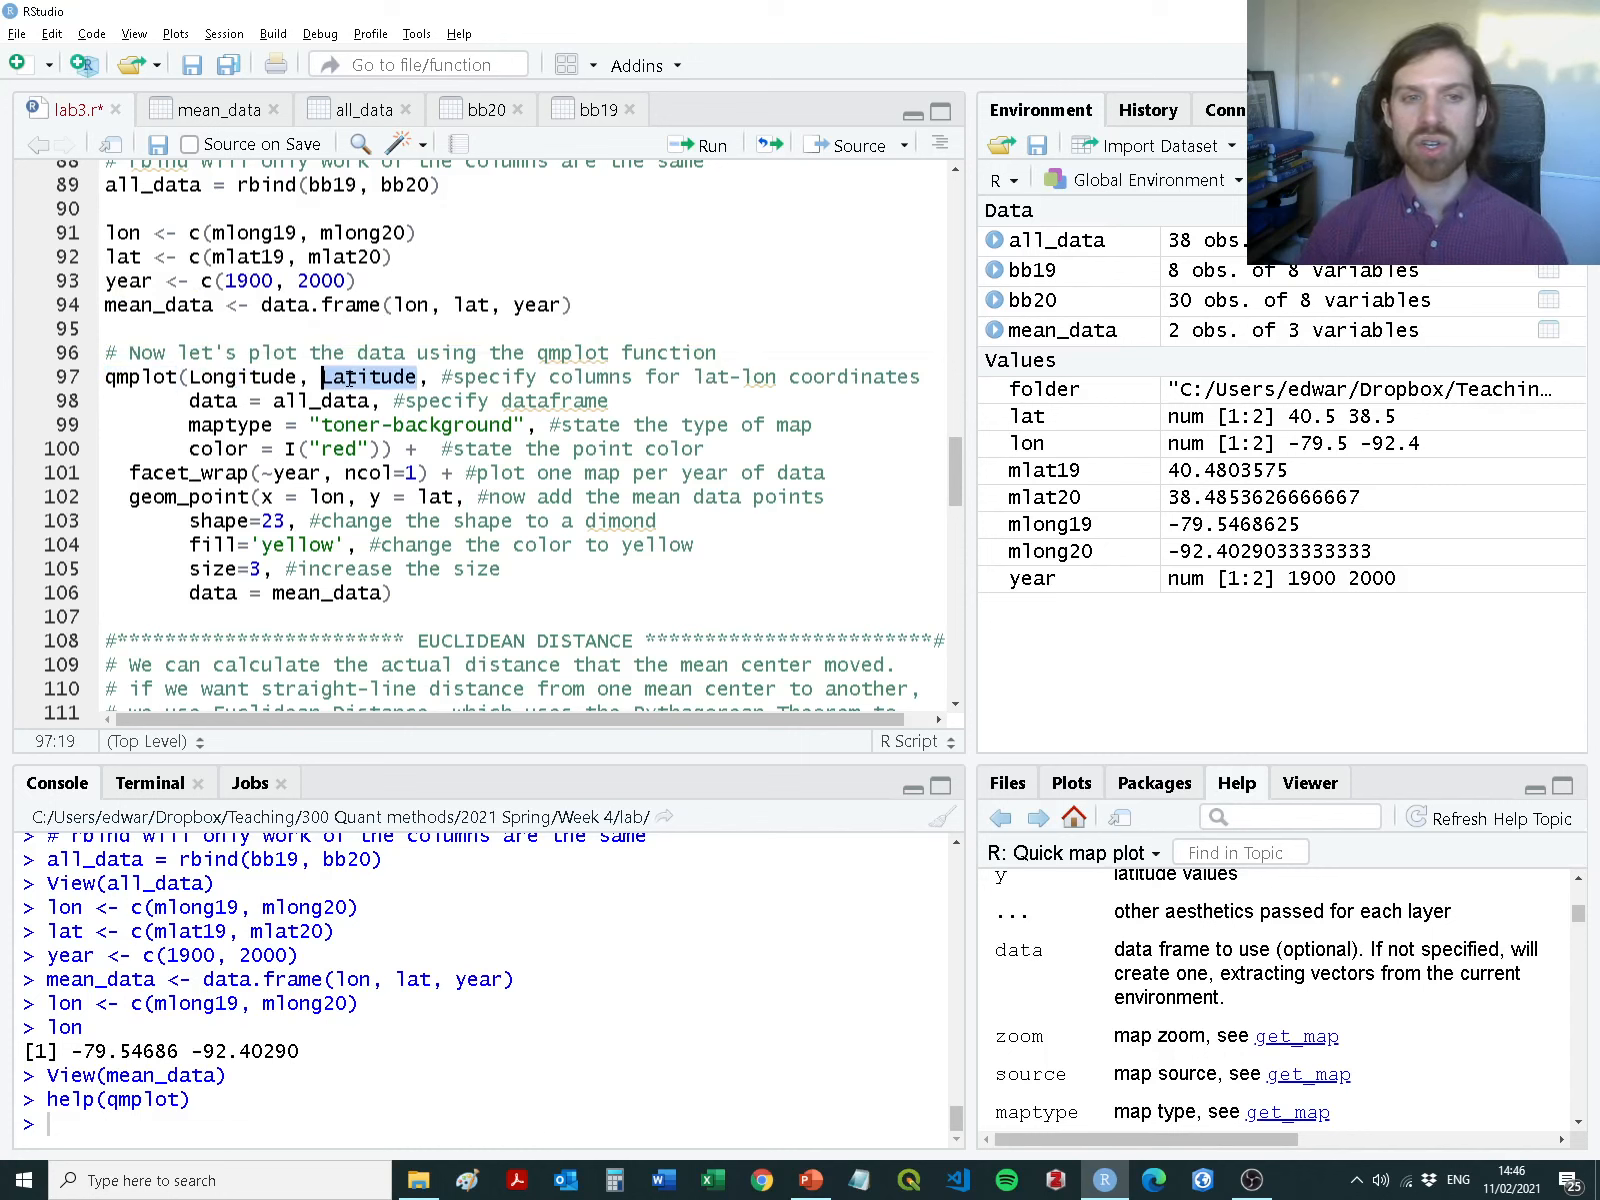
{"action": "left_click_drag", "start_coordinate": [190, 377], "coordinate": [418, 377]}
{"action": "scroll", "coordinate": [1210, 1040], "scroll_direction": "up", "scroll_amount": 2}
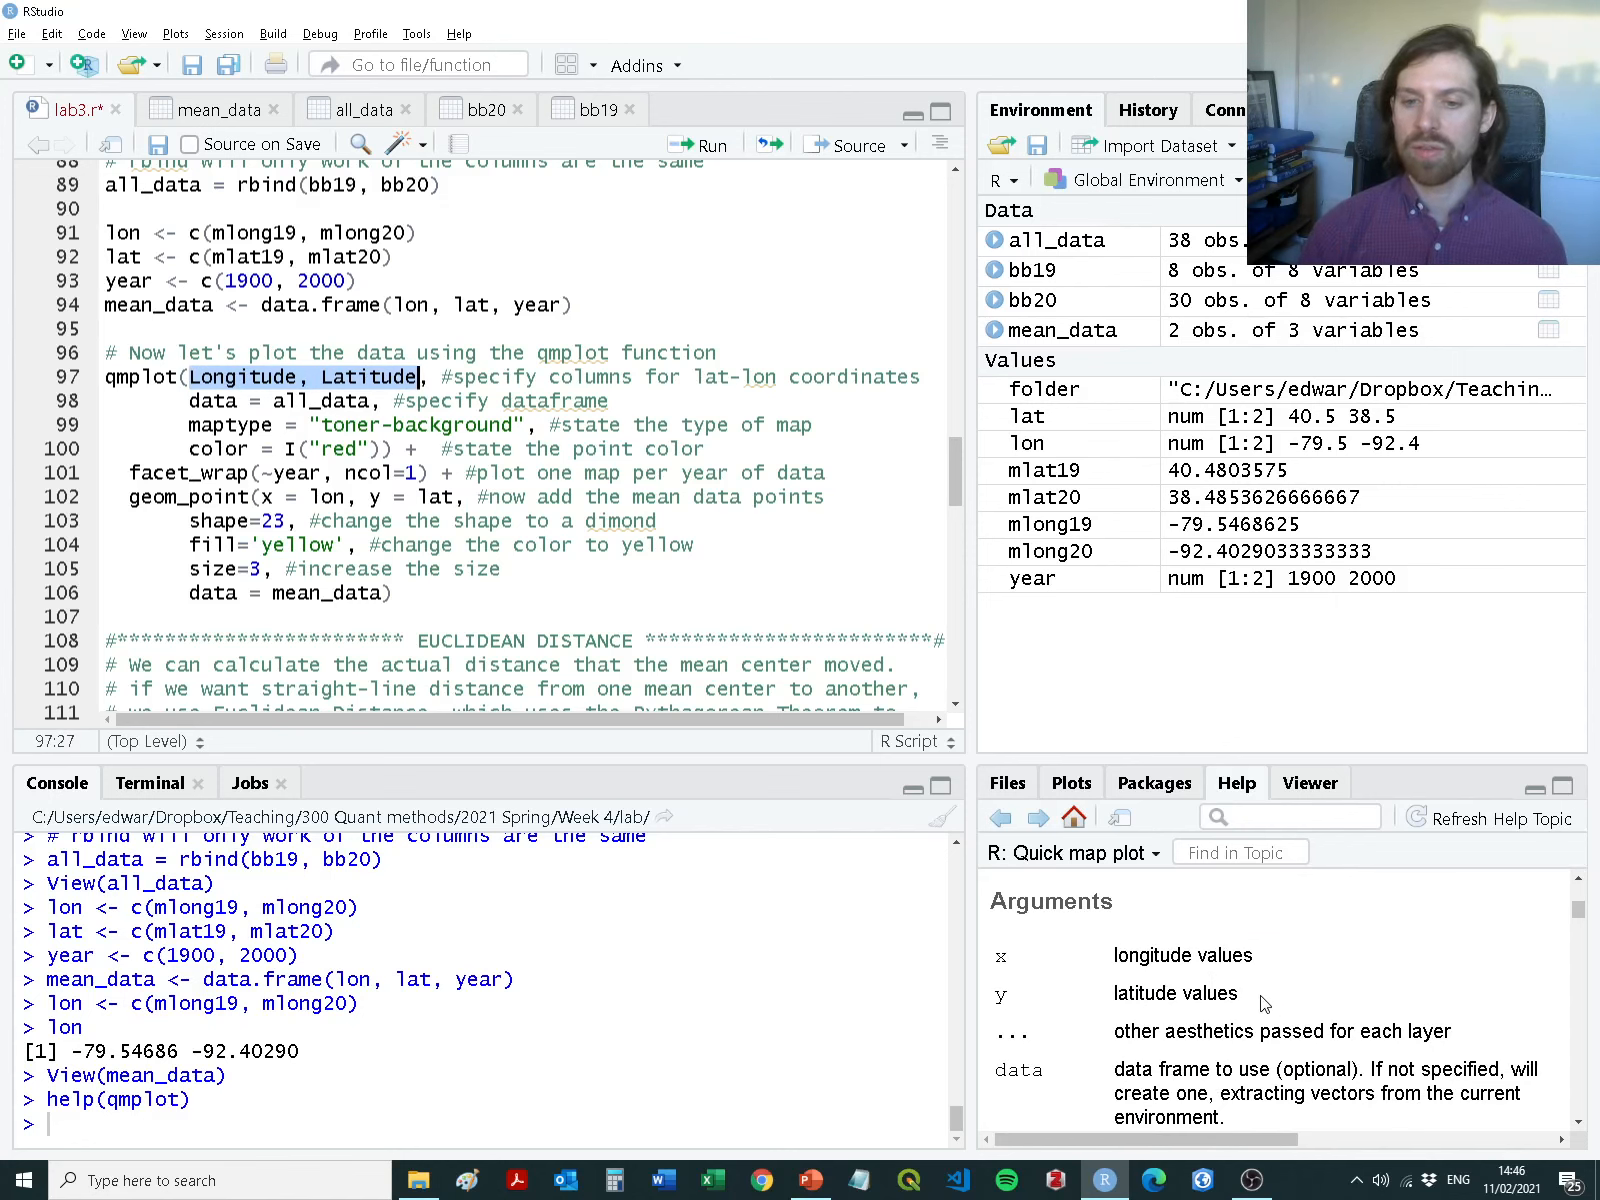
{"action": "left_click_drag", "start_coordinate": [1240, 998], "coordinate": [975, 970]}
{"action": "scroll", "coordinate": [1160, 1010], "scroll_direction": "up", "scroll_amount": 5}
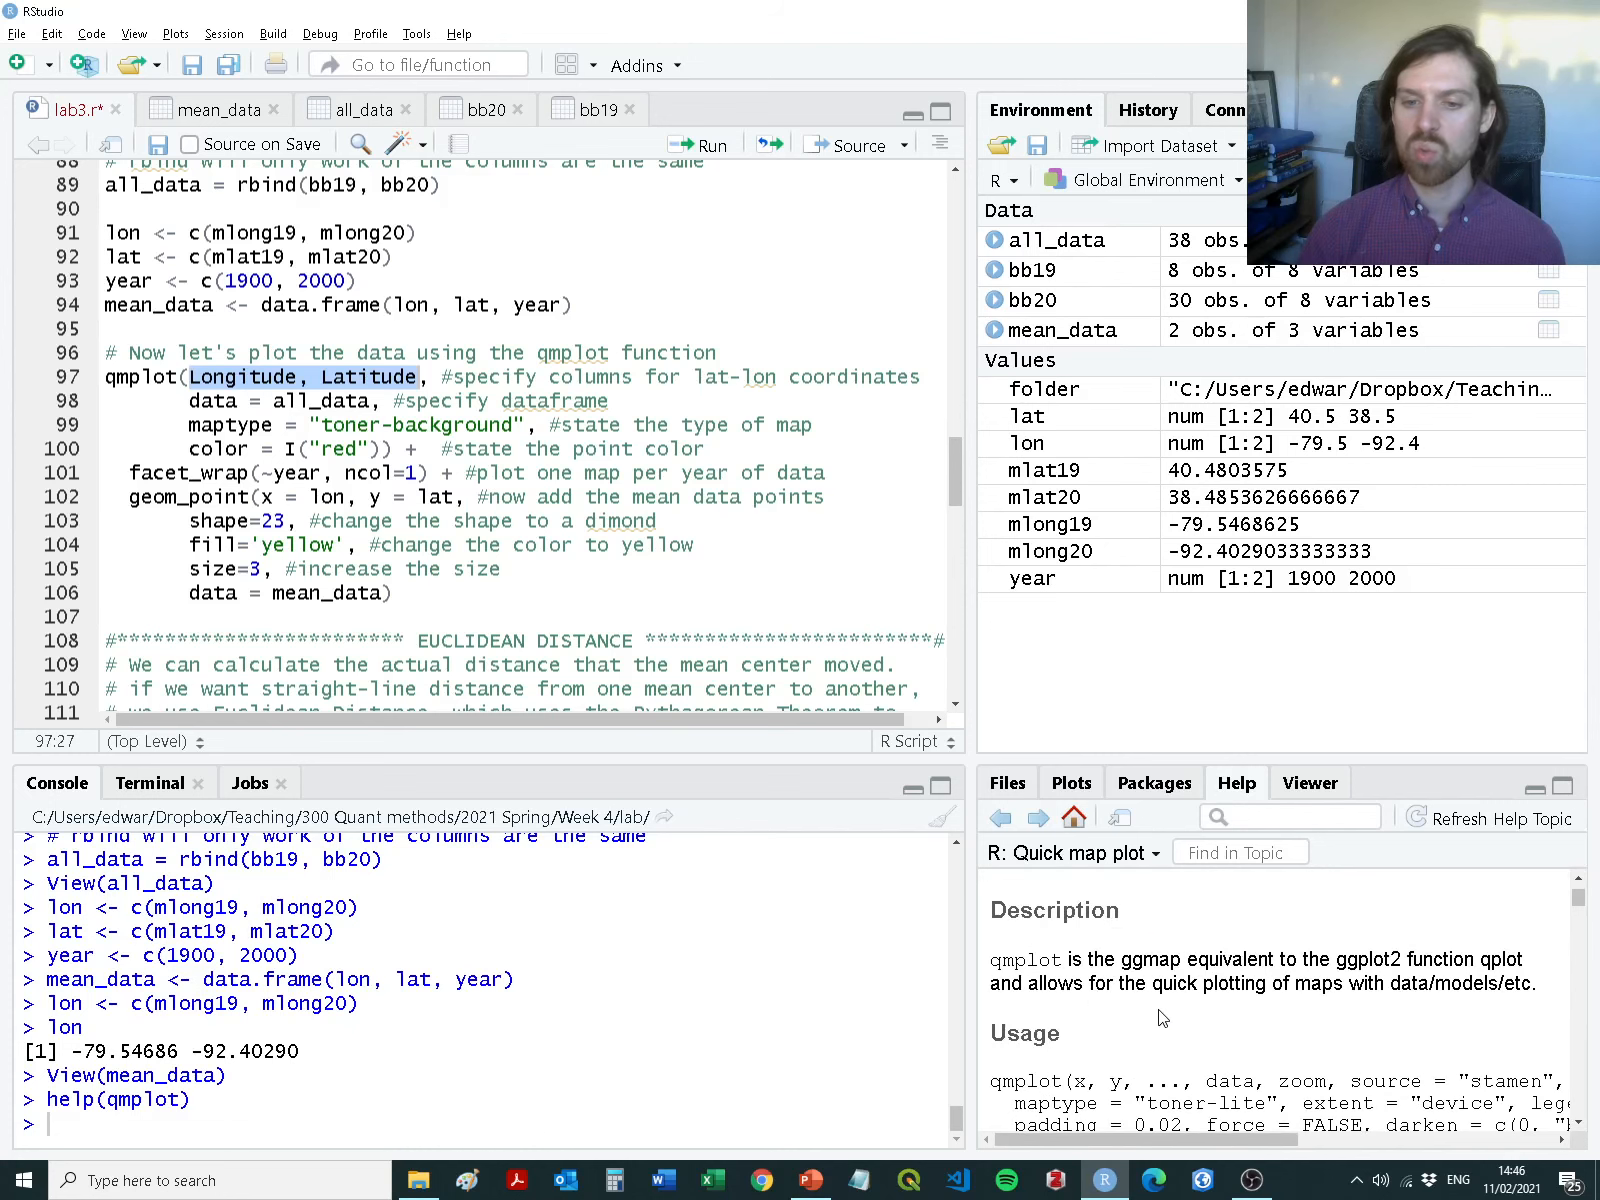
{"action": "scroll", "coordinate": [1160, 1010], "scroll_direction": "down", "scroll_amount": 2}
{"action": "scroll", "coordinate": [1268, 1012], "scroll_direction": "down", "scroll_amount": 3}
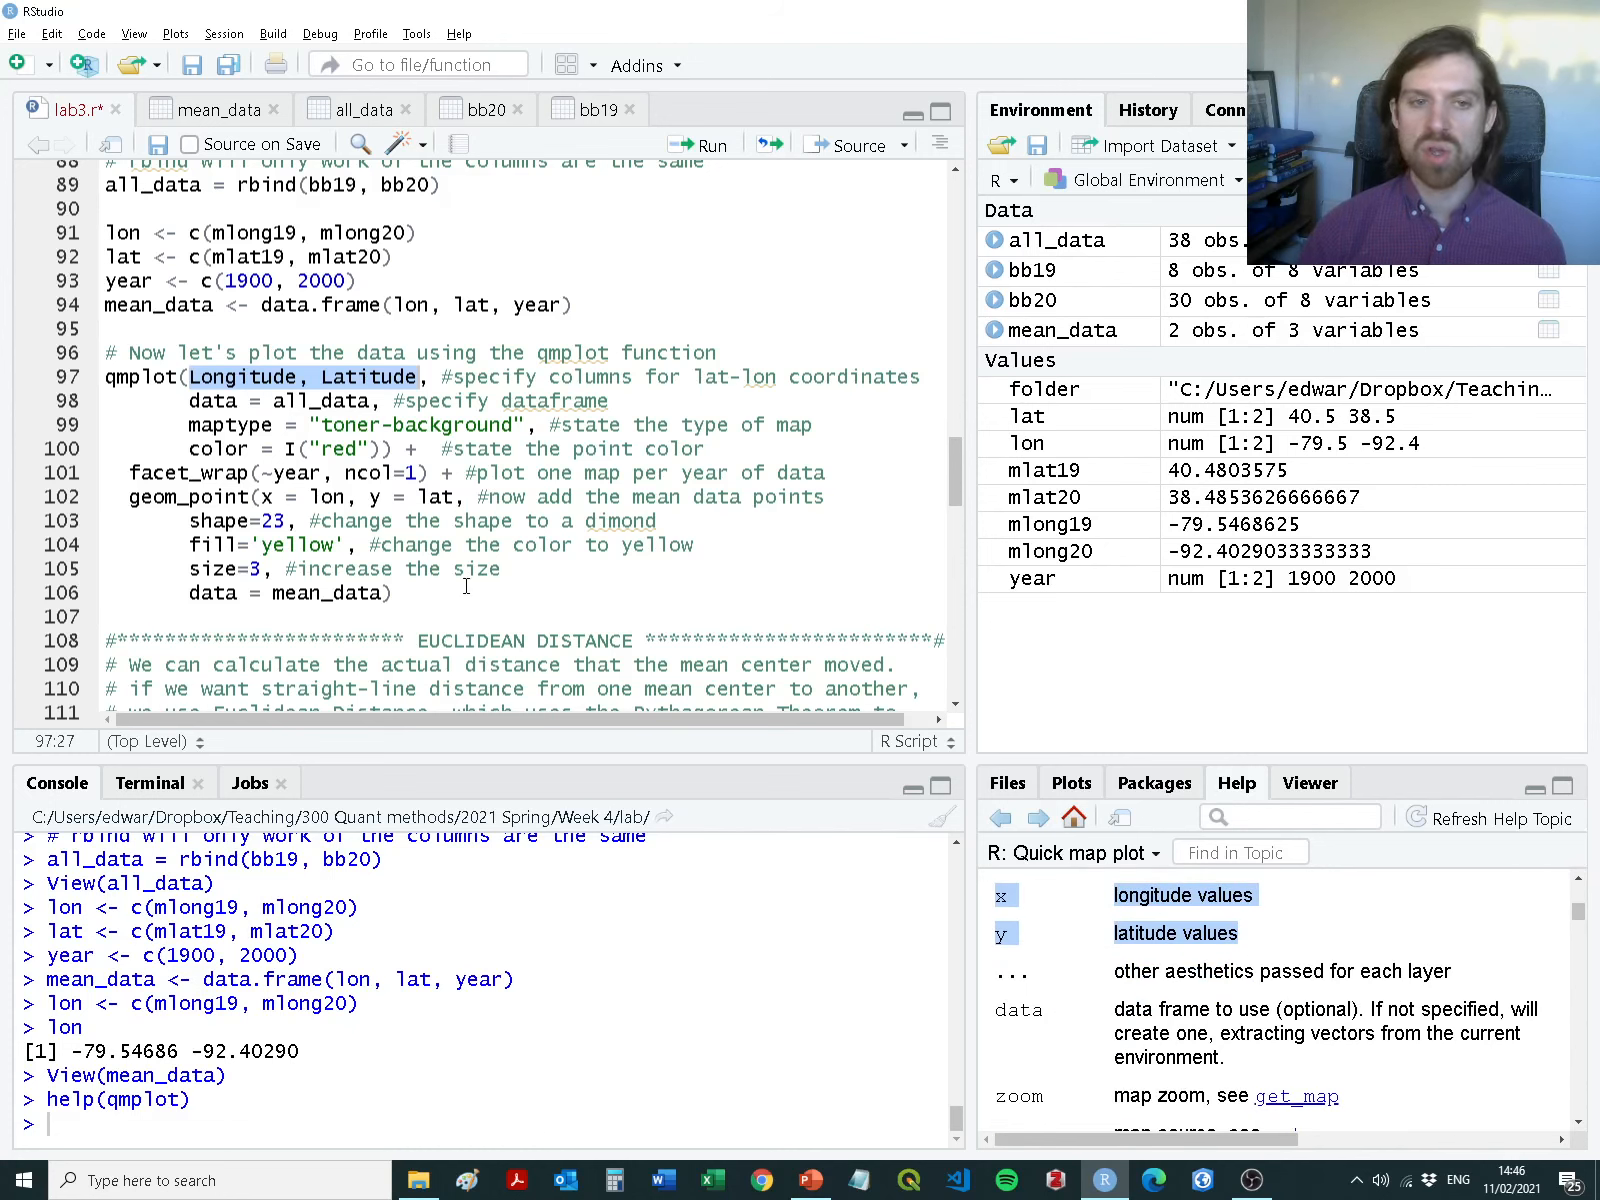
Examine the data, maptype and color arguments of the qmplot call on lines 98 to 100
{"action": "double_click", "coordinate": [213, 400]}
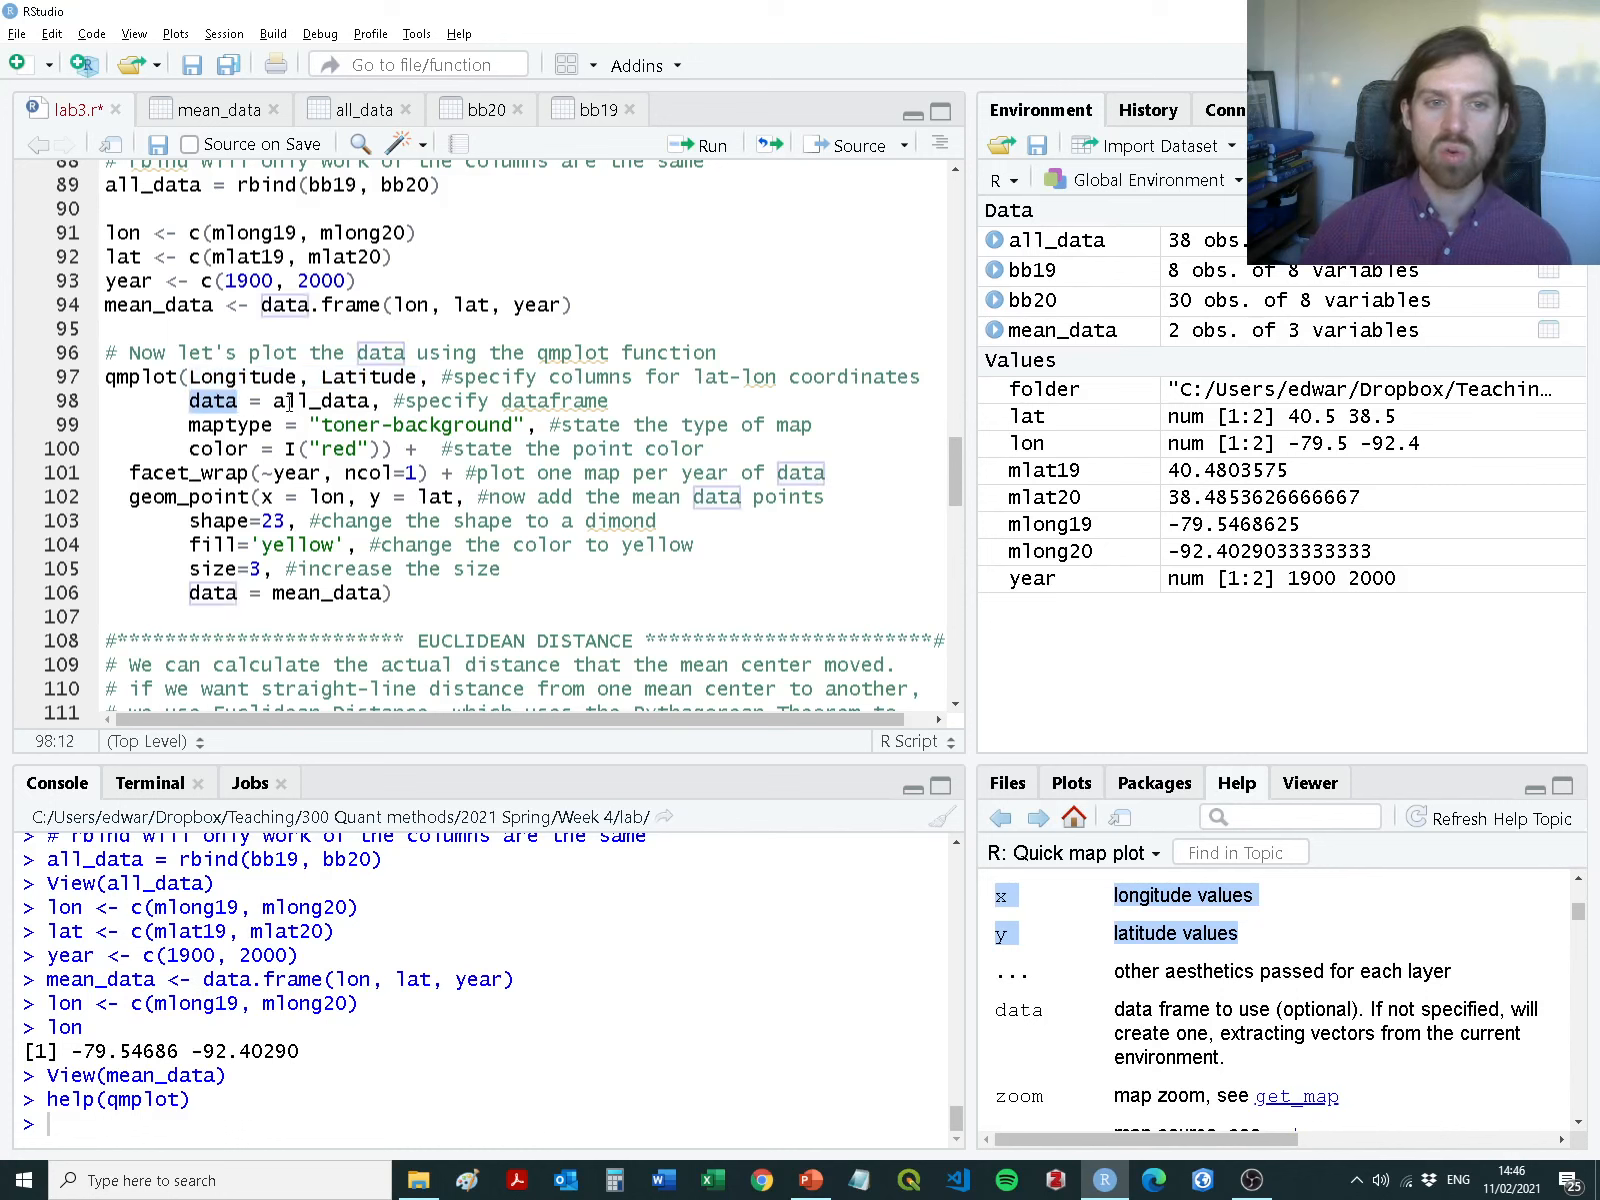
{"action": "double_click", "coordinate": [286, 401]}
{"action": "left_click_drag", "start_coordinate": [443, 377], "coordinate": [955, 370]}
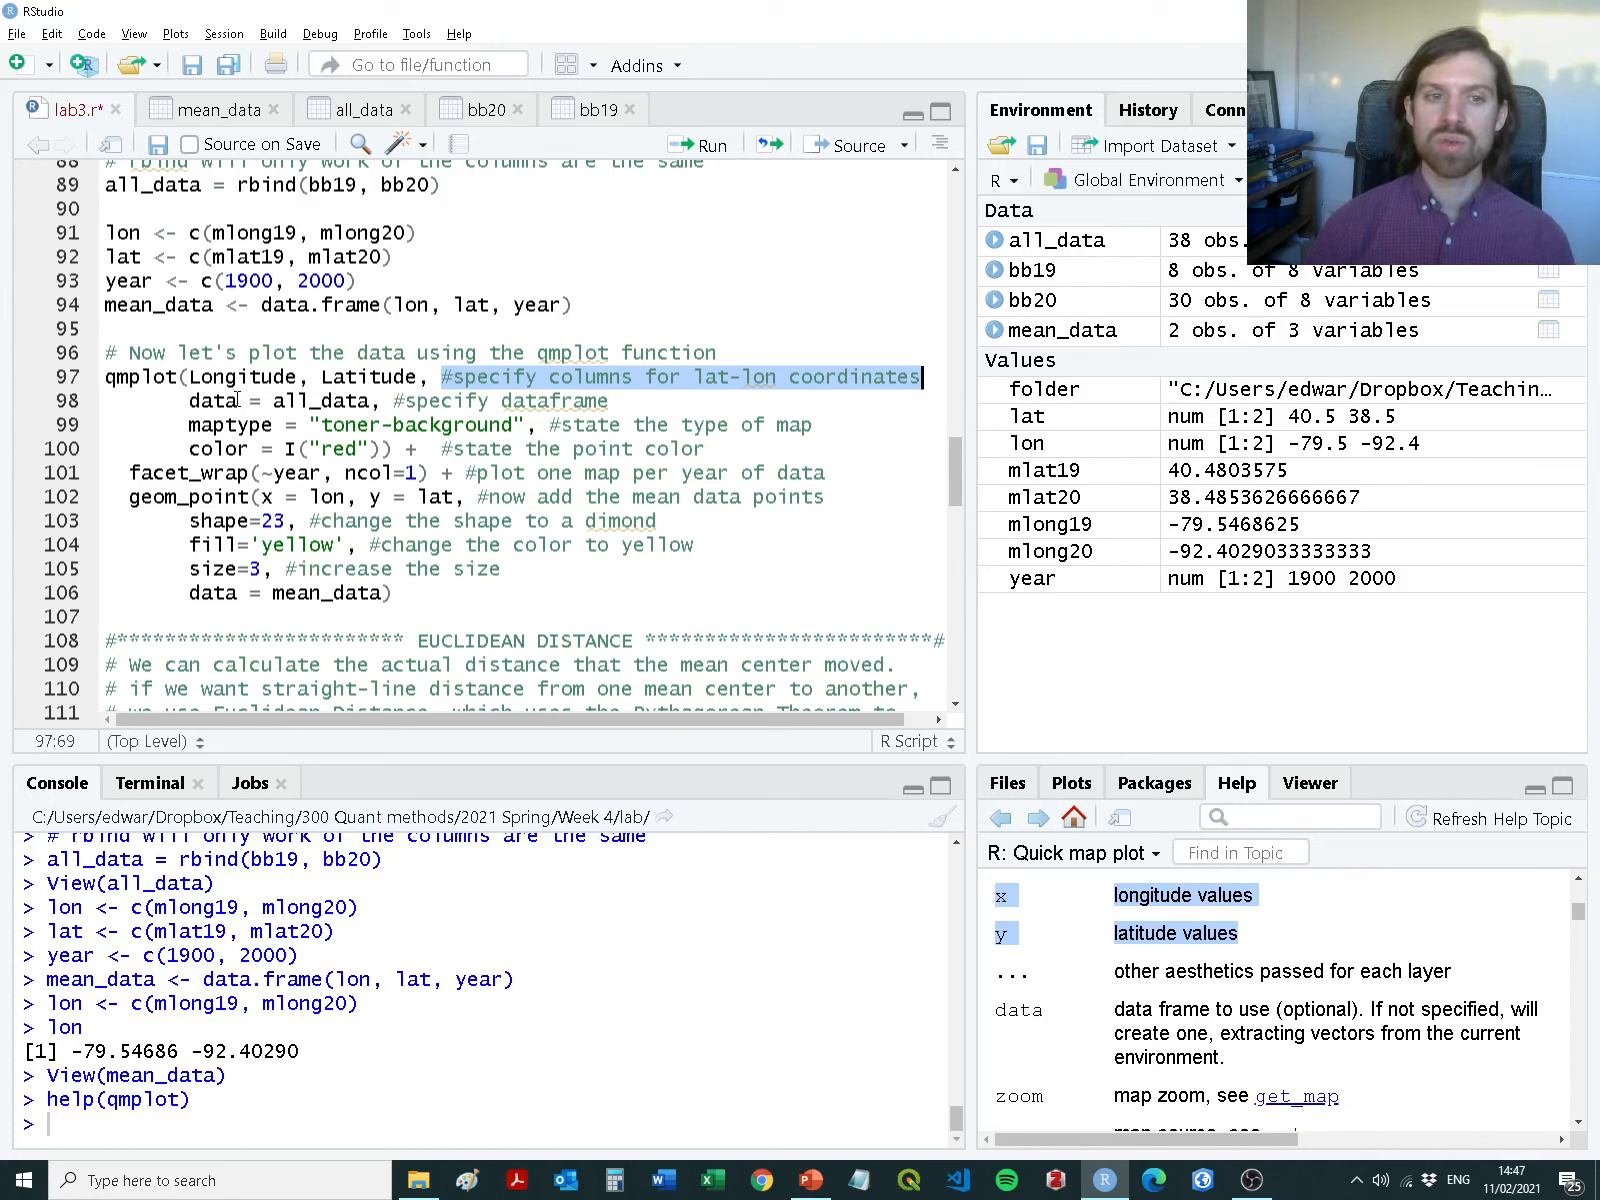
{"action": "left_click_drag", "start_coordinate": [226, 401], "coordinate": [525, 425]}
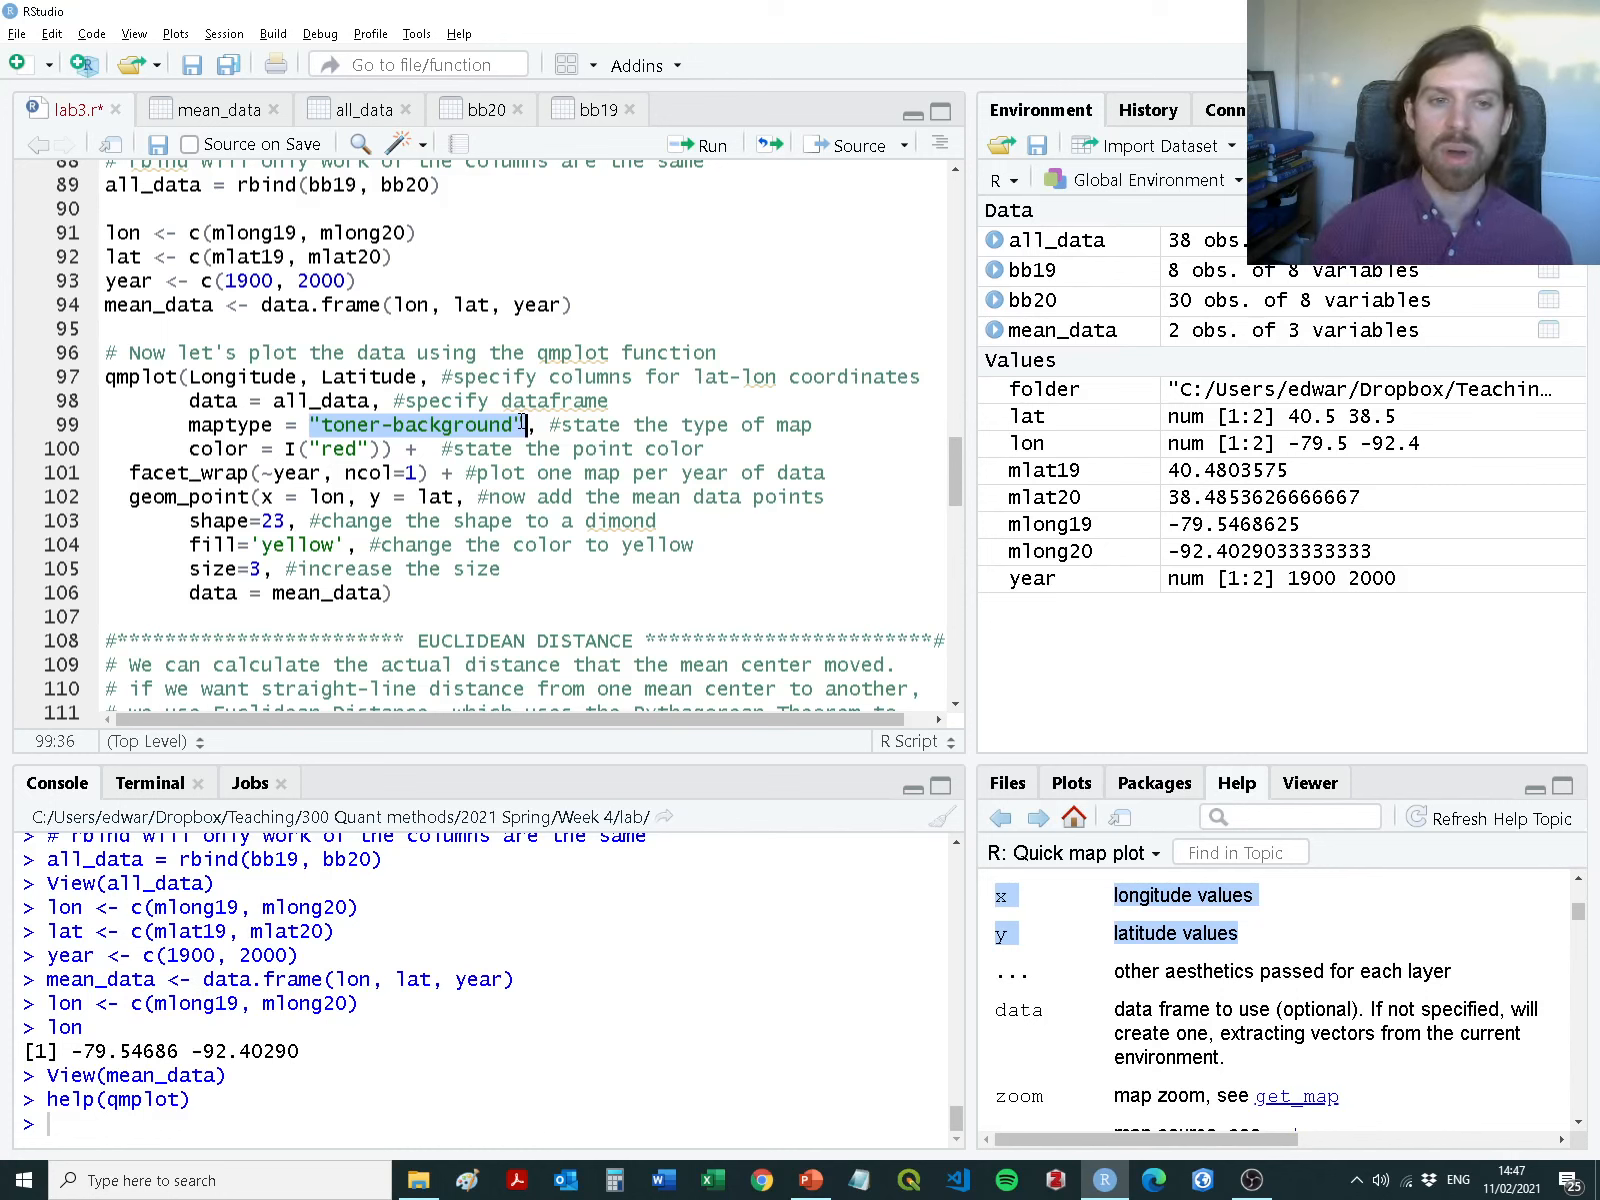
{"action": "left_click_drag", "start_coordinate": [285, 450], "coordinate": [404, 455]}
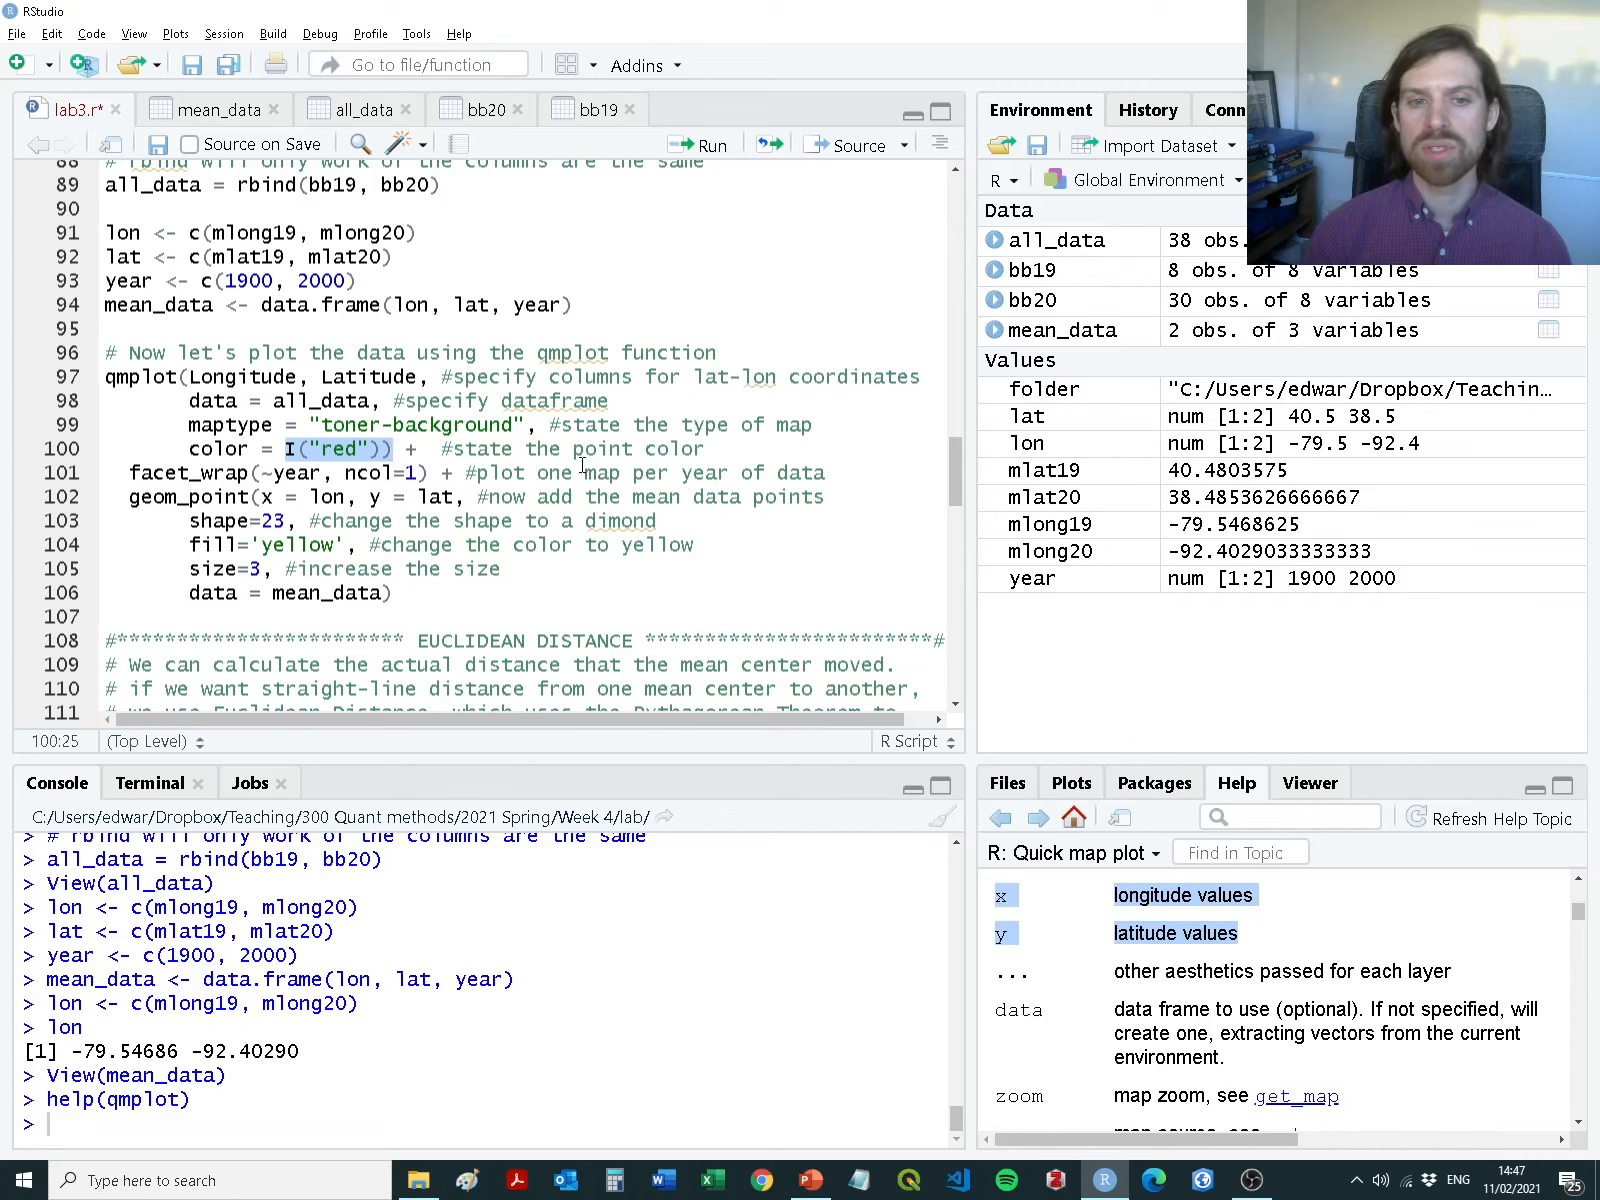
Insert five line breaks after facet_wrap(~year, ncol=1) on line 101 to separate it from the plus sign and geom_point code
{"action": "left_click", "coordinate": [440, 473]}
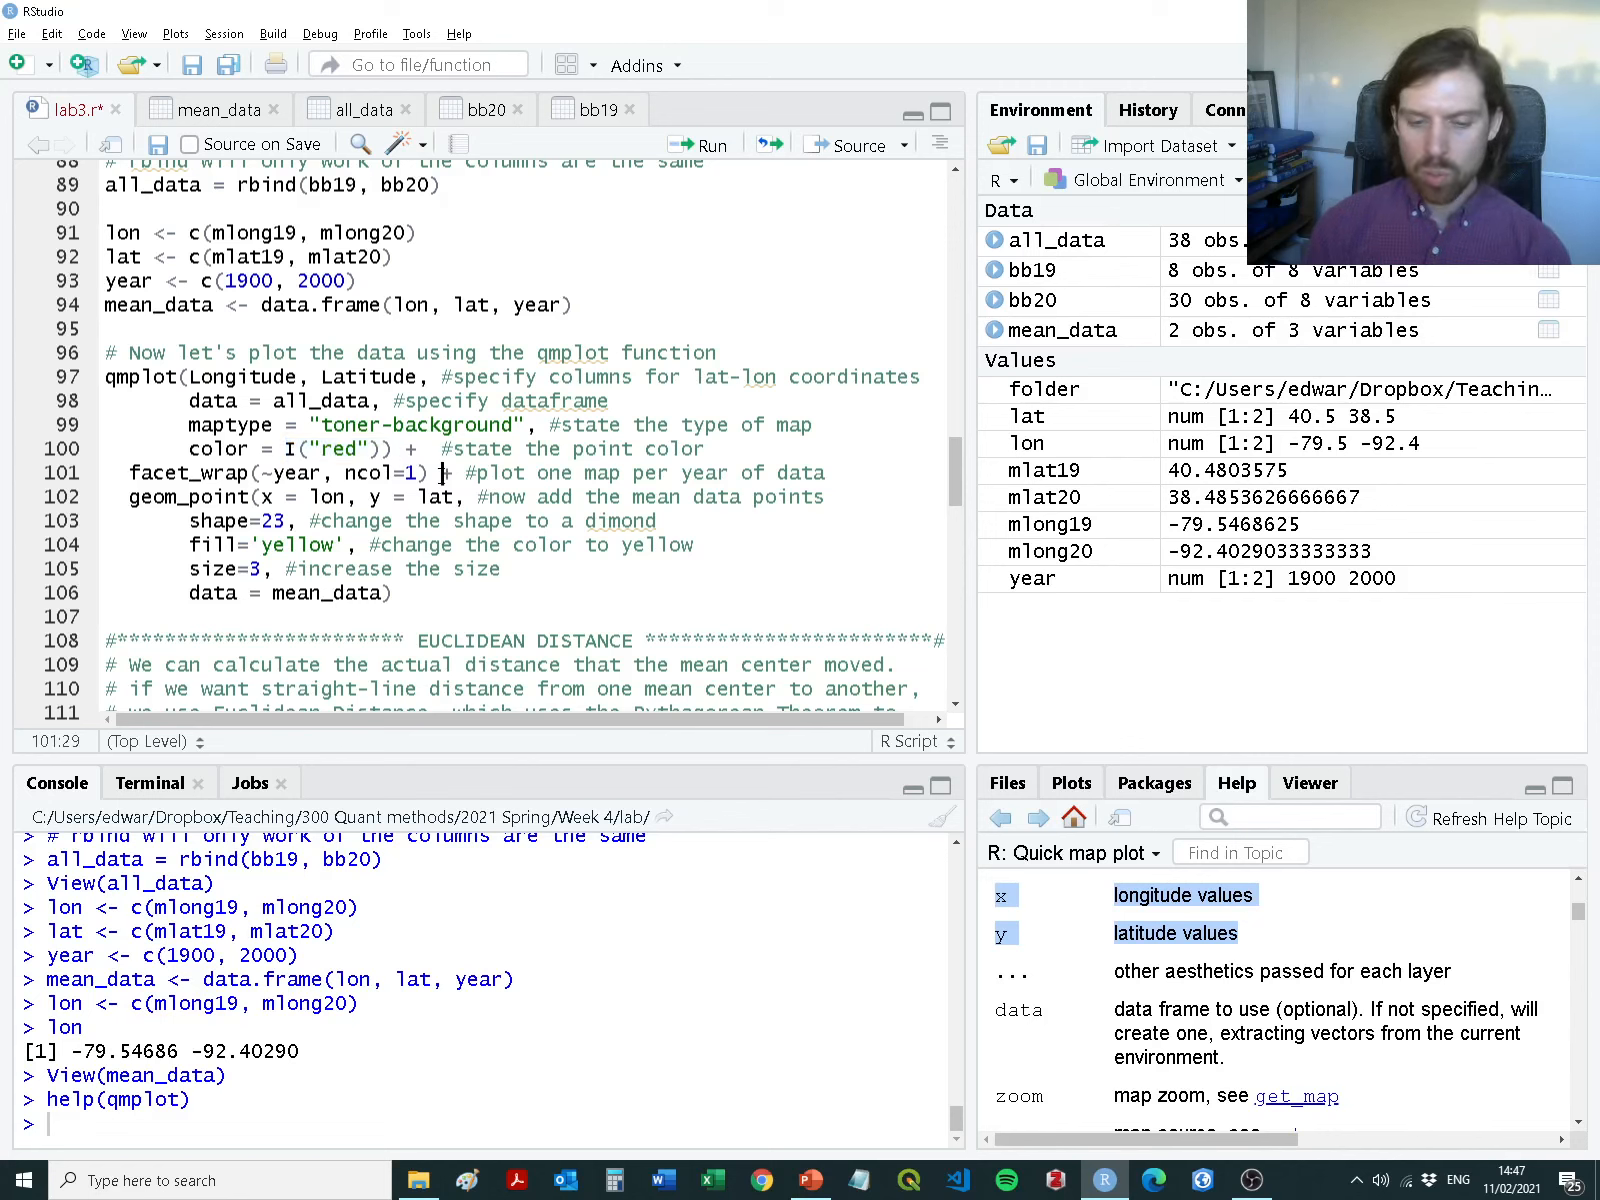
{"action": "key", "text": "Return"}
{"action": "key", "text": "Return"}
{"action": "key", "text": "Return"}
{"action": "key", "text": "Return"}
{"action": "key", "text": "Return"}
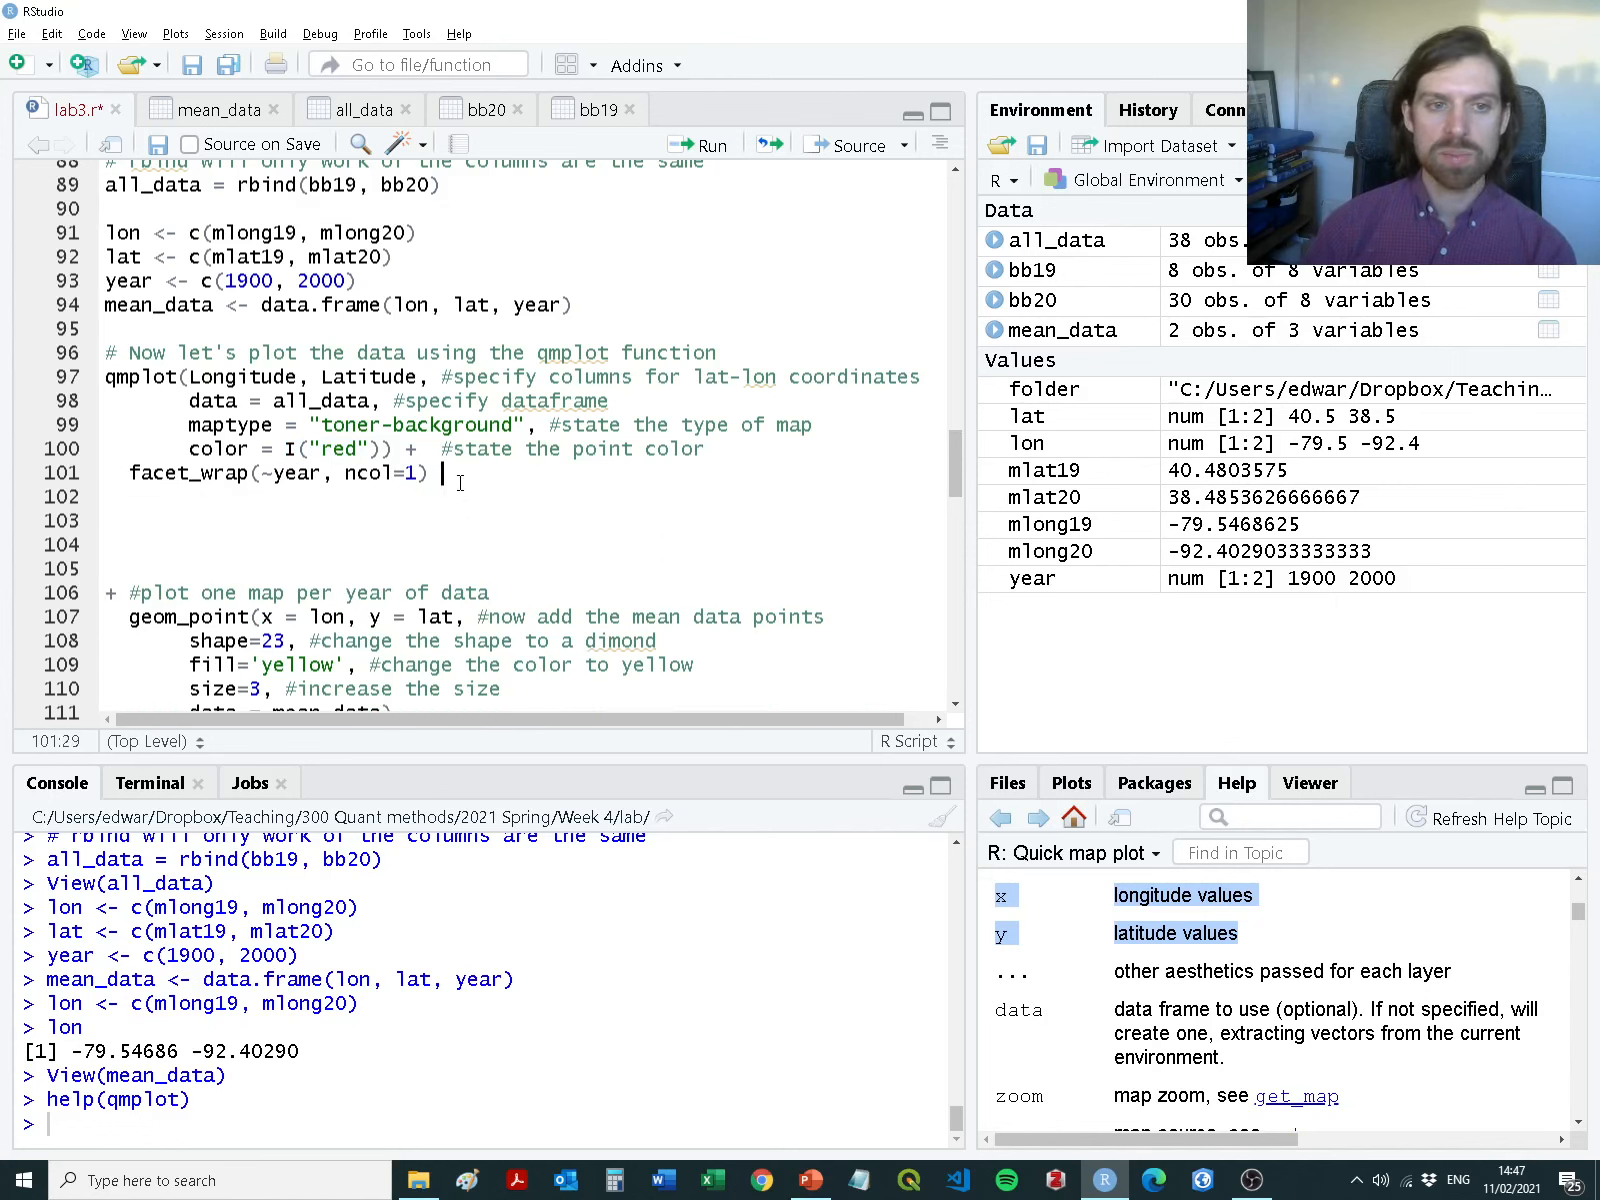
Check the faceting documentation and run lines 96 to 101 to map all_data as red points, one map per year
{"action": "left_click_drag", "start_coordinate": [460, 483], "coordinate": [6, 360]}
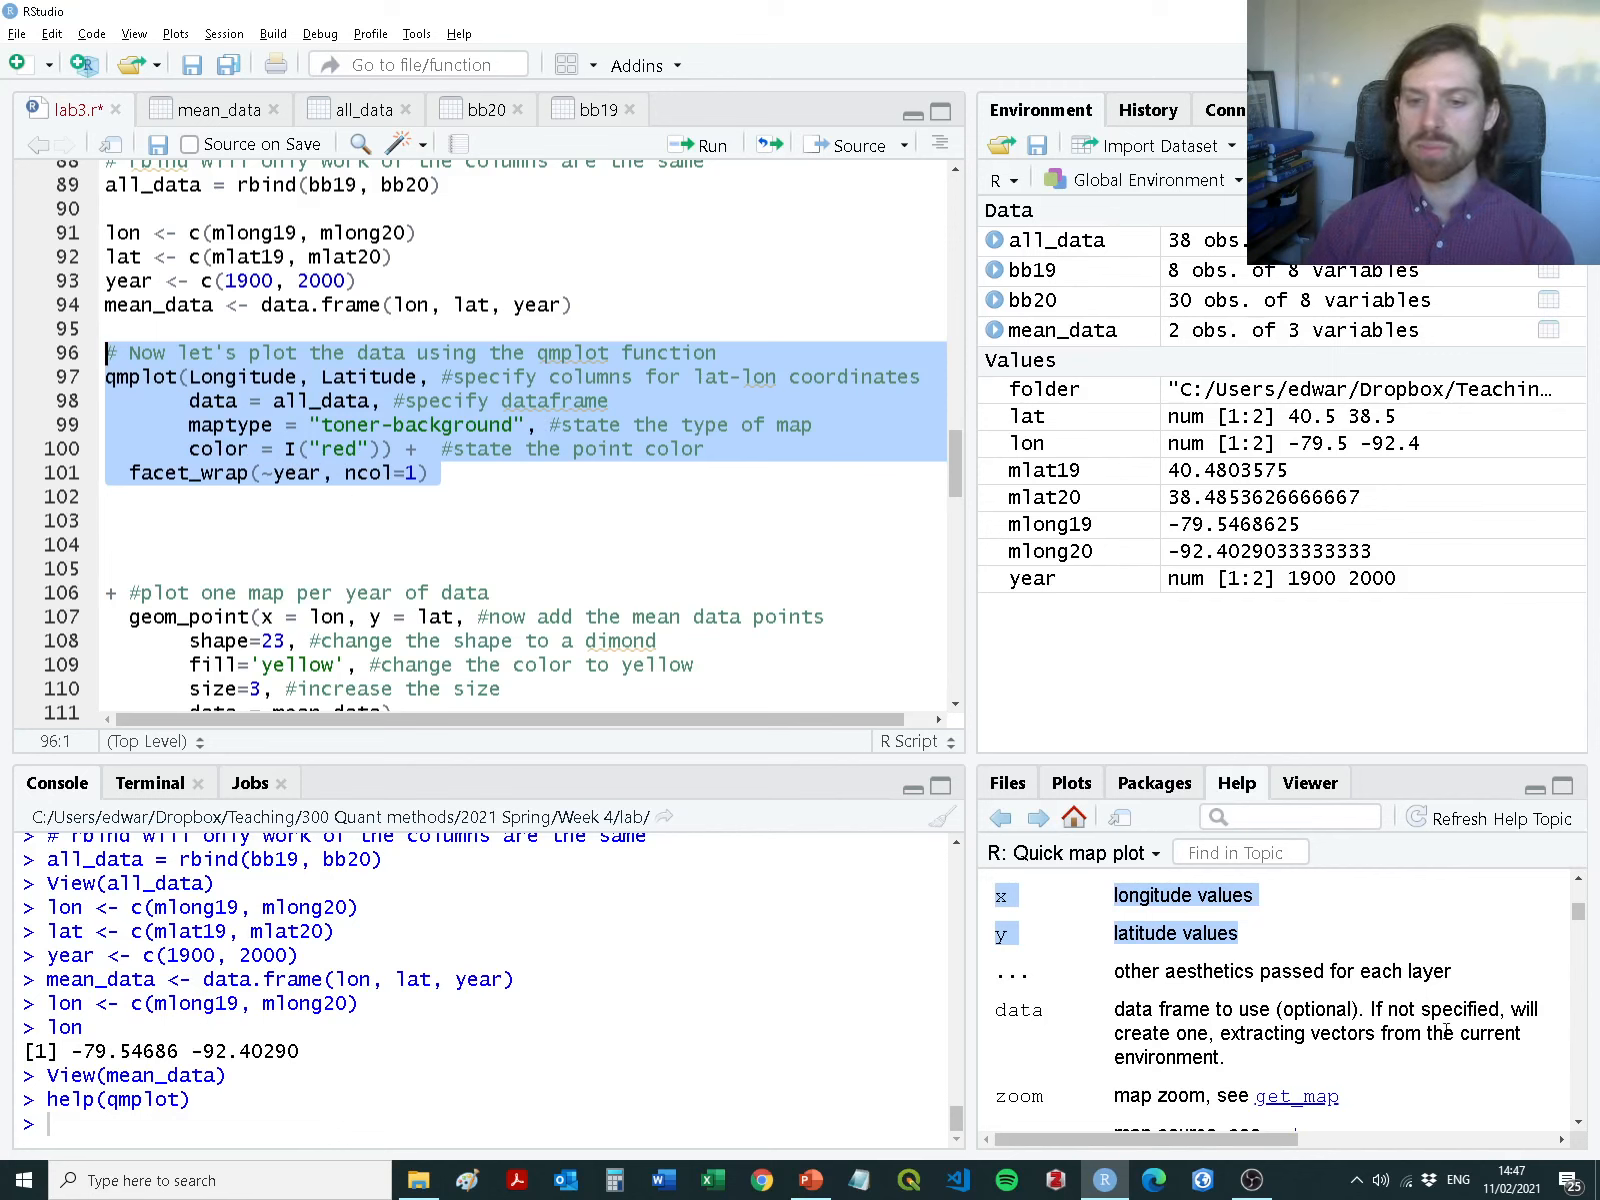
{"action": "scroll", "coordinate": [1445, 1032], "scroll_direction": "down", "scroll_amount": 10}
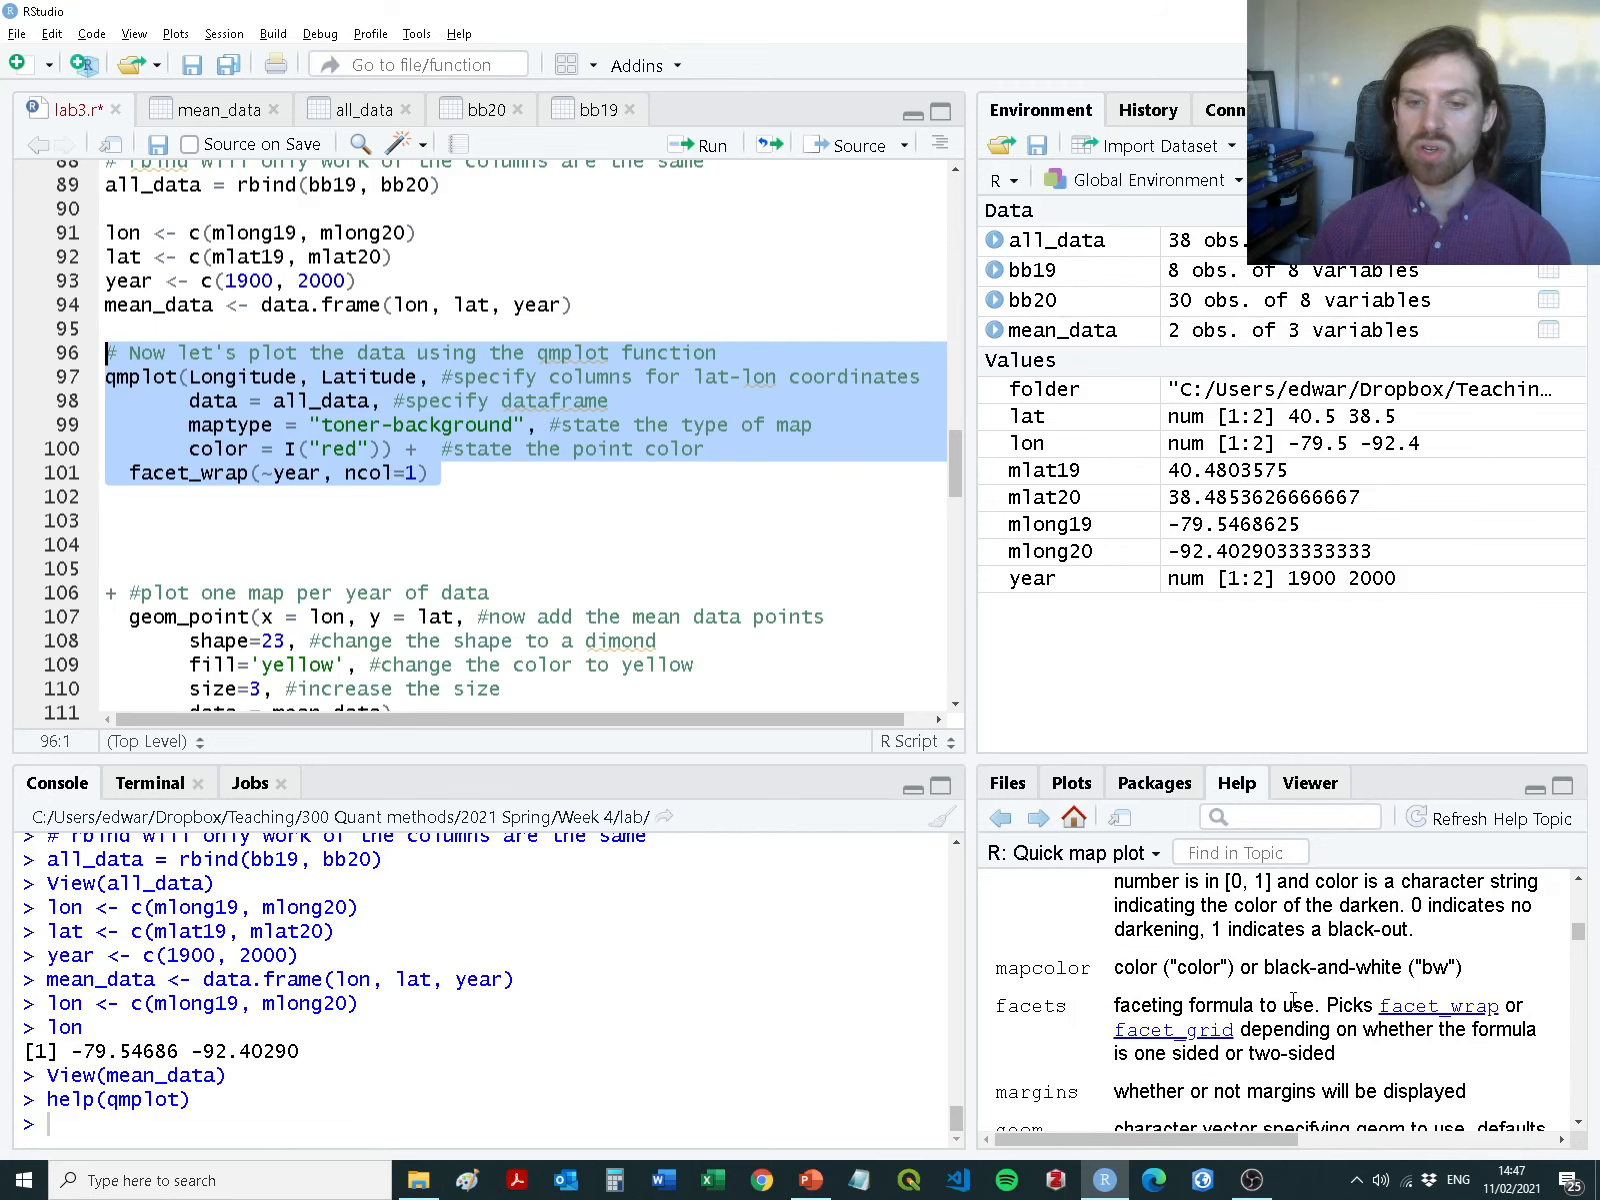
{"action": "scroll", "coordinate": [1293, 1000], "scroll_direction": "down", "scroll_amount": 10}
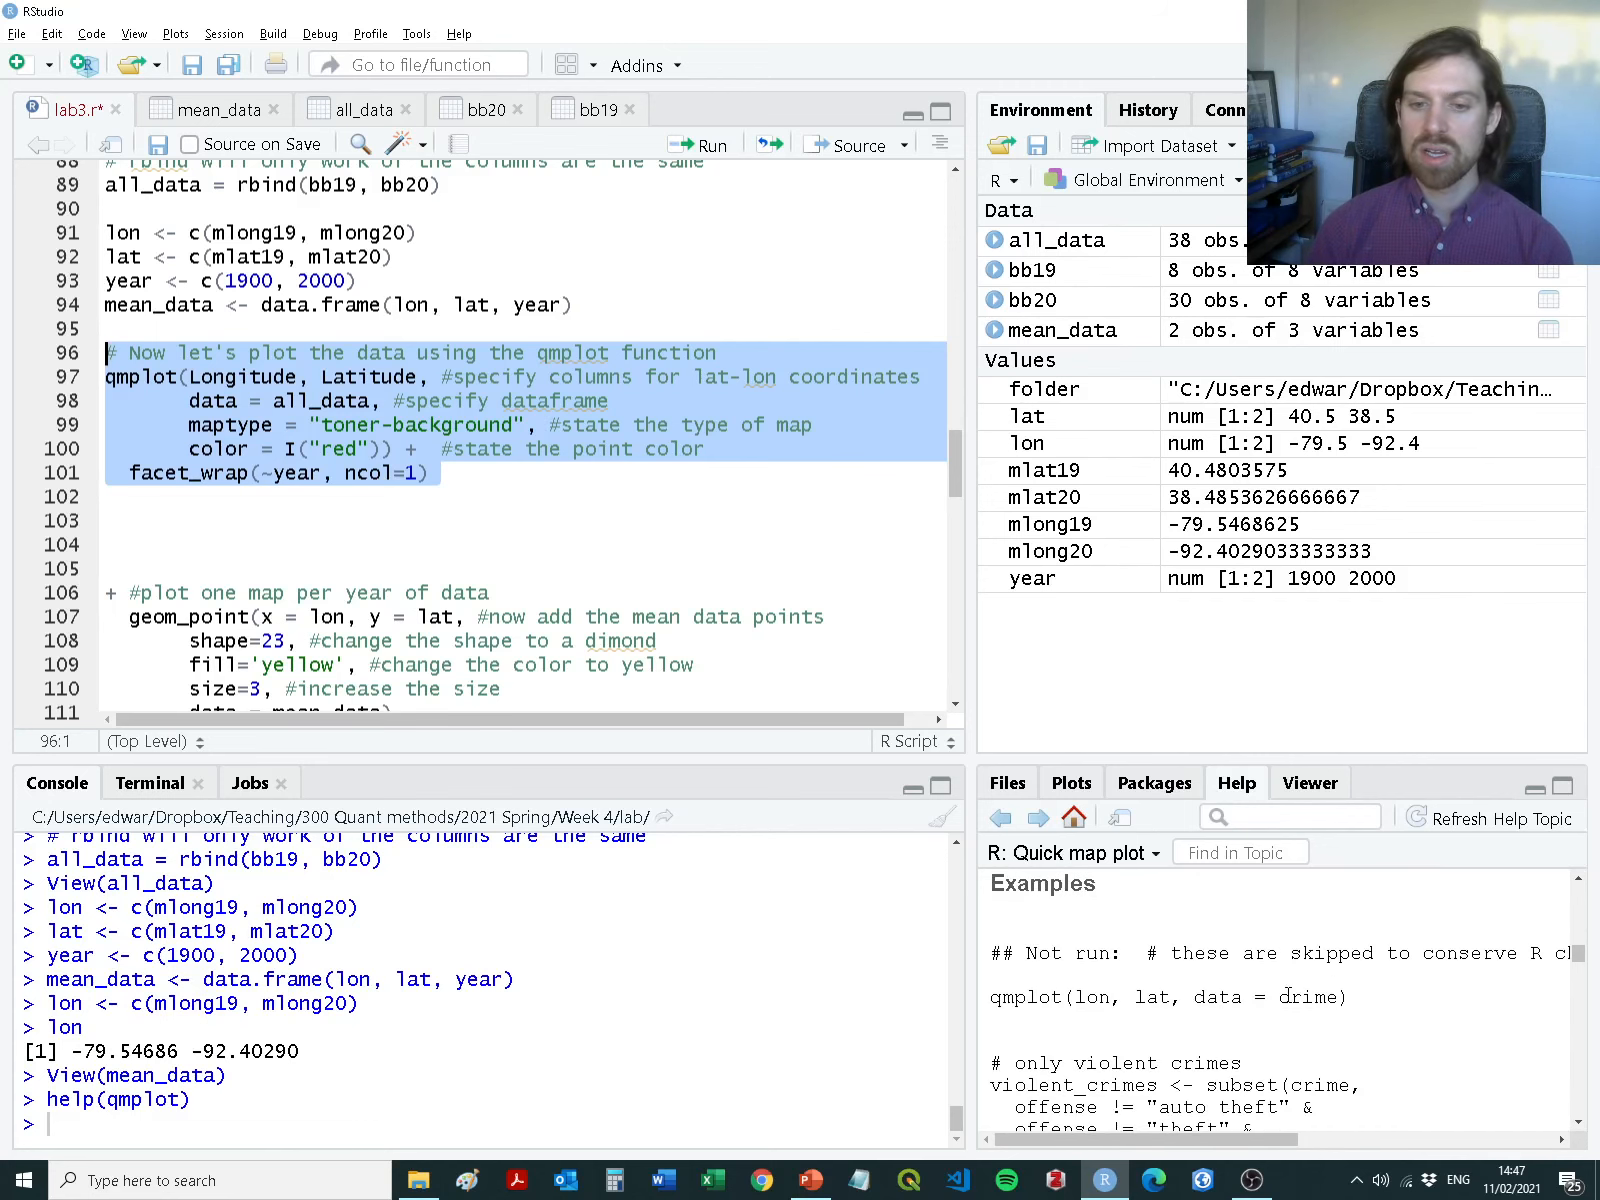
{"action": "scroll", "coordinate": [1288, 995], "scroll_direction": "up", "scroll_amount": 10}
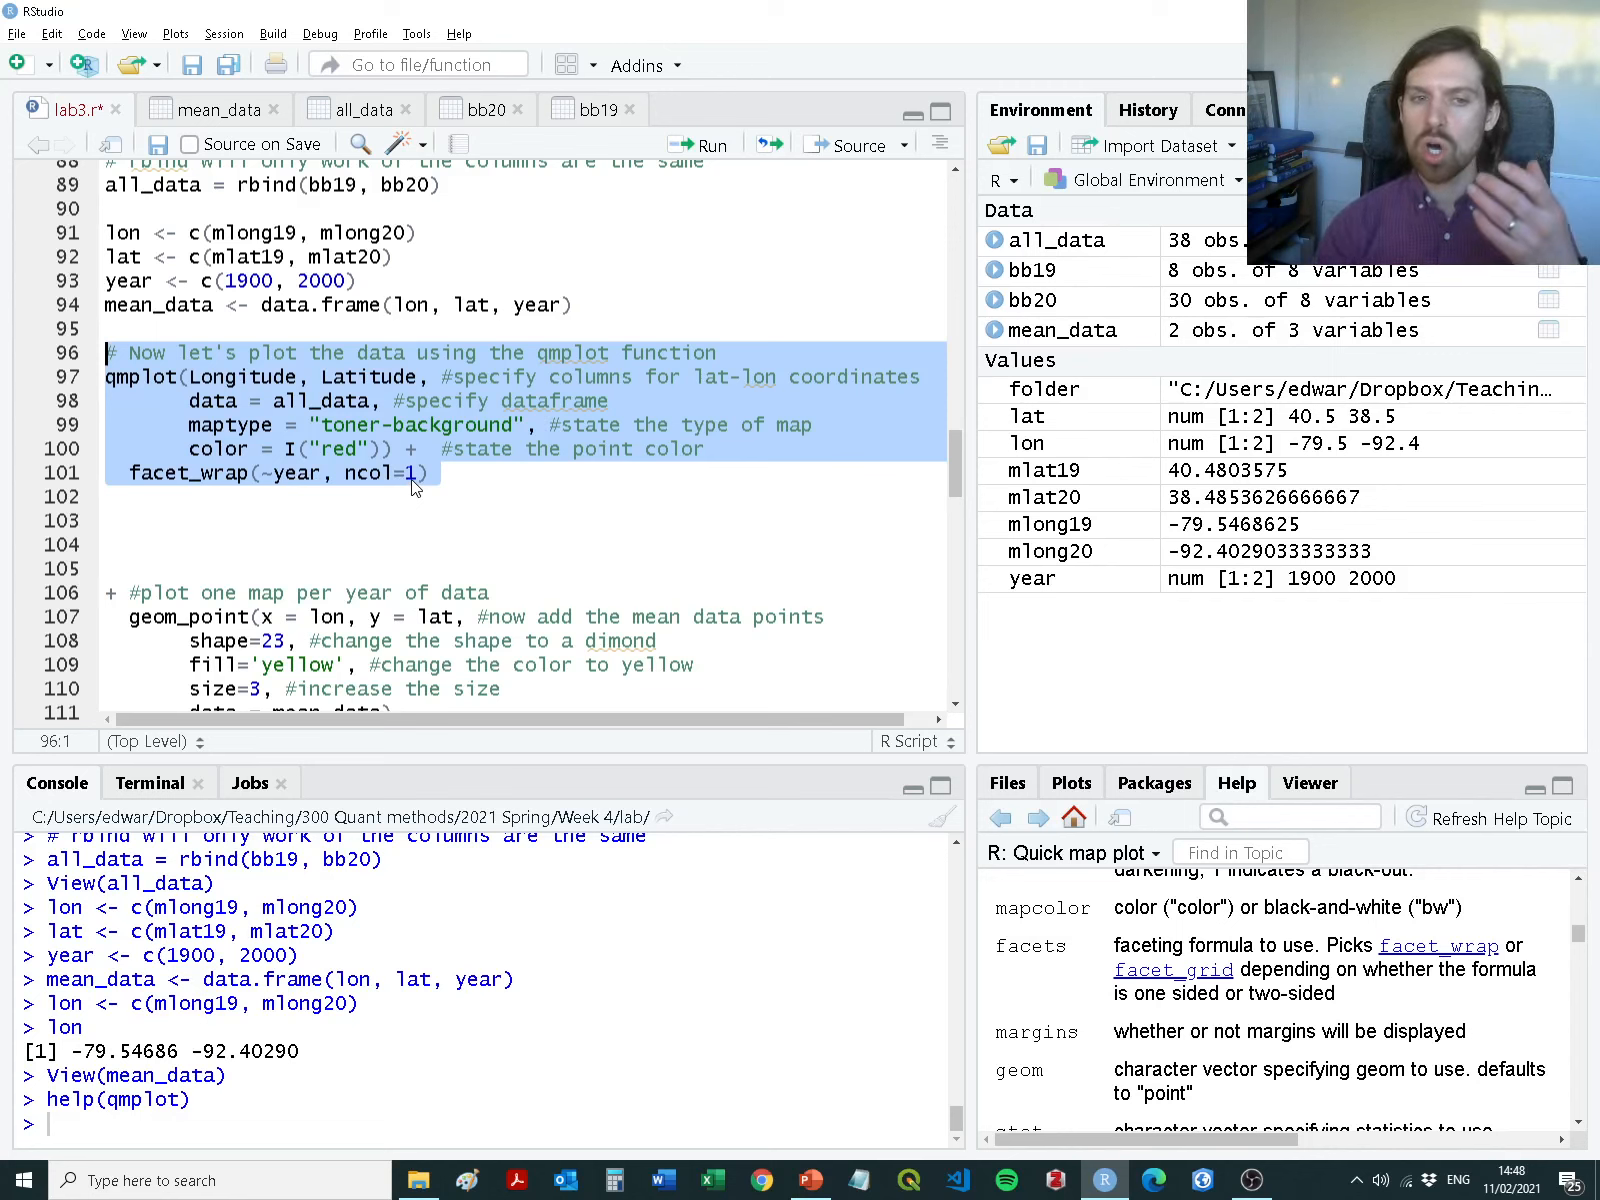
{"action": "key", "text": "ctrl+Return"}
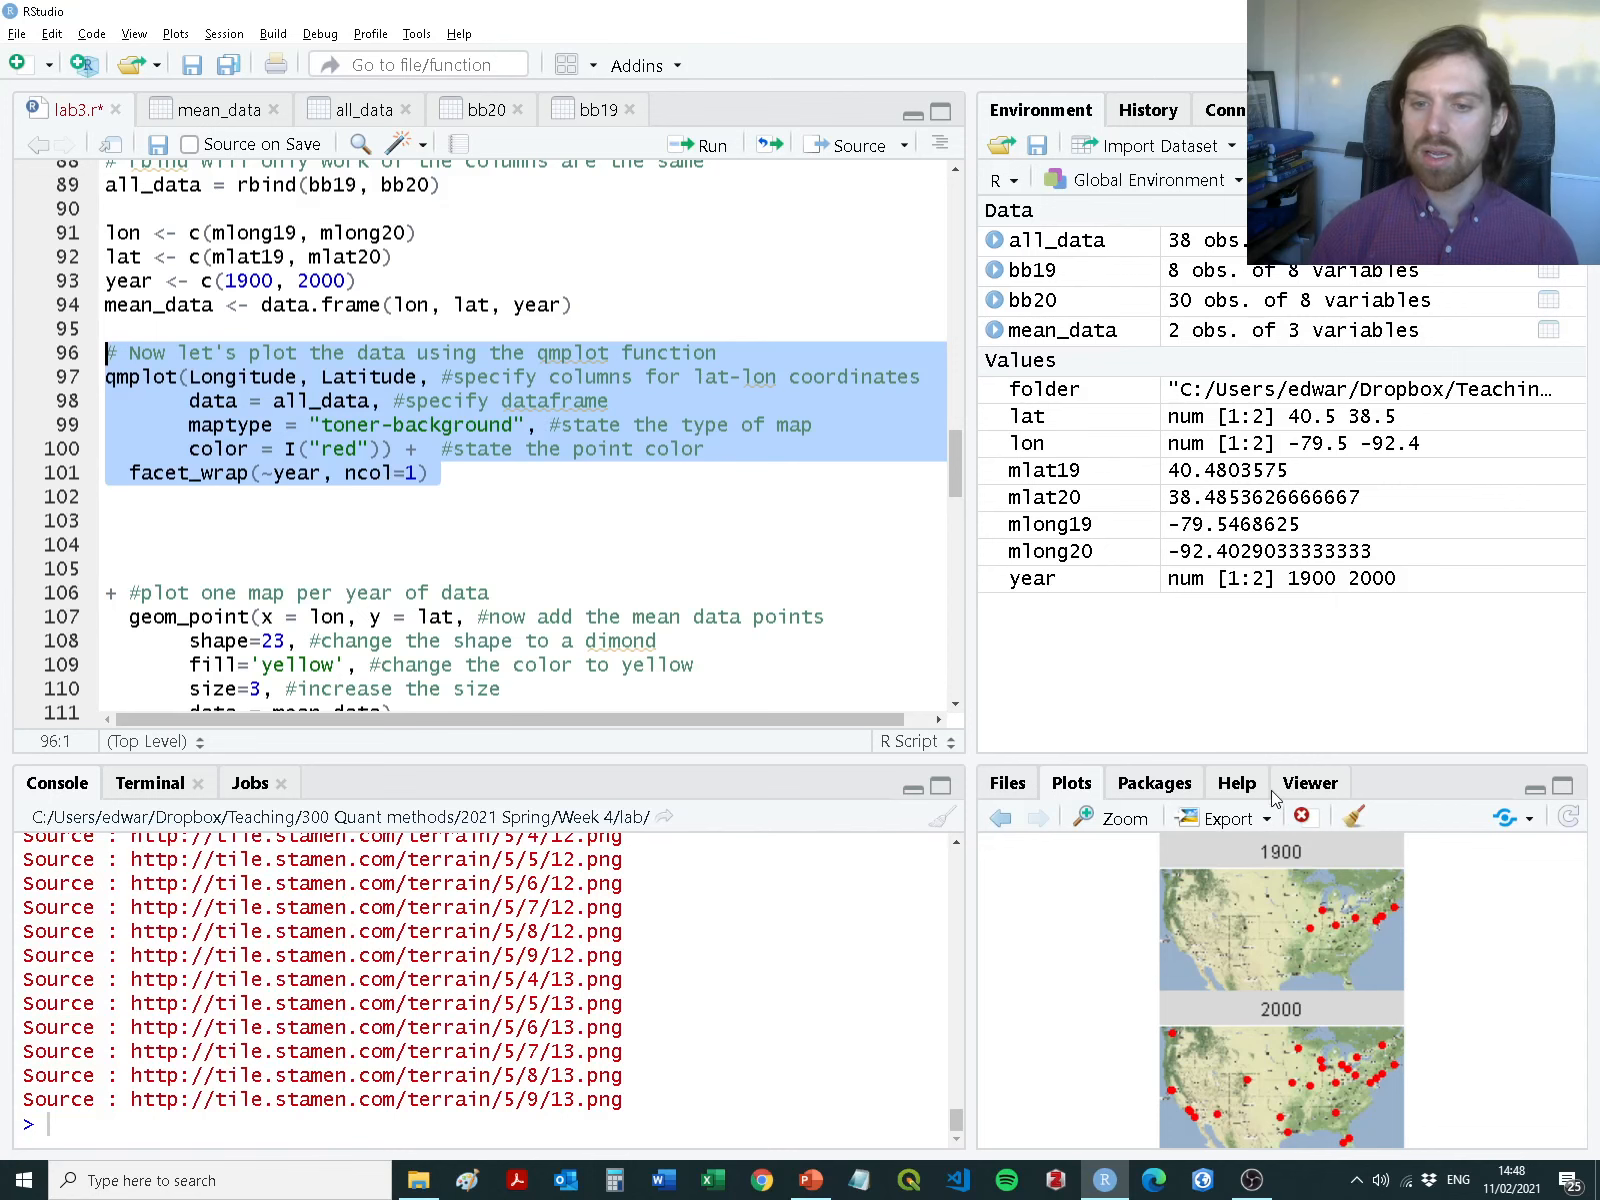
View the 1900 and 2000 team maps in a maximized plot zoom window and close it
{"action": "left_click", "coordinate": [1125, 821]}
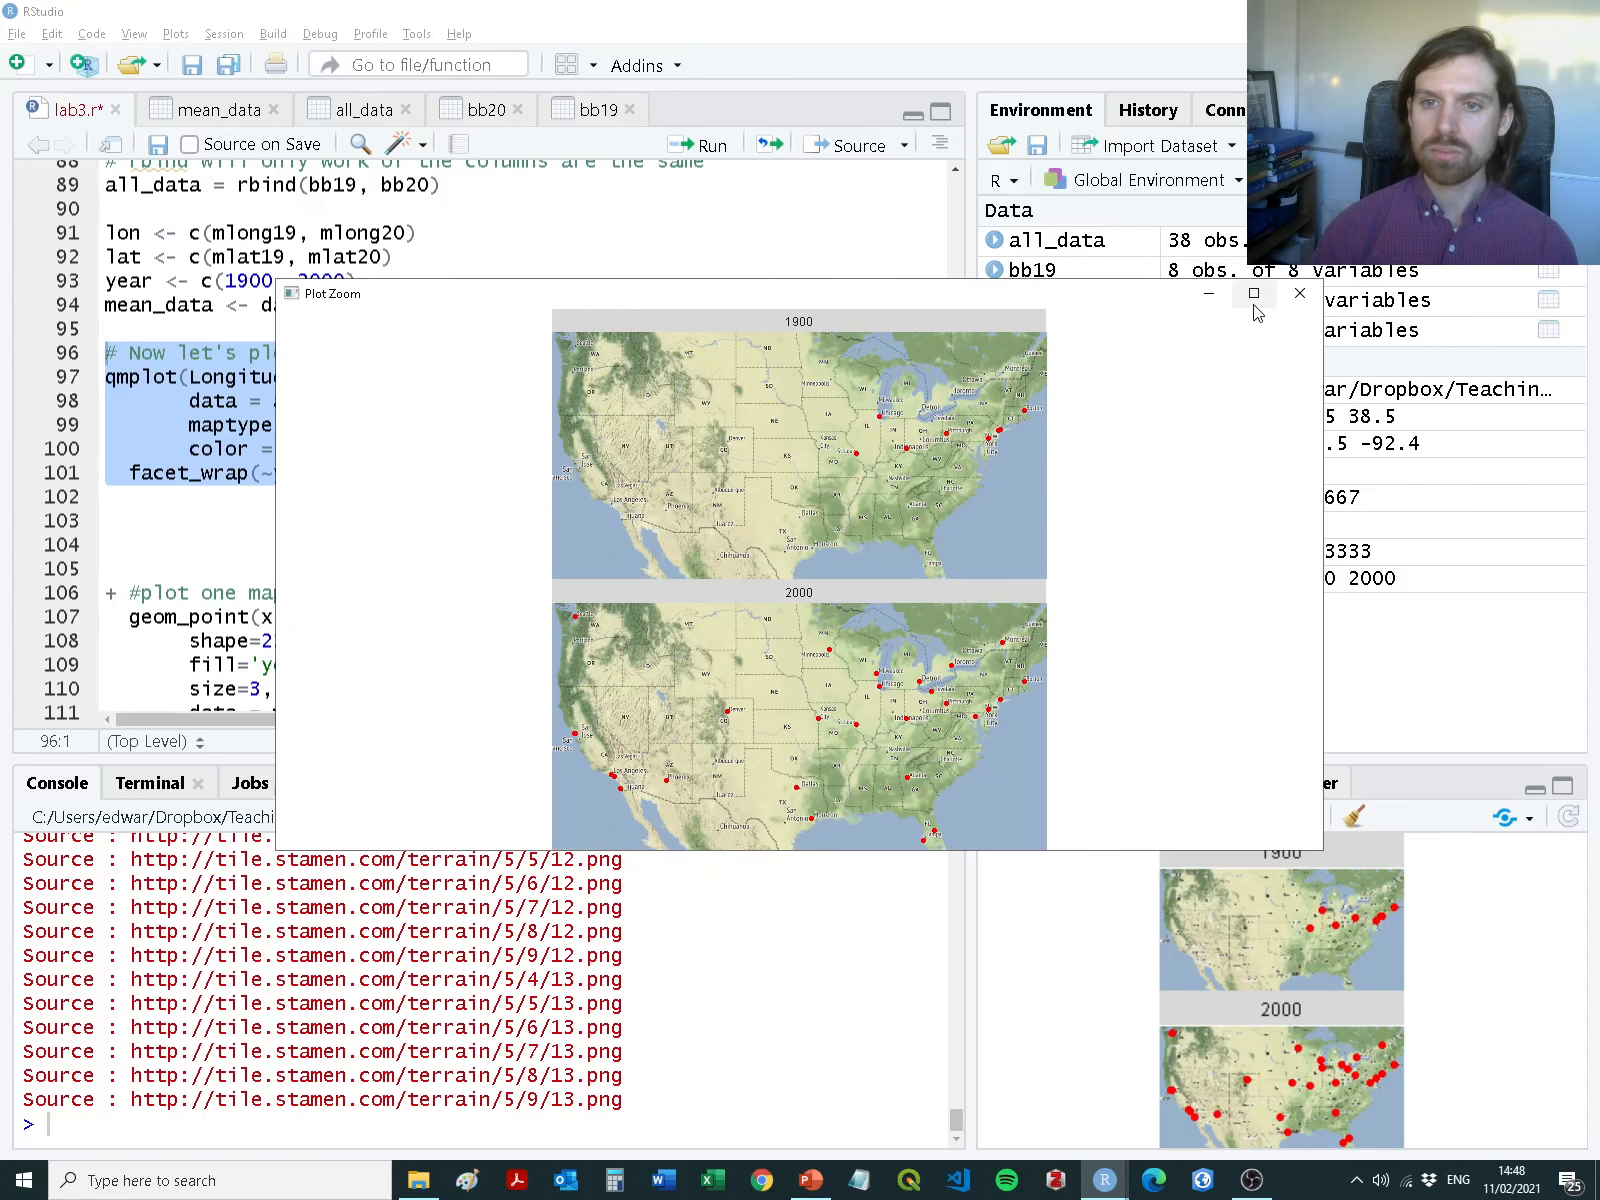
{"action": "left_click", "coordinate": [1257, 311]}
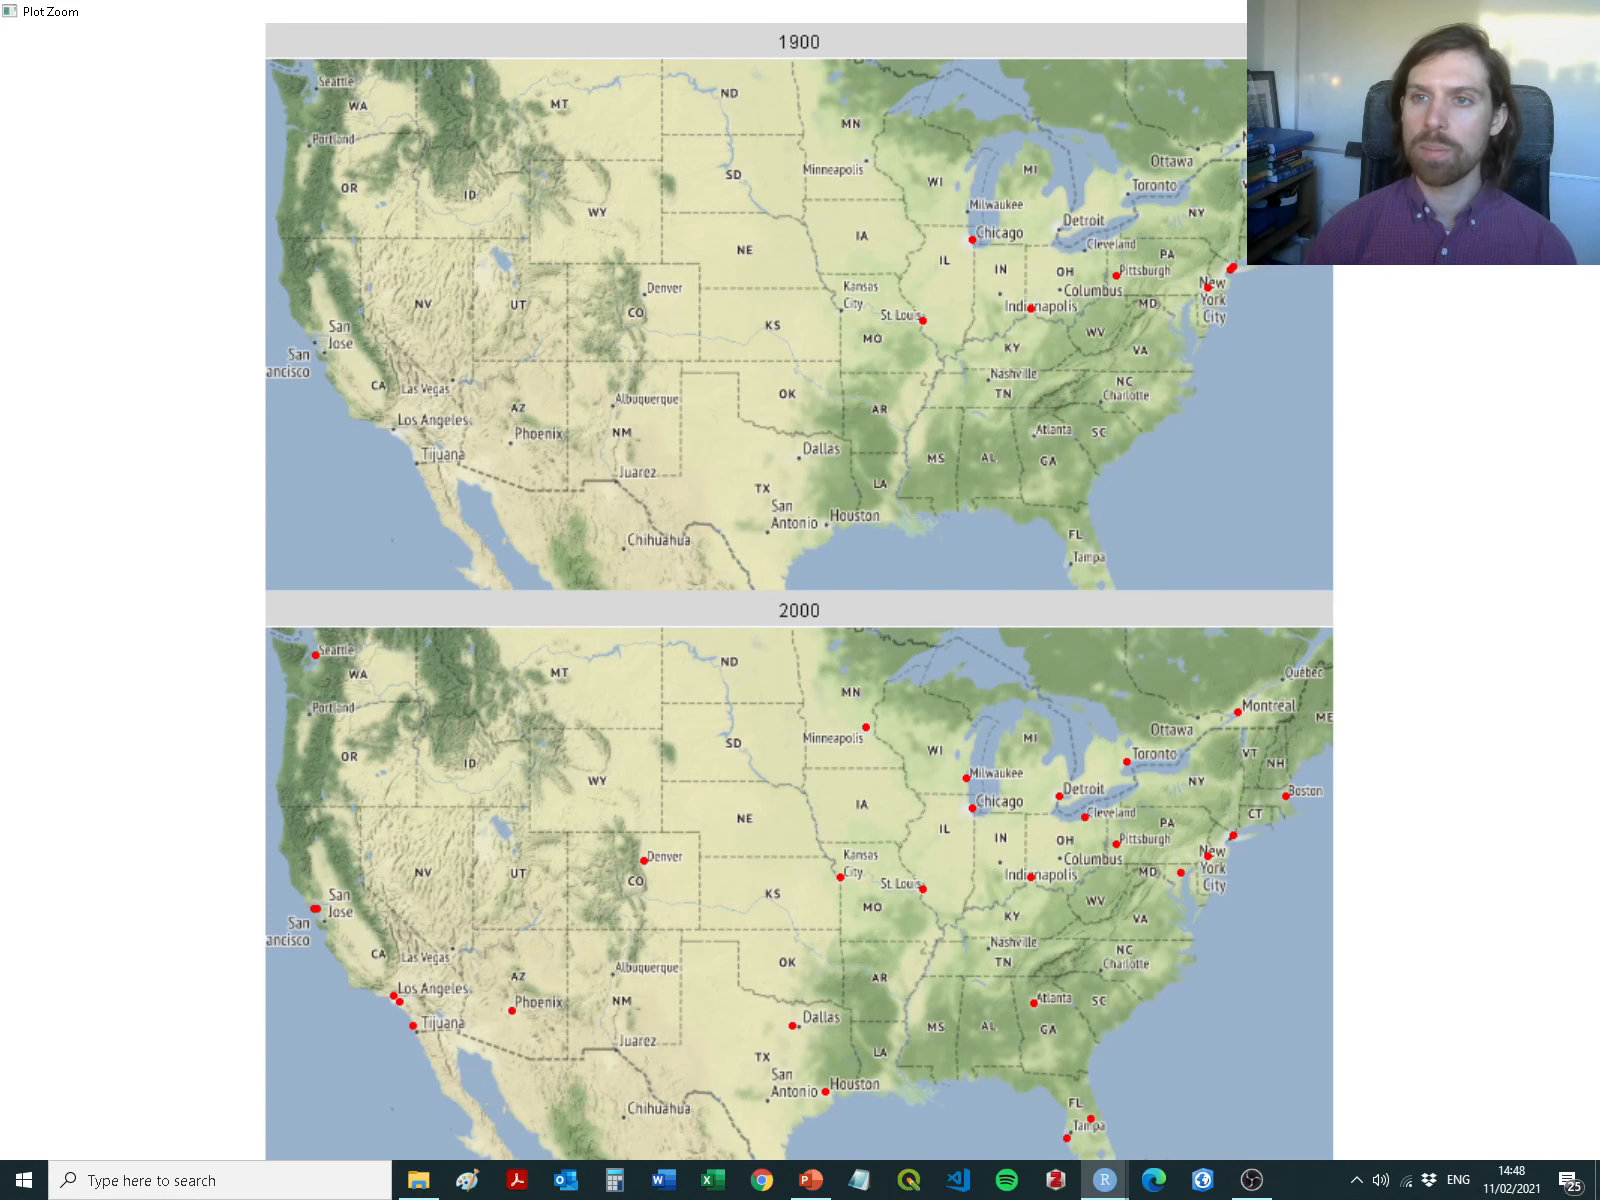
{"action": "left_click", "coordinate": [1585, 10]}
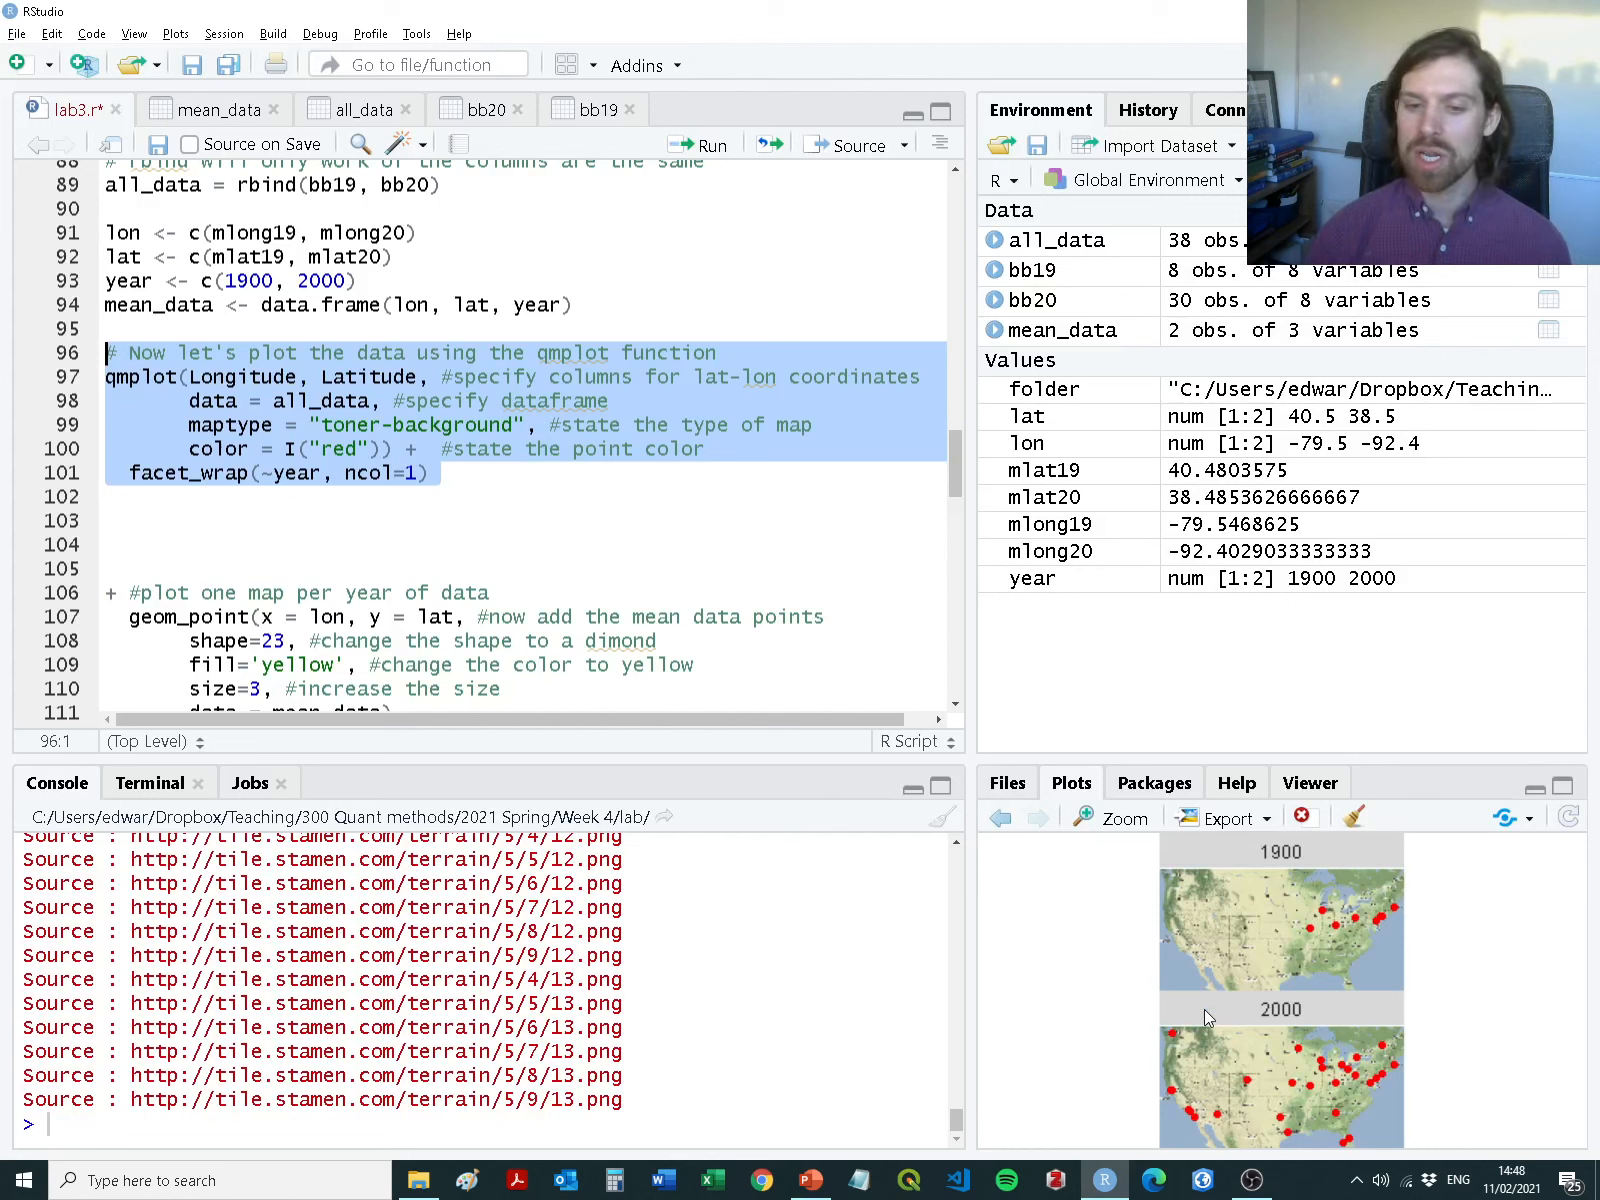
Open the recent digital infrastructure policy paper in Word, examine the faceted cost composition charts on page 19, and return to RStudio
{"action": "right_click", "coordinate": [658, 1185]}
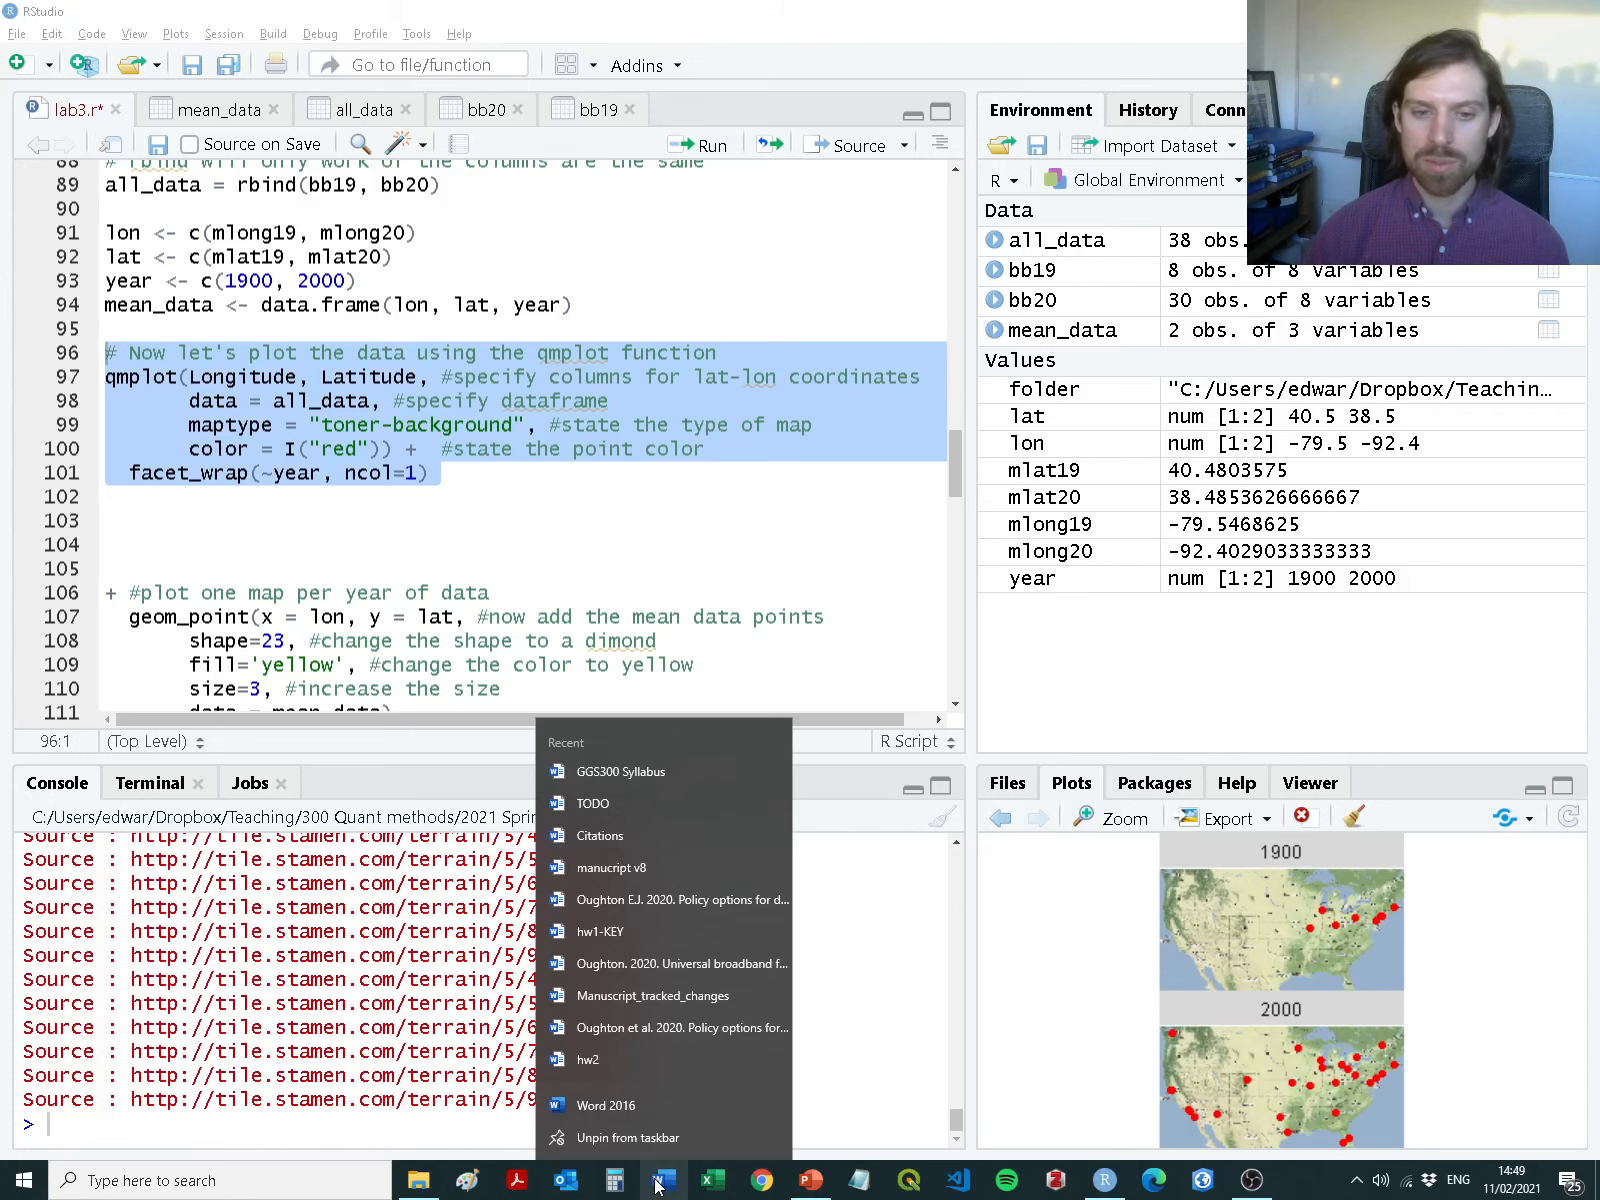
{"action": "left_click", "coordinate": [668, 900]}
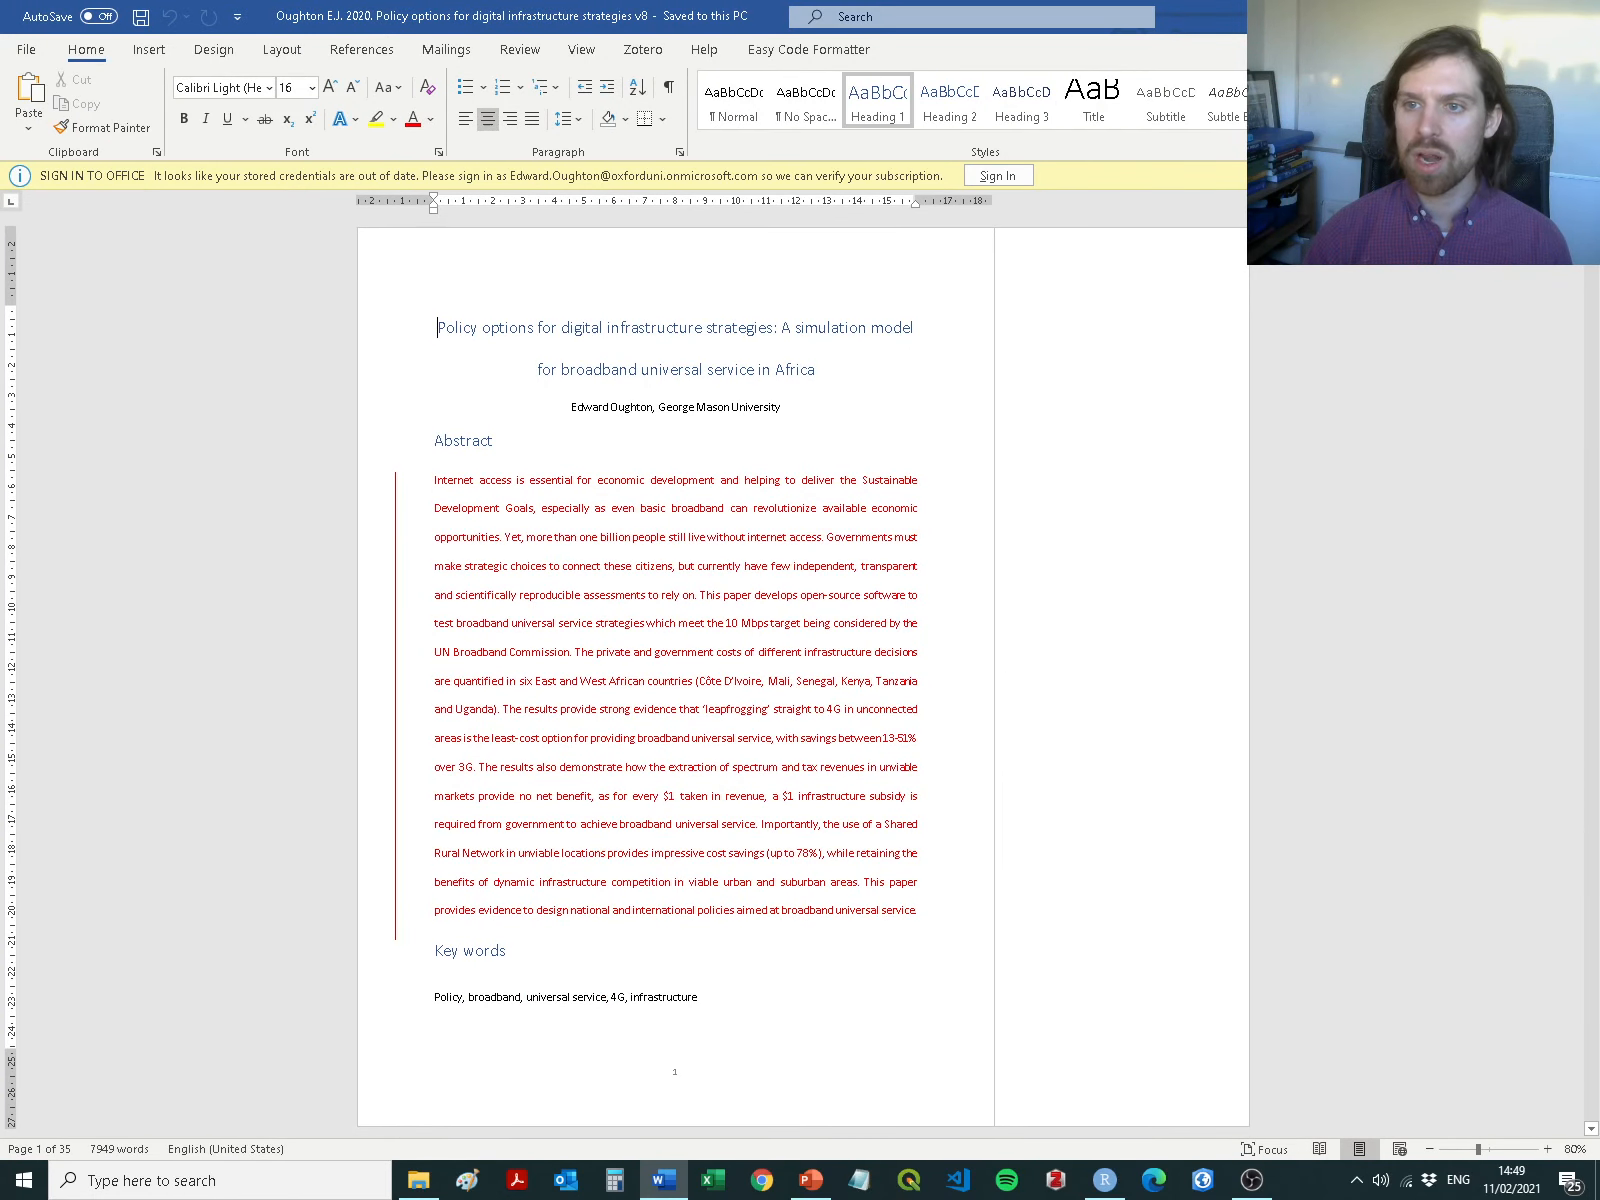
{"action": "left_click_drag", "start_coordinate": [1591, 225], "coordinate": [1591, 715]}
{"action": "scroll", "coordinate": [1591, 715], "scroll_direction": "down", "scroll_amount": 10}
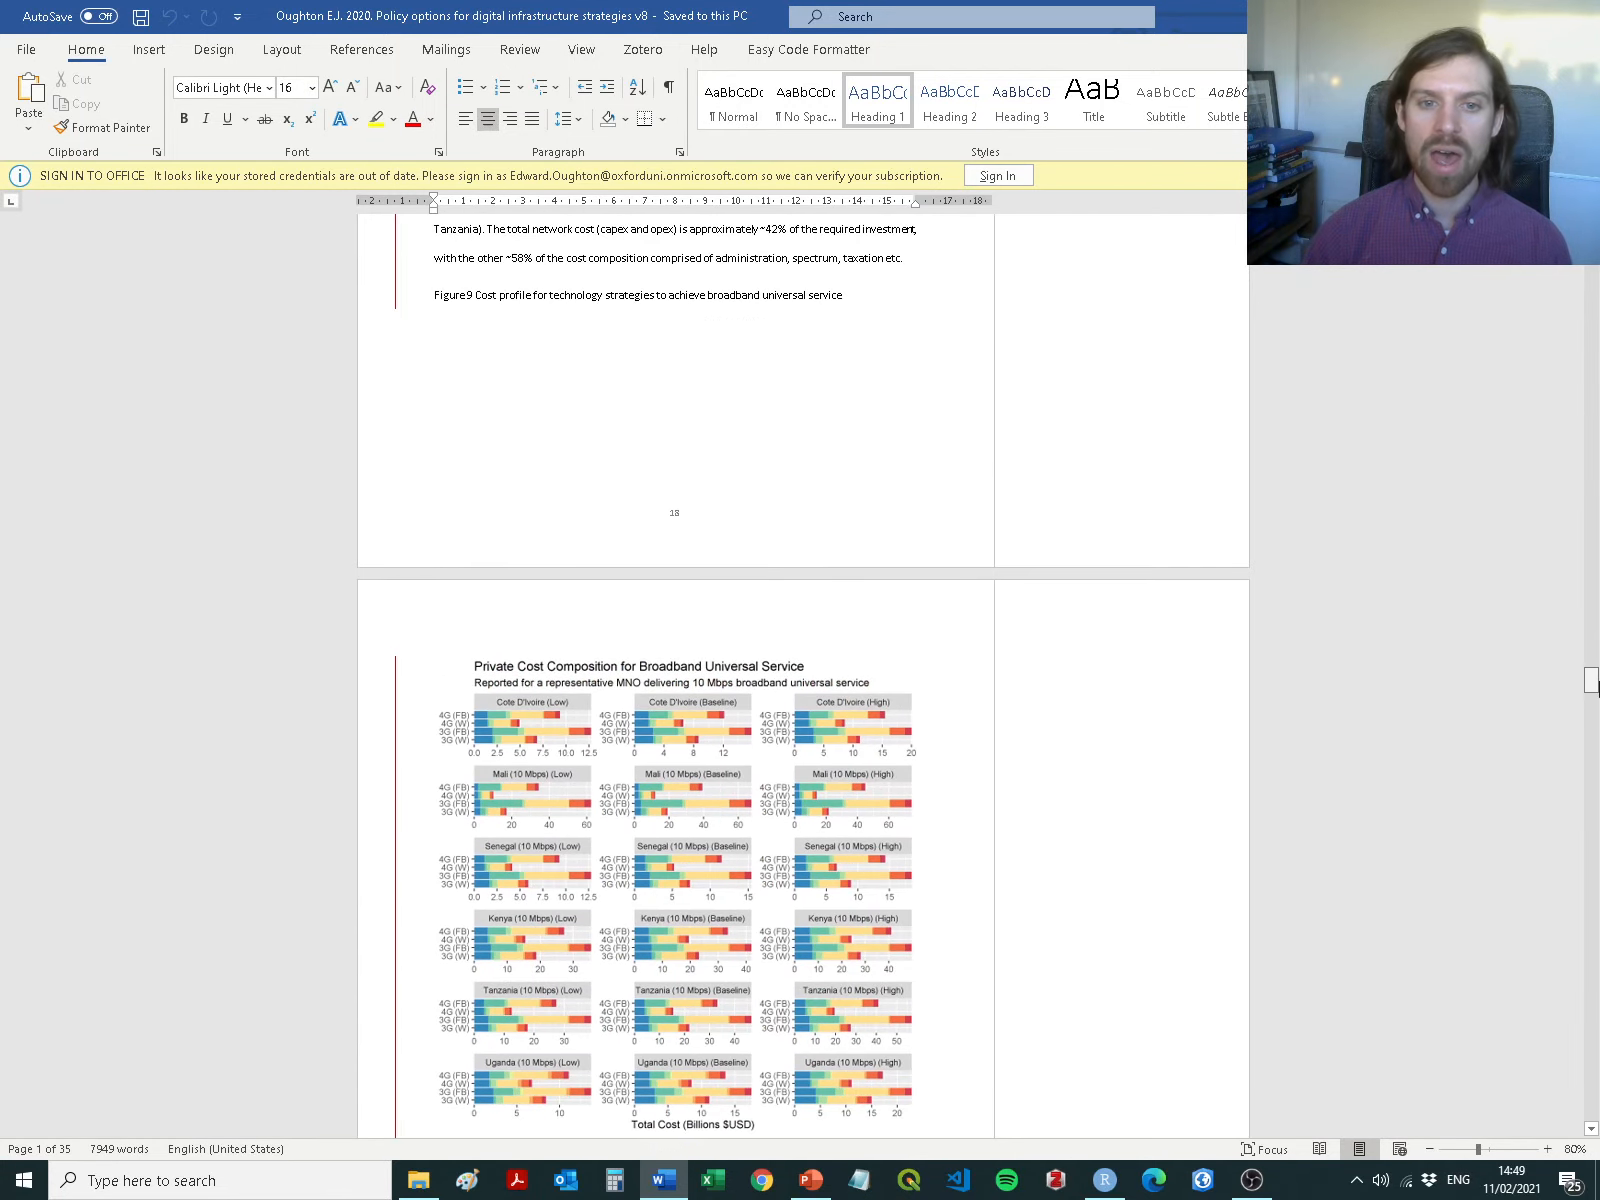
{"action": "scroll", "coordinate": [737, 549], "scroll_direction": "up", "scroll_amount": 5}
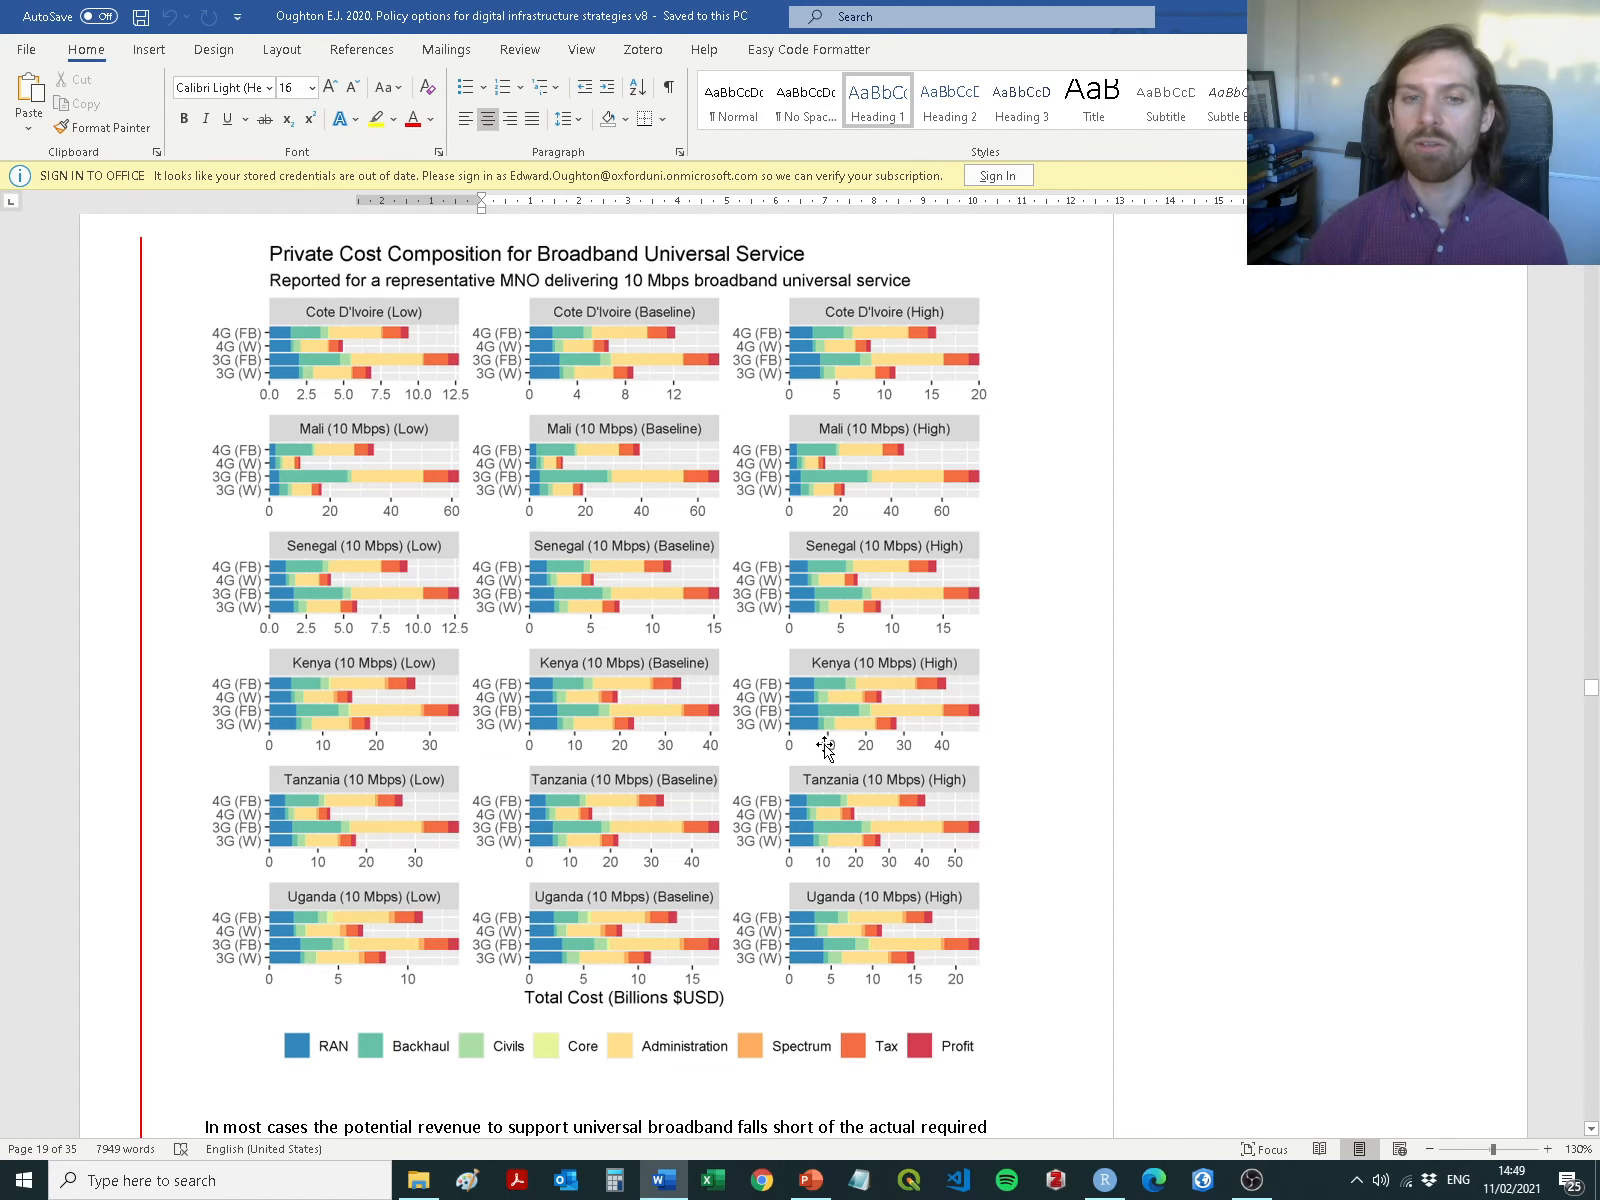
{"action": "key", "text": "alt+Tab"}
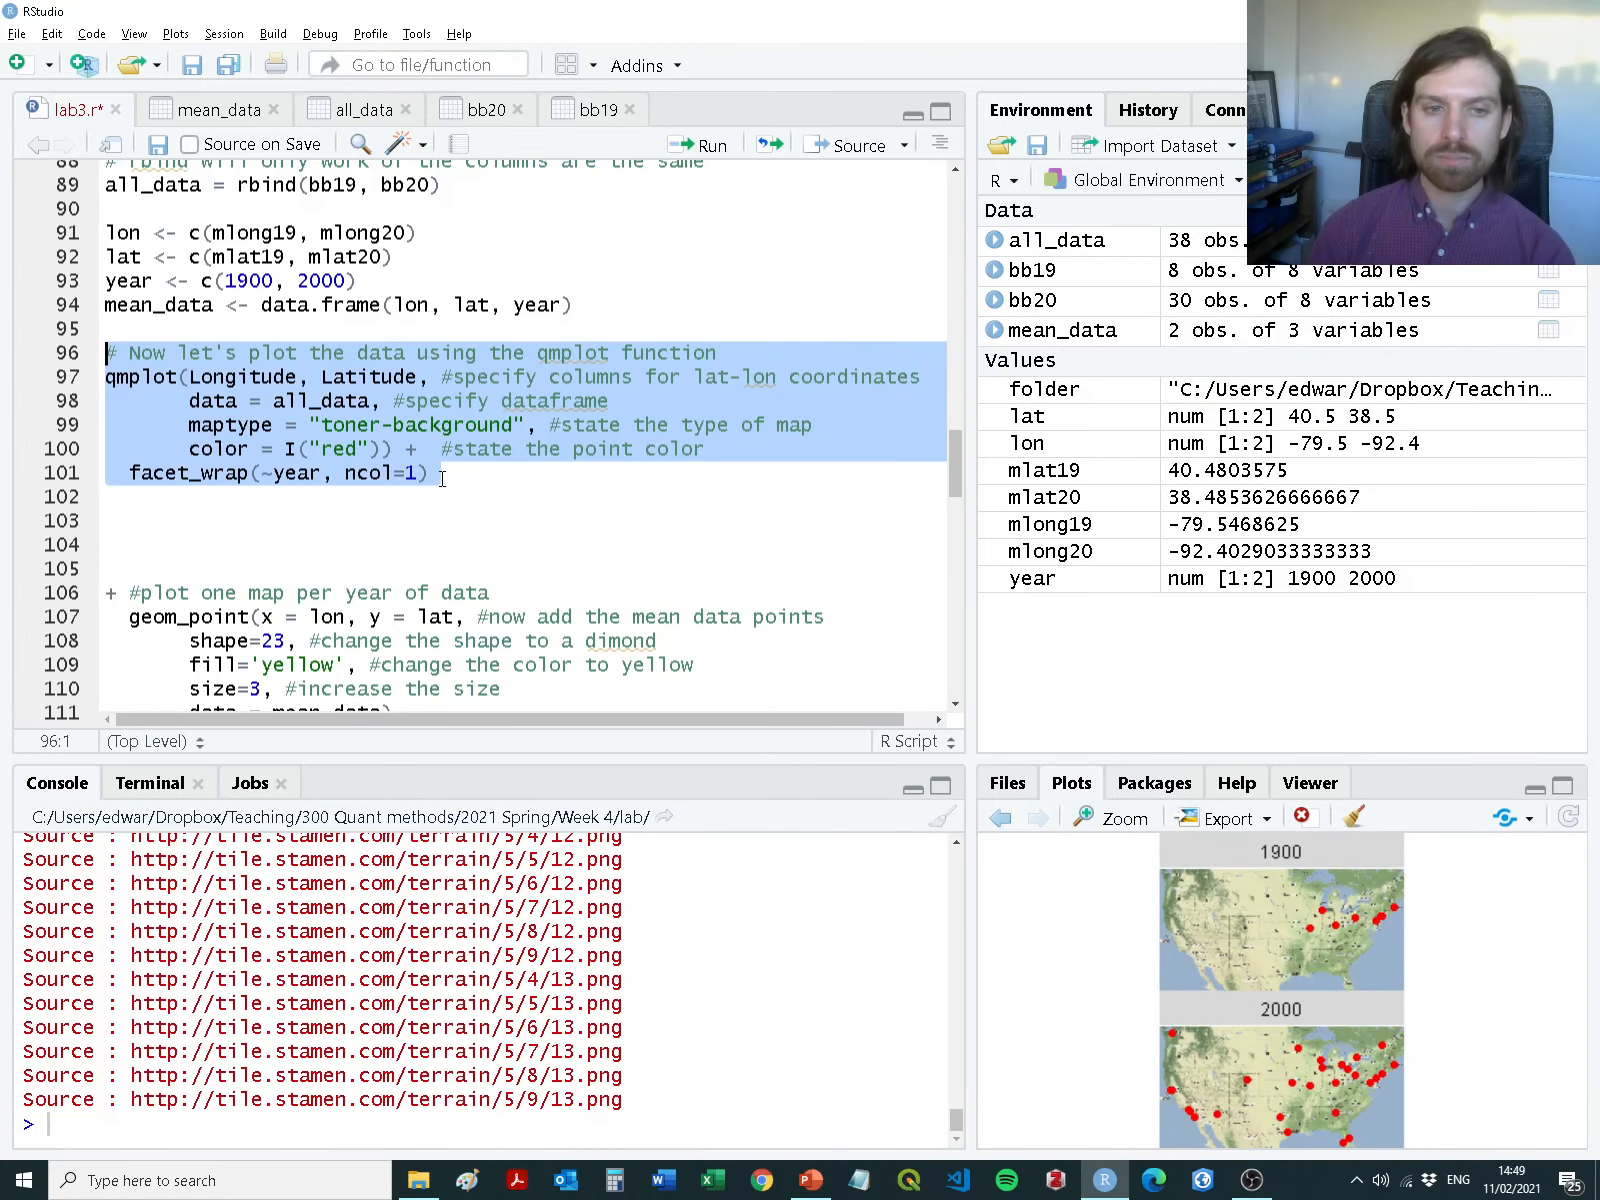
Delete the five line breaks after facet_wrap(~year, ncol=1) on line 101 to rejoin it with the plus sign and the geom_point code
{"action": "left_click_drag", "start_coordinate": [440, 474], "coordinate": [88, 362]}
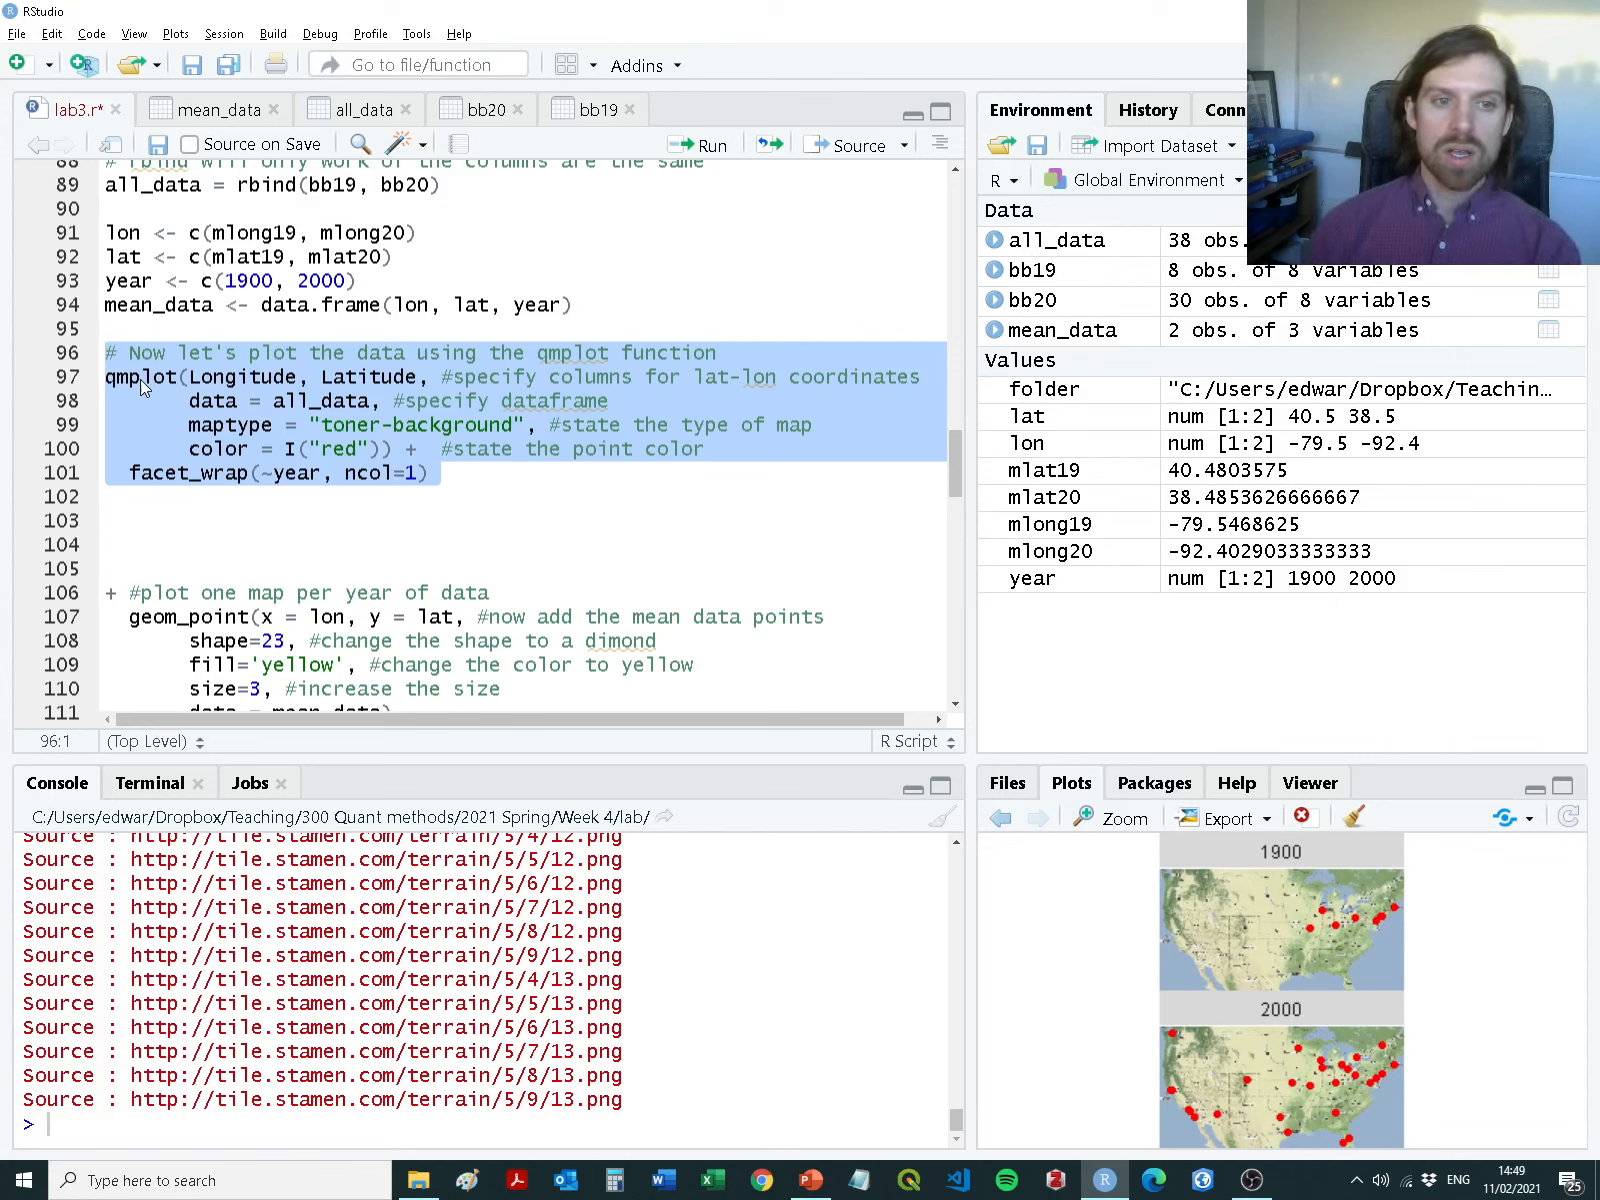
{"action": "left_click", "coordinate": [478, 475]}
{"action": "key", "text": "Delete"}
{"action": "key", "text": "Delete"}
{"action": "key", "text": "Delete"}
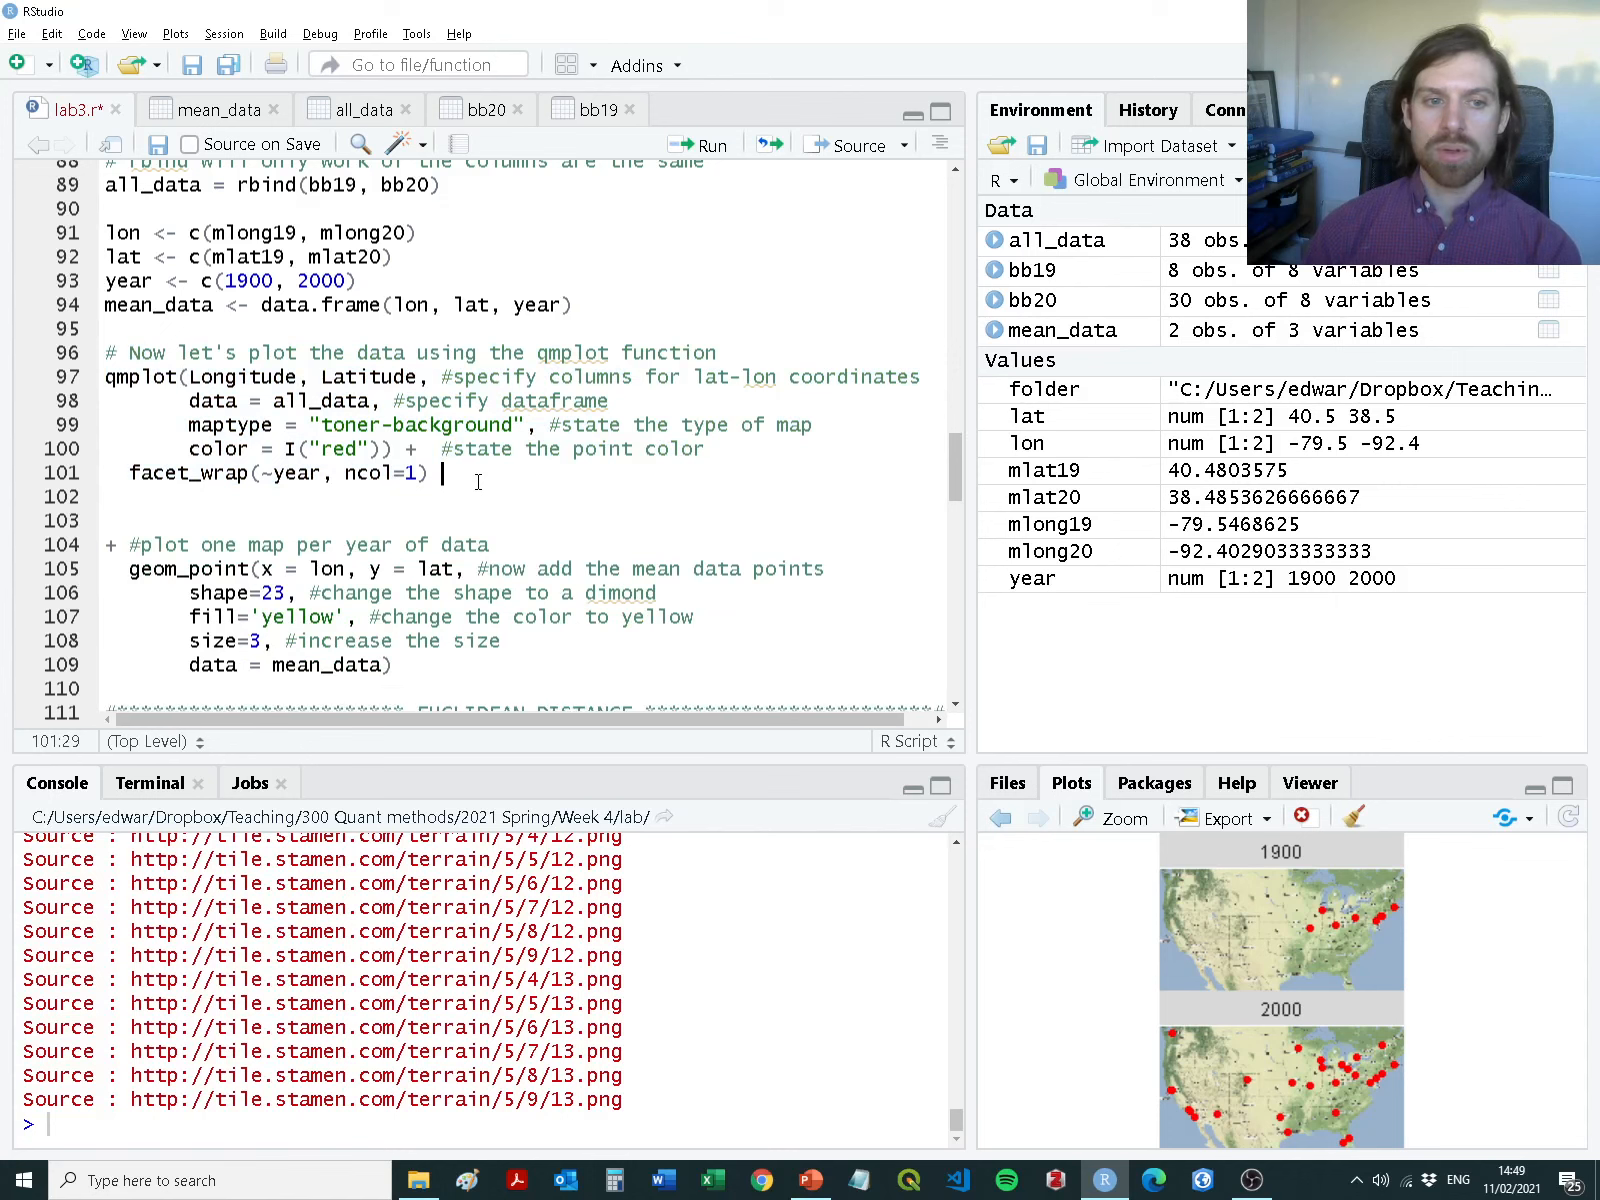
{"action": "key", "text": "Delete"}
{"action": "key", "text": "Delete"}
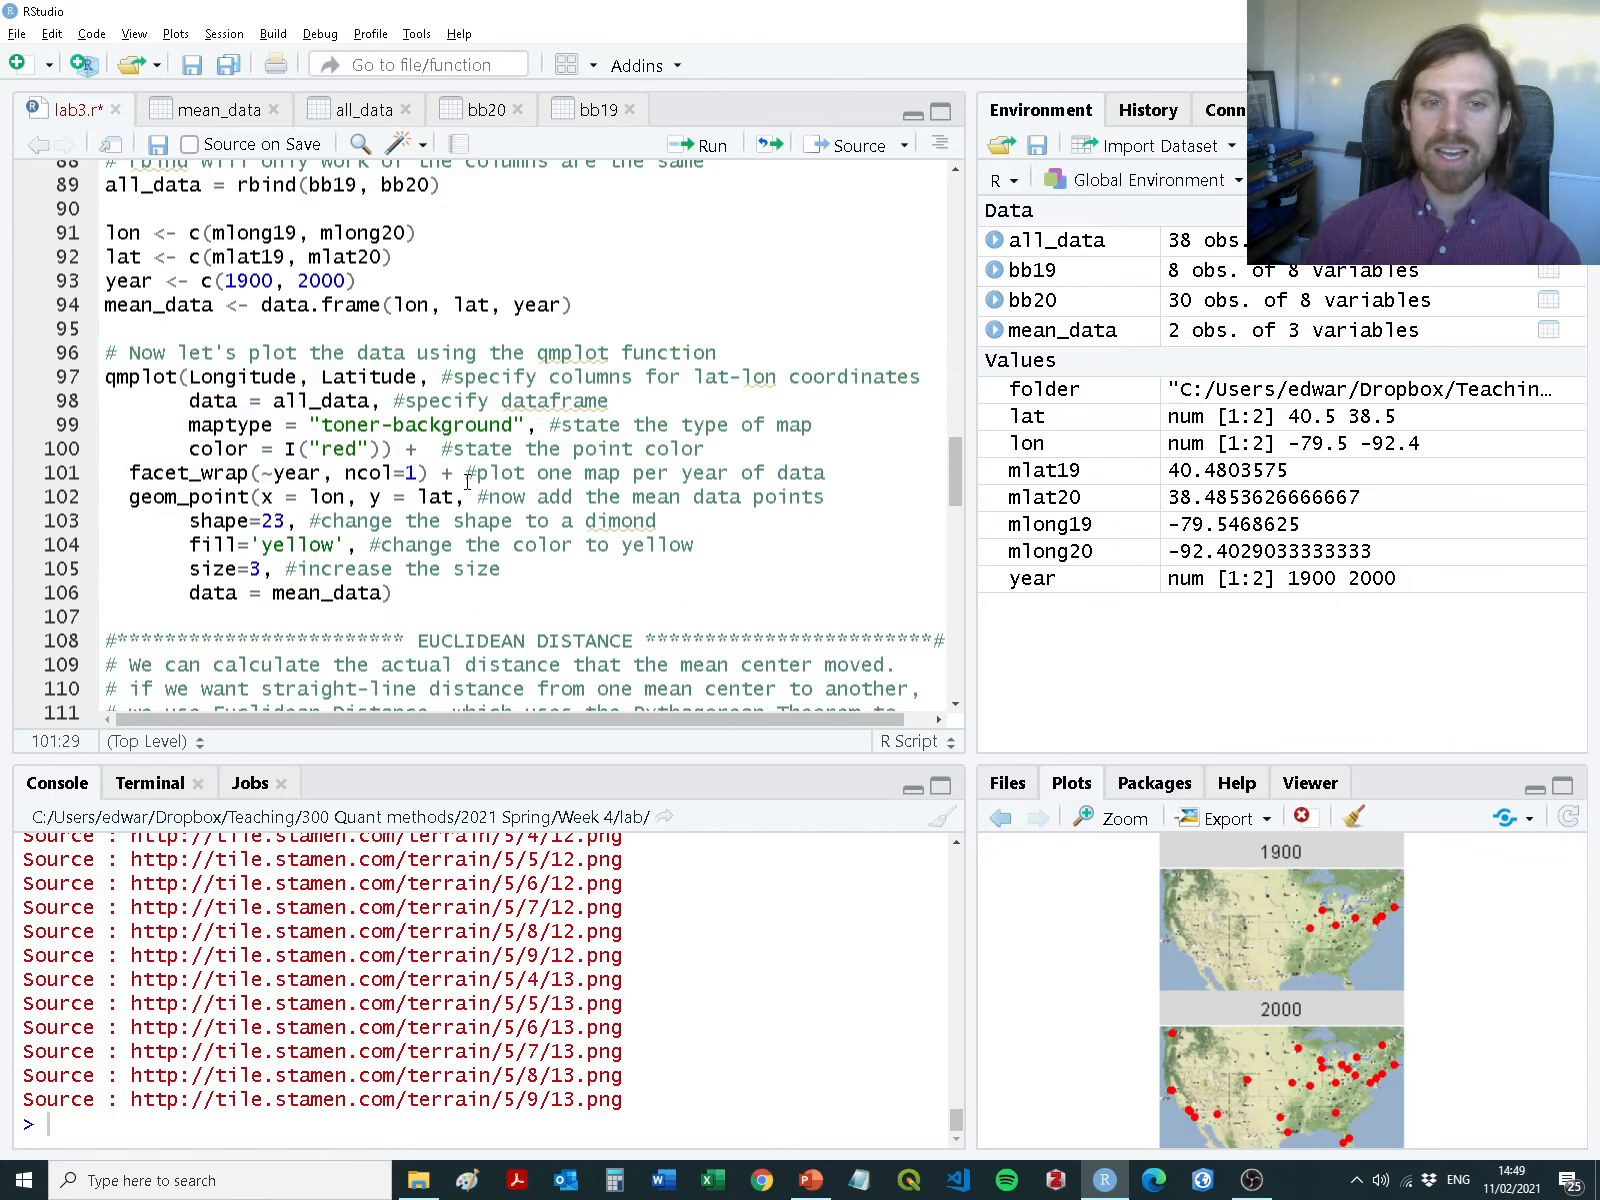
Review the geom_point arguments and run lines 96 to 106 to map the teams with size 3 yellow diamonds for the mean centers
{"action": "left_click_drag", "start_coordinate": [133, 502], "coordinate": [384, 595]}
{"action": "double_click", "coordinate": [205, 503]}
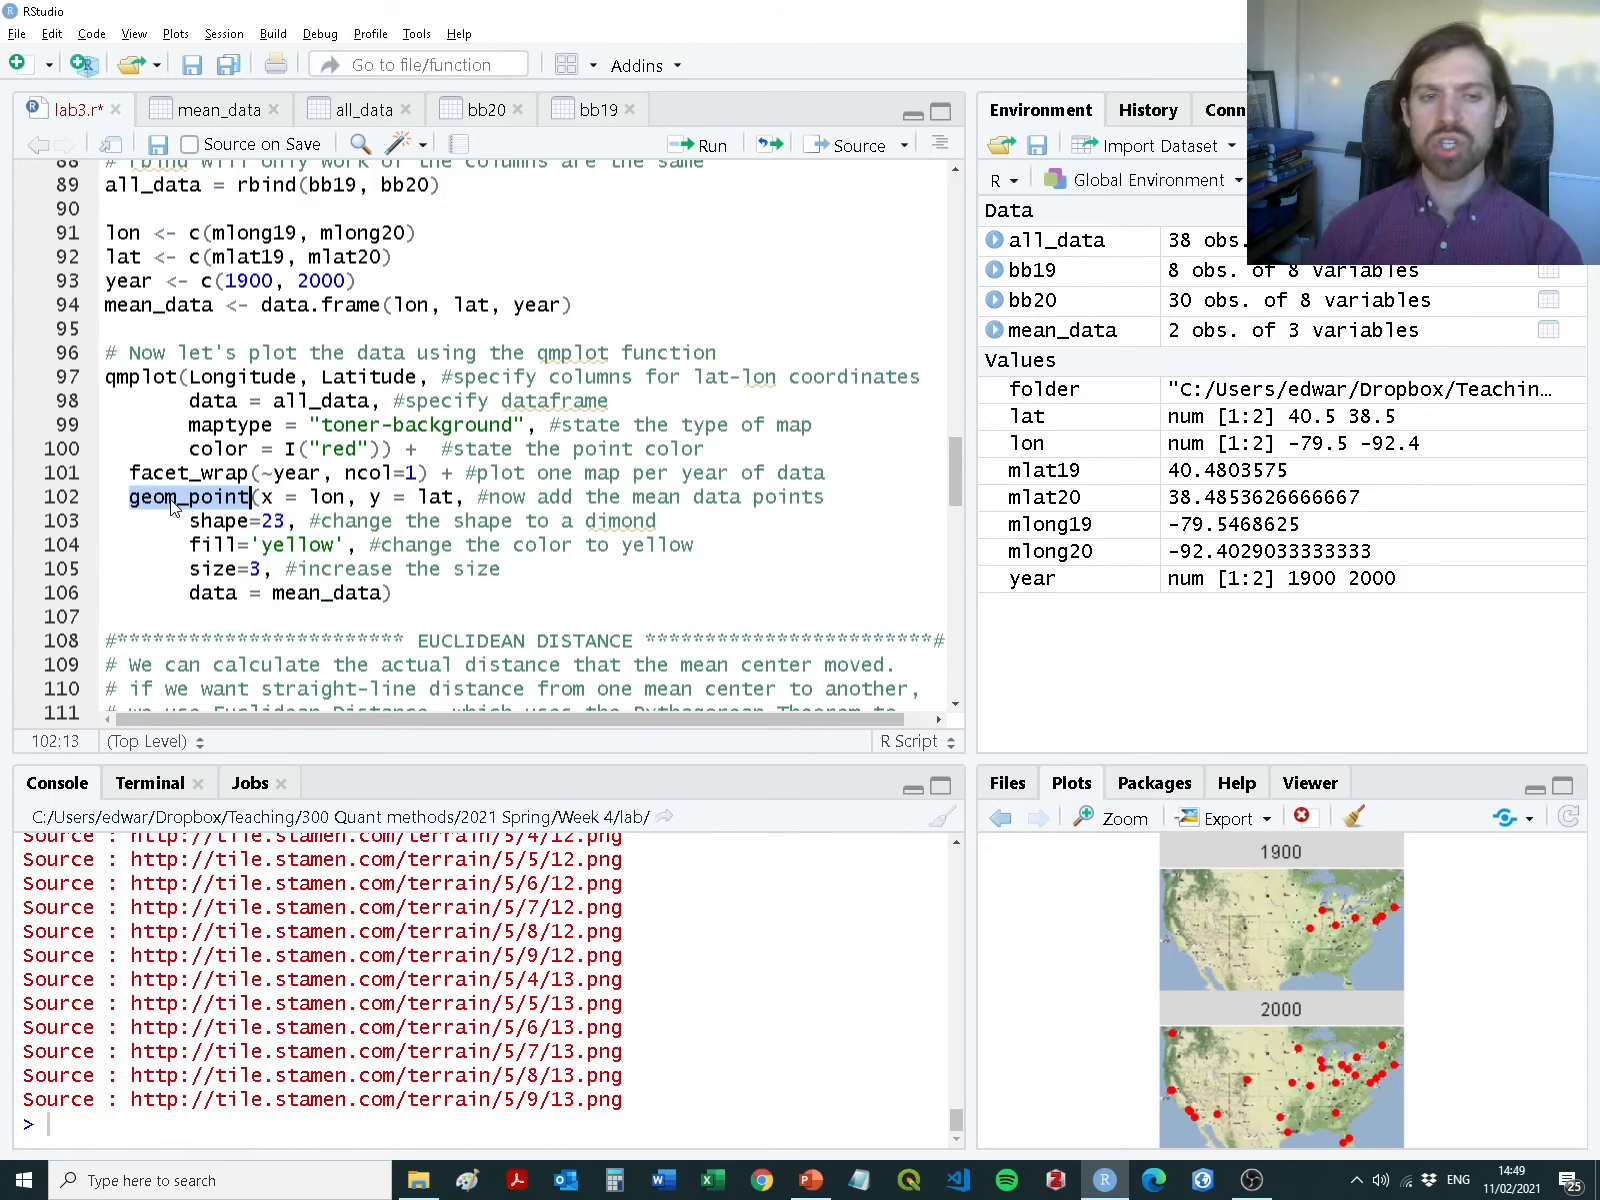
{"action": "double_click", "coordinate": [327, 498]}
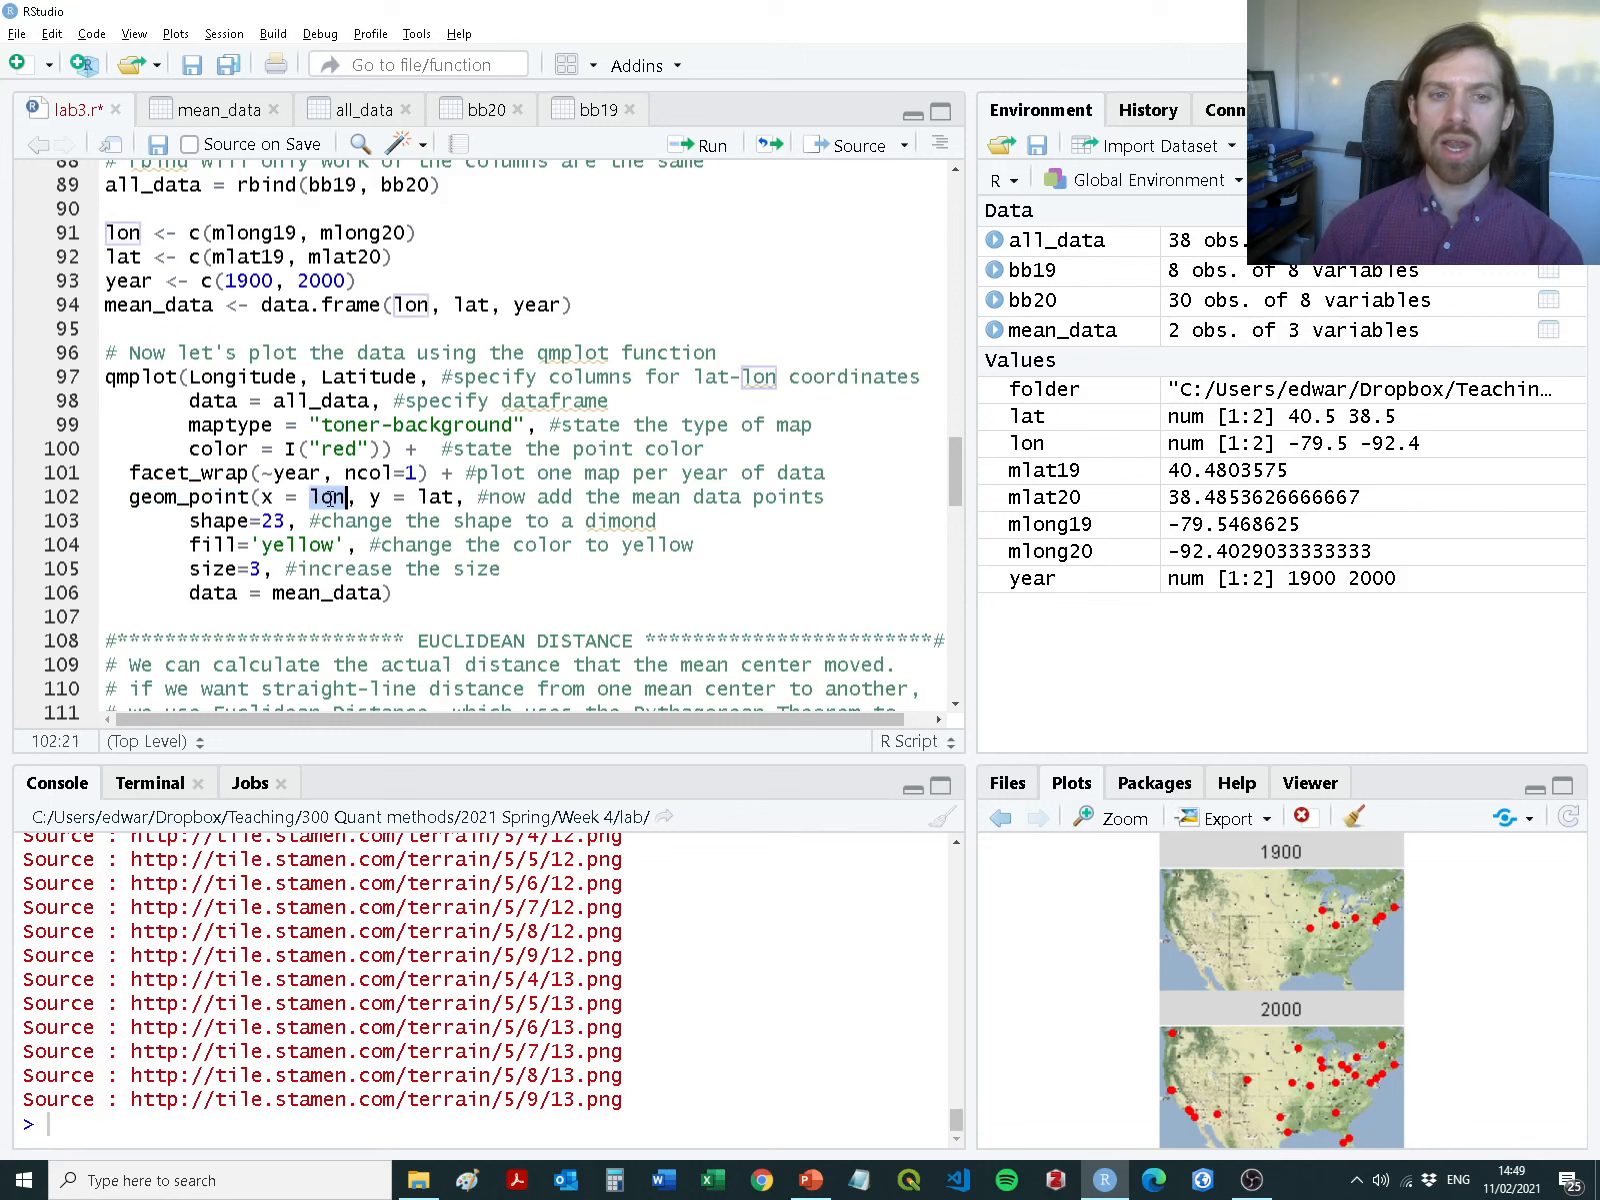
{"action": "double_click", "coordinate": [440, 498]}
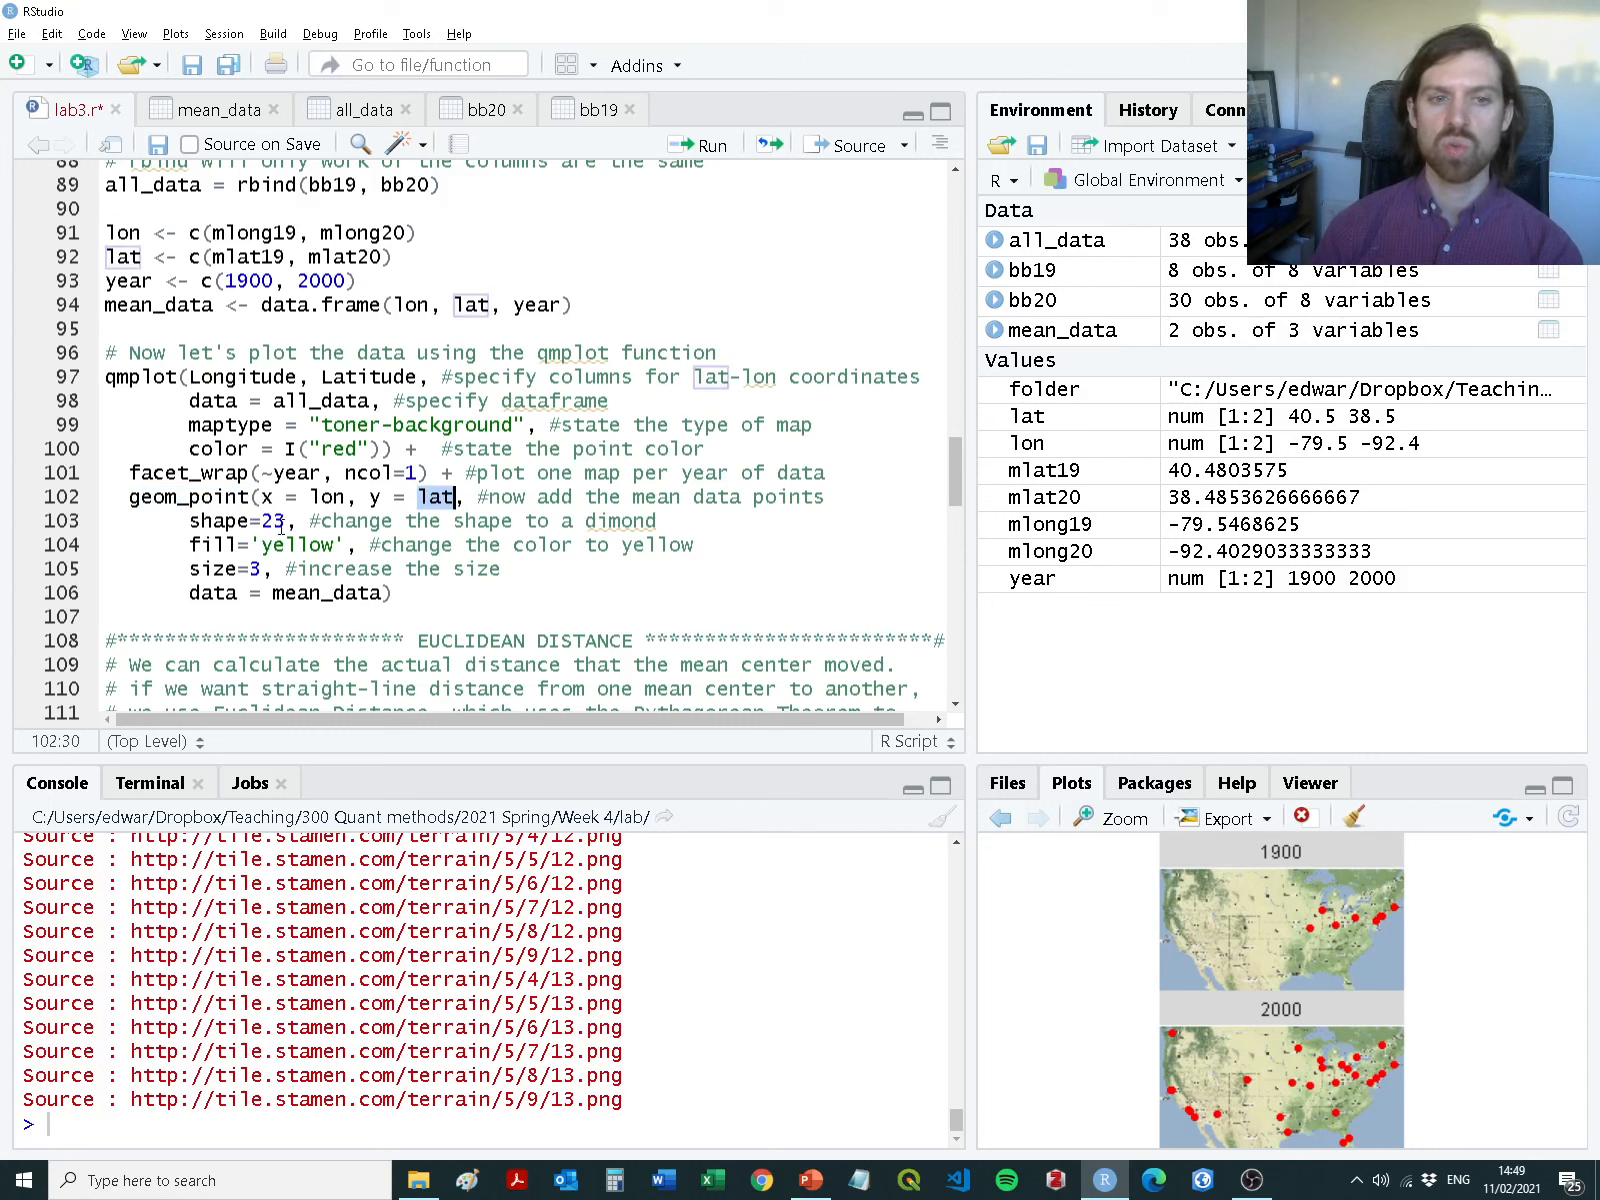
{"action": "left_click_drag", "start_coordinate": [185, 521], "coordinate": [298, 521]}
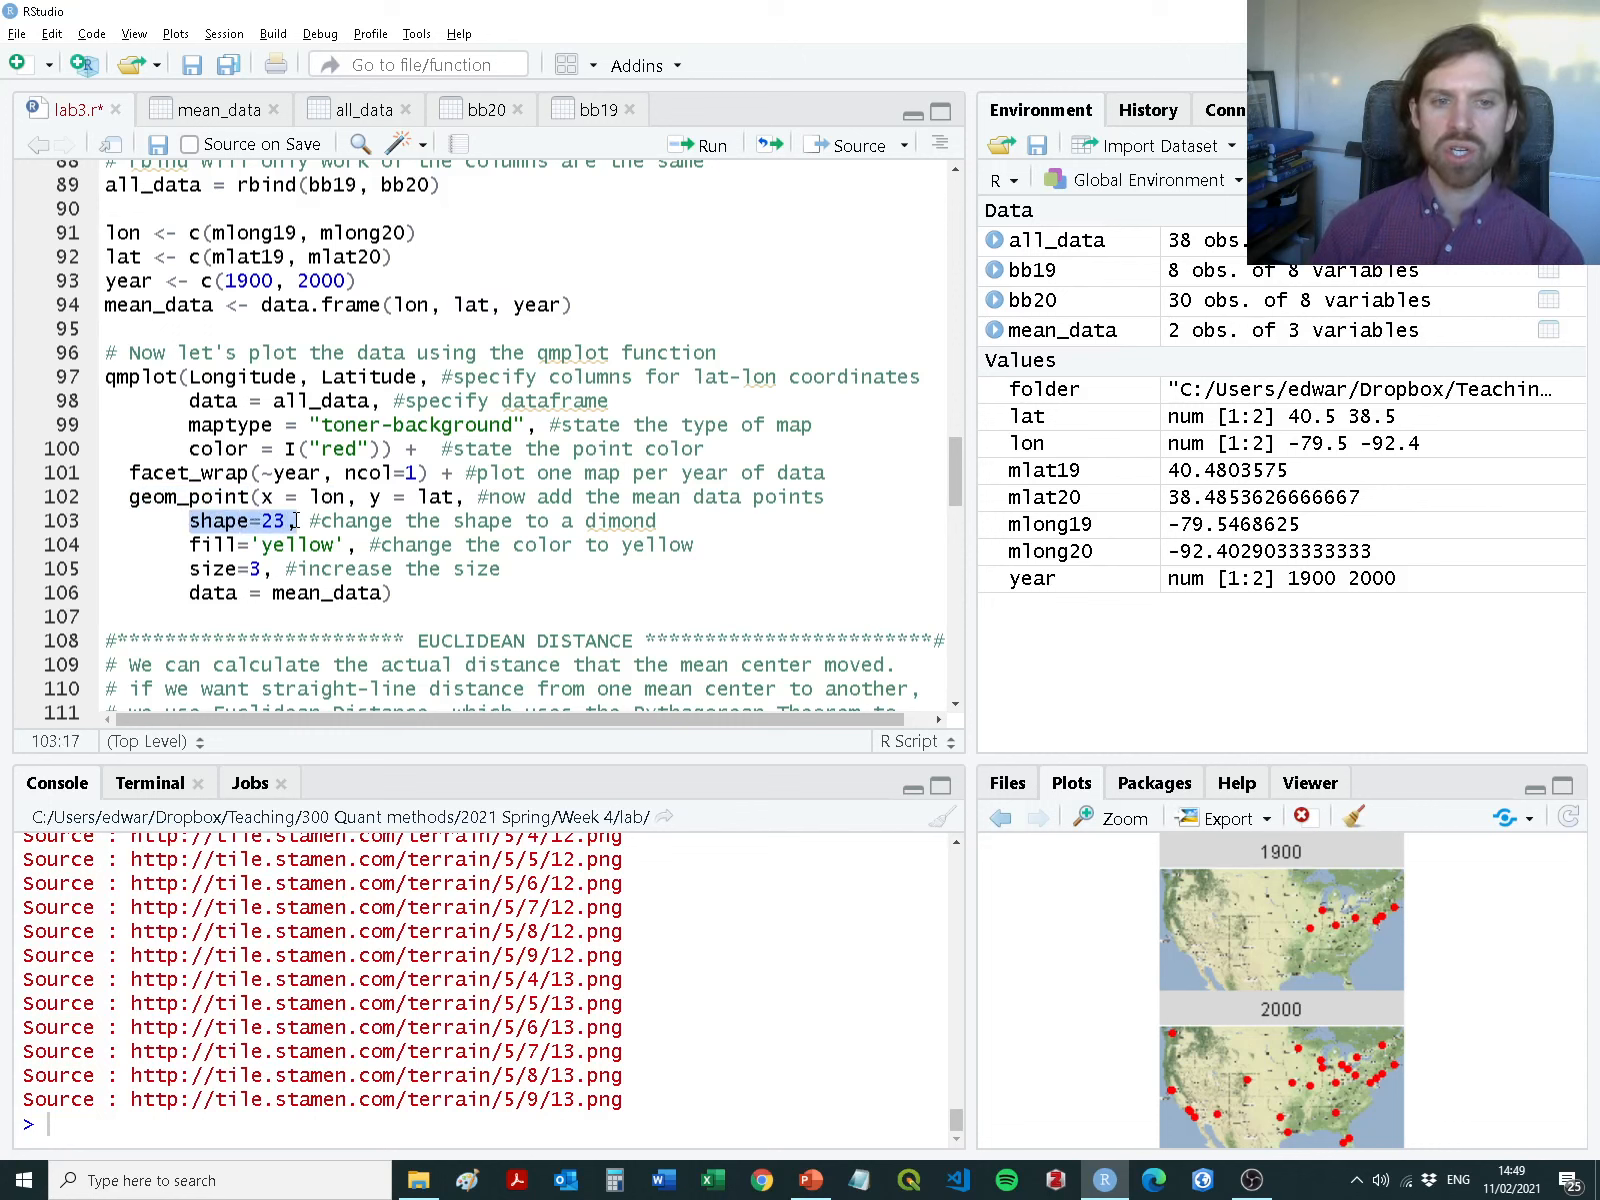
{"action": "left_click_drag", "start_coordinate": [189, 545], "coordinate": [336, 545]}
{"action": "left_click_drag", "start_coordinate": [189, 569], "coordinate": [270, 569]}
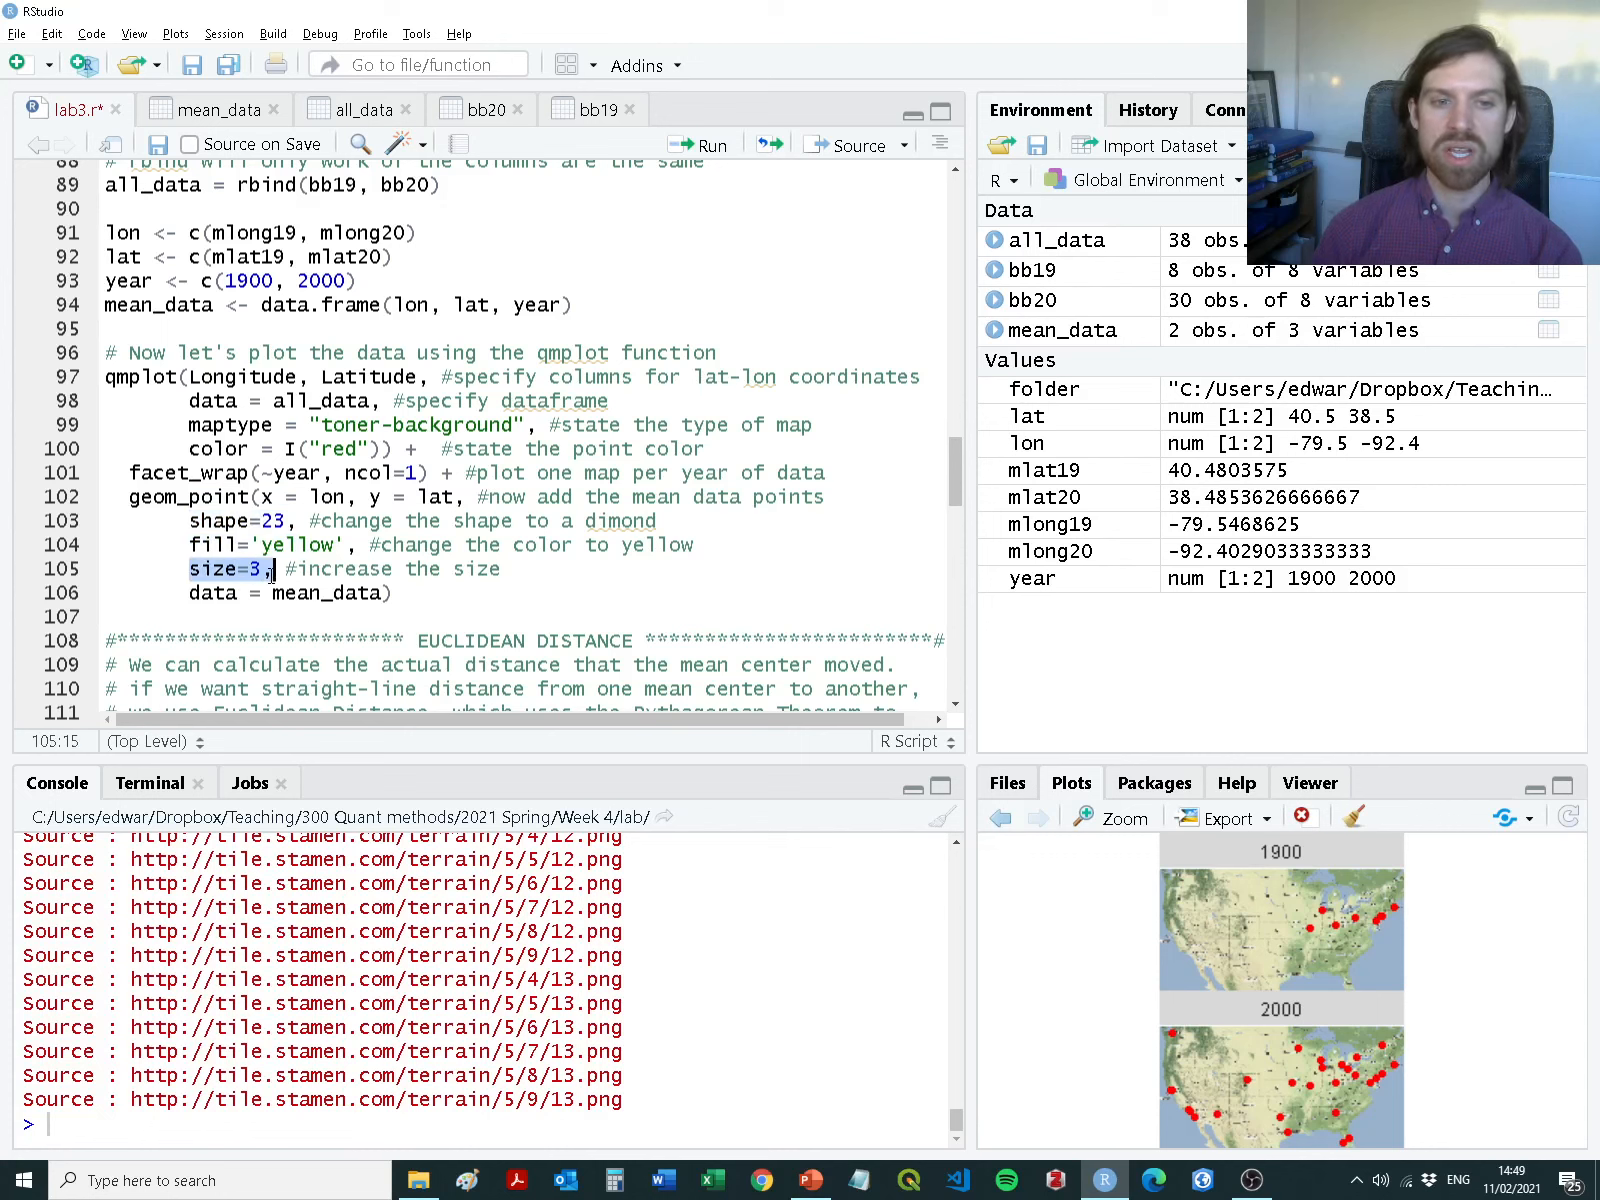
{"action": "left_click_drag", "start_coordinate": [392, 594], "coordinate": [40, 342]}
{"action": "key", "text": "ctrl+Return"}
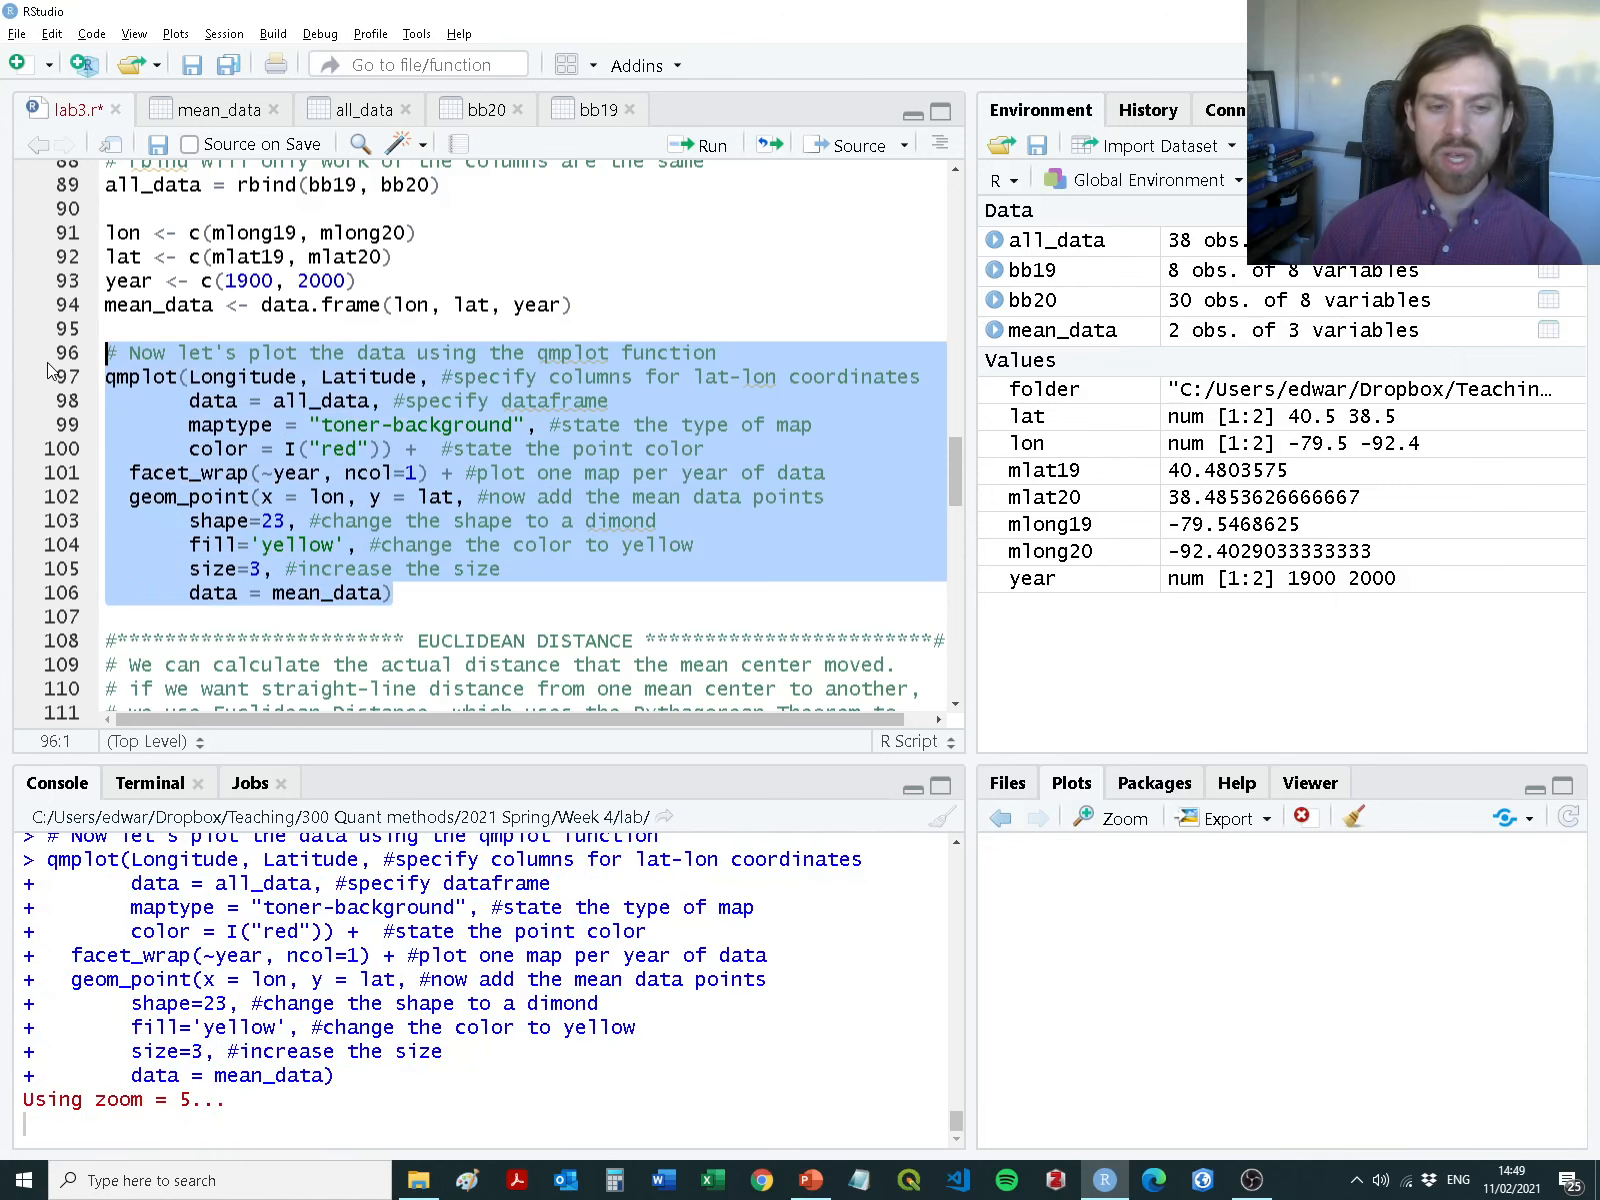
View the 1900 and 2000 maps with mean centers in a maximized plot zoom window and close it
{"action": "left_click", "coordinate": [1110, 820]}
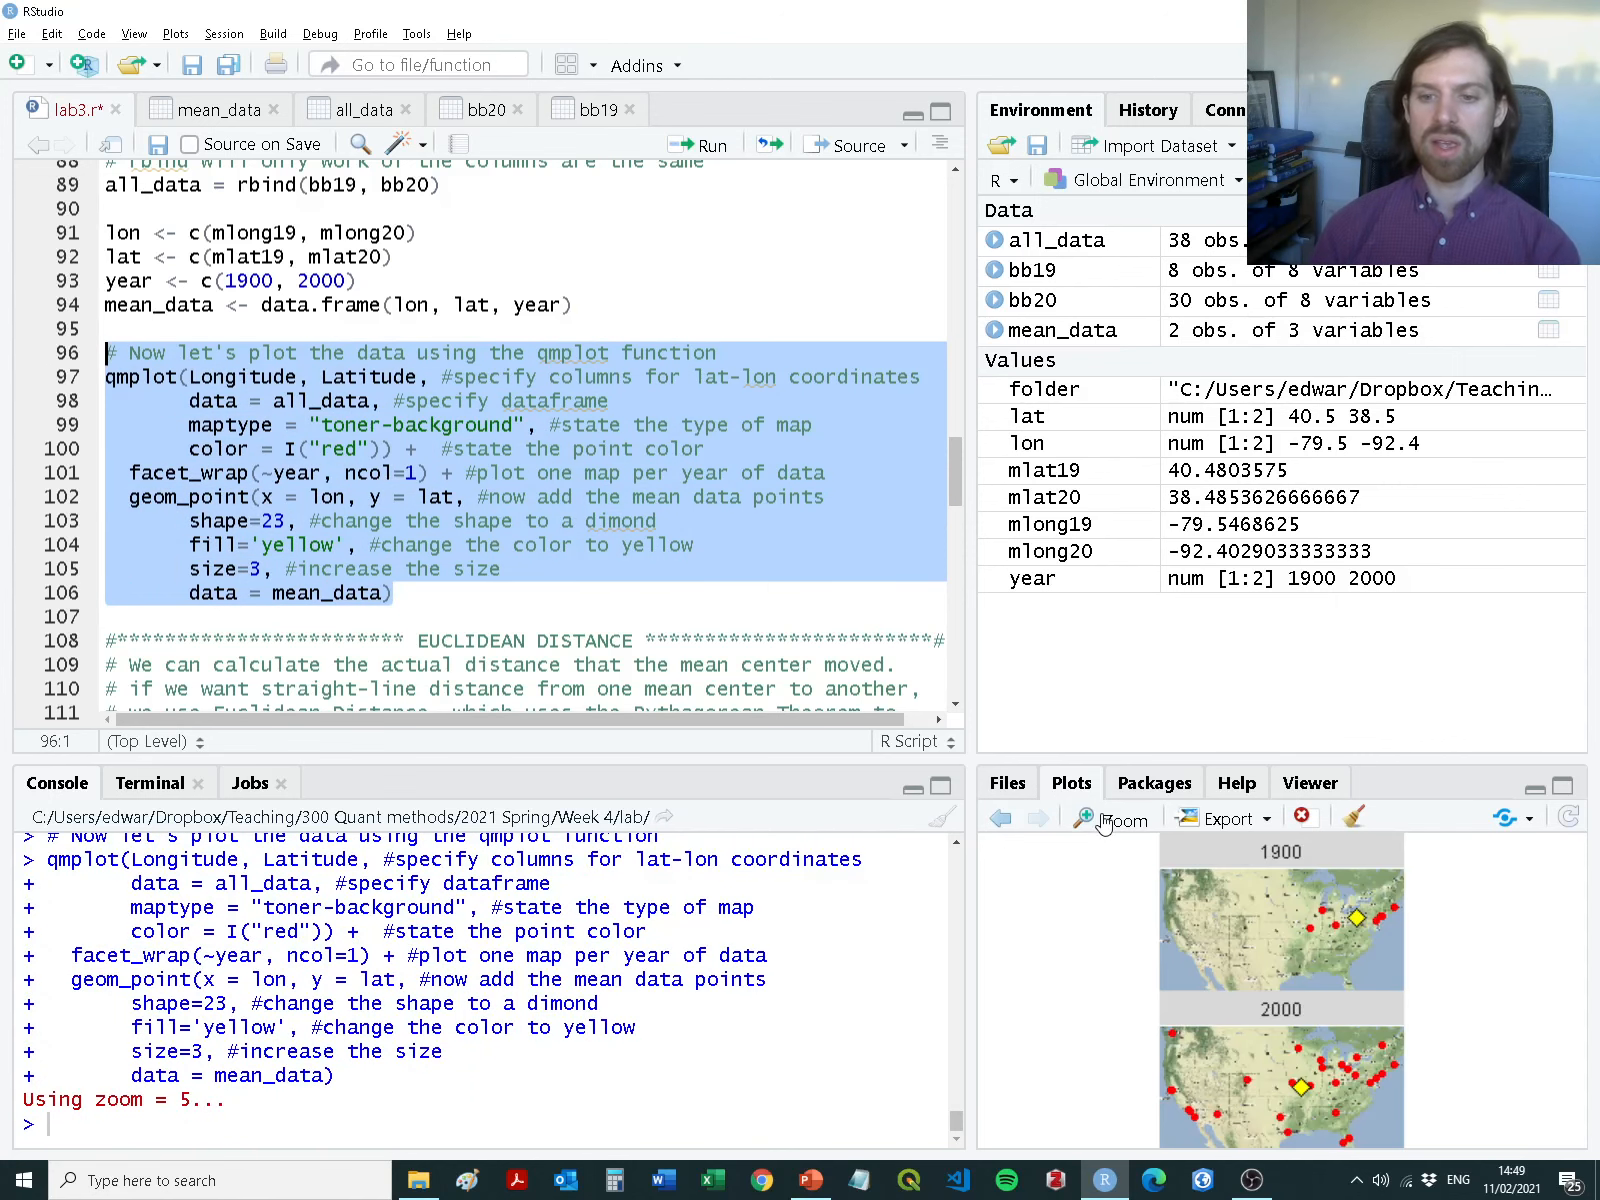
{"action": "left_click", "coordinate": [1248, 182]}
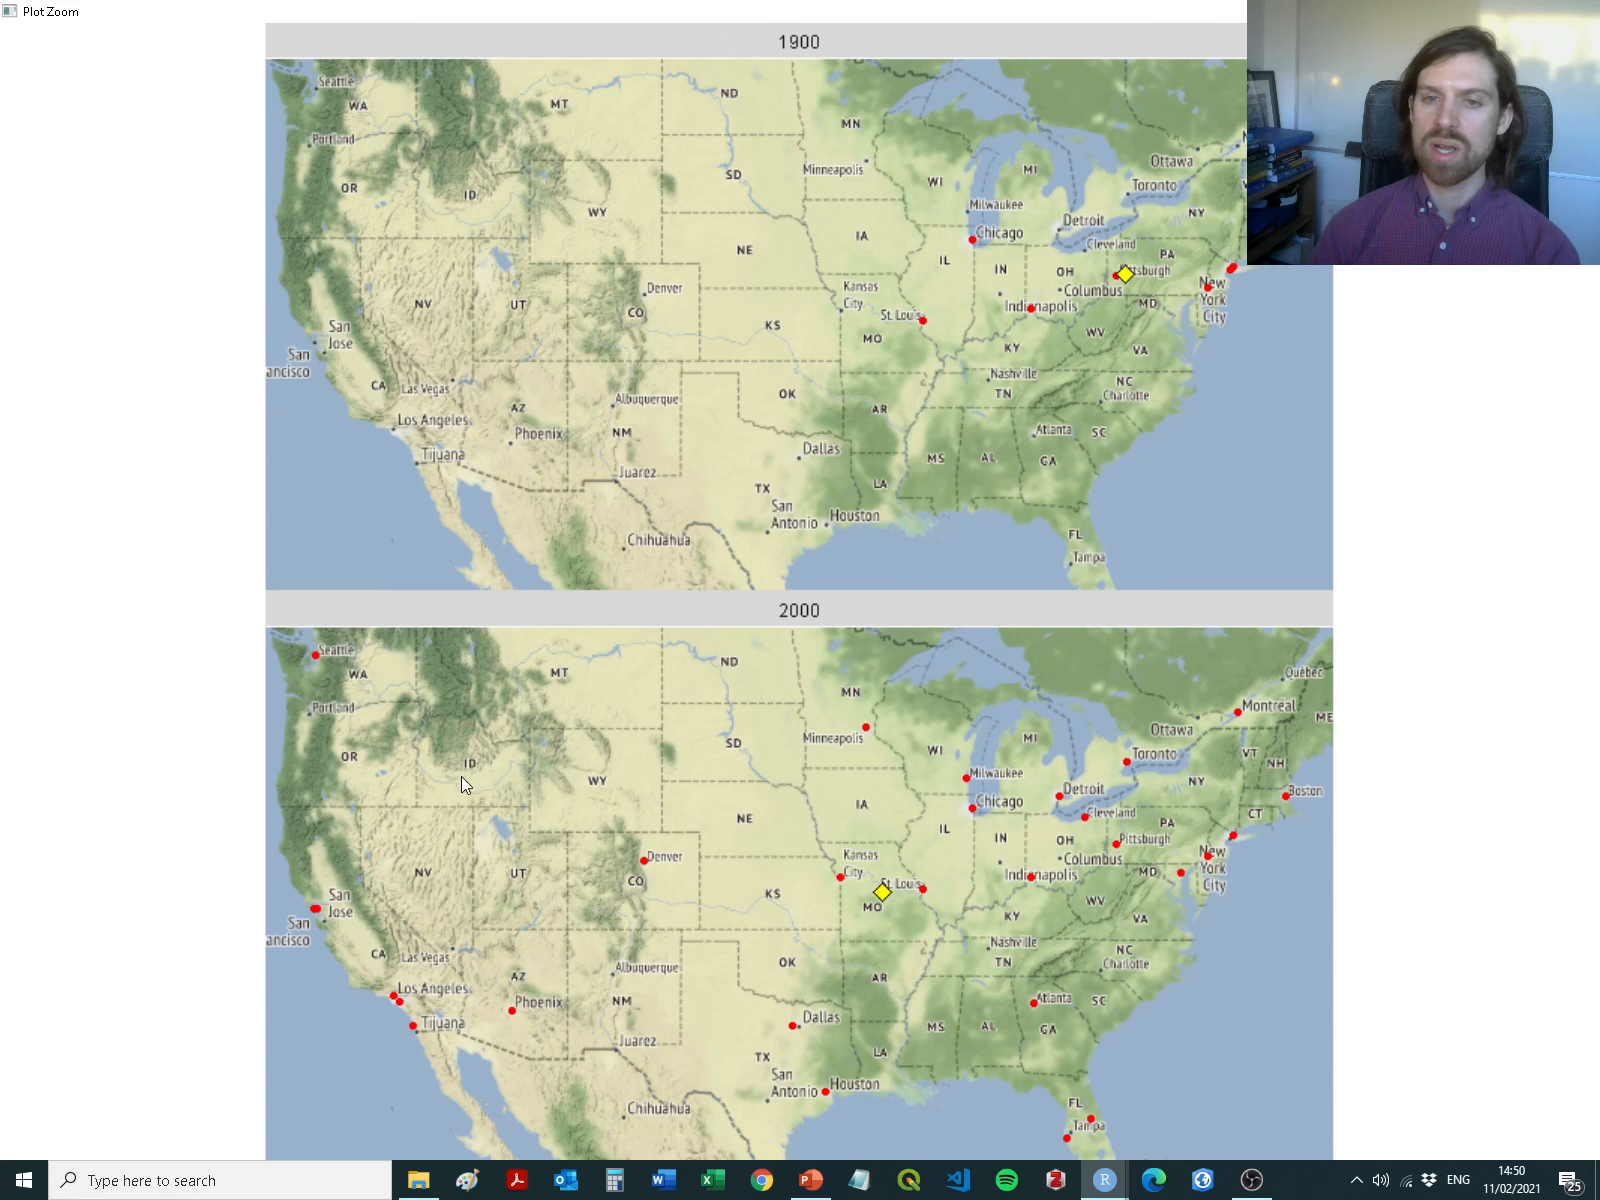
{"action": "left_click", "coordinate": [1588, 10]}
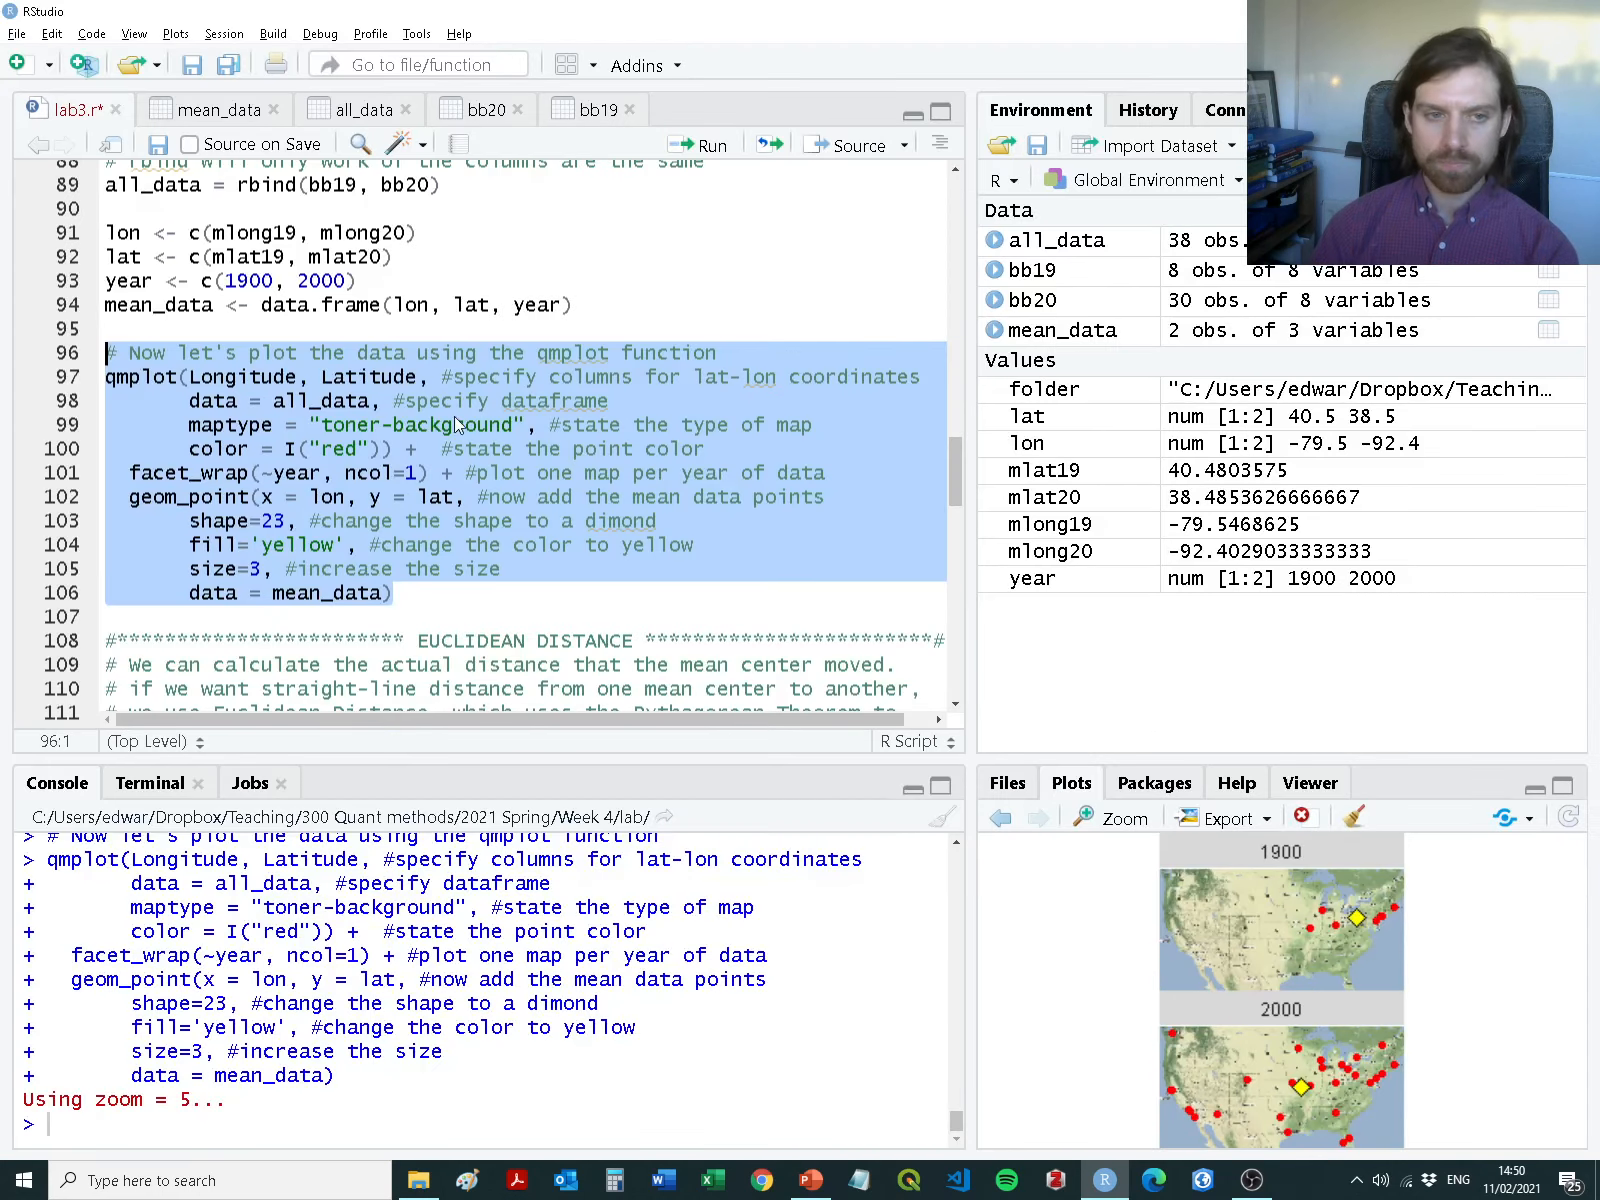
Clear all objects from the environment and all plots, and widen the script editor to show line 117 in full
{"action": "scroll", "coordinate": [276, 460], "scroll_direction": "down", "scroll_amount": 5}
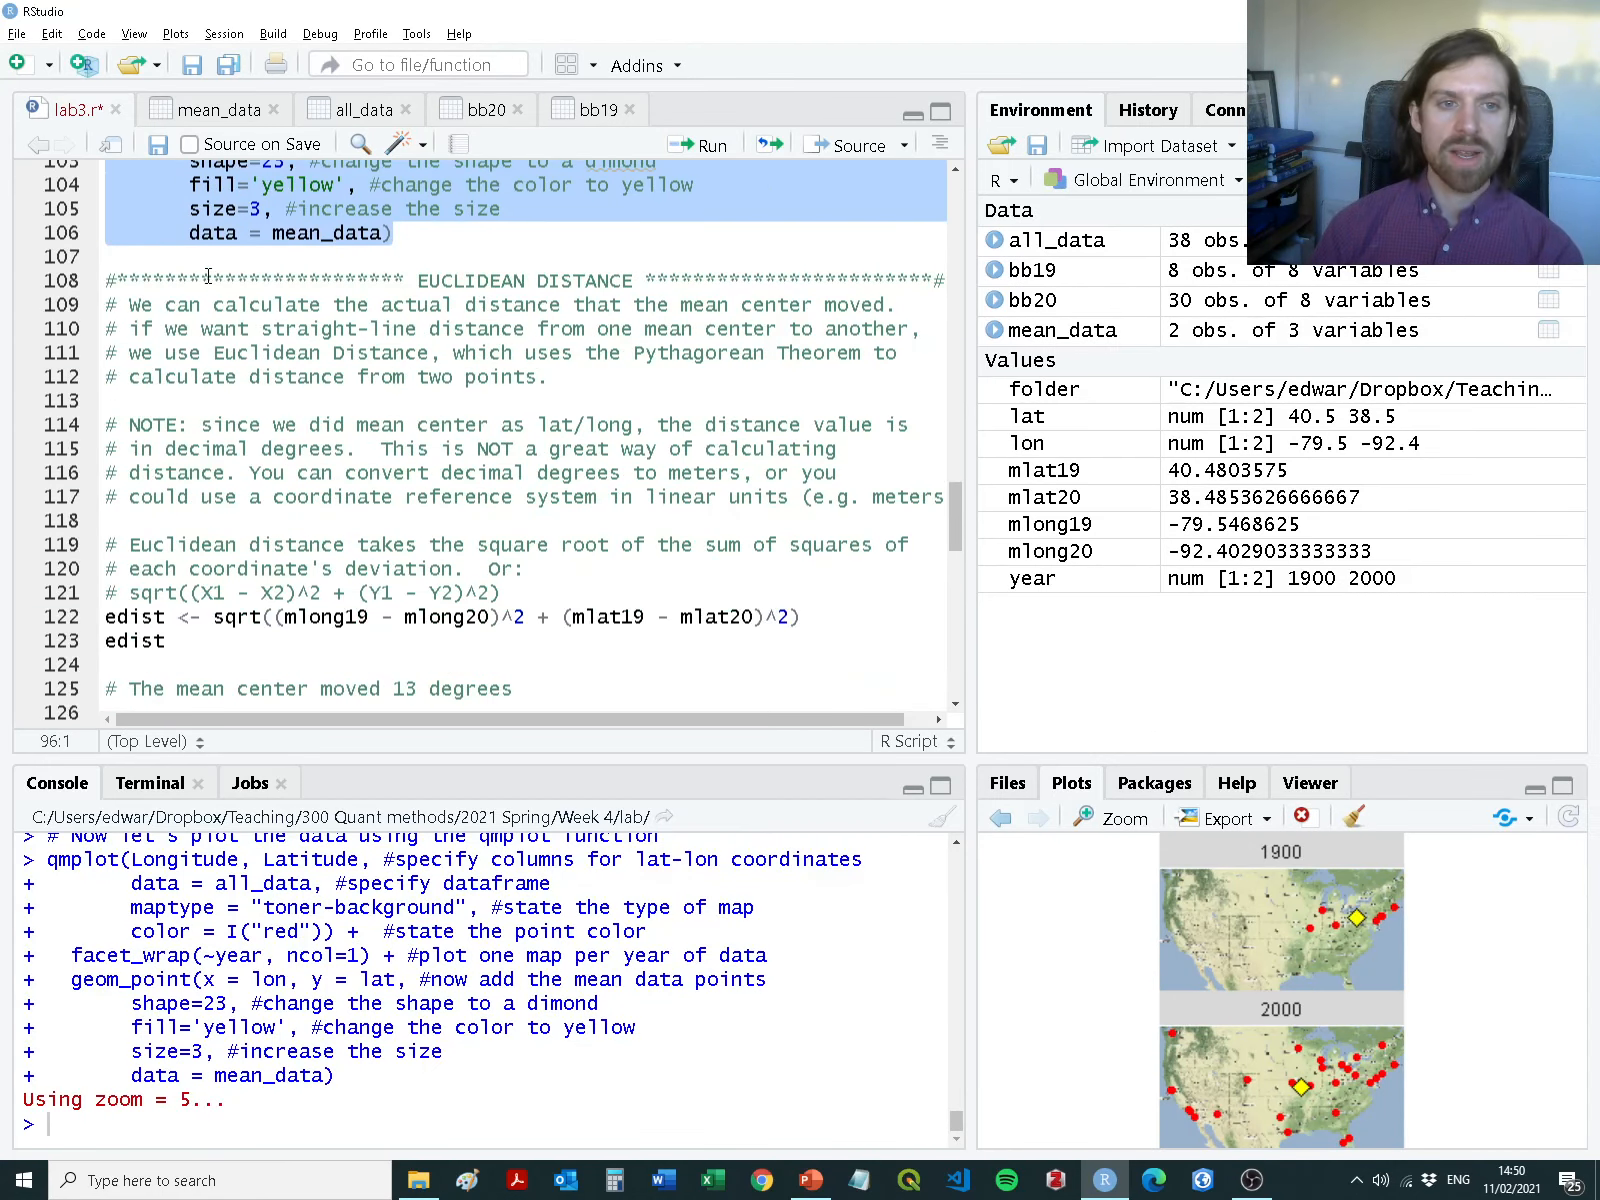
{"action": "left_click", "coordinate": [147, 259]}
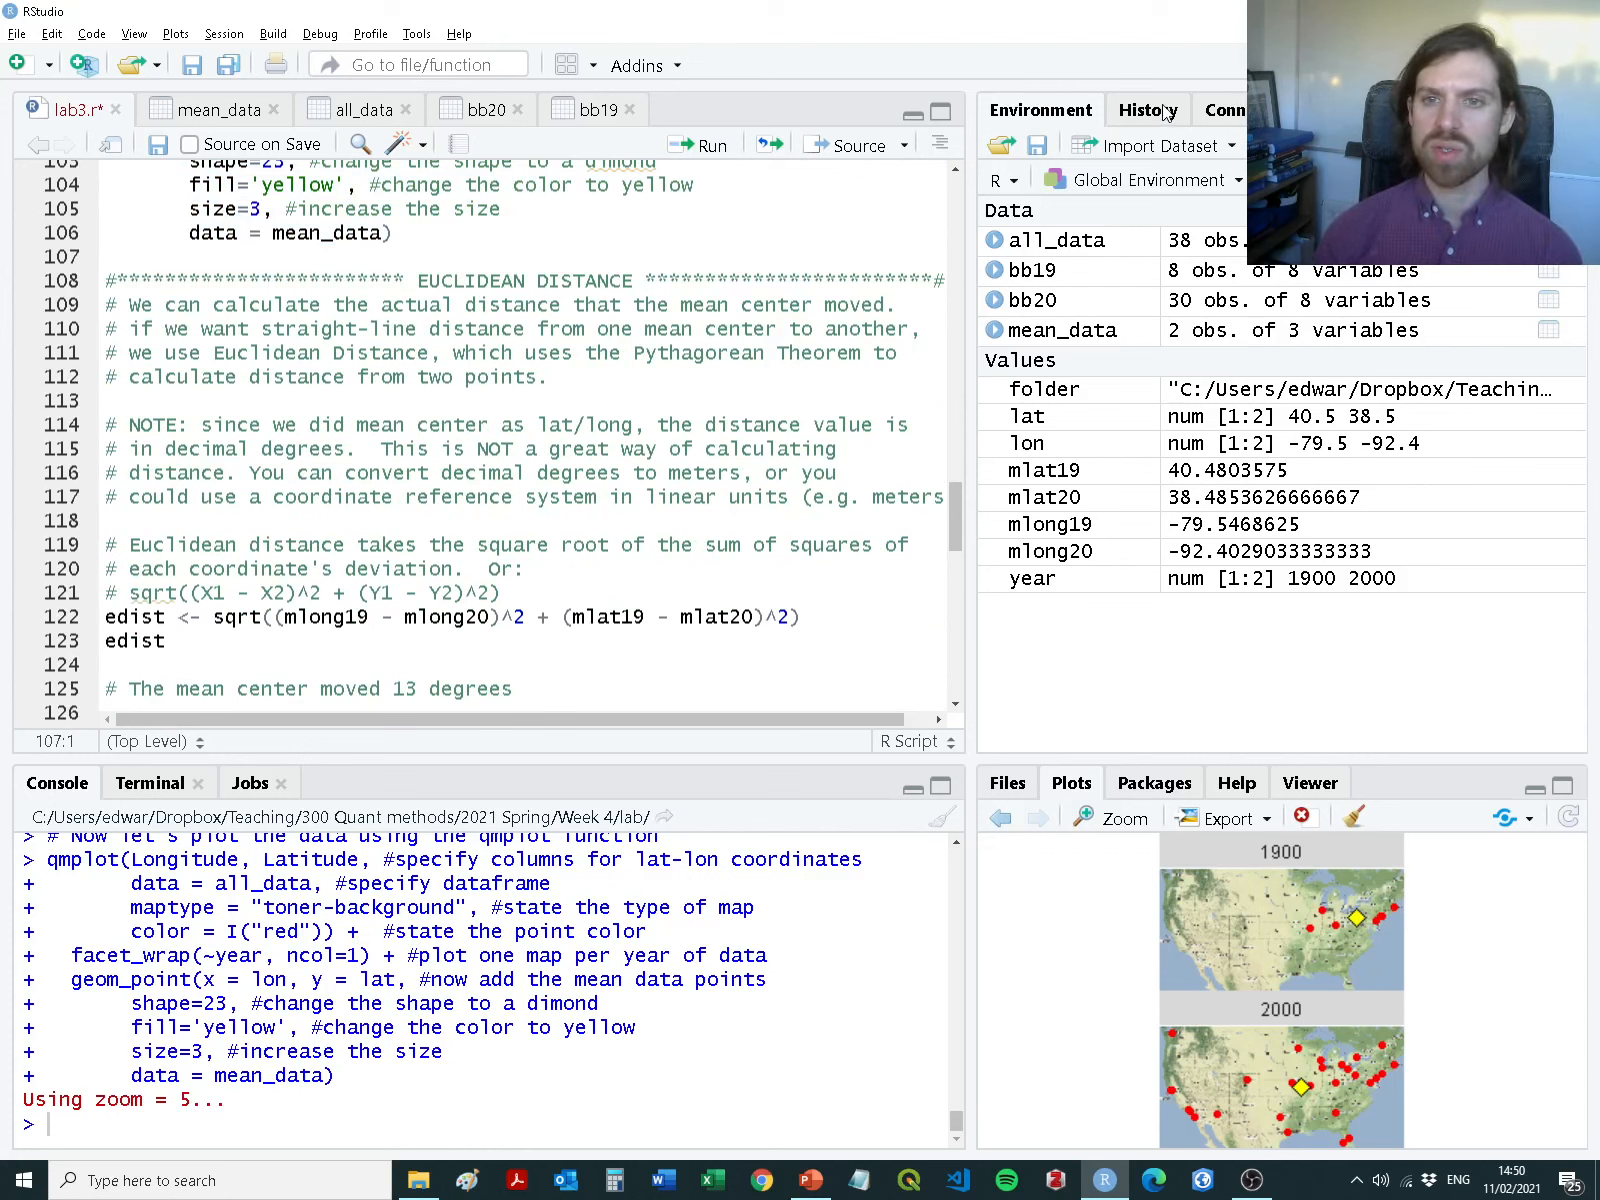
{"action": "left_click", "coordinate": [1362, 145]}
{"action": "left_click", "coordinate": [743, 697]}
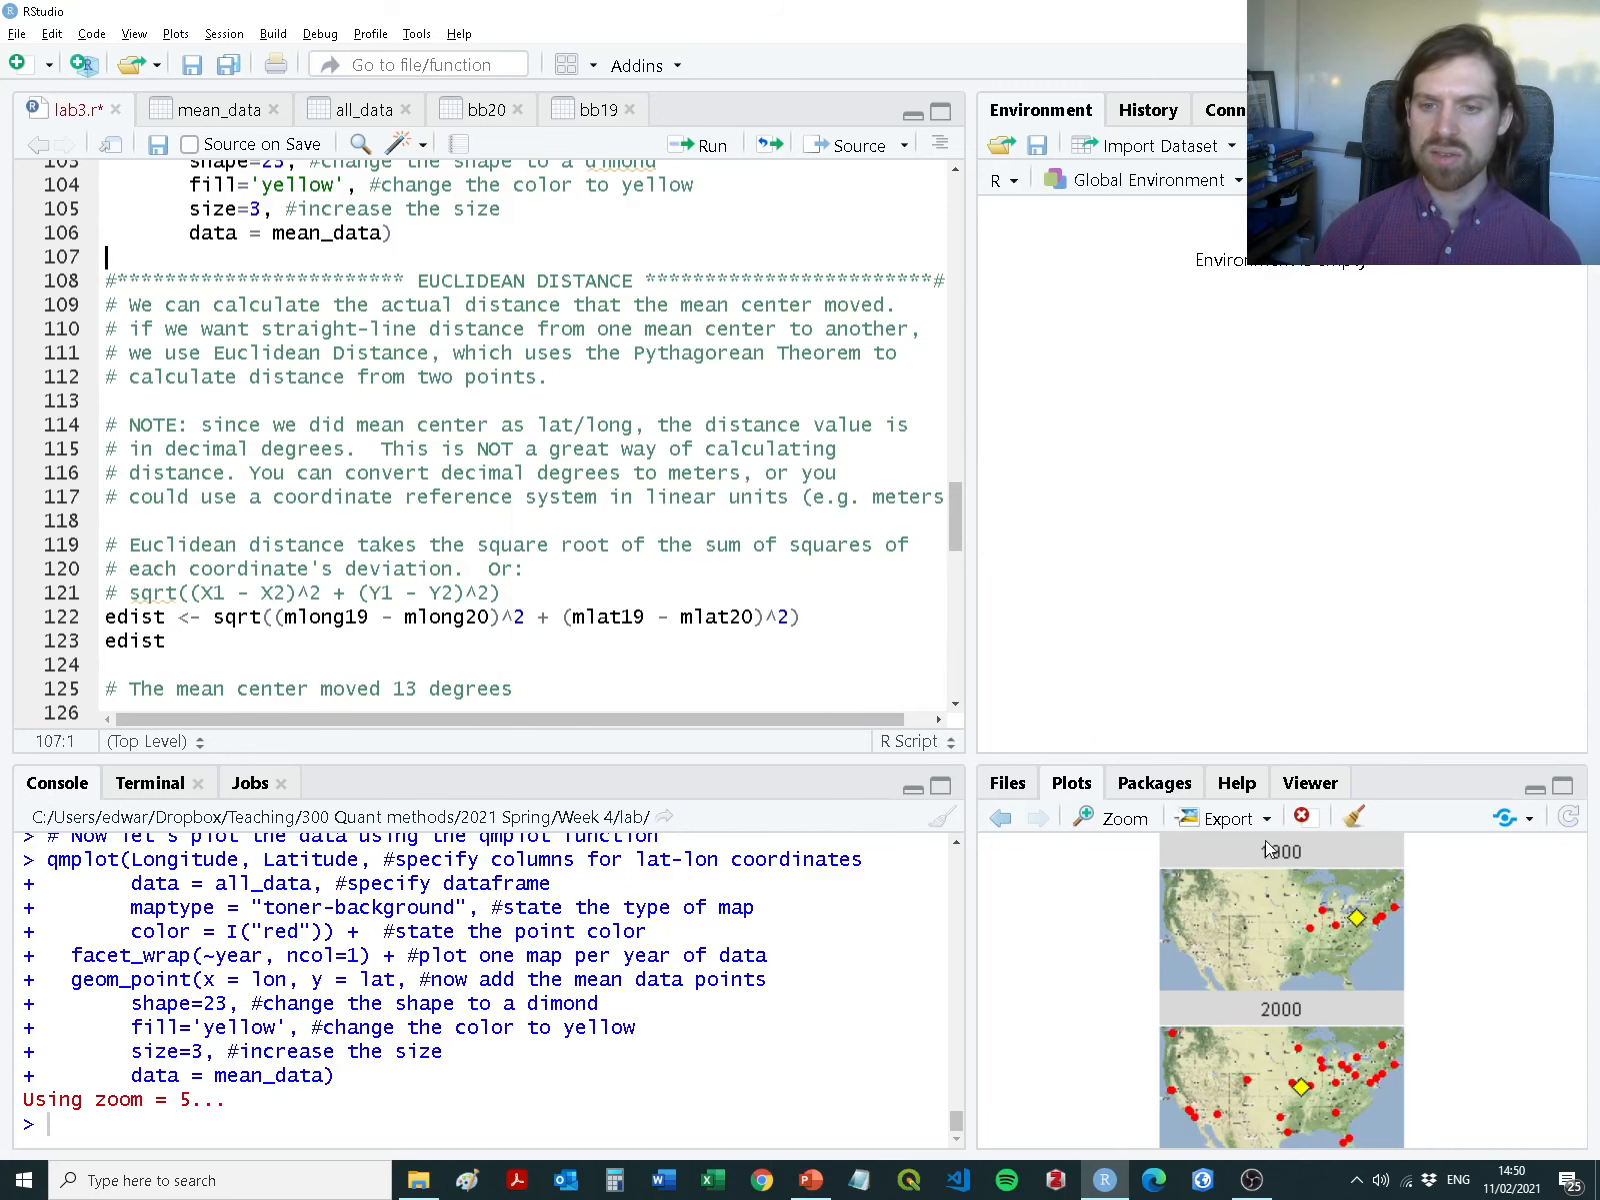
{"action": "left_click", "coordinate": [1354, 817]}
{"action": "left_click", "coordinate": [864, 615]}
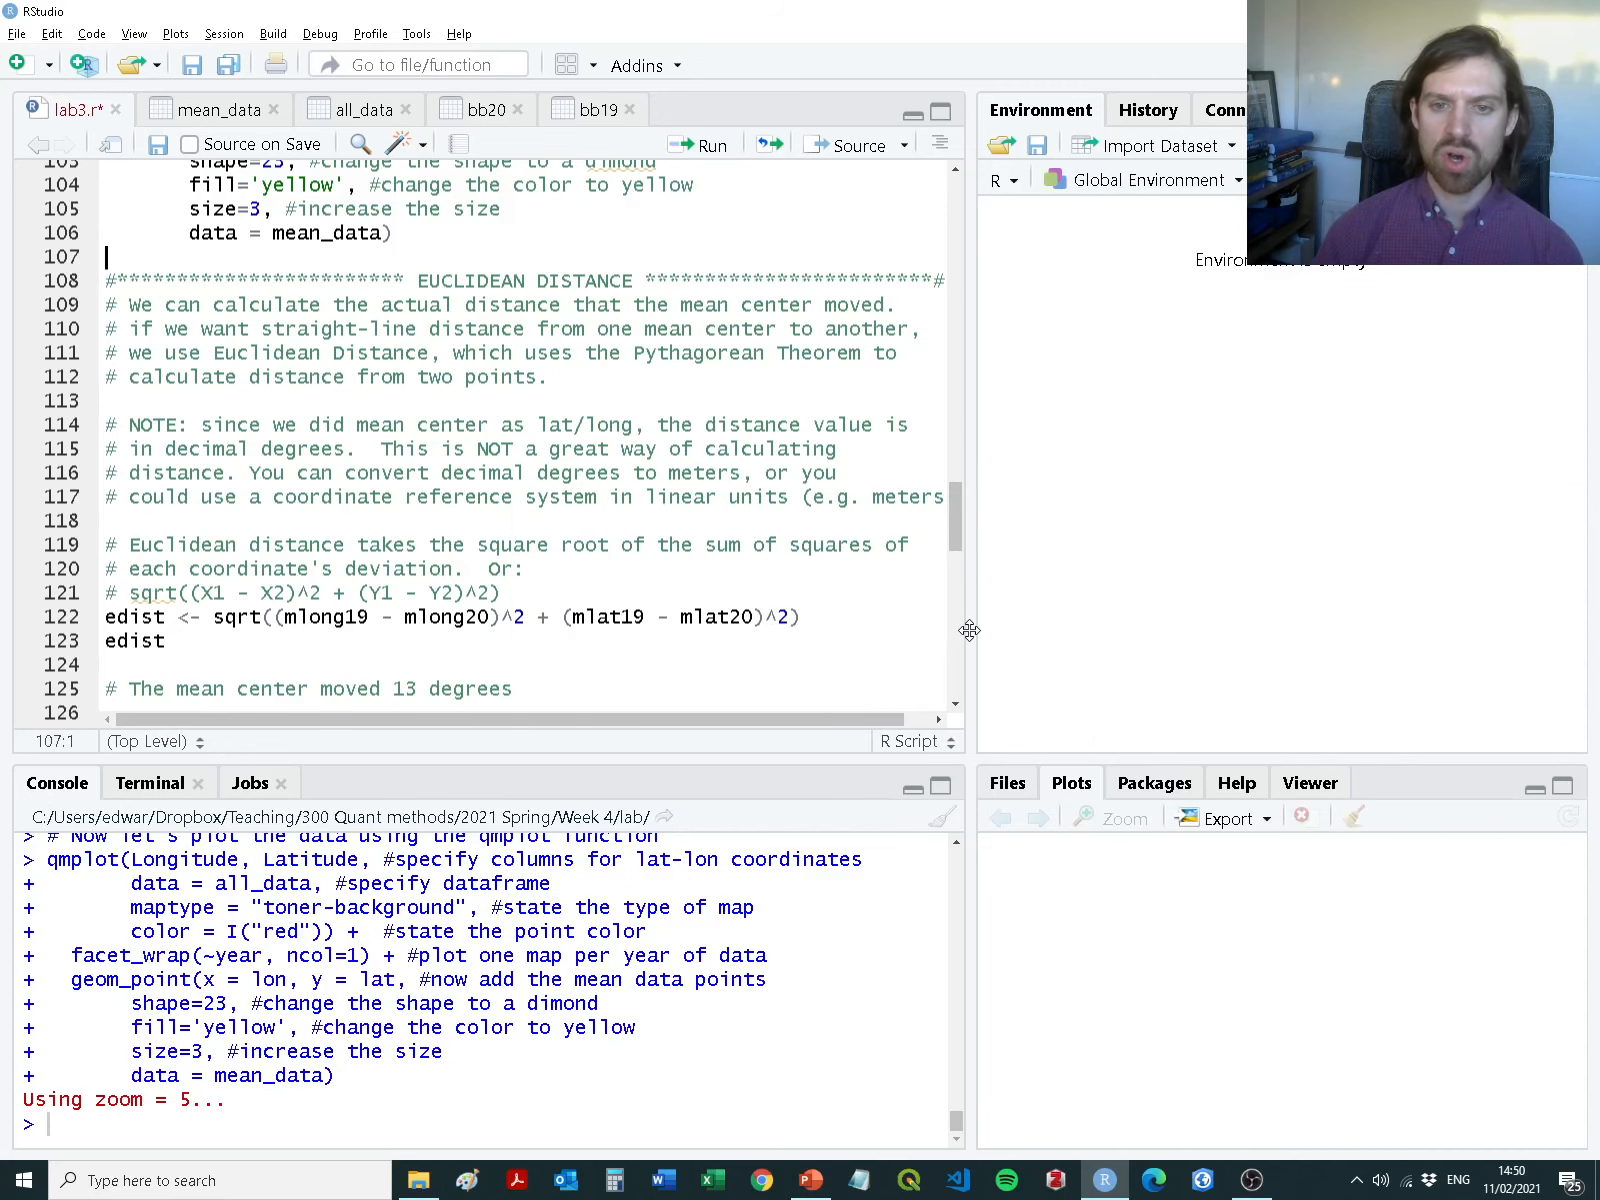
{"action": "left_click_drag", "start_coordinate": [968, 636], "coordinate": [1031, 636]}
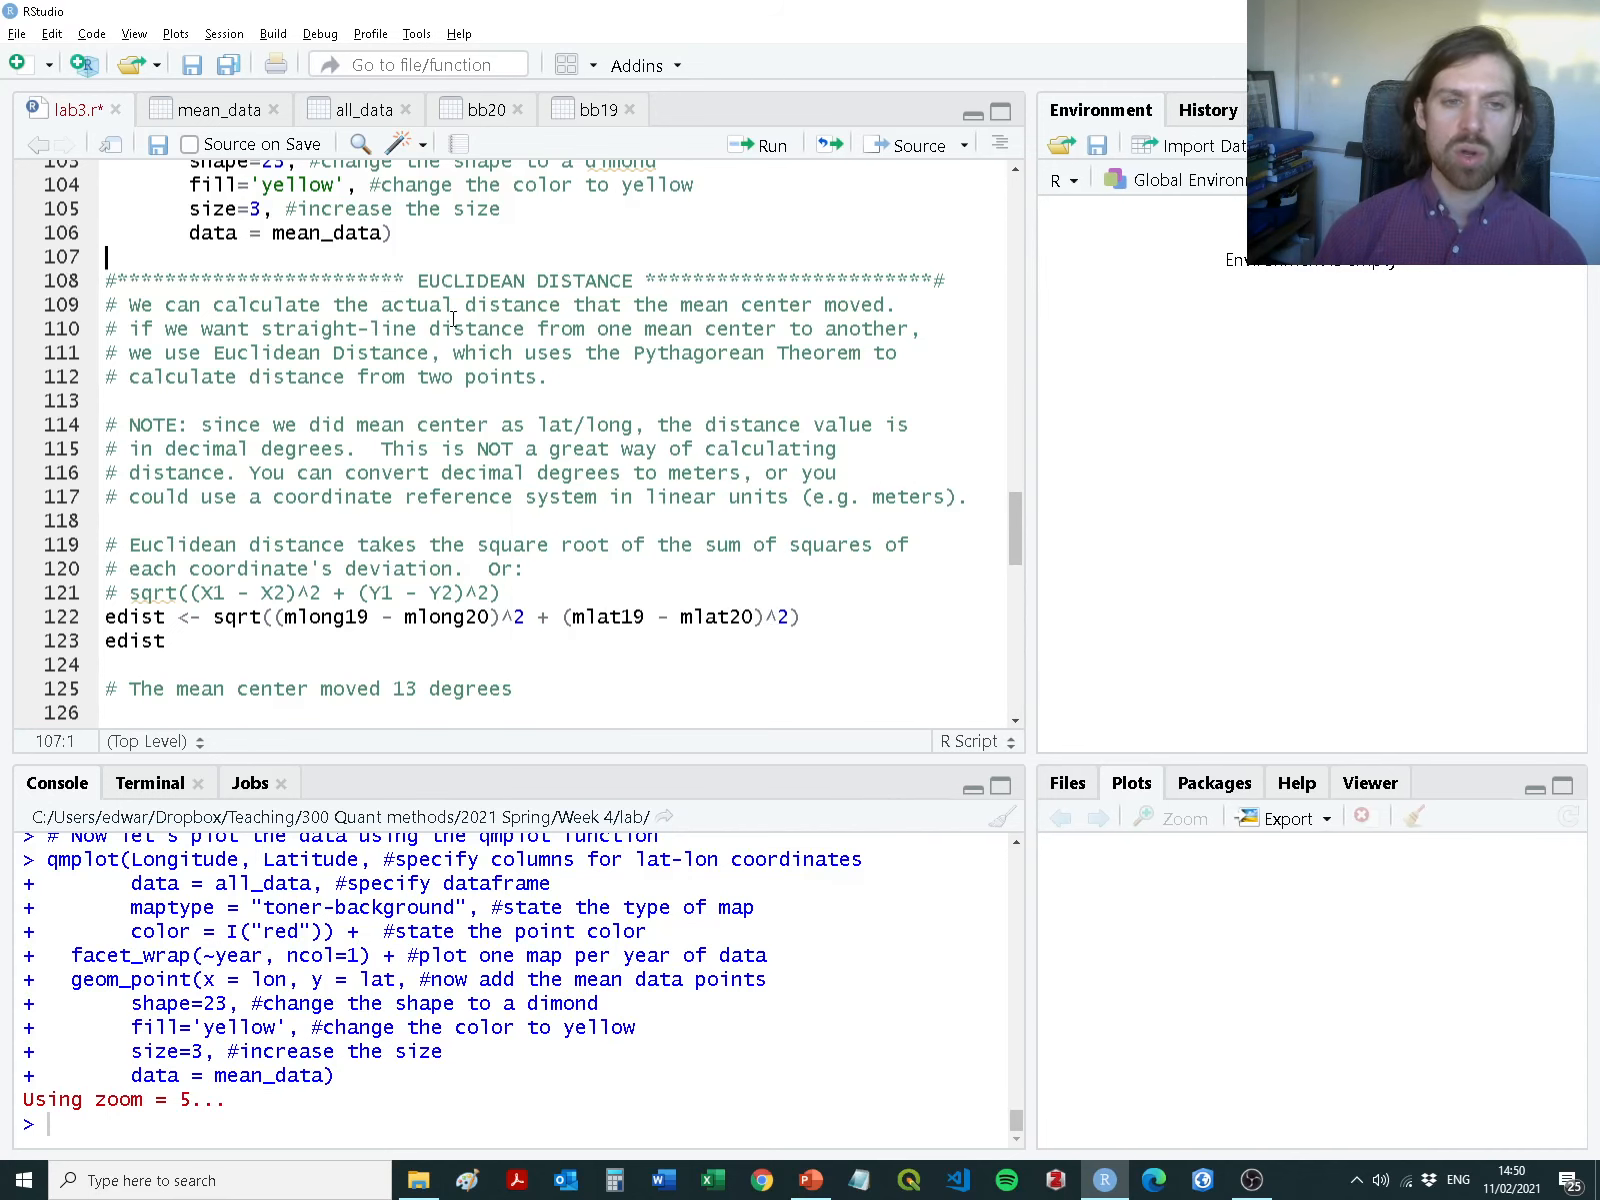
Read the Euclidean distance section of the script, switch to the PowerPoint lecture slides, and examine the distance formula on slide 23
{"action": "left_click_drag", "start_coordinate": [549, 377], "coordinate": [58, 287]}
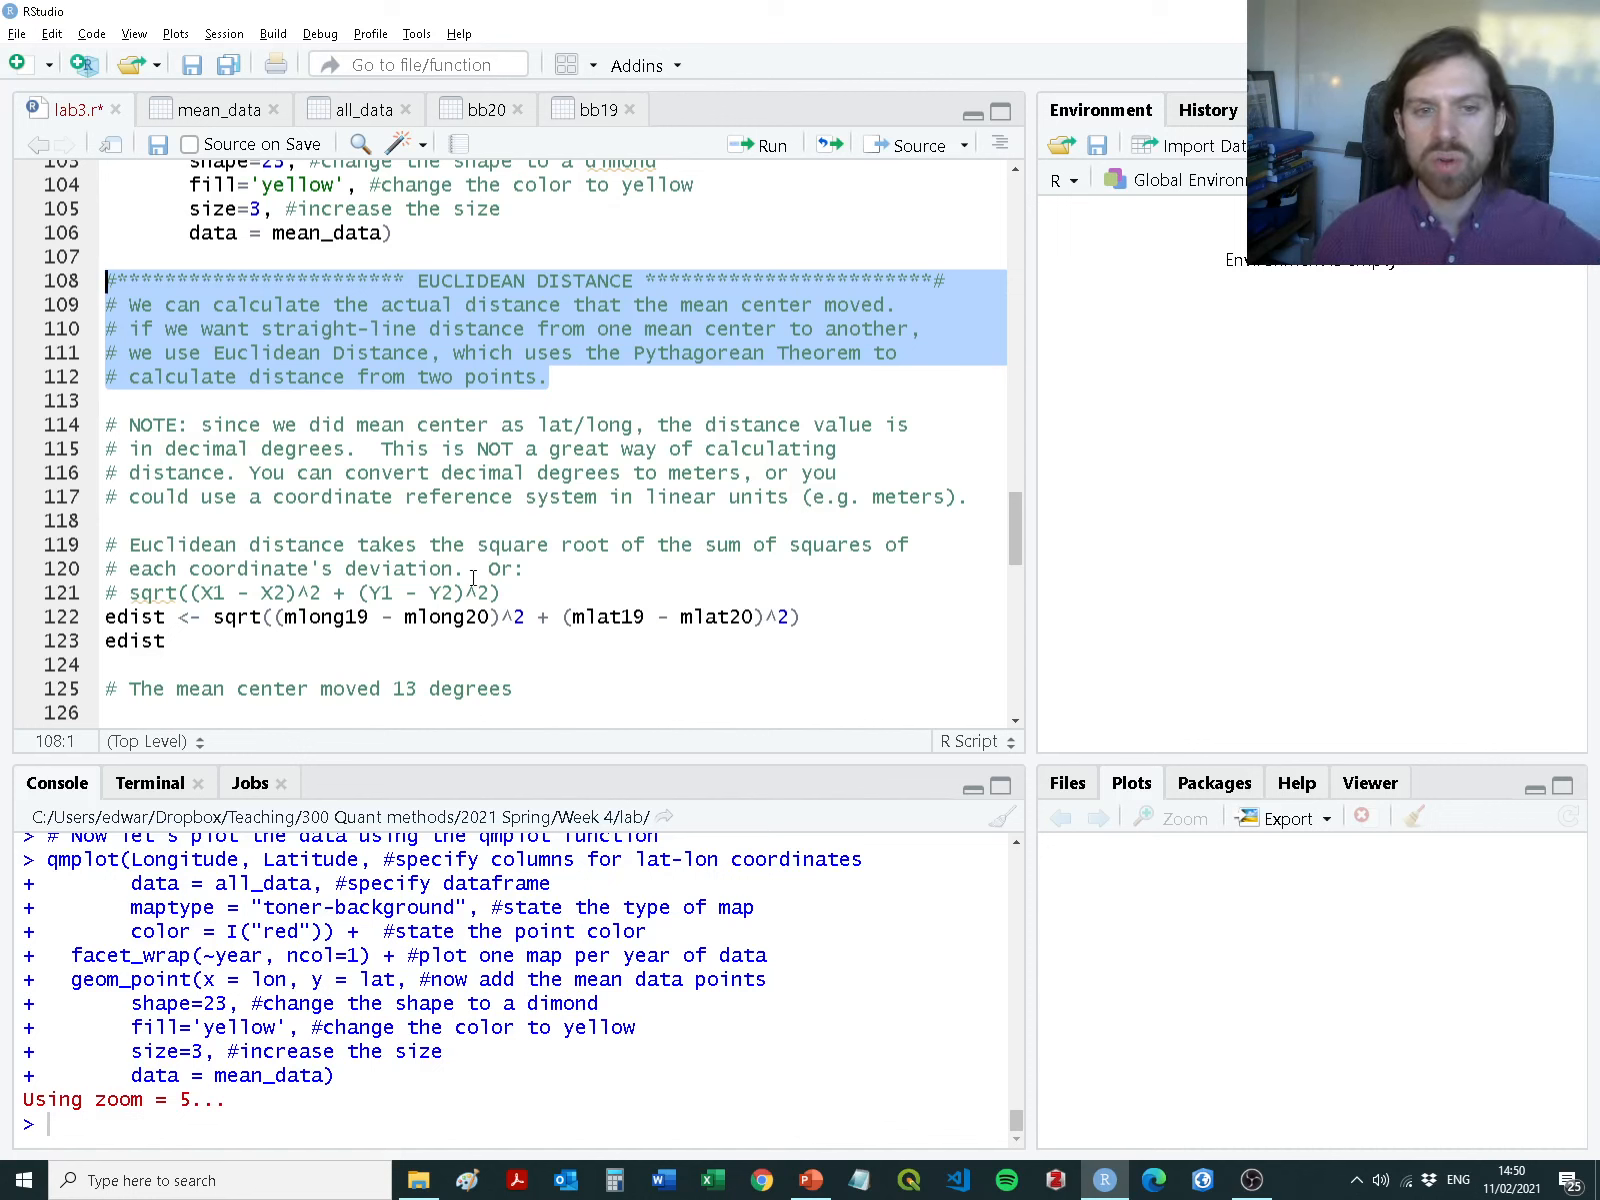
{"action": "left_click_drag", "start_coordinate": [311, 641], "coordinate": [107, 569]}
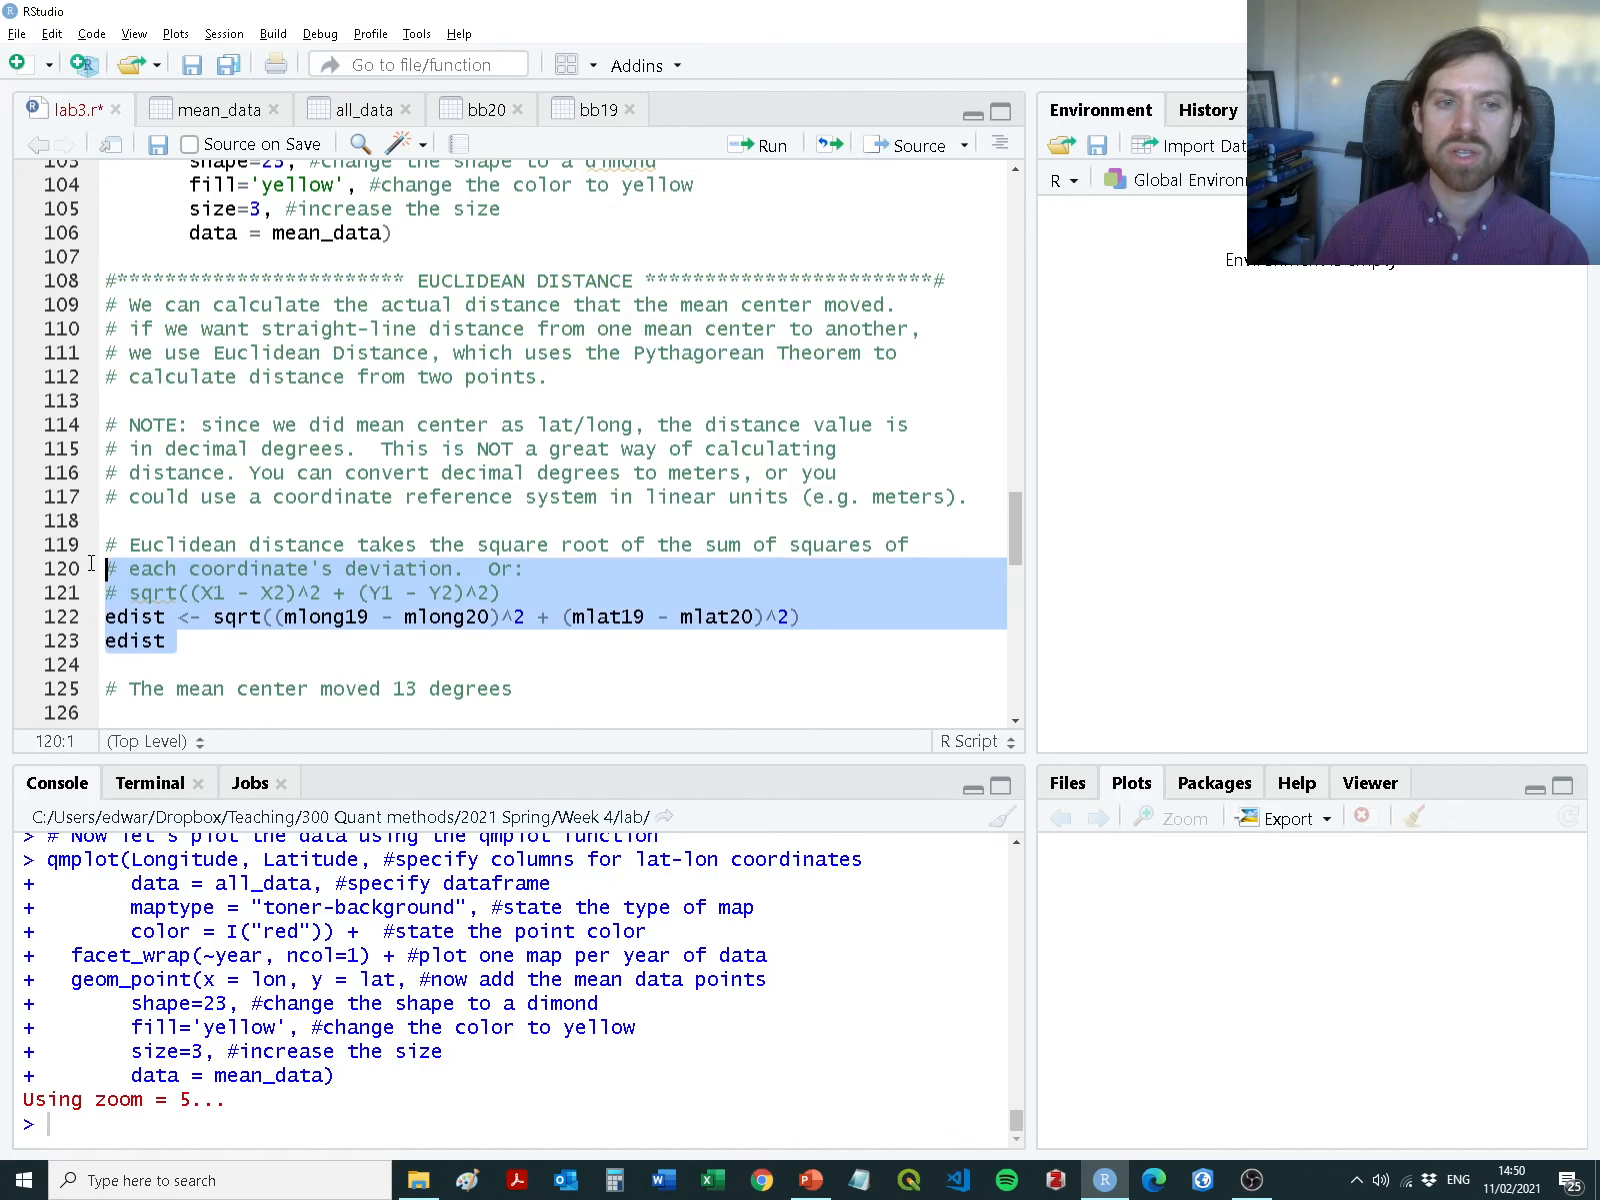
{"action": "key", "text": "alt+Tab"}
{"action": "scroll", "coordinate": [739, 734], "scroll_direction": "down", "scroll_amount": 2}
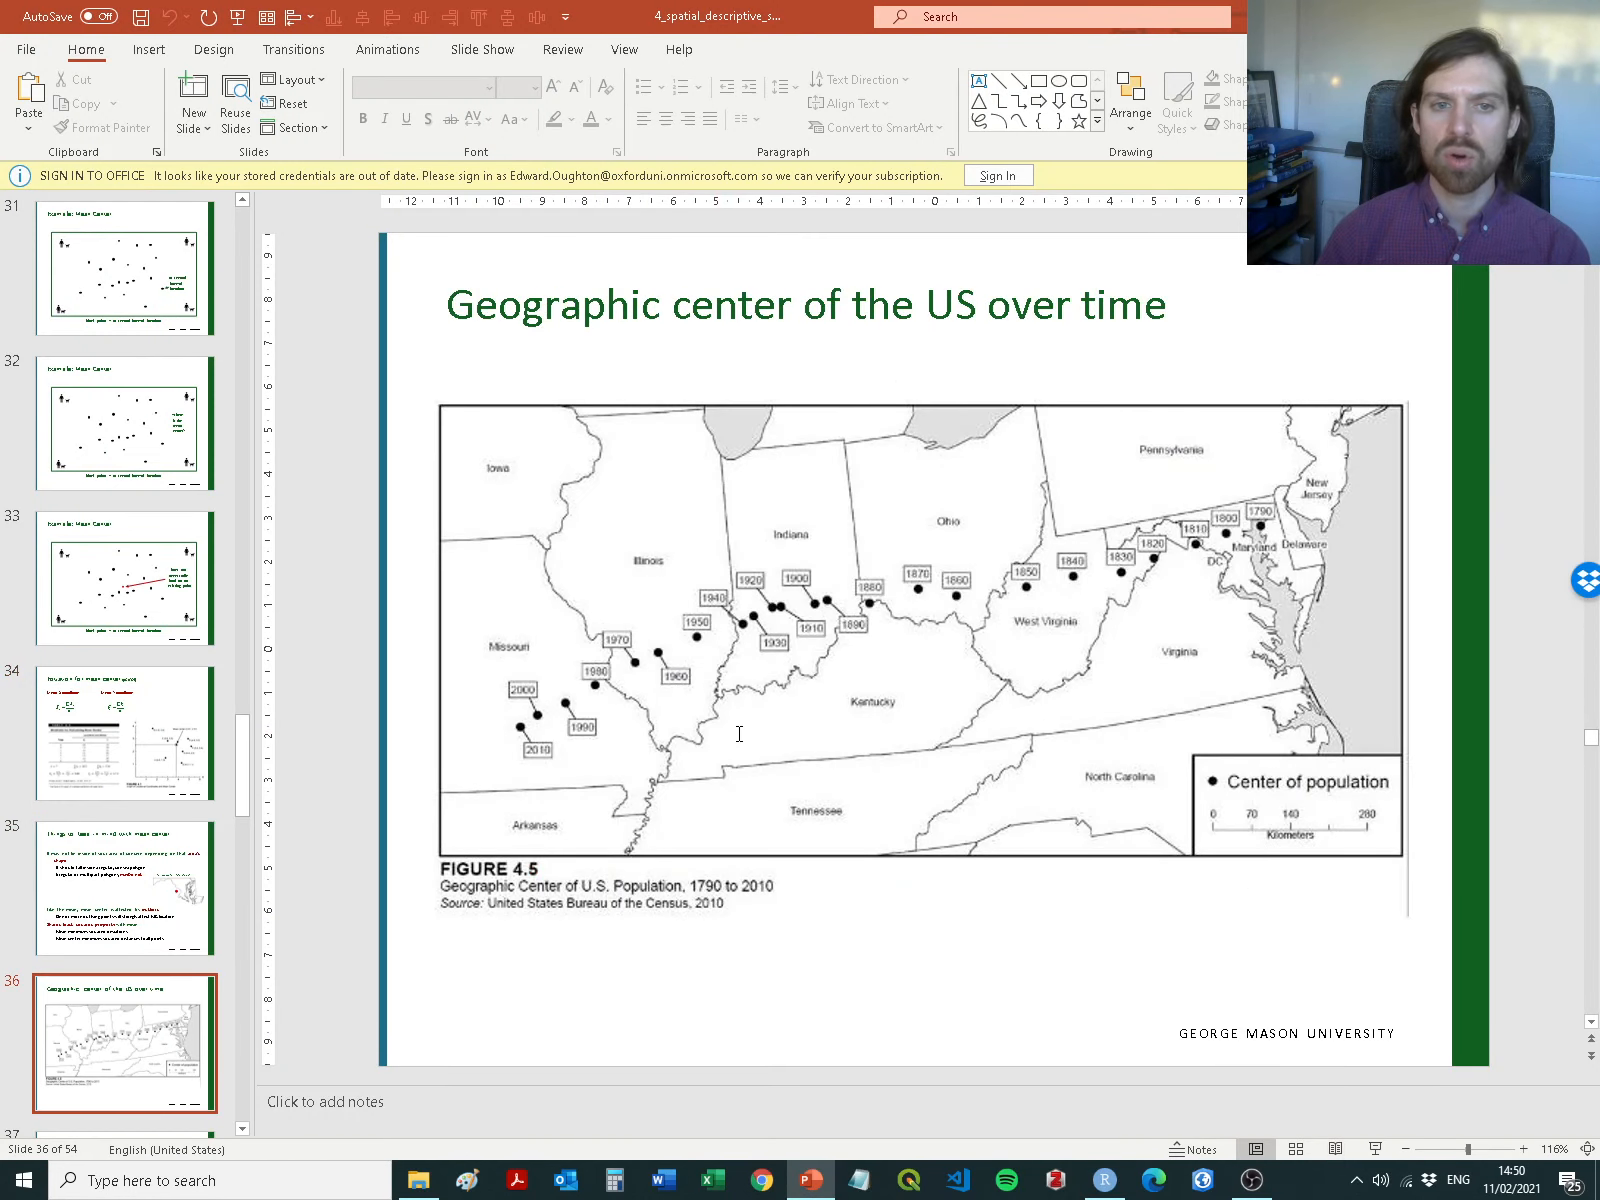
{"action": "scroll", "coordinate": [739, 734], "scroll_direction": "up", "scroll_amount": 11}
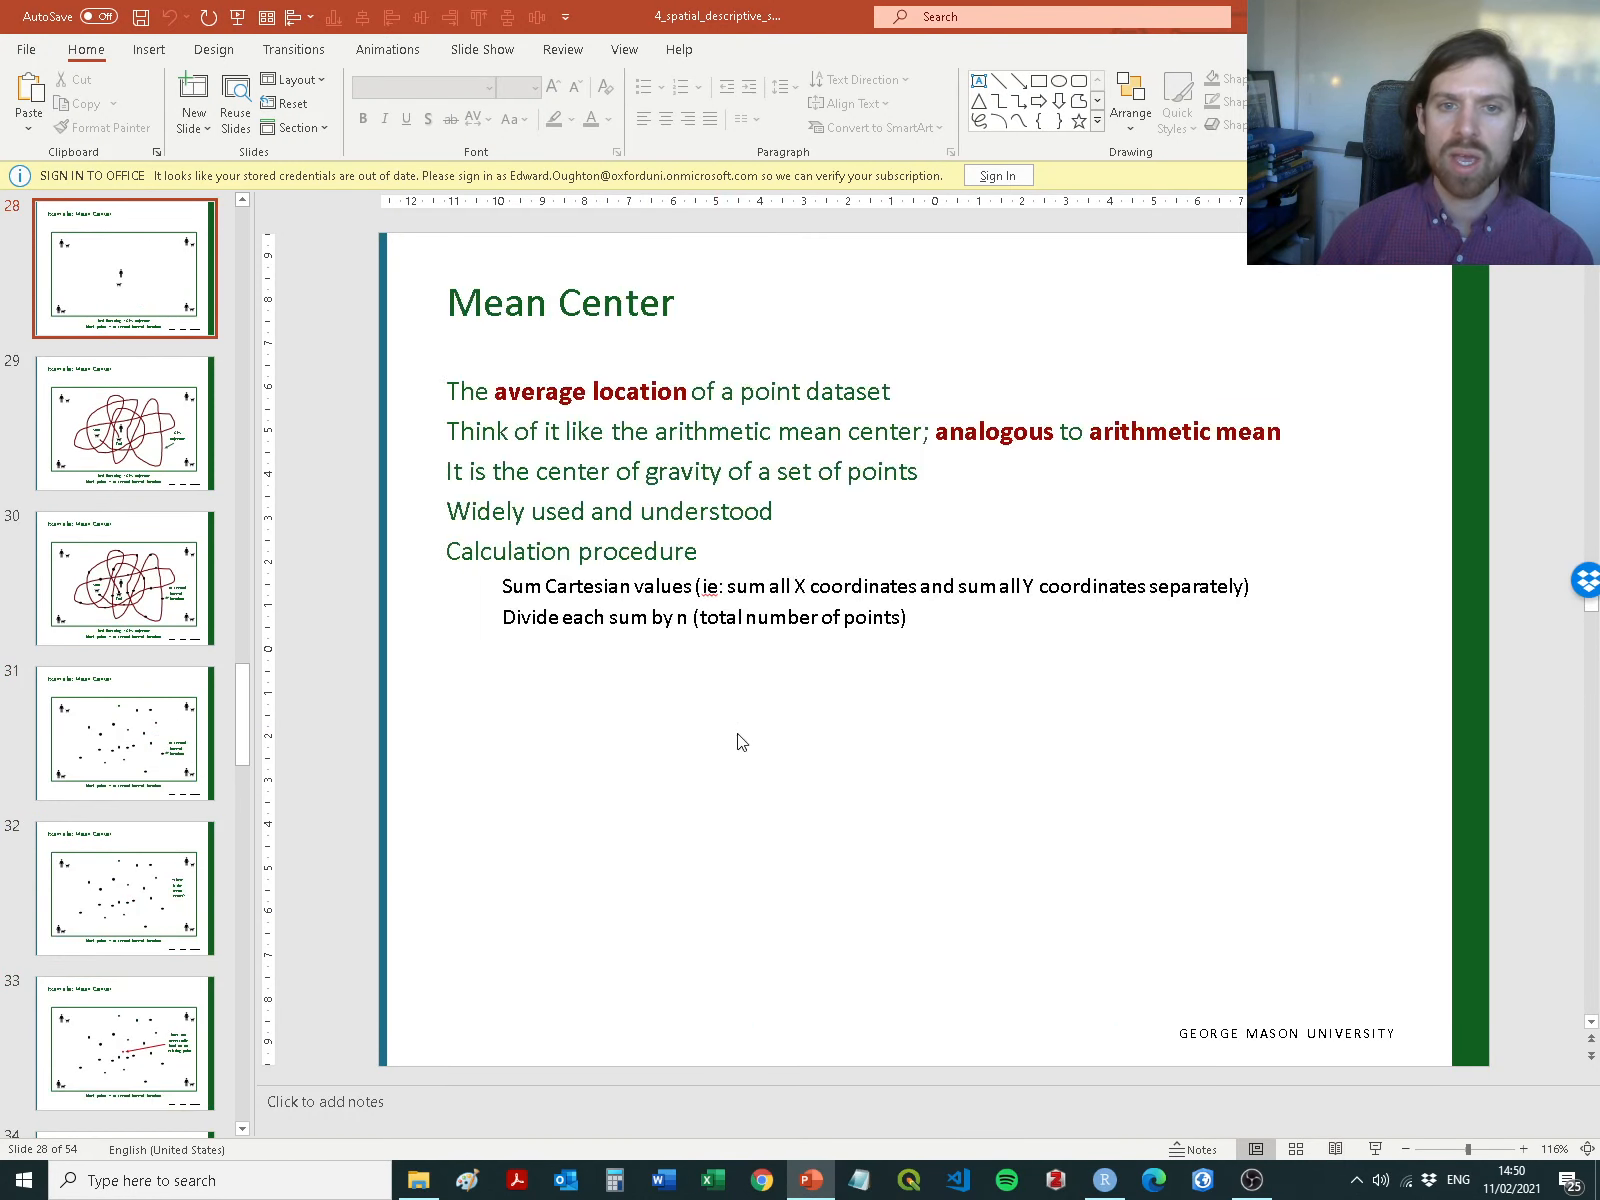
{"action": "scroll", "coordinate": [738, 737], "scroll_direction": "up", "scroll_amount": 1}
{"action": "scroll", "coordinate": [738, 737], "scroll_direction": "down", "scroll_amount": 1}
{"action": "scroll", "coordinate": [738, 737], "scroll_direction": "up", "scroll_amount": 1}
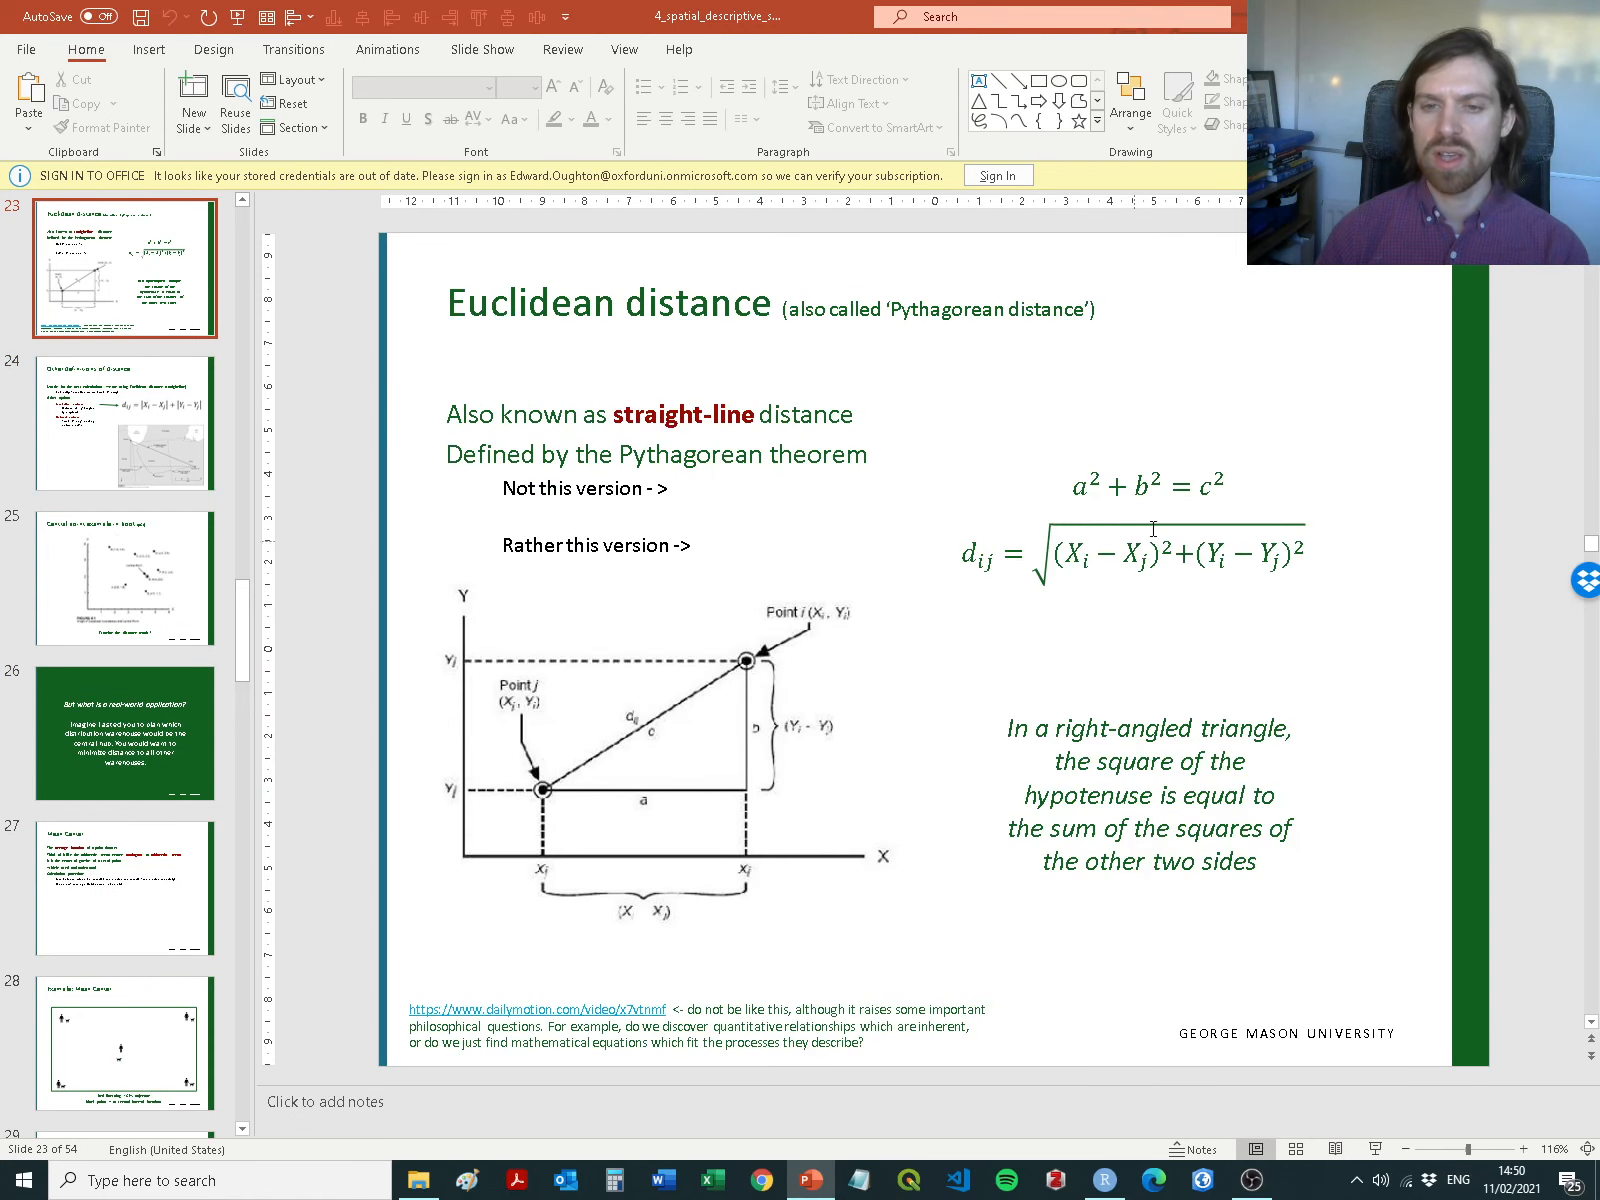
{"action": "left_click", "coordinate": [1305, 556]}
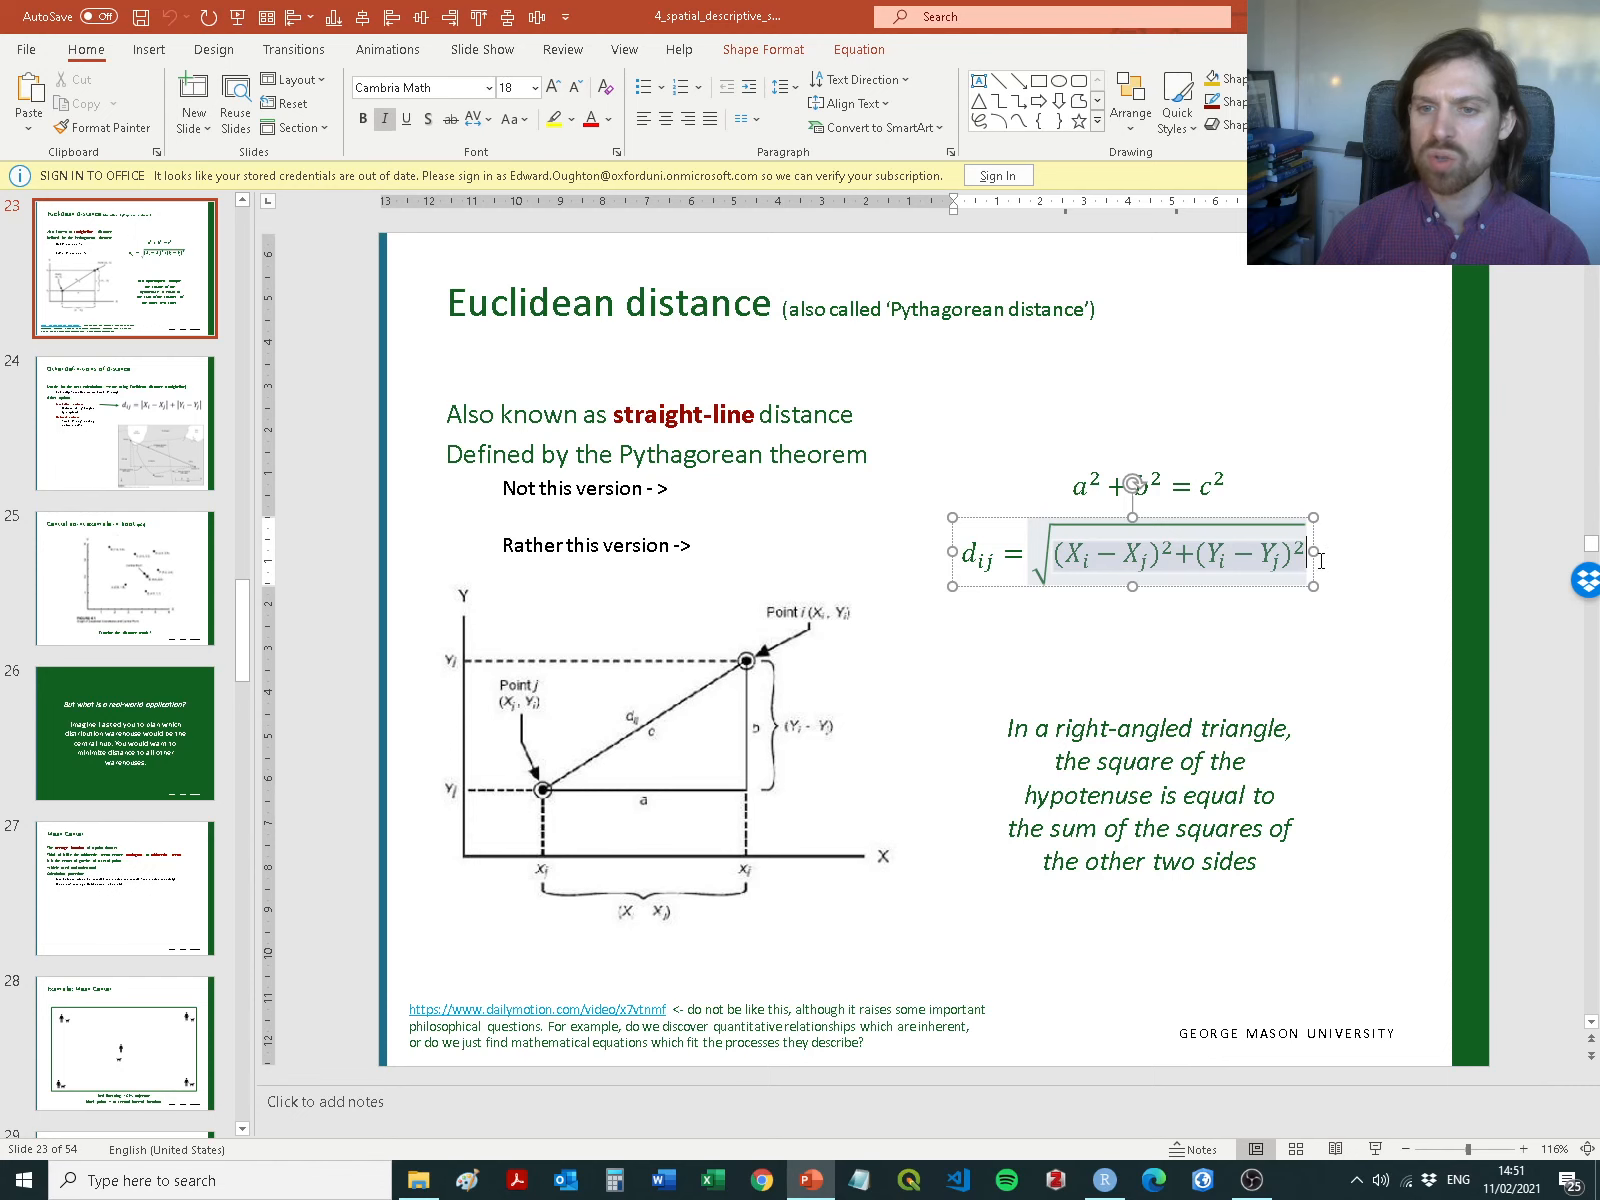
{"action": "left_click", "coordinate": [1377, 591]}
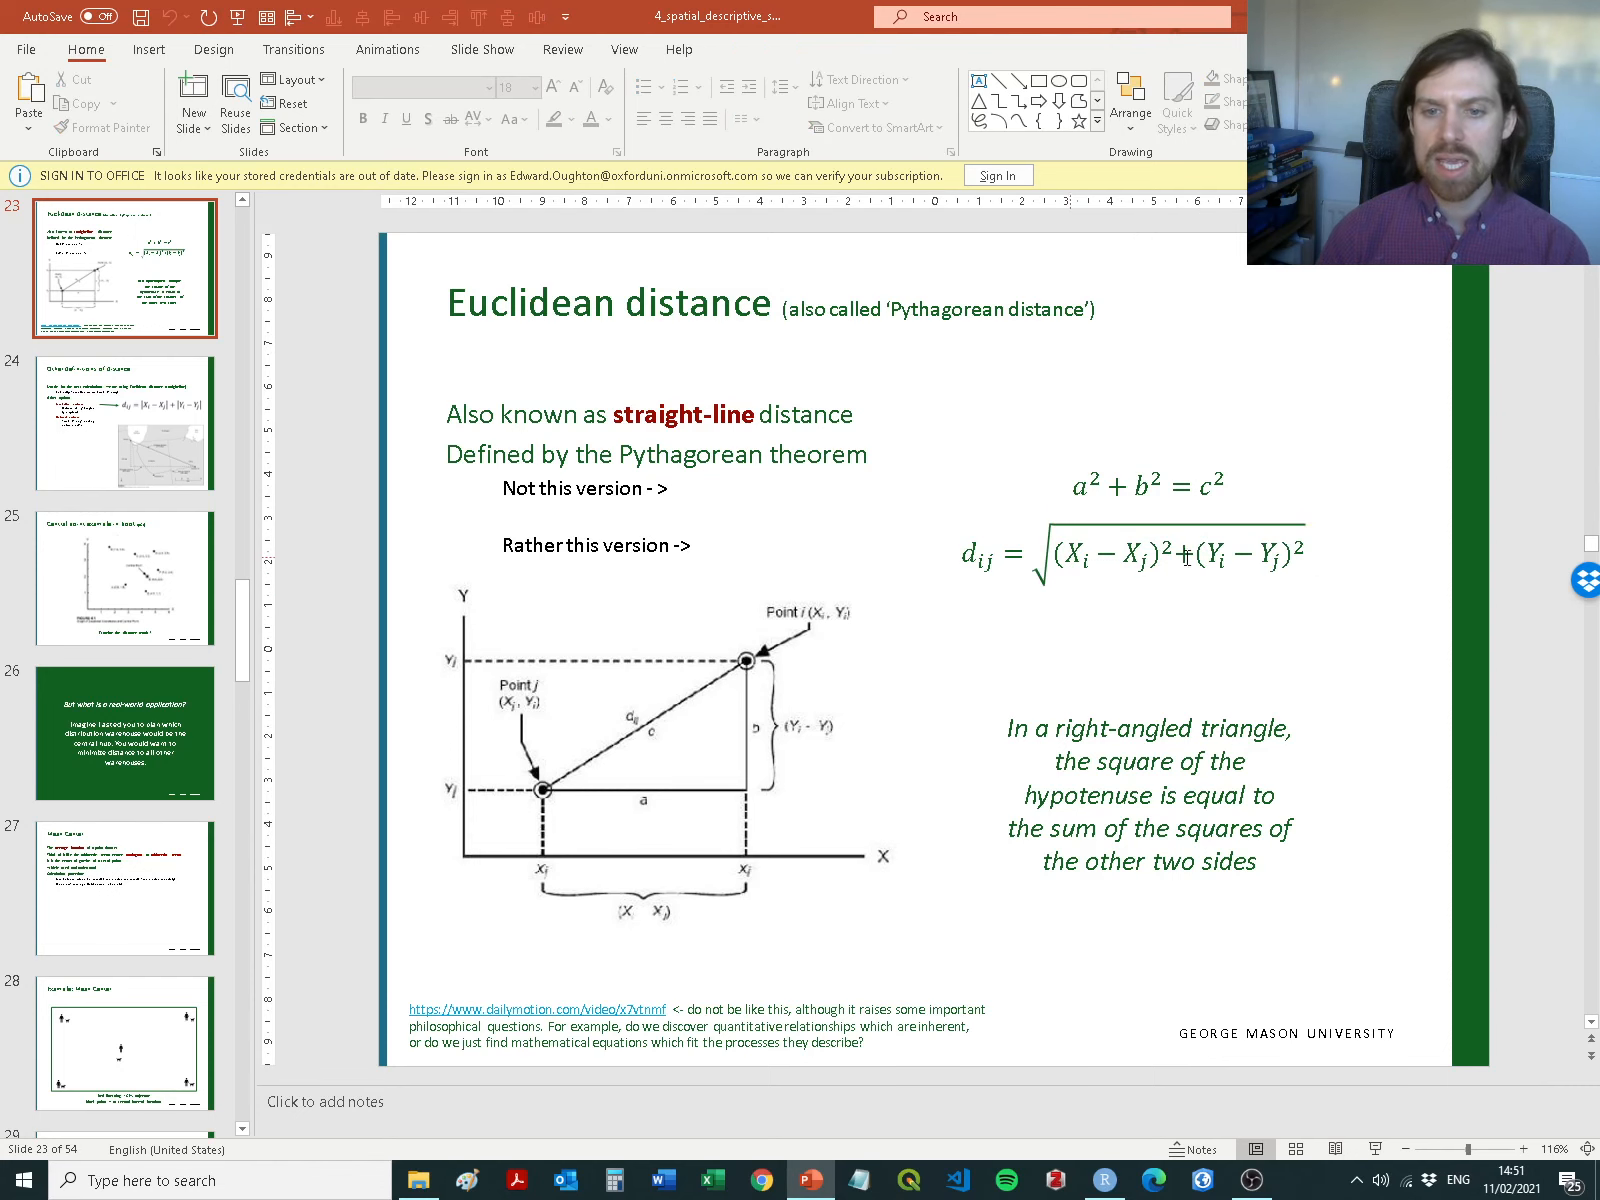
Return to RStudio and compare the mlong and mlat differences on line 122 with the triangle diagram and formula on the PowerPoint slide
{"action": "key", "text": "alt+Tab"}
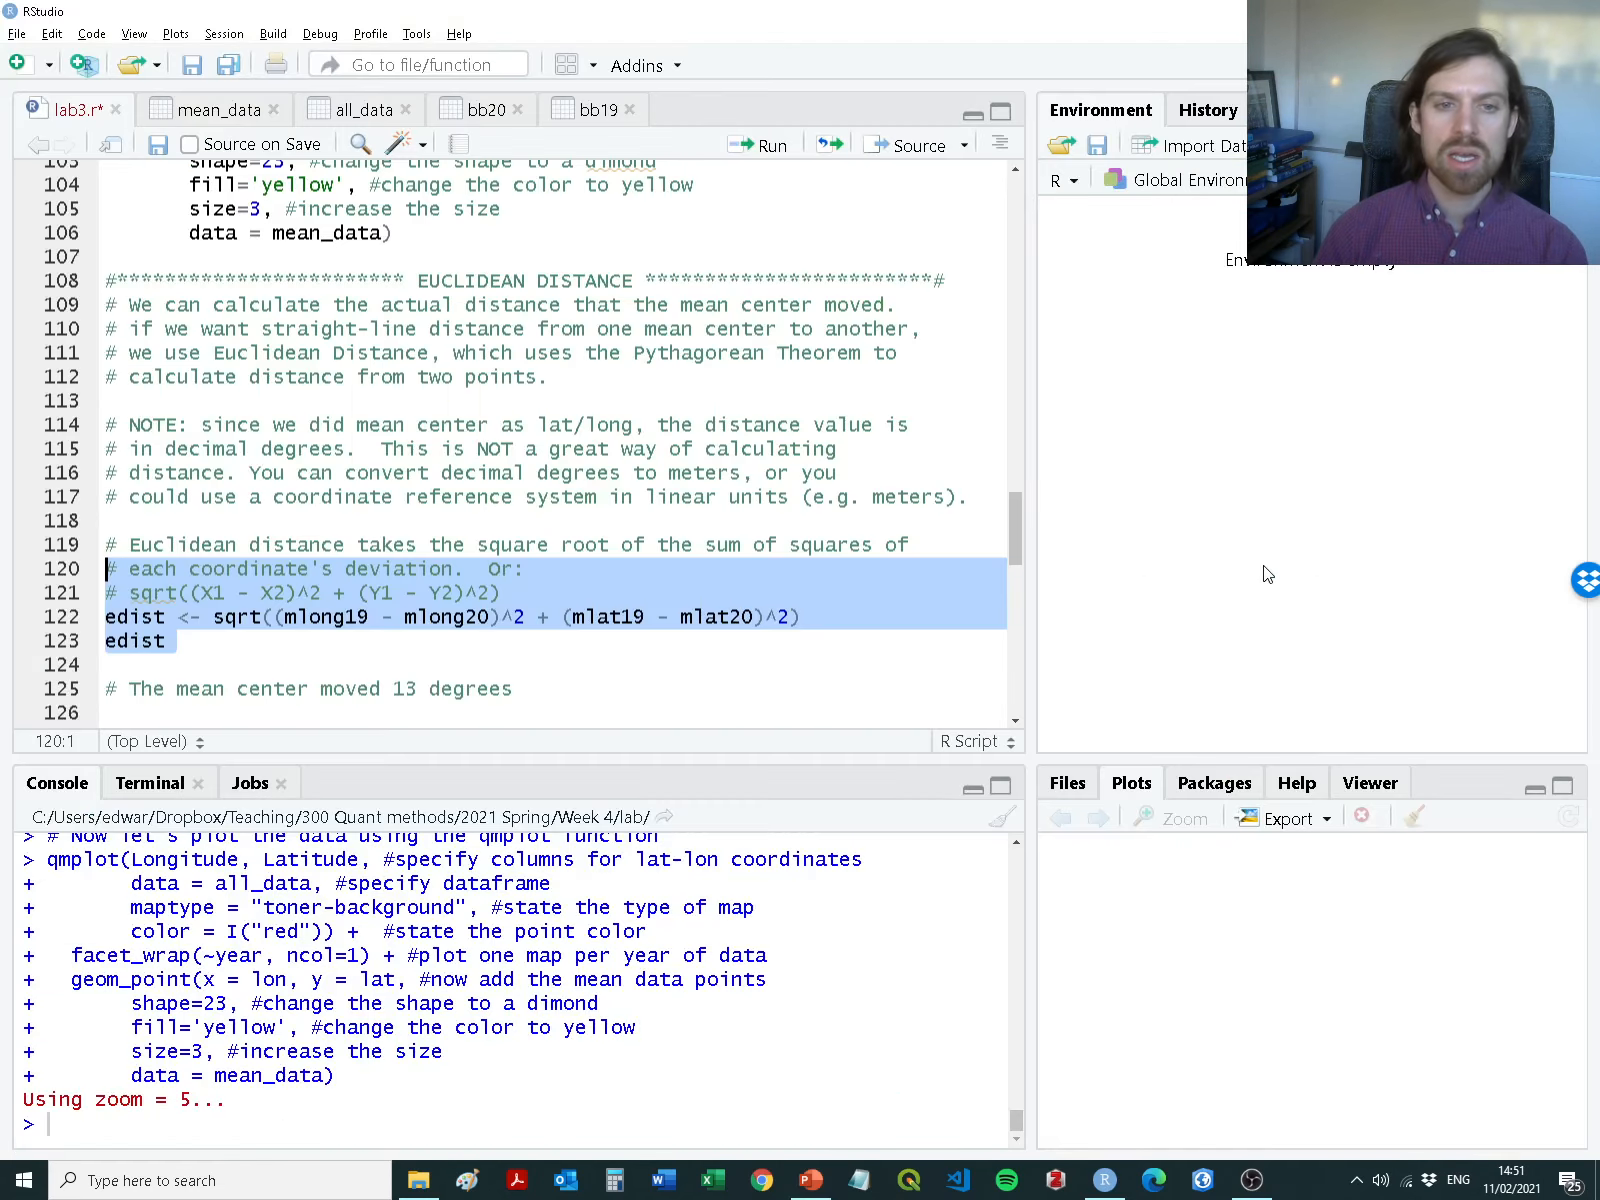
{"action": "double_click", "coordinate": [330, 620]}
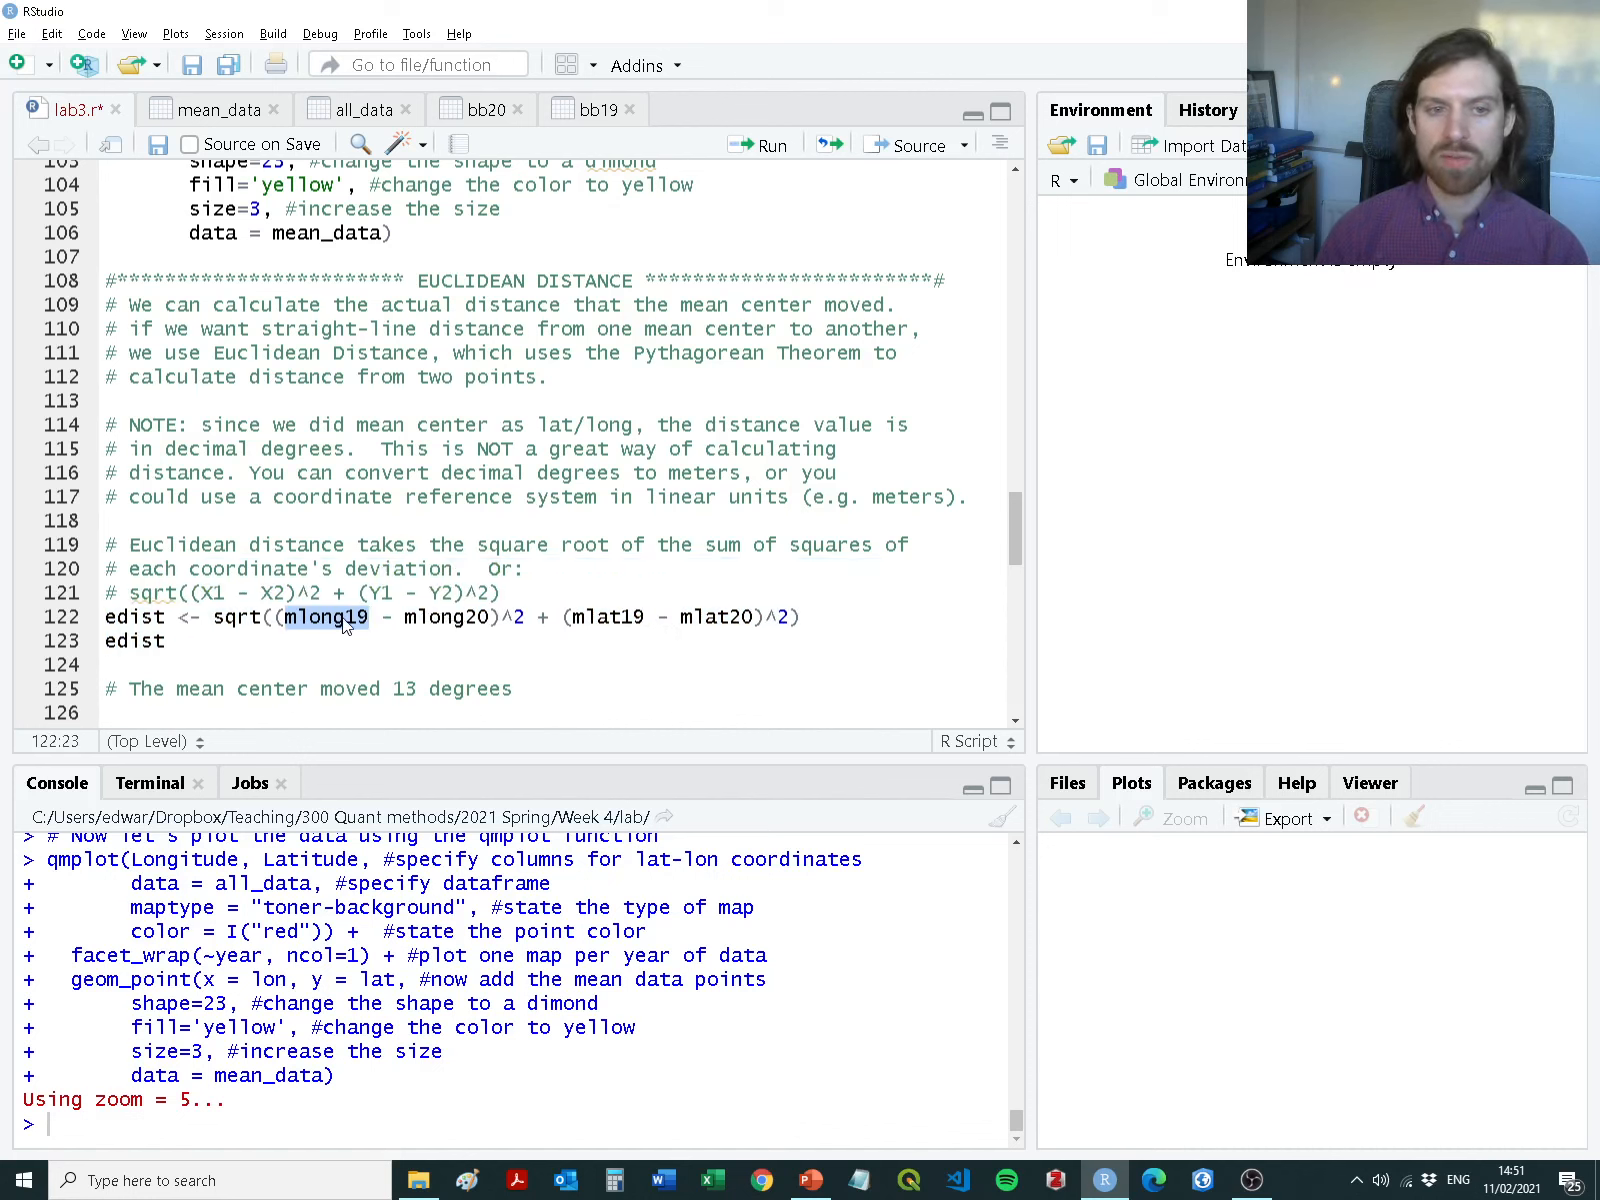
{"action": "double_click", "coordinate": [462, 620]}
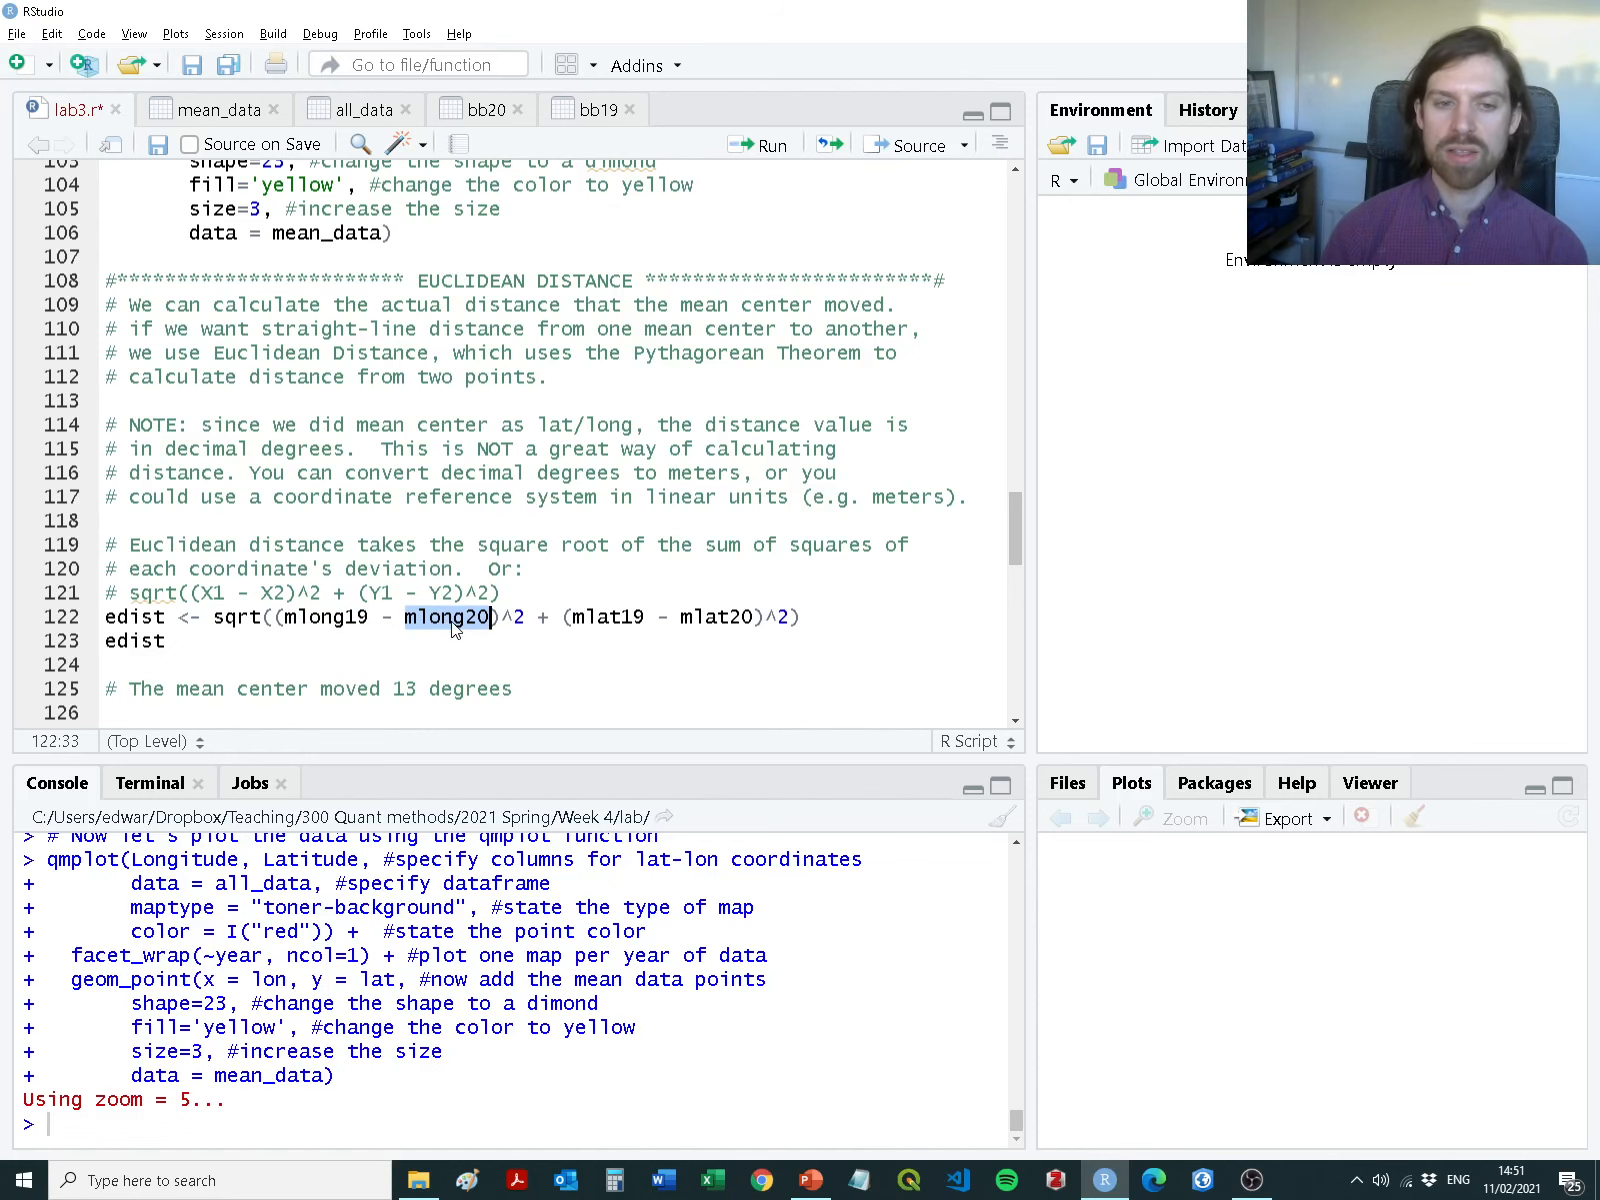
{"action": "key", "text": "alt+Tab"}
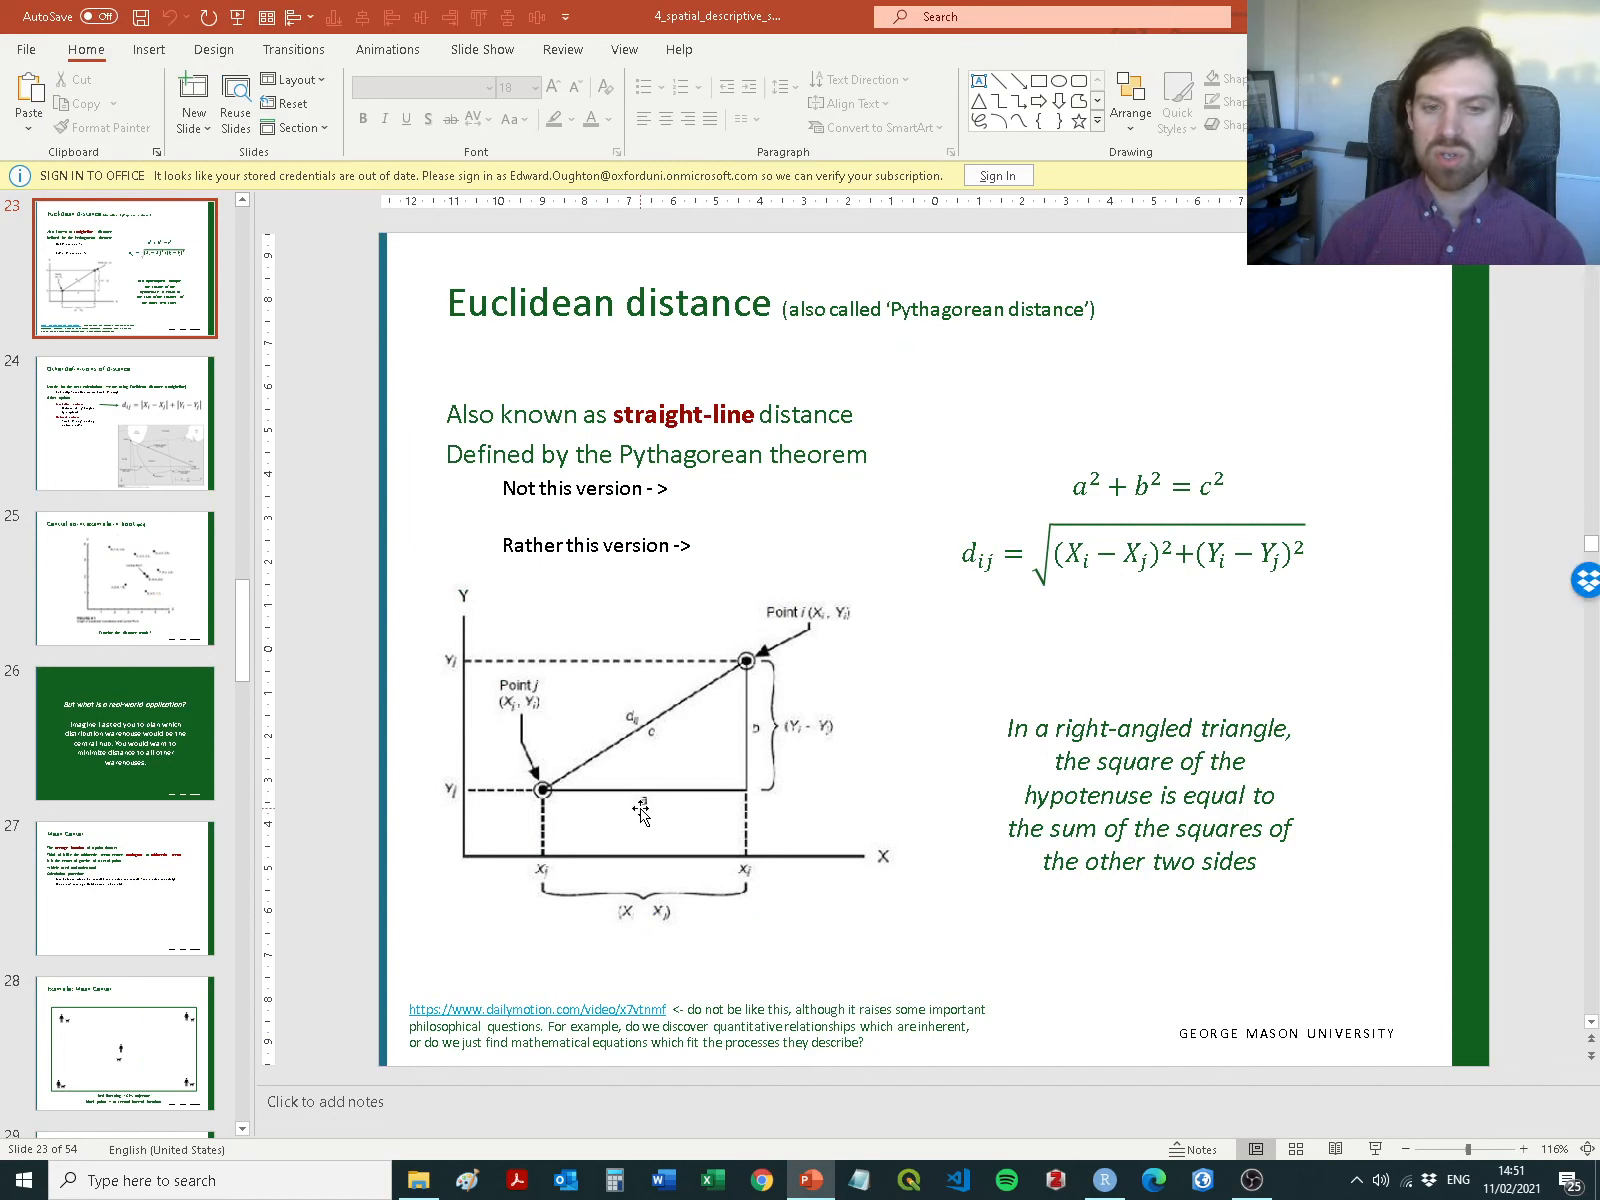
{"action": "key", "text": "alt+Tab"}
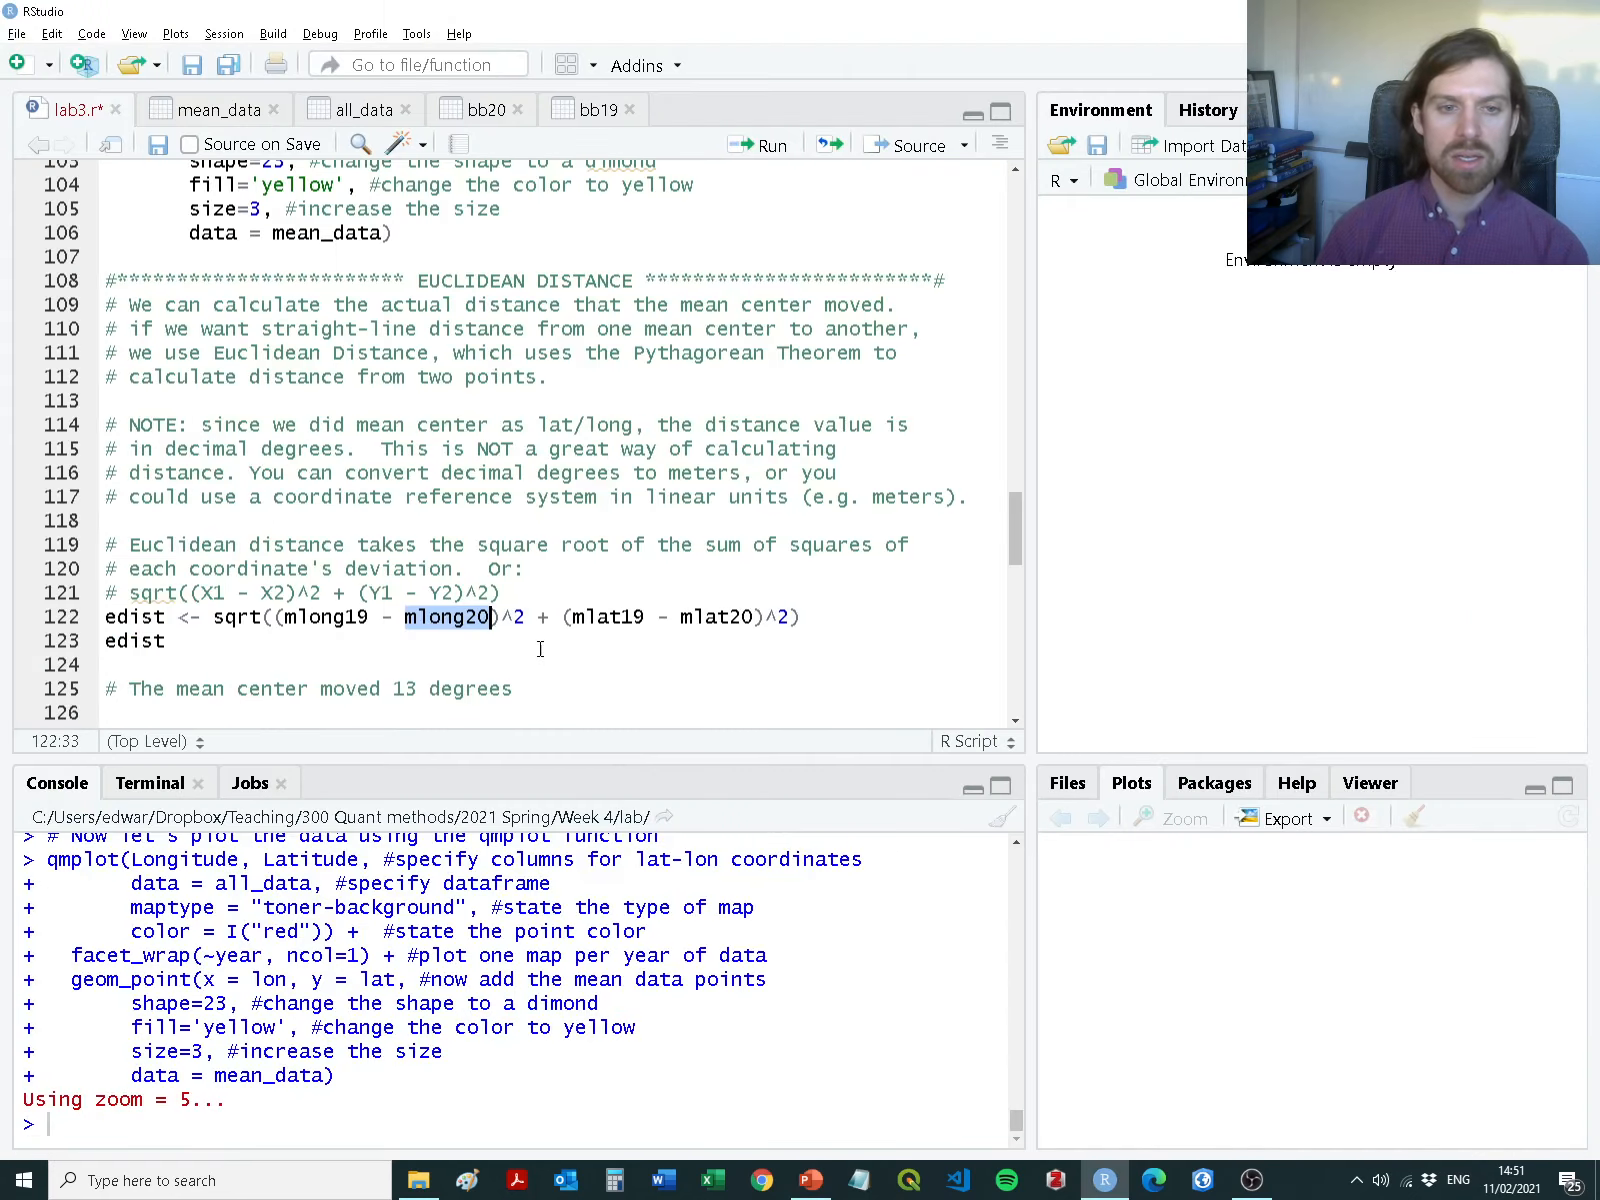
{"action": "left_click_drag", "start_coordinate": [572, 617], "coordinate": [757, 617]}
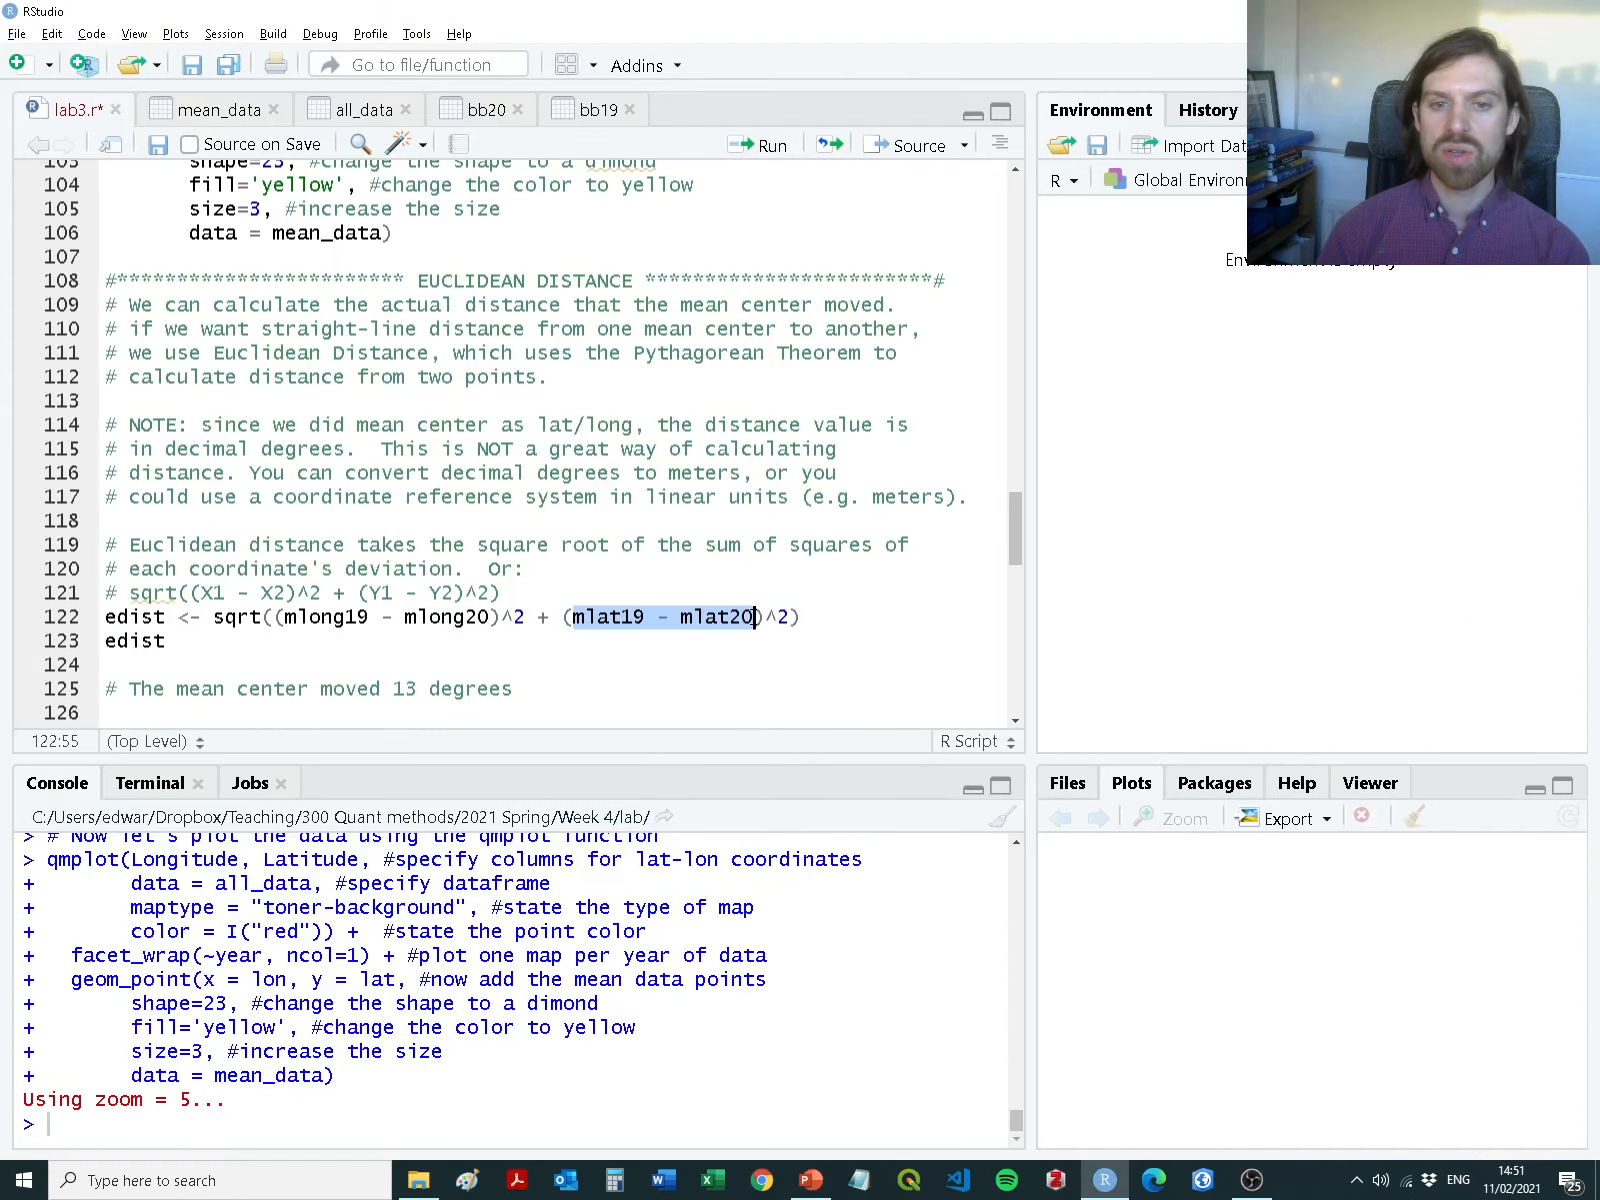
{"action": "key", "text": "alt+Tab"}
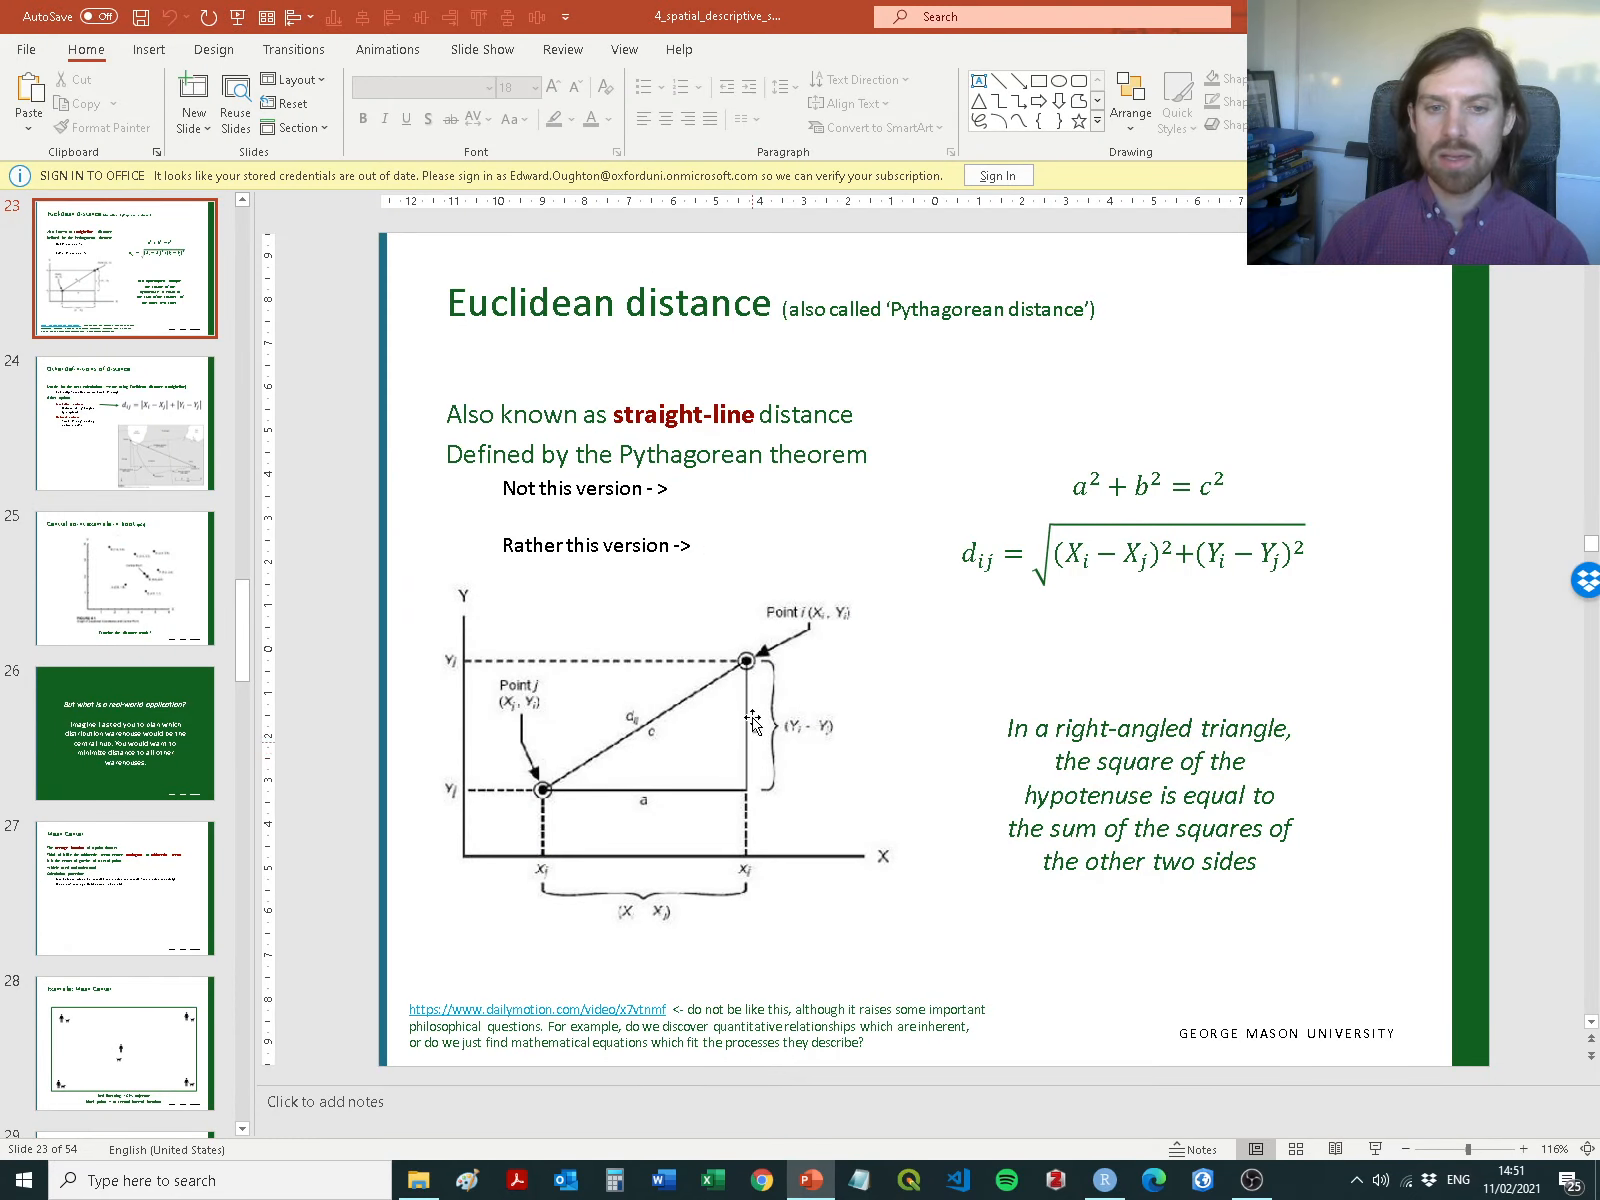
{"action": "key", "text": "alt+Tab"}
{"action": "key", "text": "alt+Tab"}
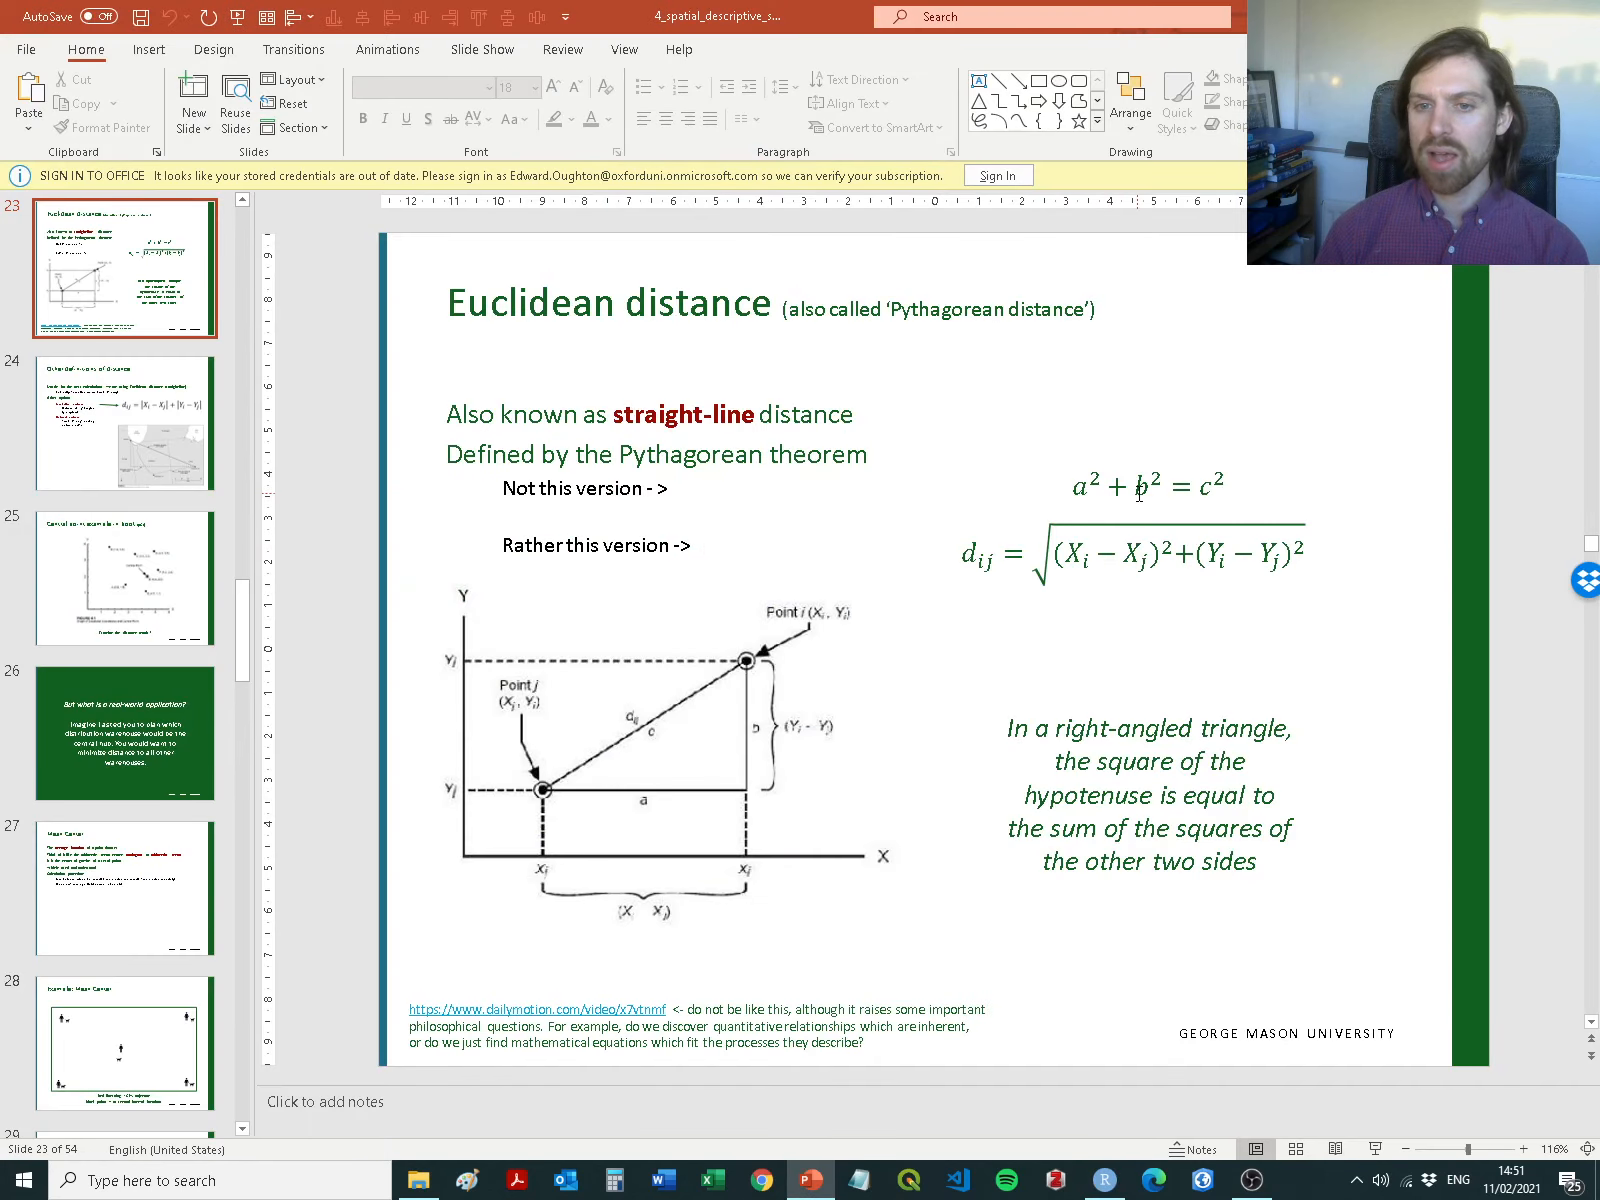
{"action": "key", "text": "alt+Tab"}
{"action": "key", "text": "alt+Tab"}
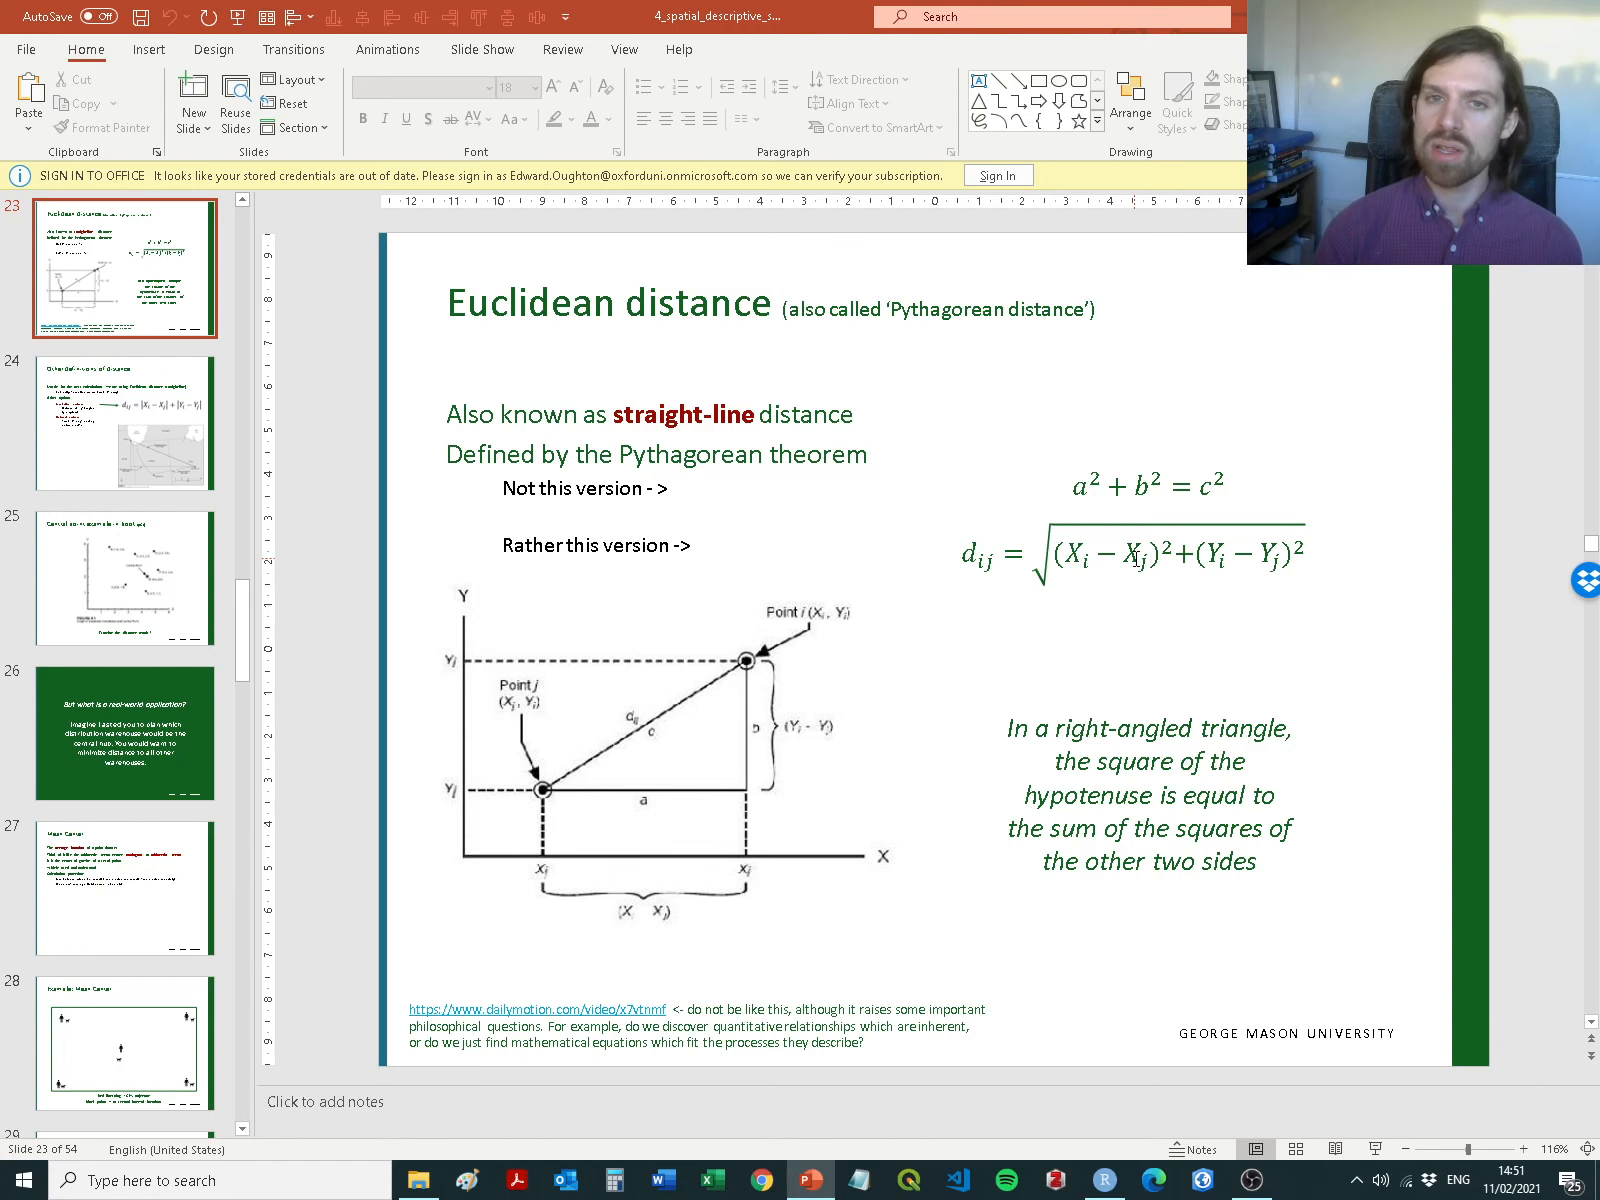
Return to RStudio and try to calculate and print the Euclidean distance edist between the mean centers by running lines 119 to 123
{"action": "key", "text": "alt+Tab"}
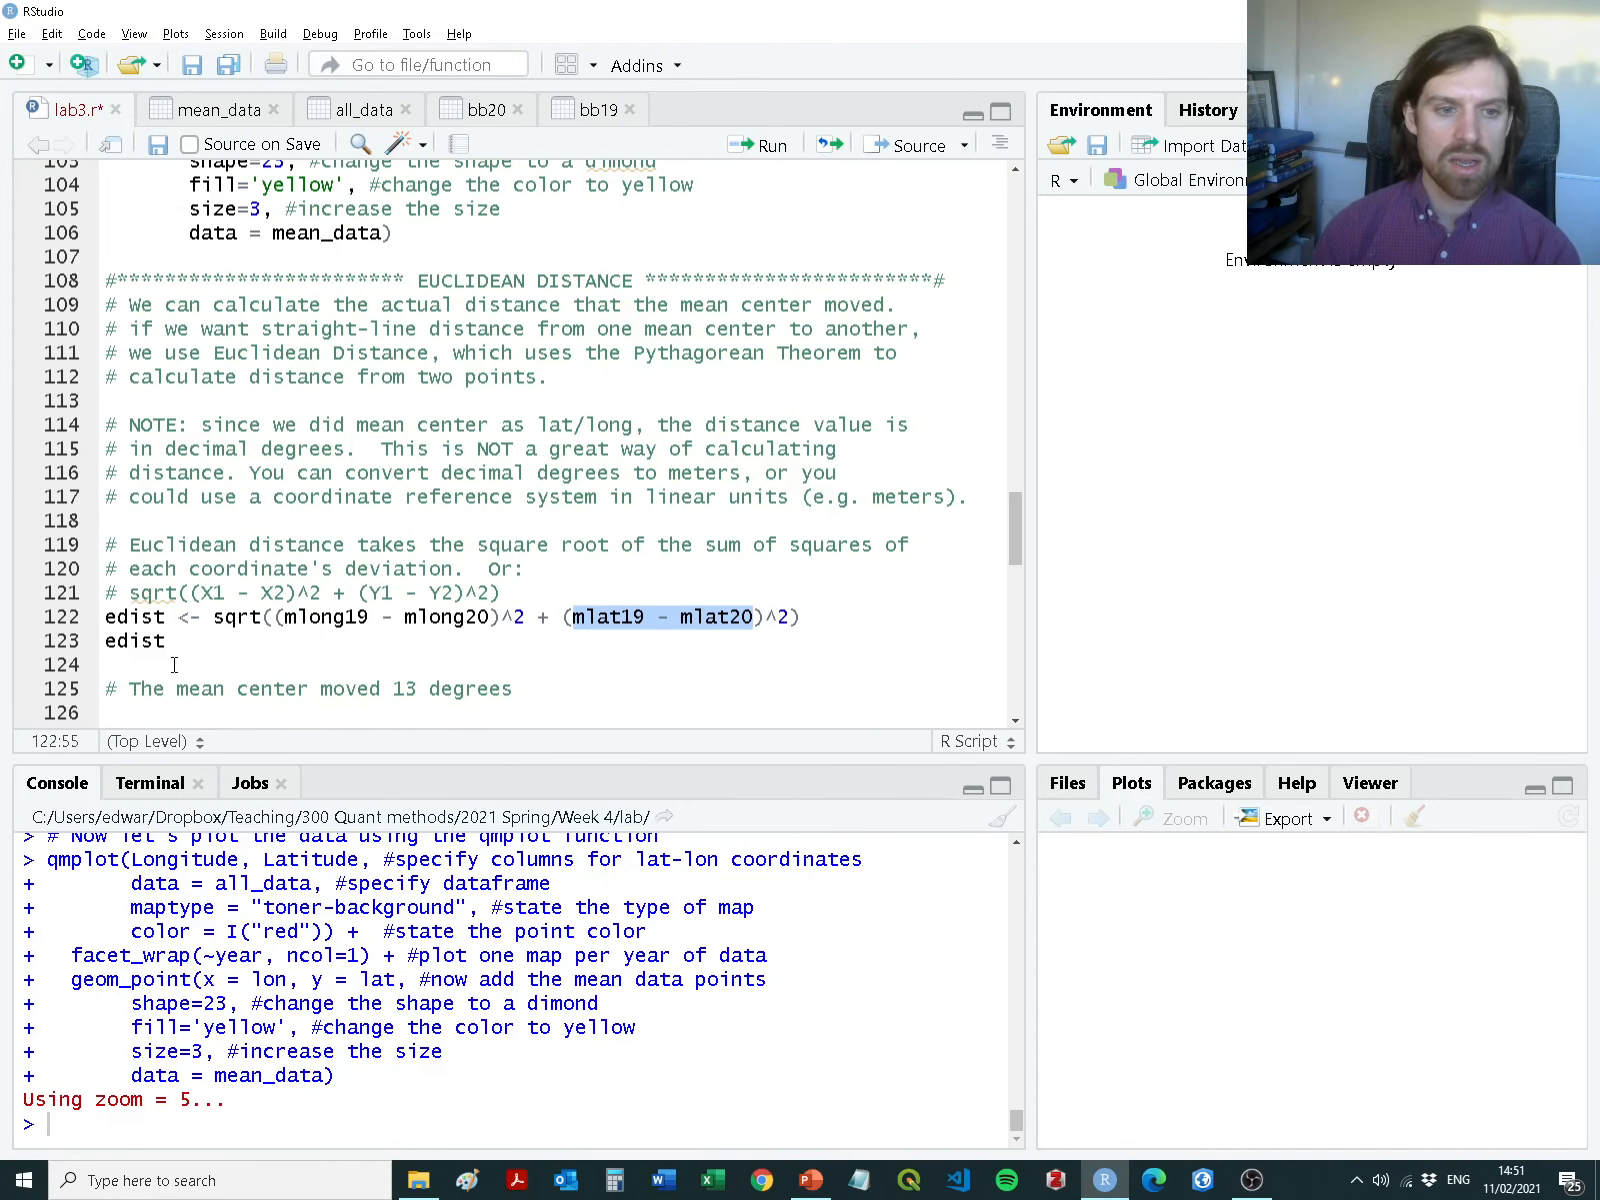
{"action": "left_click_drag", "start_coordinate": [171, 665], "coordinate": [35, 545]}
{"action": "key", "text": "ctrl+Return"}
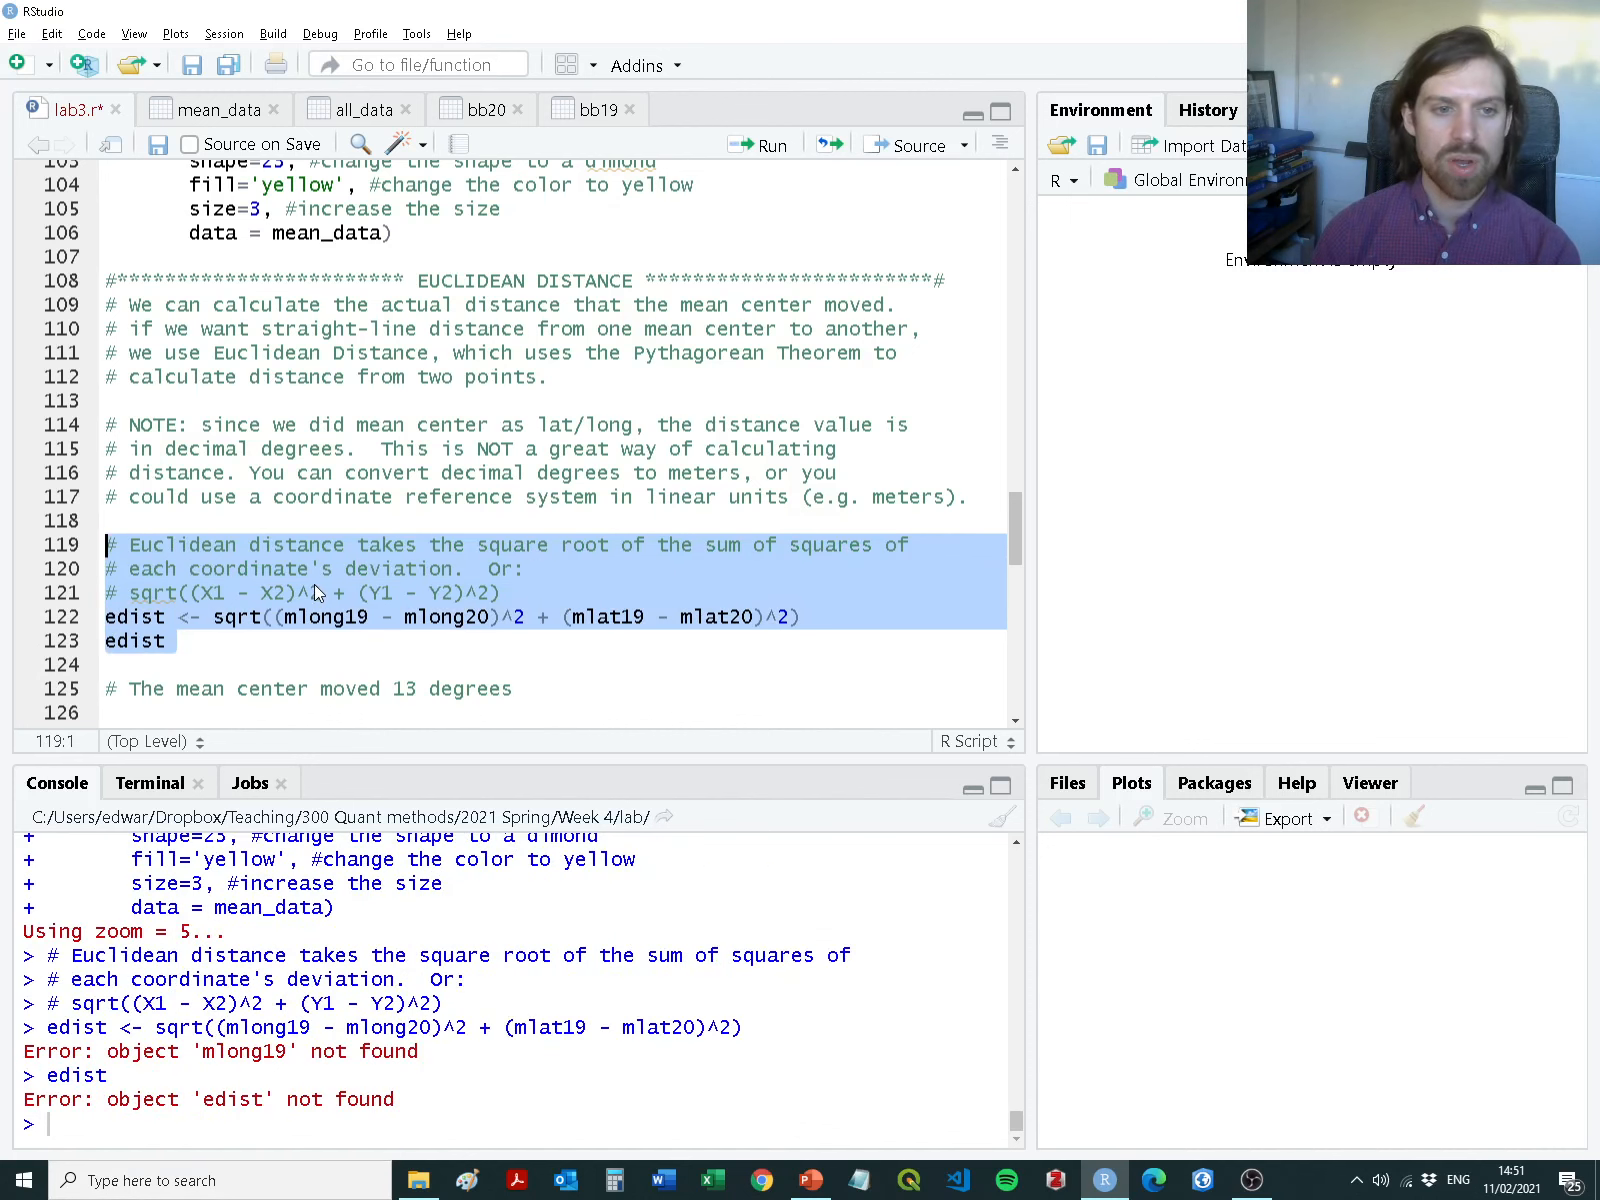
Run the entire lab3.r script to rebuild the data and maps, accepting the R restarts requested for the package installation
{"action": "scroll", "coordinate": [322, 598], "scroll_direction": "up", "scroll_amount": 2}
{"action": "scroll", "coordinate": [322, 598], "scroll_direction": "up", "scroll_amount": 6}
{"action": "scroll", "coordinate": [420, 583], "scroll_direction": "down", "scroll_amount": 4}
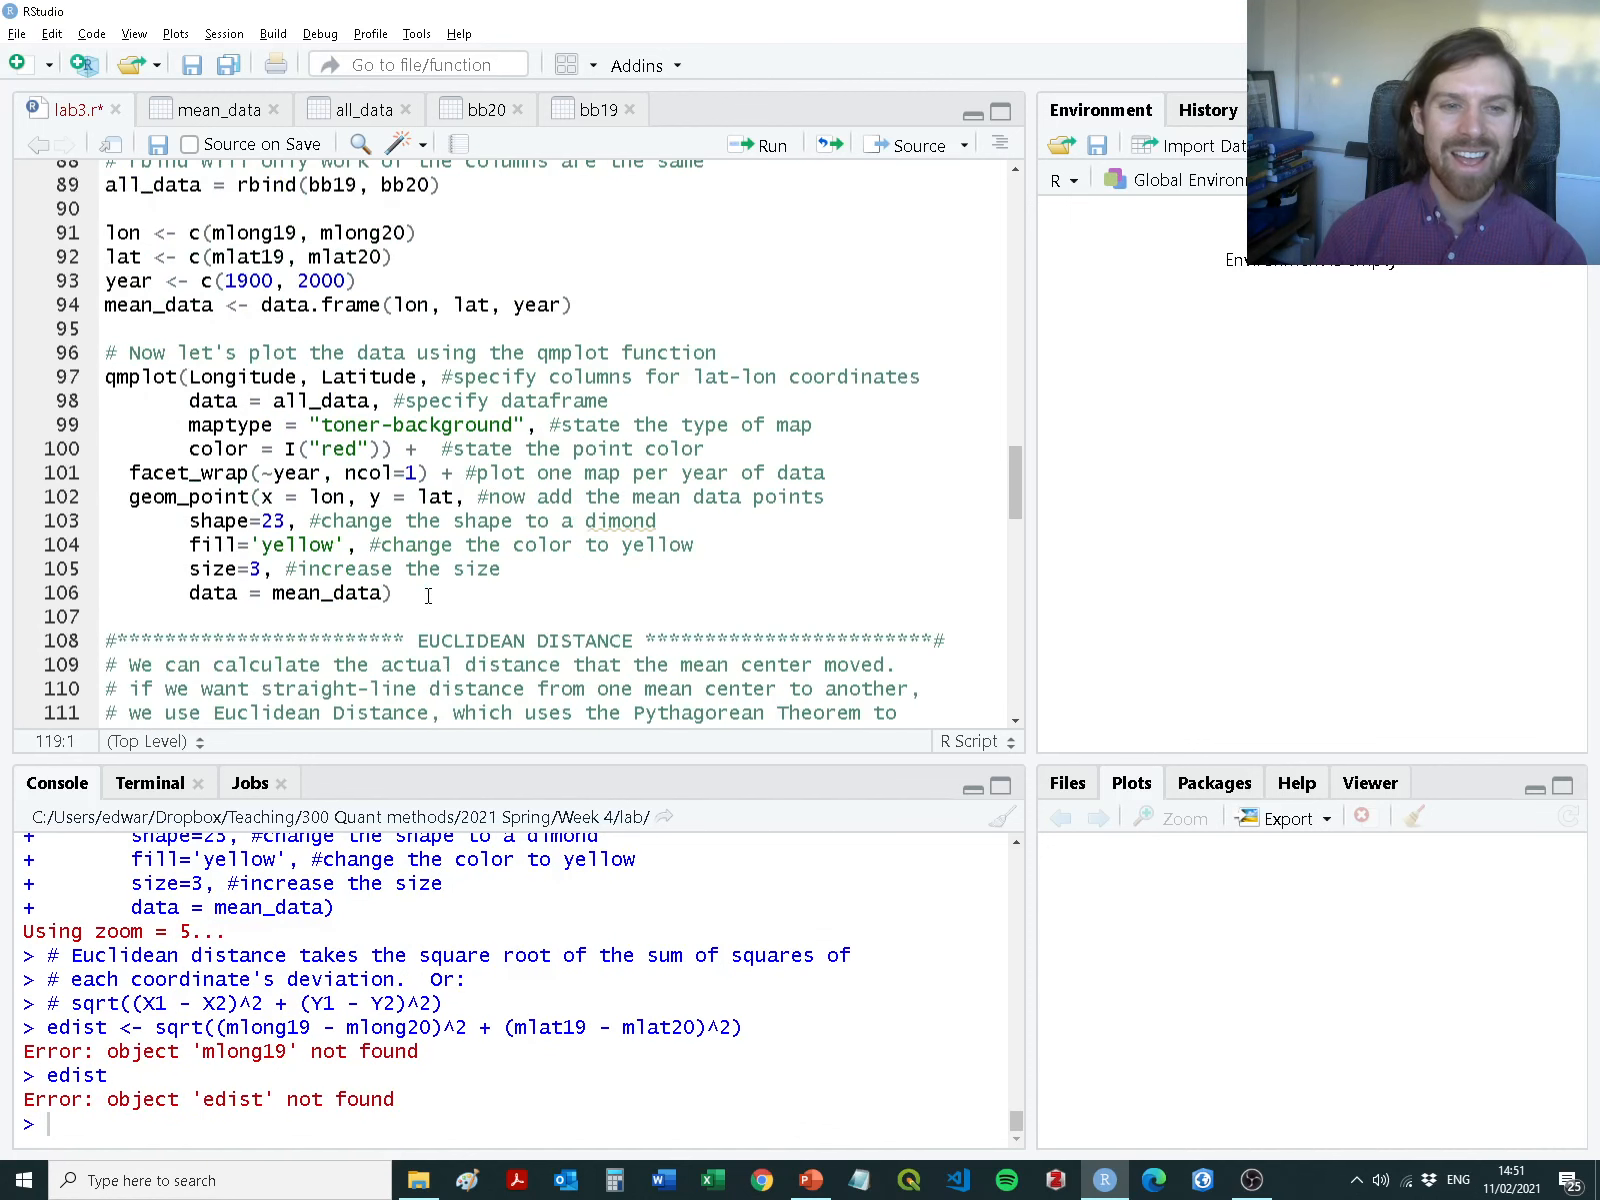
{"action": "left_click", "coordinate": [417, 556]}
{"action": "key", "text": "ctrl+a"}
{"action": "key", "text": "ctrl+Return"}
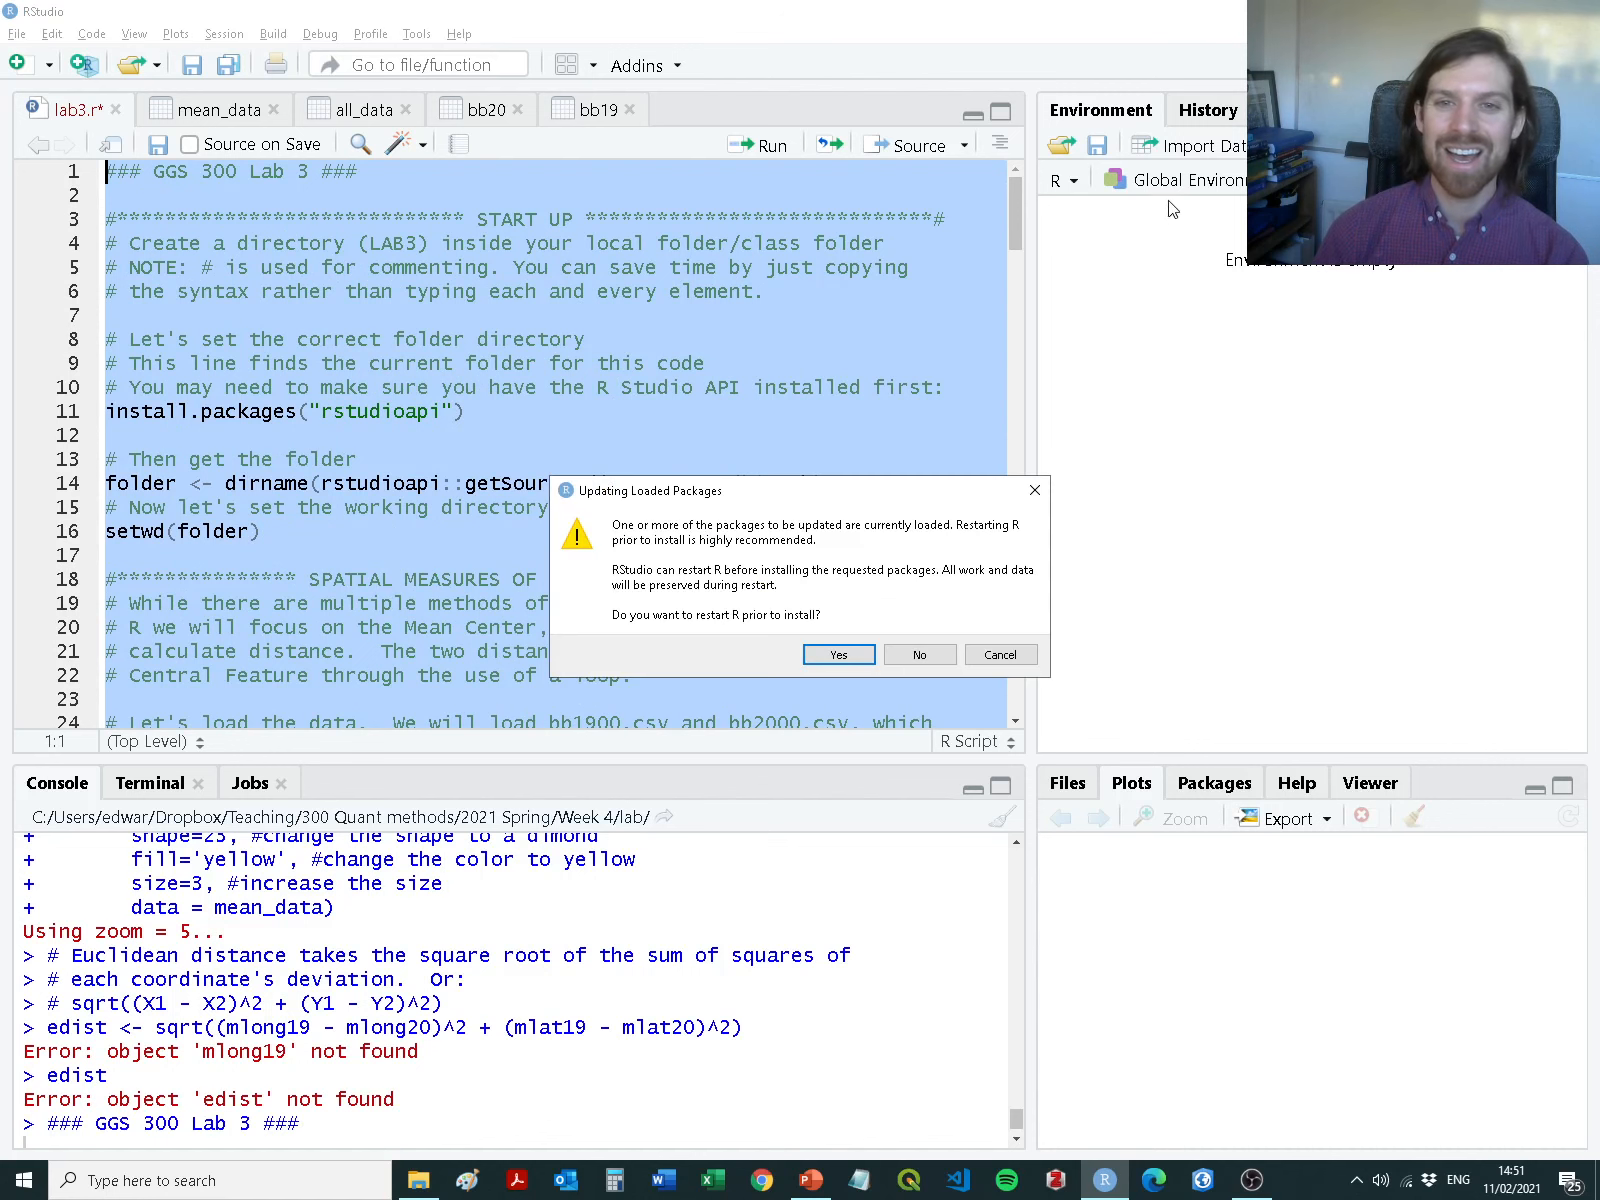
{"action": "left_click", "coordinate": [839, 656]}
{"action": "left_click_drag", "start_coordinate": [1012, 199], "coordinate": [1042, 558]}
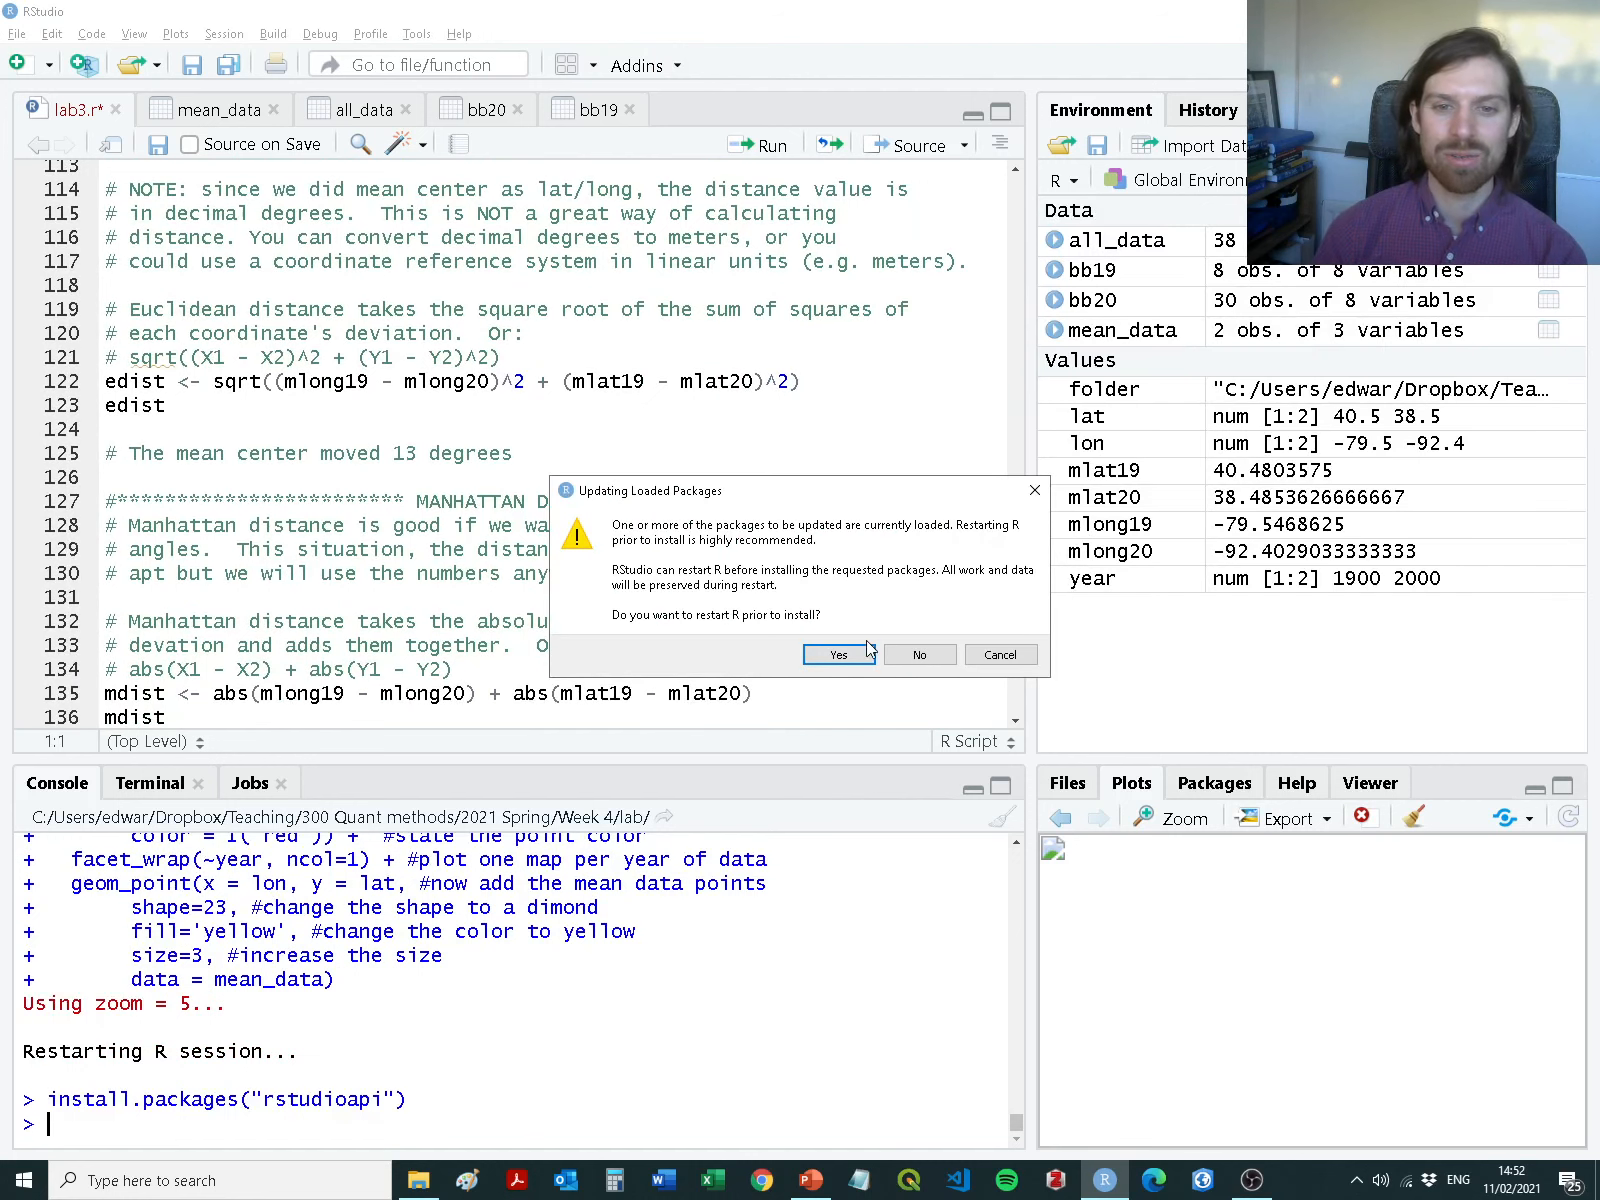
{"action": "left_click", "coordinate": [839, 655]}
Calculate and print the Euclidean distance edist by running lines 122 to 123, and agree once more to restart R
{"action": "scroll", "coordinate": [450, 560], "scroll_direction": "up", "scroll_amount": 2}
{"action": "left_click_drag", "start_coordinate": [172, 518], "coordinate": [100, 494]}
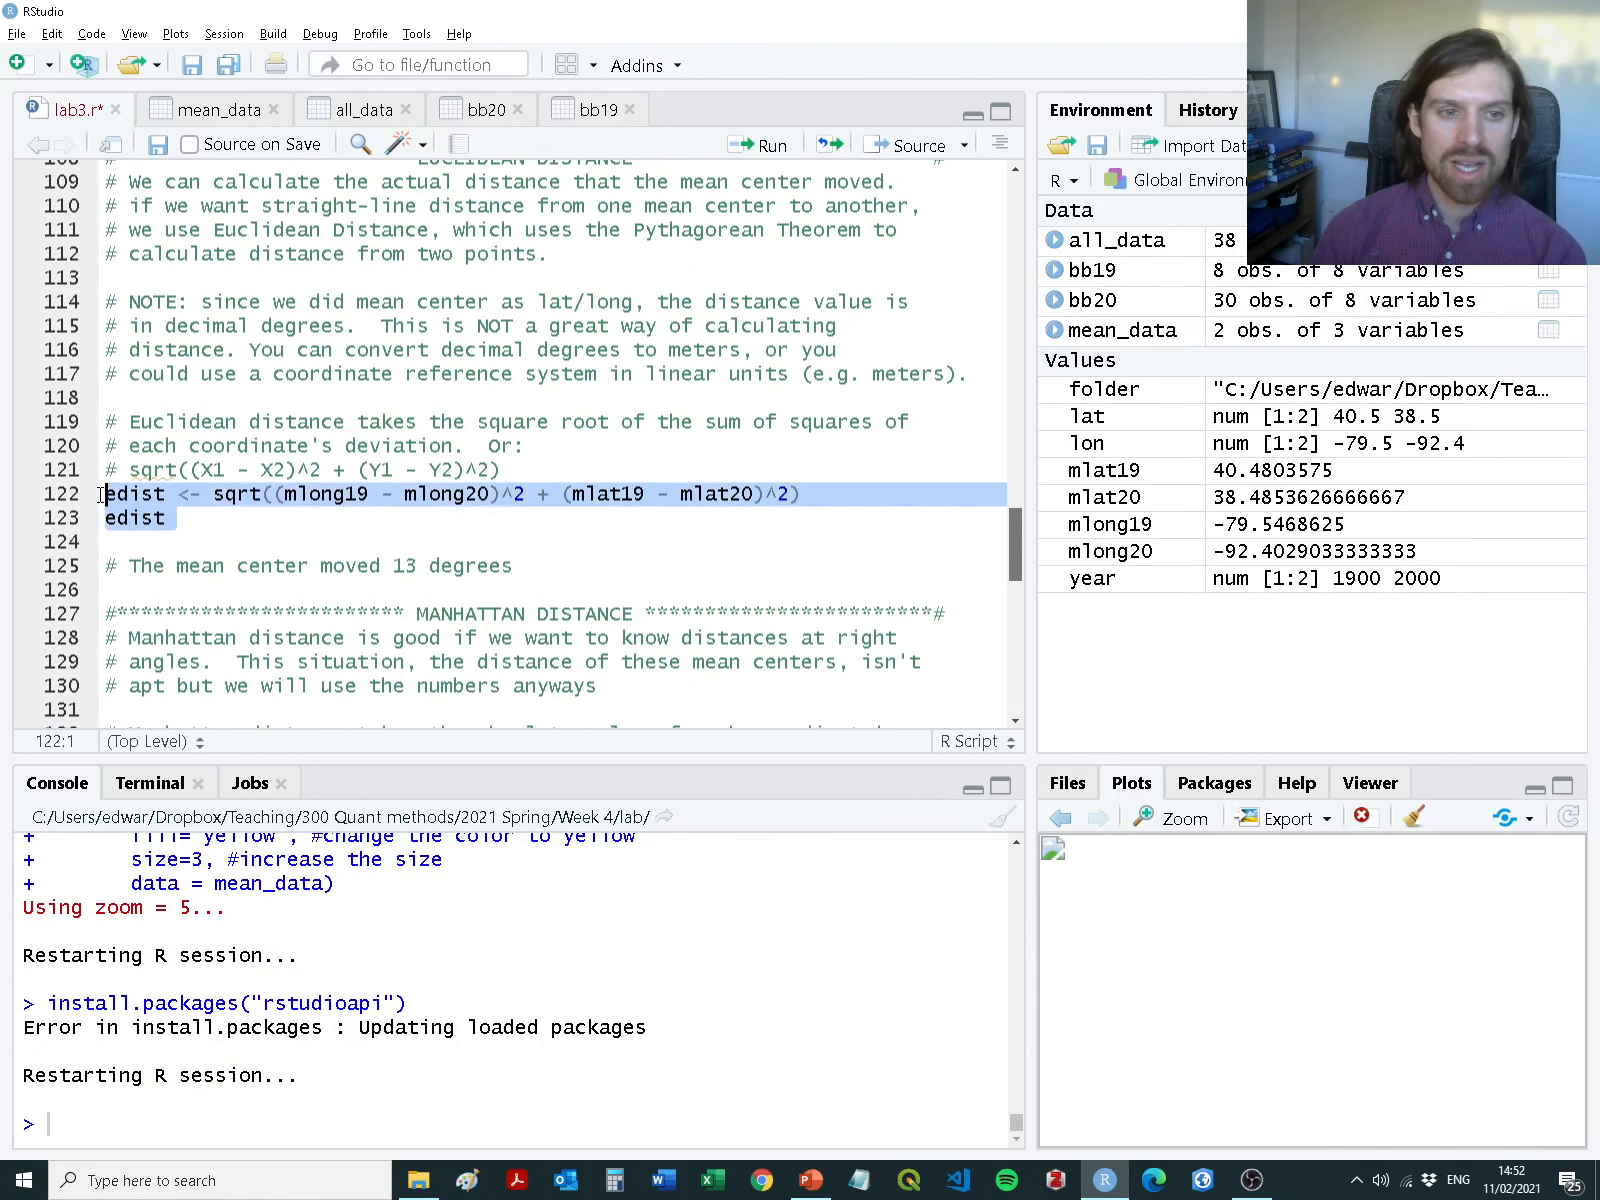
{"action": "key", "text": "ctrl+Return"}
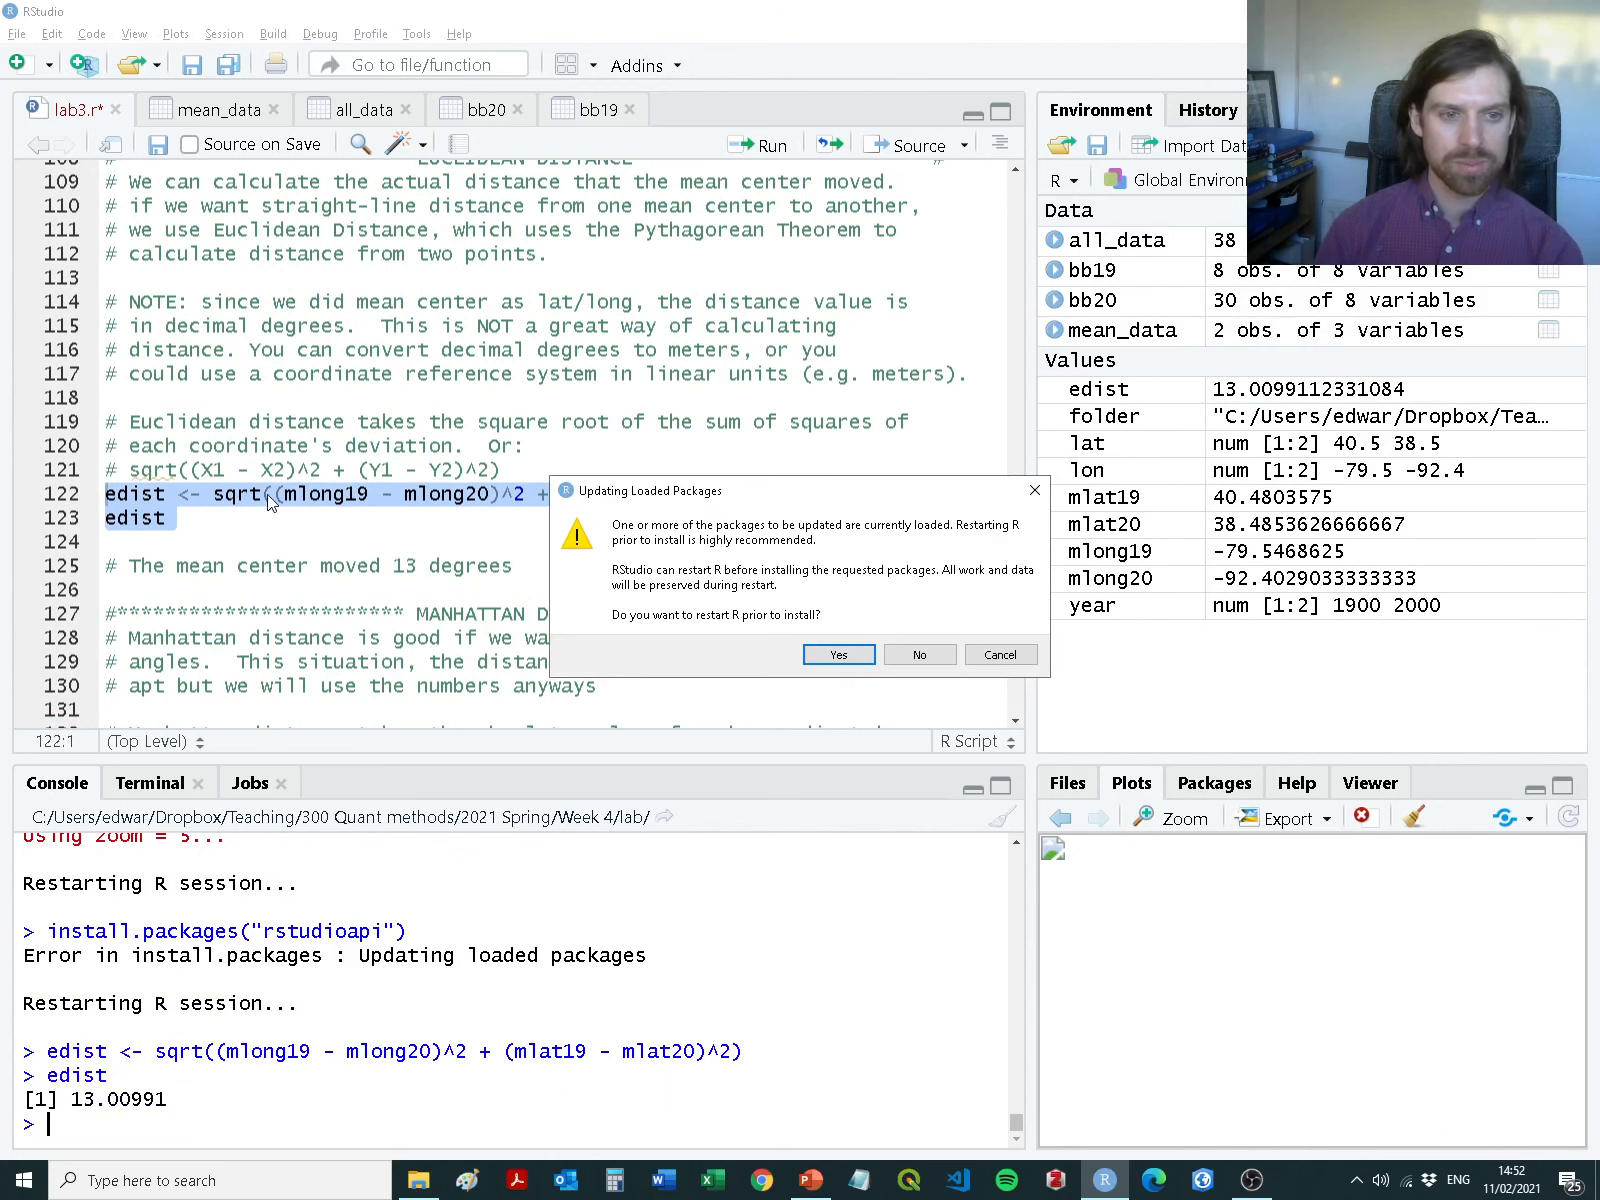
{"action": "left_click", "coordinate": [845, 657]}
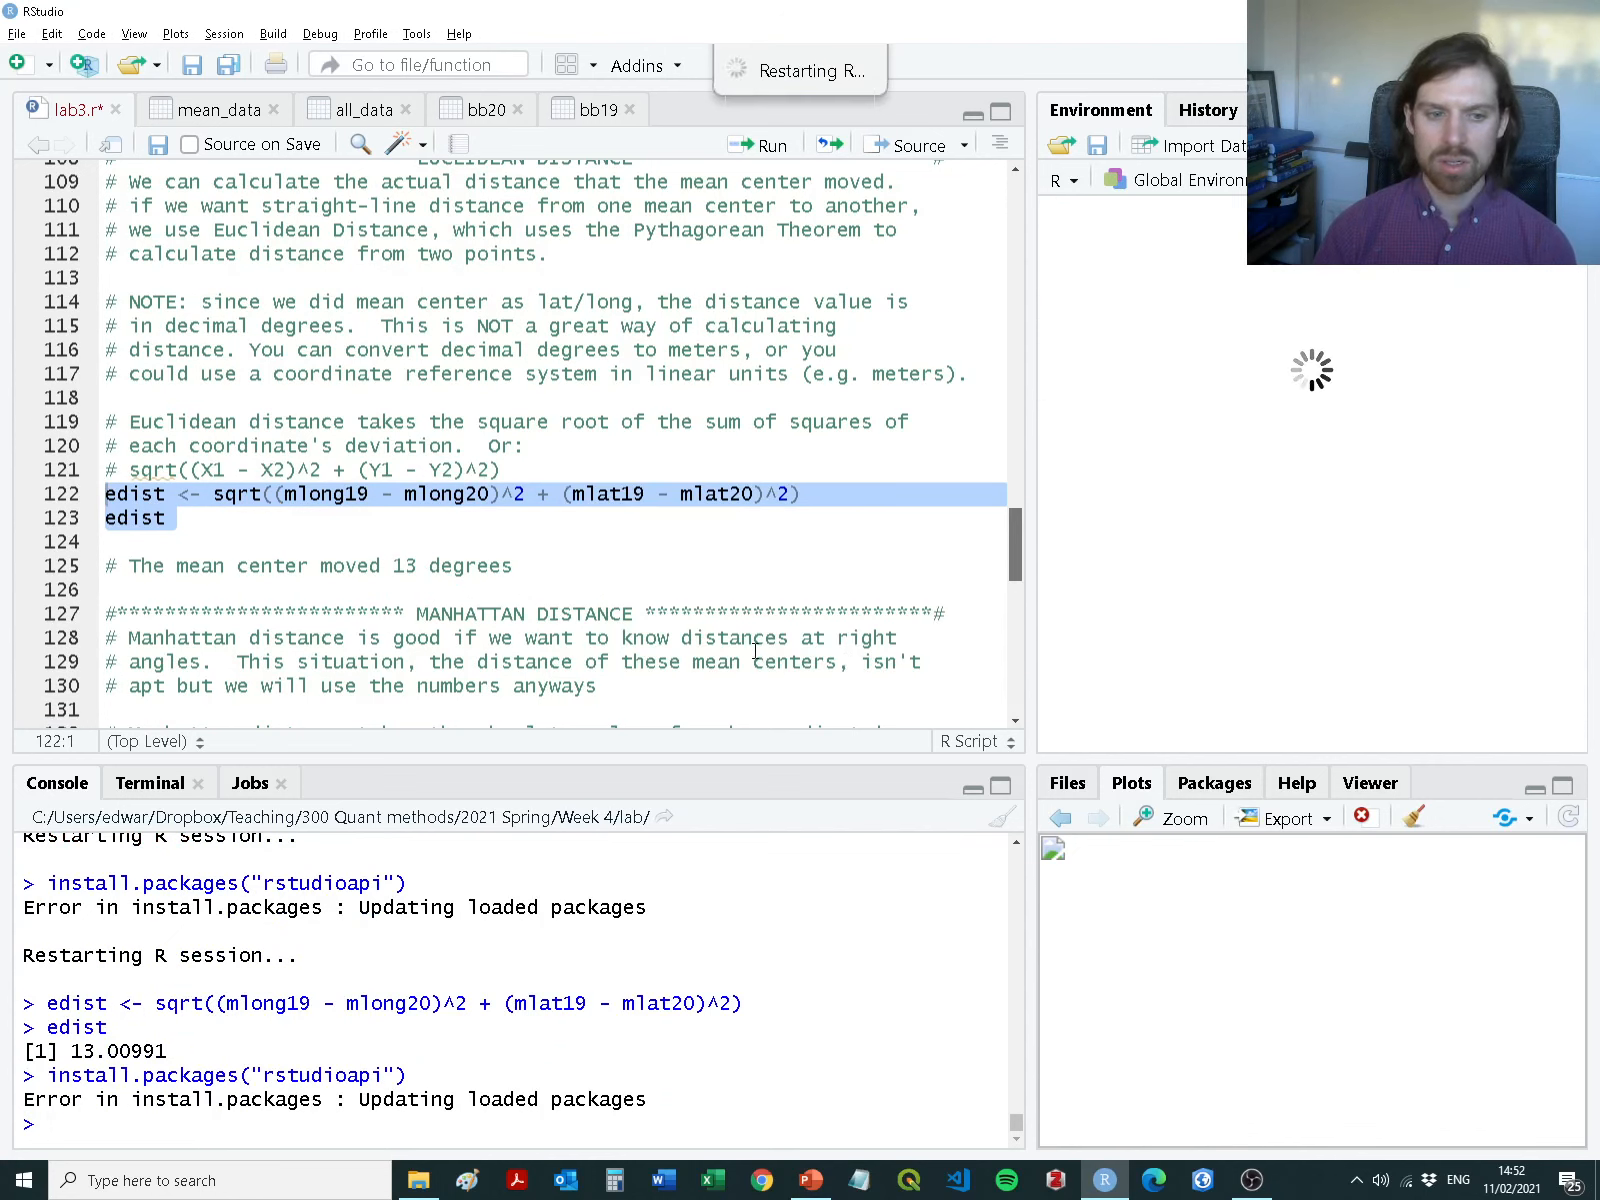
Let rstudioapi install without restarting R, recalculate and print edist with lines 122 to 123, and highlight the printed distance
{"action": "left_click", "coordinate": [244, 527]}
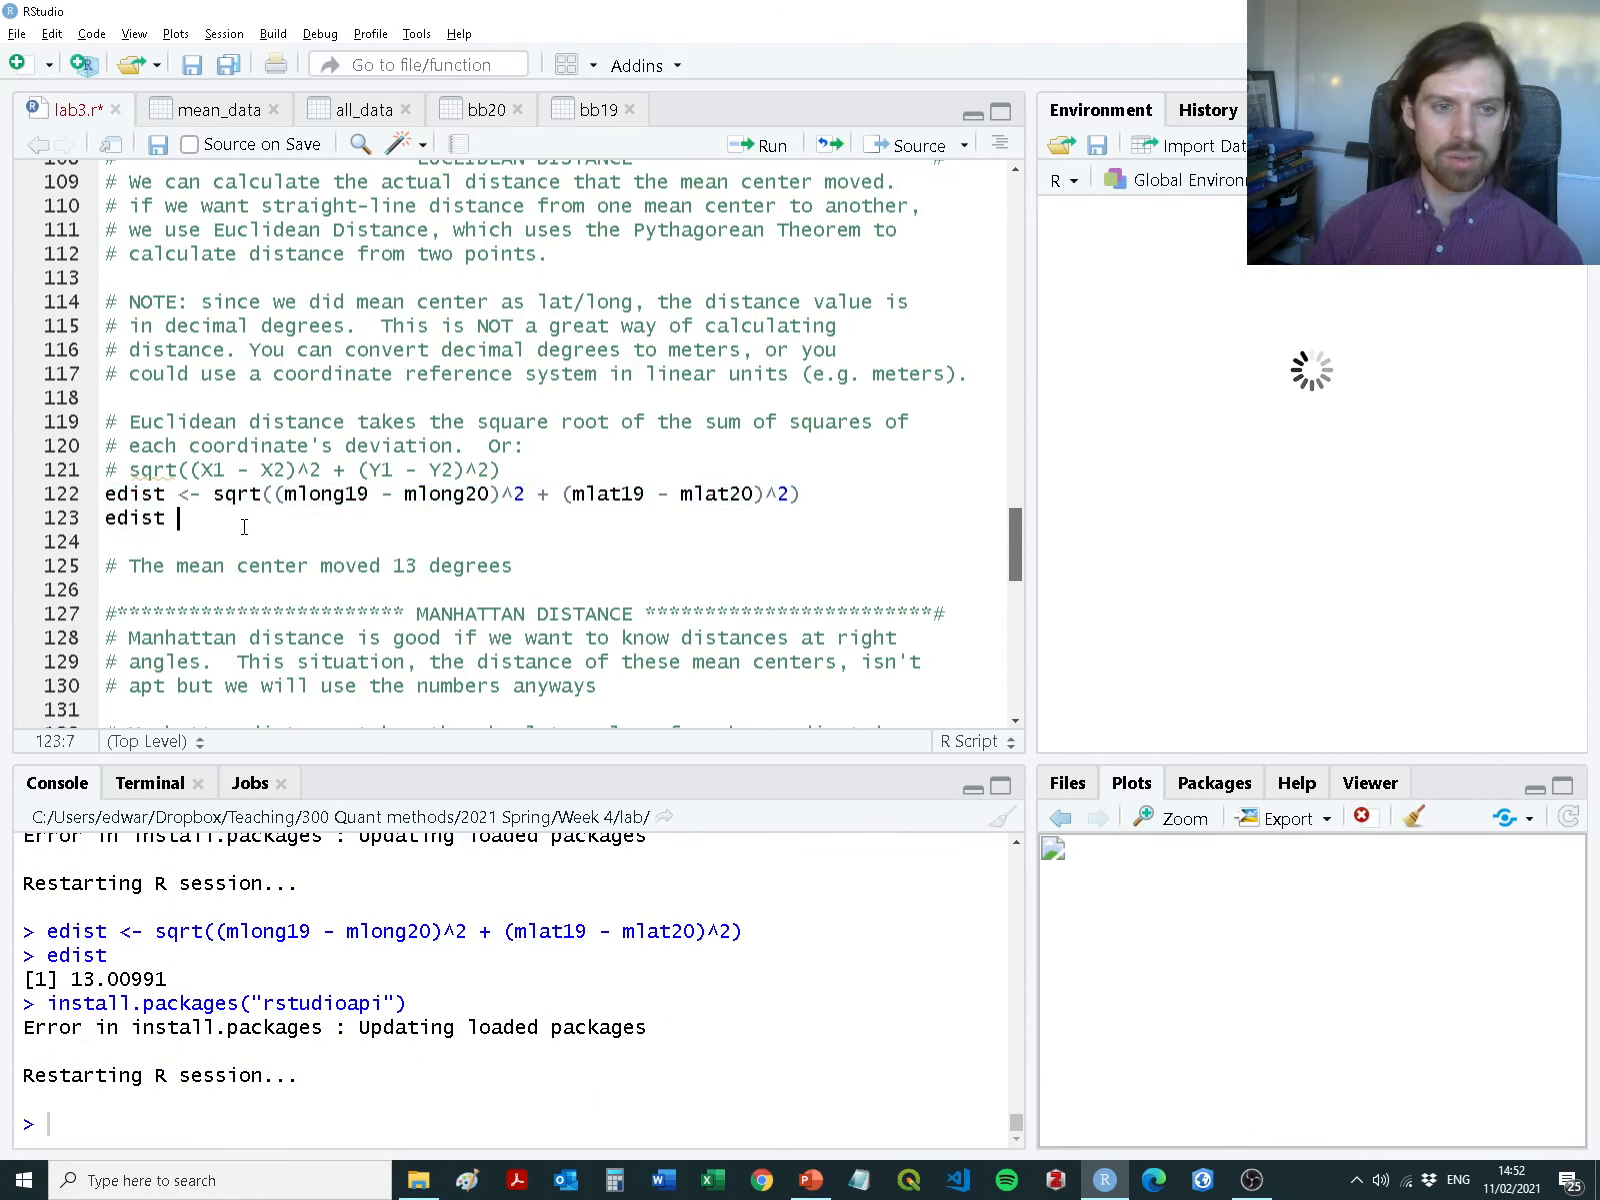
{"action": "left_click_drag", "start_coordinate": [244, 527], "coordinate": [105, 493]}
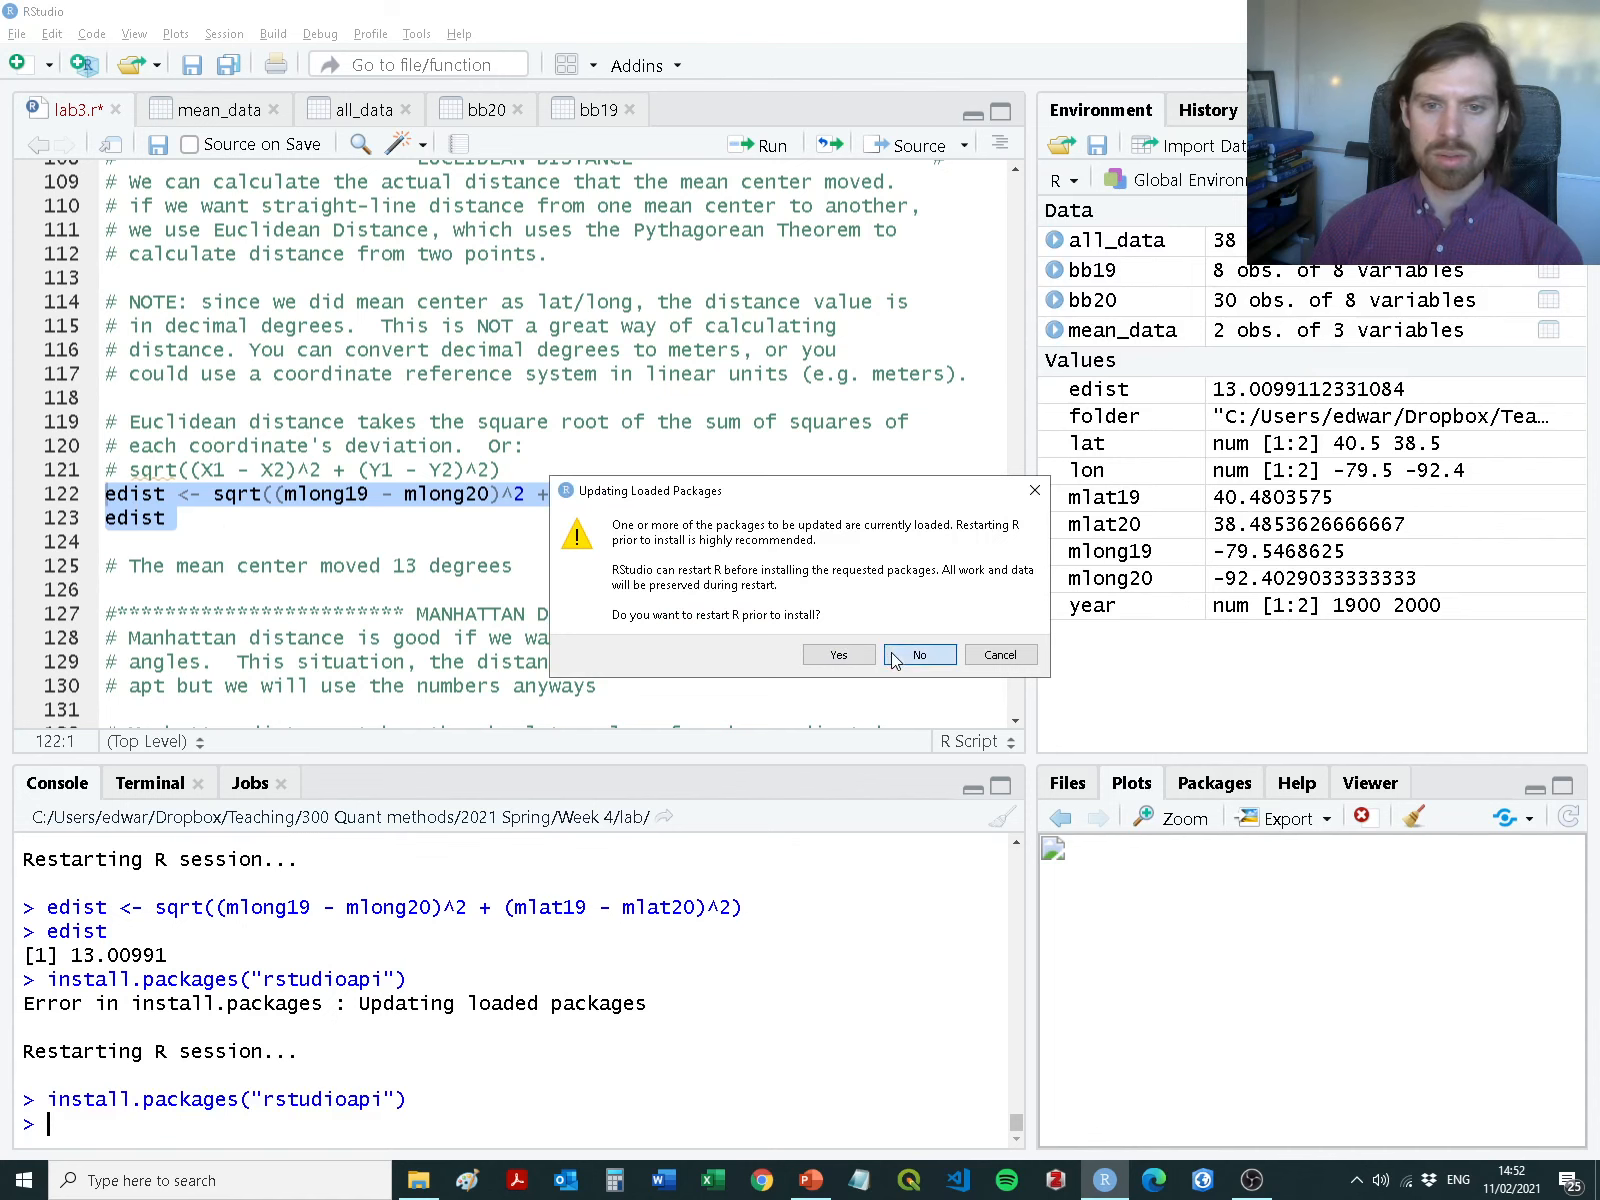
{"action": "left_click", "coordinate": [893, 658]}
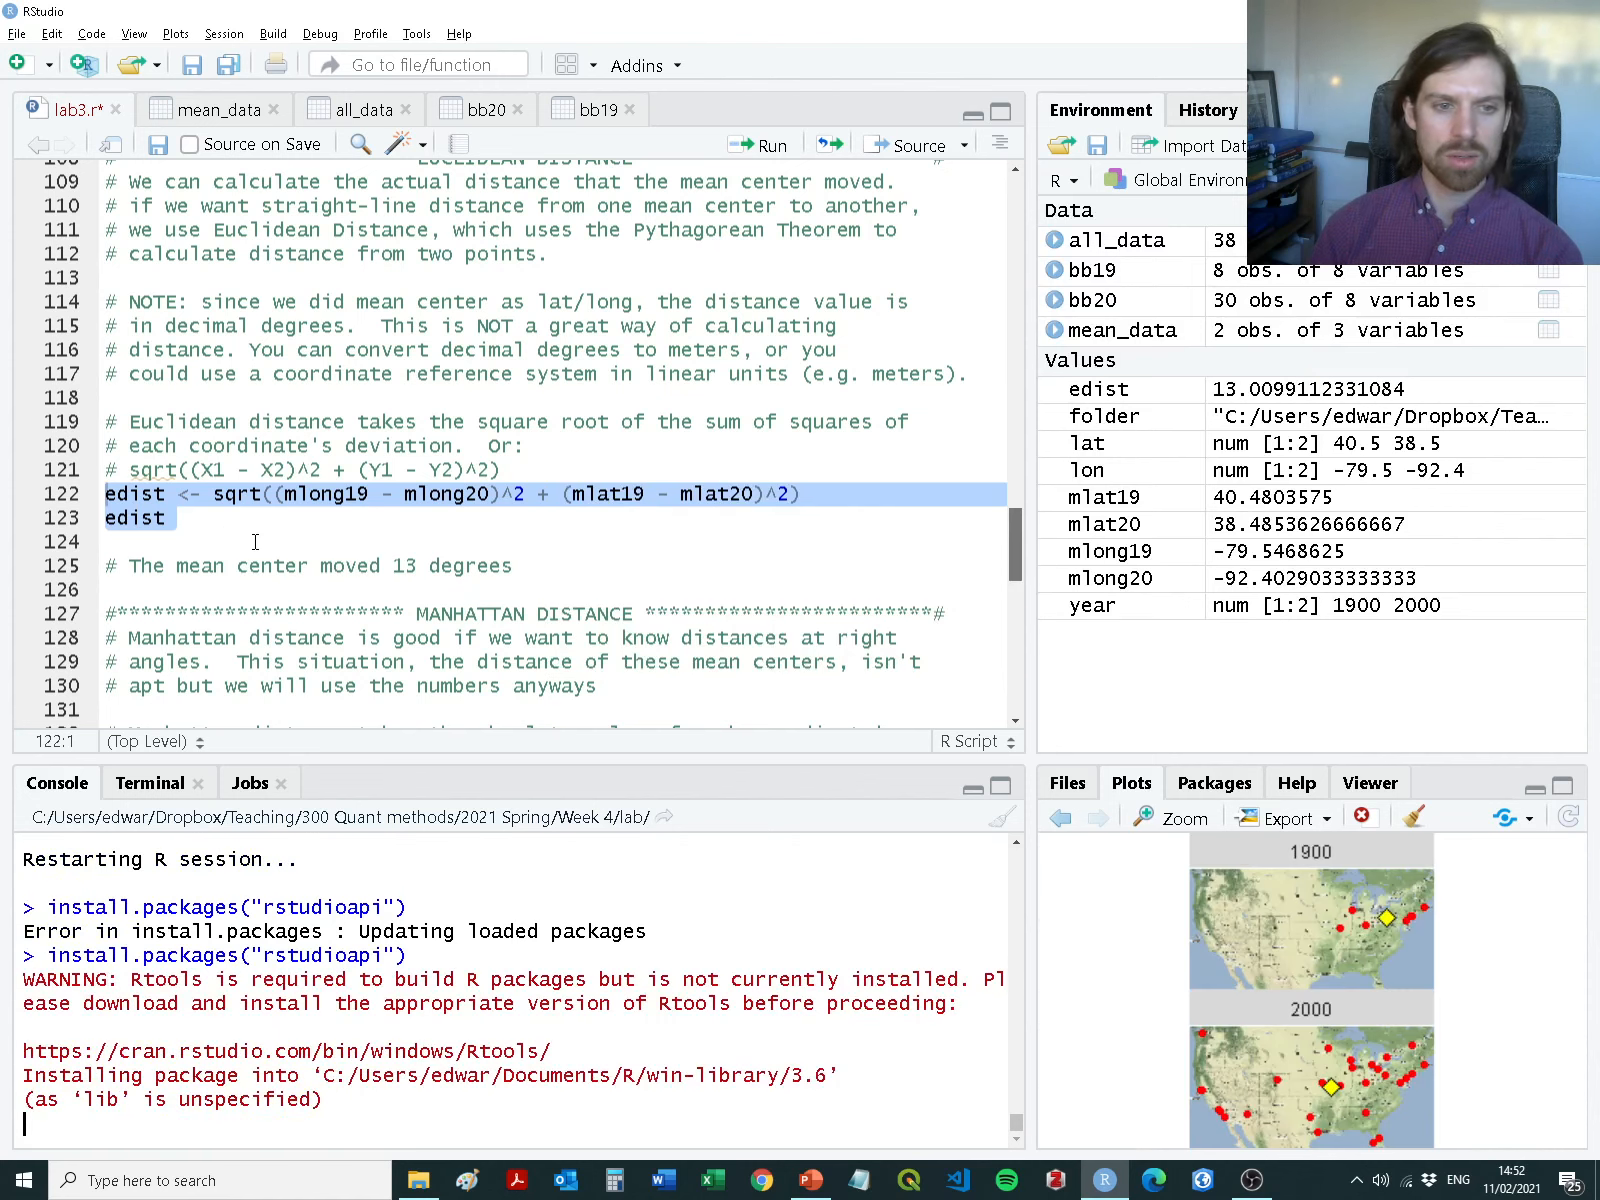
{"action": "key", "text": "ctrl+Return"}
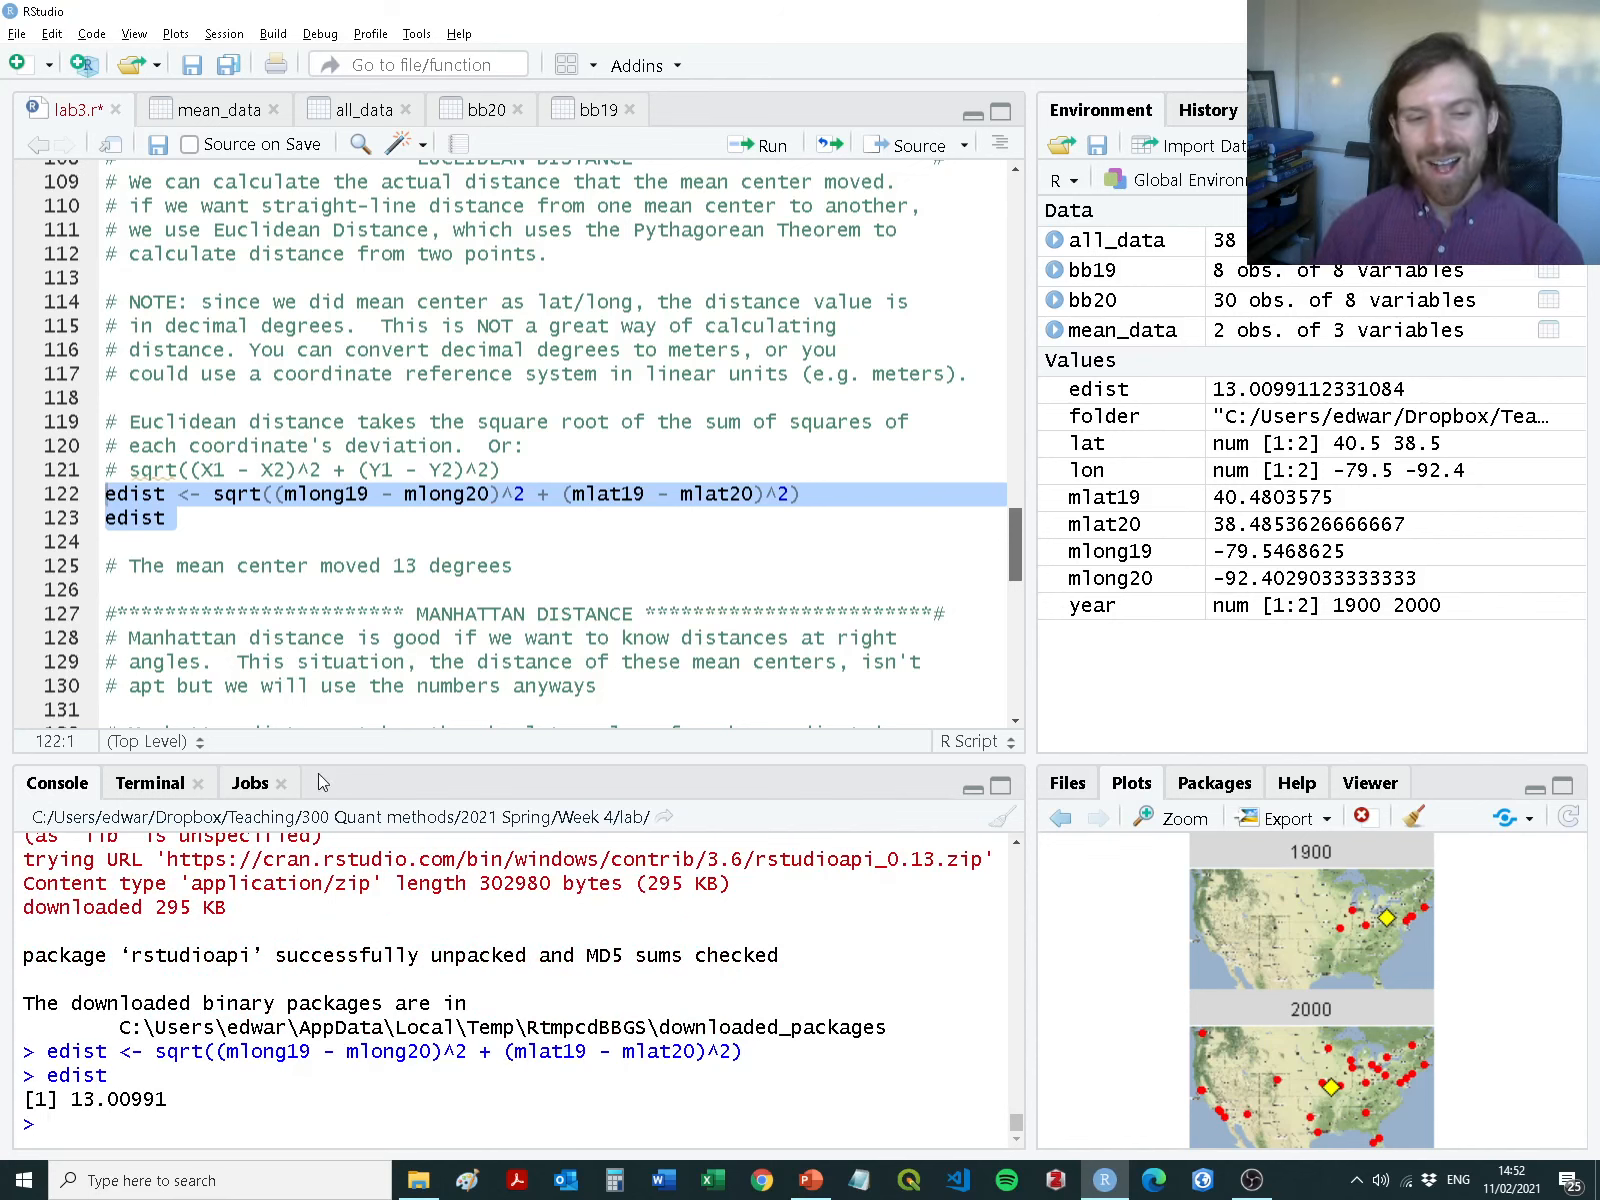
{"action": "left_click_drag", "start_coordinate": [72, 1099], "coordinate": [170, 1099]}
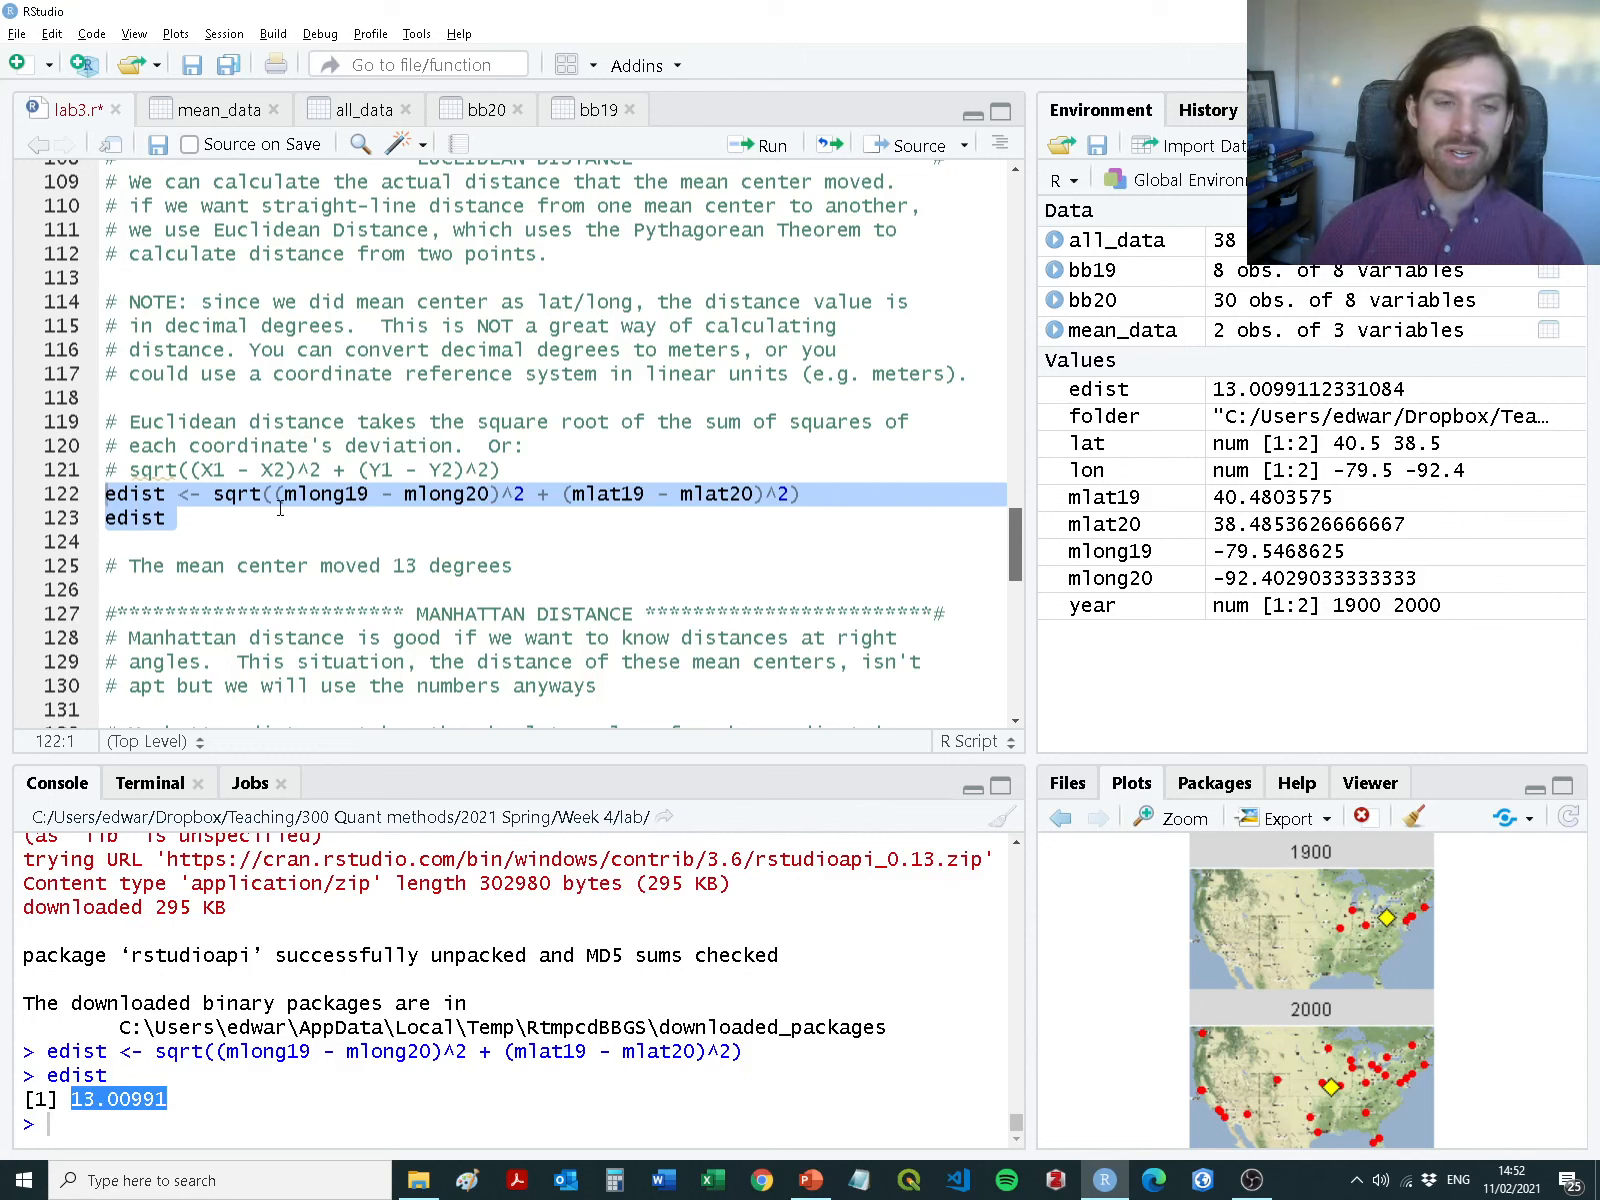
Switch to the PowerPoint lecture slides and examine the Manhattan distance definition, formula and map on slide 24
{"action": "key", "text": "alt+Tab"}
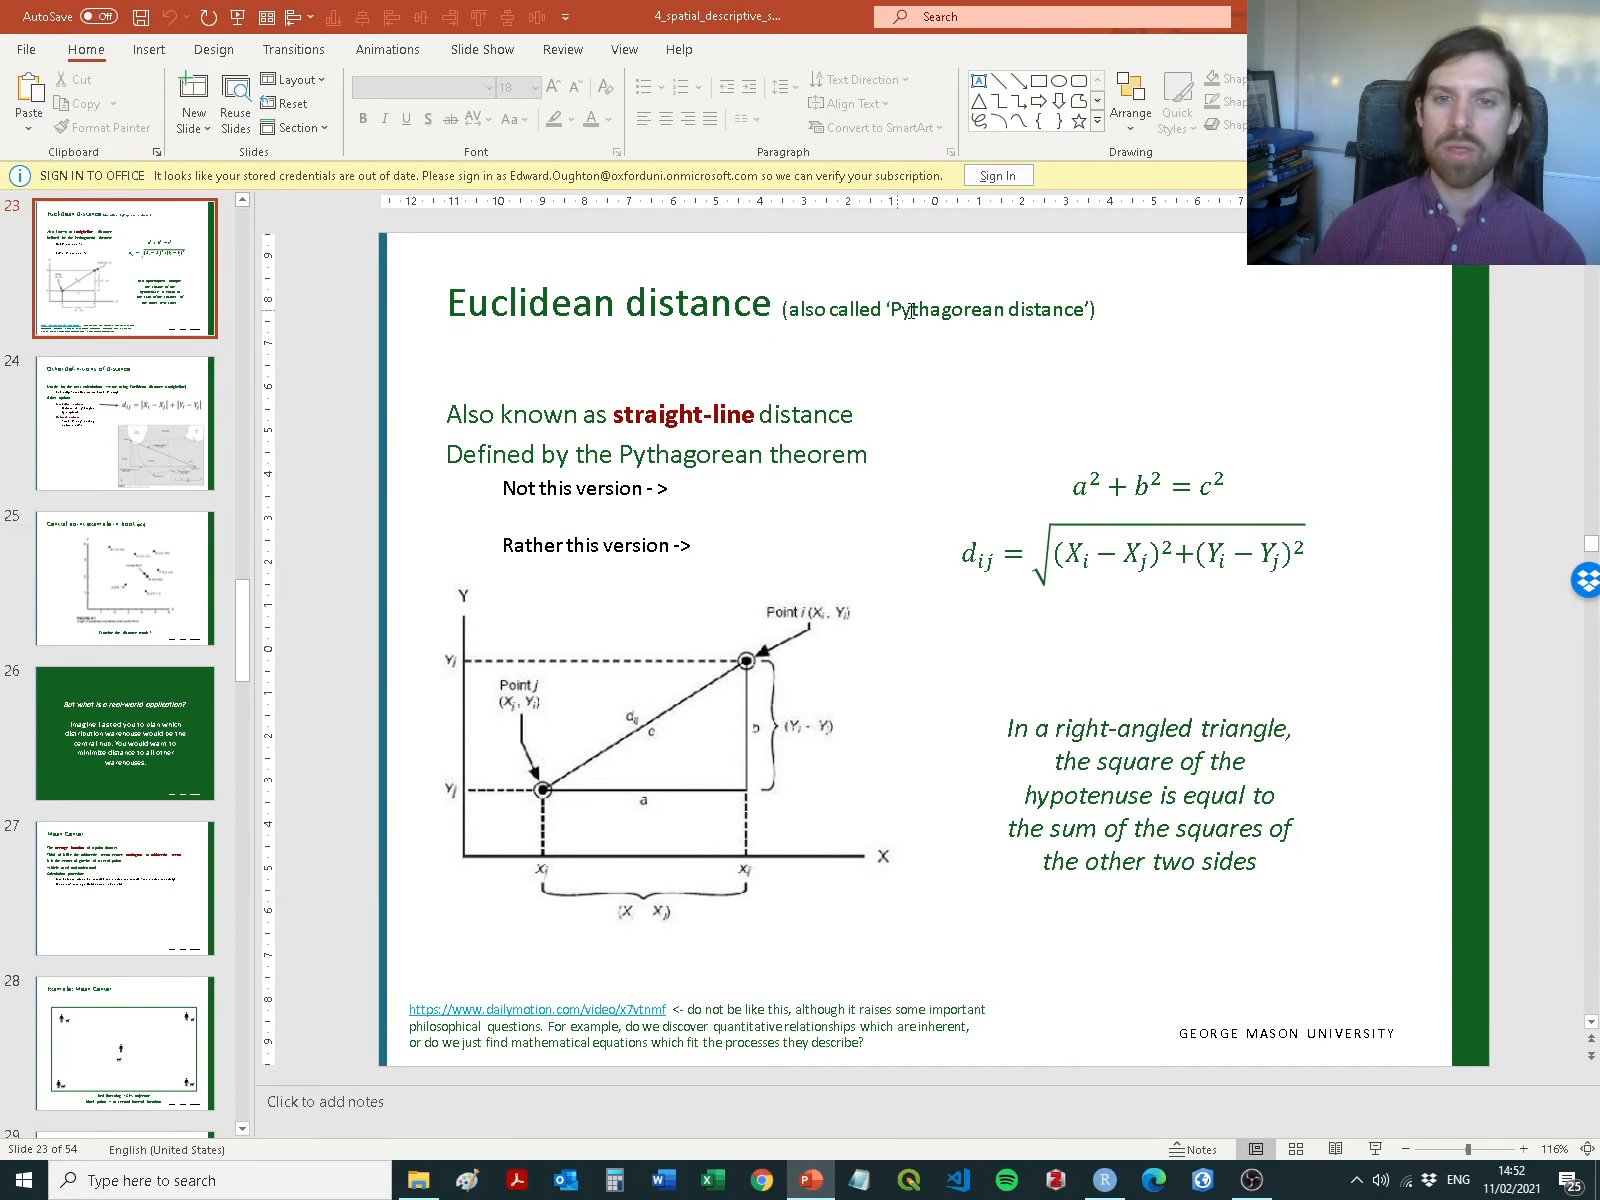
{"action": "scroll", "coordinate": [1146, 741], "scroll_direction": "up", "scroll_amount": 1}
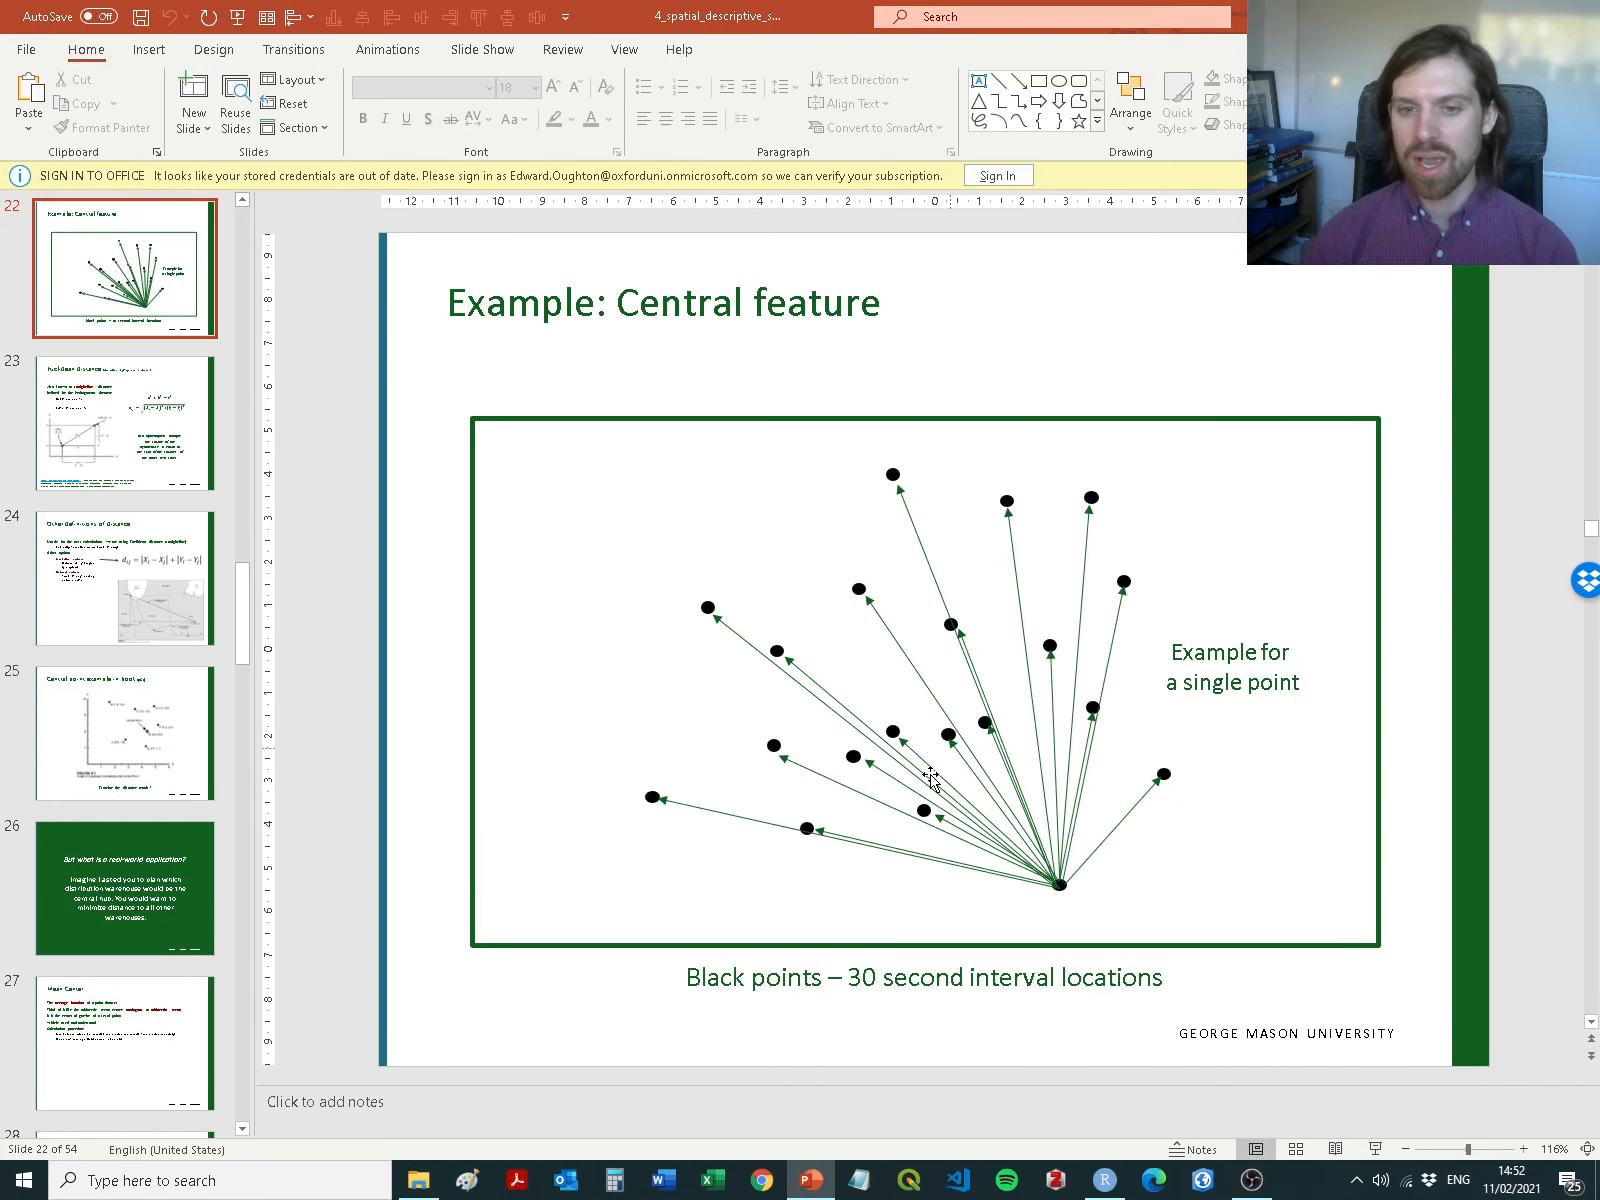
{"action": "scroll", "coordinate": [977, 840], "scroll_direction": "down", "scroll_amount": 1}
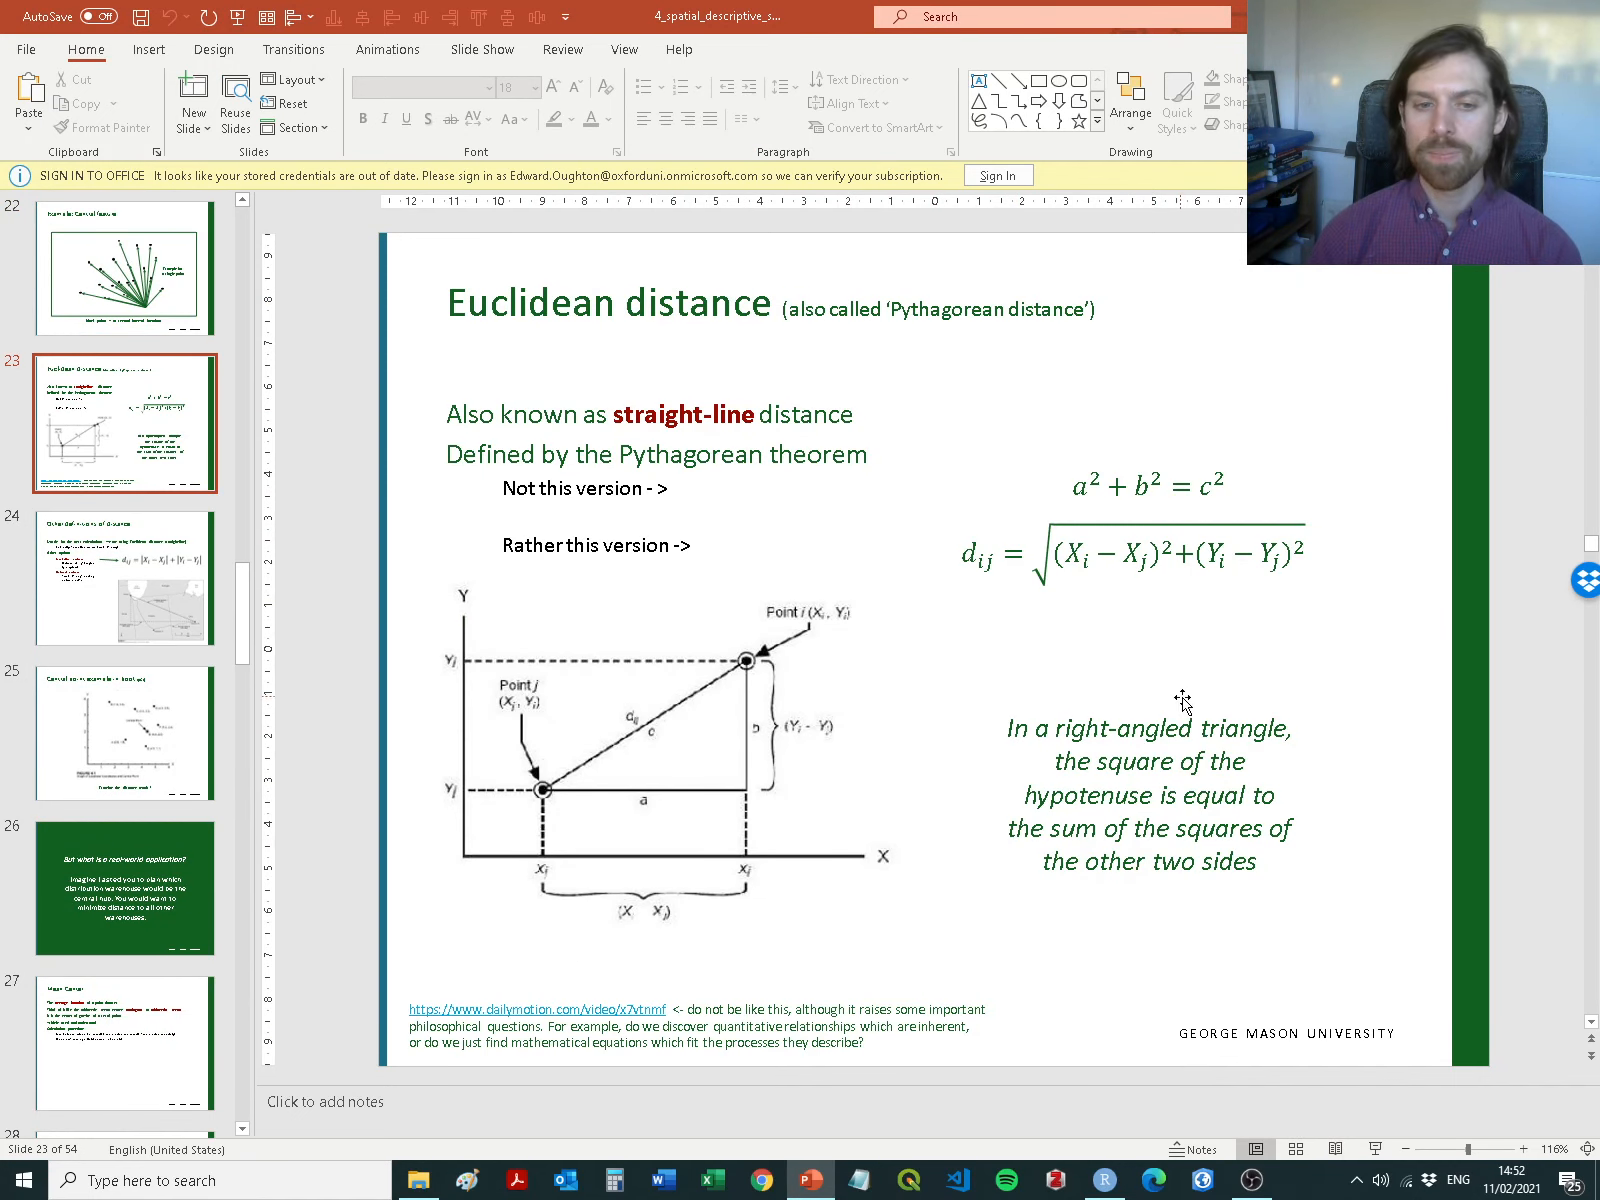
{"action": "scroll", "coordinate": [1183, 702], "scroll_direction": "down", "scroll_amount": 1}
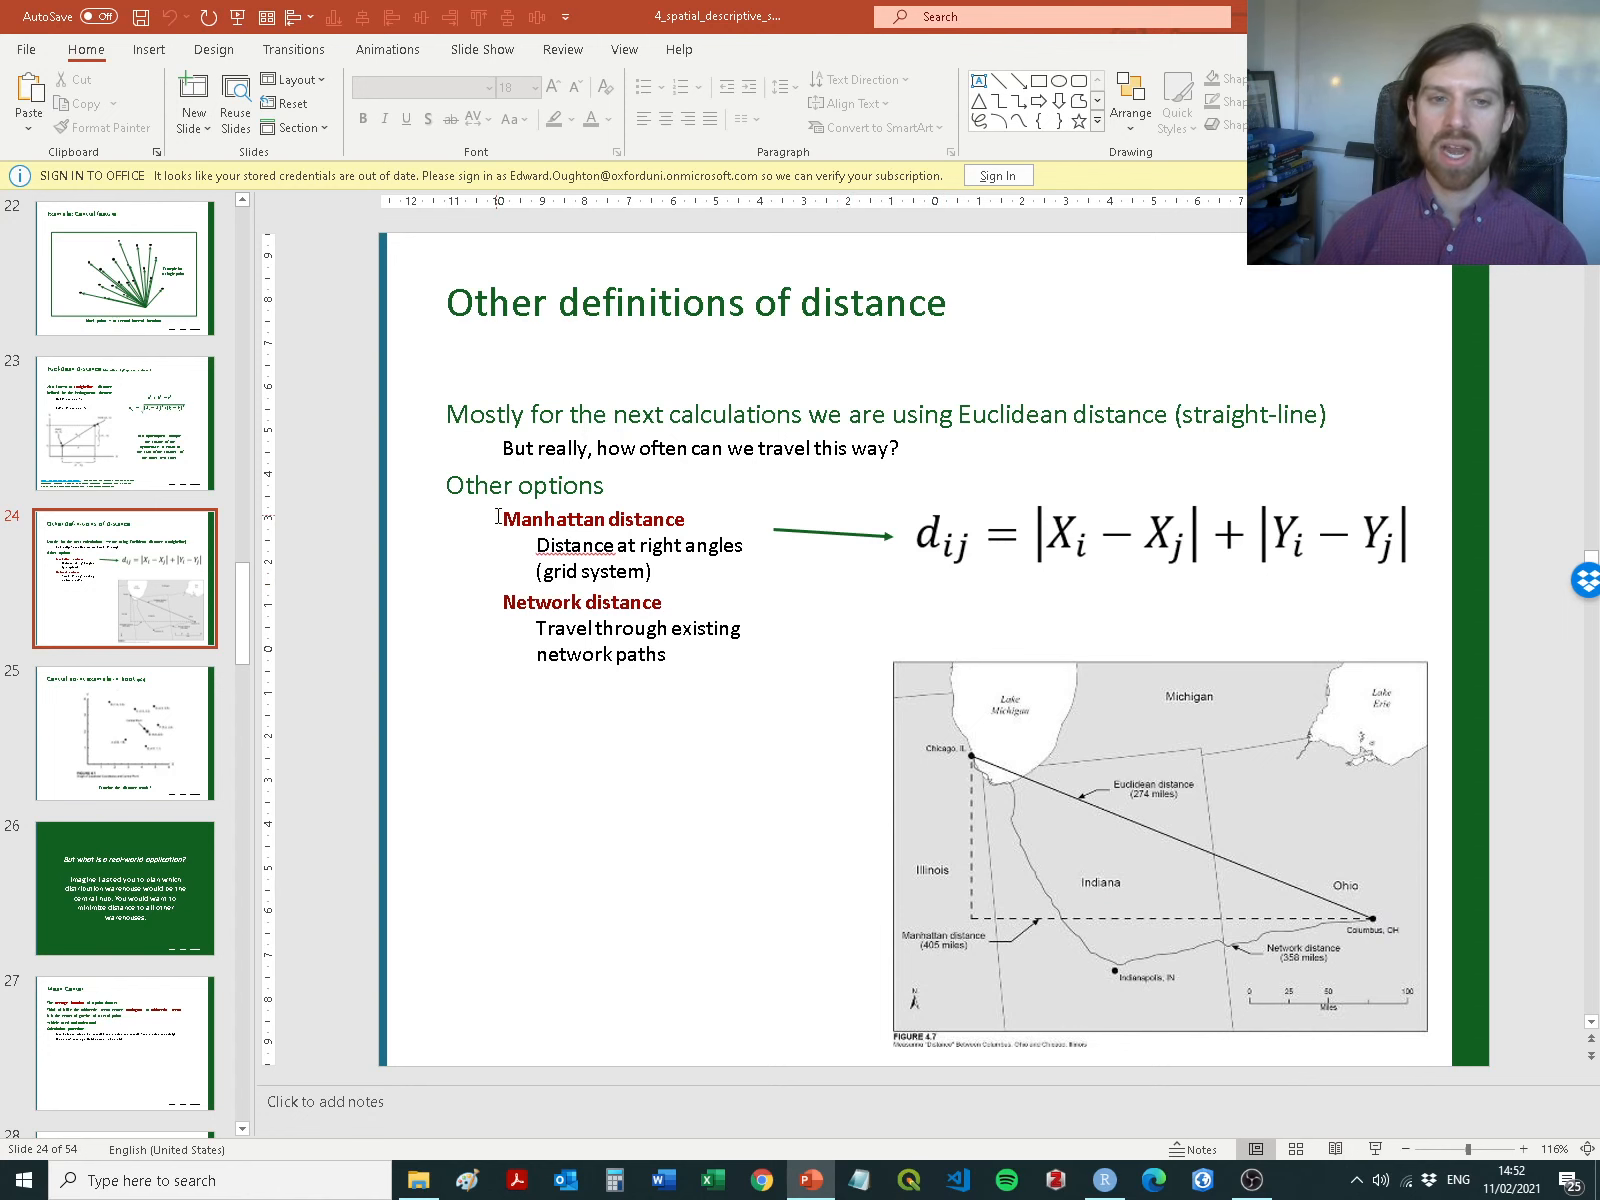
{"action": "left_click_drag", "start_coordinate": [504, 518], "coordinate": [686, 520]}
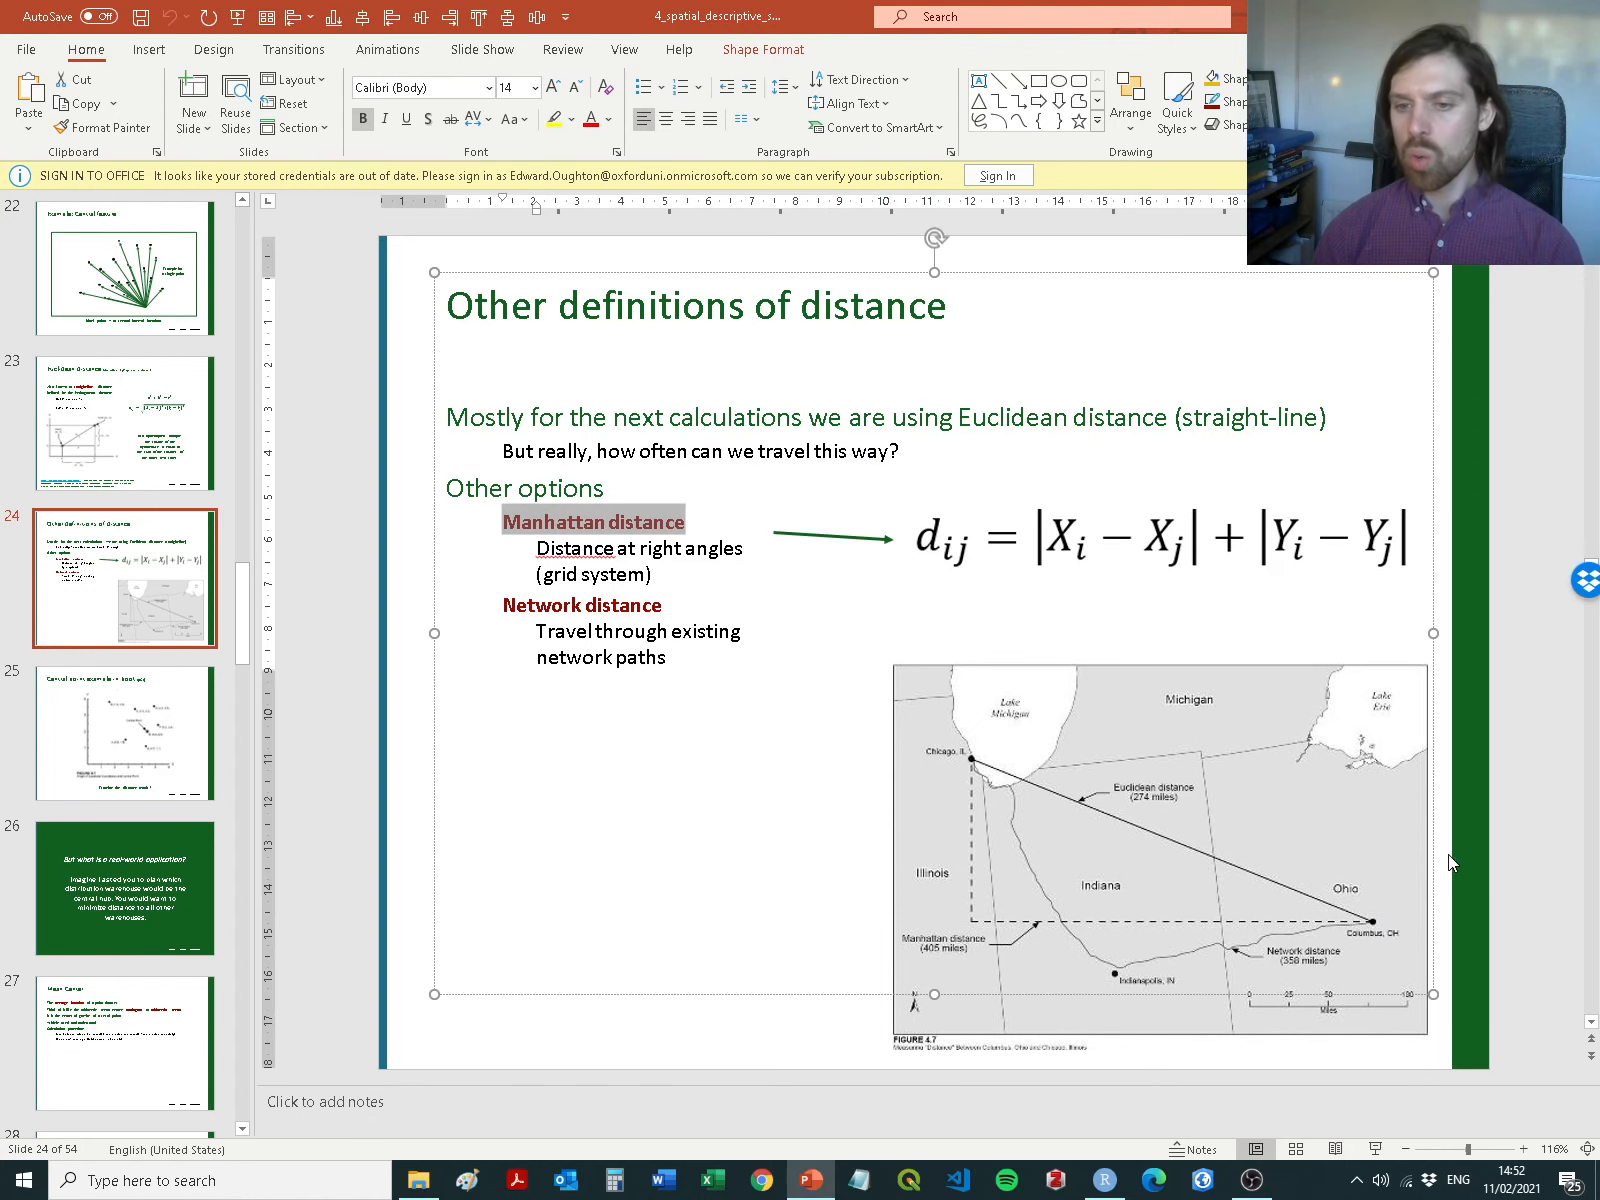
{"action": "left_click", "coordinate": [1485, 834]}
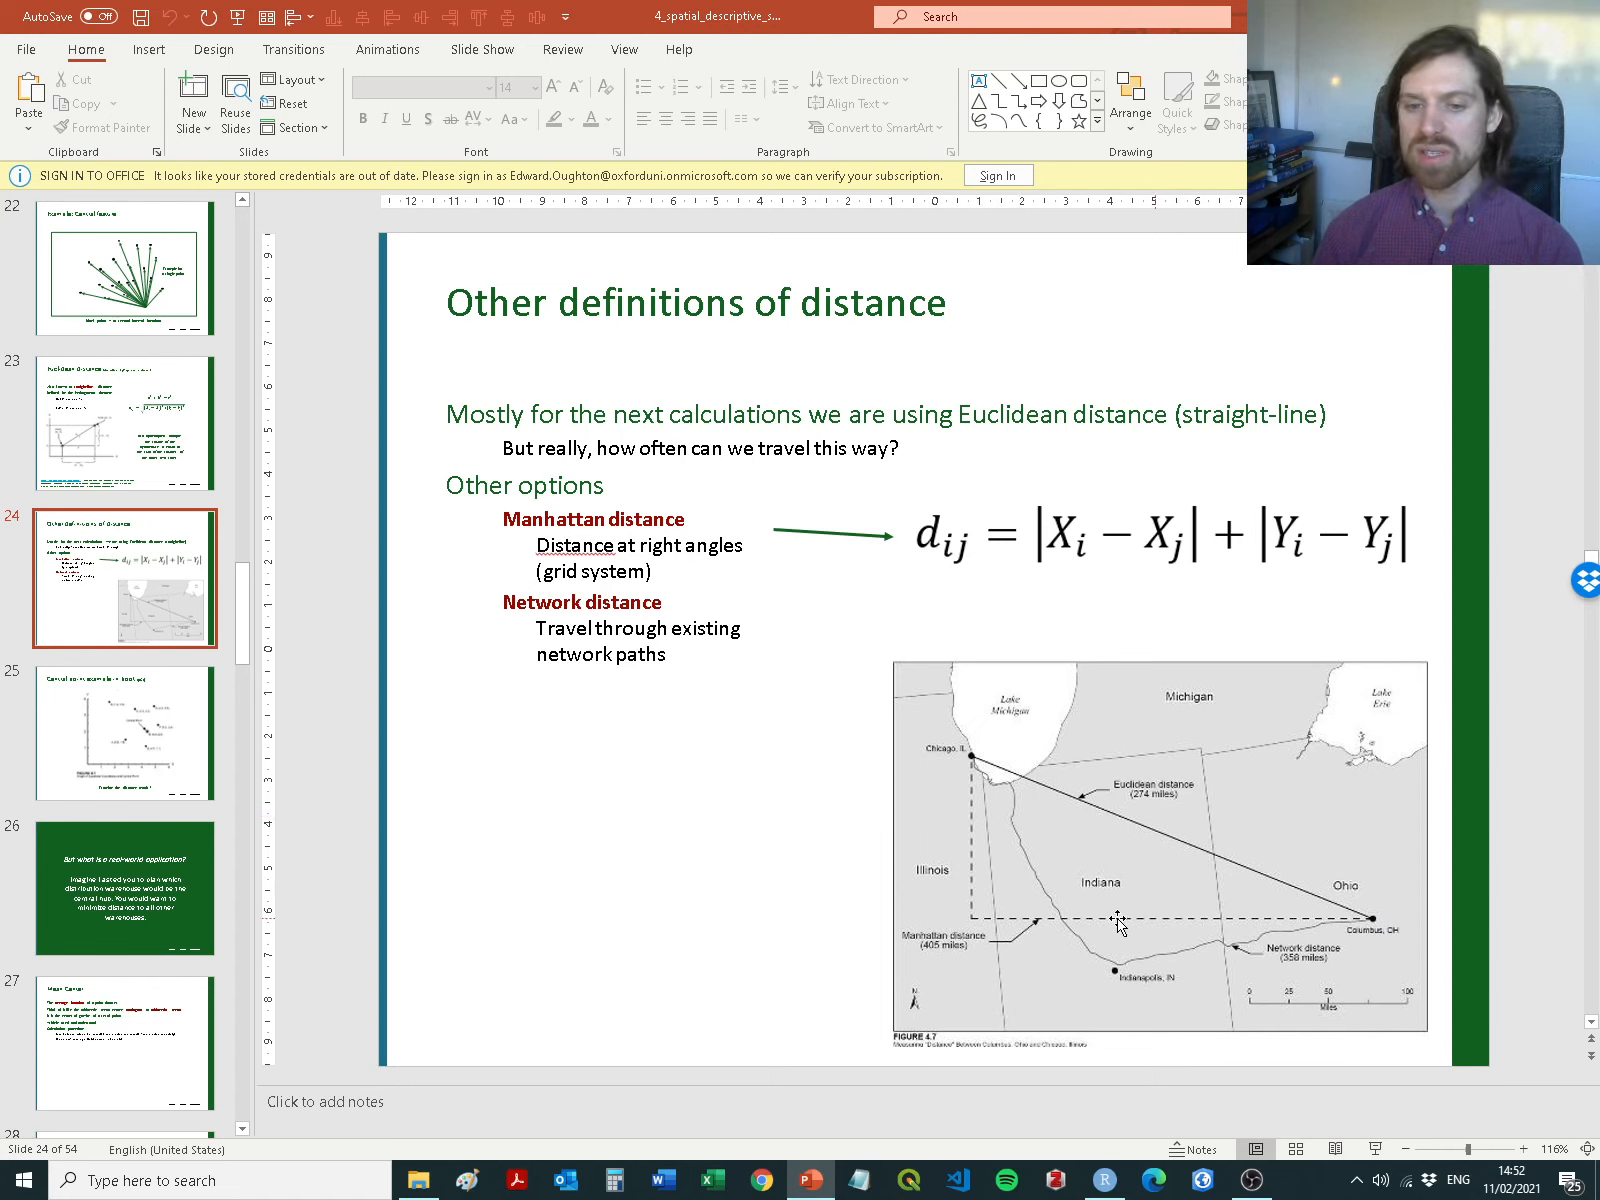
Return to RStudio and examine the longitude and latitude abs() terms of the Manhattan distance formula on line 135
{"action": "key", "text": "alt+Tab"}
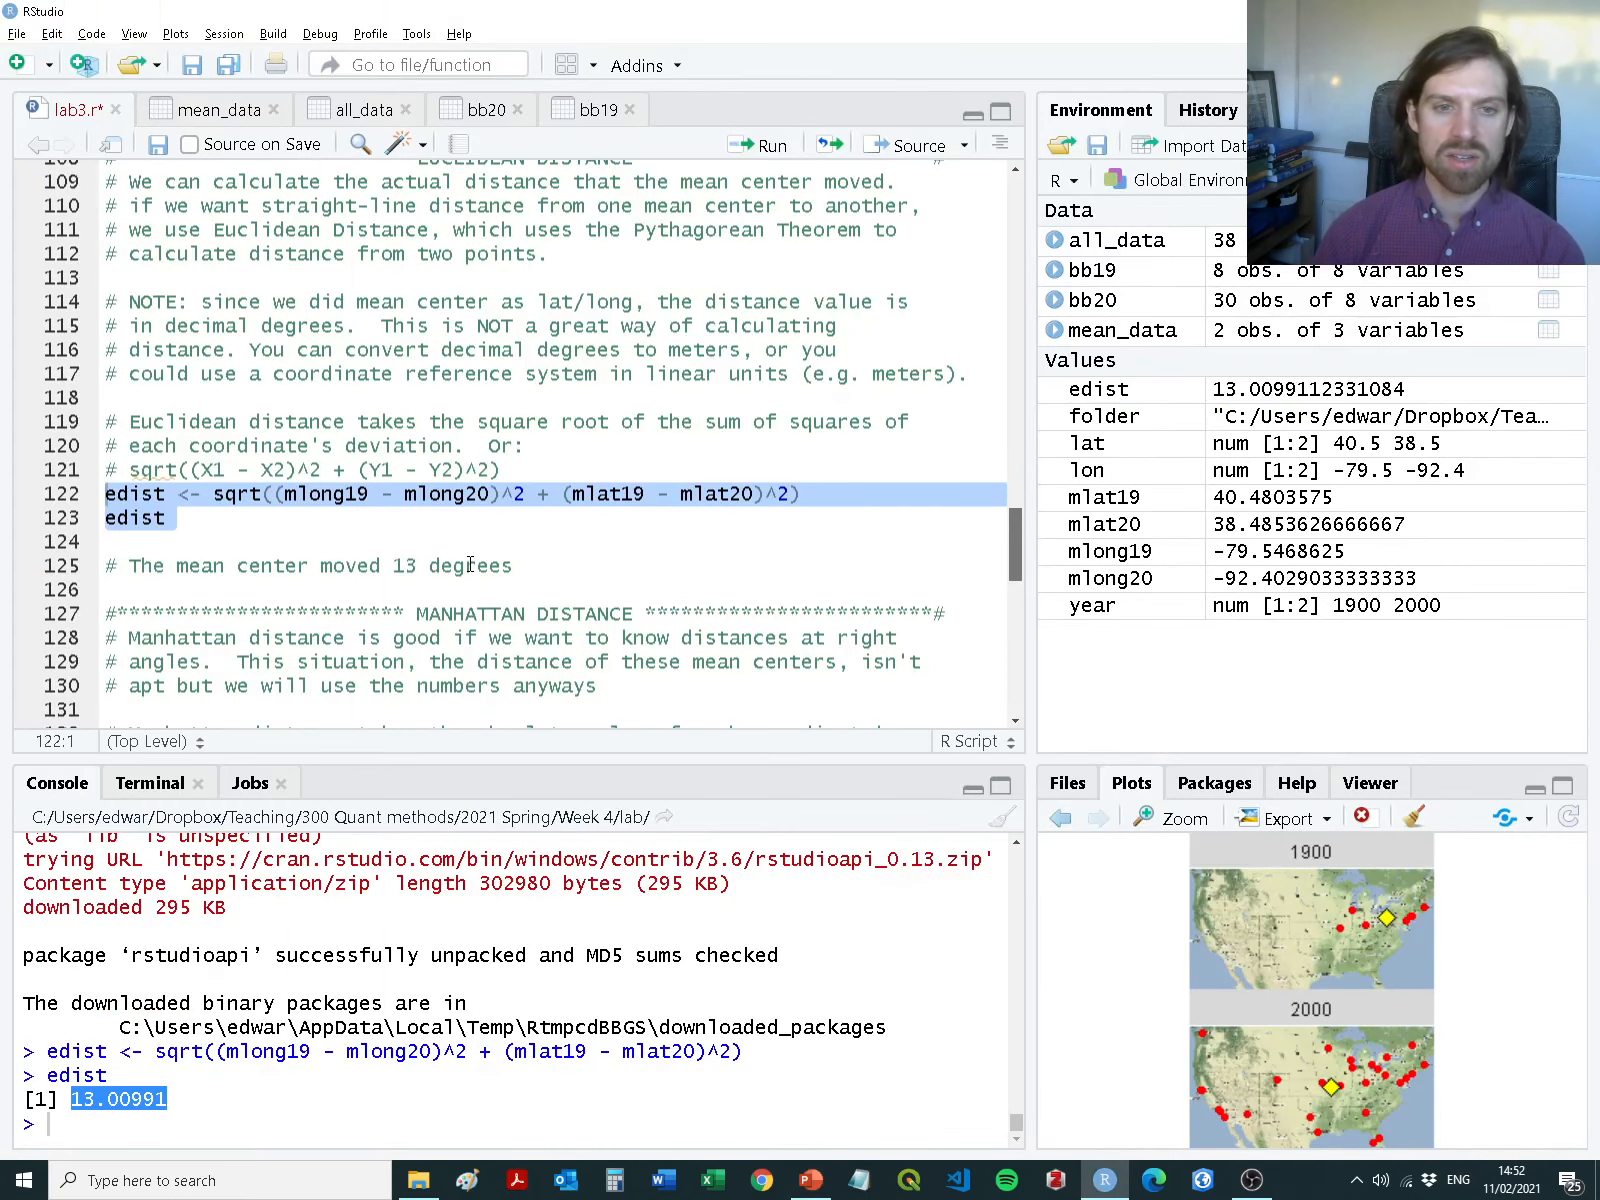
{"action": "scroll", "coordinate": [470, 566], "scroll_direction": "down", "scroll_amount": 3}
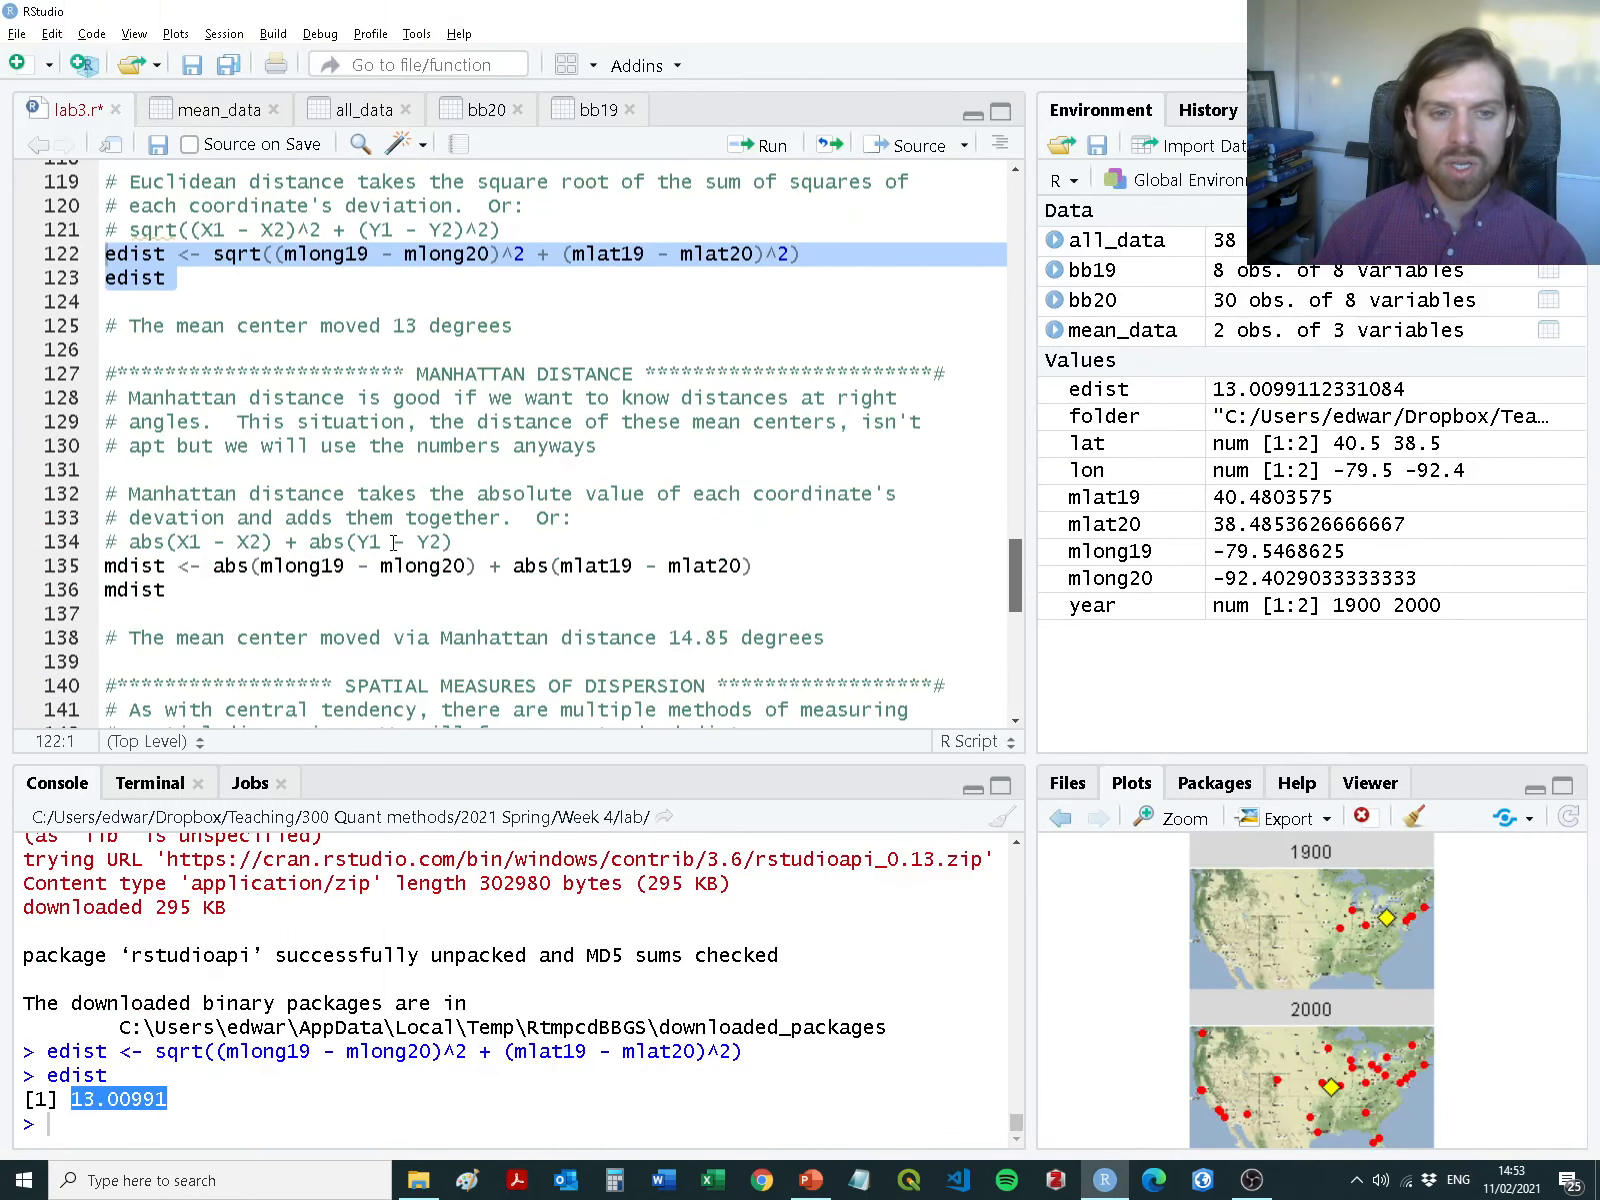
{"action": "left_click_drag", "start_coordinate": [216, 568], "coordinate": [478, 566]}
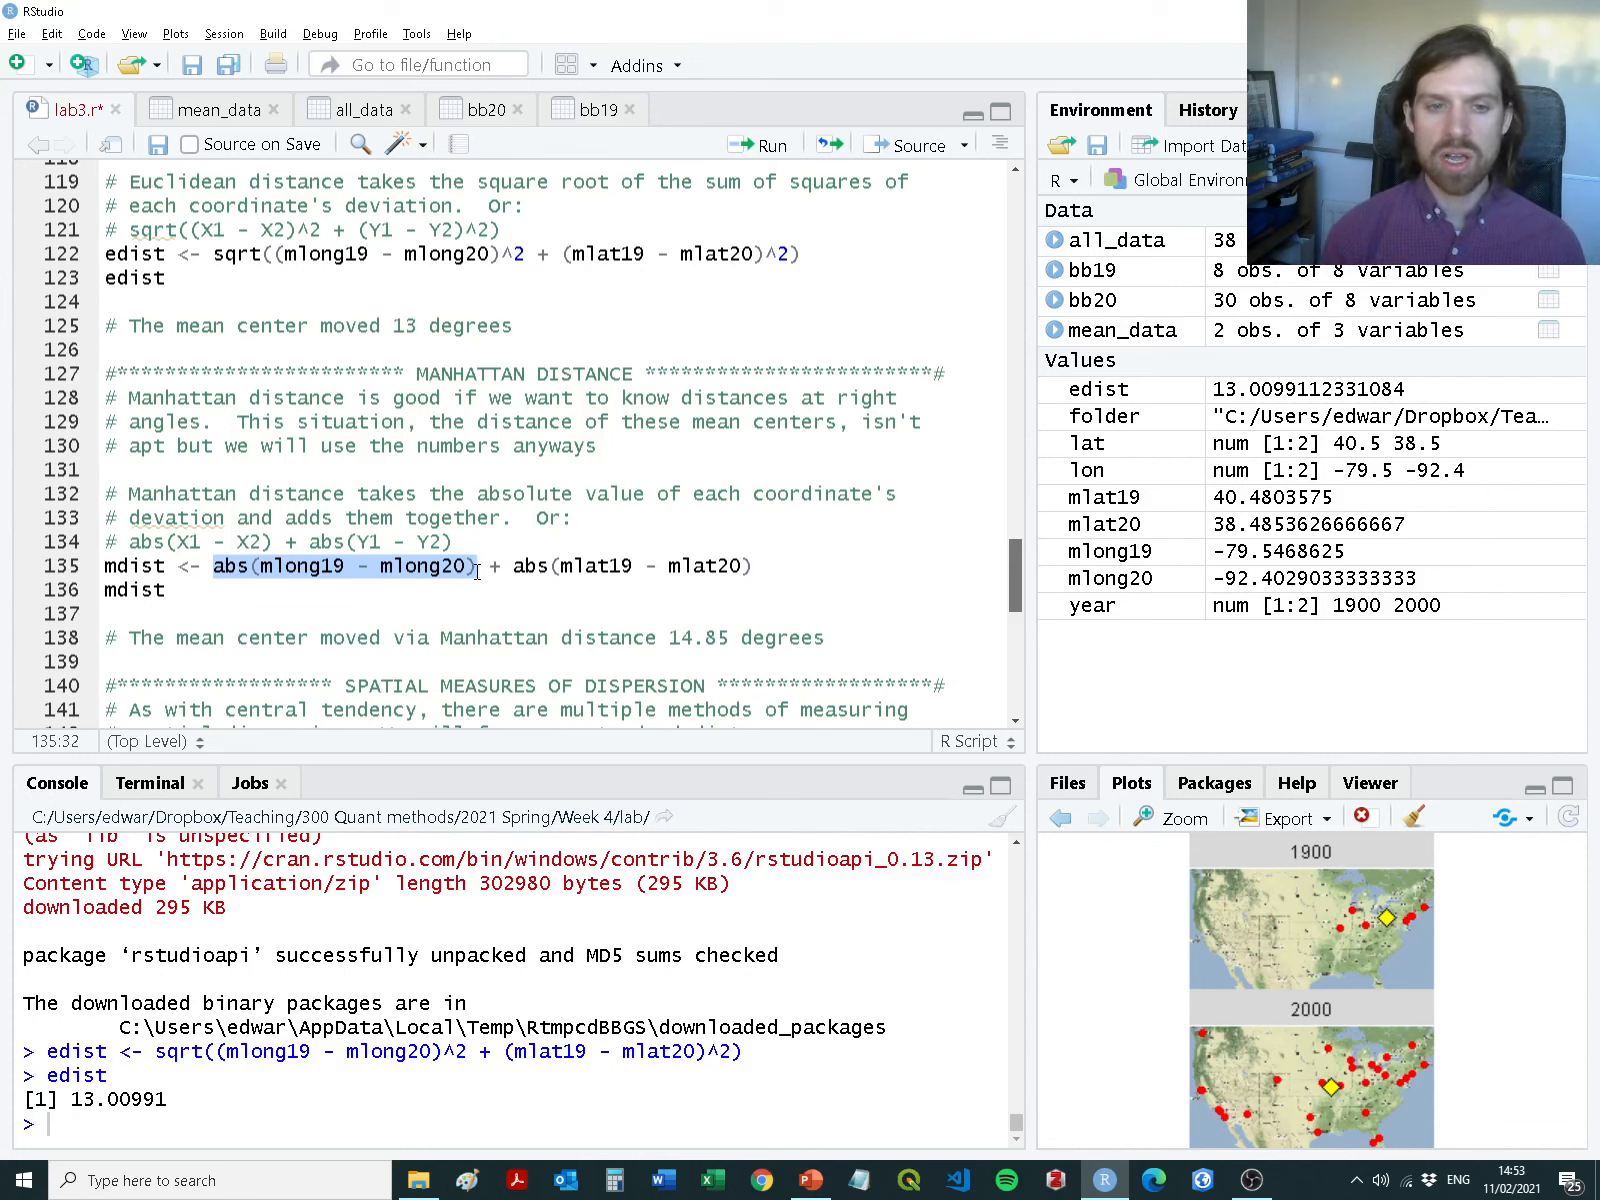
{"action": "left_click_drag", "start_coordinate": [752, 566], "coordinate": [513, 566]}
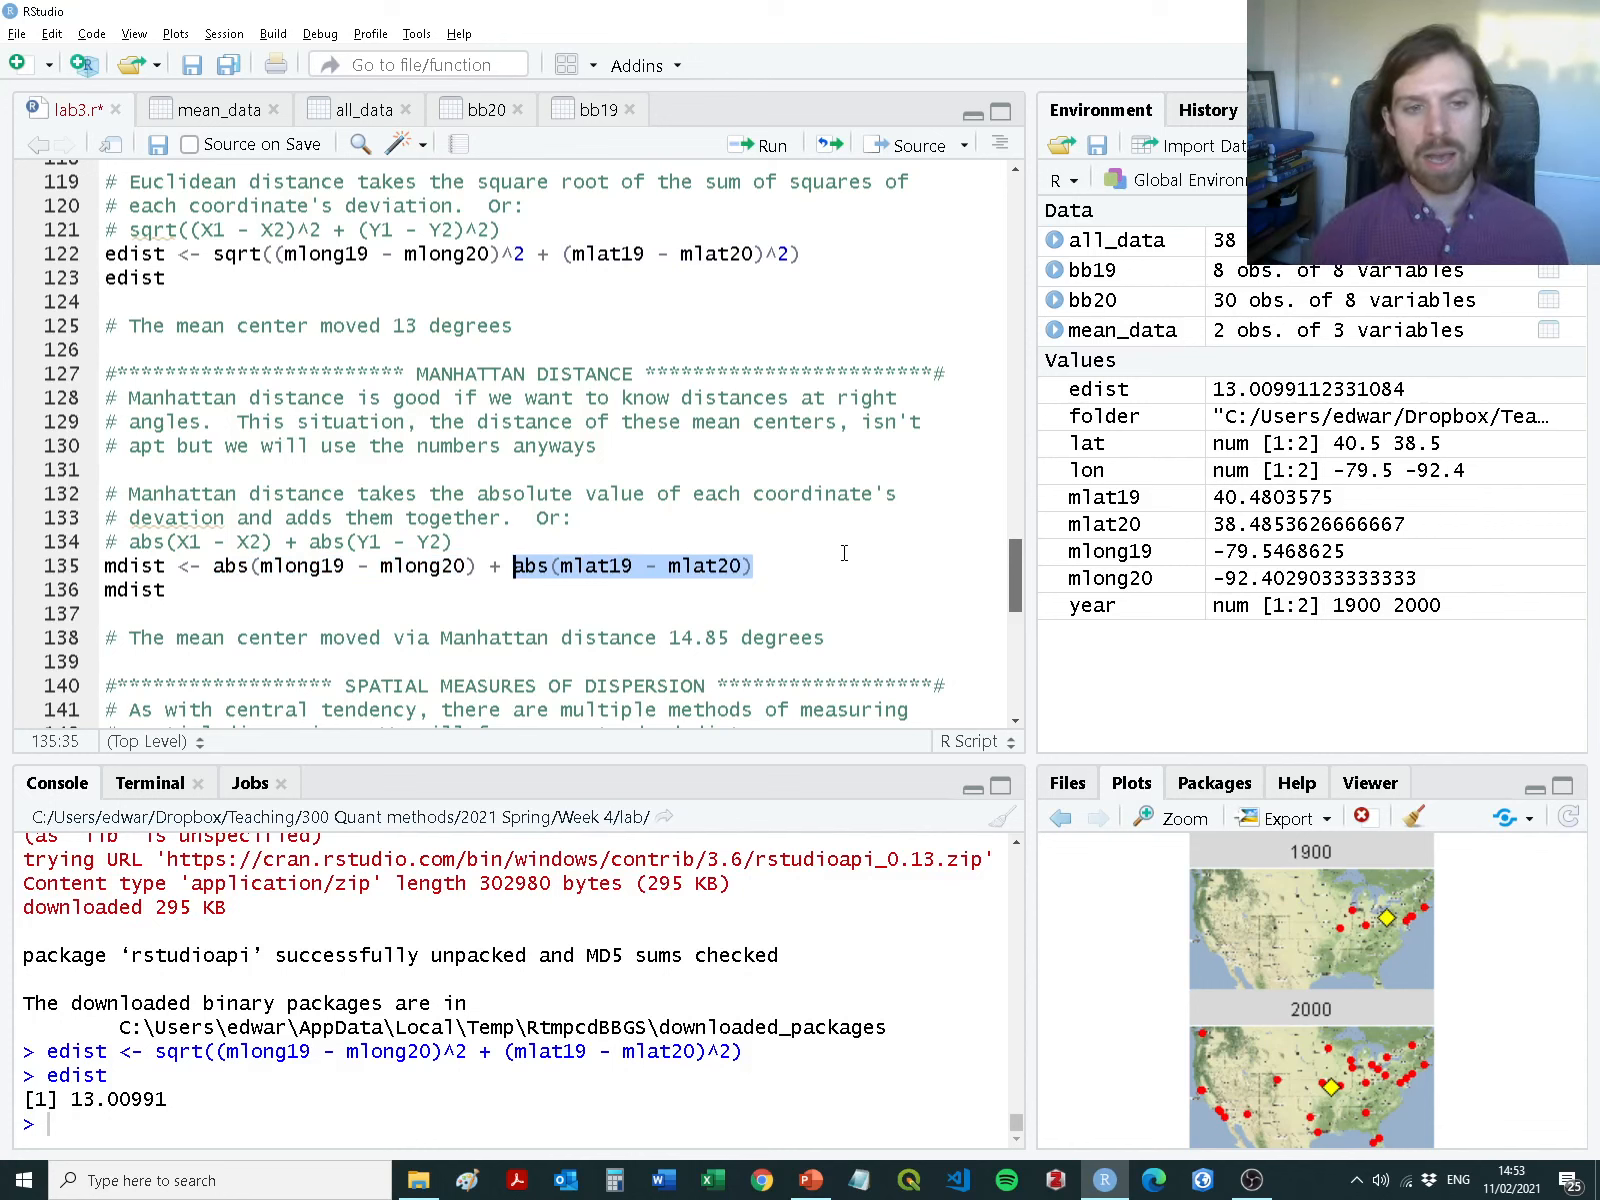
Add help(abs) on the empty line 137, run it, and read the function's description in the documentation
{"action": "left_click", "coordinate": [160, 612]}
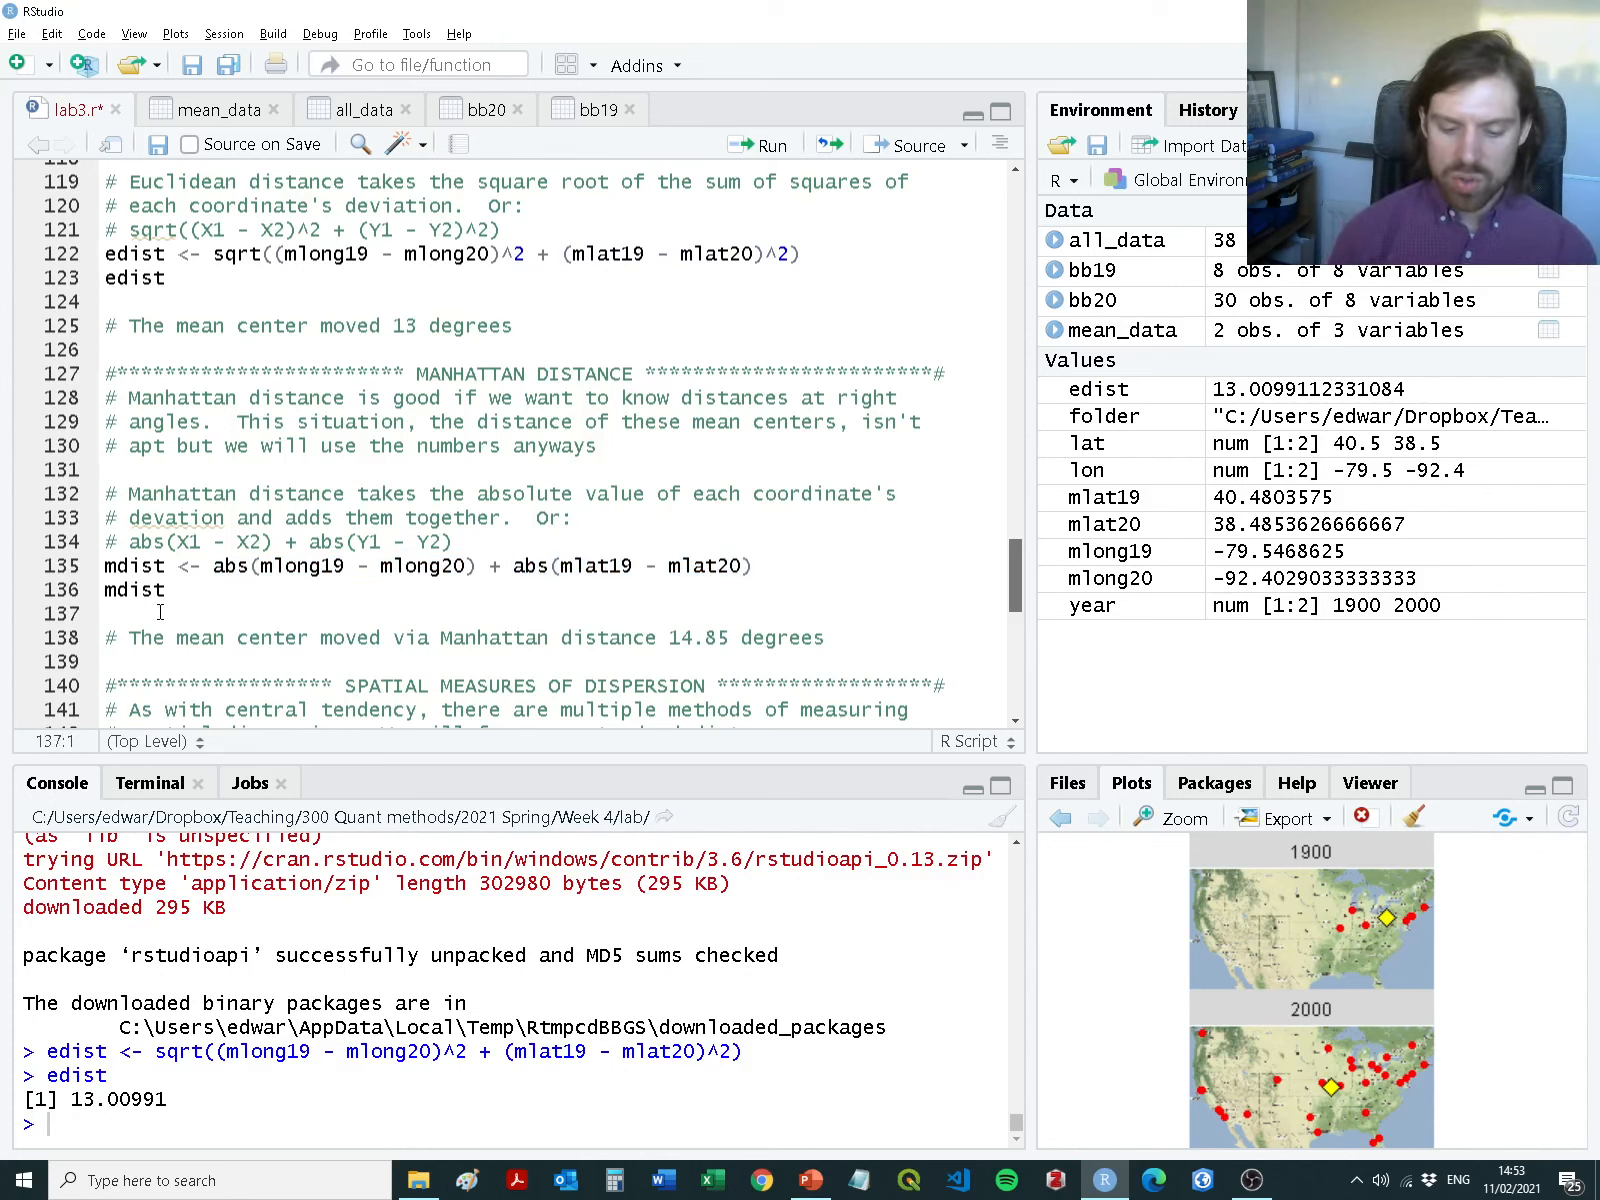
{"action": "type", "text": "help(abs"}
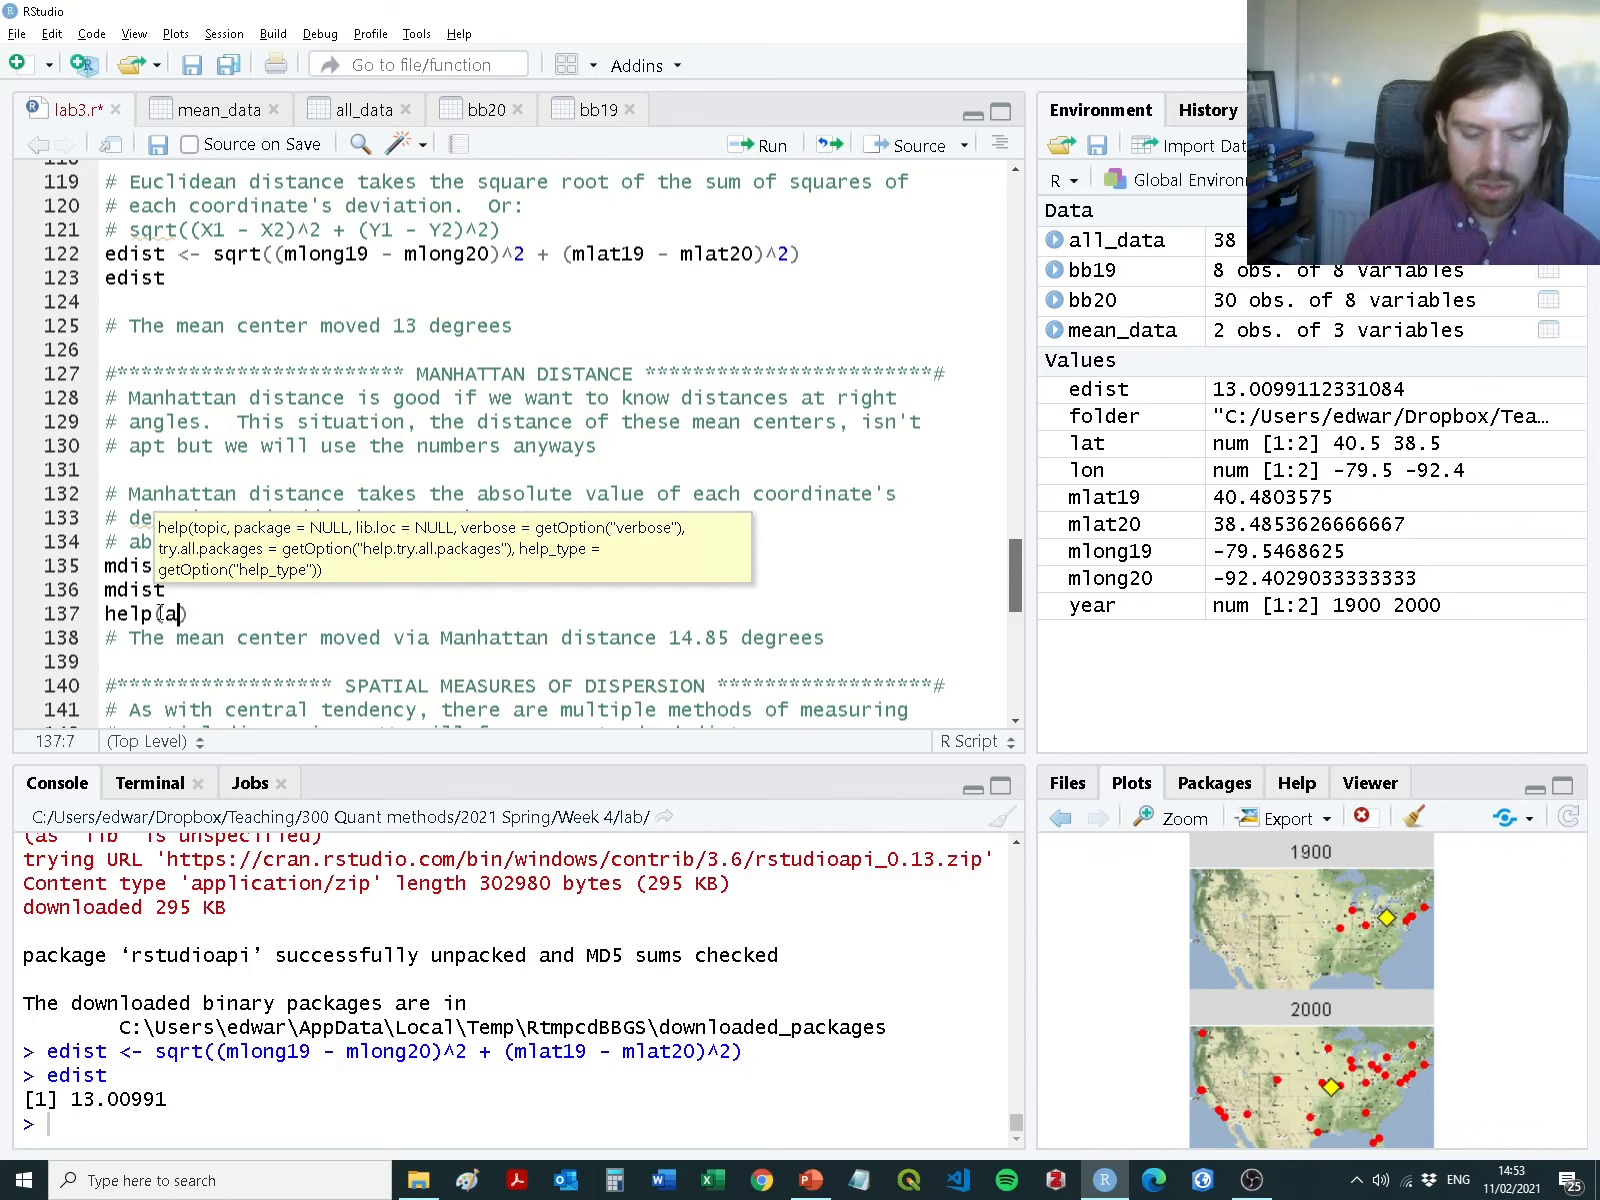
{"action": "key", "text": "ctrl+Return"}
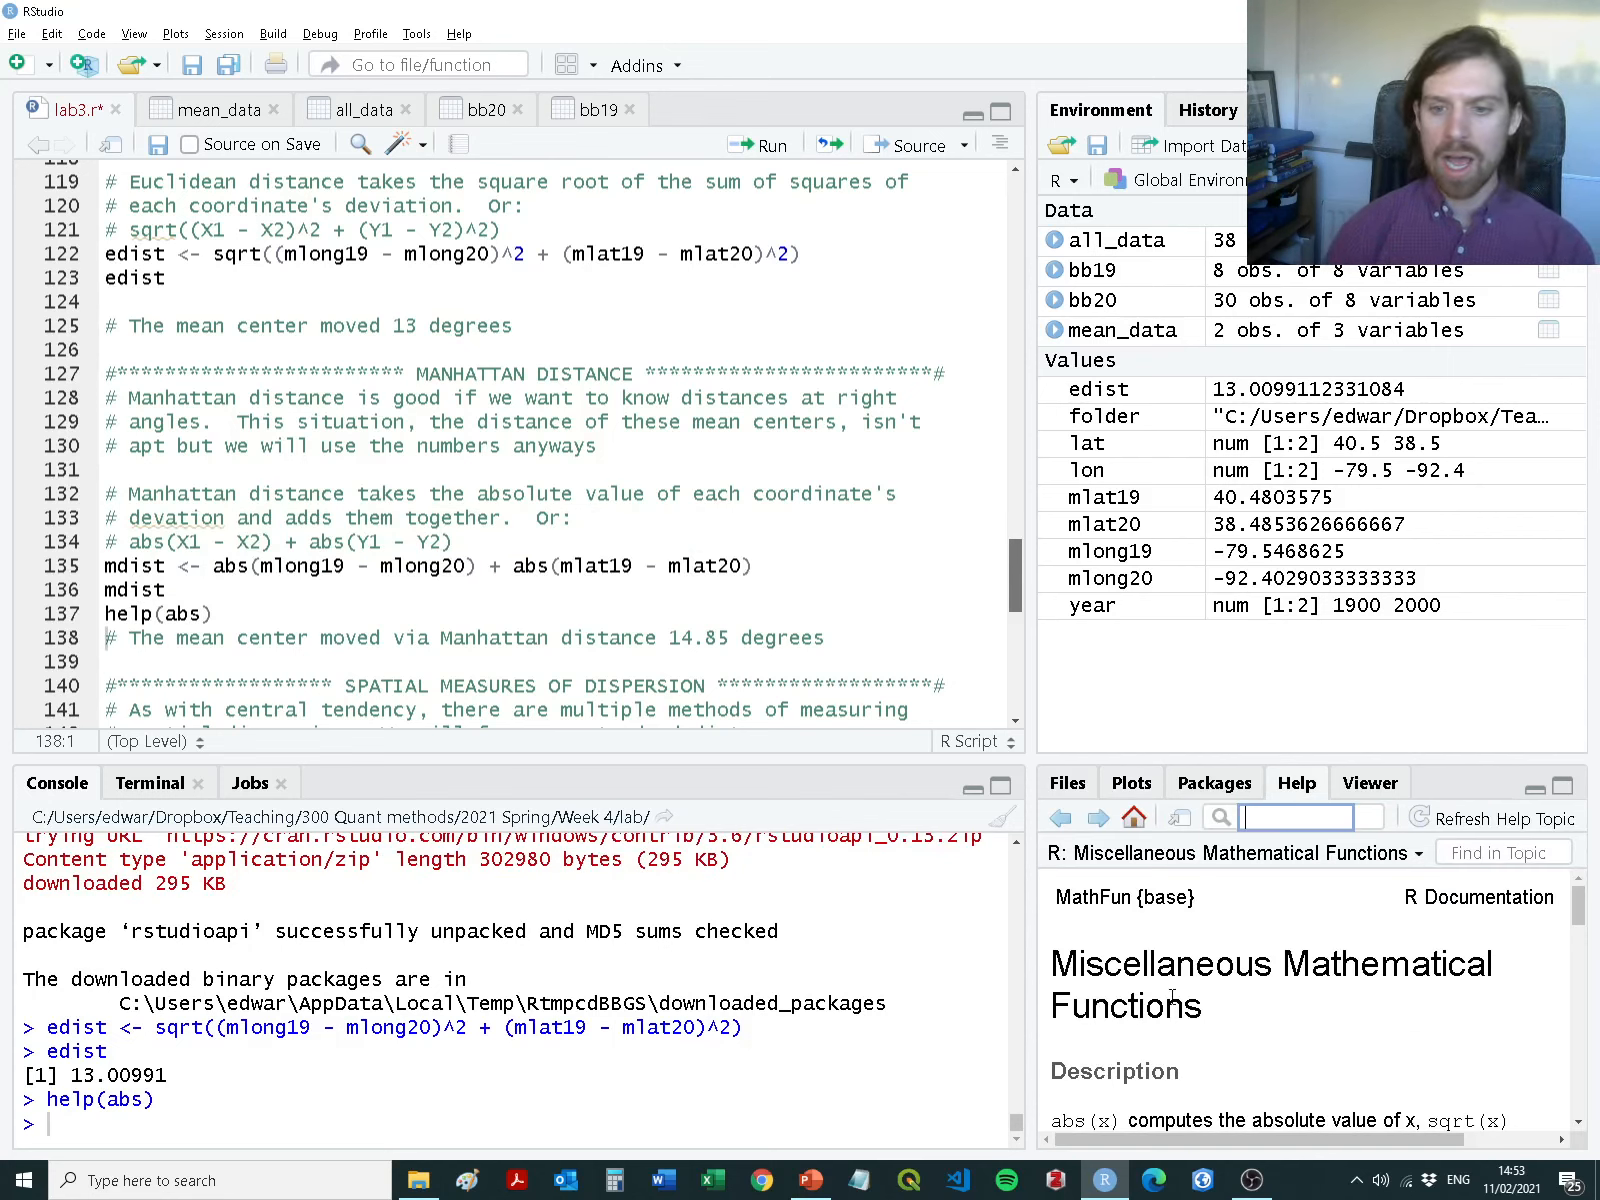
{"action": "scroll", "coordinate": [1233, 980], "scroll_direction": "down", "scroll_amount": 2}
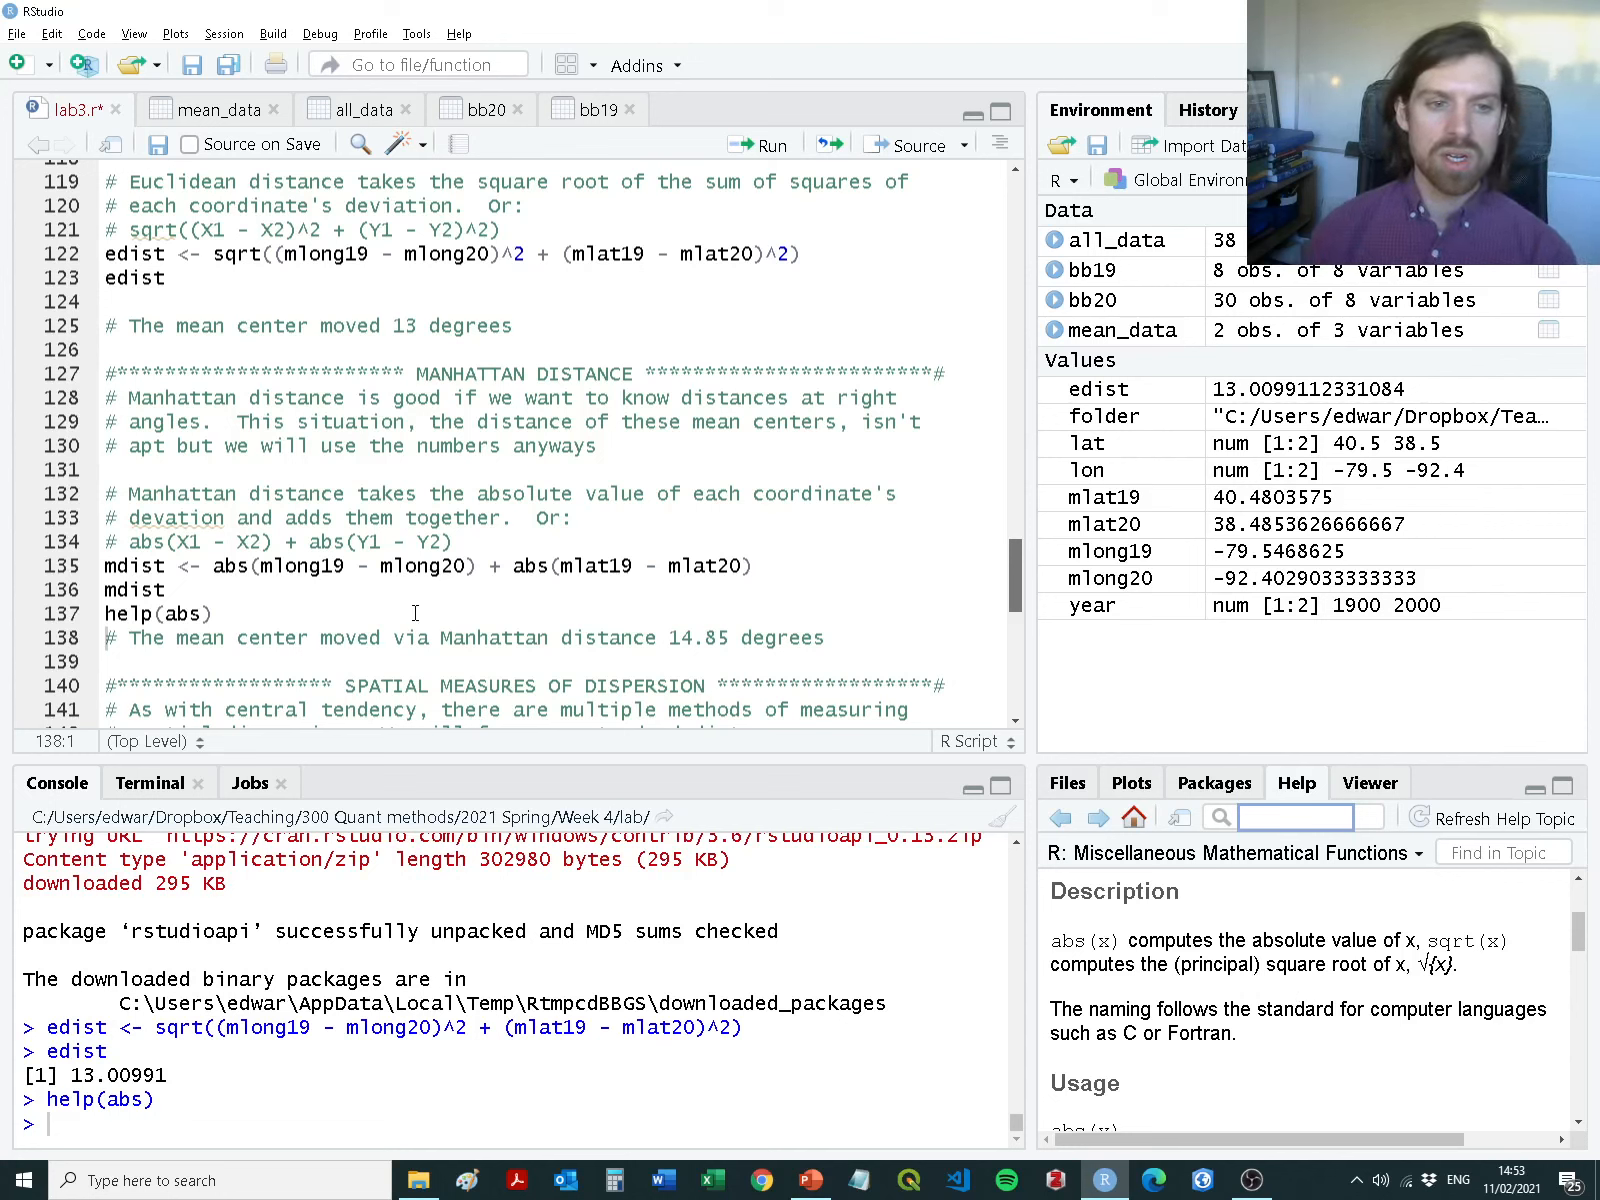
Remove help(abs) from line 137, calculate and print the Manhattan distance mdist with lines 135 to 136, and highlight the printed distance
{"action": "left_click_drag", "start_coordinate": [264, 607], "coordinate": [90, 570]}
{"action": "key", "text": "Delete"}
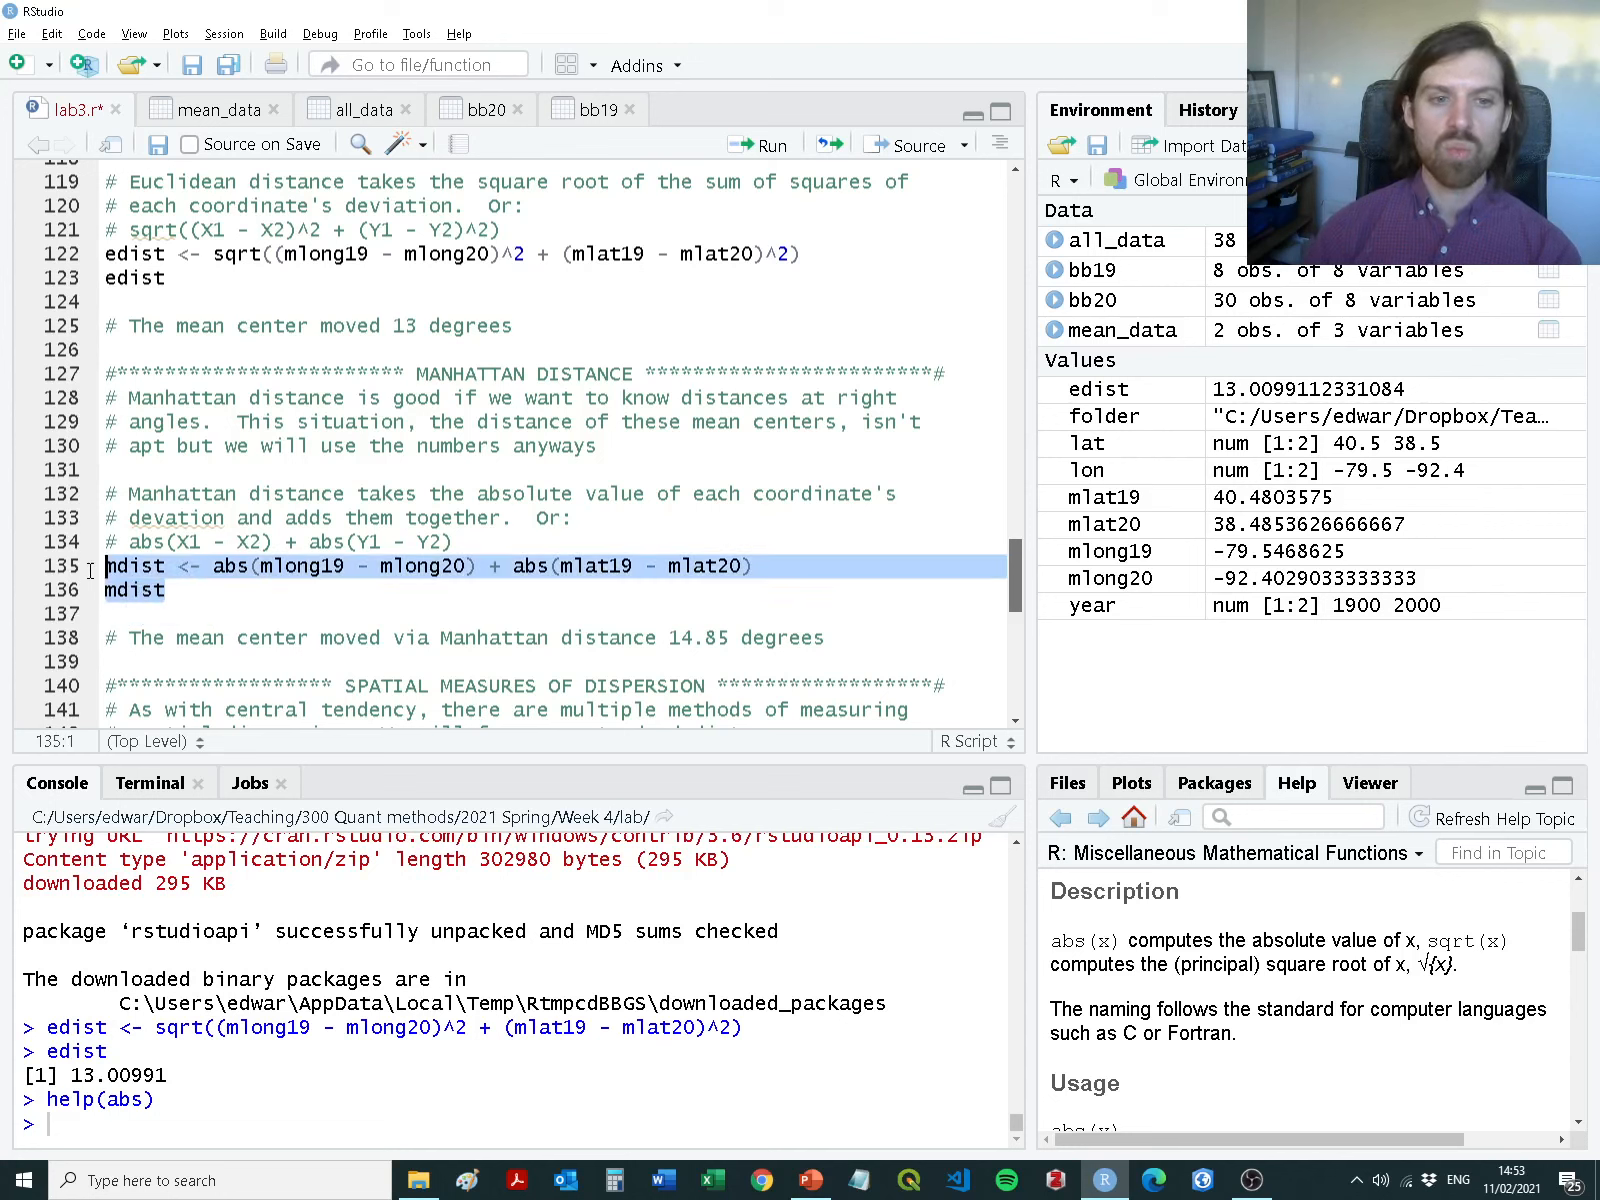
{"action": "key", "text": "ctrl+Return"}
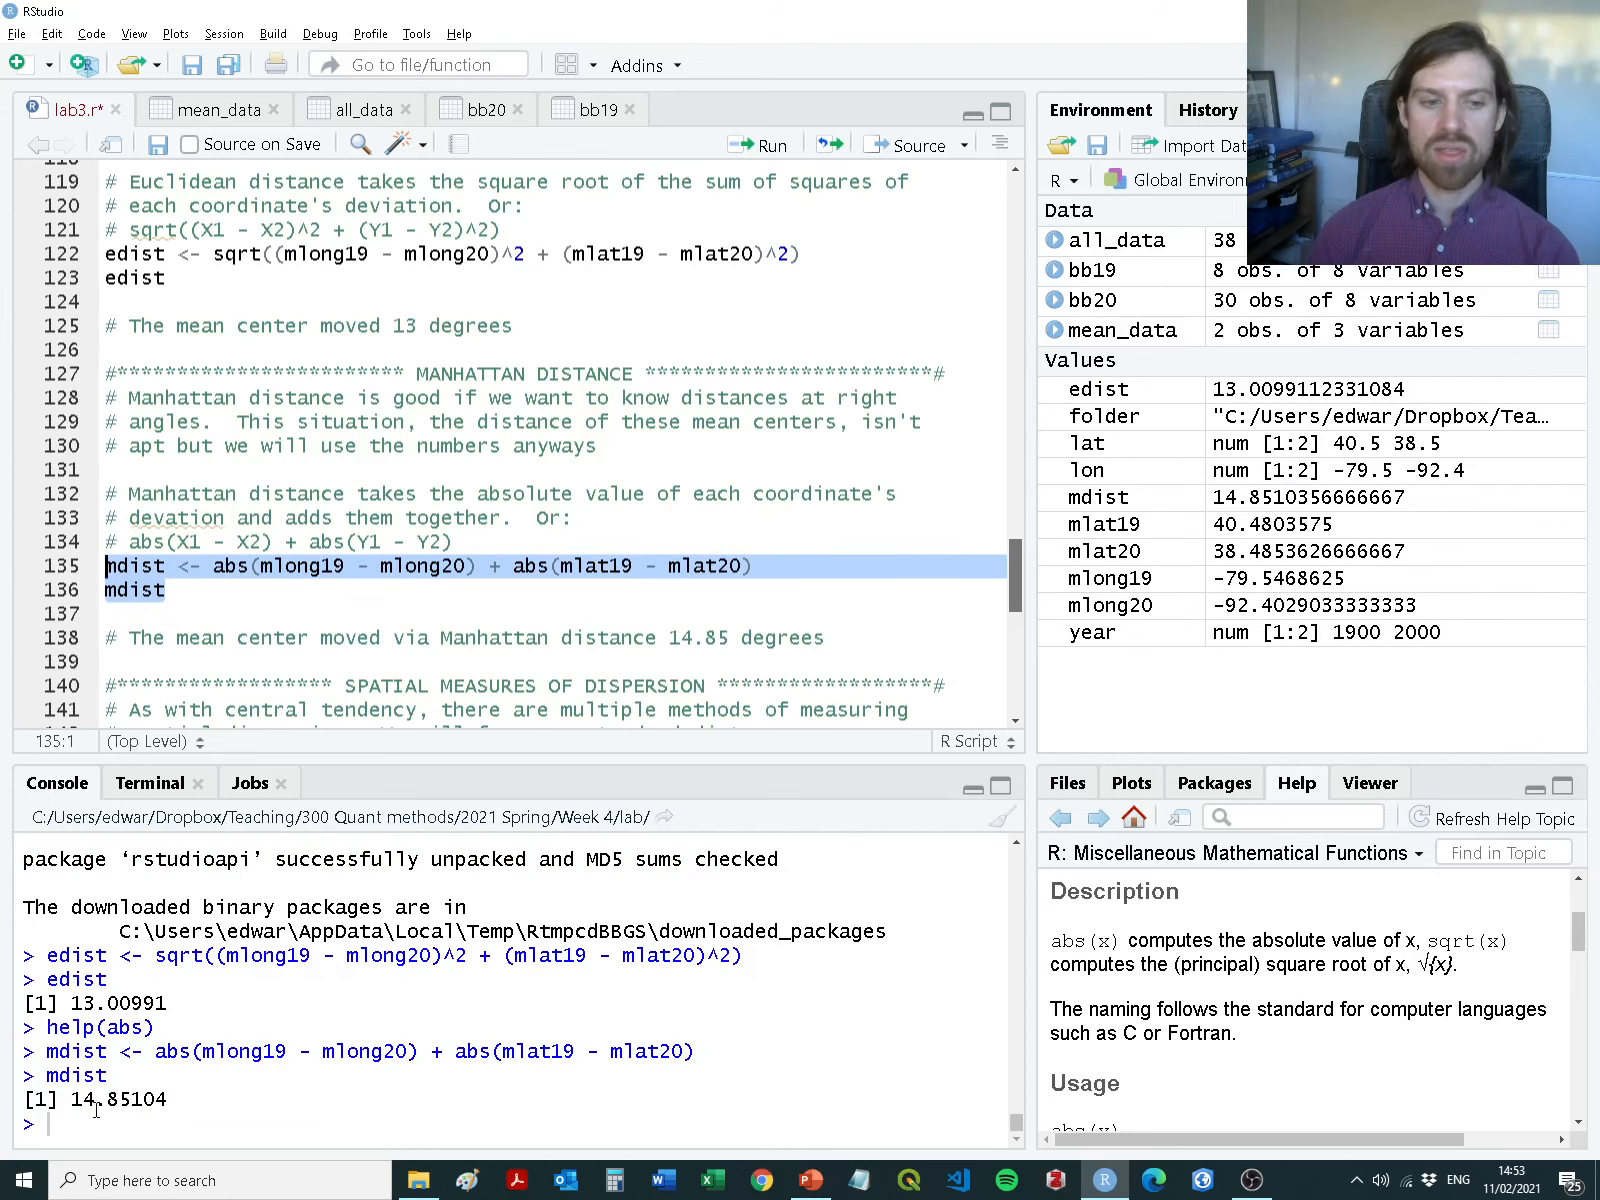
{"action": "left_click_drag", "start_coordinate": [75, 1099], "coordinate": [166, 1104]}
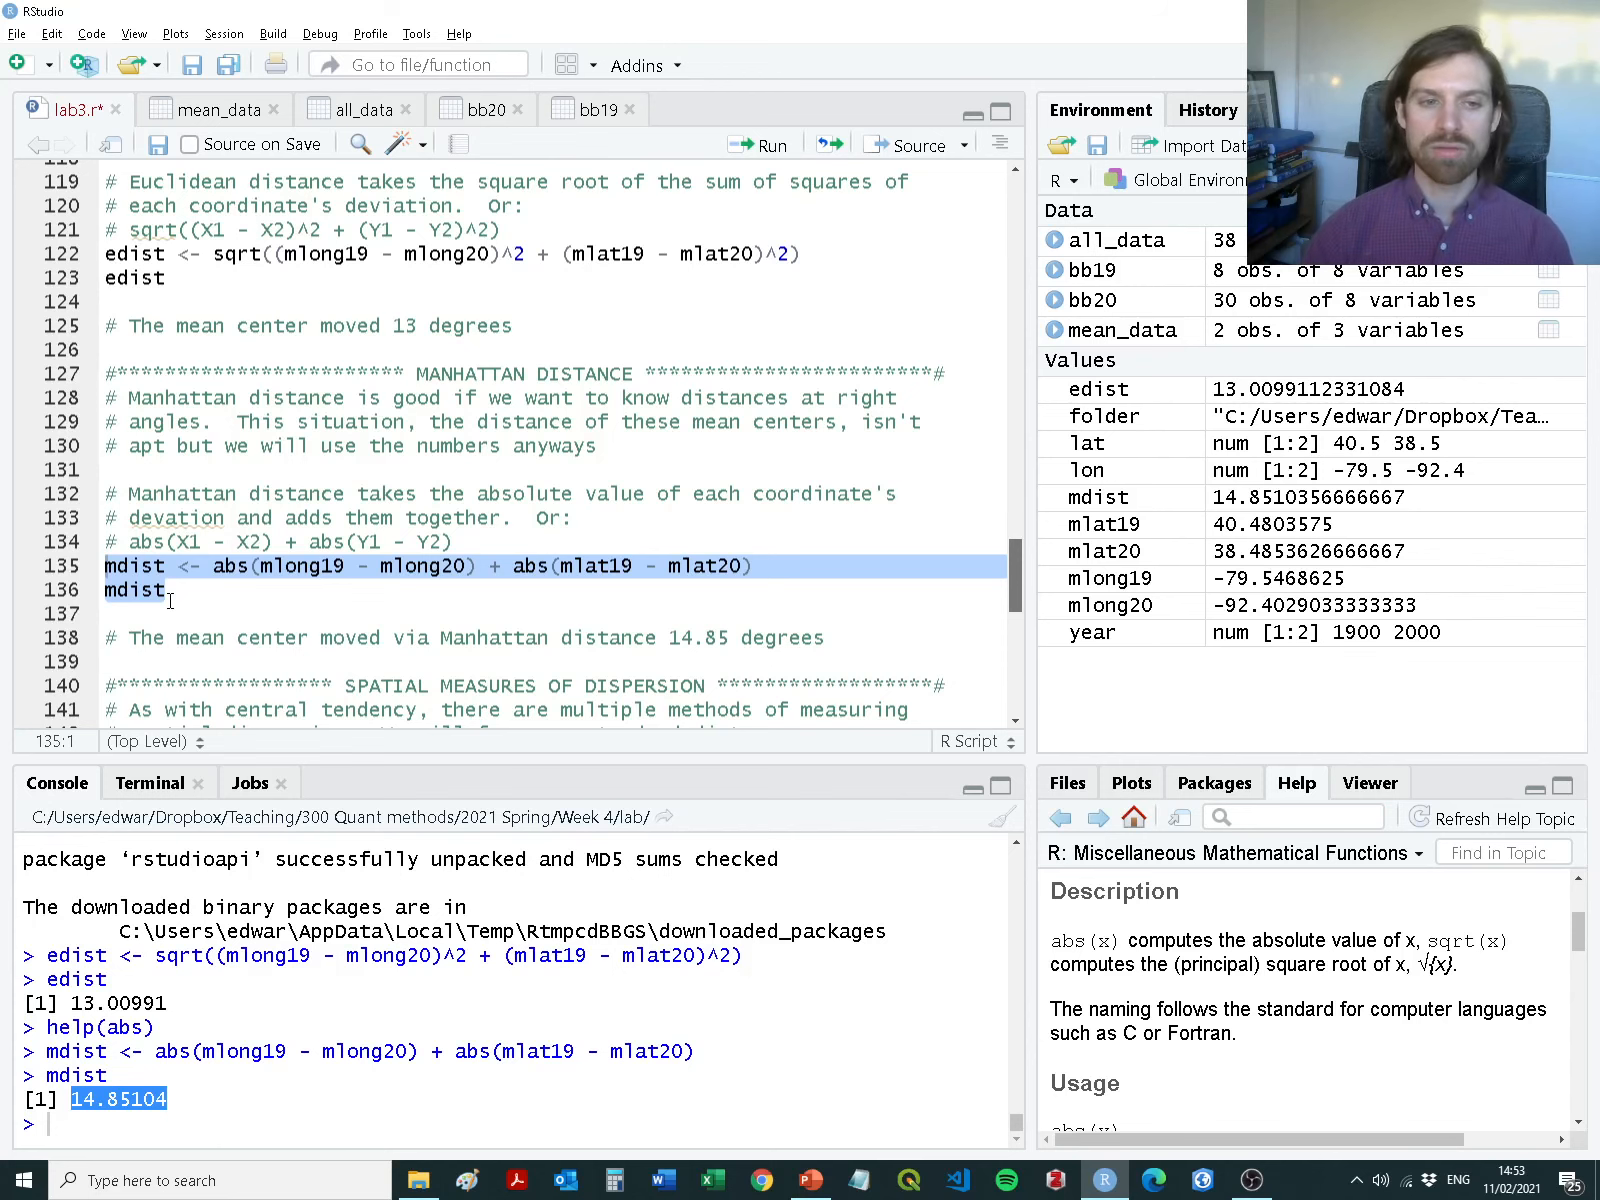
Read the Manhattan distance comment on line 138 and the dispersion and standard distance sections that follow in the script
{"action": "scroll", "coordinate": [283, 580], "scroll_direction": "down", "scroll_amount": 3}
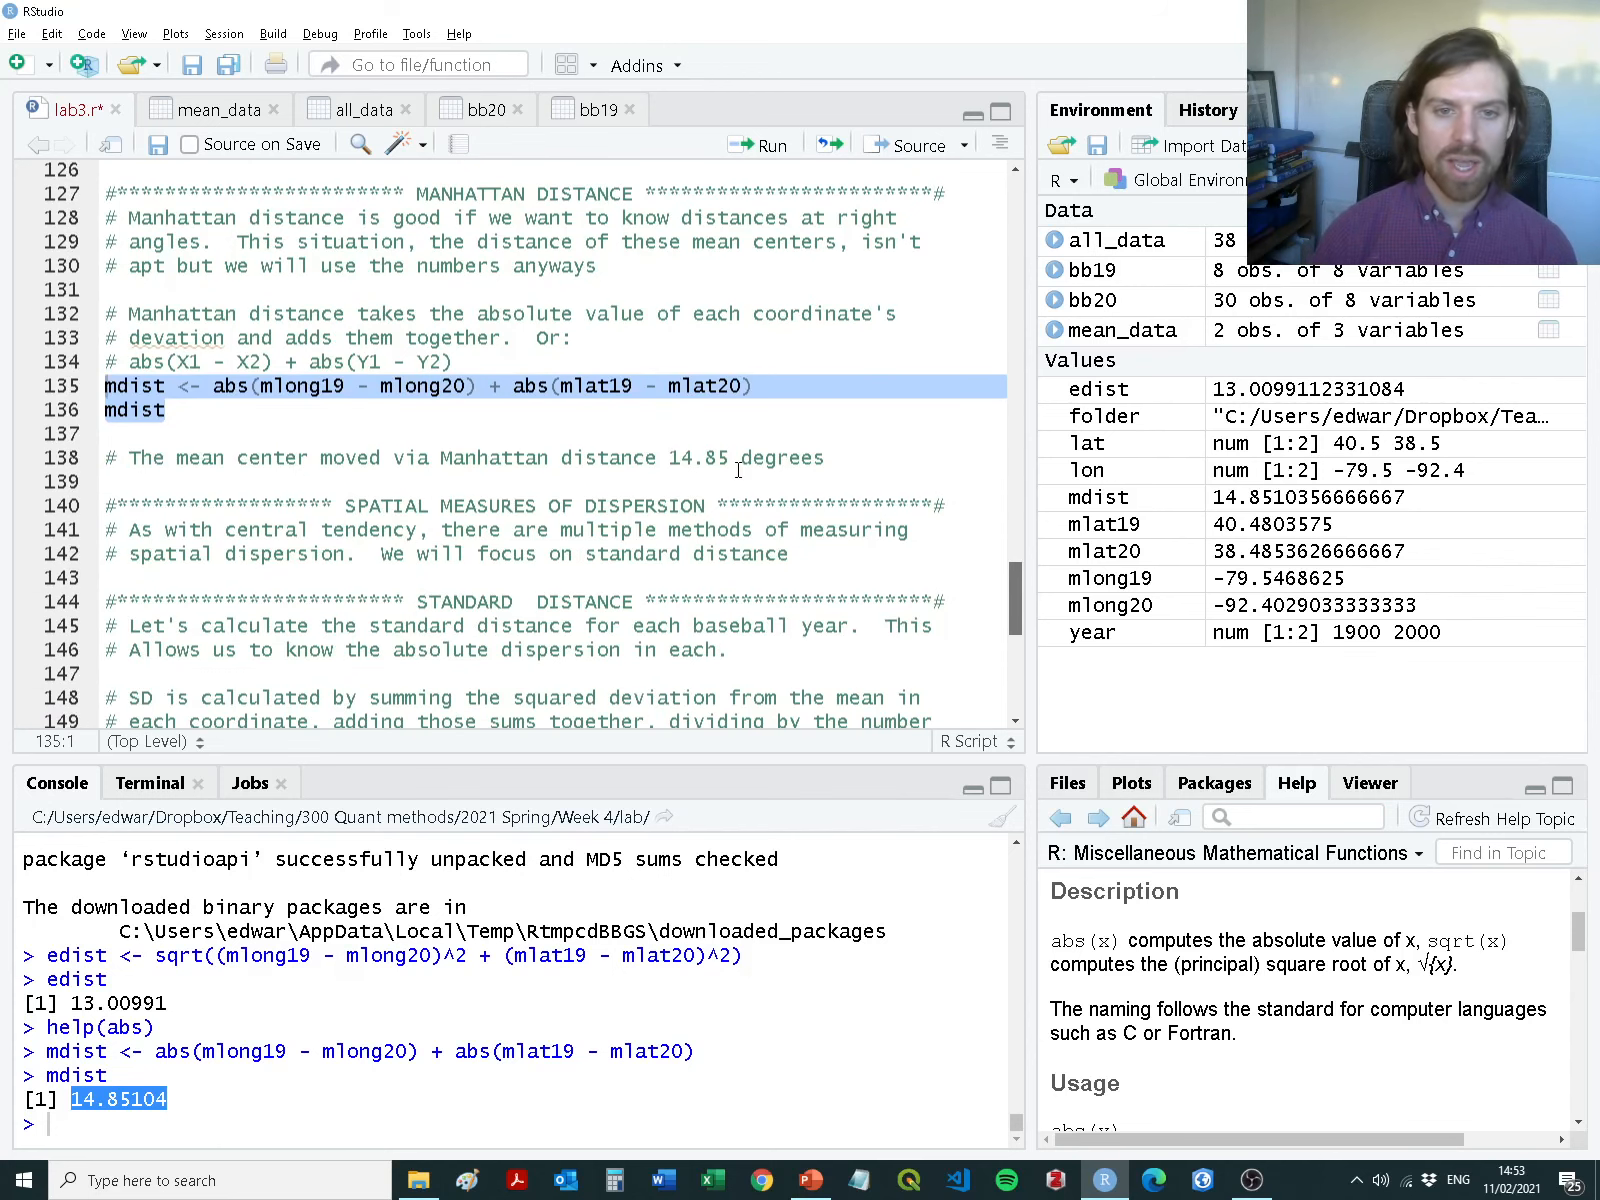
{"action": "left_click_drag", "start_coordinate": [875, 456], "coordinate": [8, 463]}
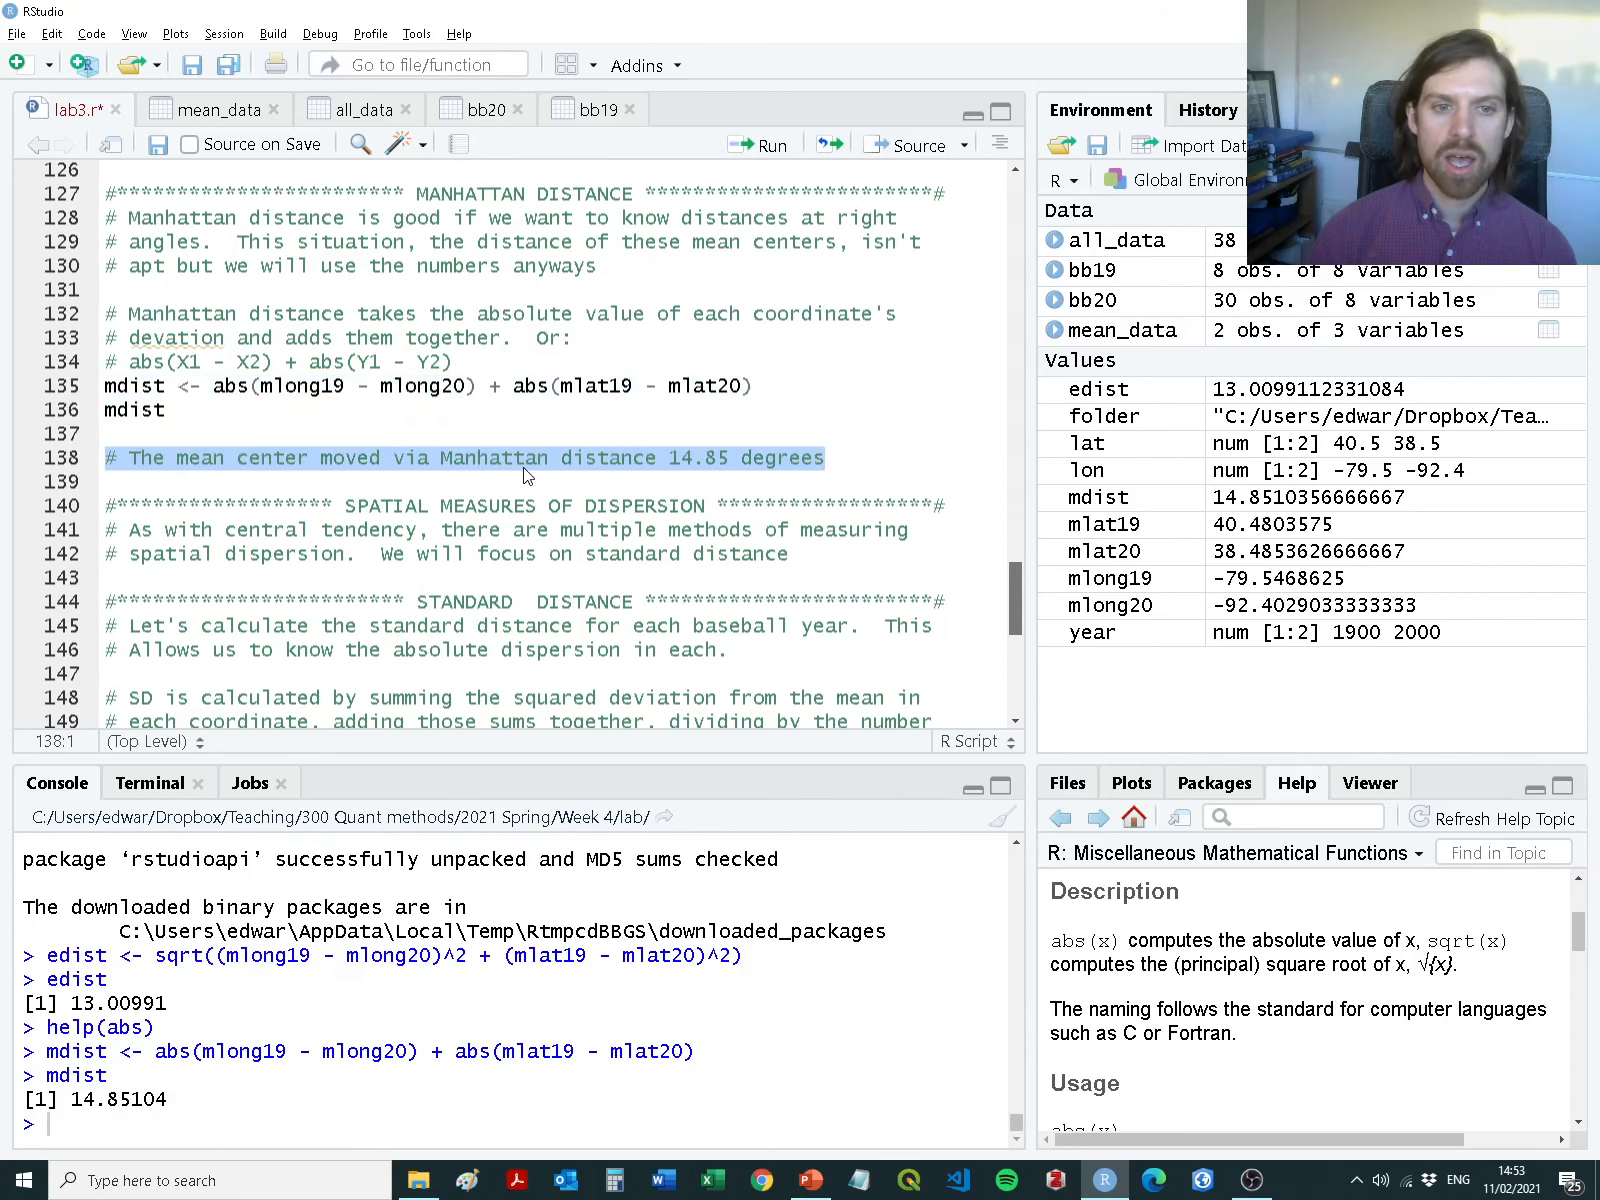
{"action": "scroll", "coordinate": [527, 475], "scroll_direction": "down", "scroll_amount": 3}
{"action": "left_click", "coordinate": [657, 404]}
{"action": "scroll", "coordinate": [668, 397], "scroll_direction": "down", "scroll_amount": 2}
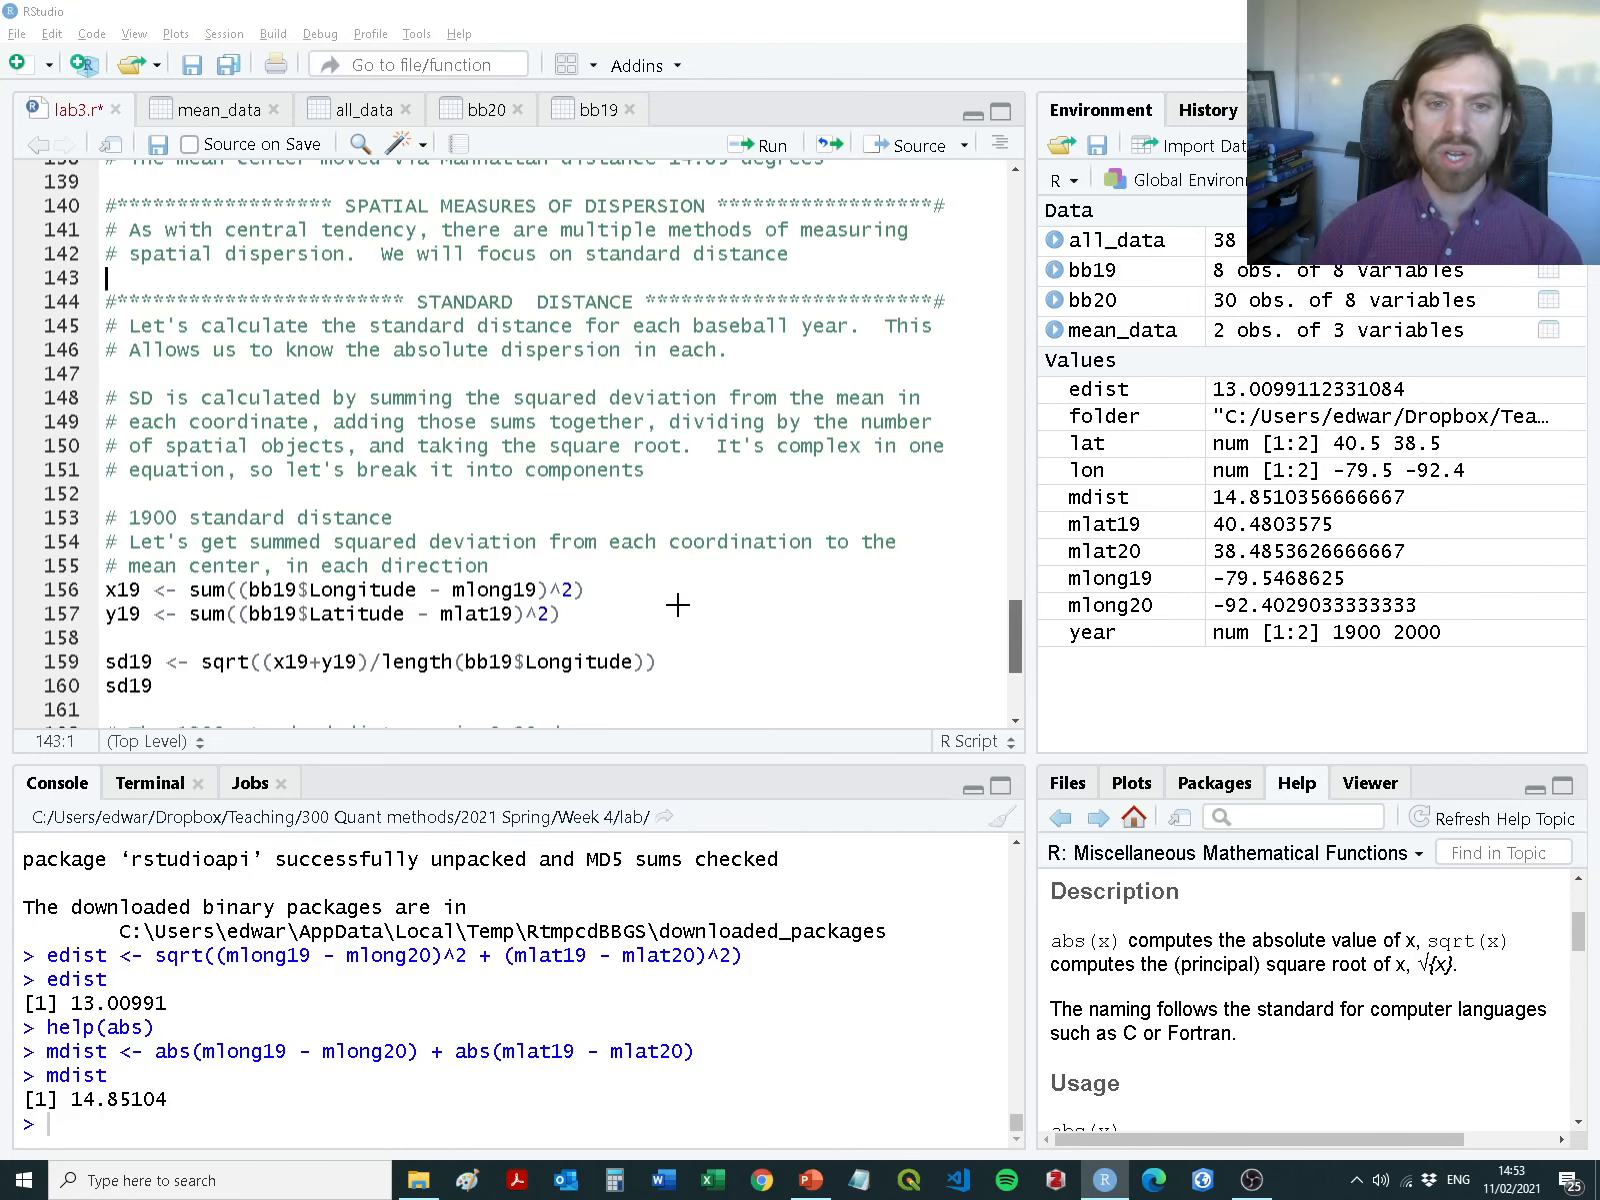
Switch to the PowerPoint lecture slides, examine the standard distance formulas on slide 44, and return to RStudio
{"action": "key", "text": "alt+Tab"}
{"action": "scroll", "coordinate": [730, 633], "scroll_direction": "down", "scroll_amount": 5}
{"action": "scroll", "coordinate": [730, 633], "scroll_direction": "down", "scroll_amount": 12}
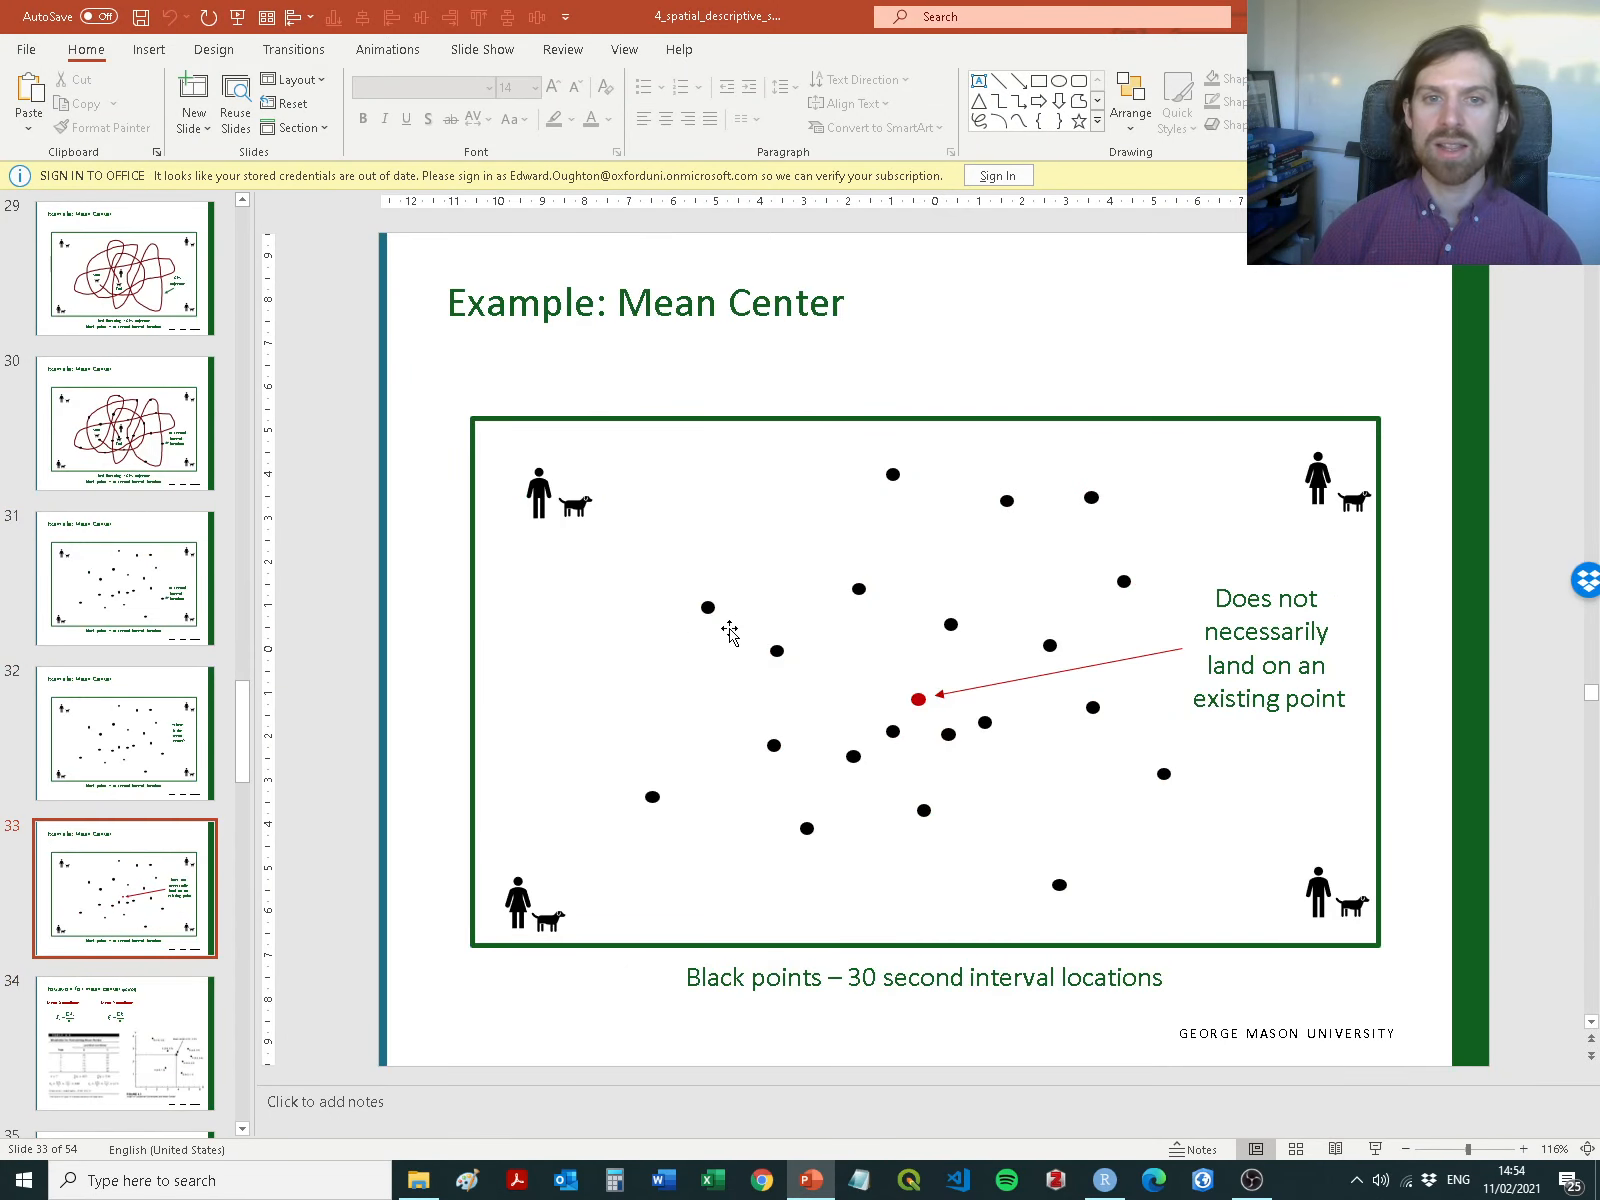
{"action": "scroll", "coordinate": [730, 633], "scroll_direction": "down", "scroll_amount": 4}
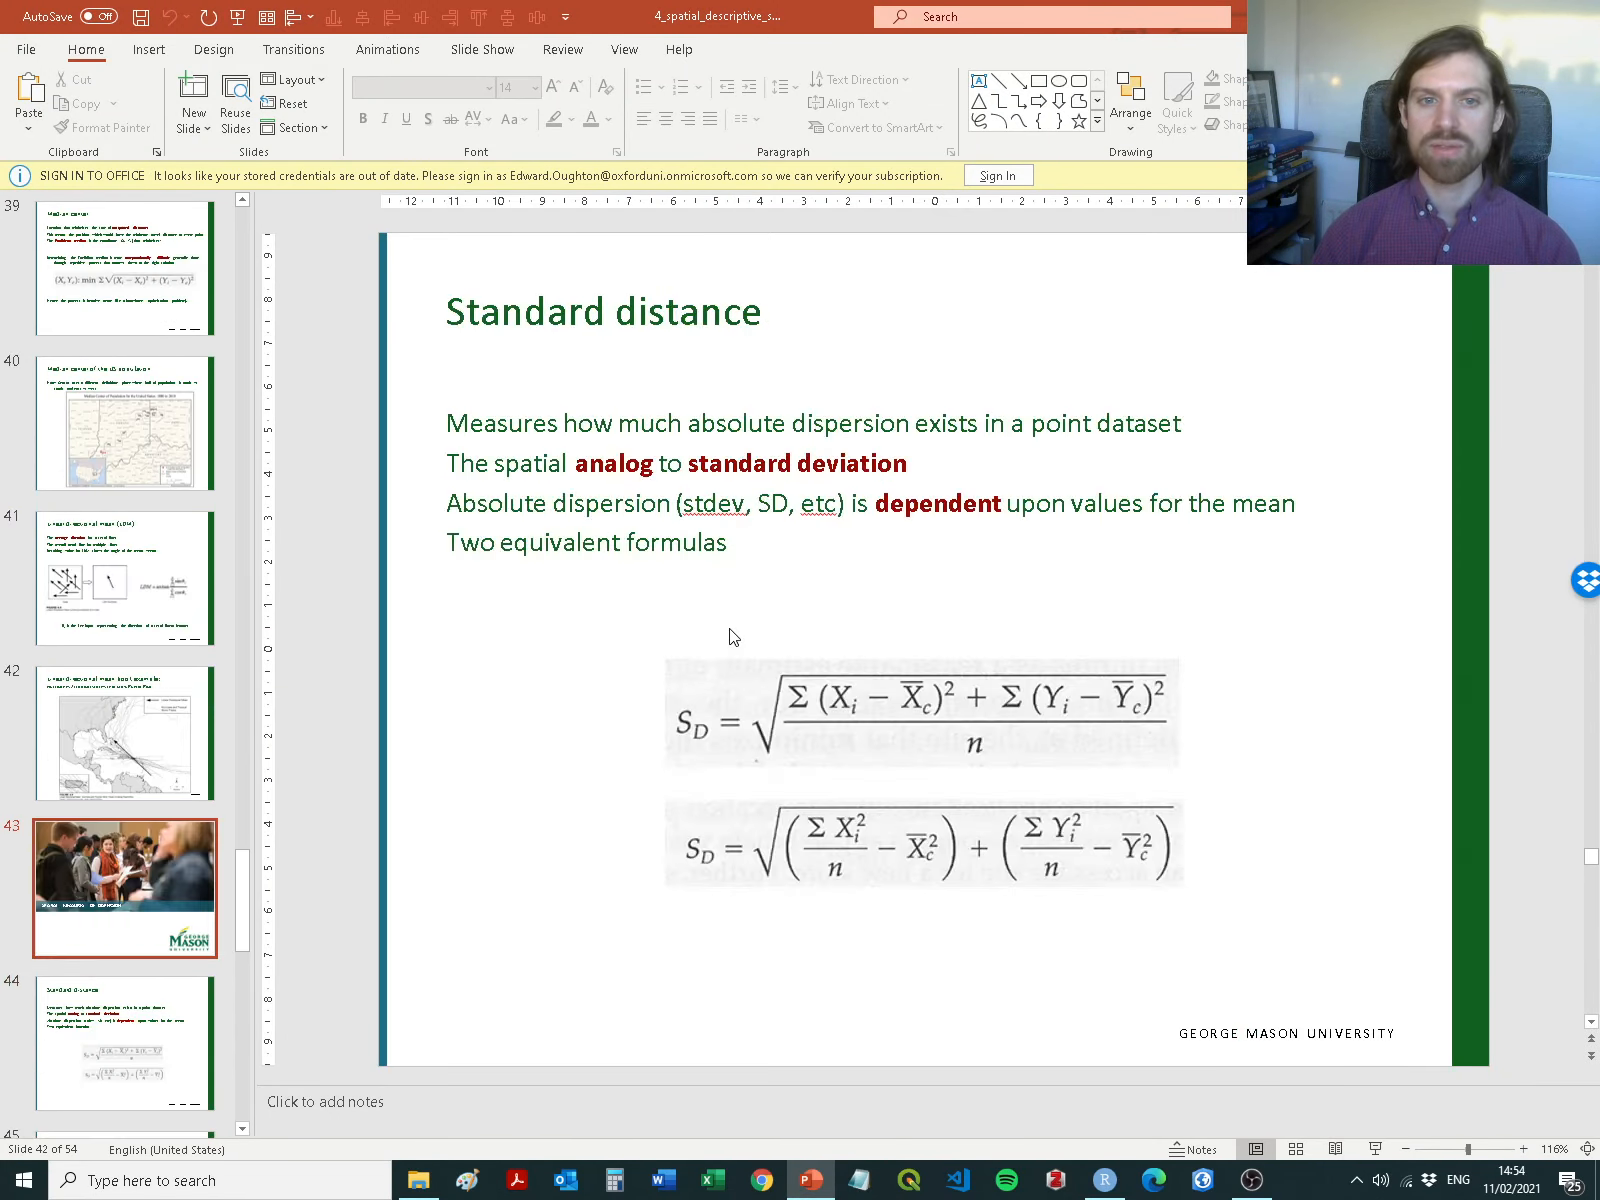
{"action": "scroll", "coordinate": [730, 633], "scroll_direction": "up", "scroll_amount": 1}
{"action": "scroll", "coordinate": [730, 633], "scroll_direction": "down", "scroll_amount": 1}
{"action": "scroll", "coordinate": [730, 633], "scroll_direction": "up", "scroll_amount": 1}
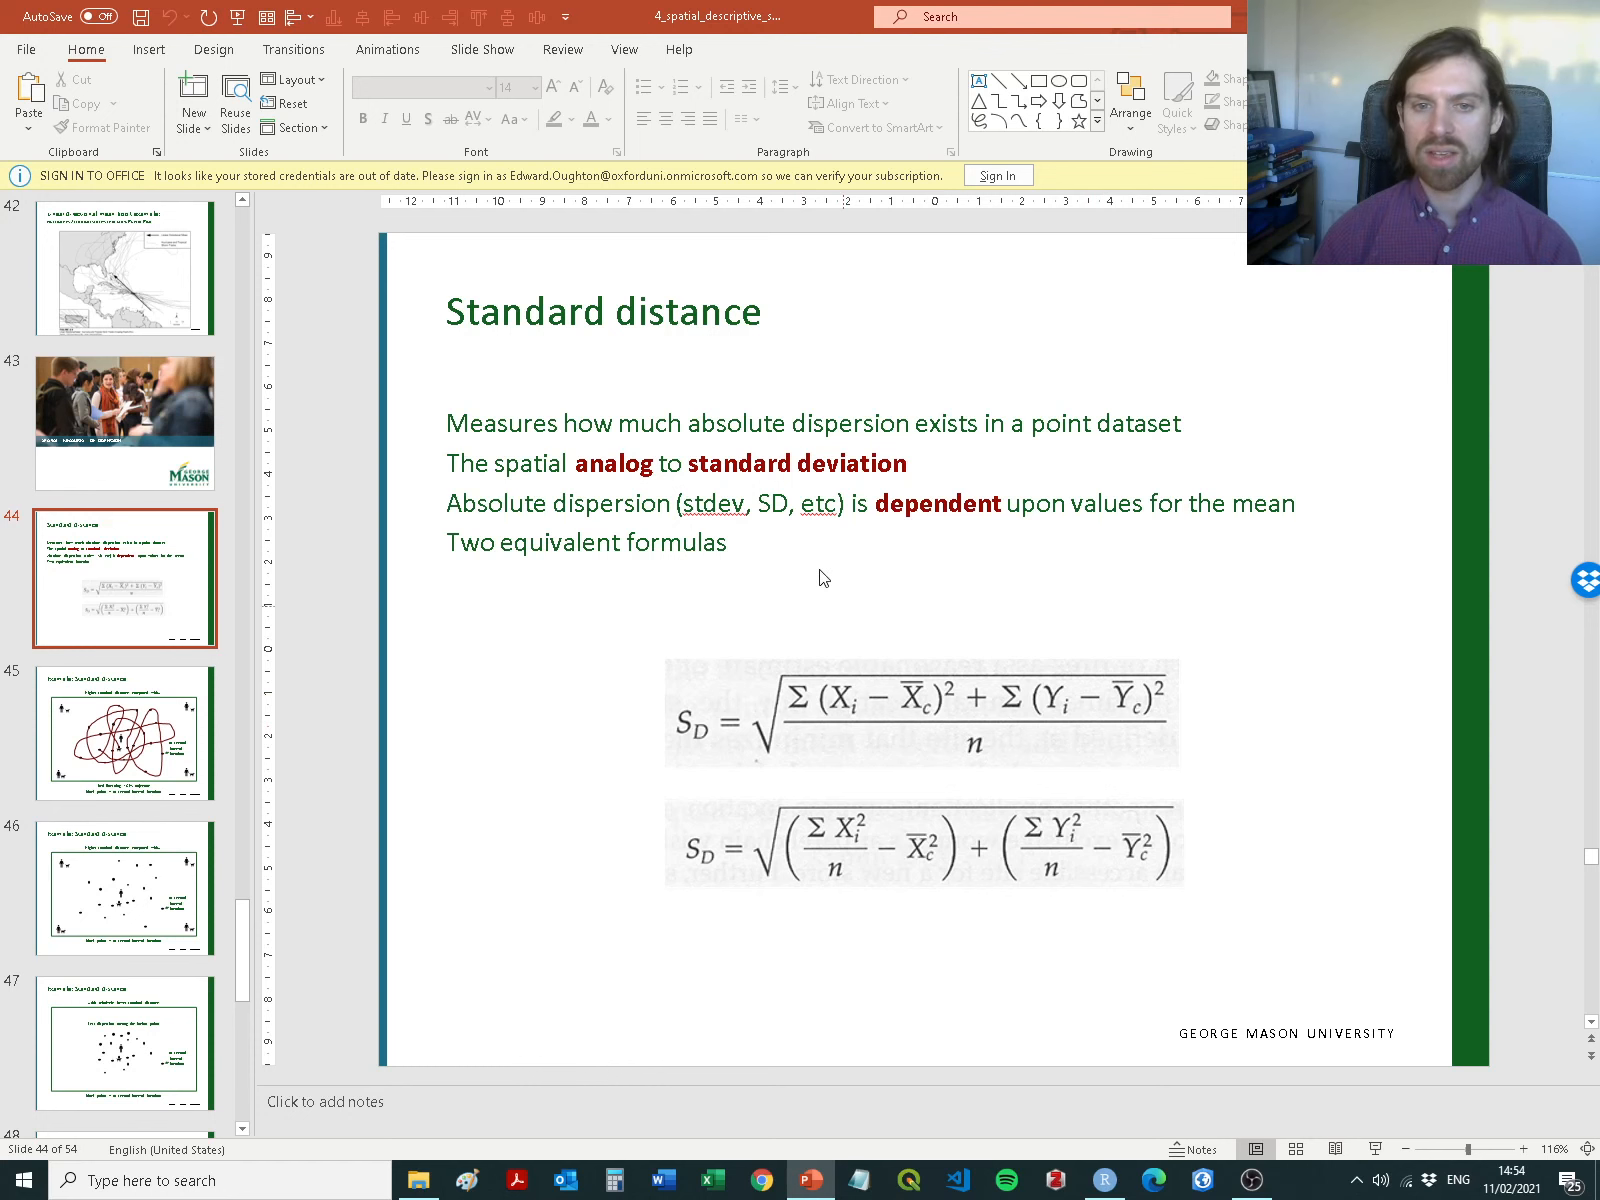
{"action": "key", "text": "alt+Tab"}
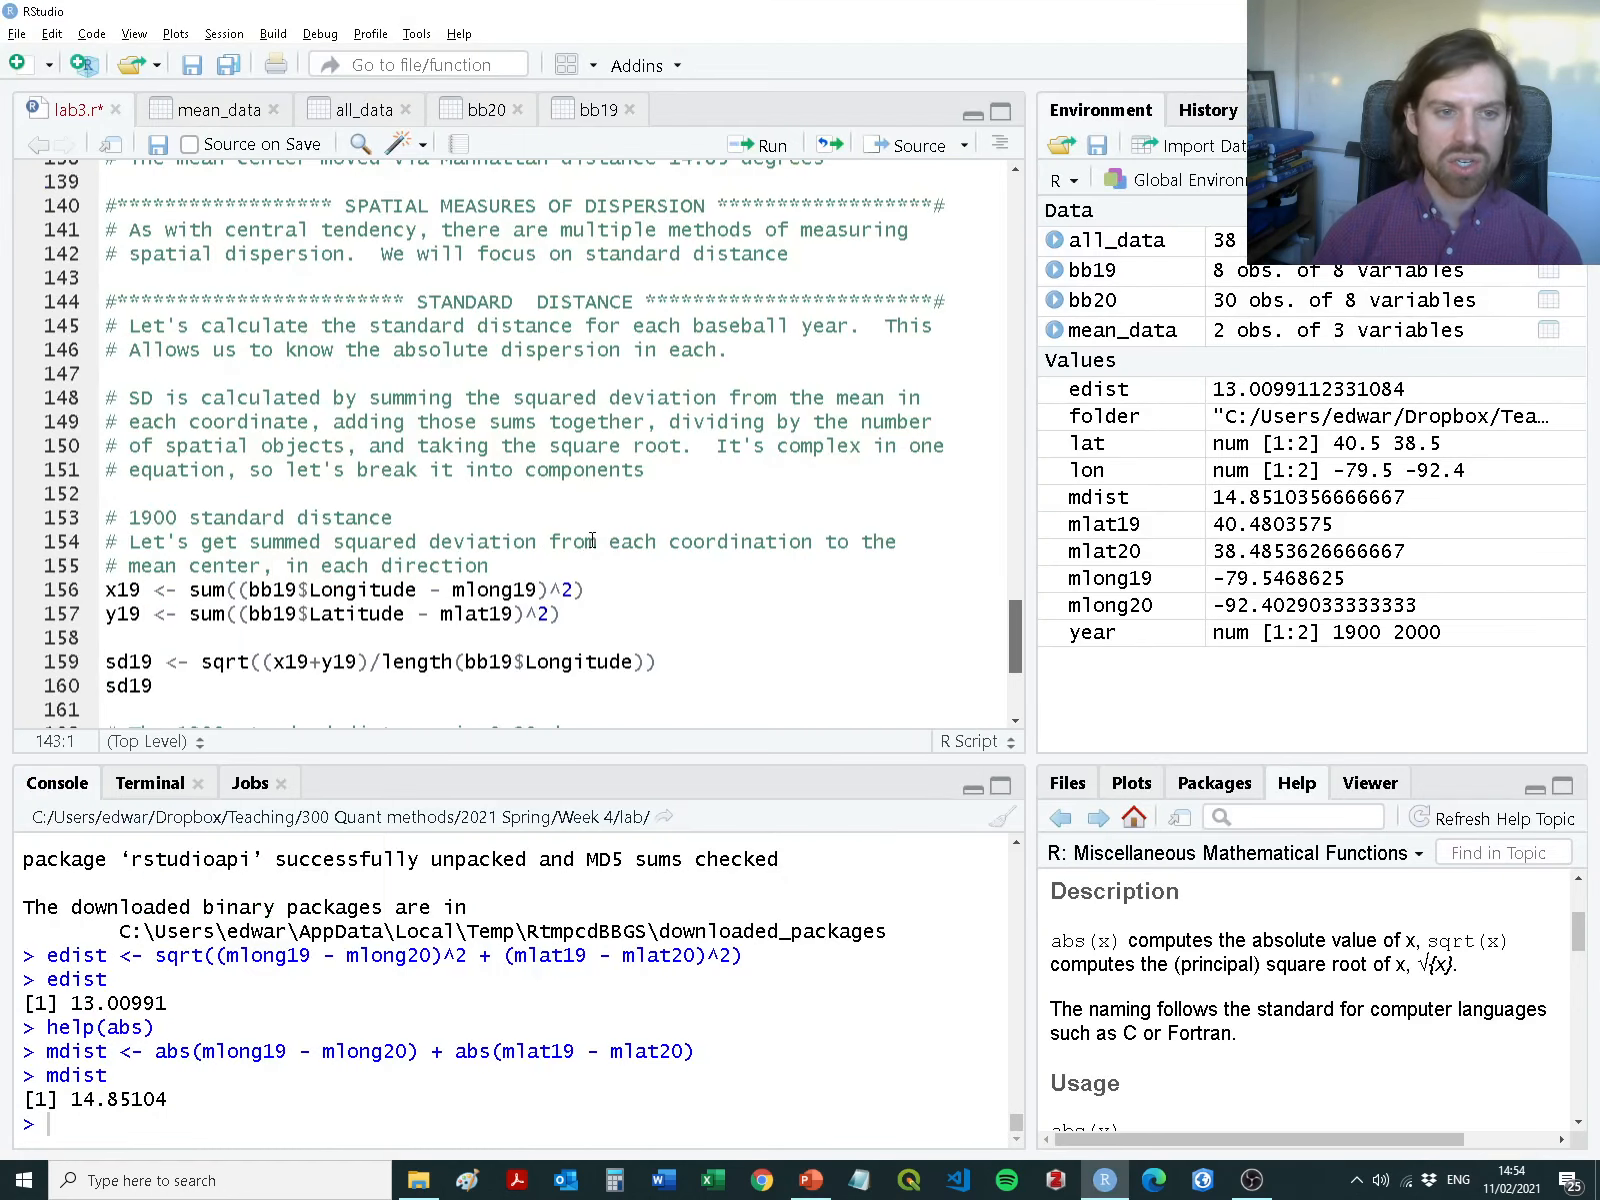
Calculate the 1900 summed squared deviations x19 and y19 by running lines 156 to 157 of the script
{"action": "scroll", "coordinate": [544, 434], "scroll_direction": "down", "scroll_amount": 2}
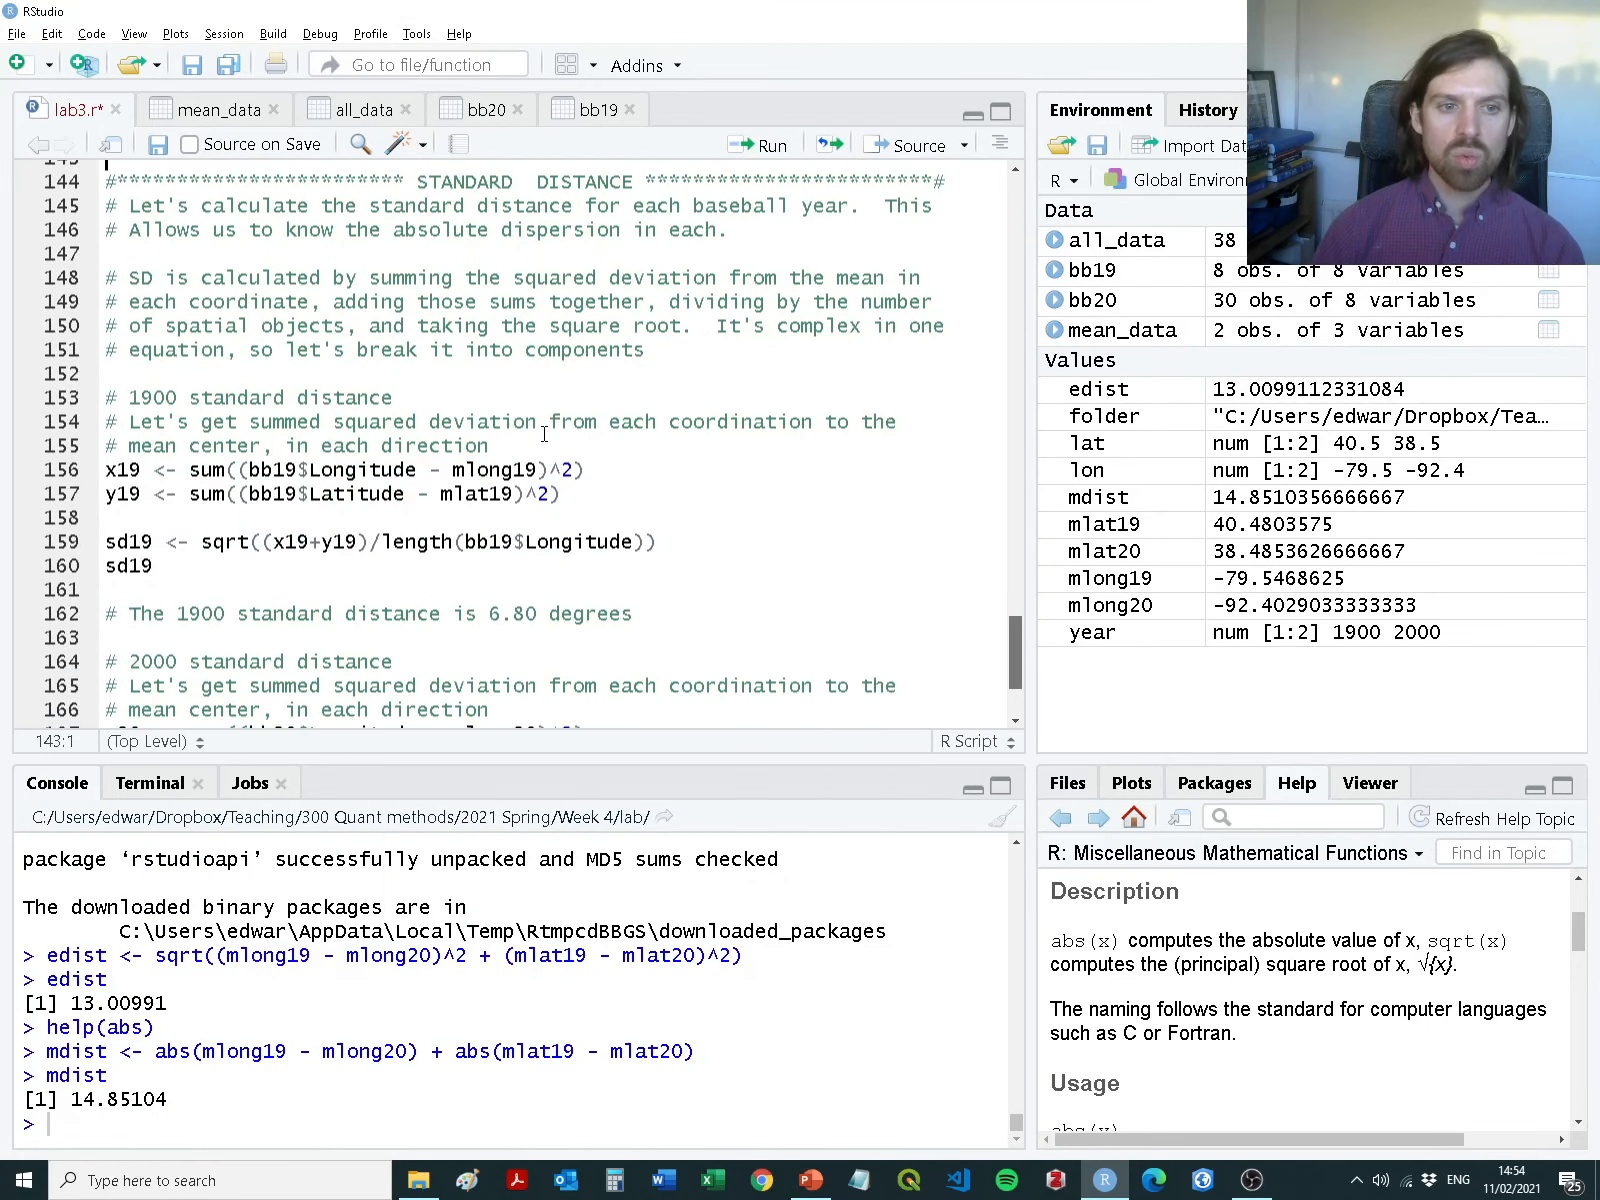
{"action": "left_click_drag", "start_coordinate": [129, 398], "coordinate": [396, 398]}
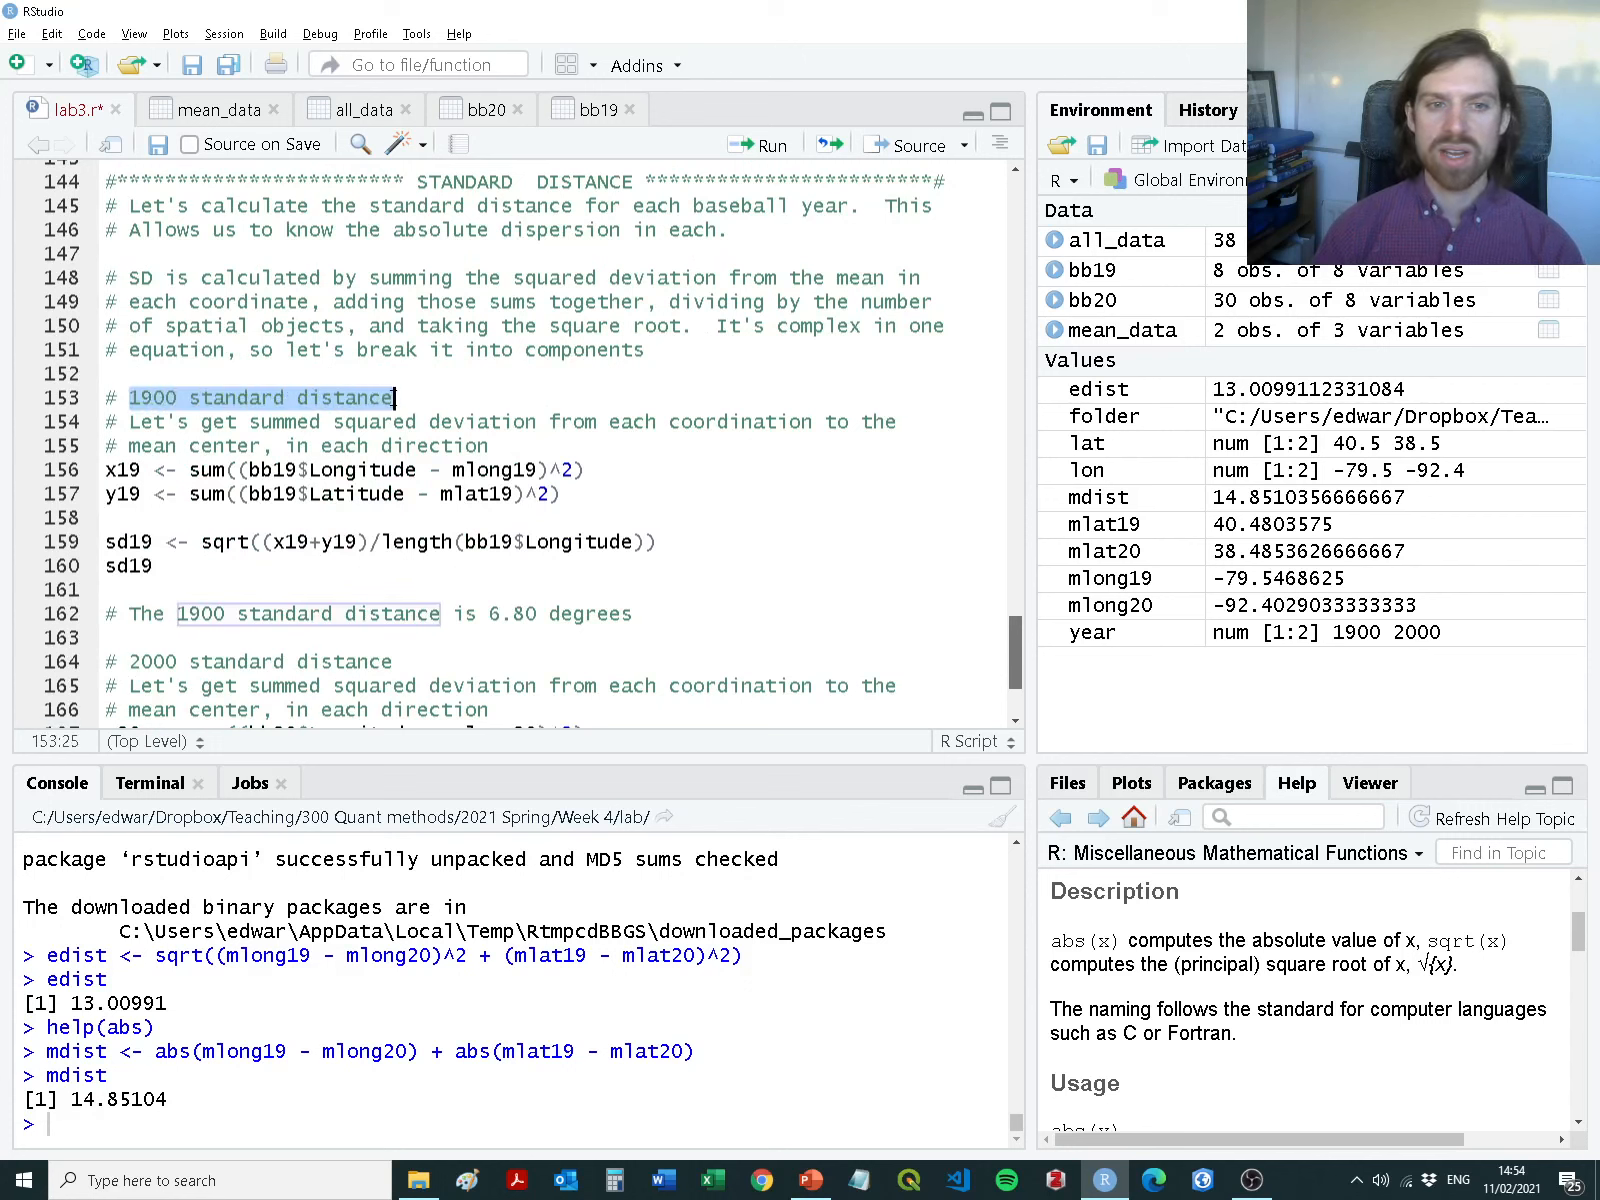
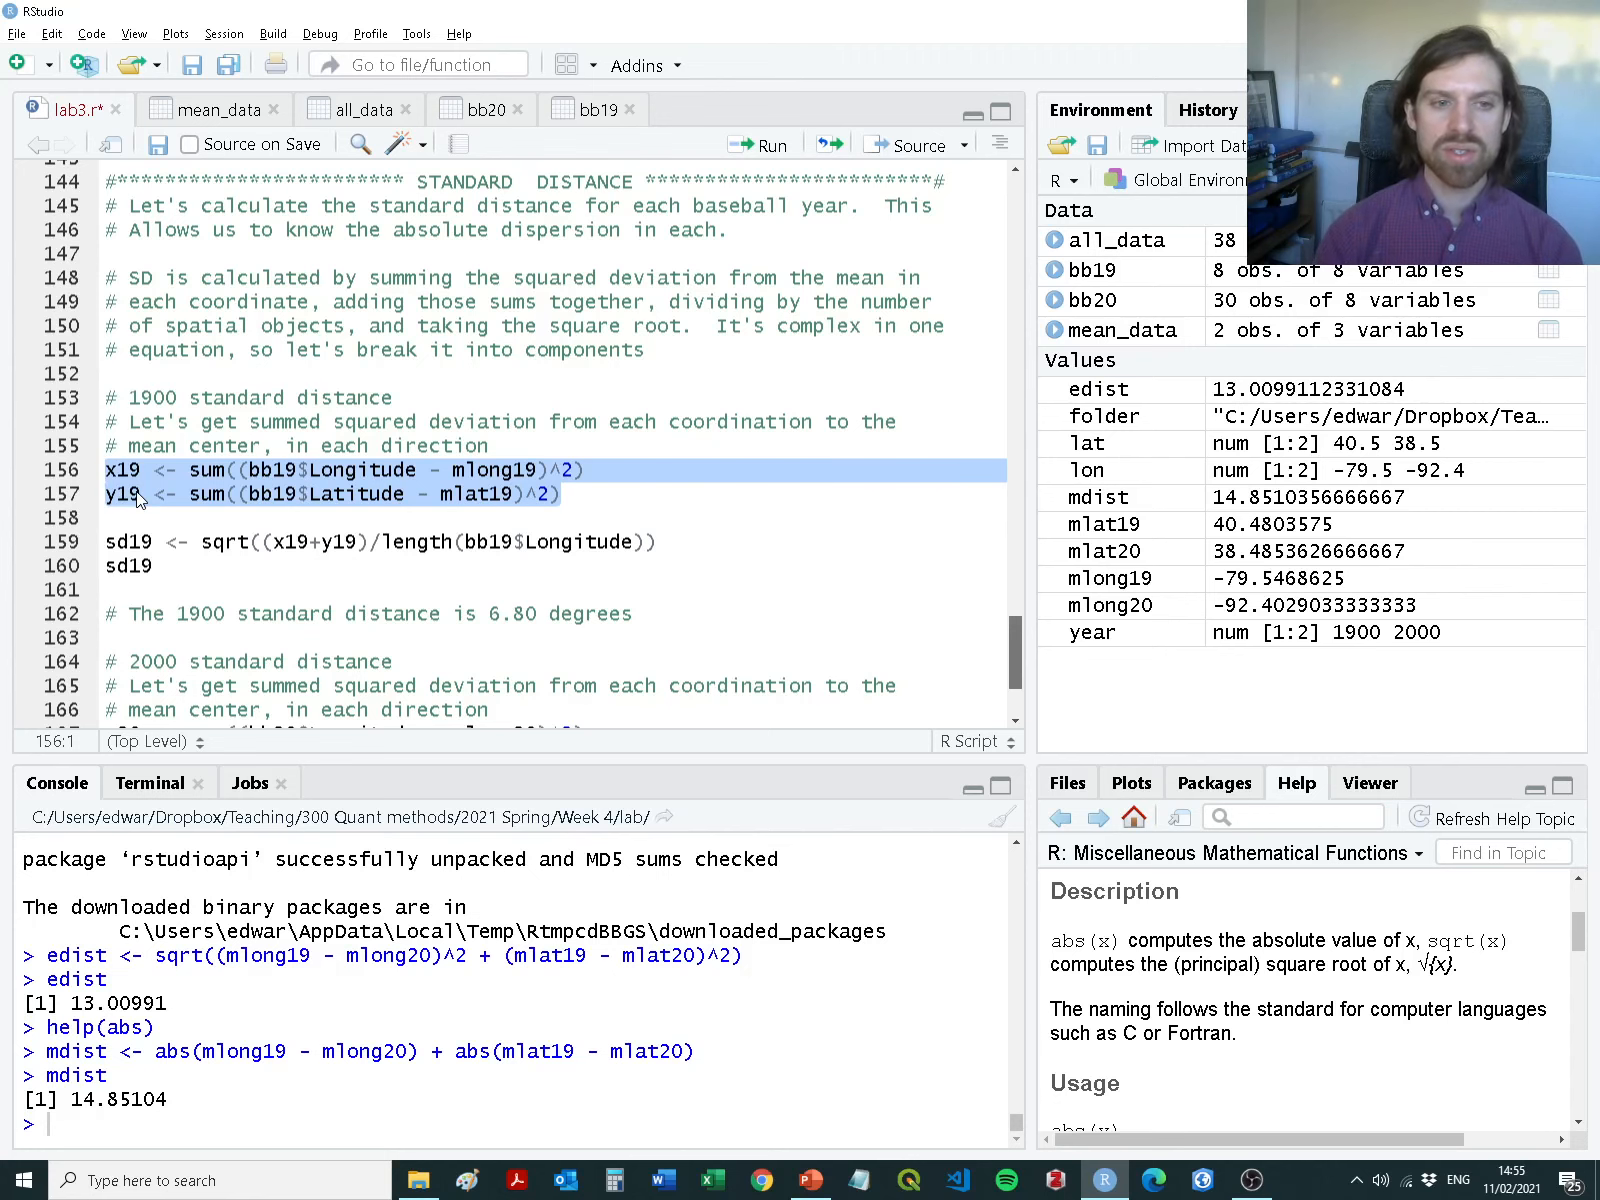
{"action": "key", "text": "ctrl+Return"}
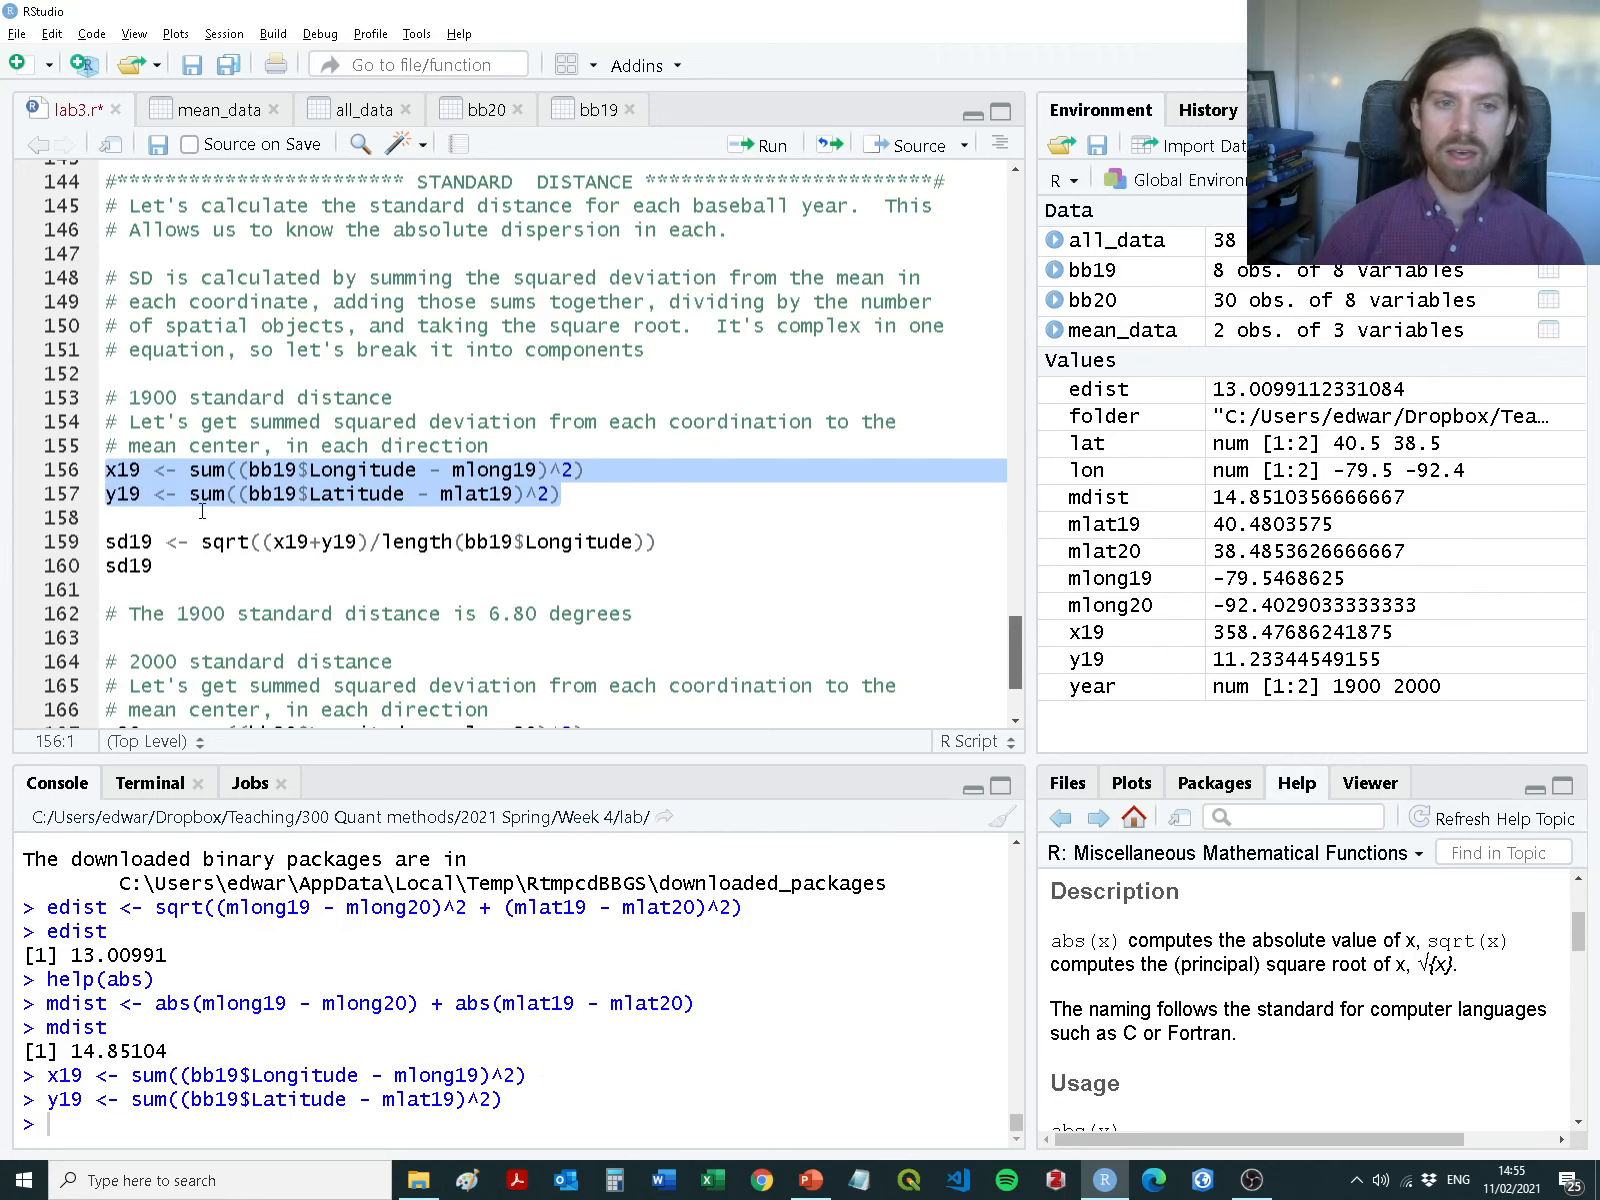
Compare the standard distance formula on slide 44 in PowerPoint with the x19+y19 term on line 159, ending back in RStudio
{"action": "key", "text": "alt+Tab"}
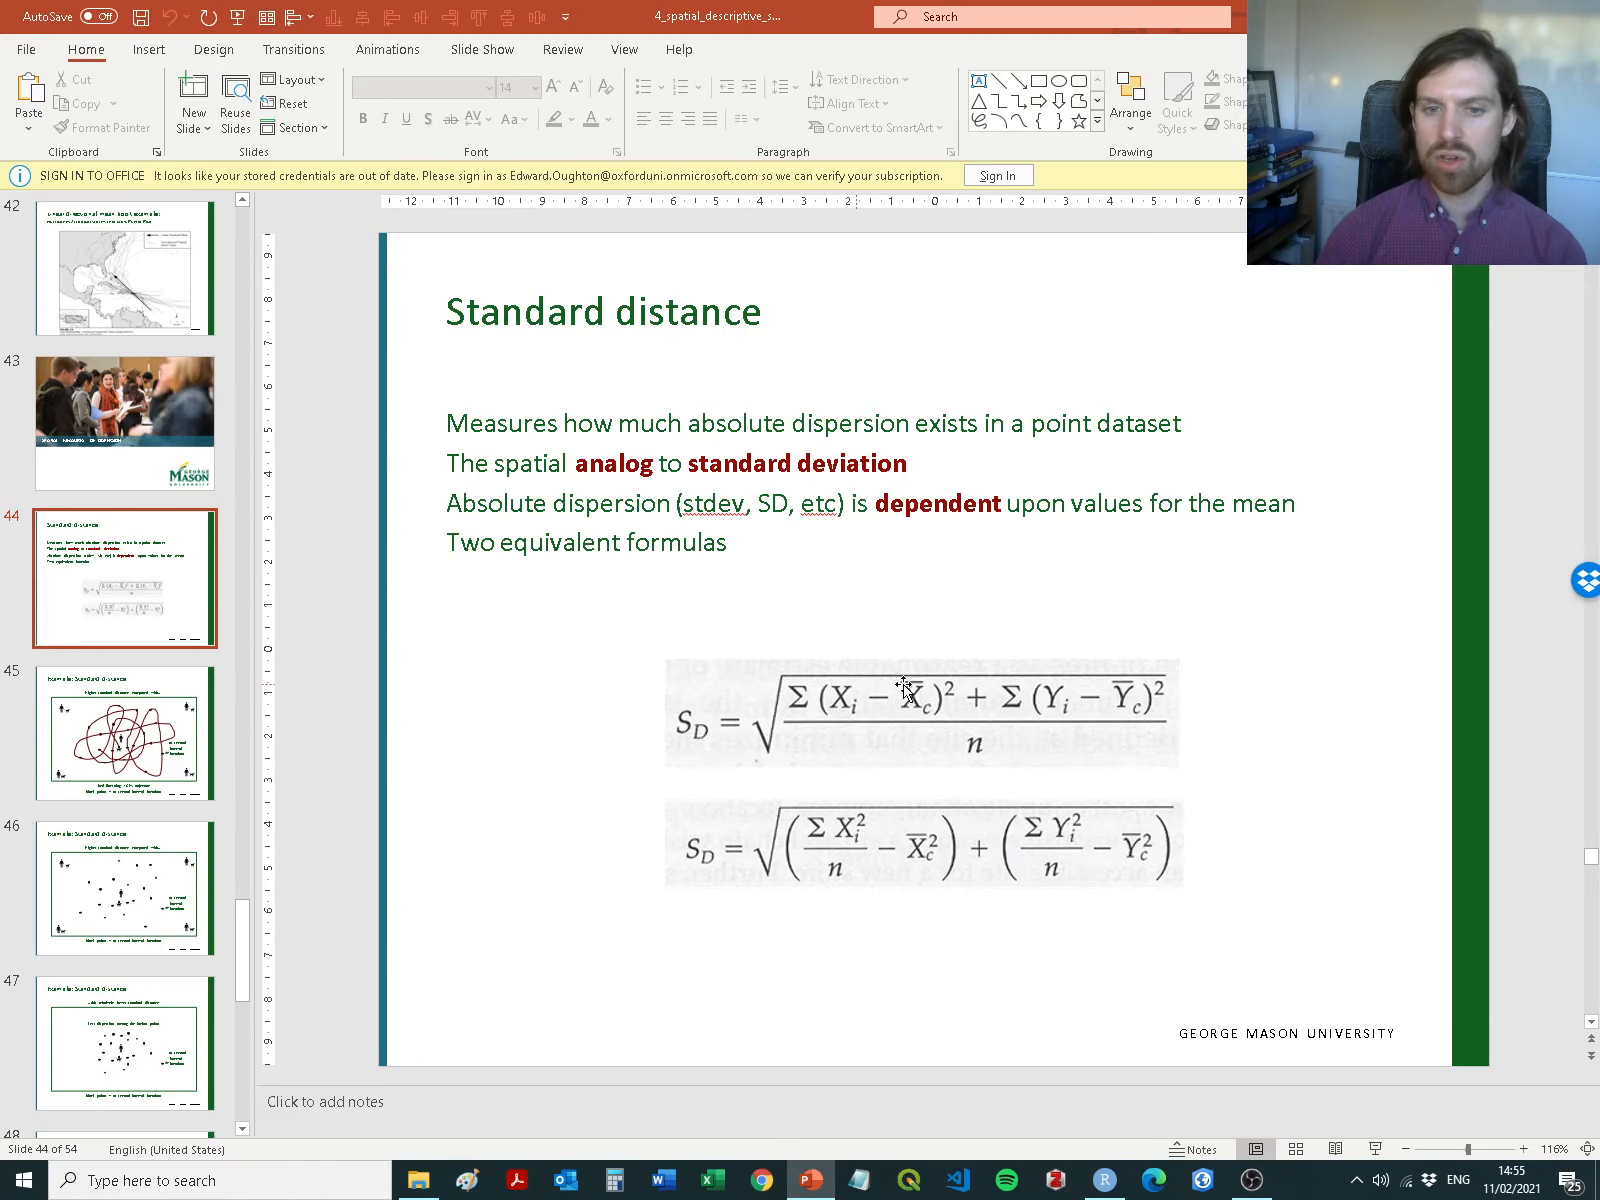
{"action": "key", "text": "alt+Tab"}
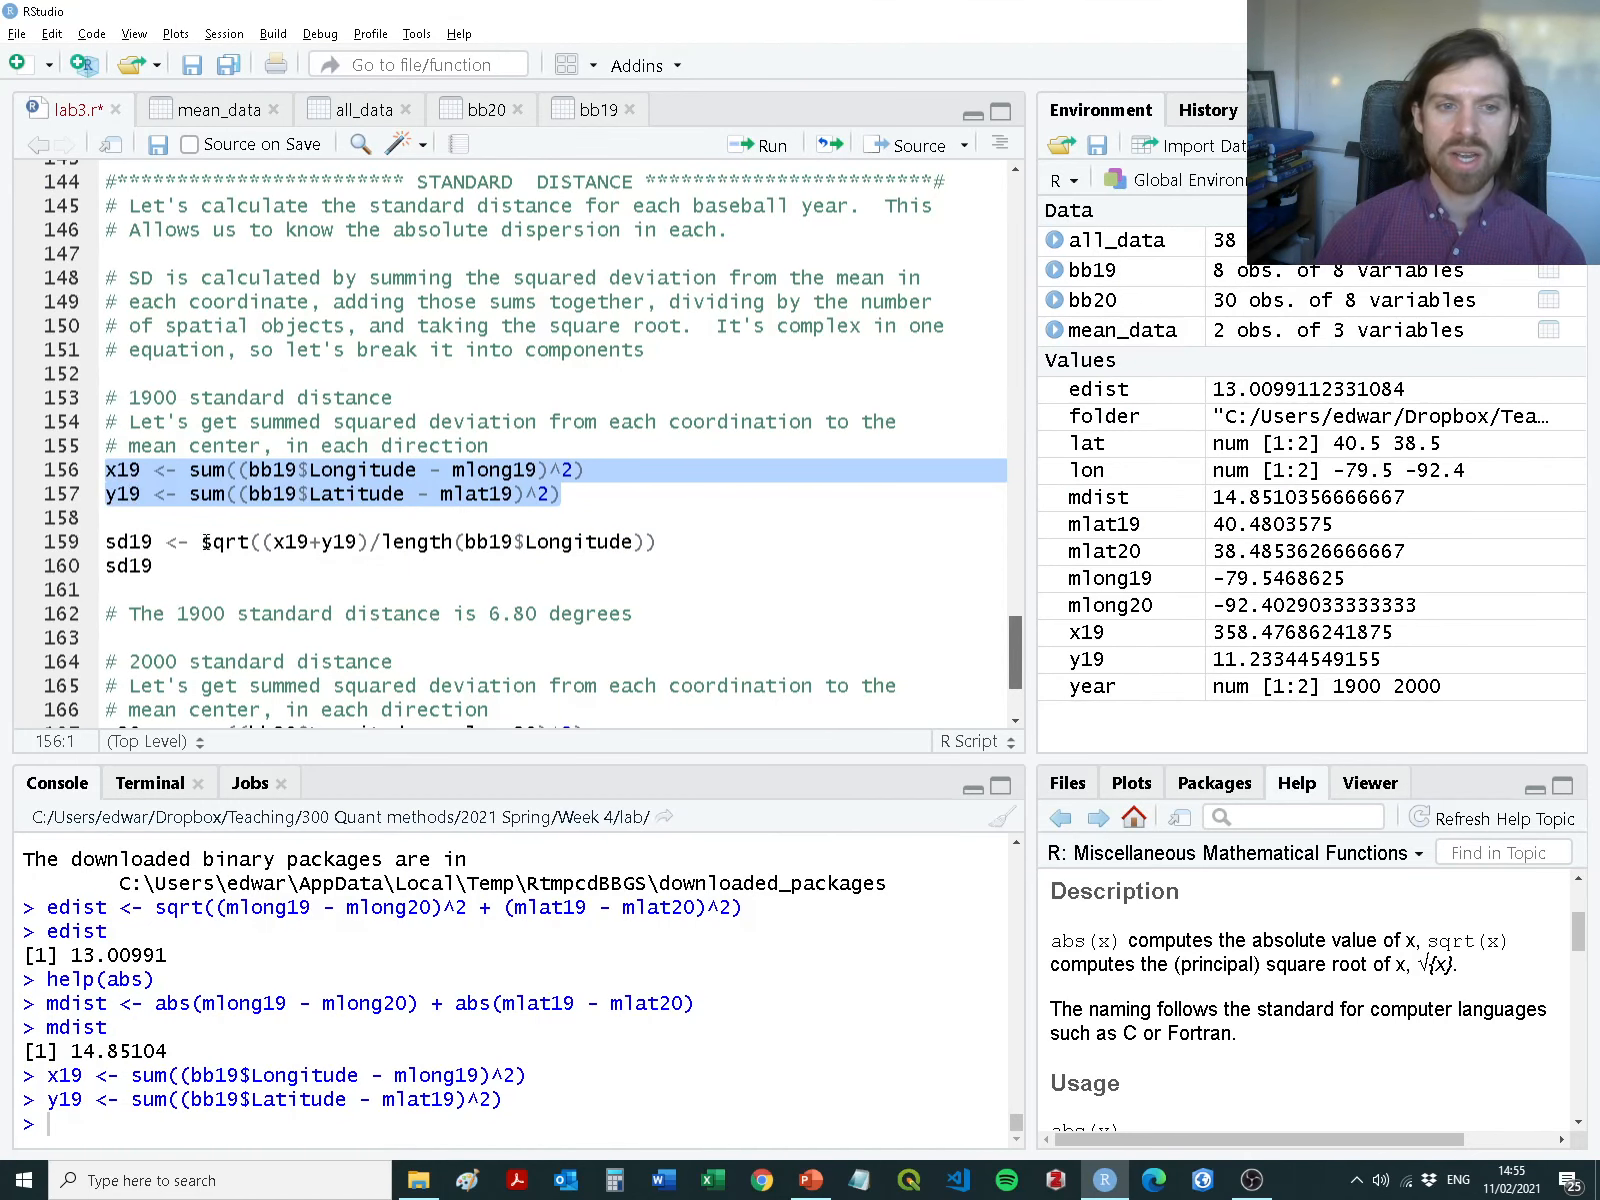
{"action": "left_click", "coordinate": [275, 545]}
{"action": "left_click_drag", "start_coordinate": [274, 545], "coordinate": [358, 545]}
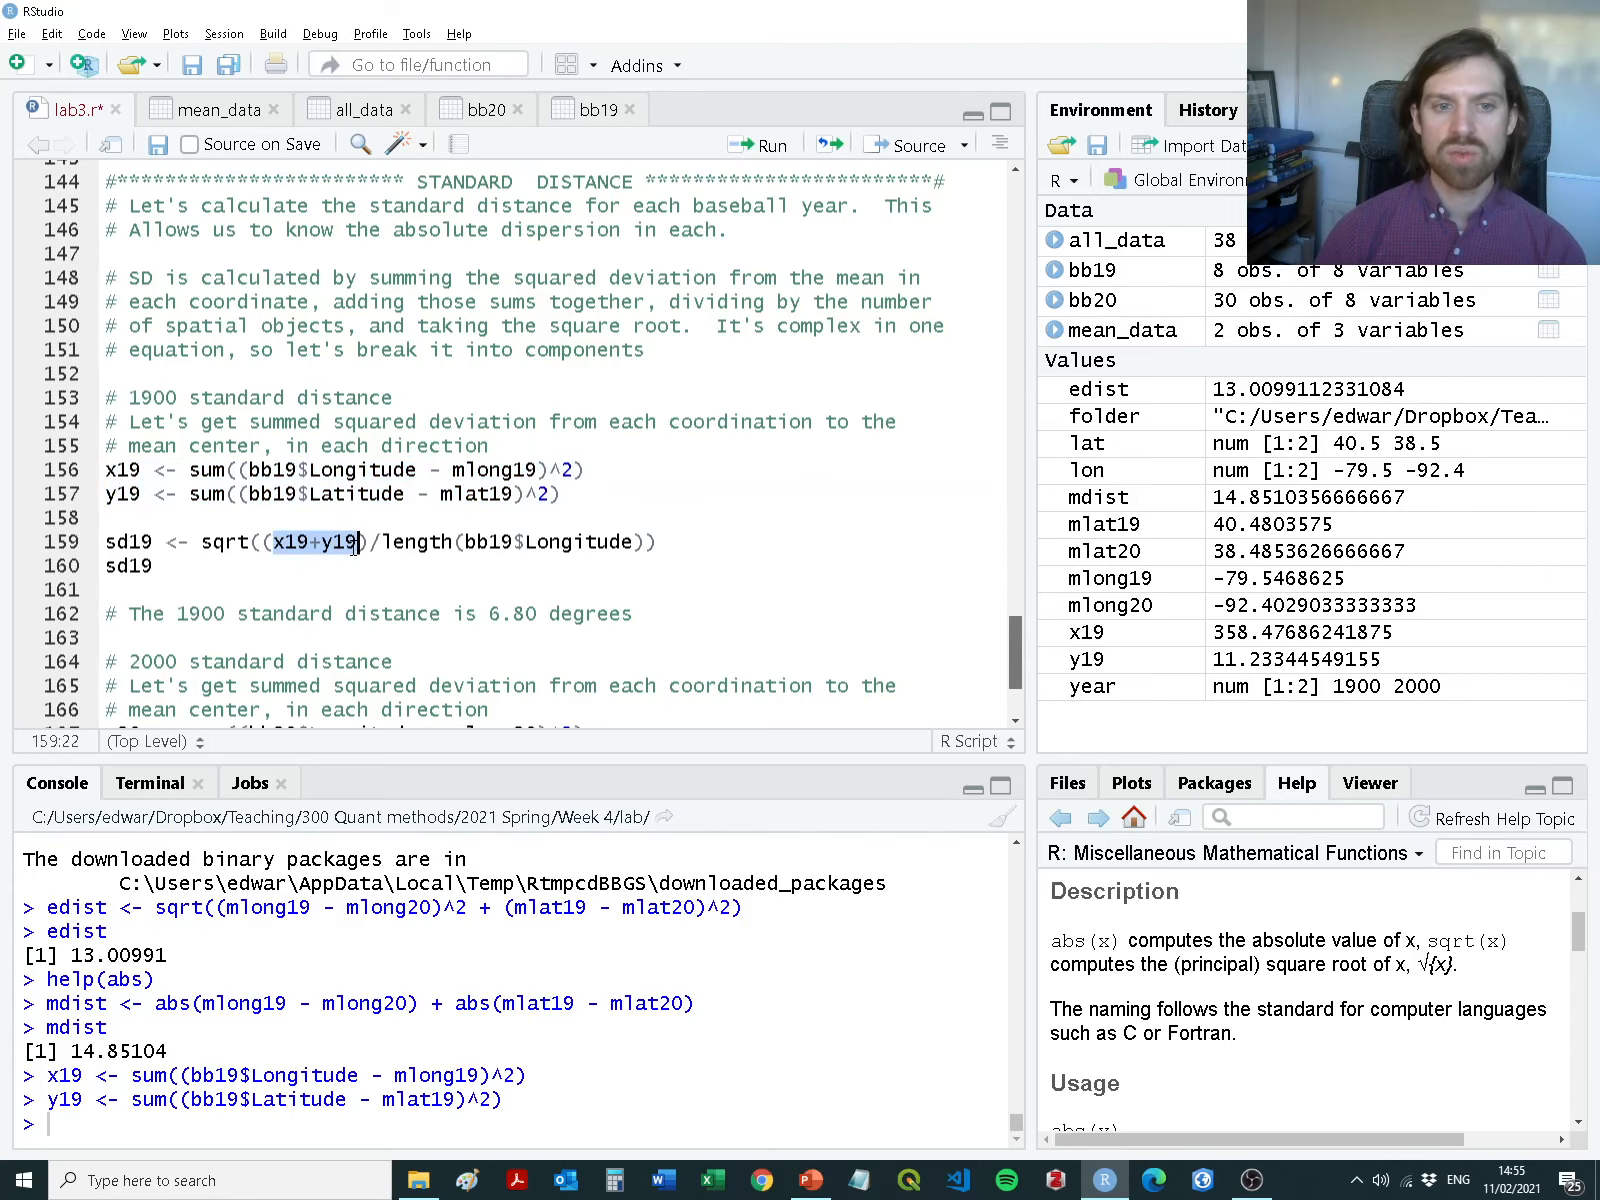
{"action": "key", "text": "alt+Tab"}
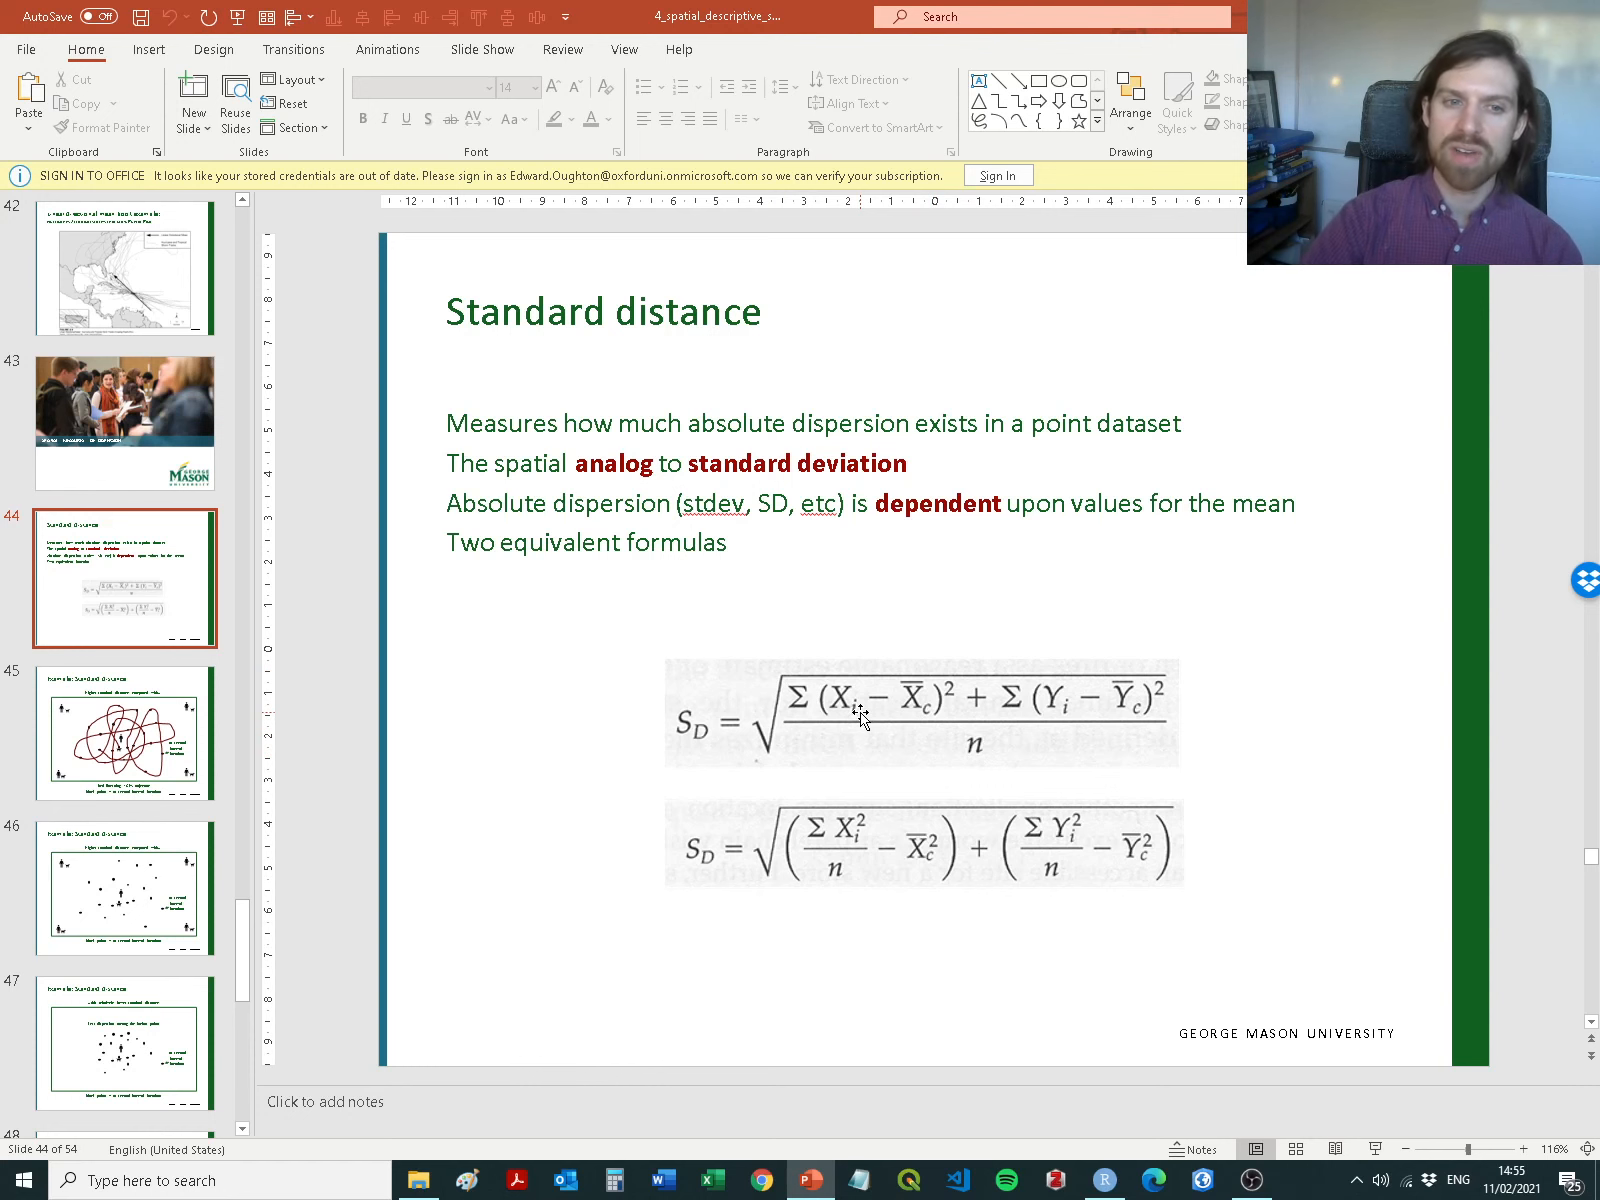
{"action": "key", "text": "alt+Tab"}
Run lines 155 to 160 to calculate and print the 1900 standard distance sd19, and highlight the printed value
{"action": "left_click_drag", "start_coordinate": [185, 570], "coordinate": [60, 445]}
{"action": "key", "text": "ctrl+Return"}
{"action": "left_click_drag", "start_coordinate": [73, 1100], "coordinate": [170, 1100]}
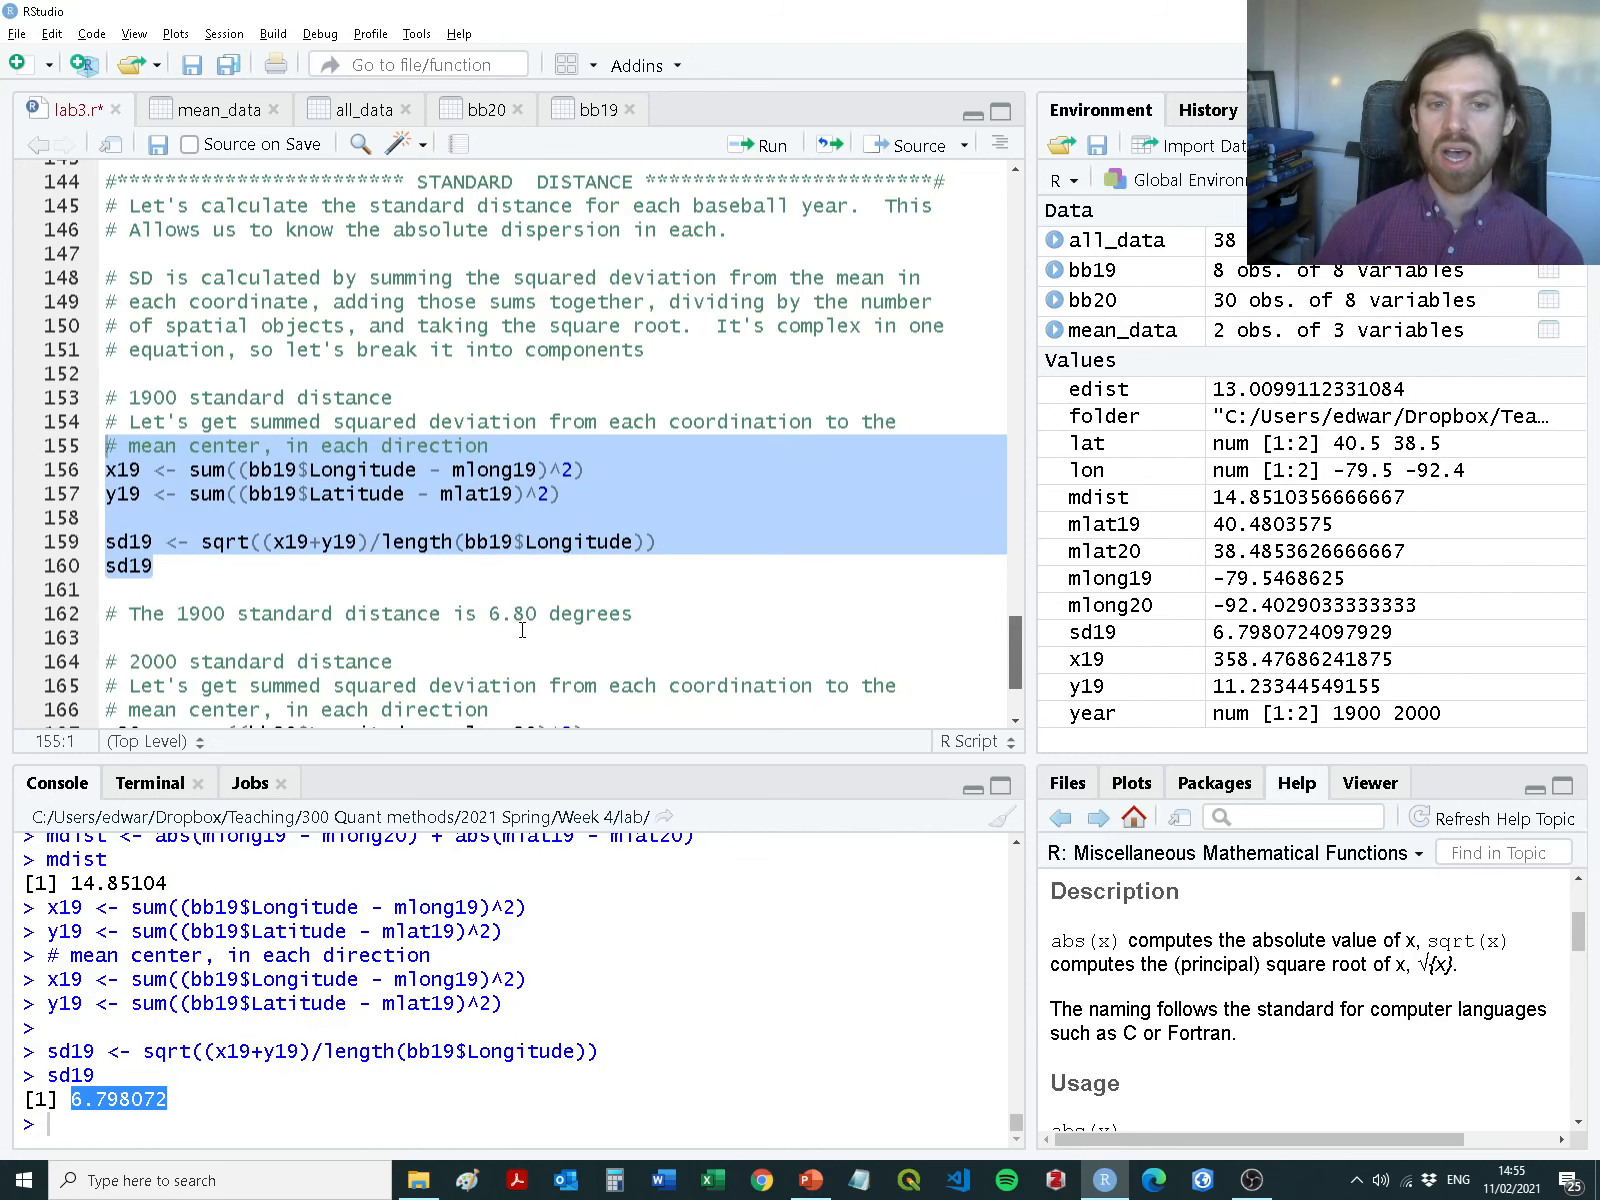
Review the 2000 standard distance section and run lines 167 to 168 to calculate the summed squared deviations x20 and y20
{"action": "scroll", "coordinate": [527, 618], "scroll_direction": "down", "scroll_amount": 3}
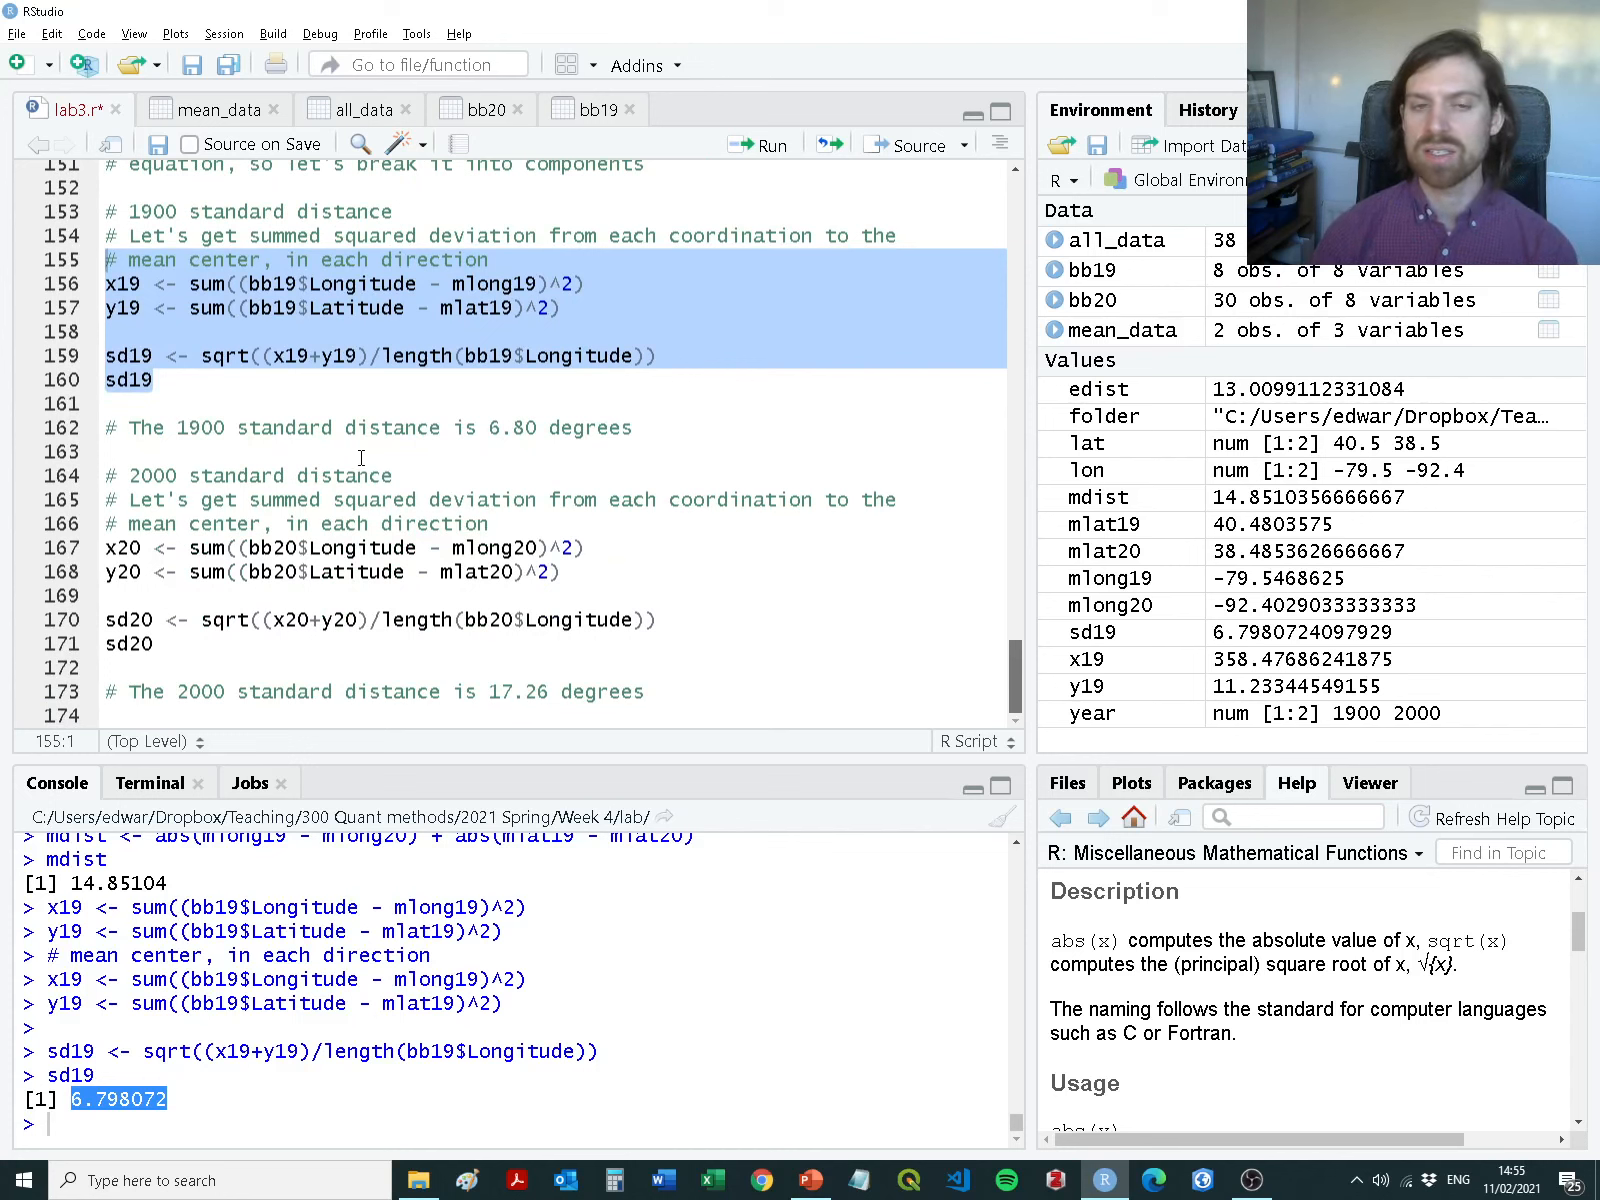
{"action": "left_click", "coordinate": [361, 457]}
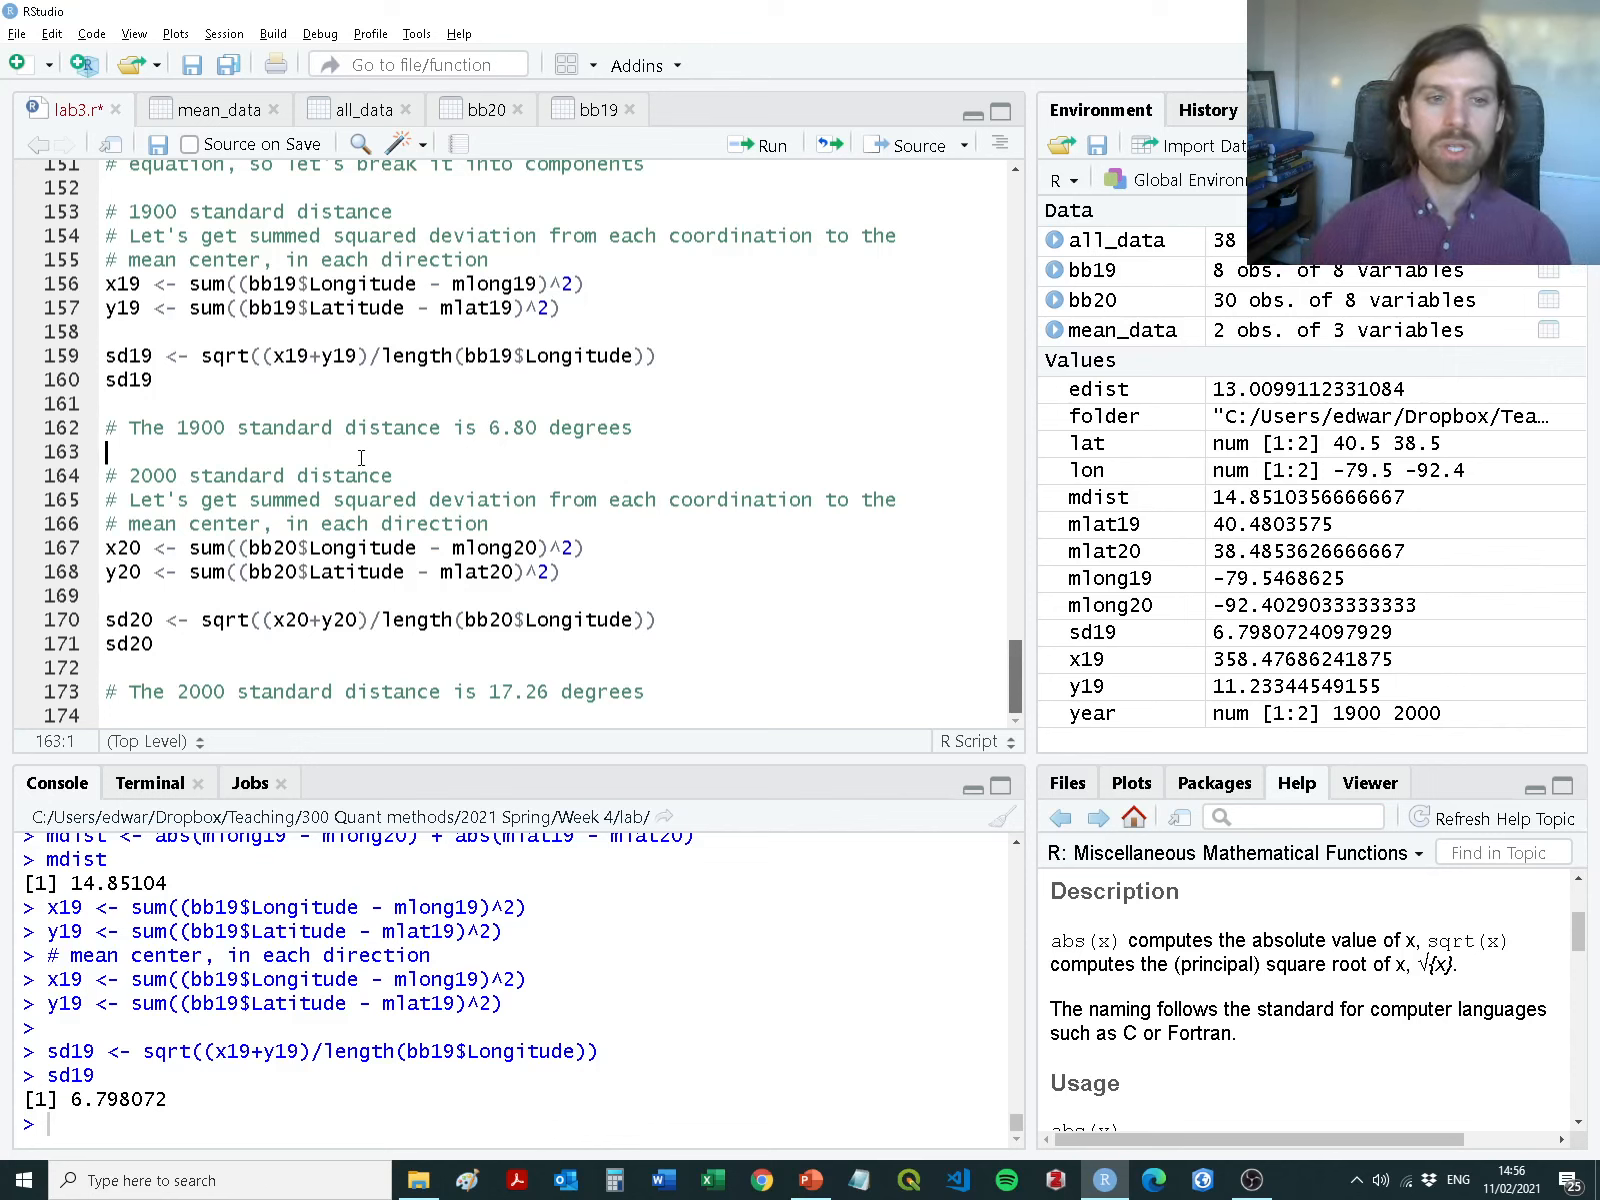
{"action": "left_click_drag", "start_coordinate": [115, 452], "coordinate": [609, 587]}
{"action": "left_click", "coordinate": [348, 572]}
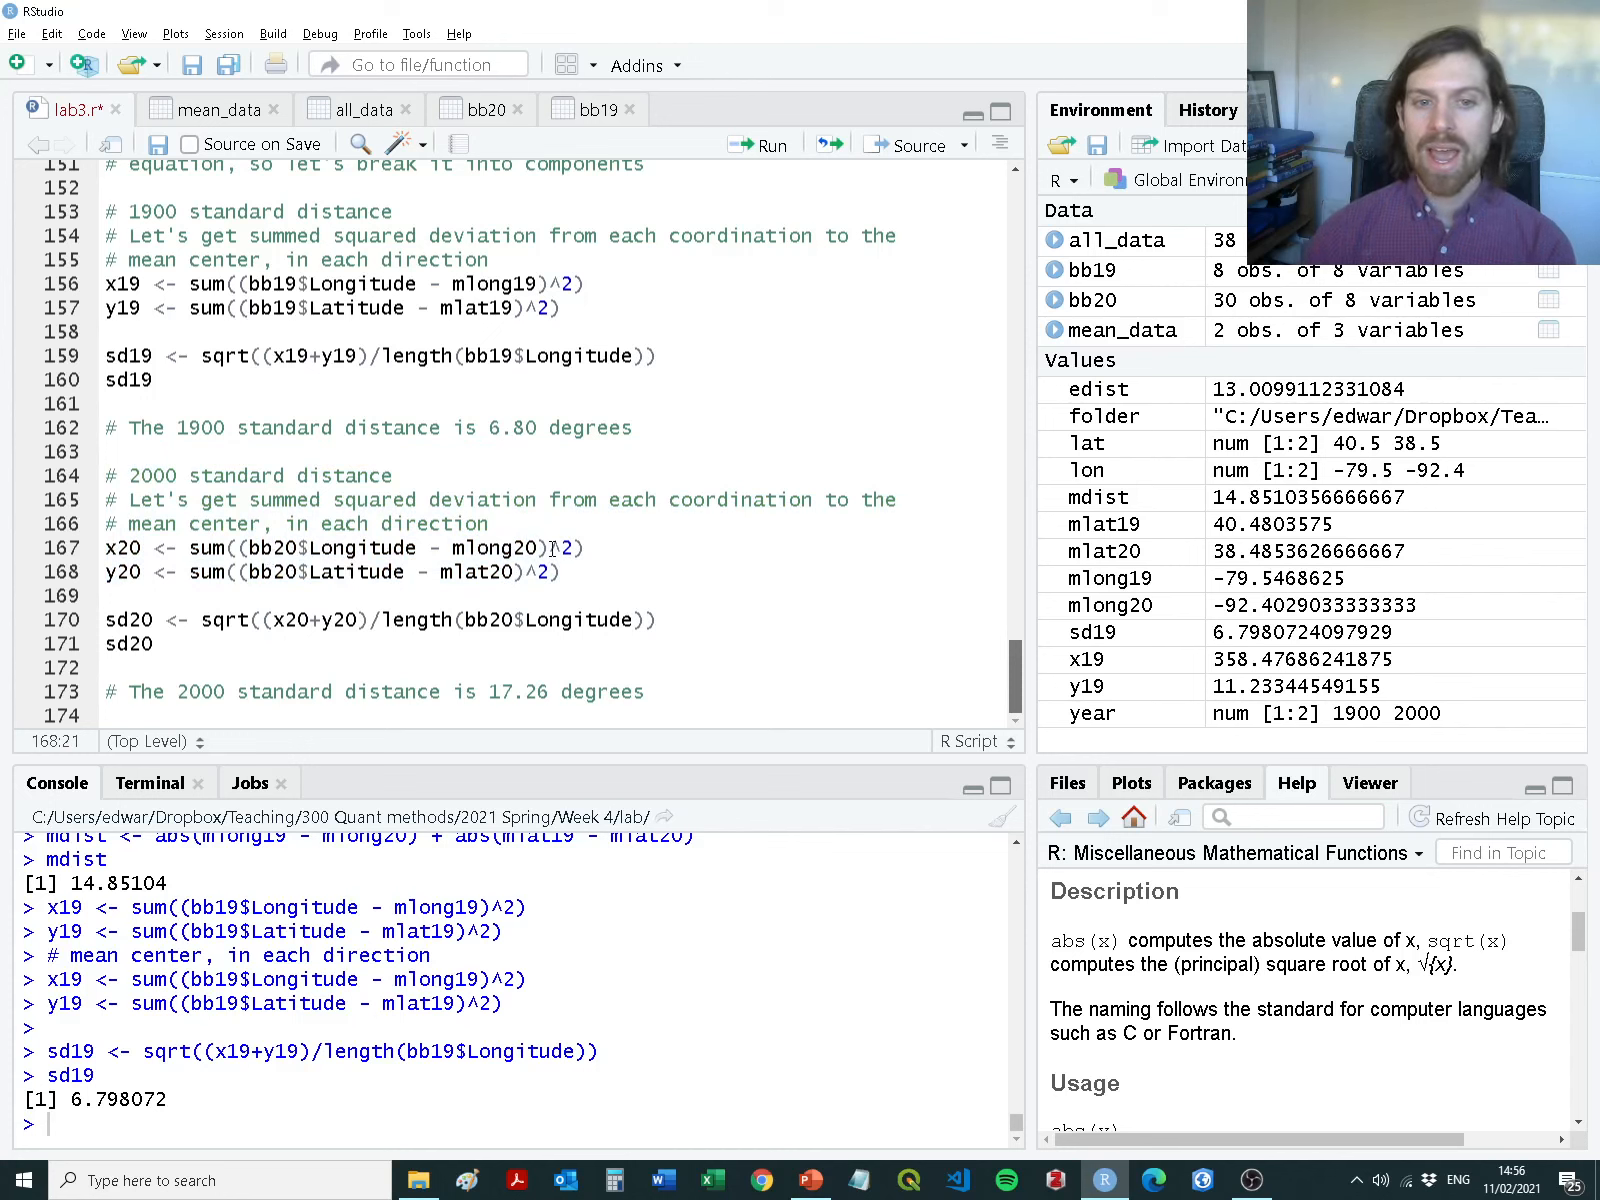
{"action": "double_click", "coordinate": [370, 549]}
{"action": "double_click", "coordinate": [356, 572]}
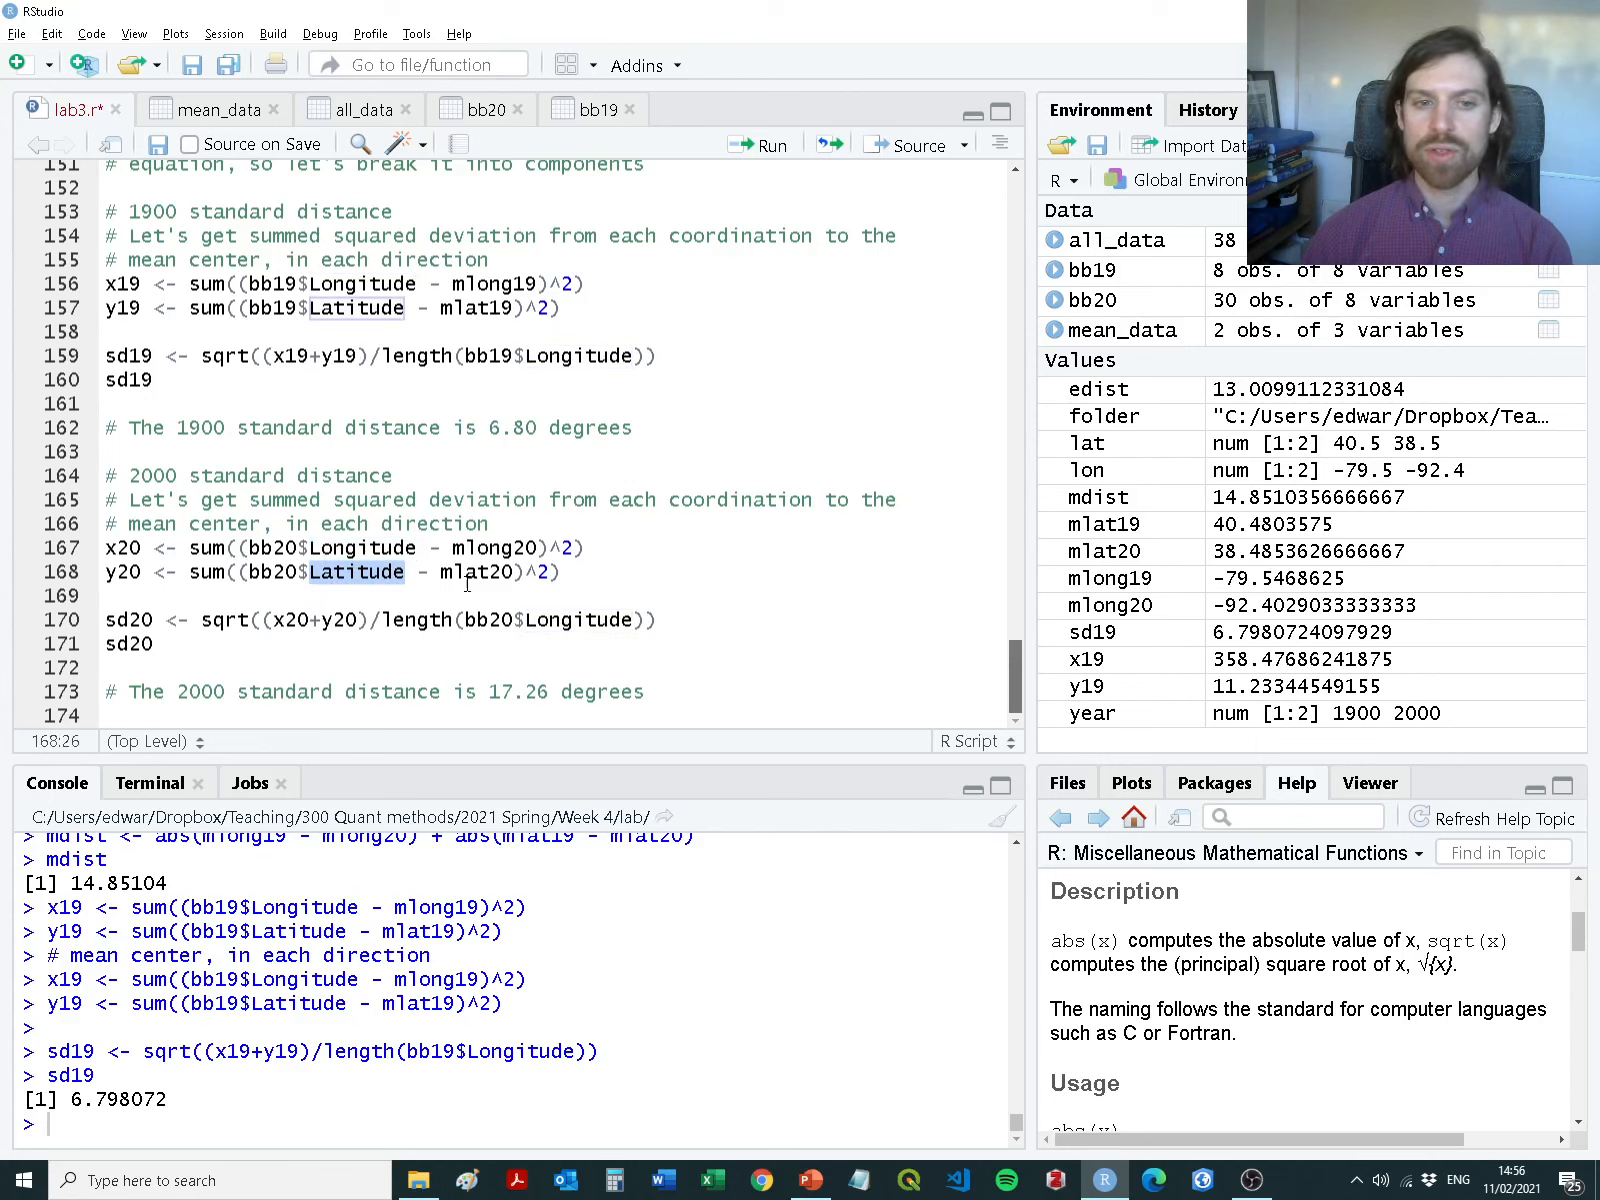
{"action": "left_click_drag", "start_coordinate": [606, 580], "coordinate": [5, 555]}
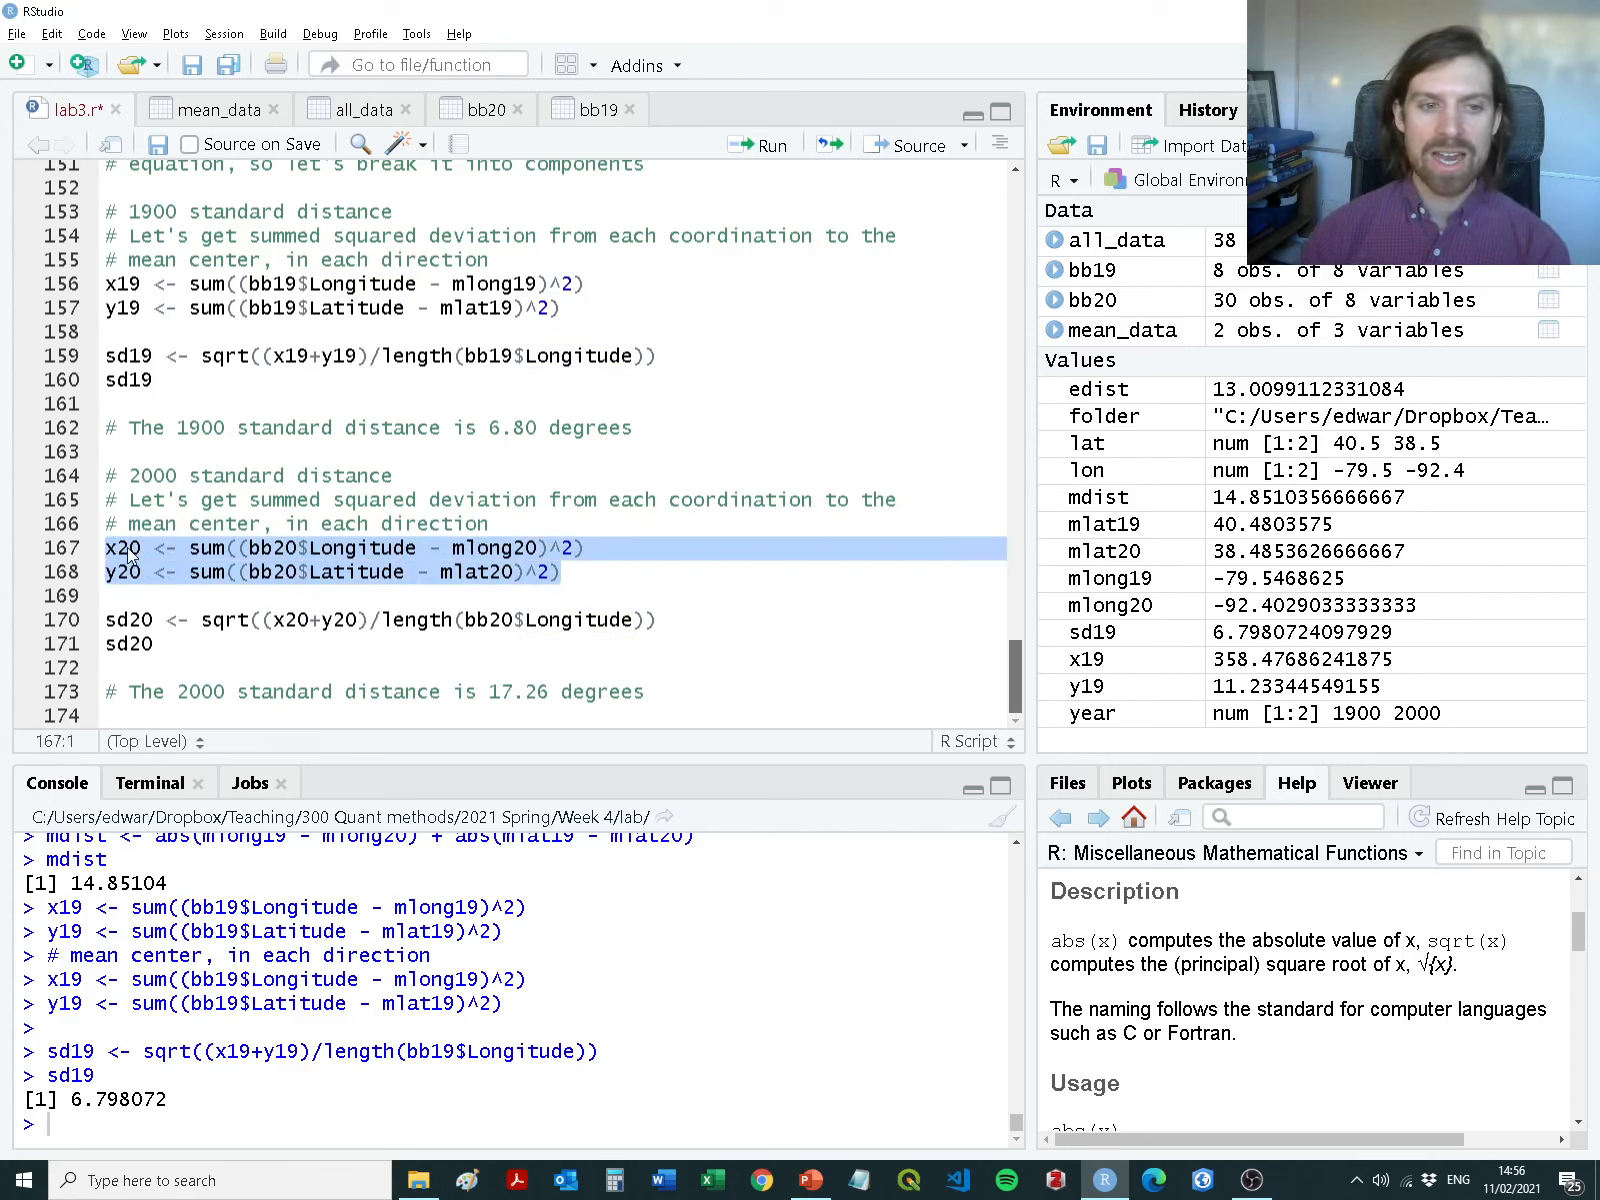
{"action": "key", "text": "ctrl+Return"}
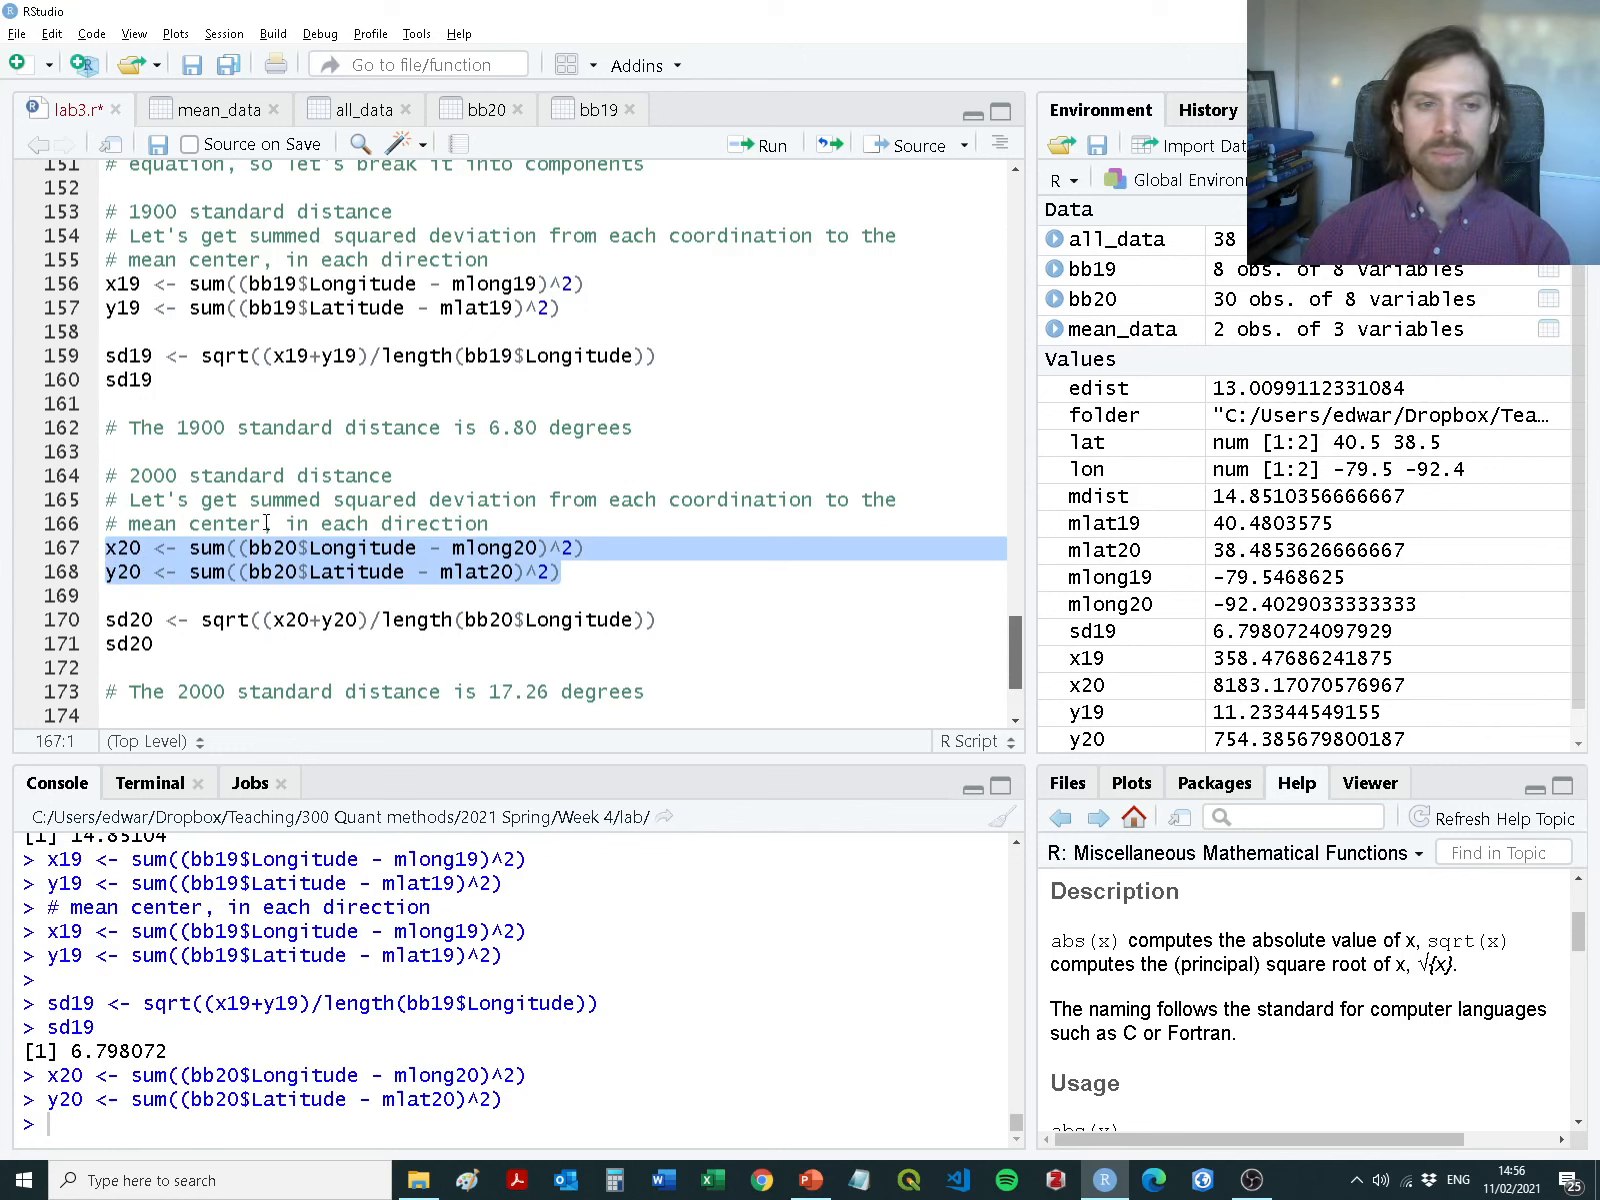
Examine the sd20 formula on line 170, highlighting the x20+y20 sum and the length(bb20$Longitude) divisor
{"action": "left_click_drag", "start_coordinate": [273, 620], "coordinate": [357, 620]}
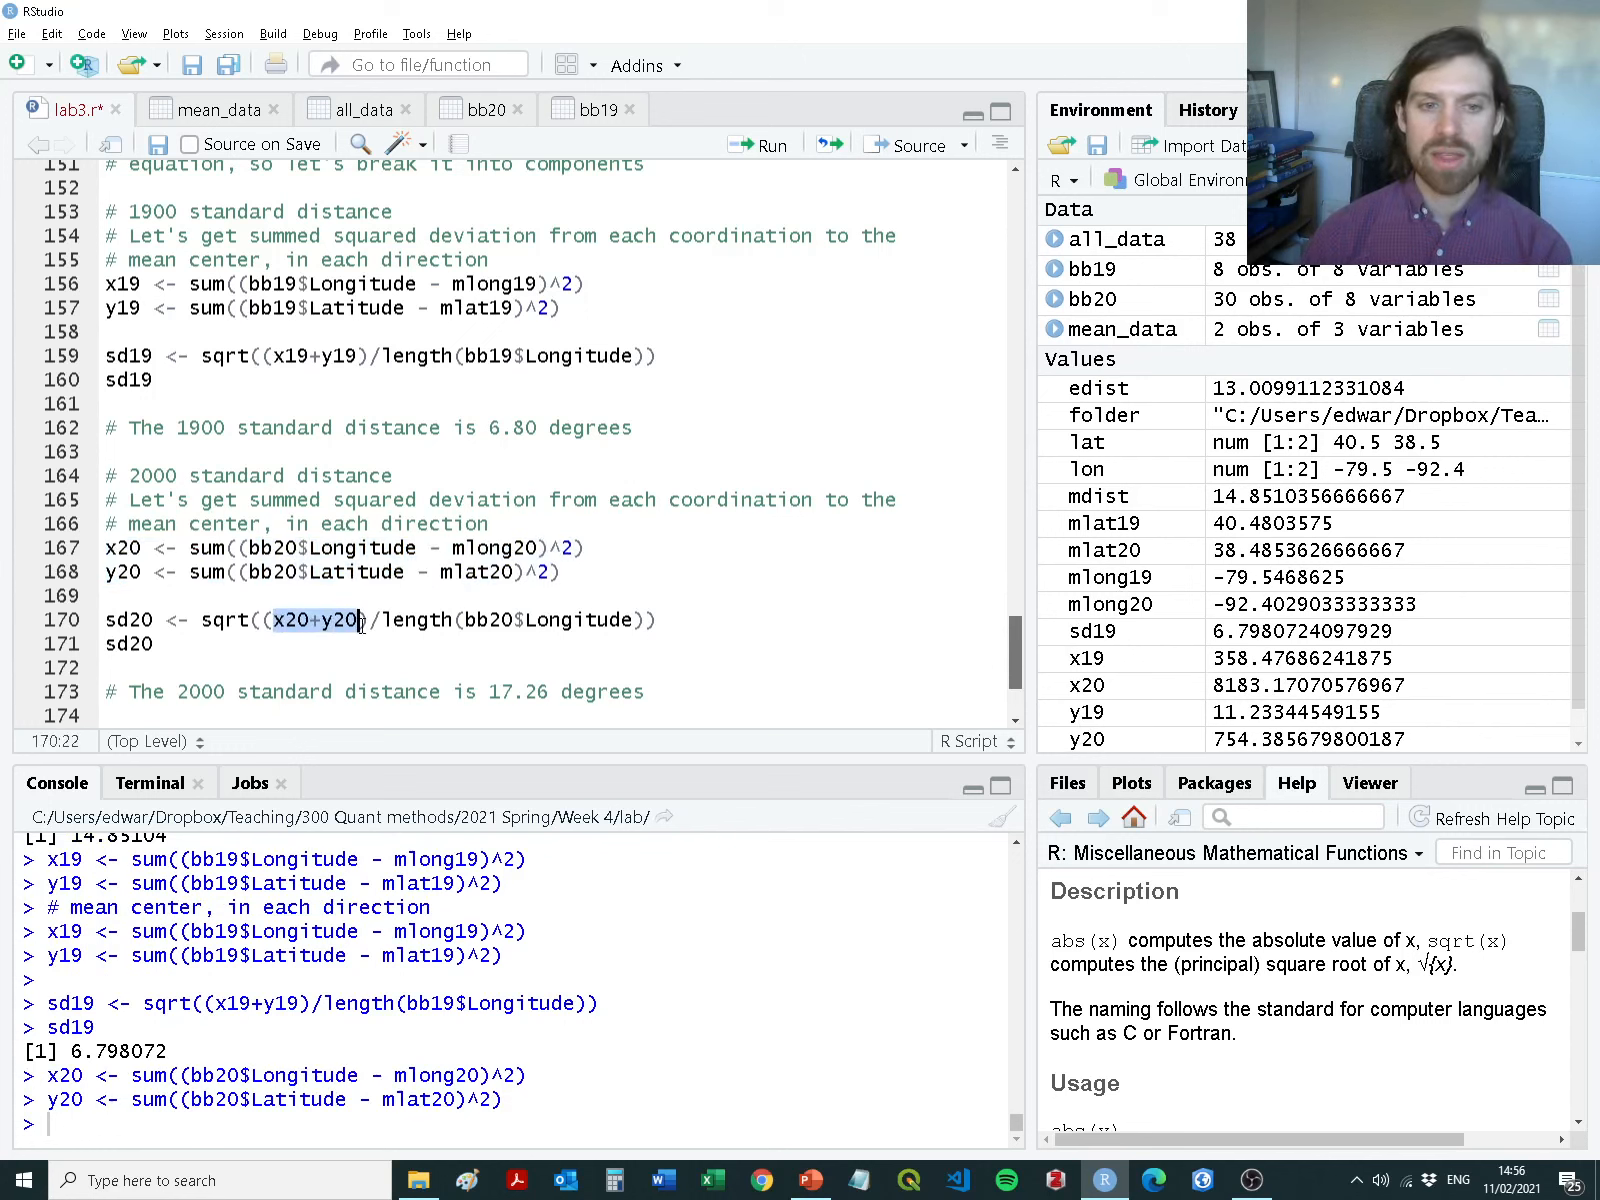
{"action": "key", "text": "Right"}
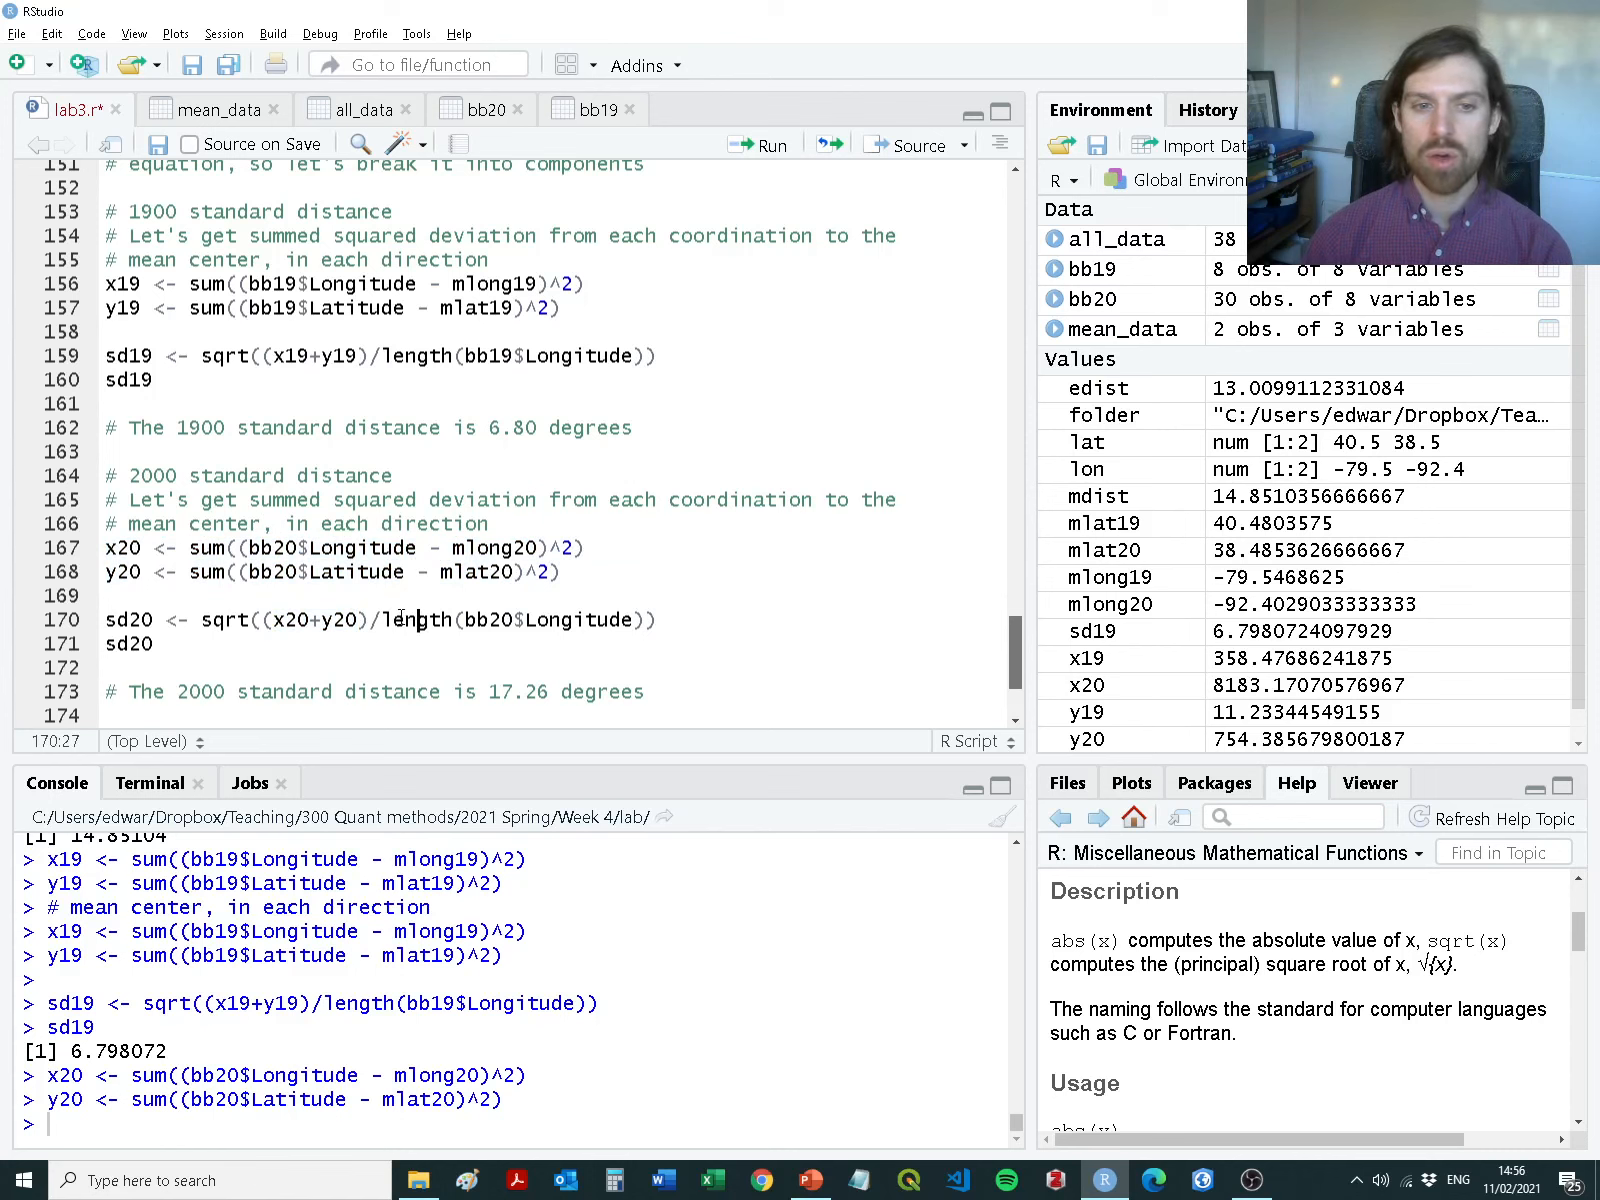
{"action": "key", "text": "Right"}
{"action": "key", "text": "Right"}
{"action": "key", "text": "shift+Right"}
{"action": "key", "text": "ctrl+shift+Right"}
{"action": "key", "text": "ctrl+shift+Right"}
{"action": "key", "text": "ctrl+shift+Right"}
{"action": "key", "text": "ctrl+shift+Right"}
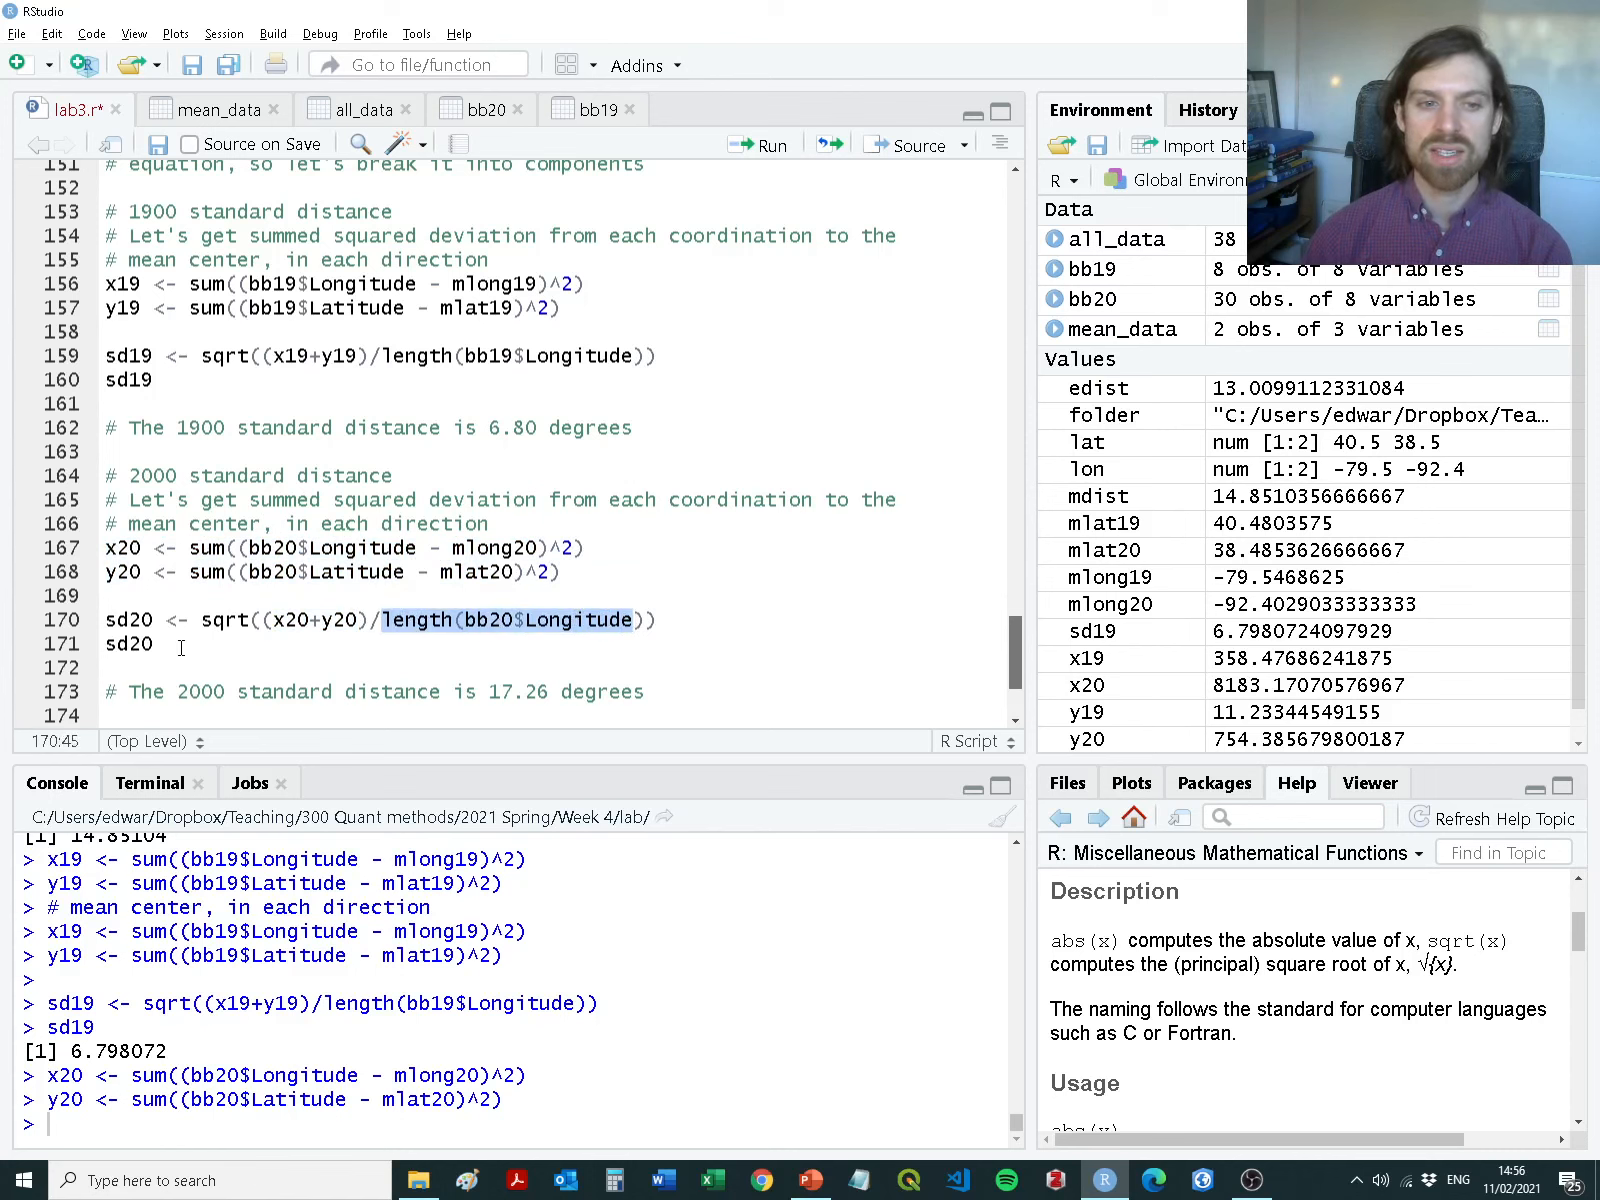
Run lines 170 to 171 to calculate and print the 2000 standard distance sd20, and highlight the printed value
{"action": "left_click_drag", "start_coordinate": [153, 644], "coordinate": [38, 620]}
{"action": "key", "text": "ctrl+Return"}
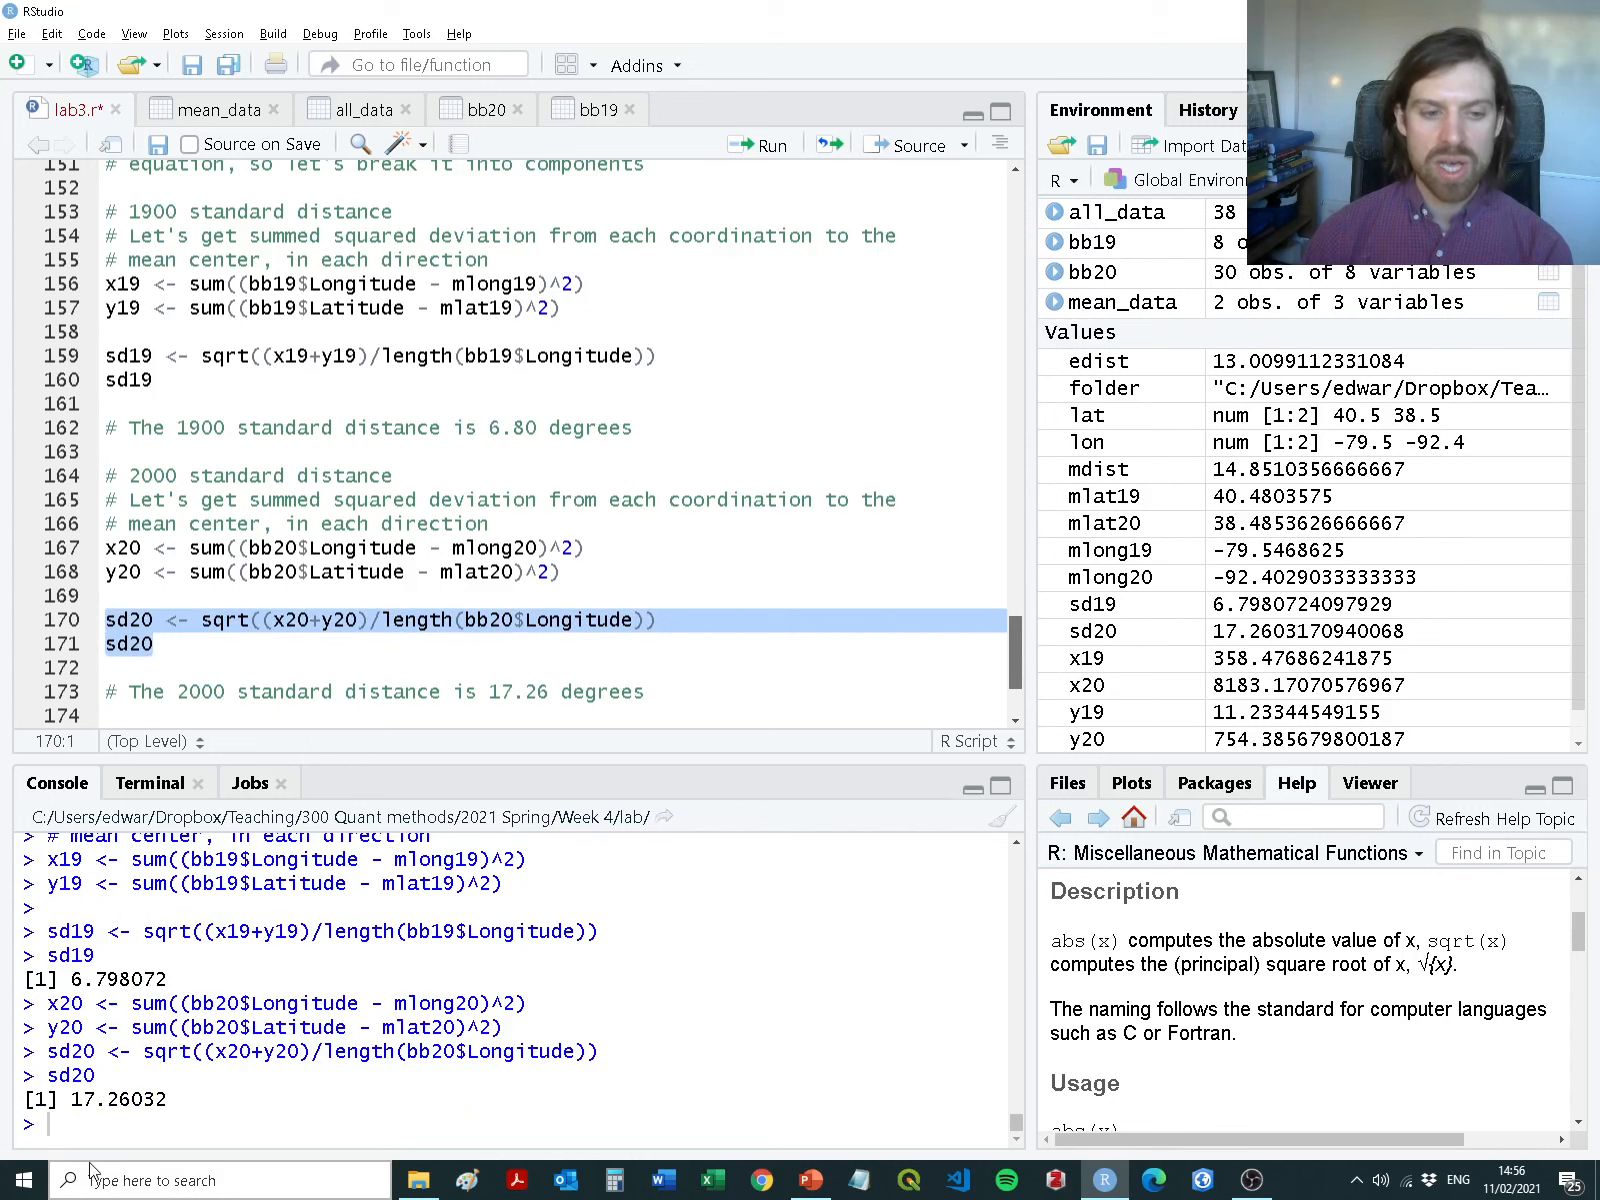
{"action": "left_click_drag", "start_coordinate": [77, 1105], "coordinate": [181, 1101]}
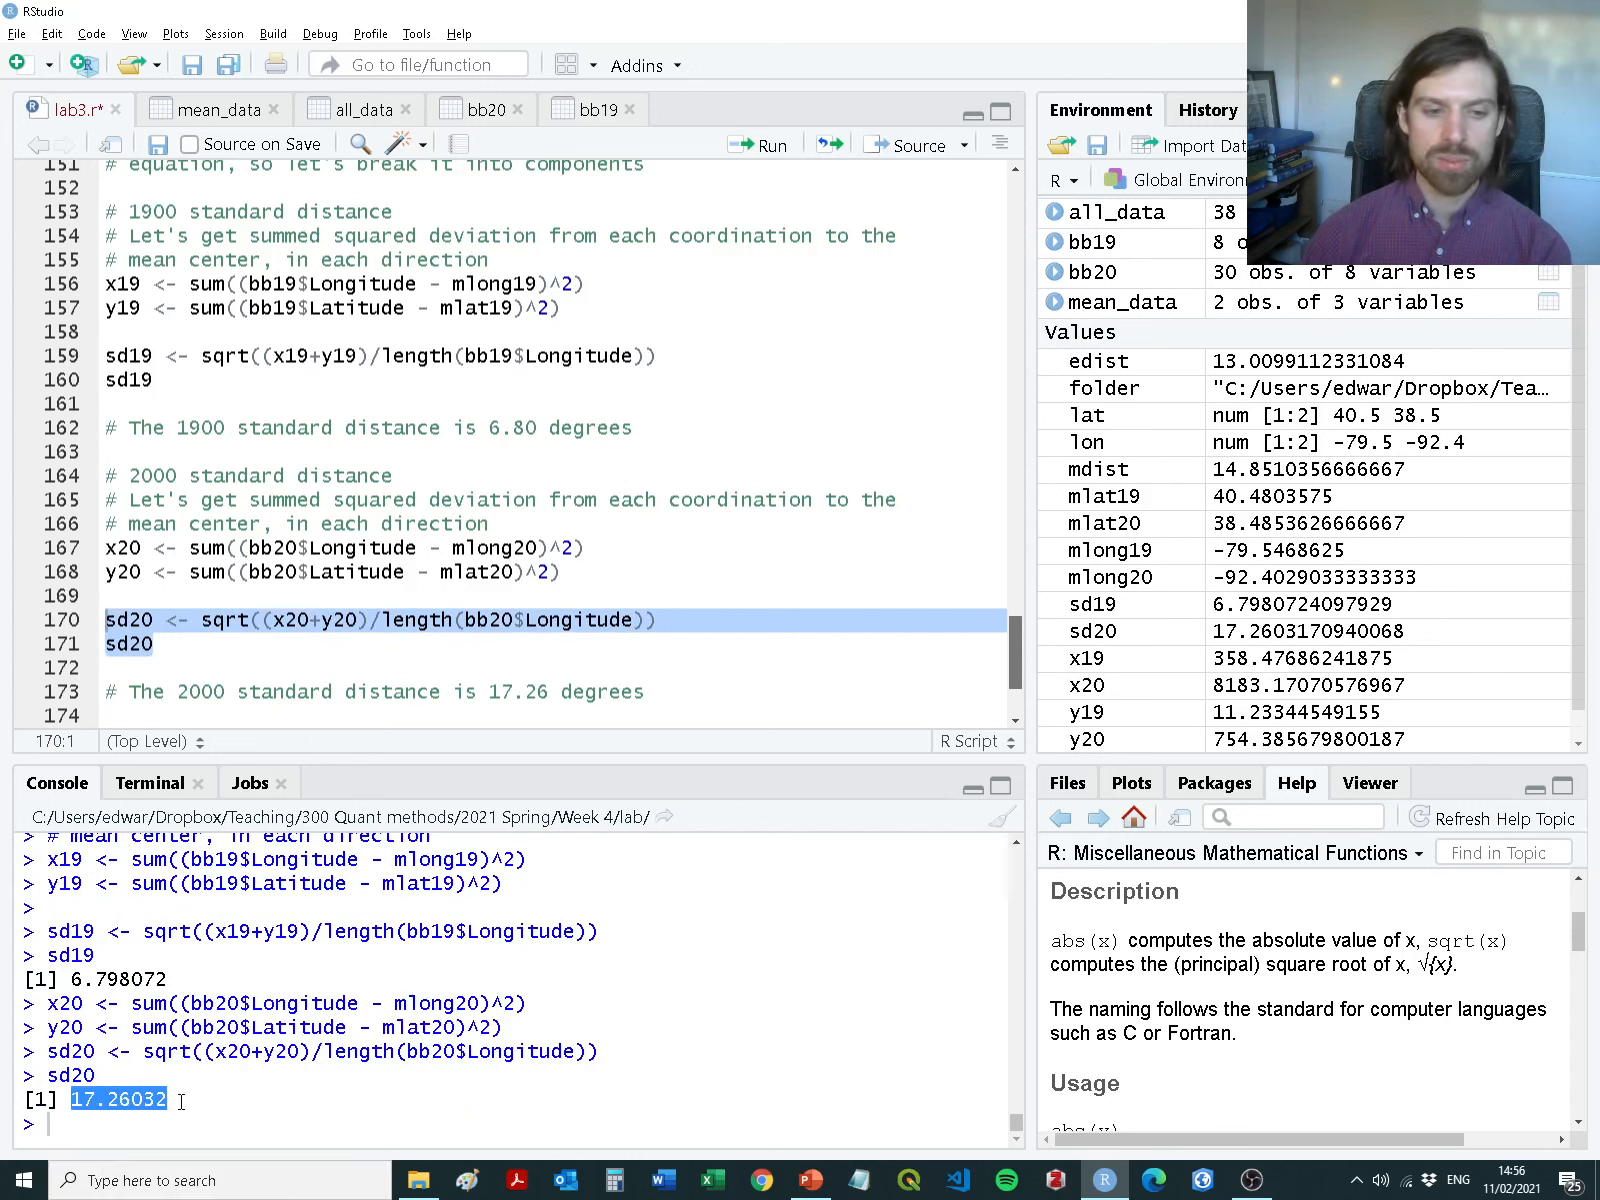